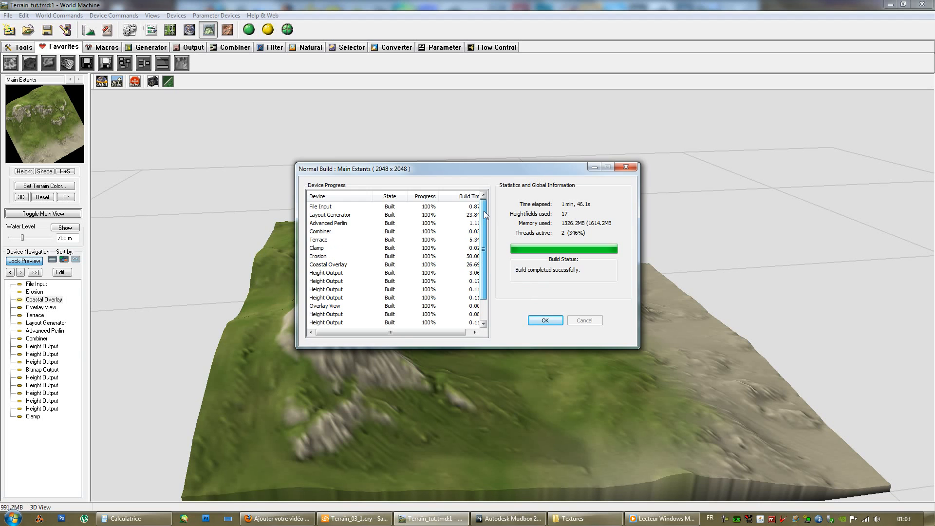
- Review the Erosion, Terrace, Layout Generator and Advanced Perlin entries in the build report, and close the report
left_click_drag(477, 170, 551, 160)
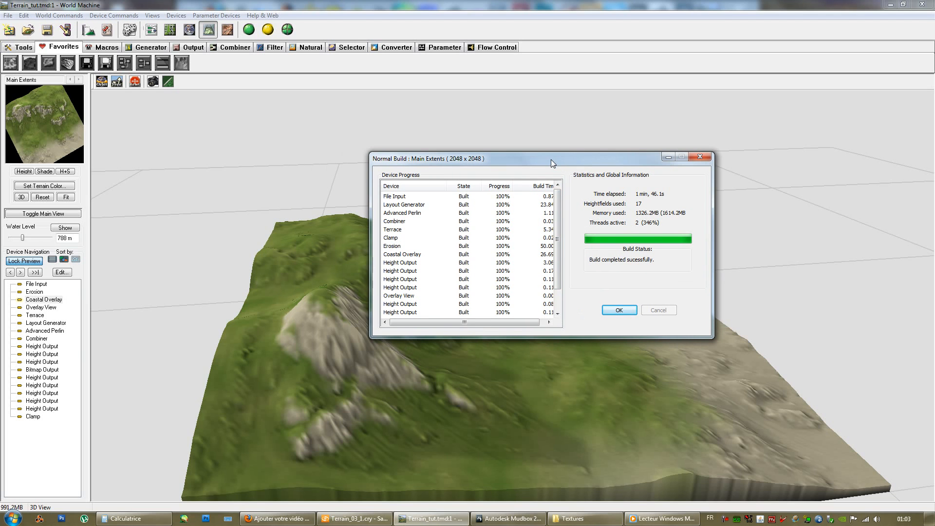
left_click(394, 247)
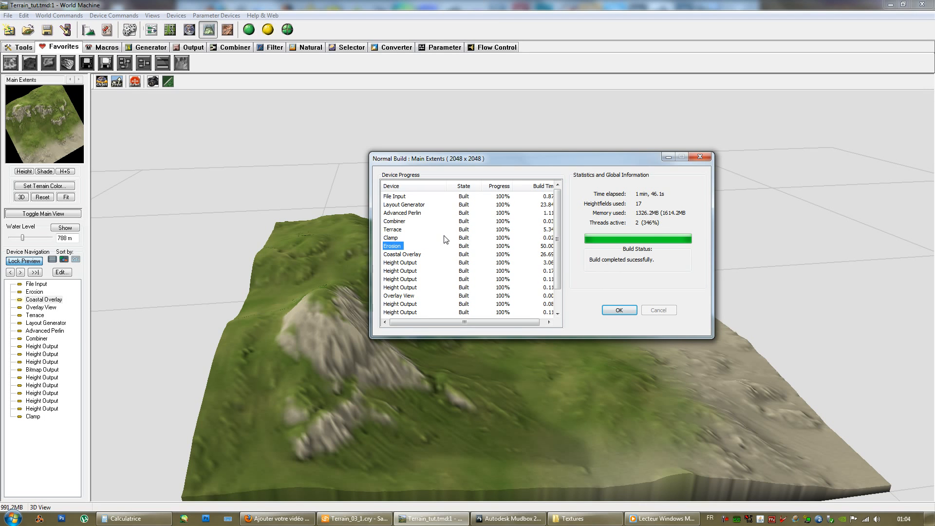
left_click(394, 231)
left_click(396, 205)
left_click(399, 213)
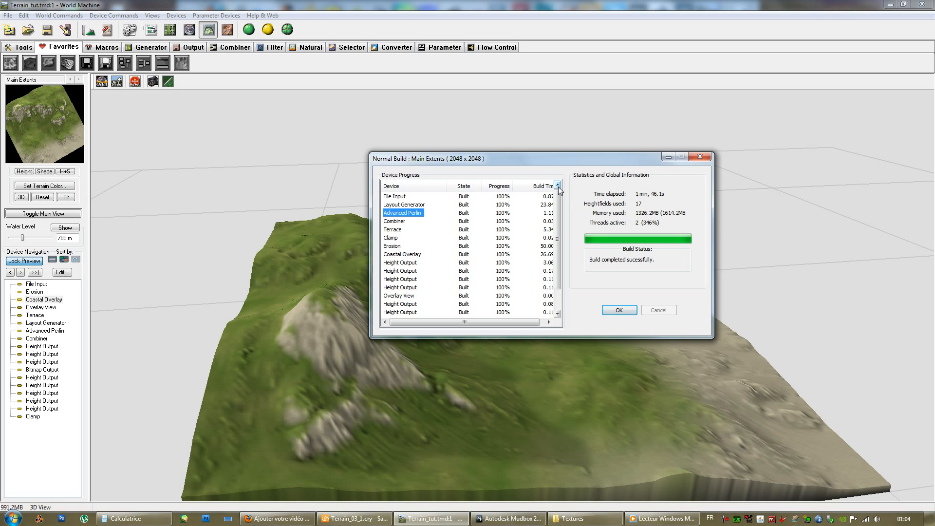
left_click_drag(540, 160, 501, 153)
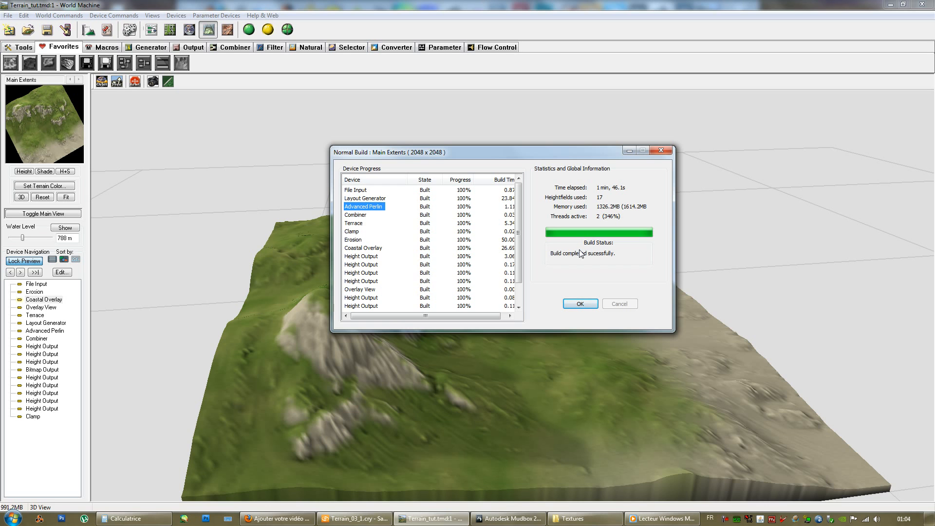
left_click(575, 305)
- Select the Coastal Overlay device and inspect the built terrain's cliffs and slopes from several angles in the 3D view
left_click(44, 299)
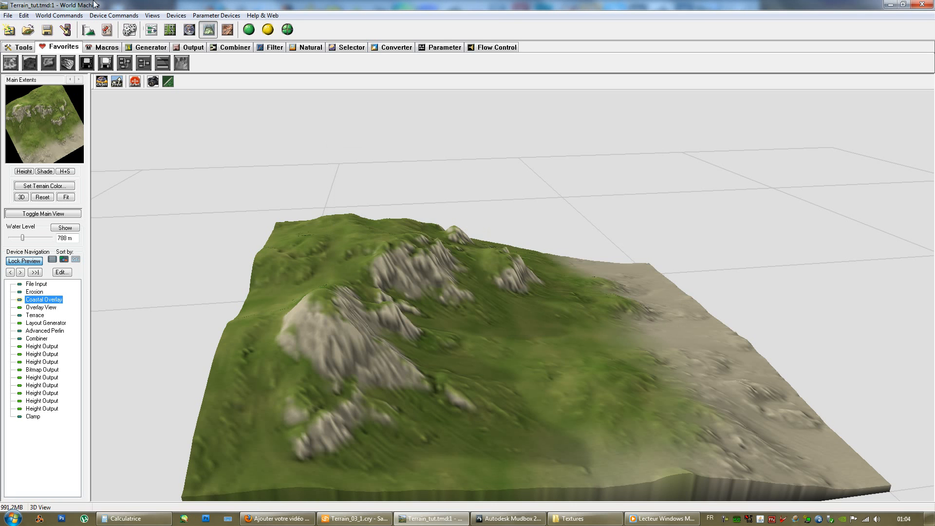
left_click_drag(628, 348, 519, 327)
right_click_drag(519, 326, 532, 306)
left_click_drag(532, 306, 570, 298)
mouse_move(569, 298)
right_mouse_down()
mouse_move(478, 404)
mouse_move(511, 270)
mouse_move(553, 300)
right_mouse_up()
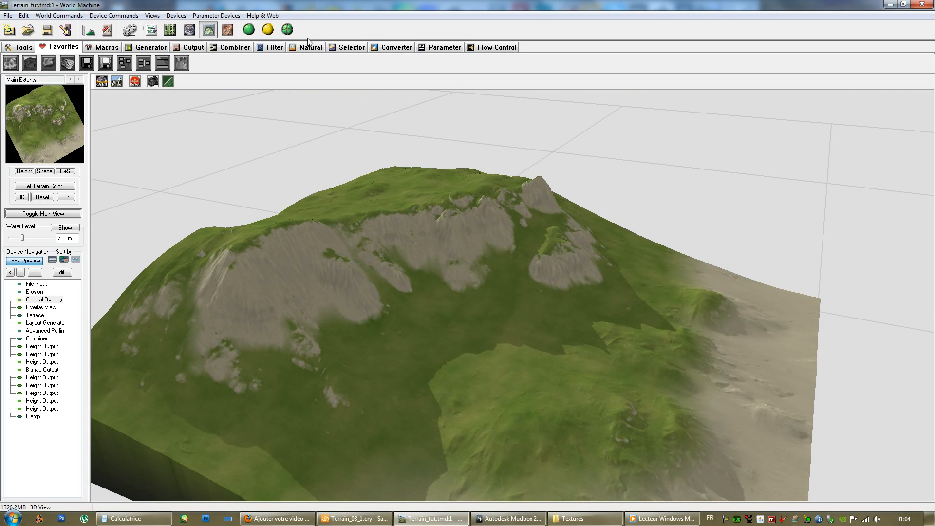
- Close World Machine and the video player, and minimize the browser to clear the desktop
left_click(924, 4)
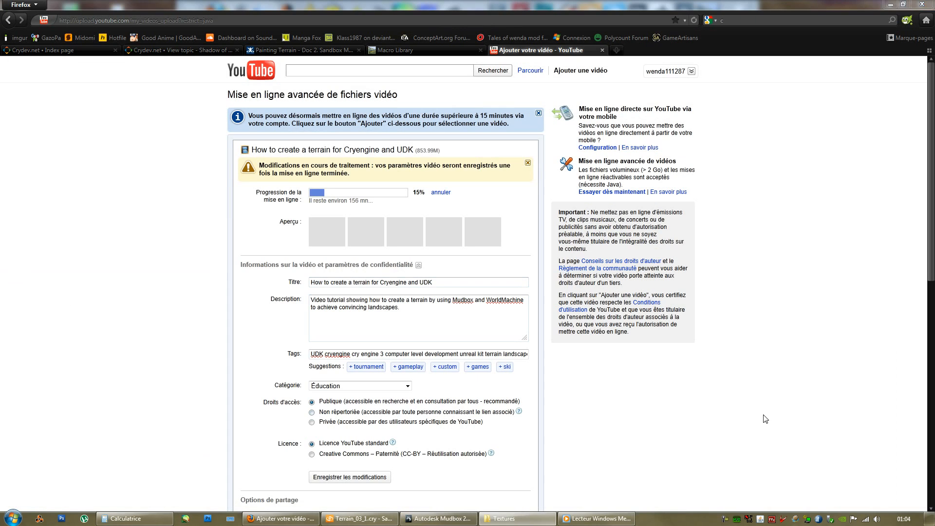
left_click(890, 4)
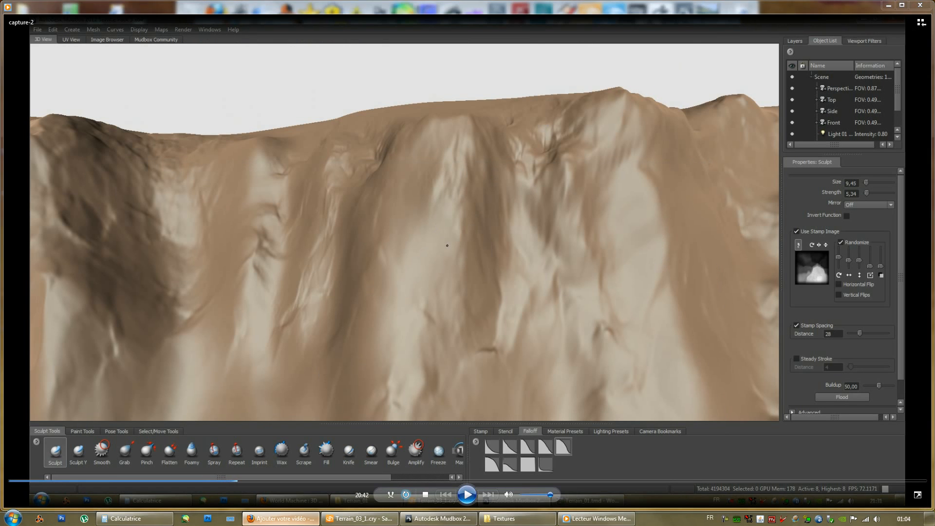
left_click(282, 518)
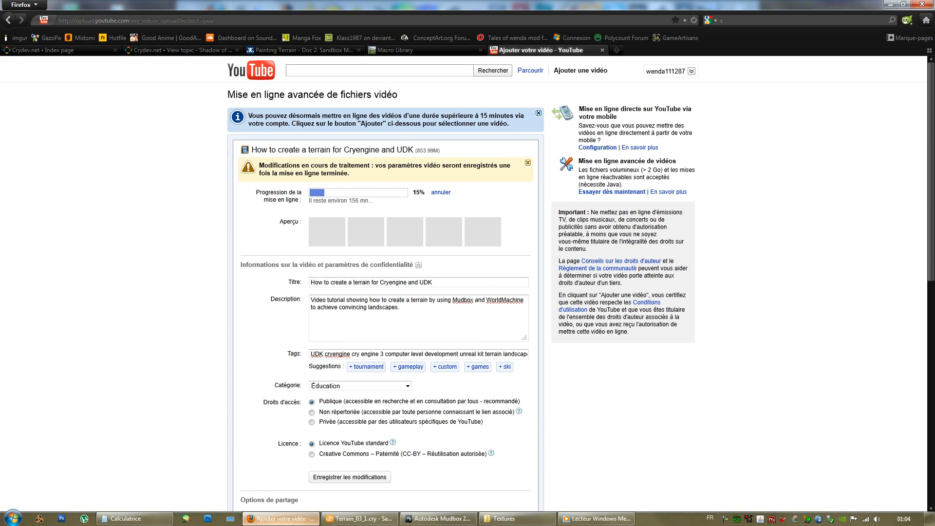
left_click(281, 518)
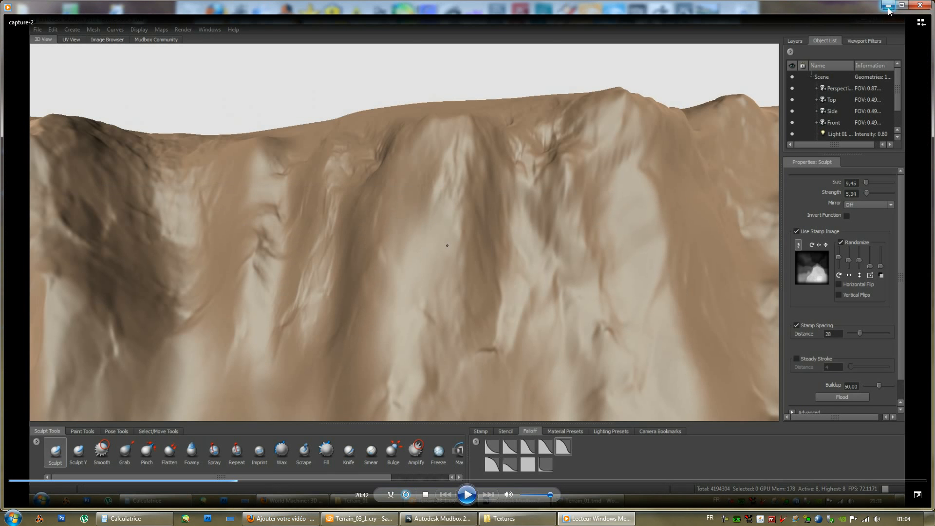
left_click(912, 8)
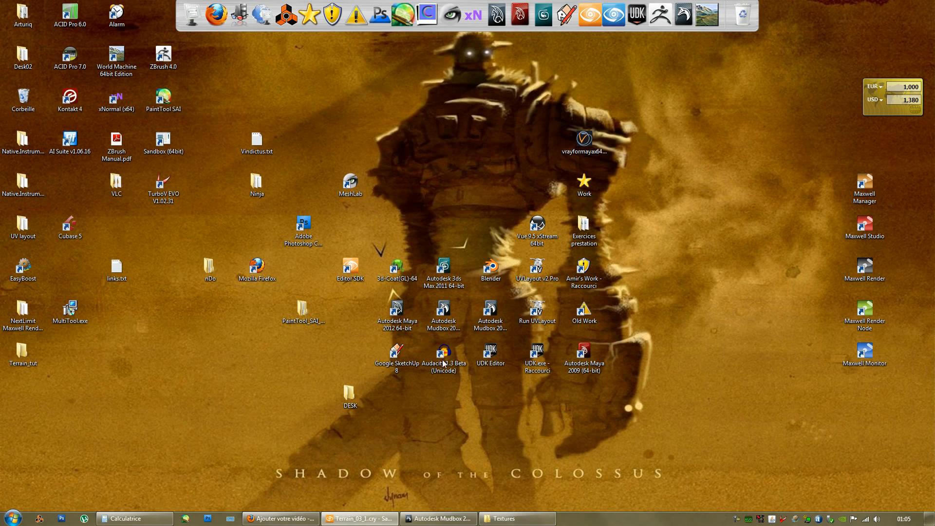
- Switch to the Textures folder in Windows Explorer and enlarge its window to show all the texture thumbnails
left_click(358, 519)
left_click(358, 518)
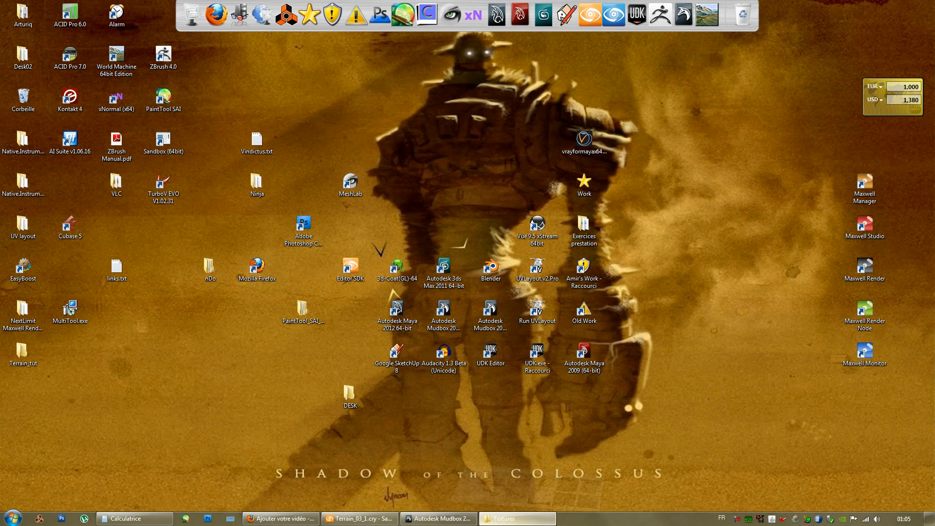
left_click(512, 519)
left_click_drag(808, 416, 889, 502)
left_click(699, 436)
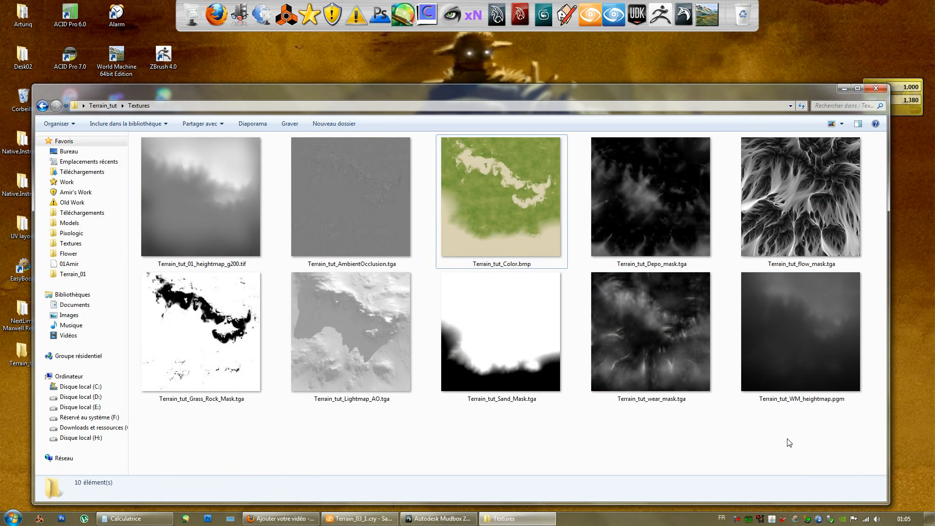
- Examine the g200 heightmap, ambient occlusion, color, depo mask and flow mask files in the Textures folder
left_click(221, 242)
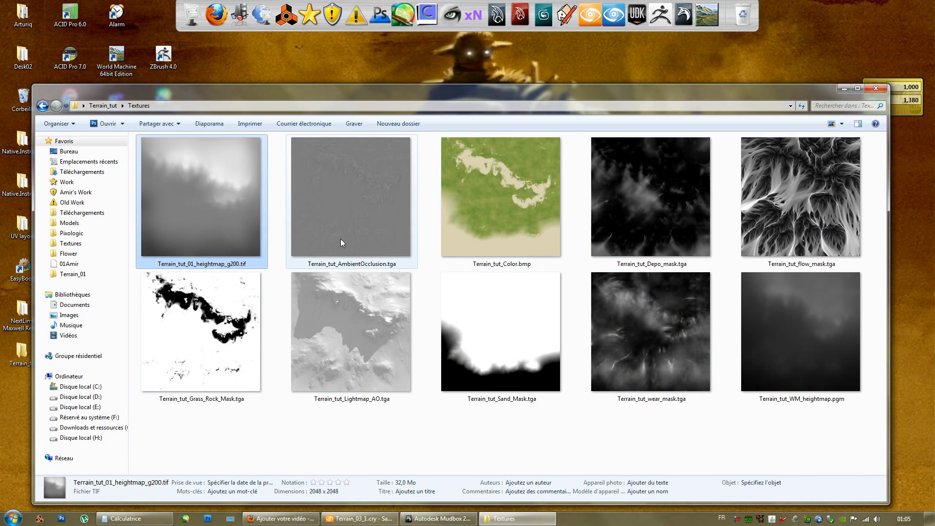
left_click(352, 200)
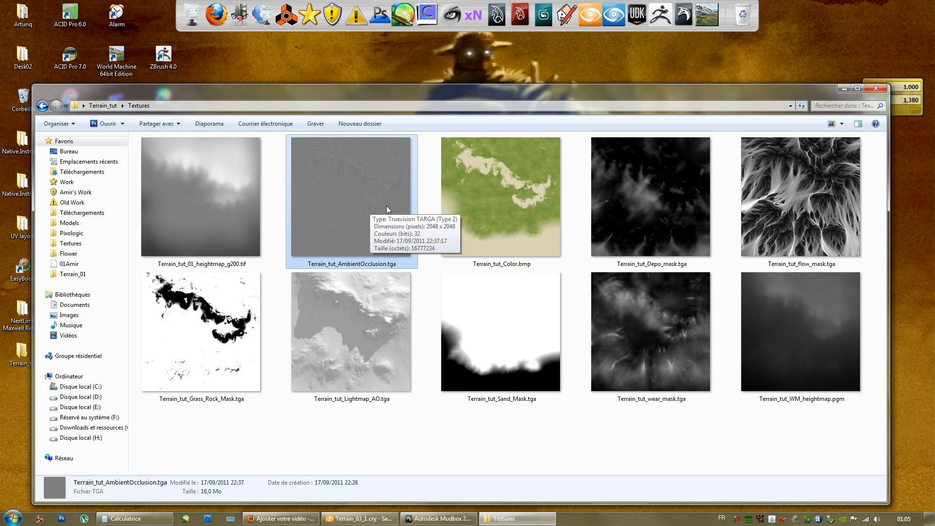
left_click(475, 200)
left_click(684, 232)
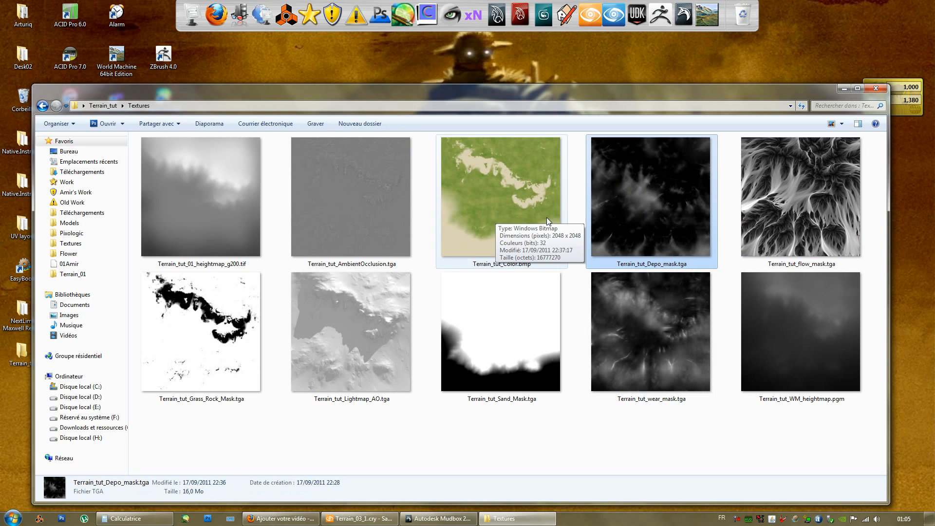
mouse_move(666, 183)
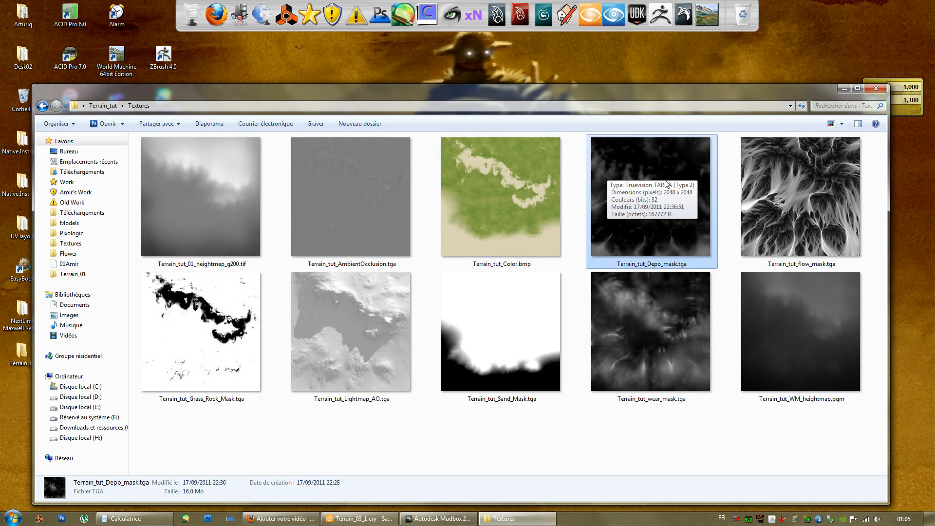
left_click(479, 182)
left_click(645, 200)
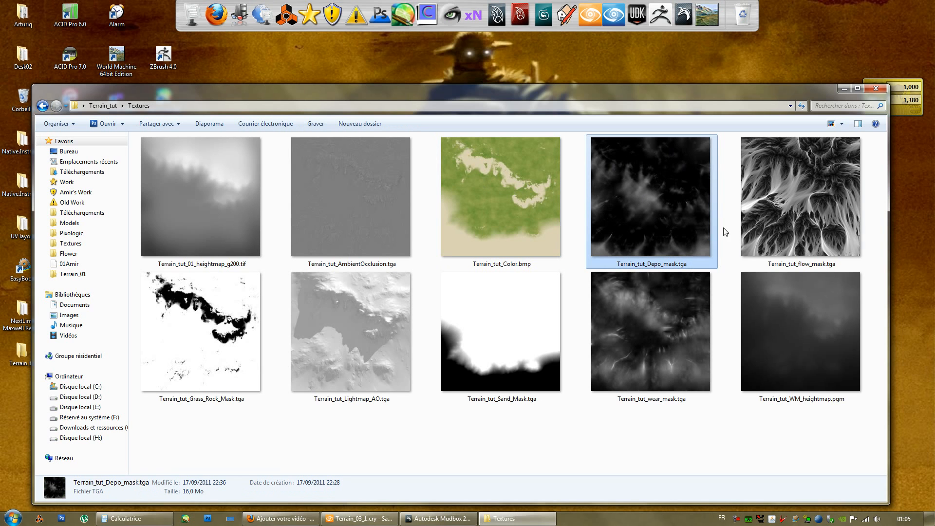
left_click(794, 214)
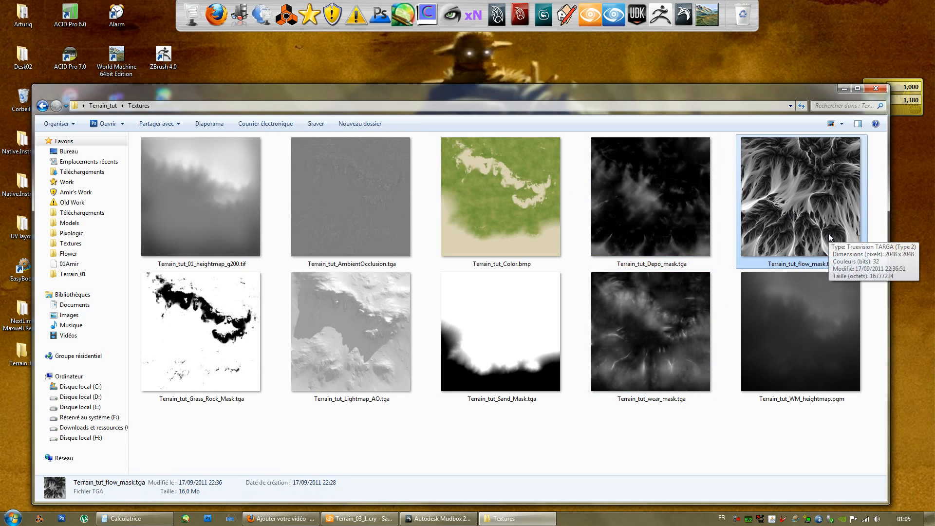
- Examine the grass/rock mask, lightmap AO, sand mask, wear mask and World Machine heightmap files
left_click(228, 382)
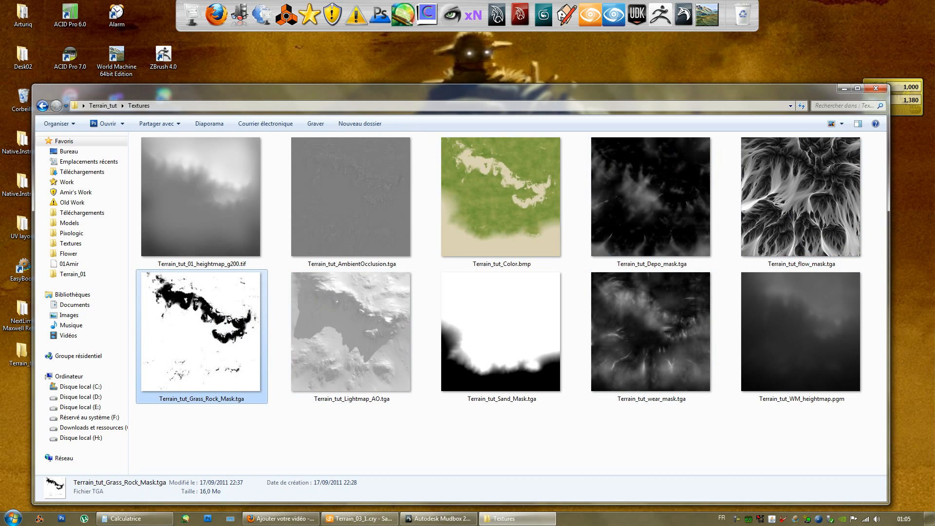
left_click(381, 328)
left_click(519, 347)
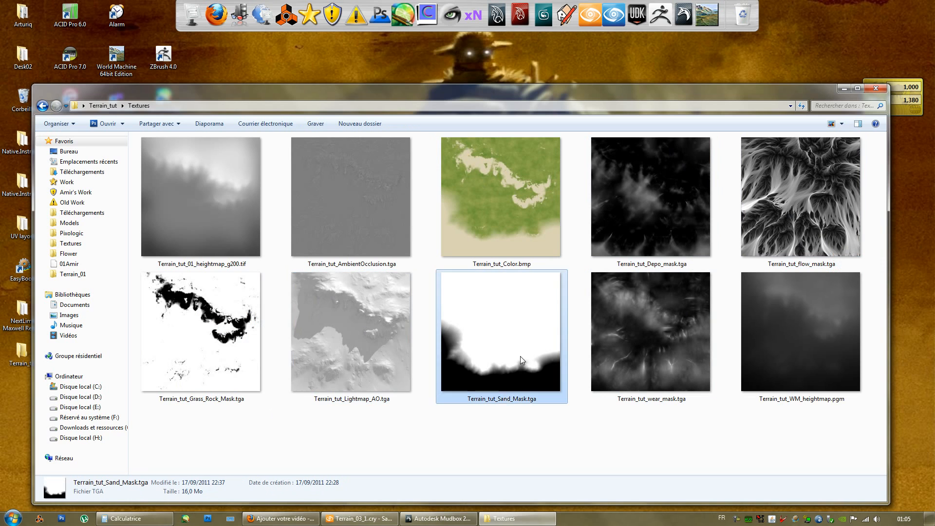
left_click(642, 393)
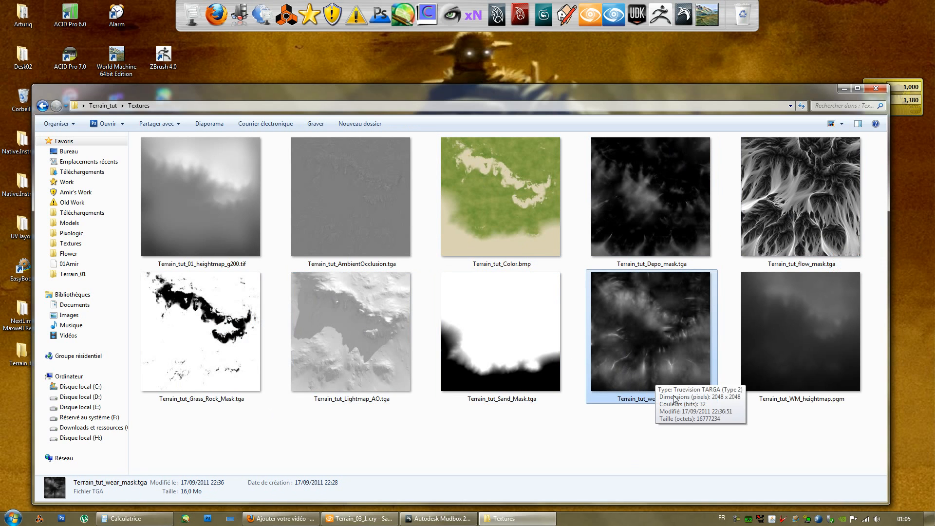
left_click(798, 392)
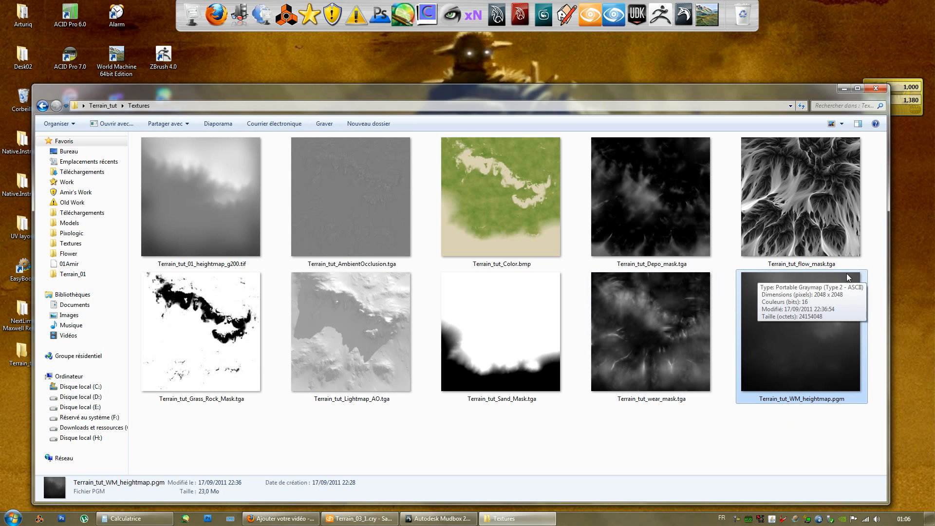
left_click_drag(530, 92, 516, 78)
left_click(494, 416)
left_click(618, 182)
left_click(388, 347)
left_click(194, 311)
left_click(297, 160)
left_click(539, 408)
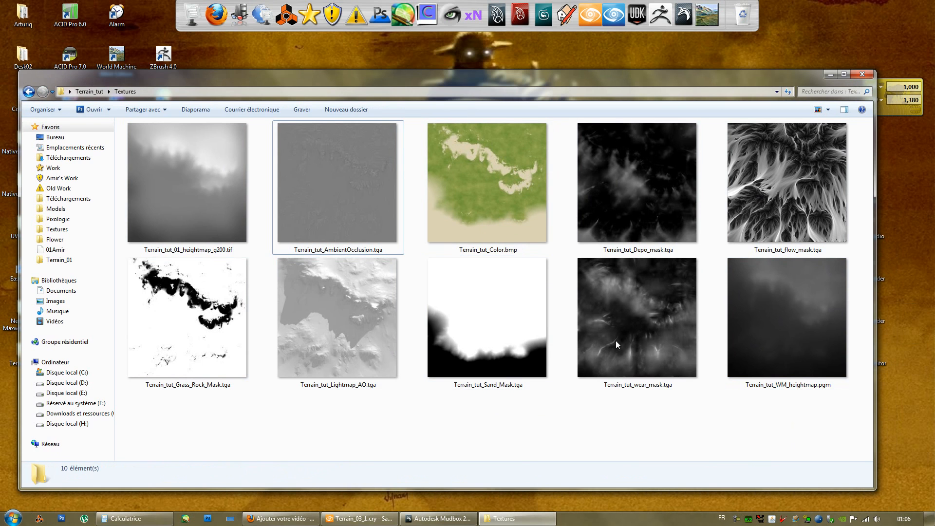
left_click_drag(783, 77, 788, 84)
left_click(621, 199)
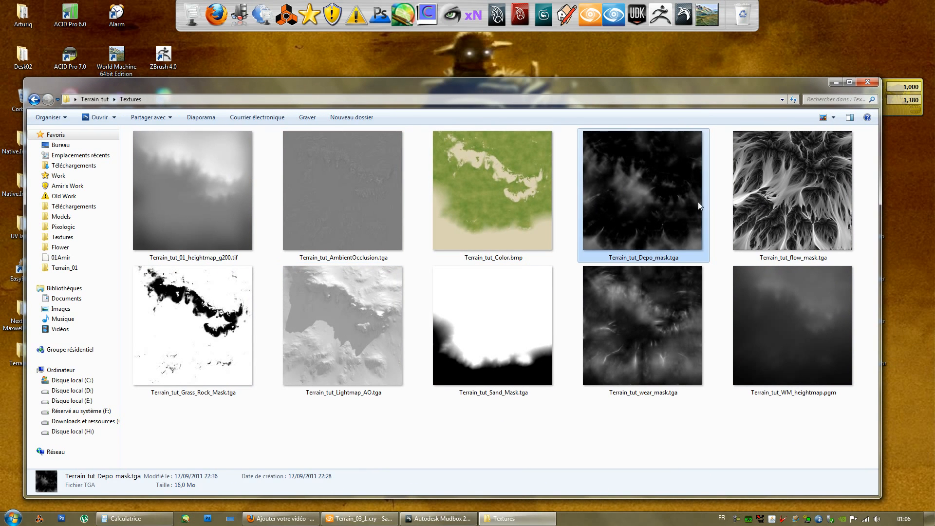
left_click(590, 445)
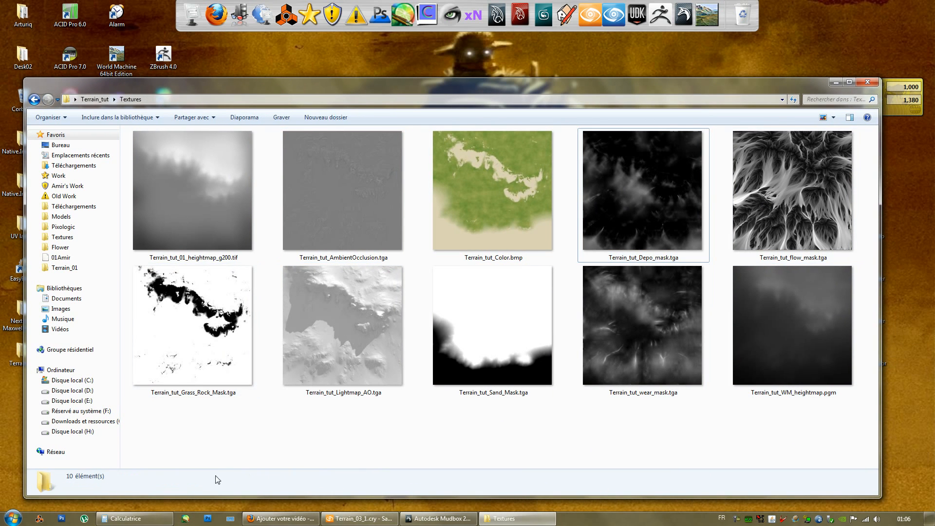
- Launch Adobe Photoshop and accept its license agreement
left_click(205, 519)
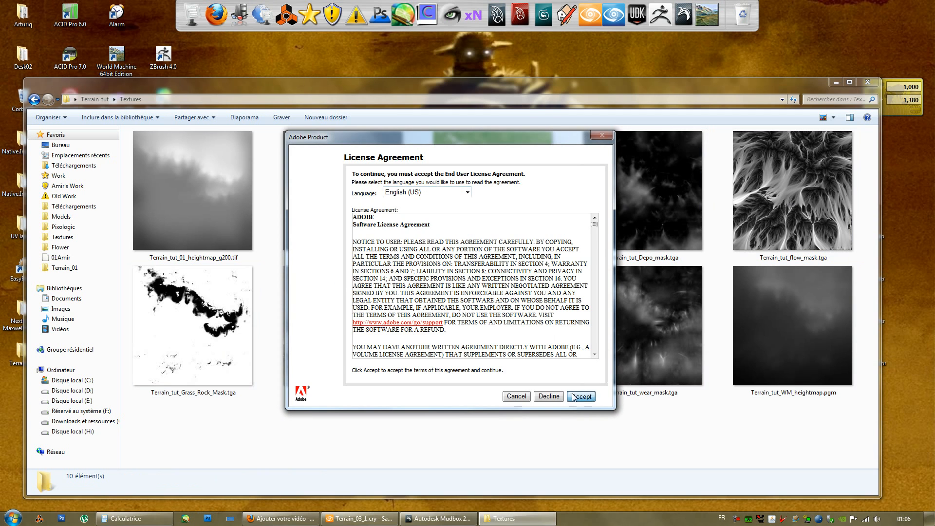
left_click(575, 396)
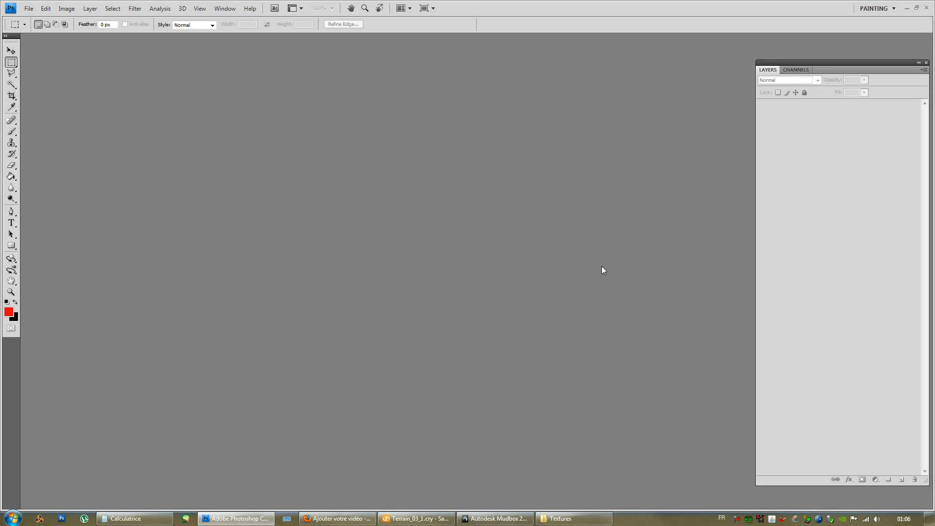
- Create a new blank document with a width of 2048 pixels and a height of 2048 pixels
left_click(29, 9)
left_click(32, 21)
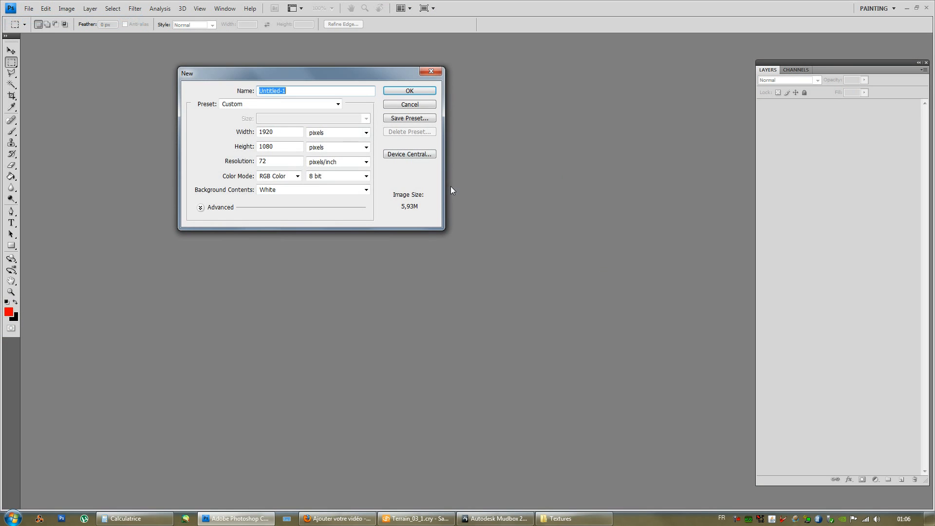
left_click(292, 131)
type("2048")
key("Tab")
type("204")
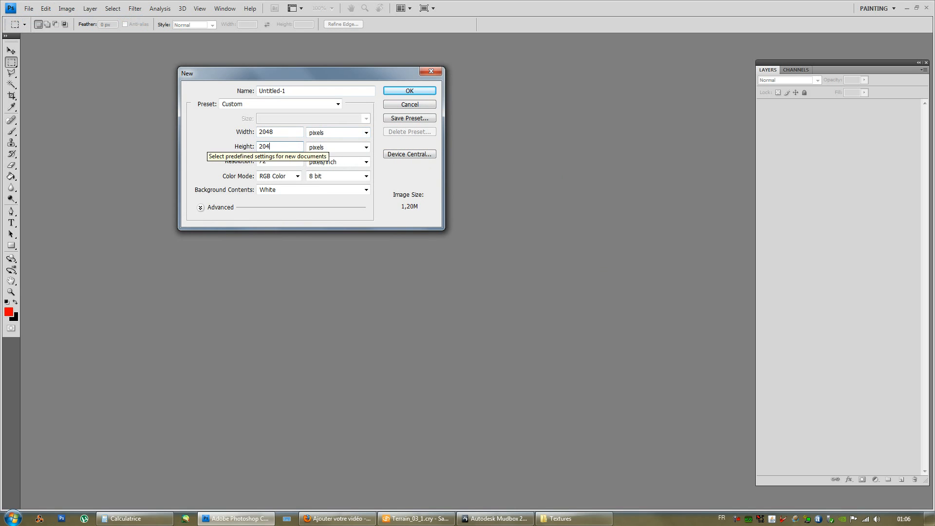
left_click(409, 91)
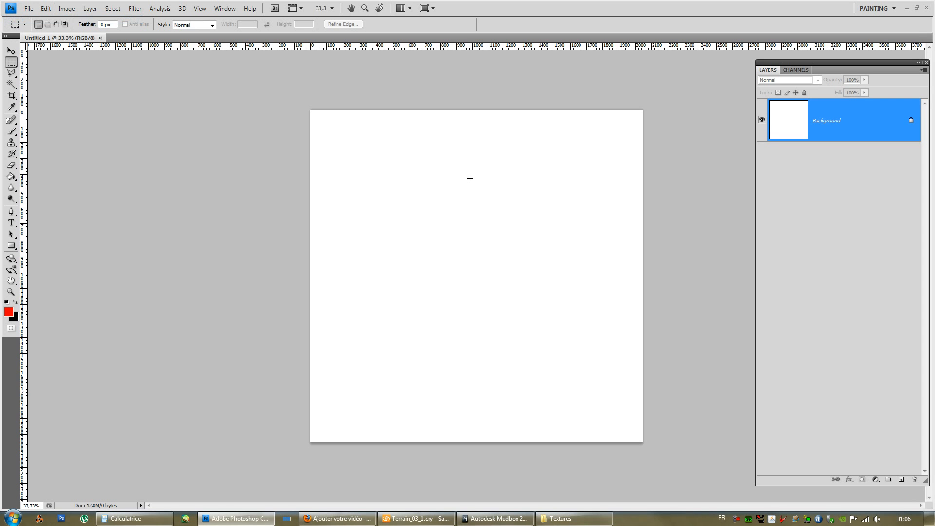
scroll(534, 200, "down", 5, "alt")
scroll(535, 200, "up", 5, "alt")
scroll(535, 200, "down", 1, "alt")
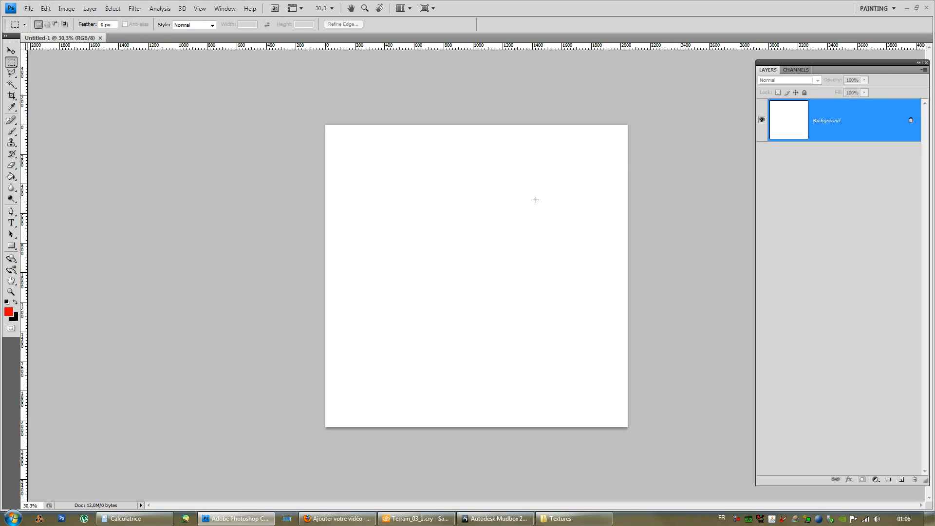
left_click(183, 10)
mouse_move(131, 11)
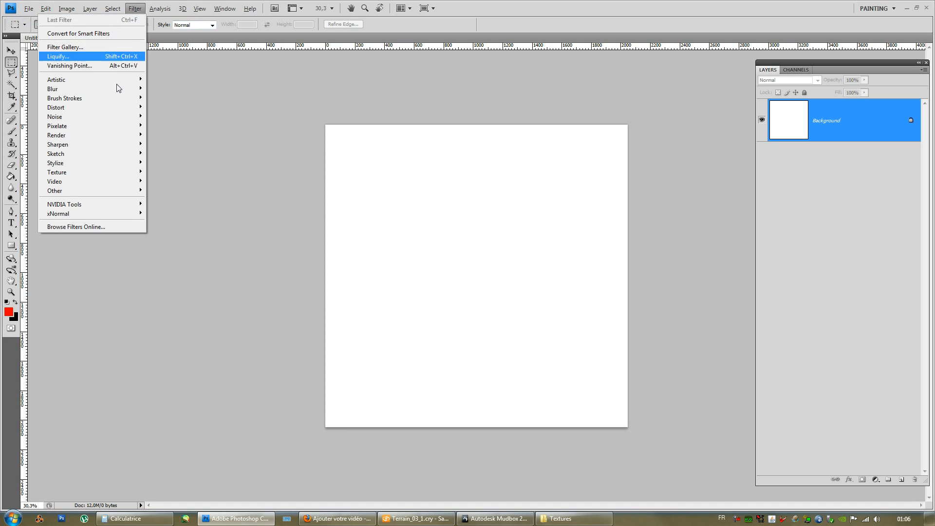
left_click(499, 5)
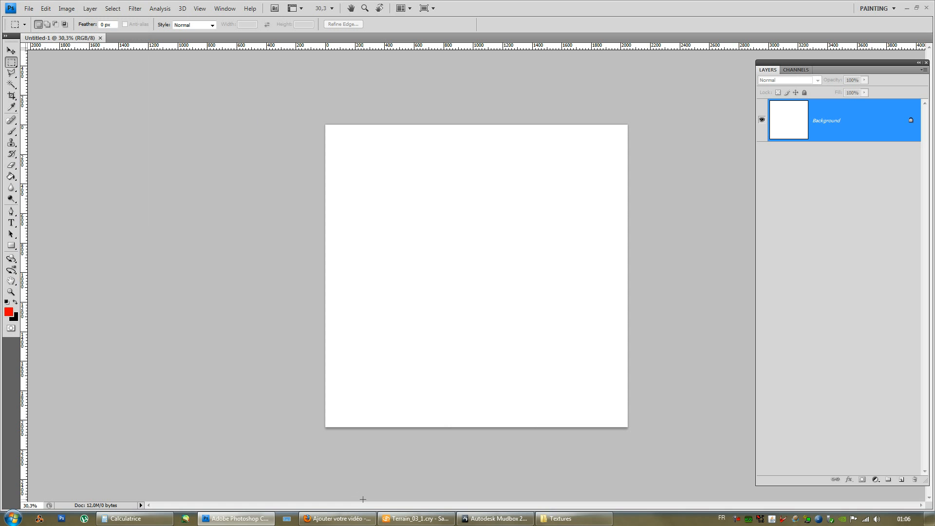
scroll(531, 362, "up", 1, "alt")
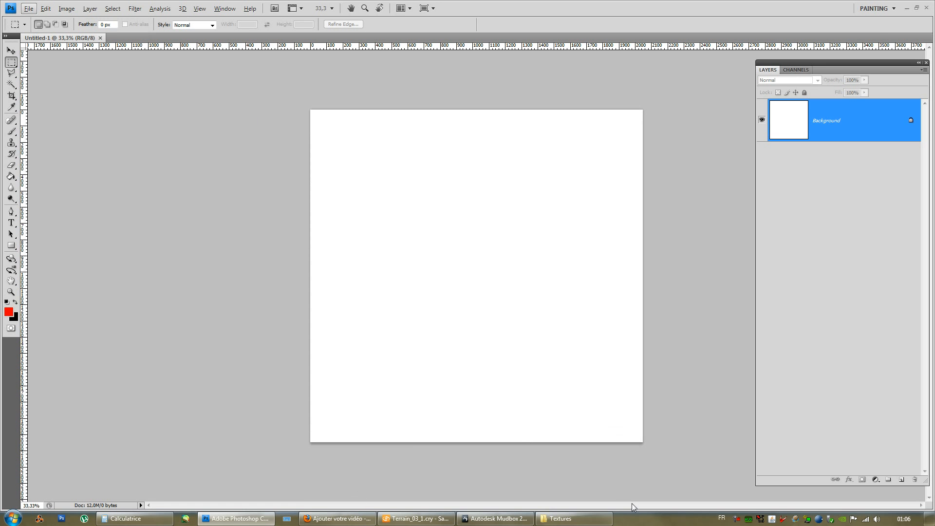
- Put the Photoshop document and the Textures folder aside and switch to the terrain scene in Mudbox
left_click(906, 8)
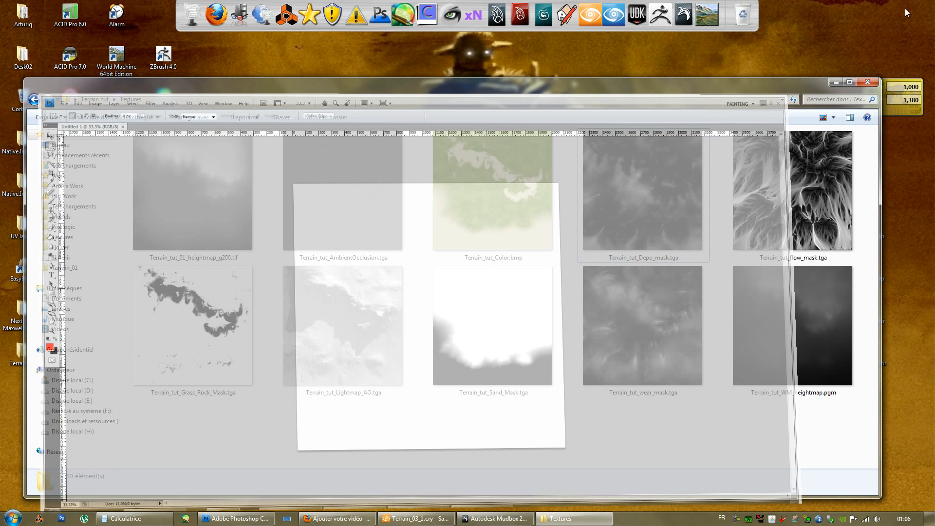
left_click(836, 83)
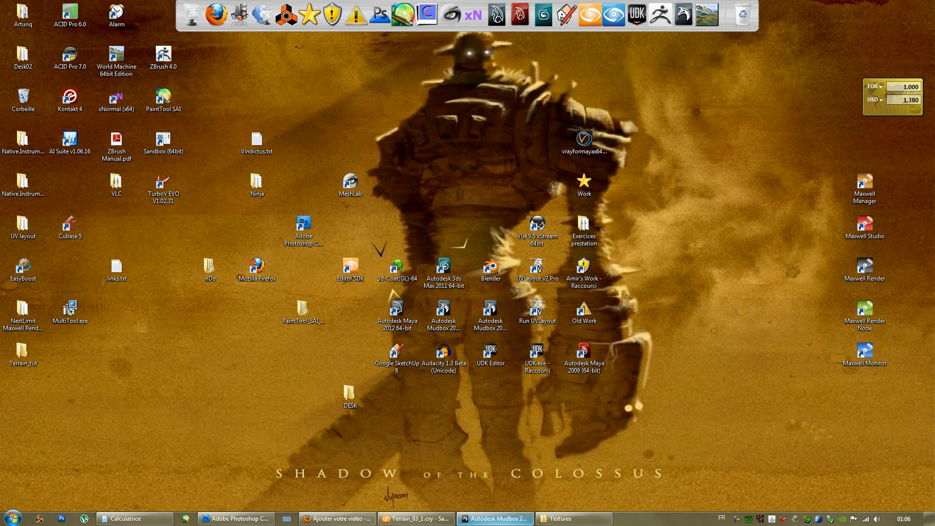
left_click(496, 519)
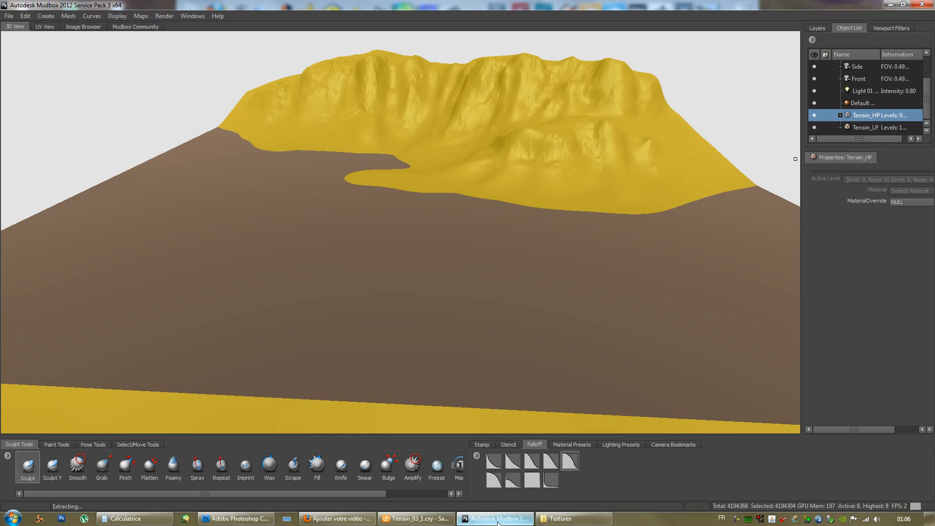
- Try to save the Mudbox scene in the Terrain_tut folder under a file name that keeps the .obj extension
left_click(9, 16)
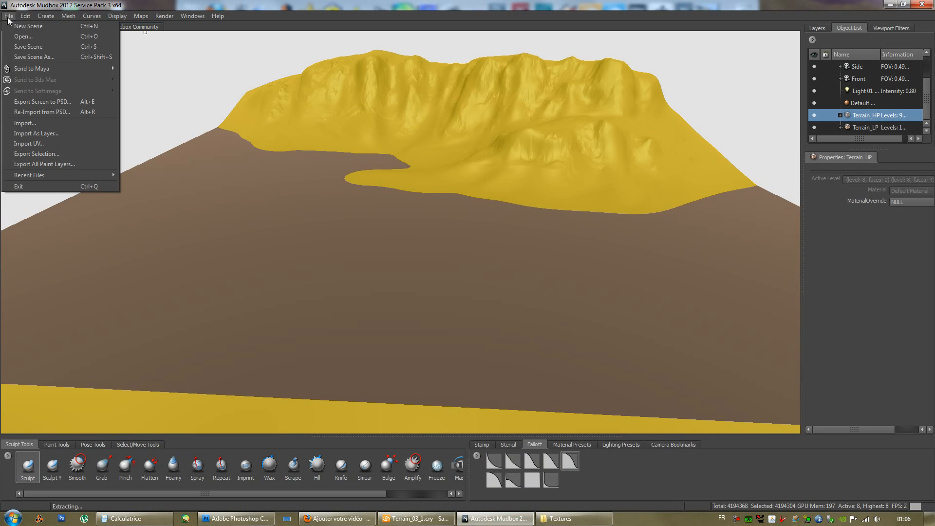
left_click(29, 56)
left_click(156, 67)
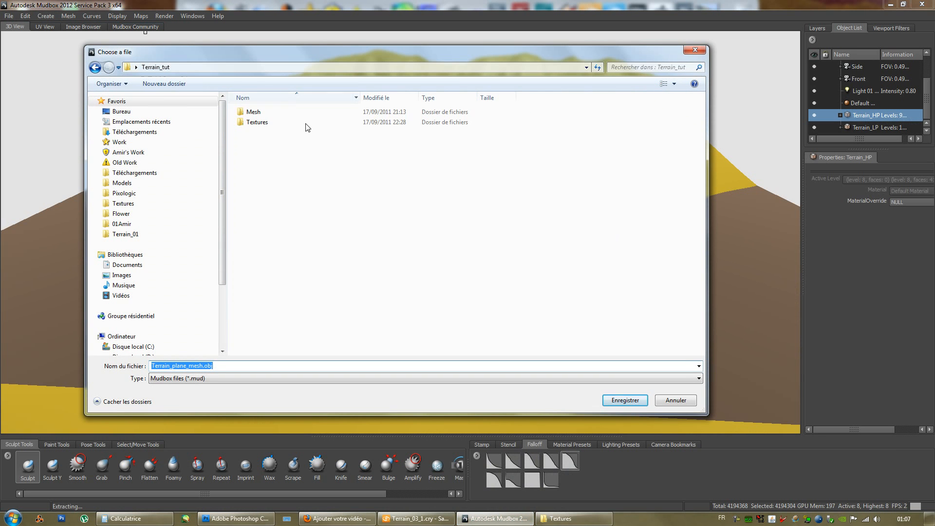
left_click(204, 365)
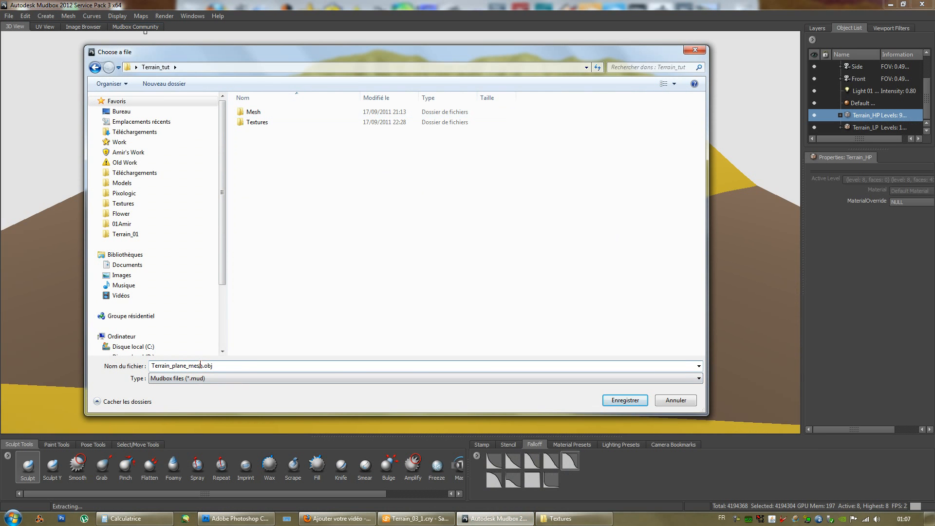
left_click_drag(203, 365, 172, 365)
type("tut_mudo")
key("Return")
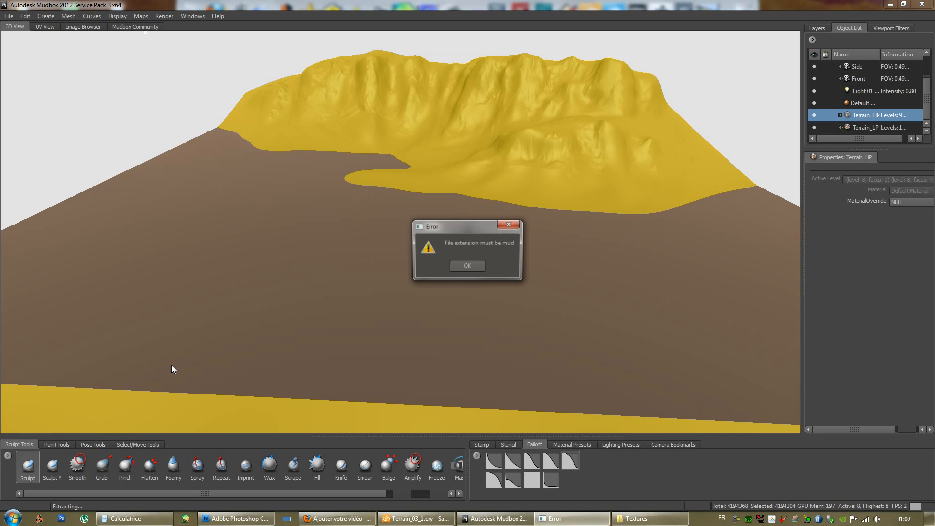
left_click(458, 266)
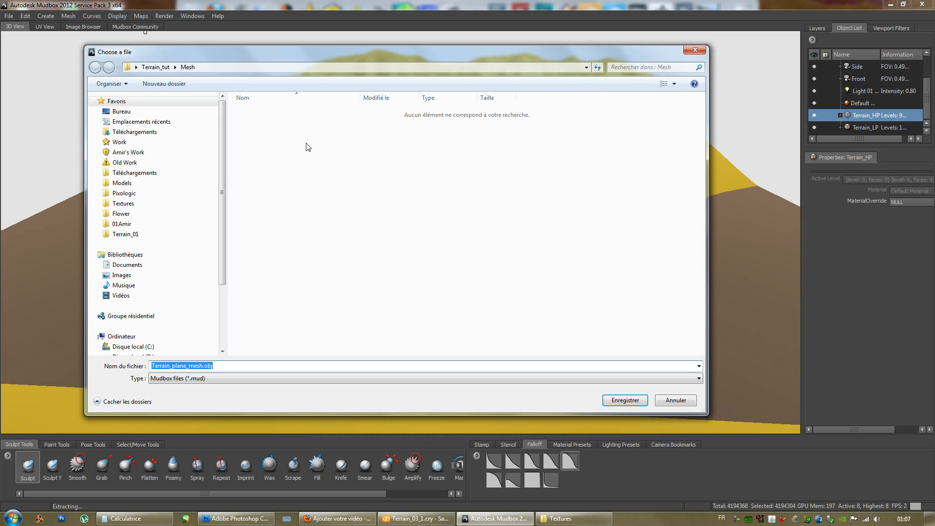
- Save the scene in the Terrain_tut folder as Terrain_tut_mud.mud
left_click(155, 67)
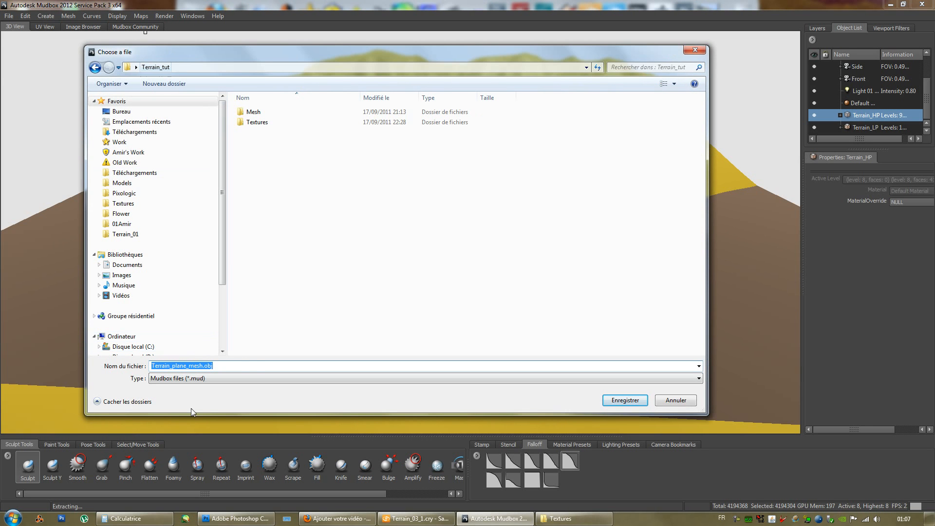
type("Terrain_tut_")
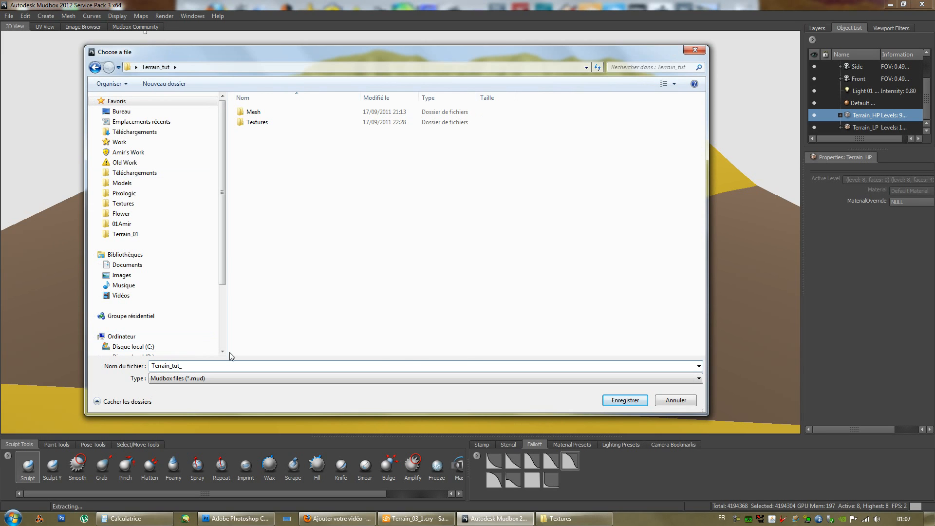
type("mud.mud")
key("Return")
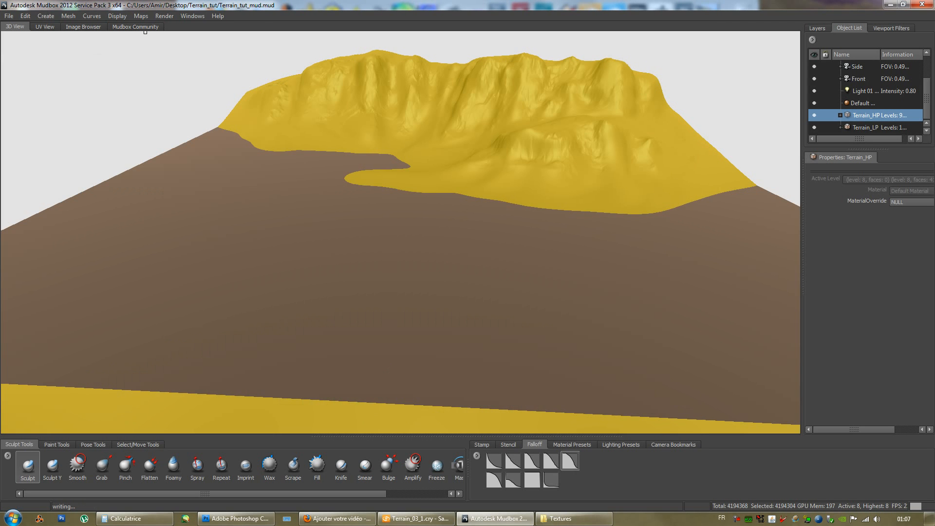
- Start a new empty scene and import Terrain_plane_mesh.obj from the Mesh folder
left_click(7, 16)
left_click(32, 36)
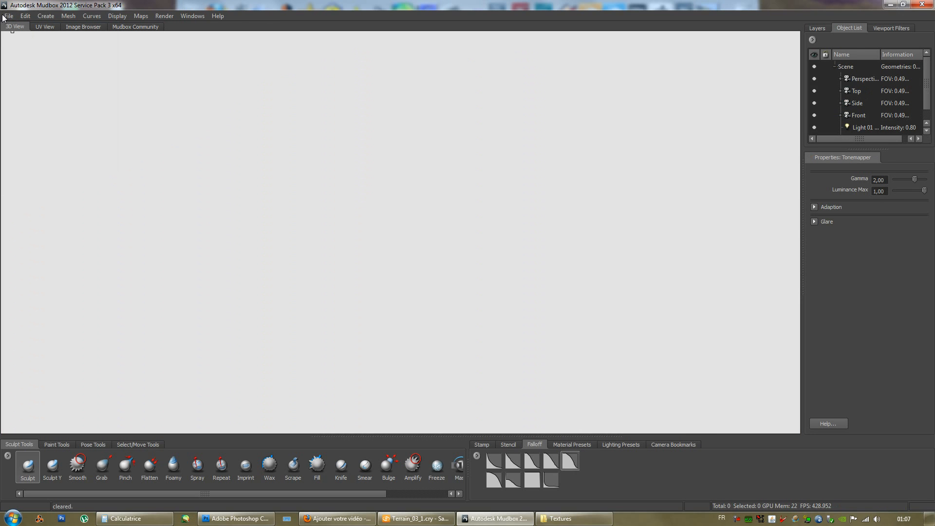
left_click(4, 16)
left_click(28, 128)
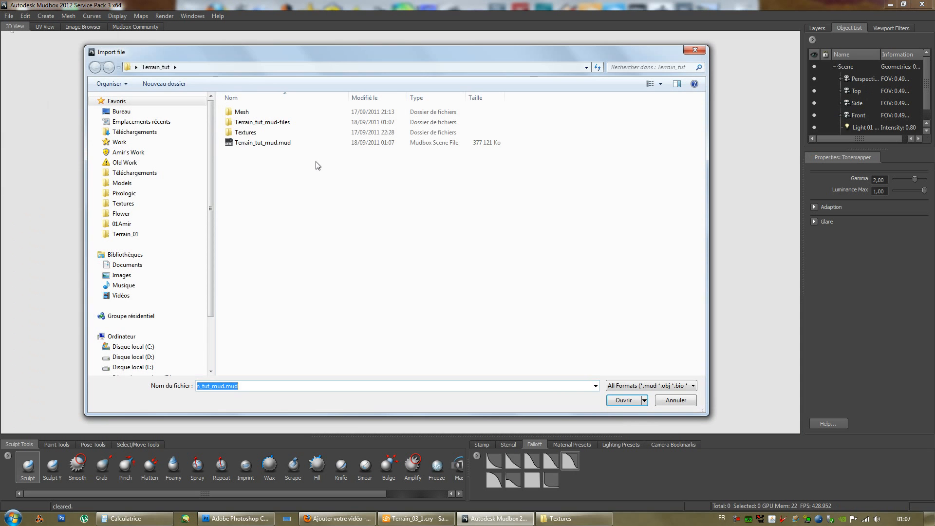
double_click(242, 112)
left_click(243, 112)
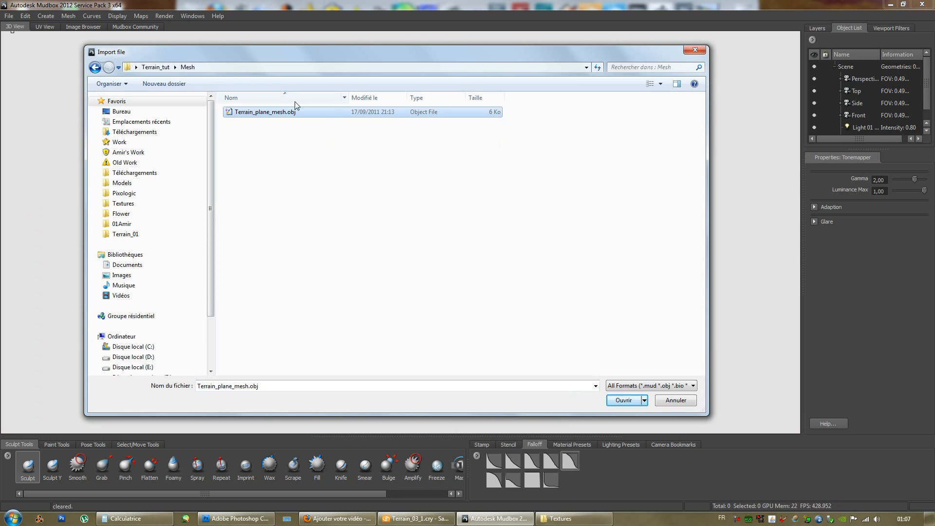
left_click(625, 400)
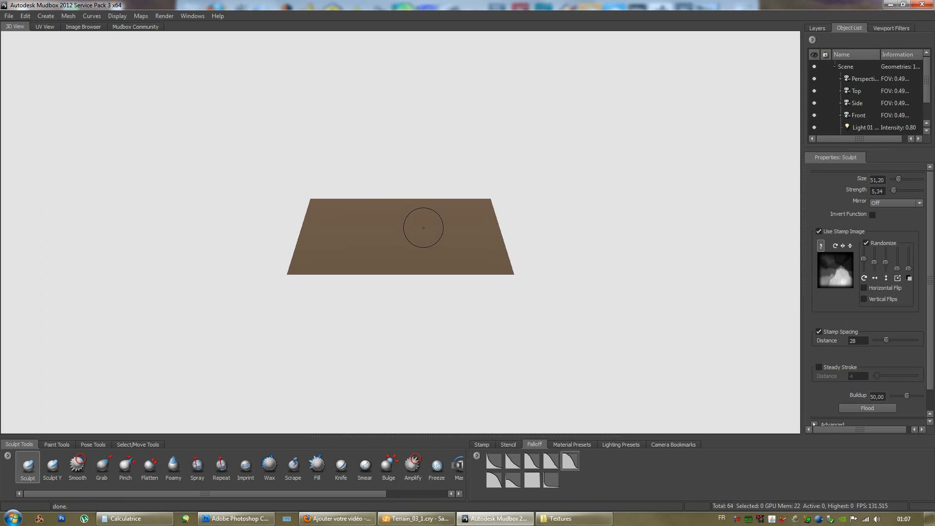
- Subdivide the imported plane repeatedly up to level 8
left_click_drag(444, 207, 436, 222, "alt")
right_click_drag(437, 222, 498, 236, "alt")
left_click_drag(499, 236, 520, 227, "alt")
key("shift+d")
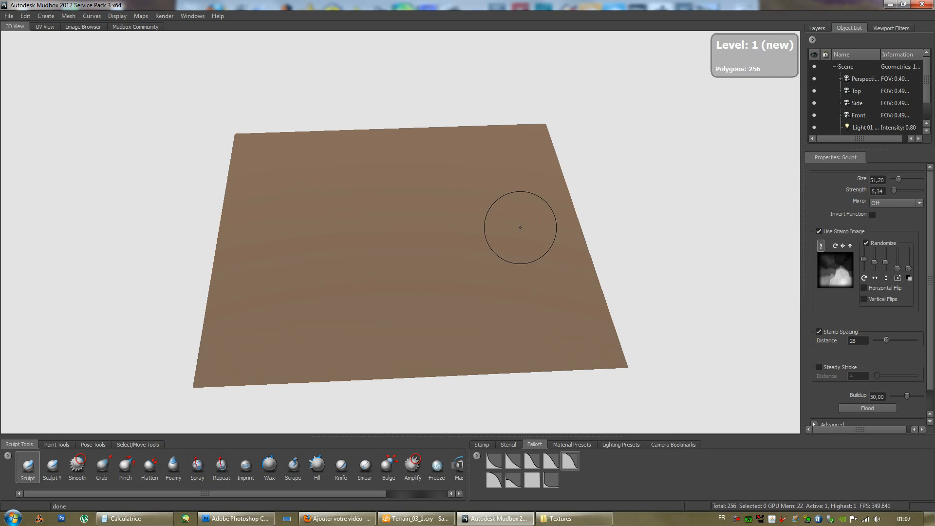
key("shift+d")
key("shift+d")
key("shift+d")
key("shift+d")
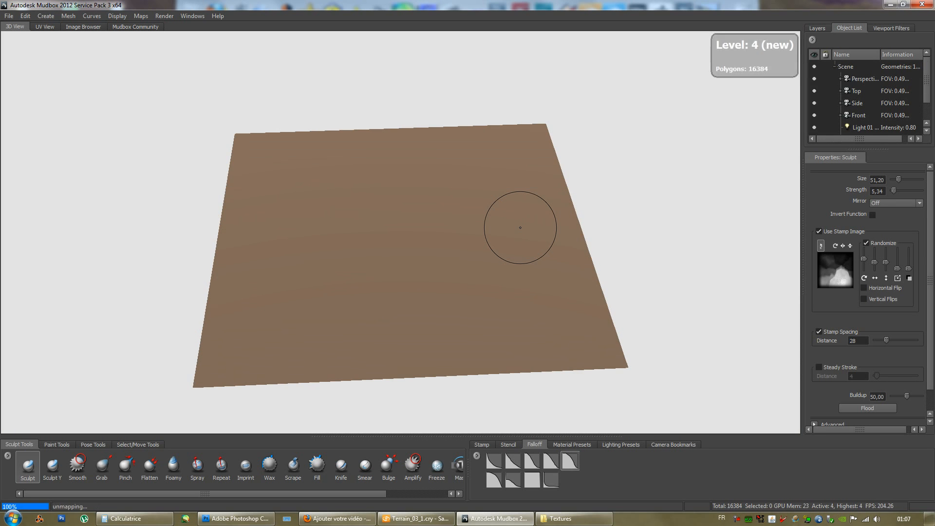
key("shift+d")
key("shift+d")
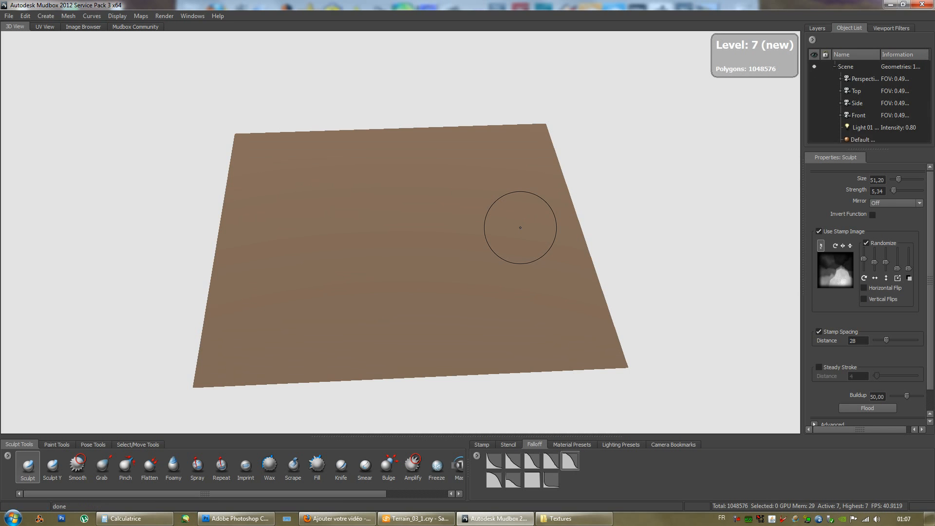
mouse_move(532, 198)
left_mouse_down("alt")
mouse_move(497, 197)
mouse_move(443, 217)
mouse_move(471, 225)
mouse_move(448, 241)
mouse_move(282, 143)
left_mouse_up("alt")
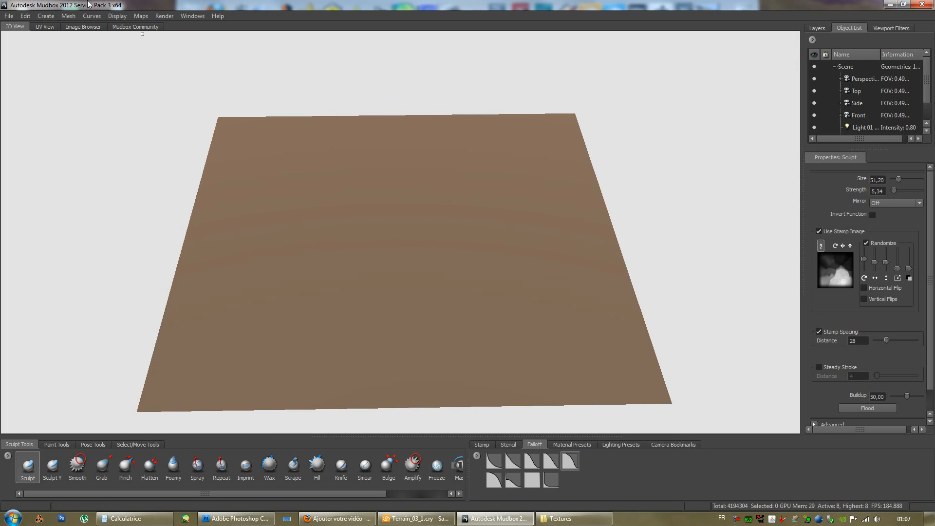
- Examine the file details of Terrain_tut_WM_heightmap.pgm in the Textures folder, then return to the Mudbox scene
left_click(140, 15)
left_click(244, 40)
left_click(565, 518)
left_click(805, 340)
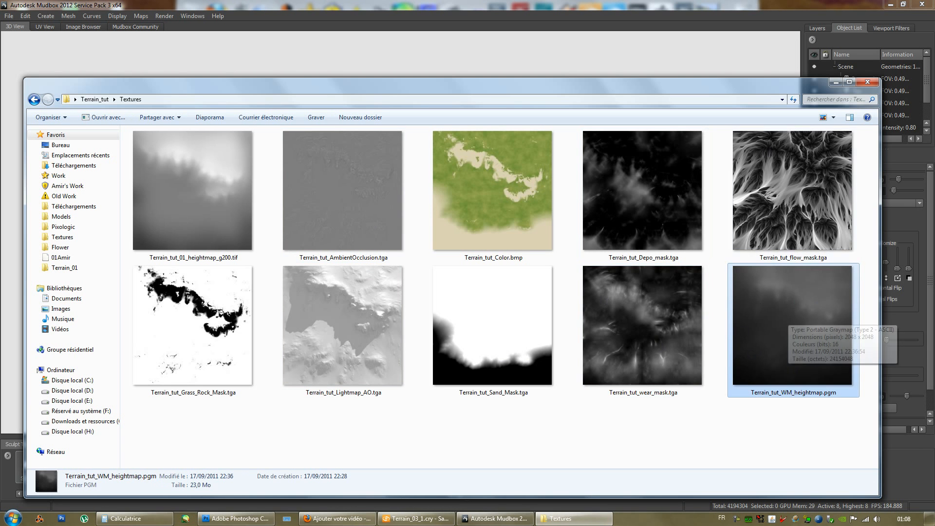
left_click(840, 83)
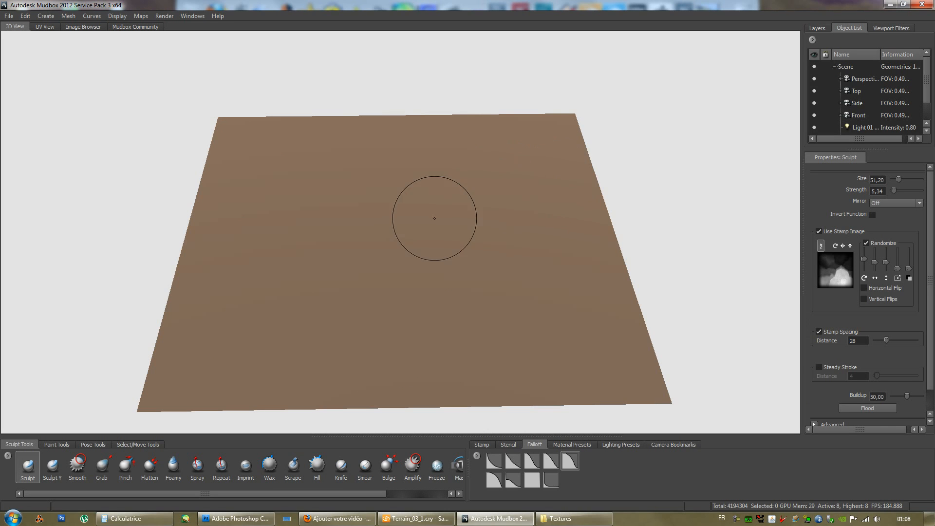
mouse_move(432, 203)
middle_mouse_down("alt")
mouse_move(455, 203)
mouse_move(478, 180)
middle_mouse_up("alt")
left_click_drag(478, 181, 507, 171, "alt")
right_click_drag(506, 172, 537, 194, "alt")
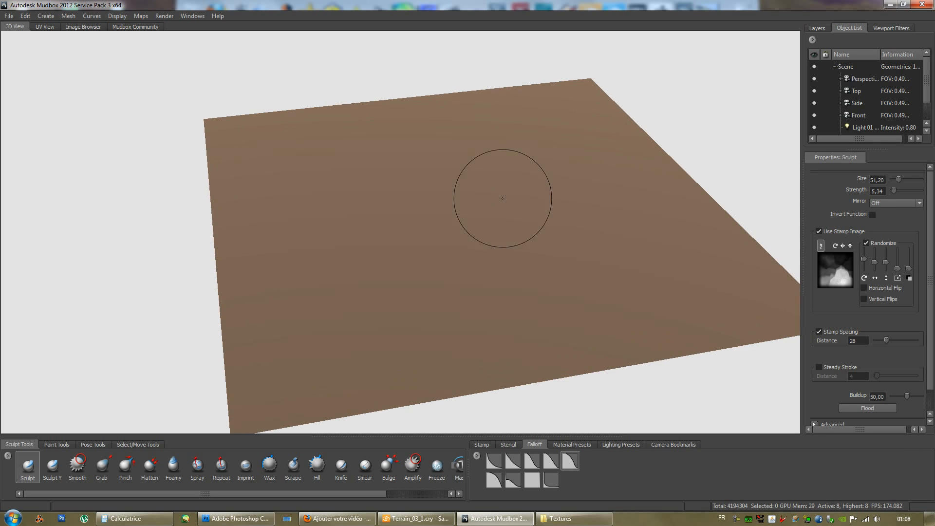
middle_click_drag(507, 179, 490, 194, "alt")
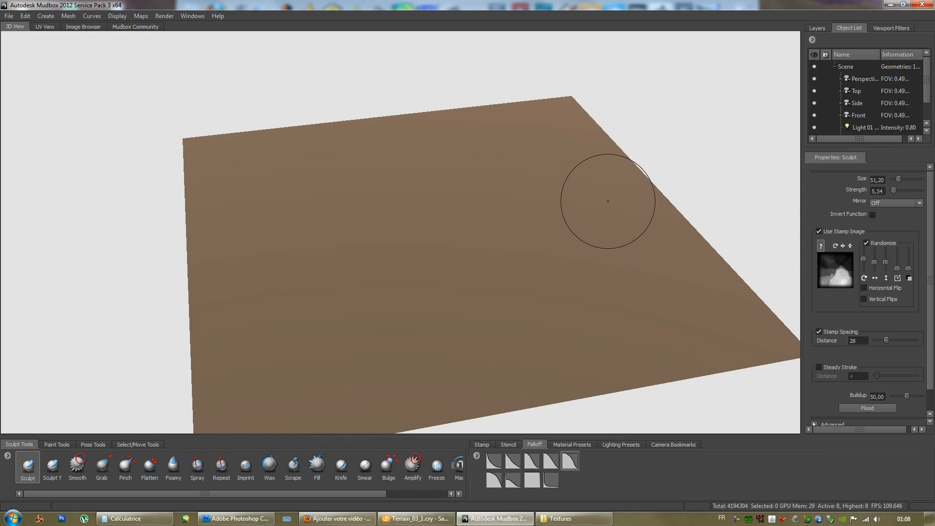
left_click_drag(579, 194, 546, 191, "alt")
right_click_drag(547, 191, 530, 183, "alt")
mouse_move(536, 195)
left_mouse_down("alt")
mouse_move(527, 207)
mouse_move(501, 192)
left_mouse_up("alt")
- Create a new Sculpt using Map operation with the imported plane as its target mesh
left_click(163, 16)
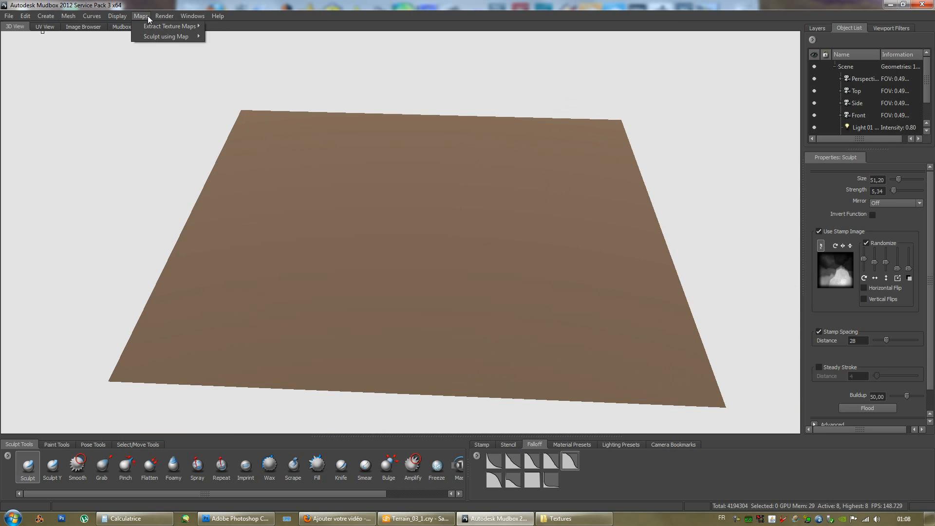
mouse_move(149, 37)
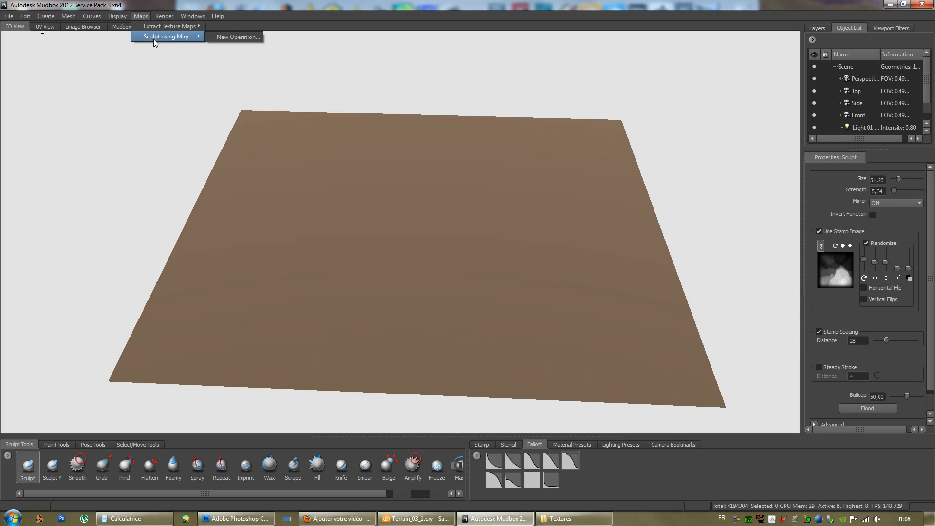
left_click(234, 36)
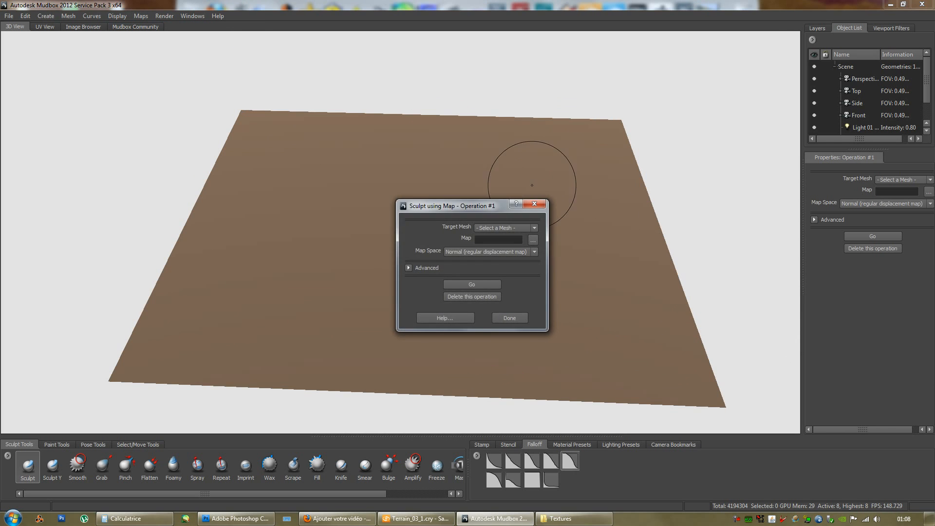
left_click(528, 228)
left_click(499, 241)
- Close the operation's settings and rename the plane object from the object list to Terrain_HP
scroll(924, 96, "down", 1)
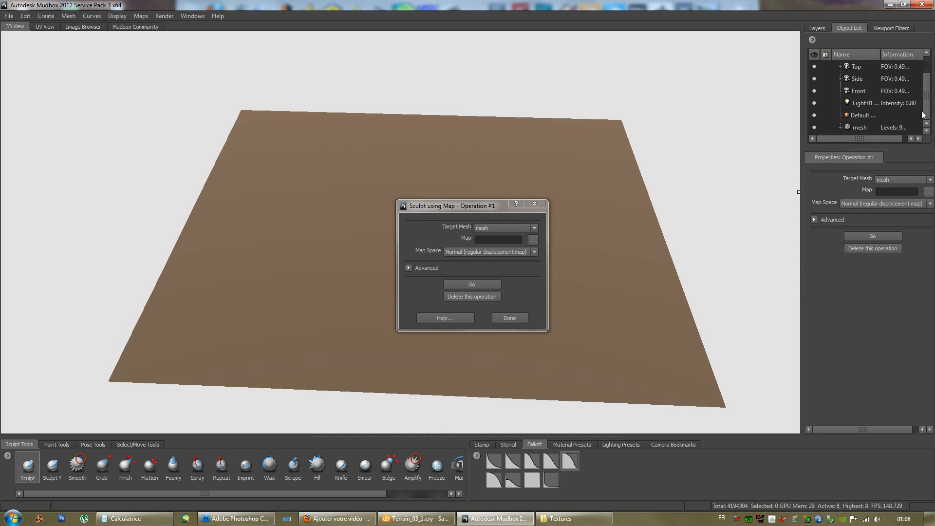
left_click(860, 127)
left_click(534, 204)
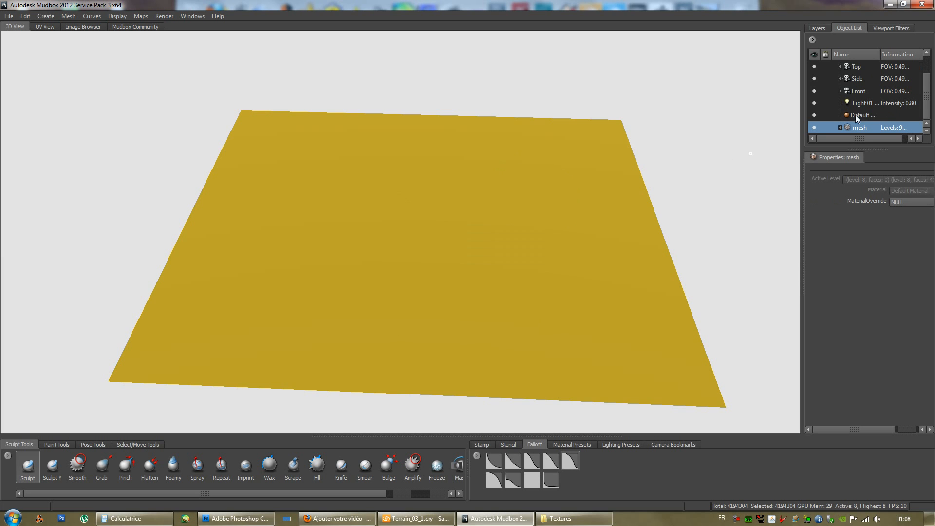
key("Up")
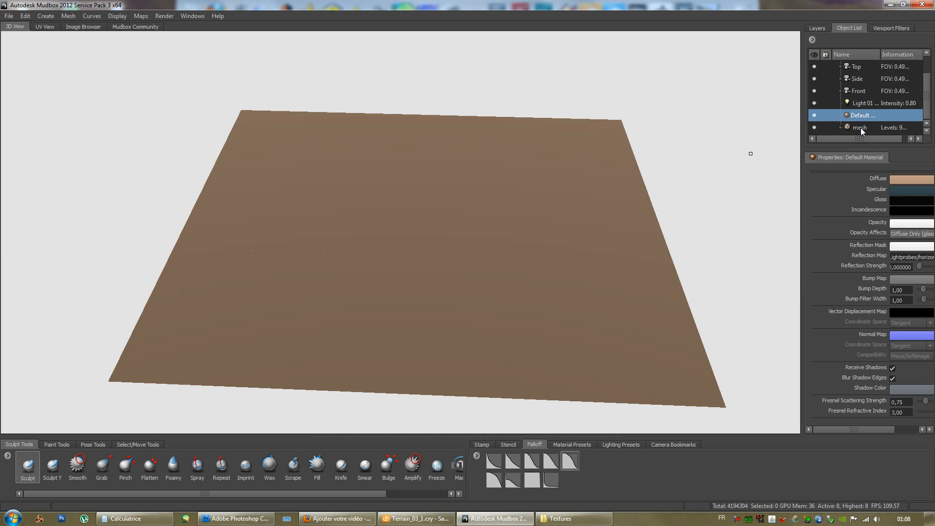
right_click(861, 129)
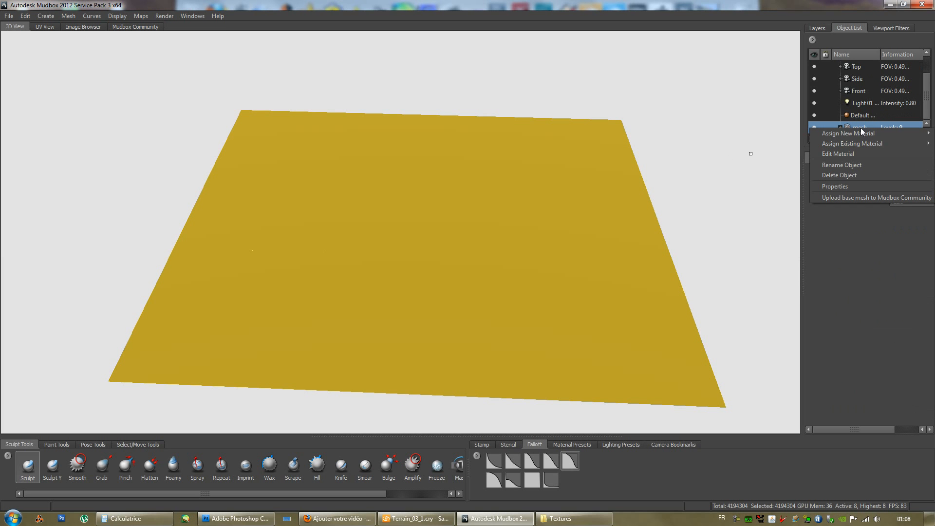
left_click(851, 167)
type("Terrain_HP")
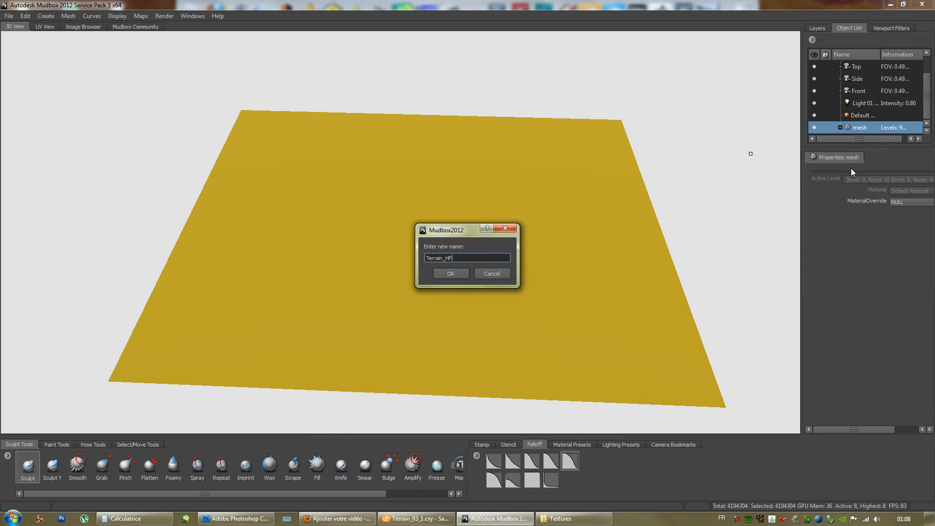
key("Return")
scroll(857, 123, "down", 1)
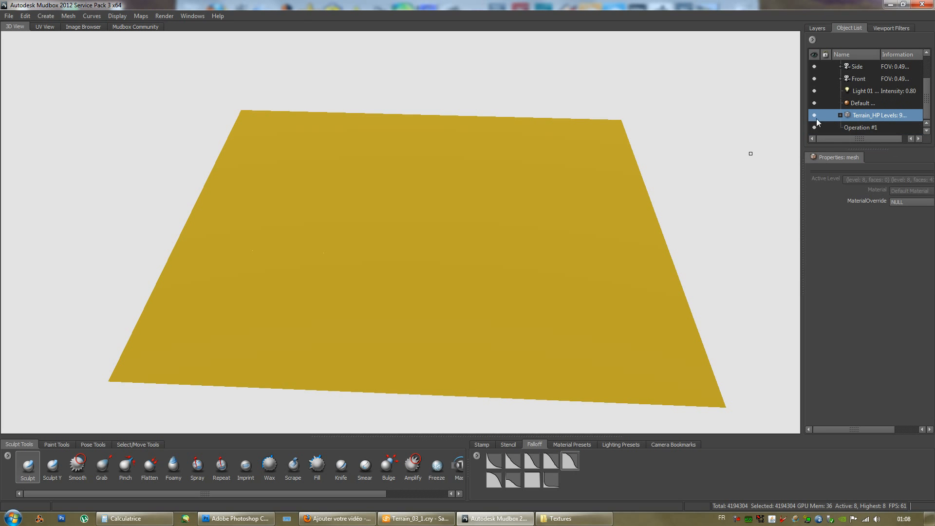
- Reopen the Sculpt using Map operation's settings and load Terrain_tut_WM_heightmap.pgm from the Textures folder as its map
left_click(146, 17)
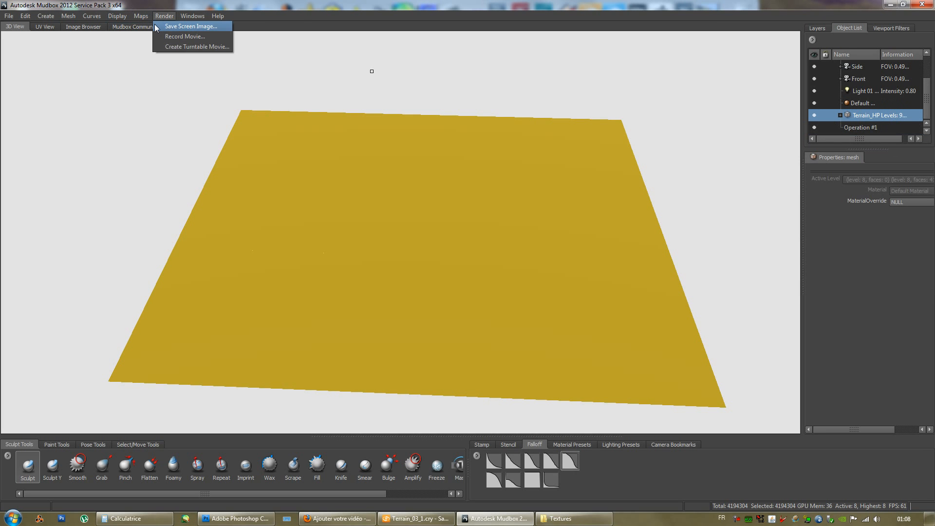
mouse_move(146, 36)
left_click(229, 37)
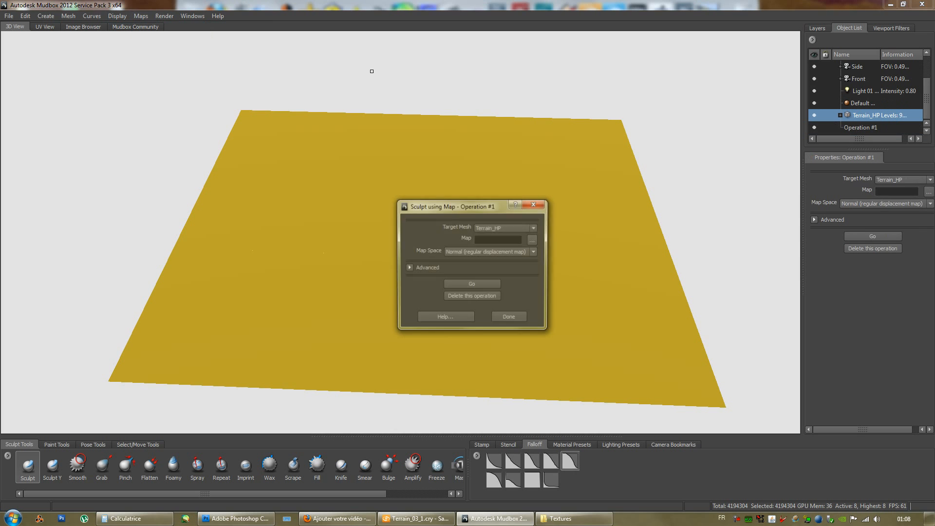
left_click(534, 239)
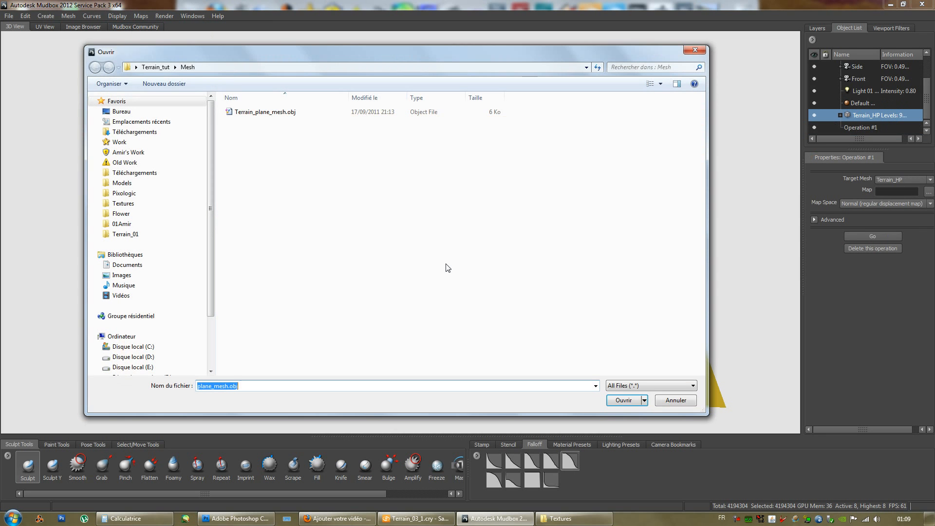
left_click(634, 387)
left_click(634, 387)
left_click(156, 67)
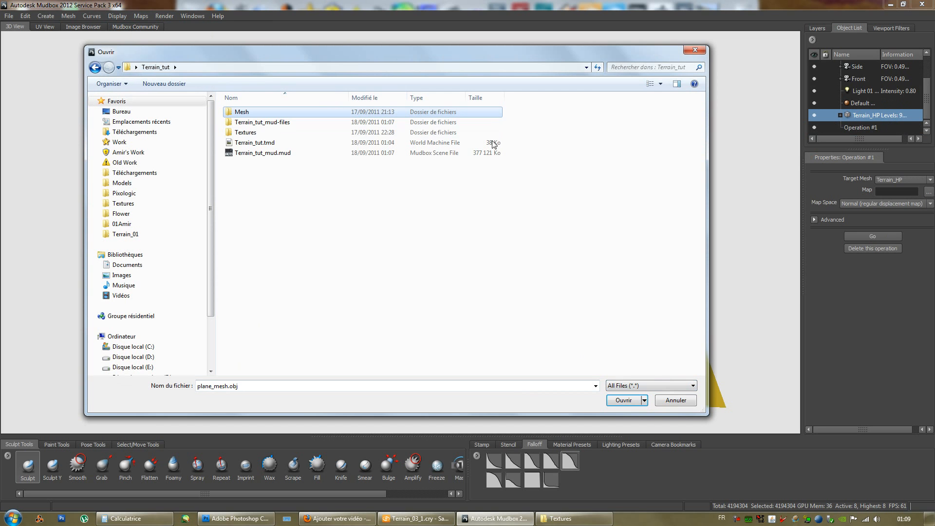
double_click(256, 132)
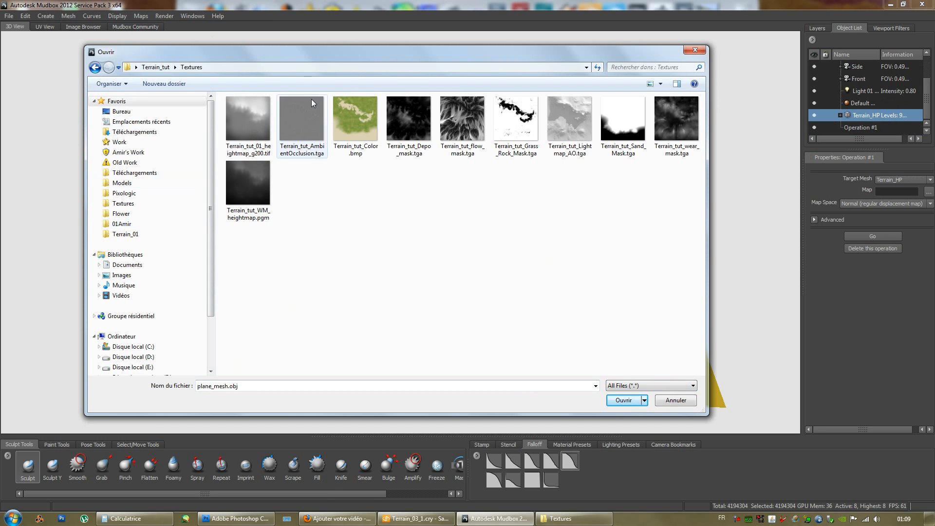
left_click(245, 190)
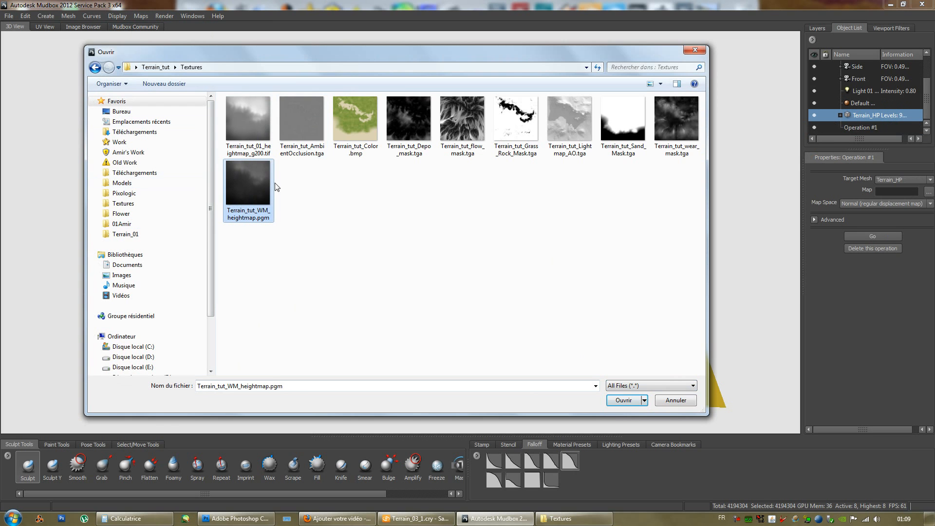
left_click(641, 385)
left_click(641, 385)
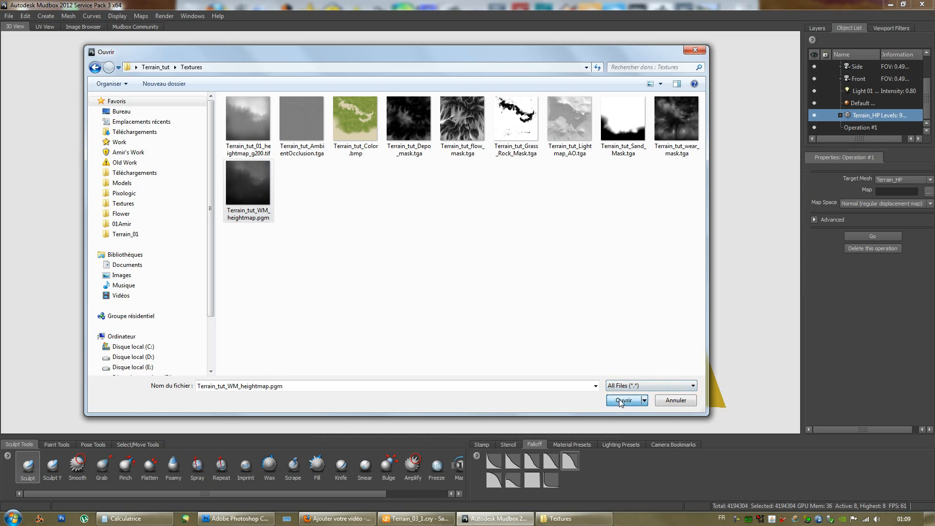
left_click(624, 400)
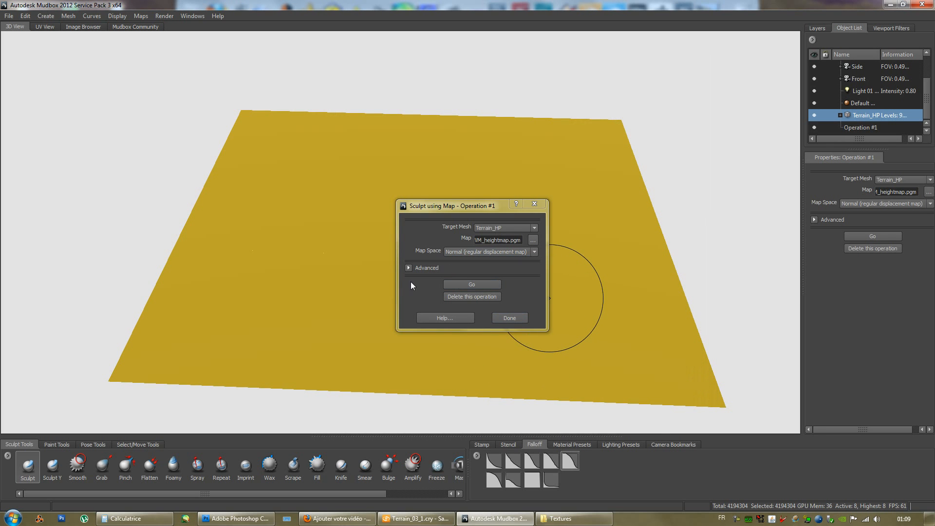
- Expand the operation's advanced settings and run it on Terrain_HP with mid value 0 and multiplier 1
left_click(414, 269)
left_click_drag(537, 271, 542, 291)
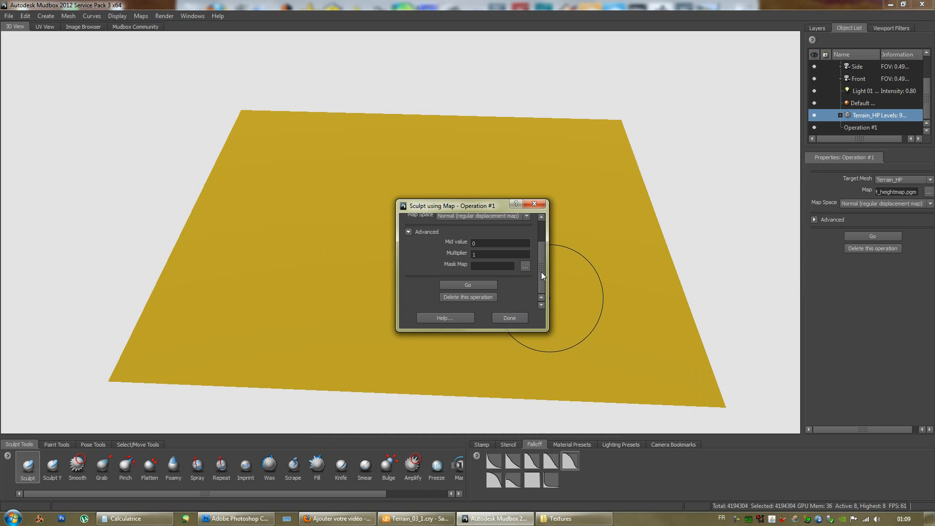
left_click_drag(541, 272, 542, 250)
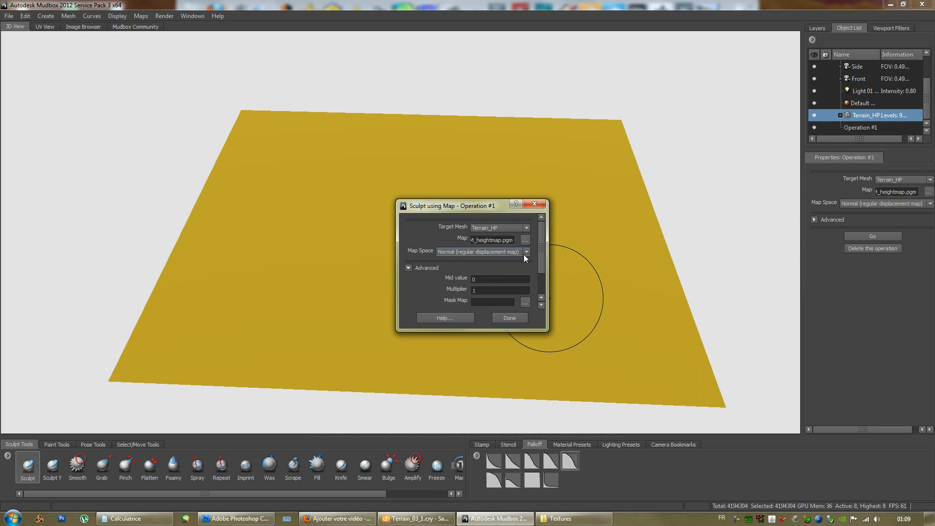
left_click_drag(540, 267, 544, 285)
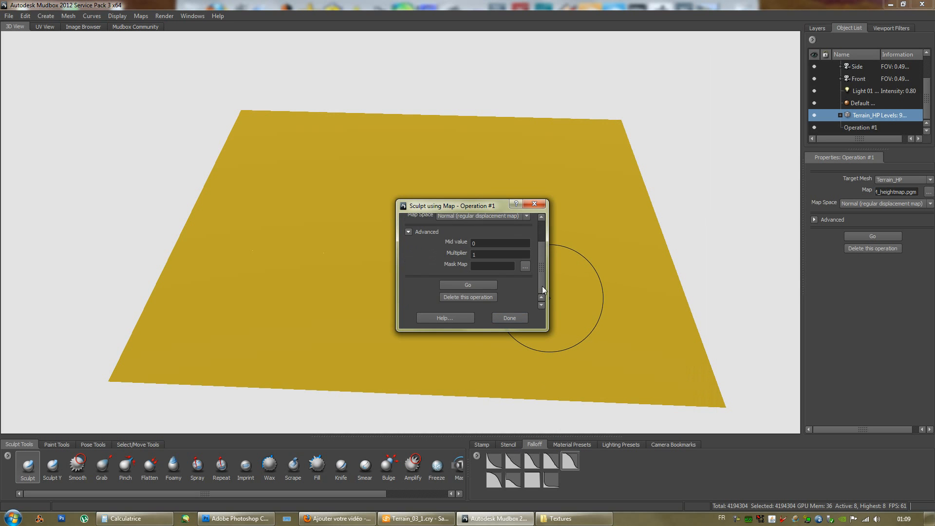
left_click(470, 285)
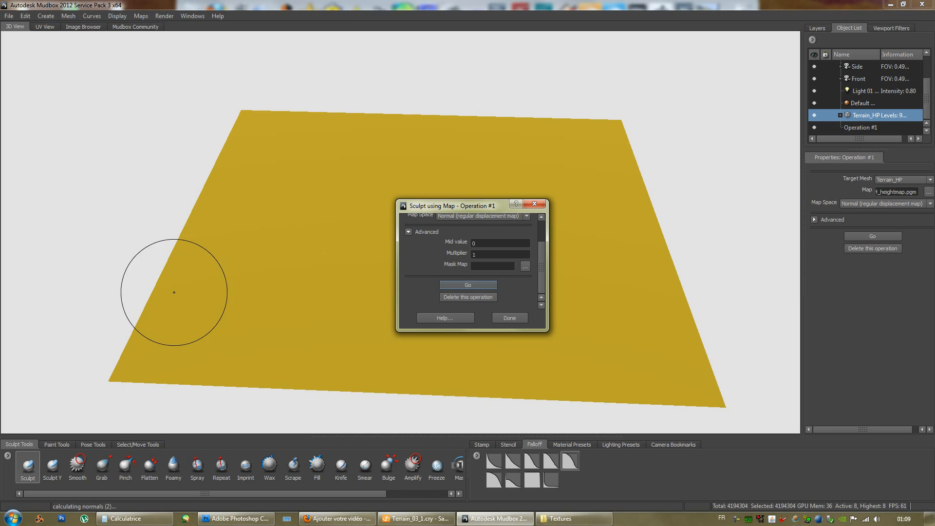
- Check the displaced plane and delete the Displacement sculpt layer from Terrain_HP
left_click_drag(397, 129, 565, 115, "alt")
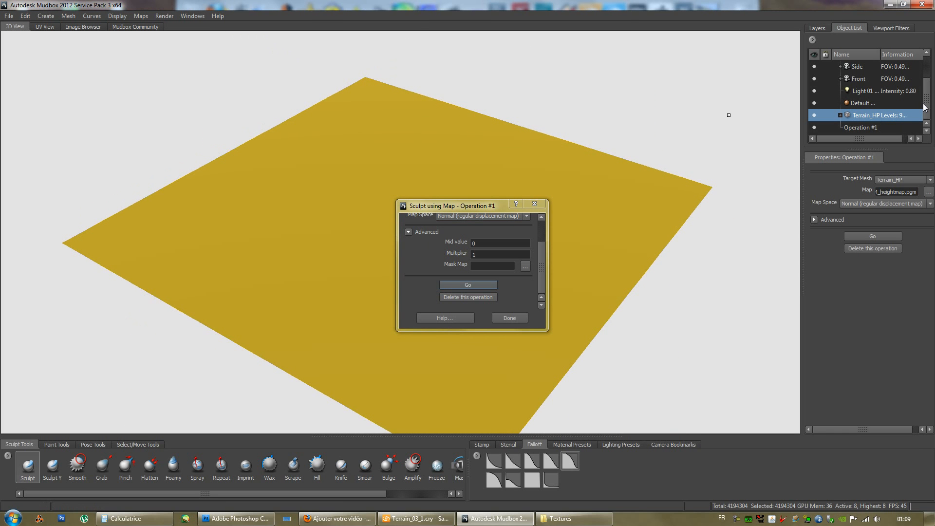
left_click(872, 128)
left_click_drag(468, 134, 436, 198, "alt")
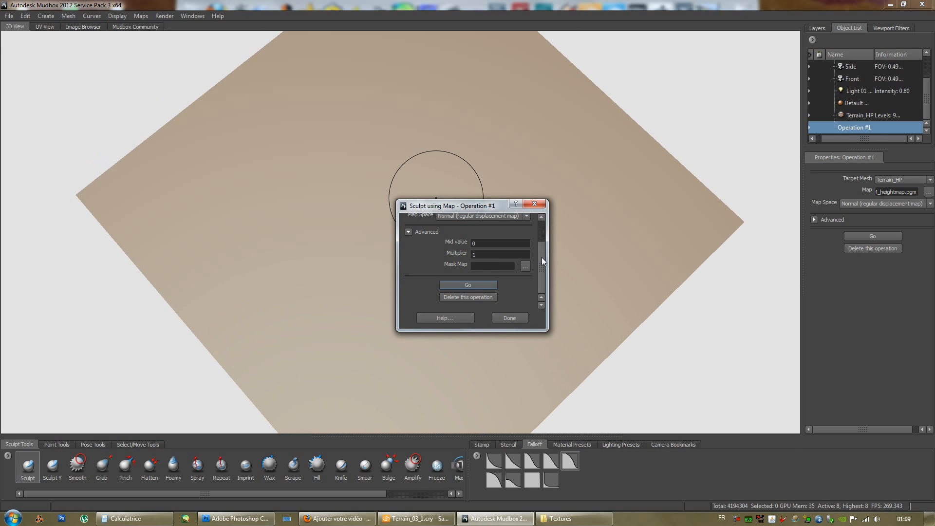
left_click_drag(542, 257, 546, 232)
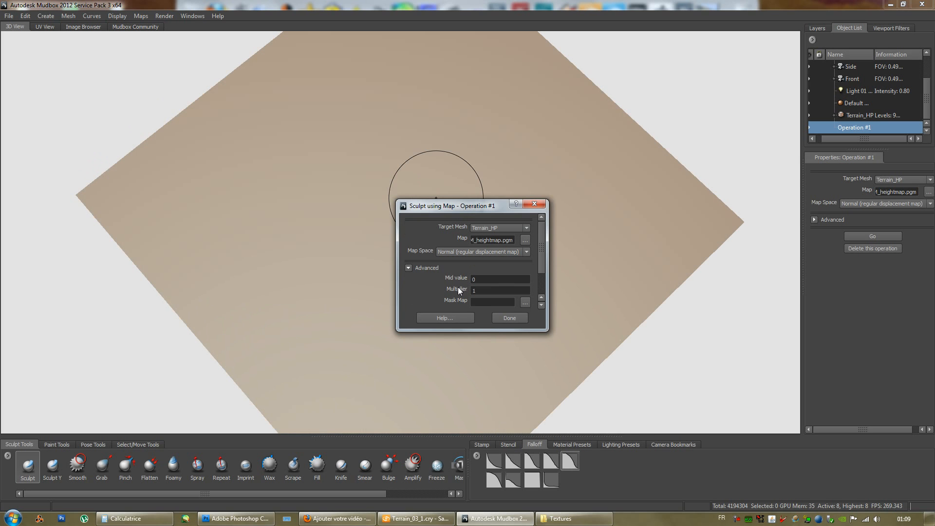
left_click(817, 28)
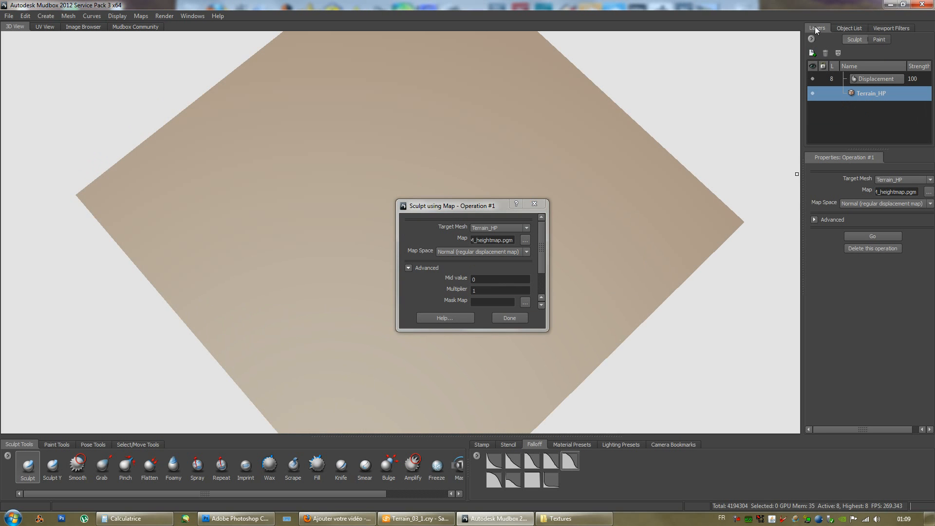
left_click(872, 79)
left_click(825, 52)
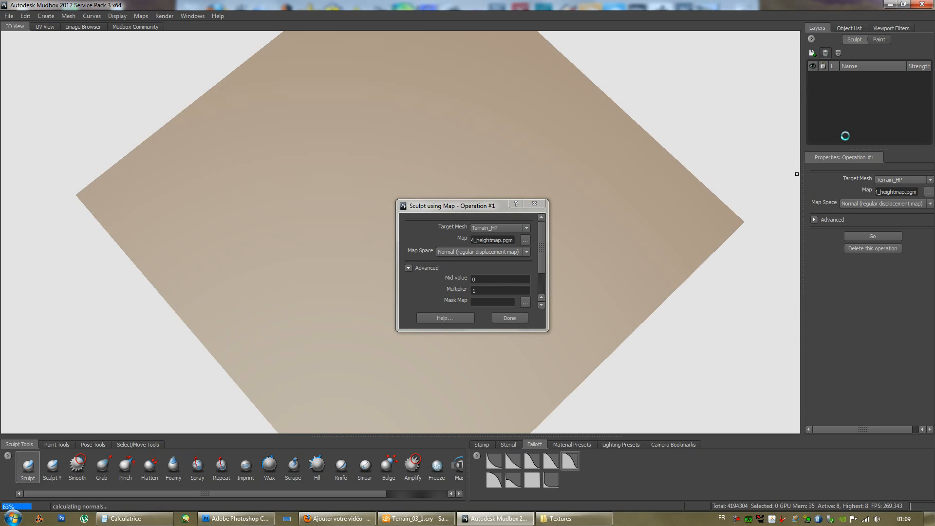
- Set the operation's multiplier to 16 and run the heightmap displacement on Terrain_HP again
left_click_drag(543, 253, 543, 274)
left_click(472, 254)
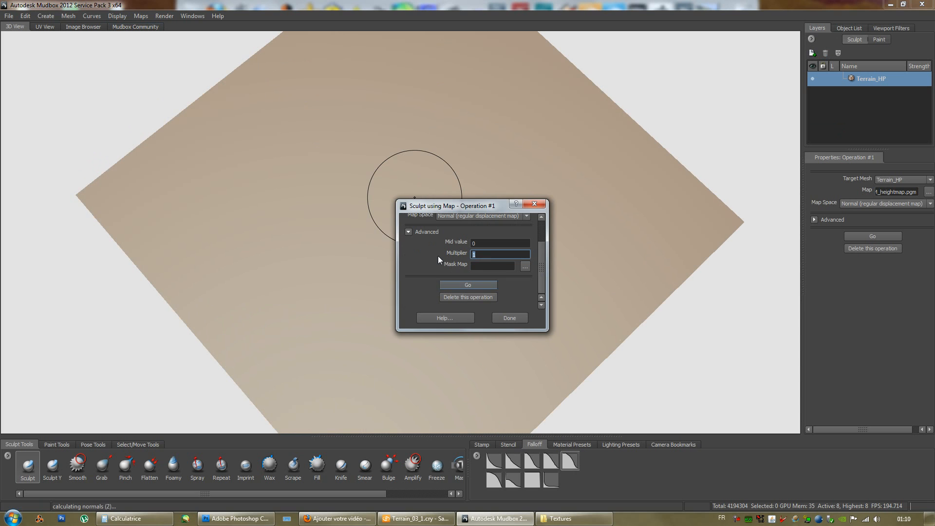
type("16")
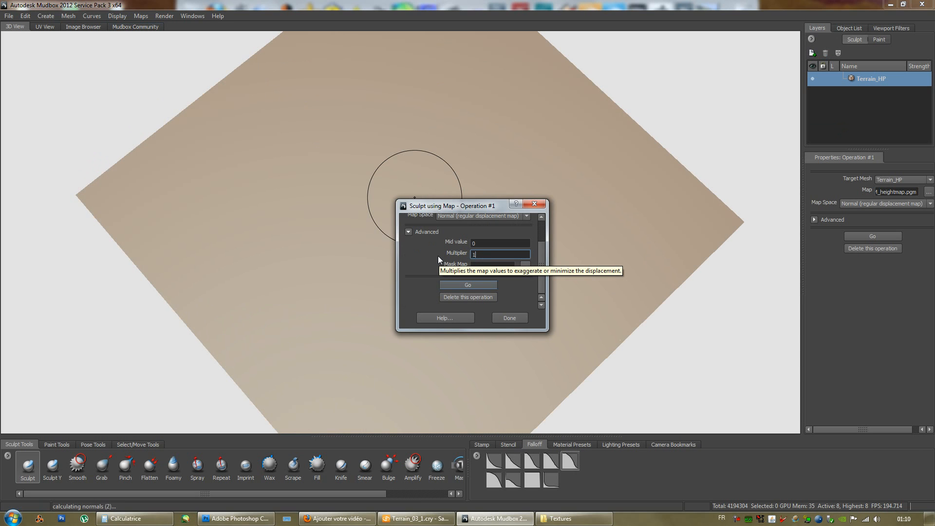
left_click(460, 285)
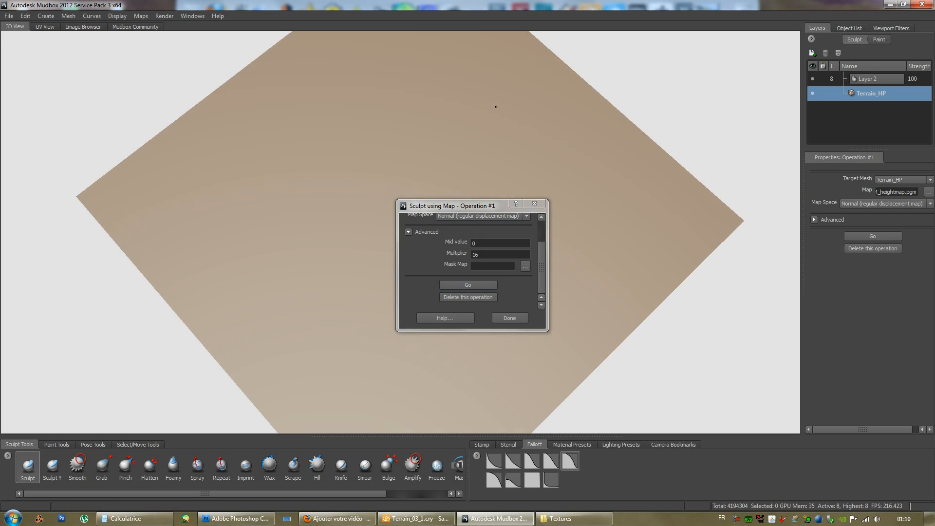
- Move the operation dialog clear of the plane and examine the displaced relief from several angles
left_click_drag(496, 107, 515, 69, "alt")
right_click_drag(515, 69, 615, 119, "alt")
left_click_drag(614, 120, 492, 126, "alt")
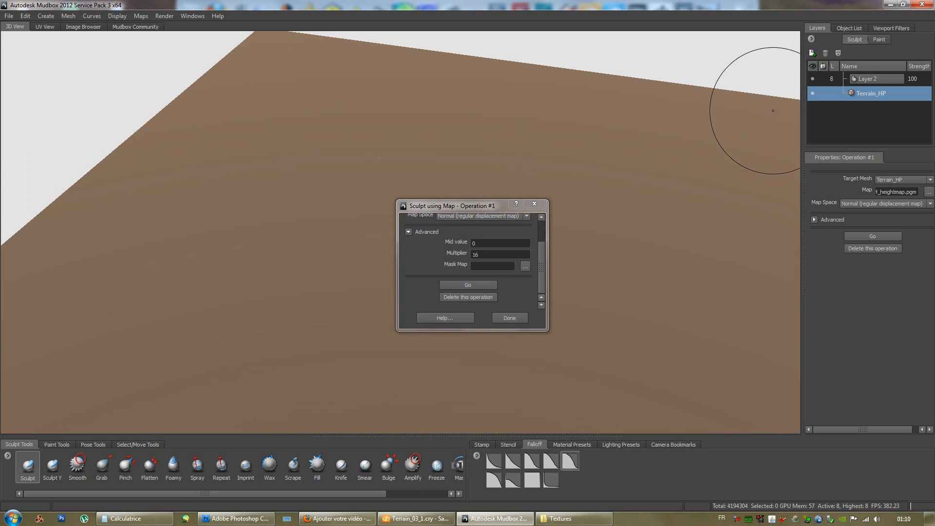
left_click(867, 79)
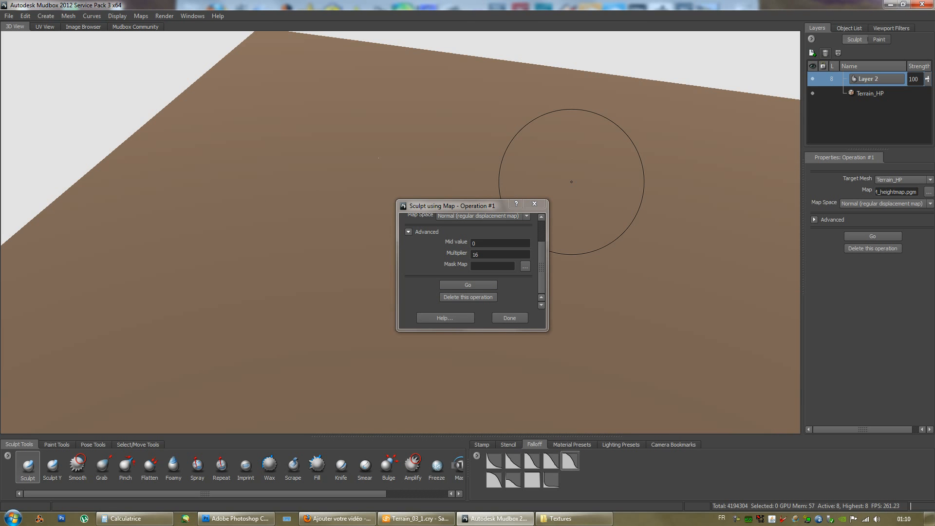
left_click_drag(463, 208, 729, 201)
mouse_move(466, 180)
left_mouse_down("alt")
mouse_move(459, 164)
mouse_move(485, 208)
mouse_move(483, 191)
left_mouse_up("alt")
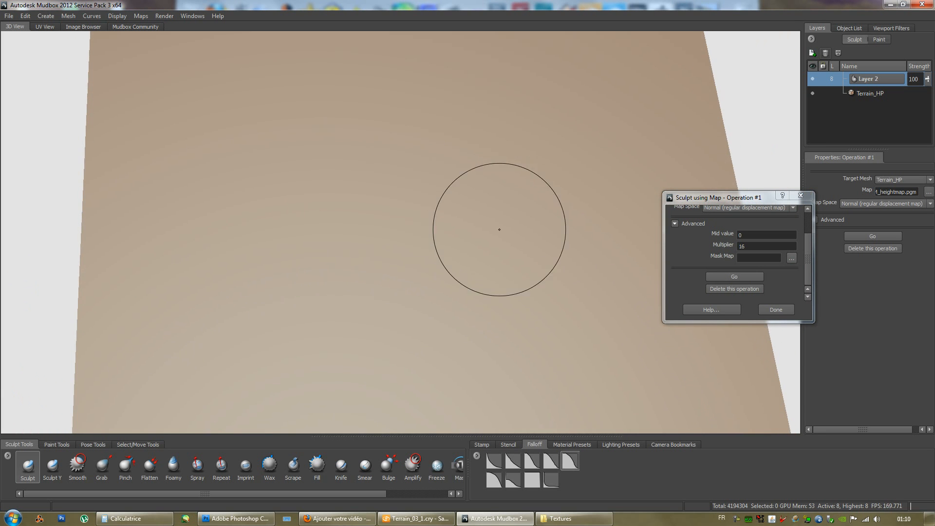
right_click_drag(494, 218, 483, 206, "alt")
left_click_drag(483, 206, 493, 191, "alt")
mouse_move(492, 190)
left_mouse_down("alt")
mouse_move(480, 190)
mouse_move(488, 187)
left_mouse_up("alt")
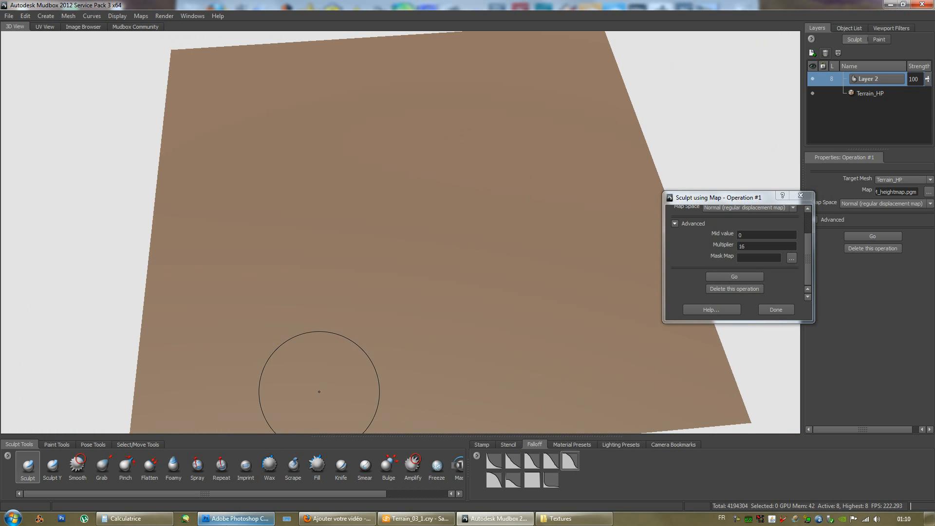
- Switch to Photoshop and open Terrain_tut_WM_heightmap.pgm from the Textures folder there
left_click(237, 518)
left_click(555, 521)
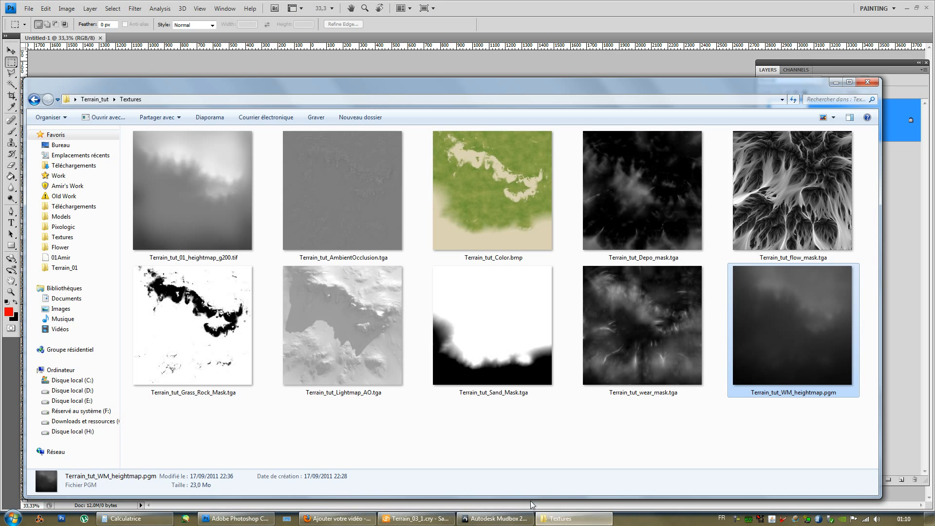
left_click_drag(316, 81, 345, 77)
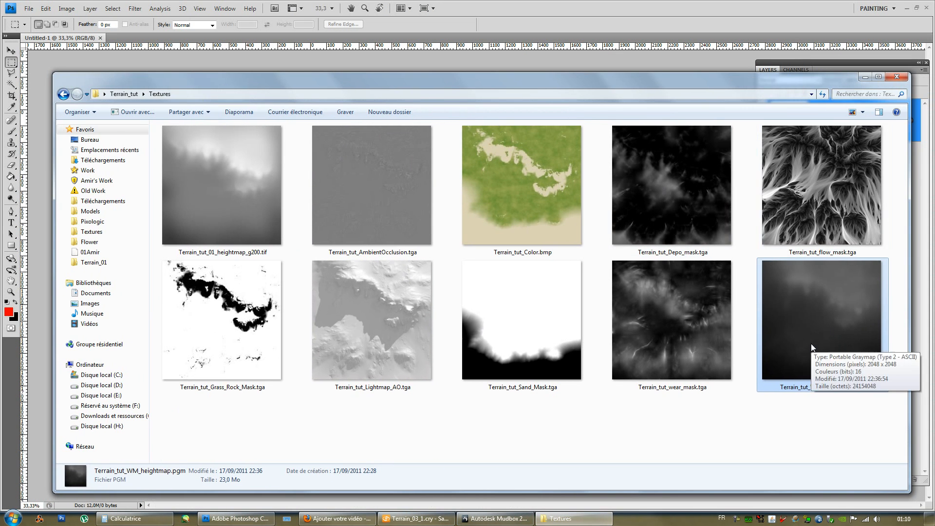
left_click_drag(641, 77, 330, 246)
left_click_drag(477, 447, 652, 282)
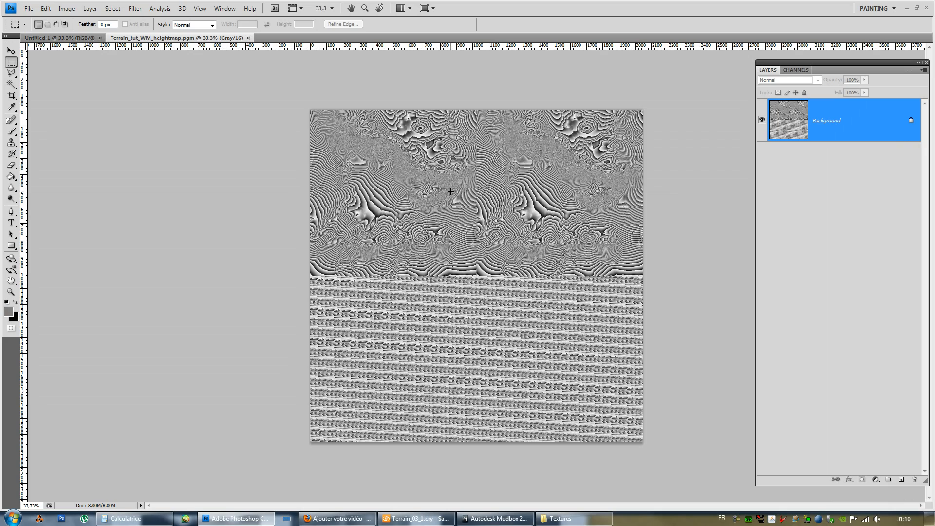
- Examine the heightmap image along with its color mode and bit depth, then close the file
scroll(491, 204, "down", 2, "alt")
scroll(491, 204, "up", 3, "alt")
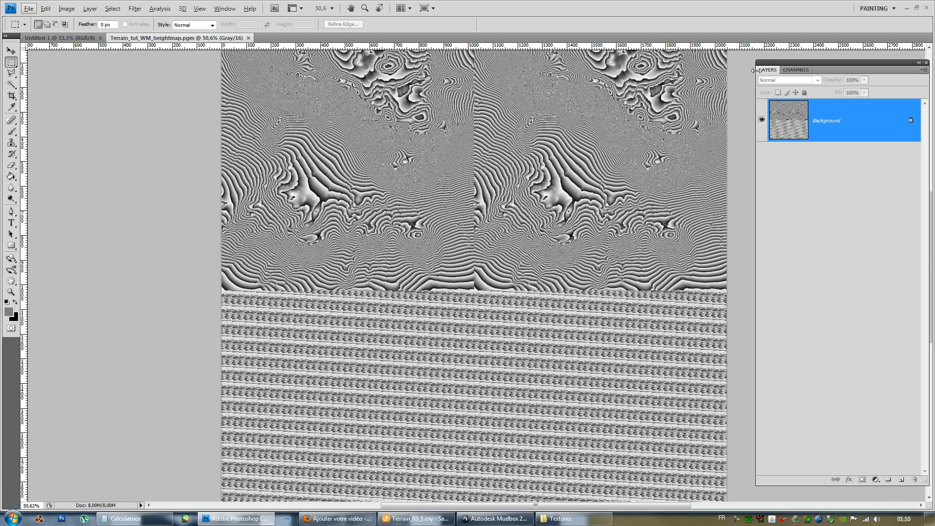
left_click(788, 73)
left_click(771, 71)
scroll(544, 208, "down", 1, "alt")
key("l")
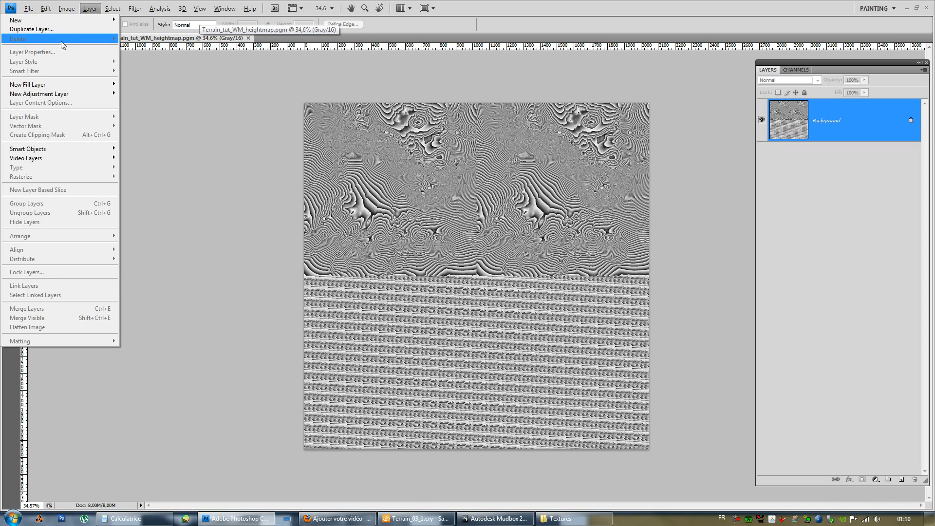
mouse_move(67, 11)
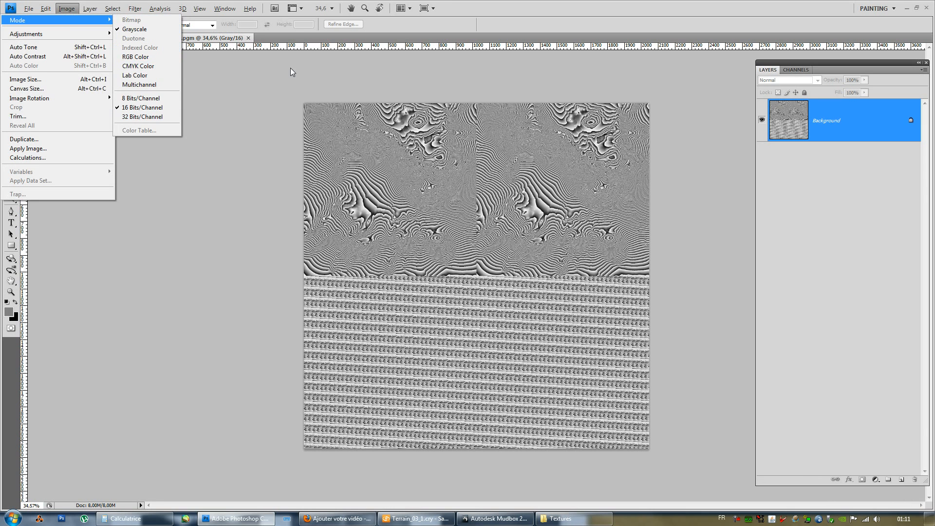
left_click(488, 1)
left_click(247, 38)
- Close the current Photoshop and open Terrain_tut_WM_heightmap.pgm from the Textures folder in Photoshop CS3 Extended
left_click(905, 9)
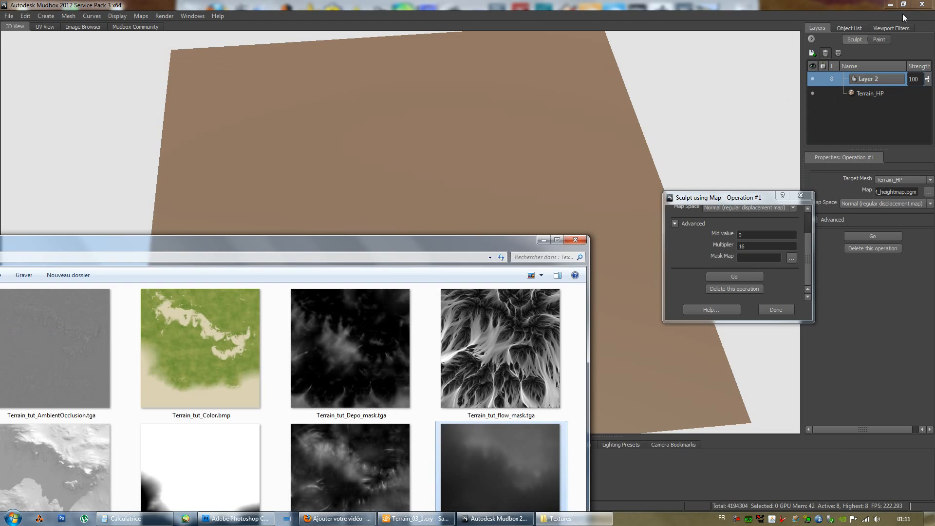
left_click_drag(284, 251, 586, 84)
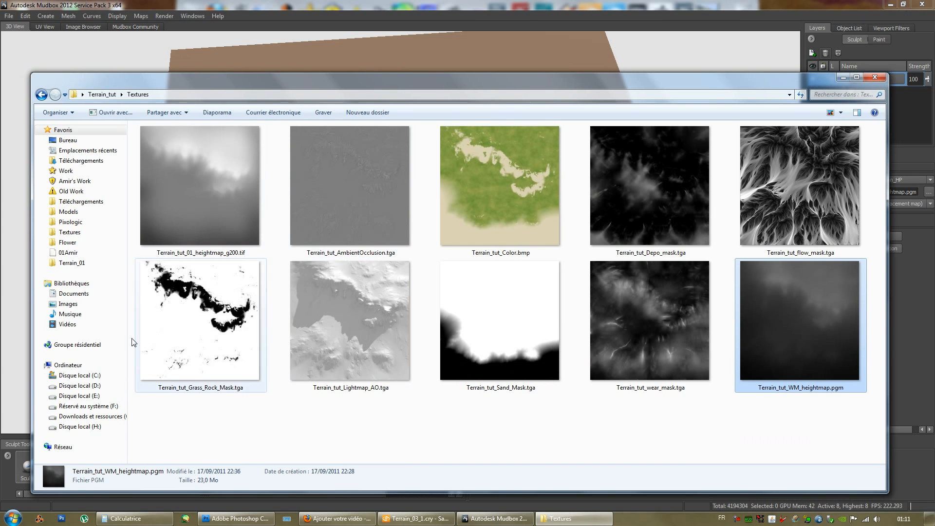
left_click(259, 520)
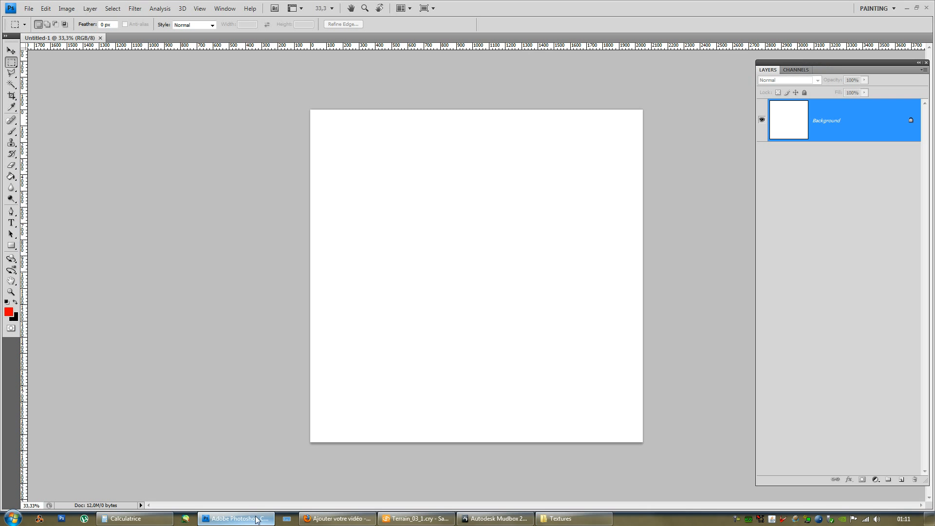
left_click(927, 6)
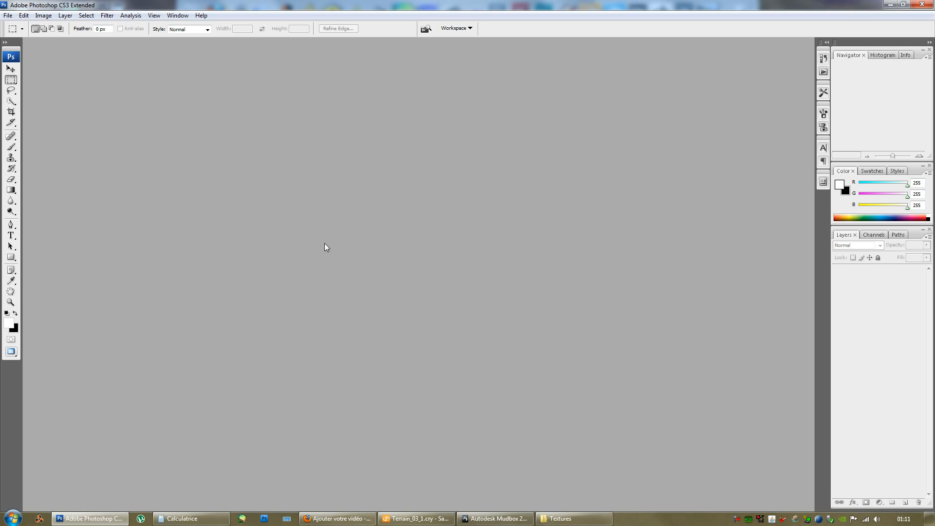
left_click(560, 518)
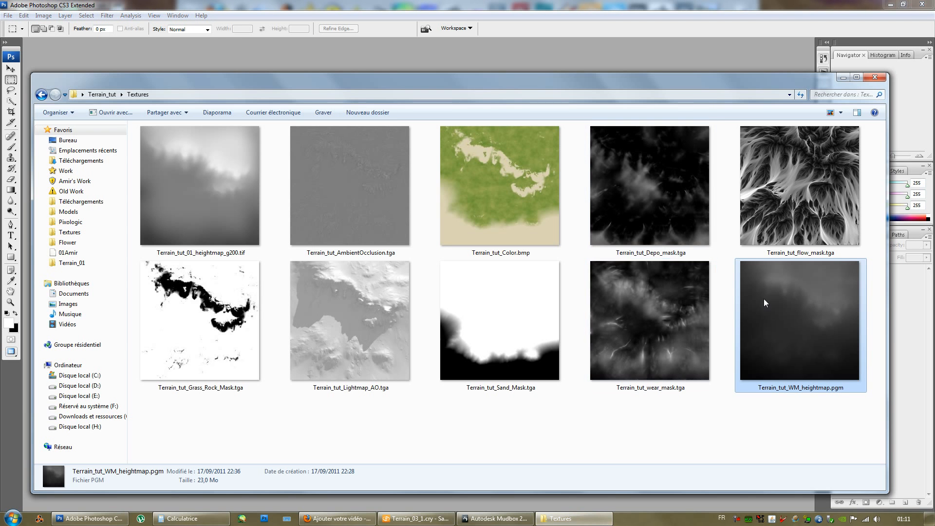
left_click_drag(621, 86, 280, 210)
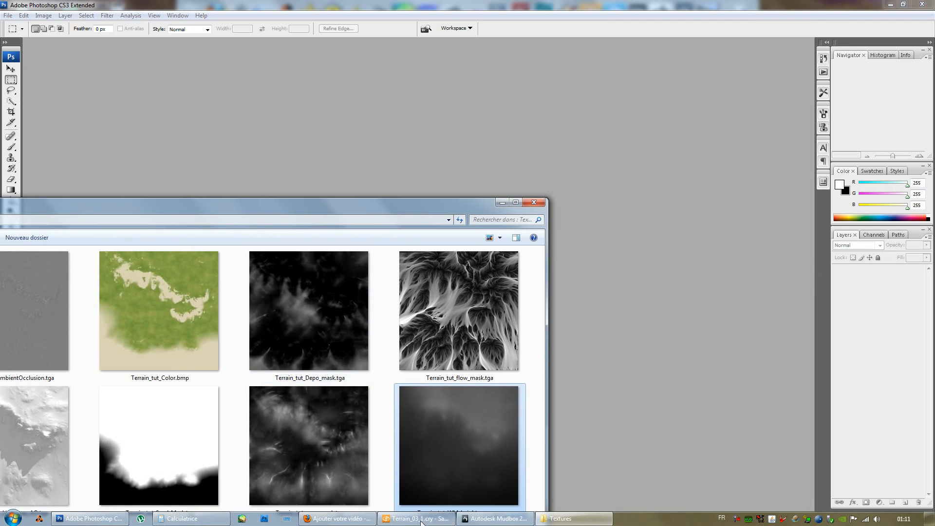
left_click_drag(548, 426, 654, 367)
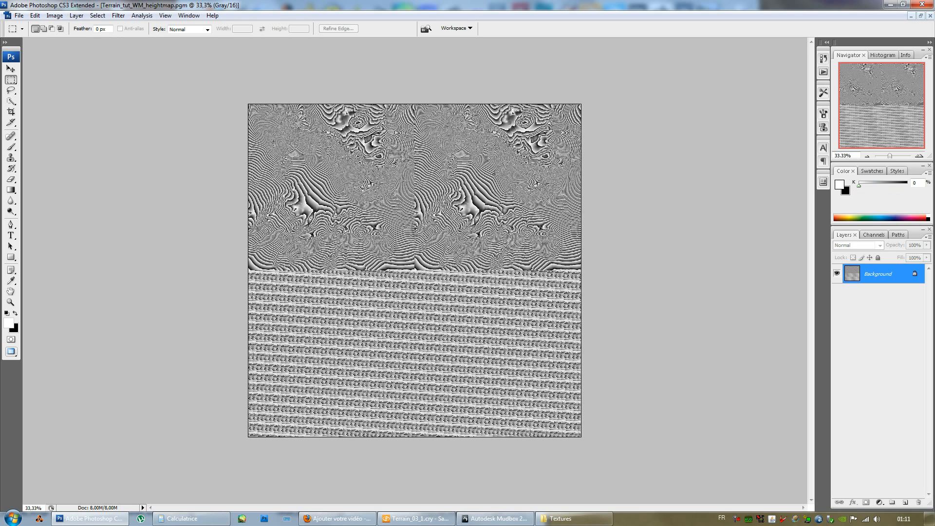
- Close the heightmap without saving changes, then minimize Photoshop and the Textures folder window to return to Mudbox
left_click(930, 16)
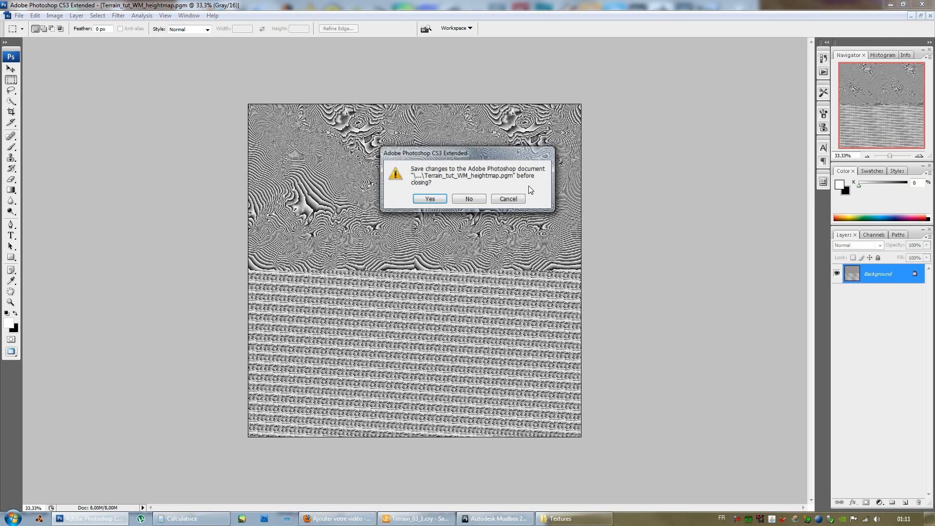
left_click(477, 201)
left_click(890, 4)
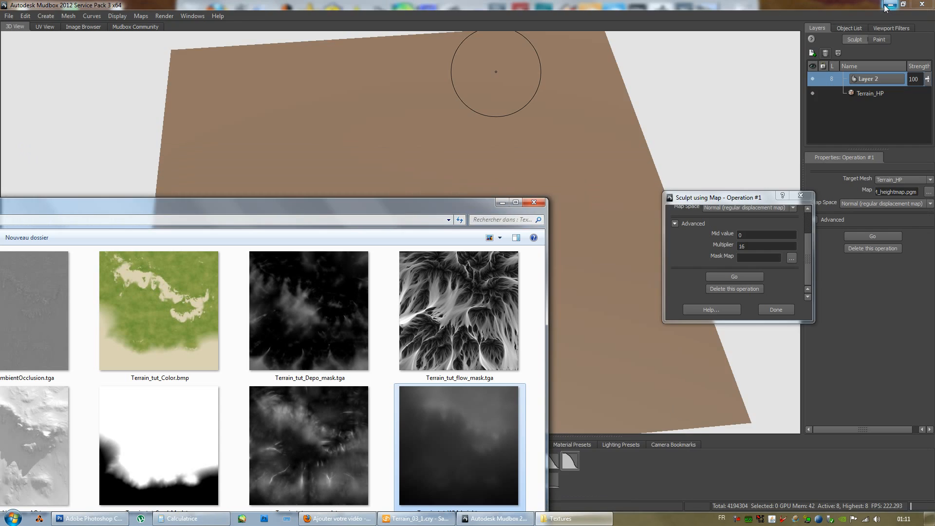
left_click(502, 202)
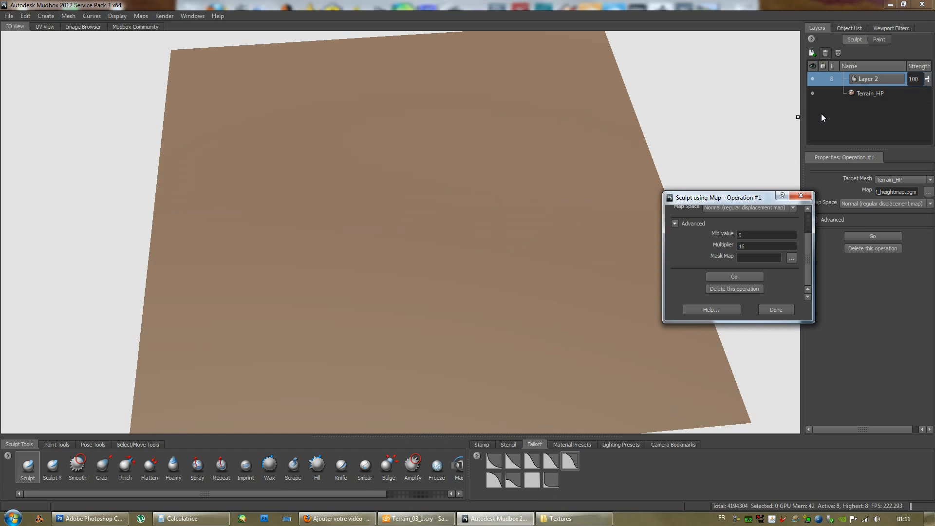
- Start World Machine 64bit Edition from the desktop and open the recent world file Terrain_tut.tmd
left_click(930, 519)
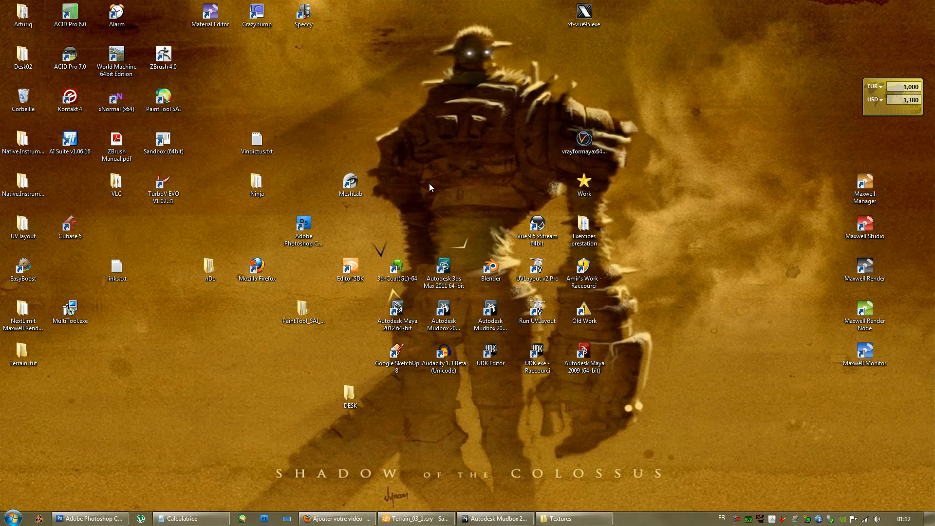
double_click(112, 60)
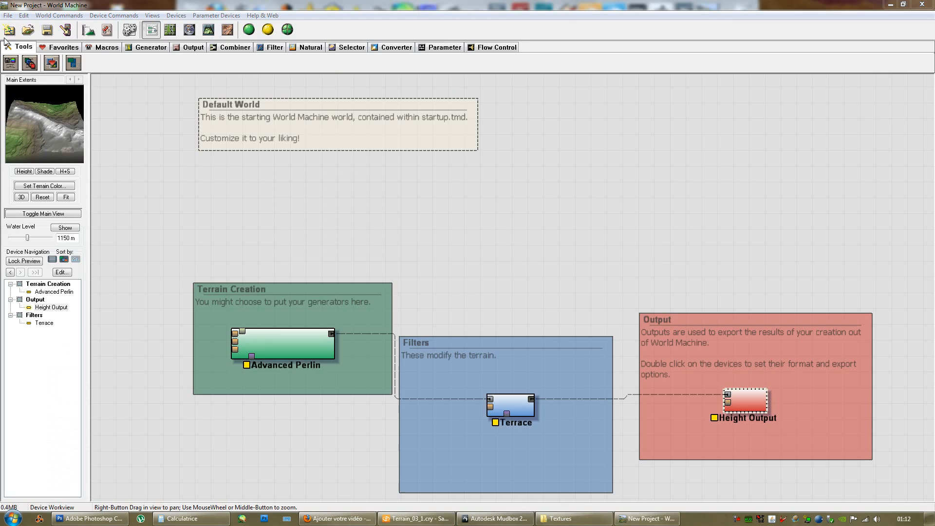
left_click(8, 15)
mouse_move(58, 142)
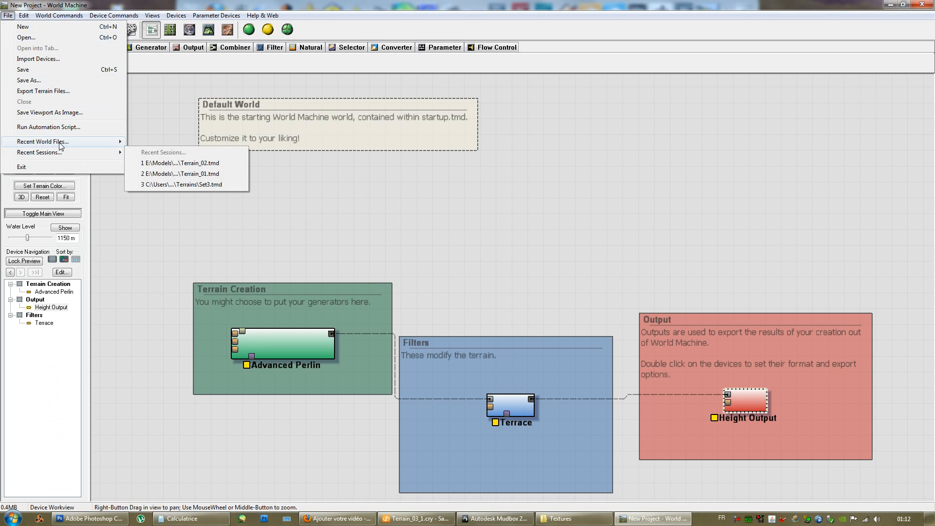
left_click(200, 153)
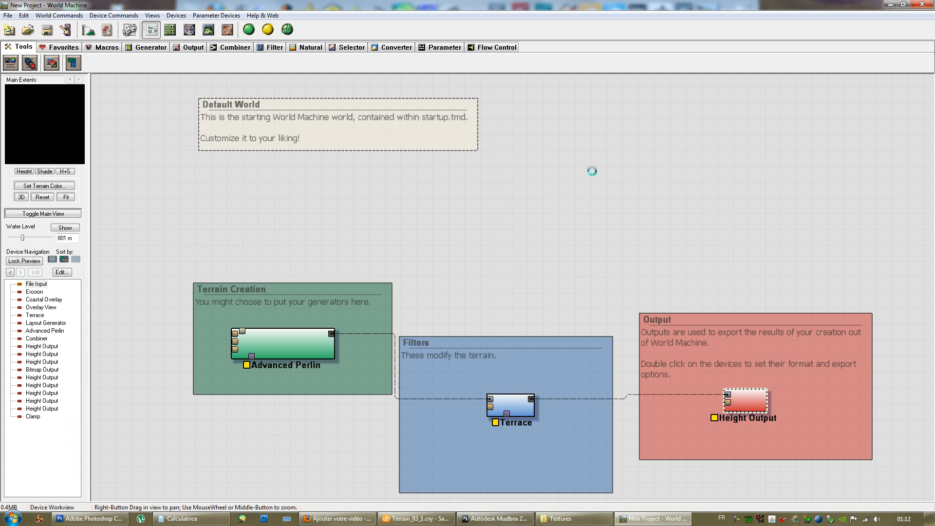
- Examine the loaded terrain in World Machine's 3D view
left_click(209, 31)
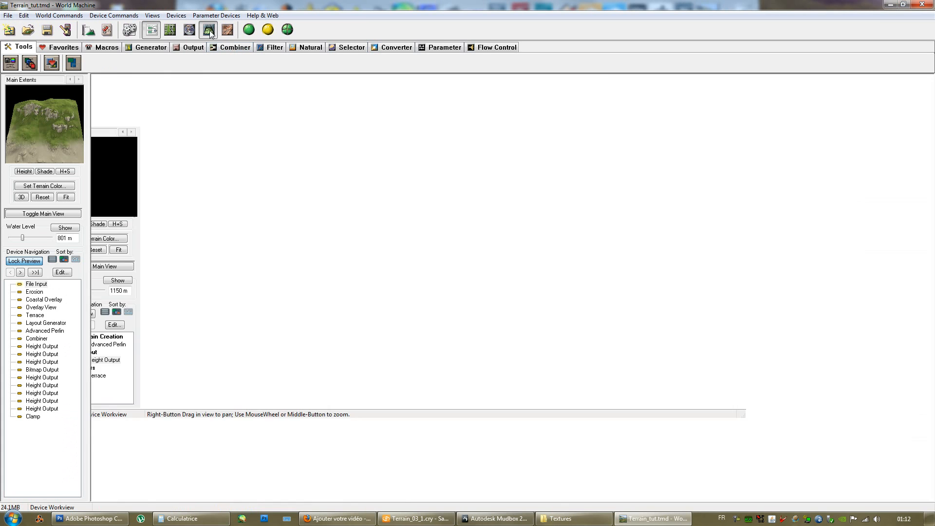
left_click_drag(641, 238, 708, 213)
scroll(548, 269, "up", 3)
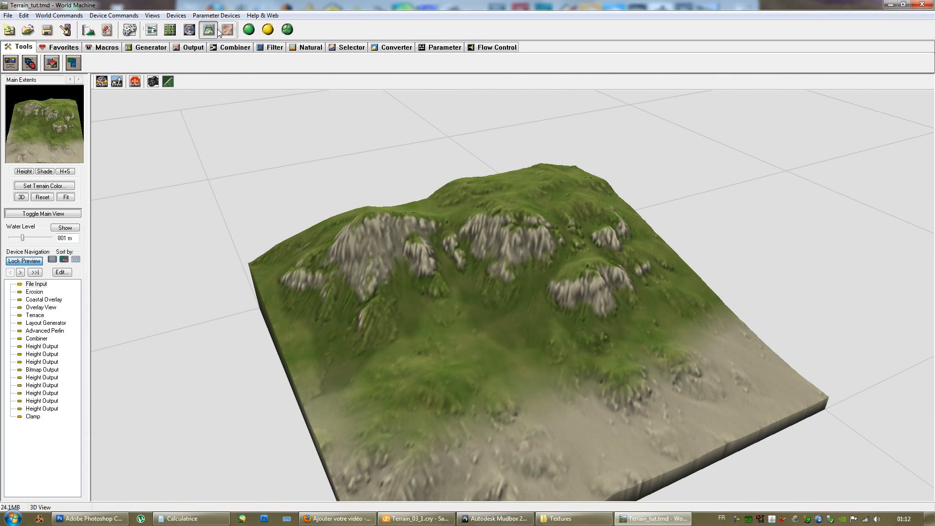
- Return to the device network and move Overlay View and the Height Output fed by Erosion's main output apart from the neighbouring outputs
left_click(152, 30)
right_click_drag(822, 338, 344, 314)
right_click_drag(721, 227, 735, 266)
left_click_drag(365, 122, 321, 117)
left_click_drag(610, 338, 563, 314)
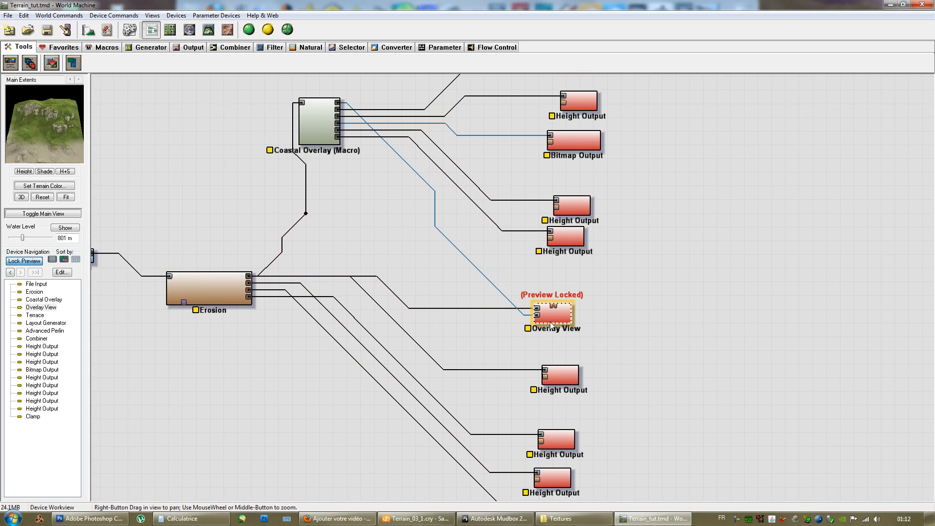
right_click_drag(560, 375, 576, 319)
left_click_drag(577, 319, 603, 311)
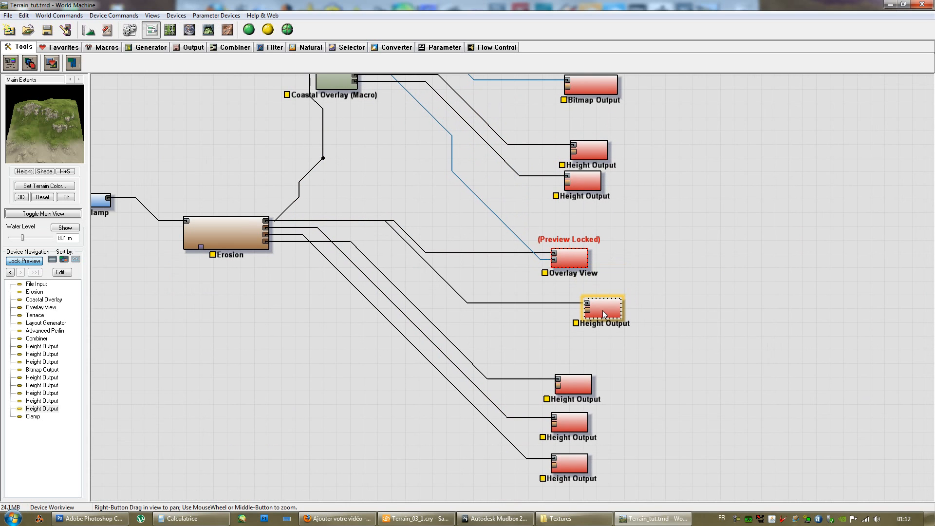
- Set the file format of the Terrain_tut_WM_heightmap Height Output to TIFF (16bit)
double_click(603, 313)
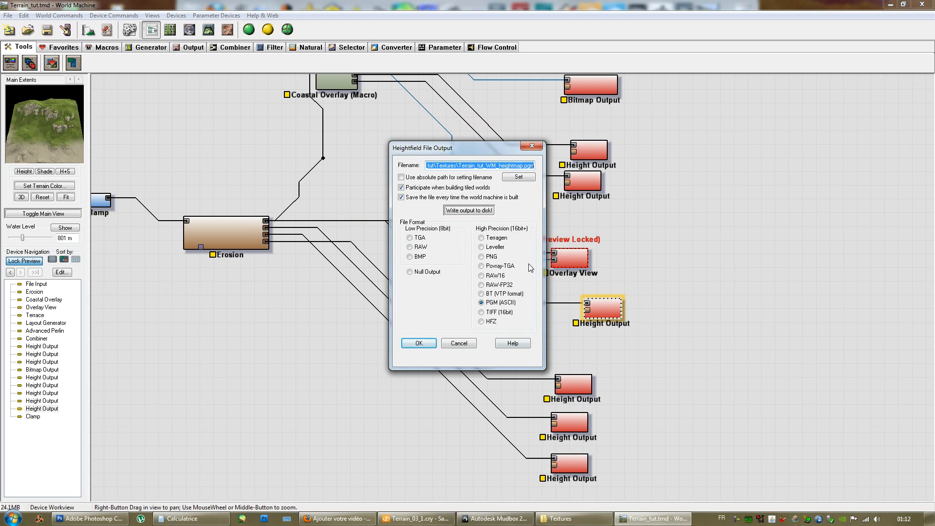
left_click(485, 313)
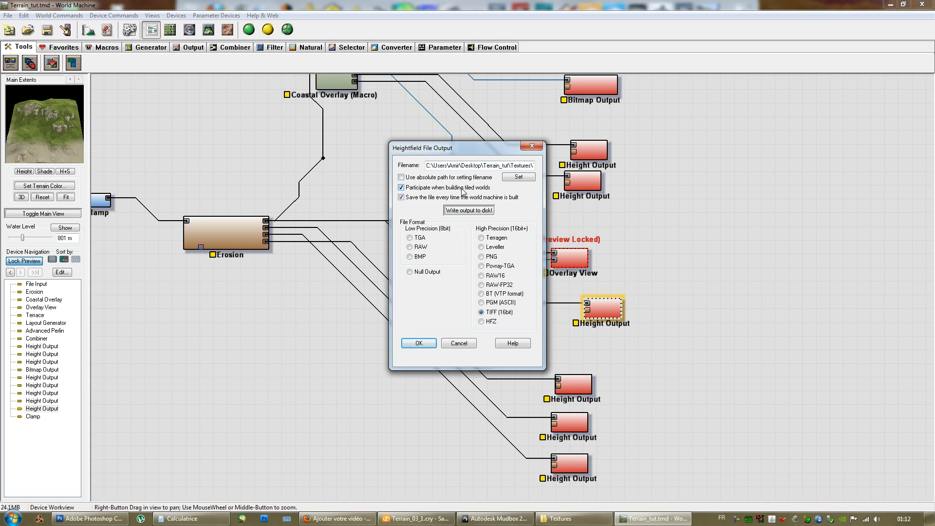
left_click(422, 344)
- Build the world at 2048 x 2048 to export its output files and close the build report
right_click_drag(631, 370, 780, 373)
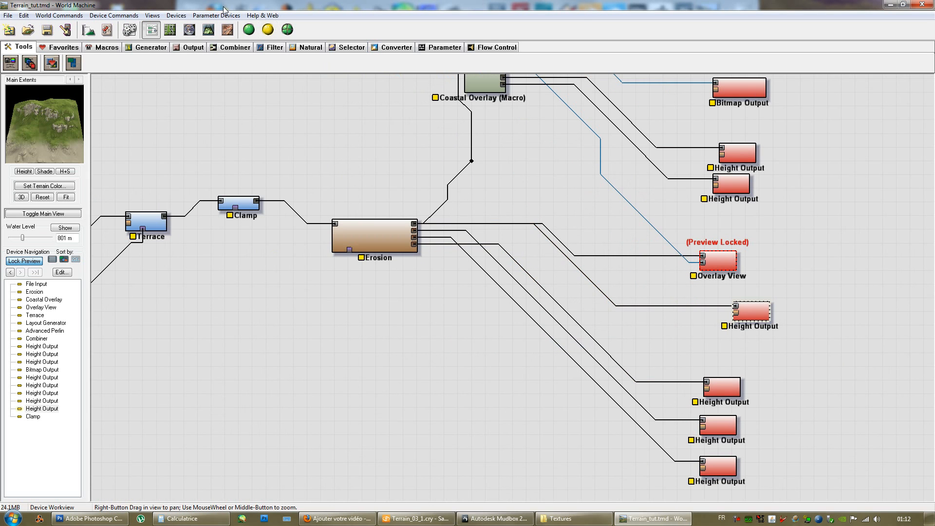
left_click(248, 29)
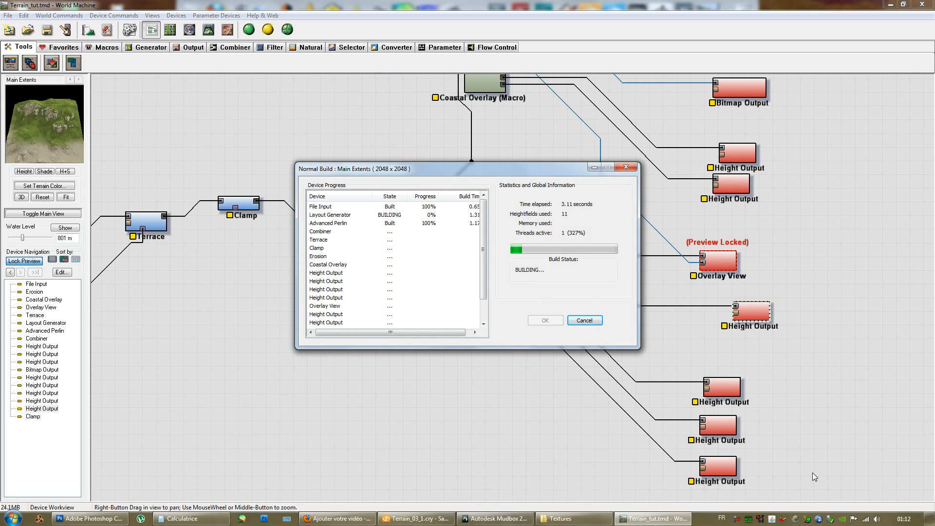
left_click(736, 519)
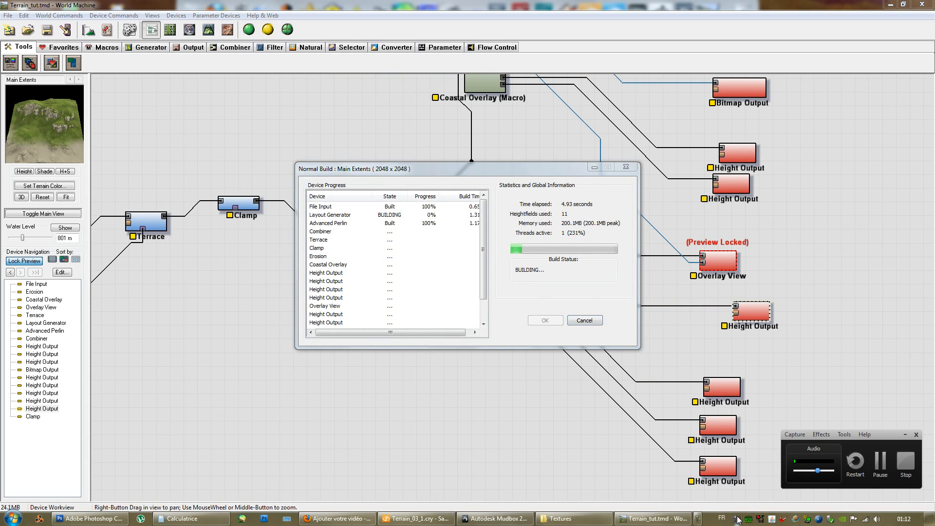
left_click(877, 459)
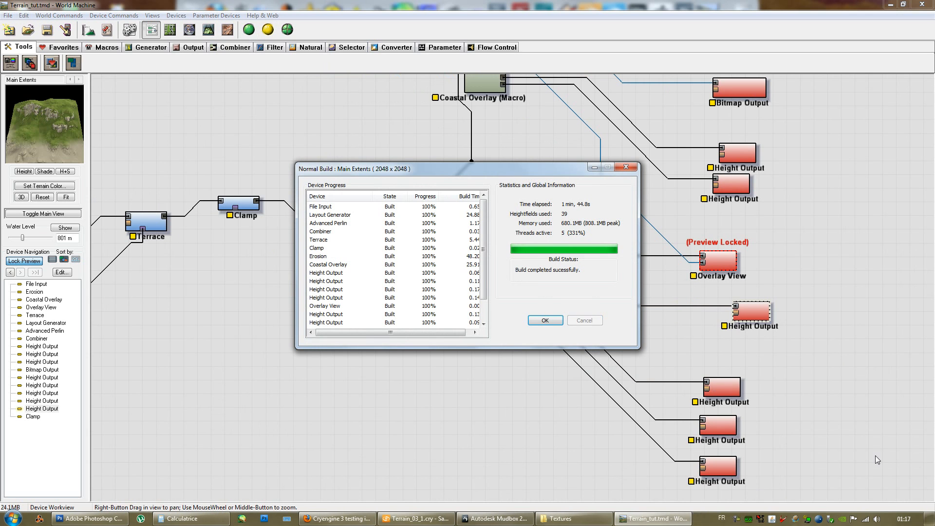
left_click(544, 321)
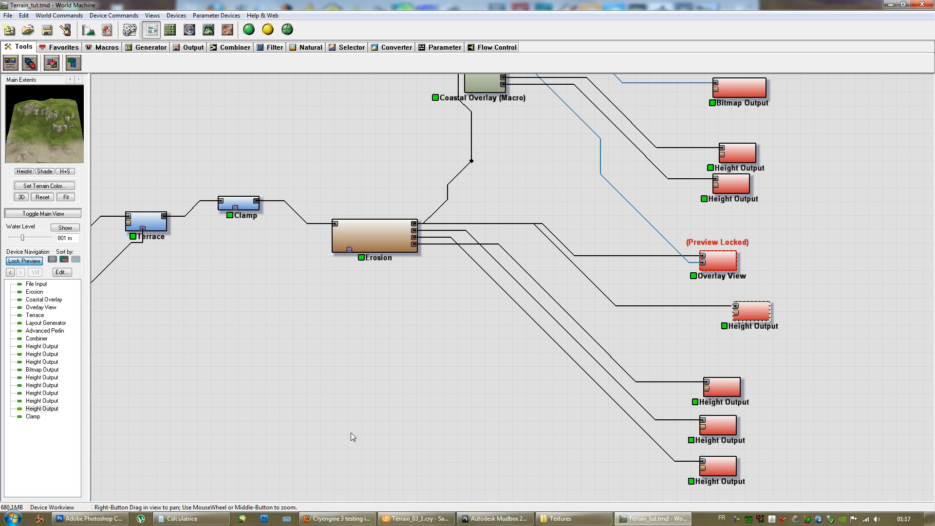
- Check the Textures folder for the exported Terrain_tut_WM_heightmap.tif and inspect its file details
left_click(563, 515)
left_click_drag(329, 204, 629, 56)
left_click(587, 412)
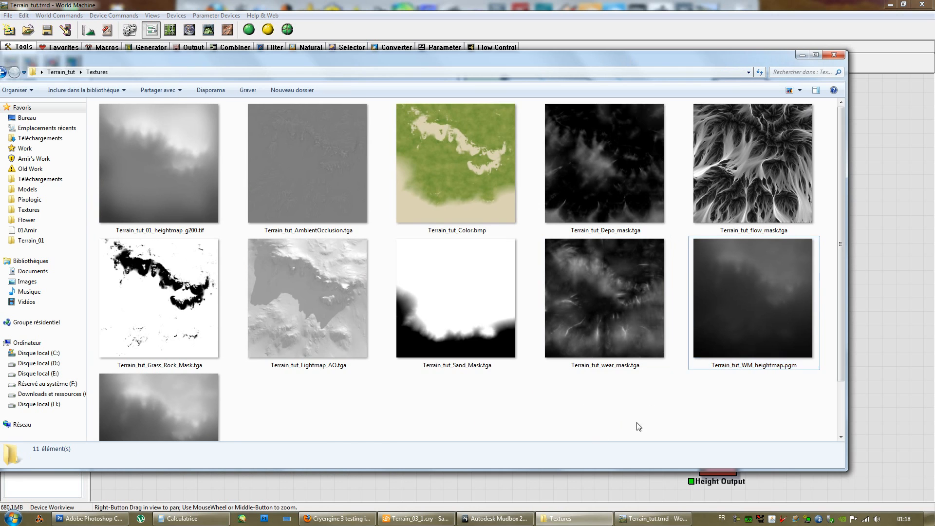
scroll(649, 377, "down", 2)
right_click(542, 371)
left_click(432, 249)
left_click(166, 371)
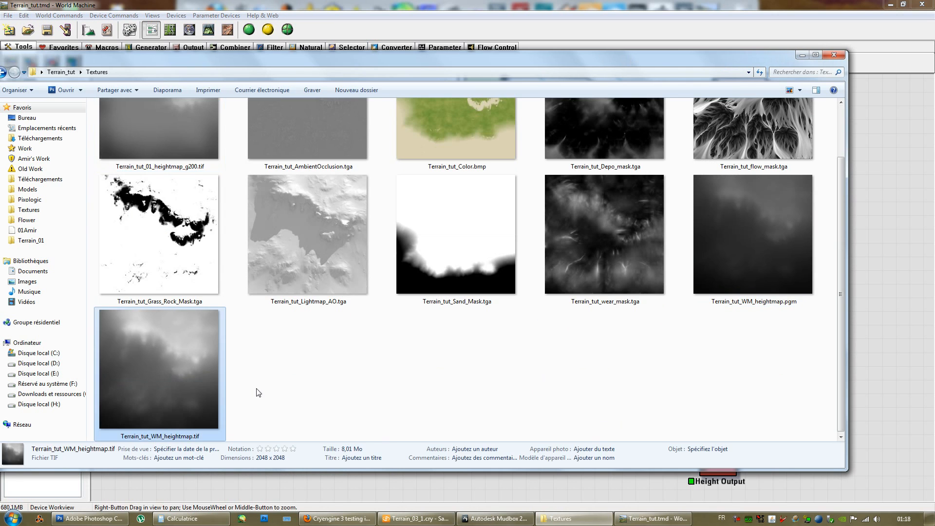
left_click(376, 393)
left_click(176, 383)
- Switch to Mudbox and load Terrain_tut_WM_heightmap.tif as the map of the Sculpt using Map operation
left_click(494, 518)
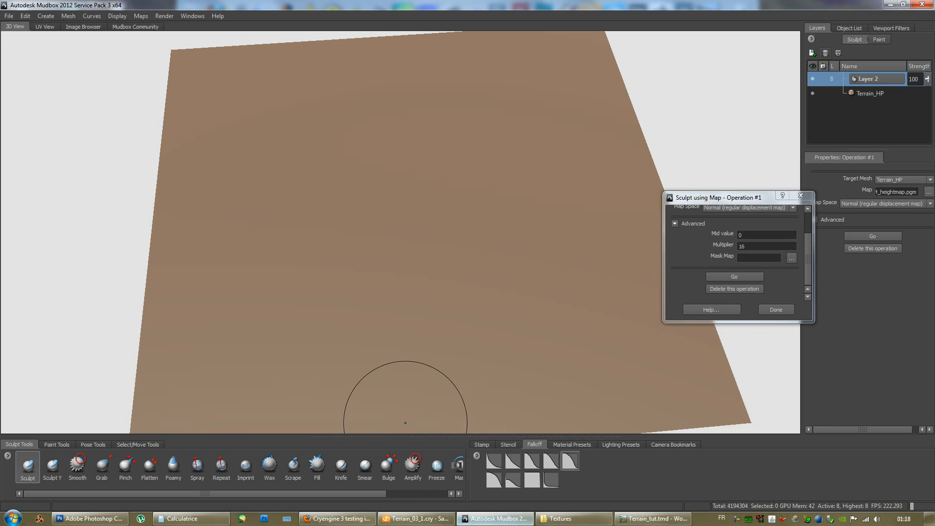
left_click_drag(810, 275, 811, 255)
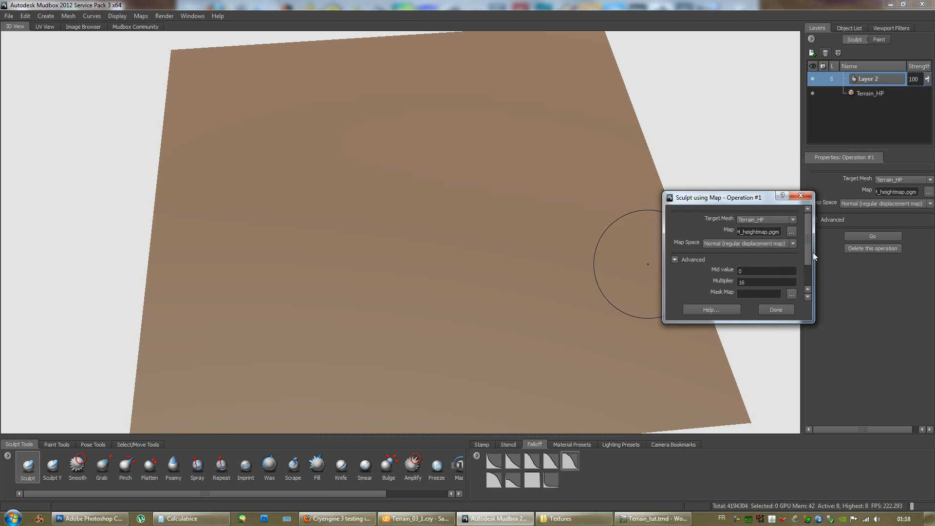
left_click(792, 230)
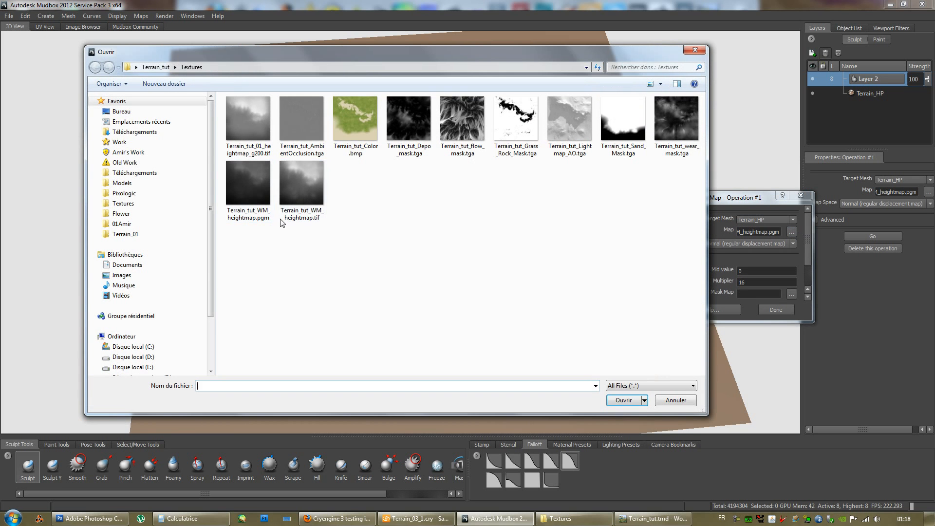
left_click(301, 184)
left_click(624, 400)
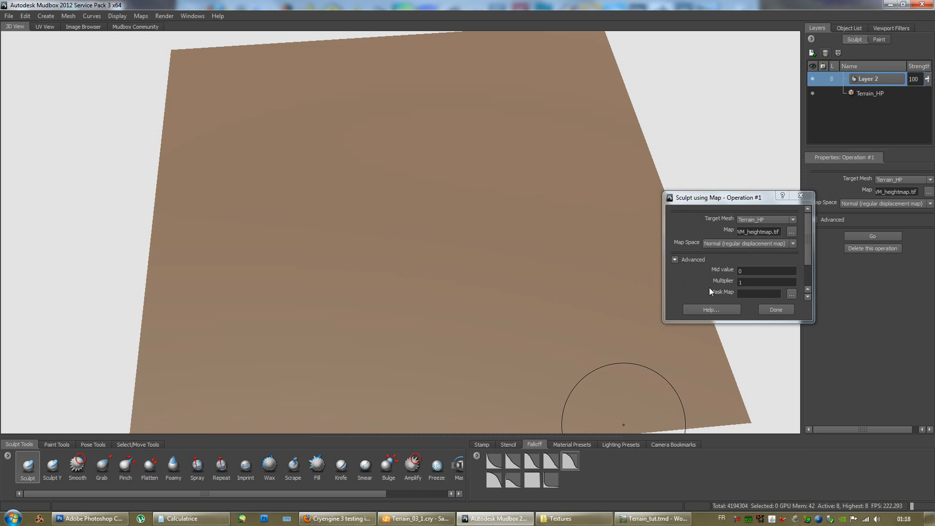
- Set the operation's multiplier to 16, run the TIFF displacement on Terrain_HP and look over the resulting relief
left_click(749, 282)
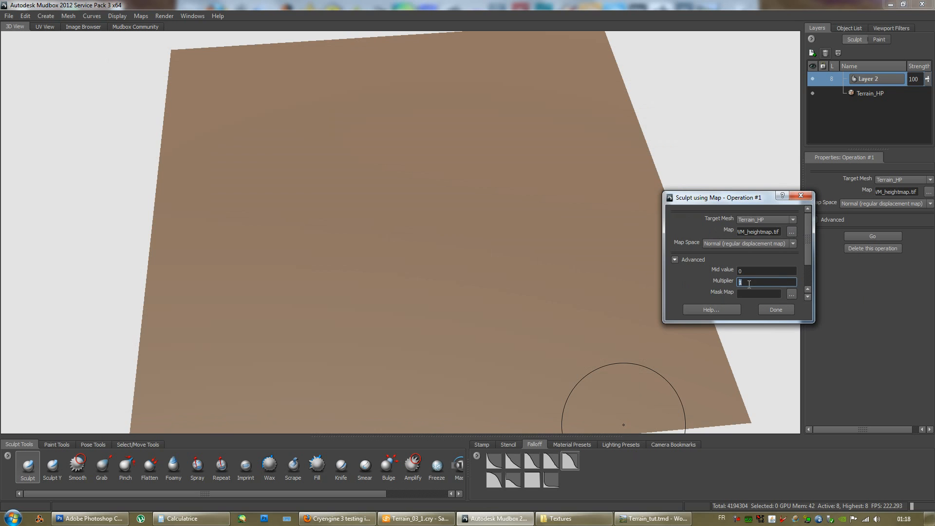
left_click_drag(807, 246, 784, 270)
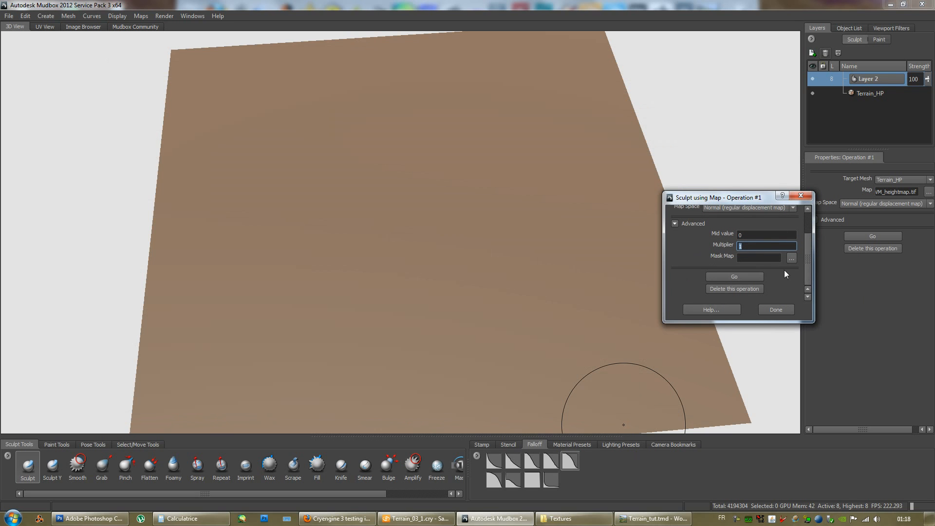
left_click(741, 276)
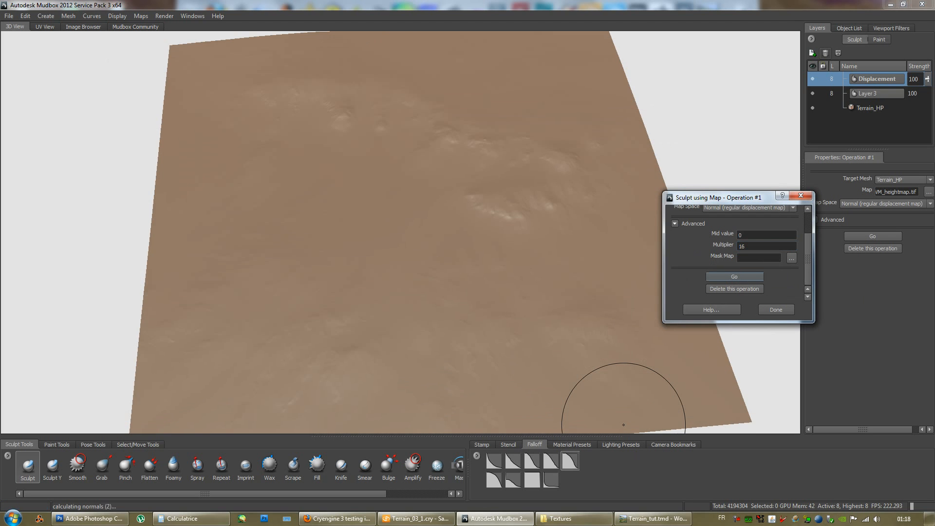
left_click_drag(525, 190, 522, 231, "alt")
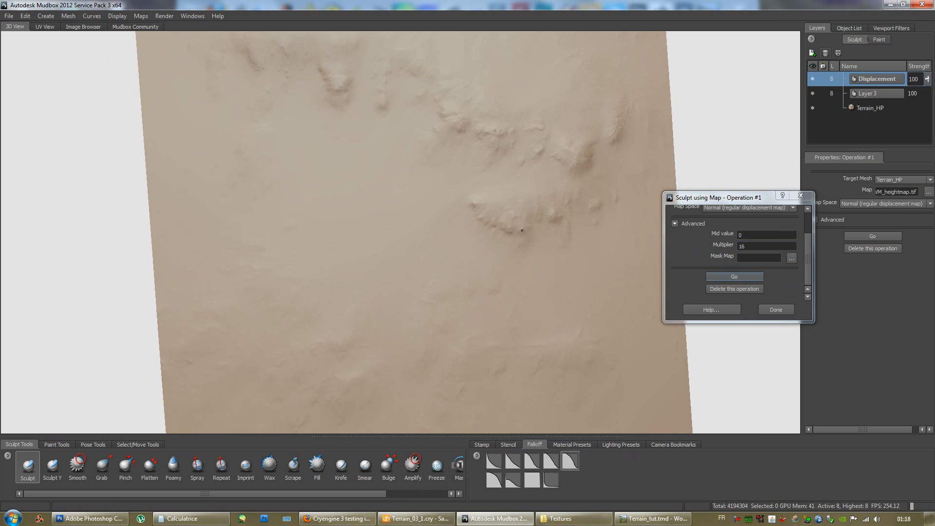
- Delete the Displacement layer and Layer 3 from Terrain_HP to restore the flat plane
left_click_drag(509, 286, 523, 240, "alt")
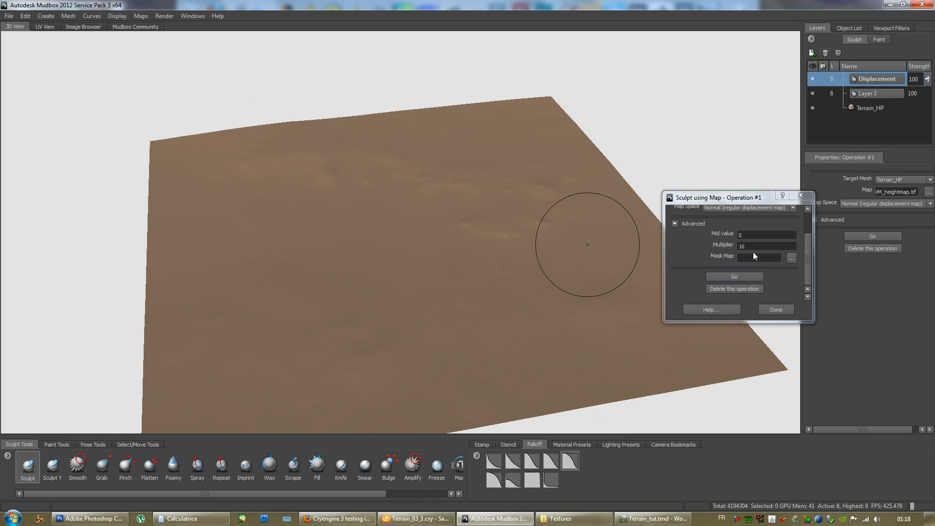
left_click(825, 52)
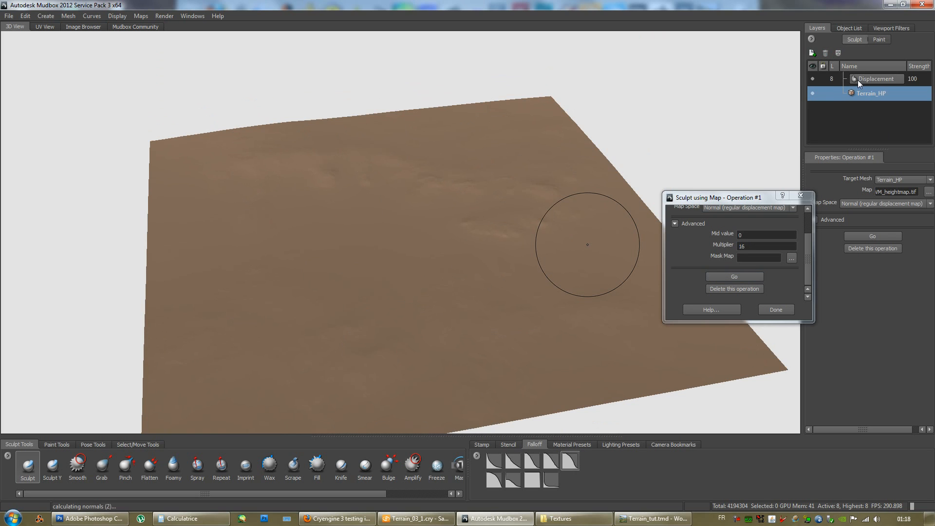
left_click(825, 53)
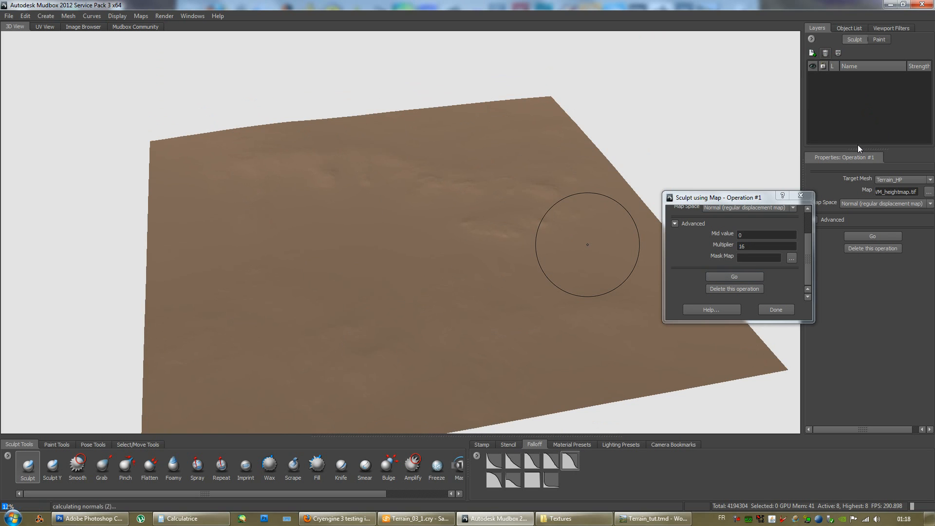
- Set the Sculpt using Map multiplier to 64 and run the TIFF displacement on Terrain_HP
mouse_move(732, 198)
left_mouse_down()
mouse_move(691, 131)
mouse_move(691, 108)
left_mouse_up()
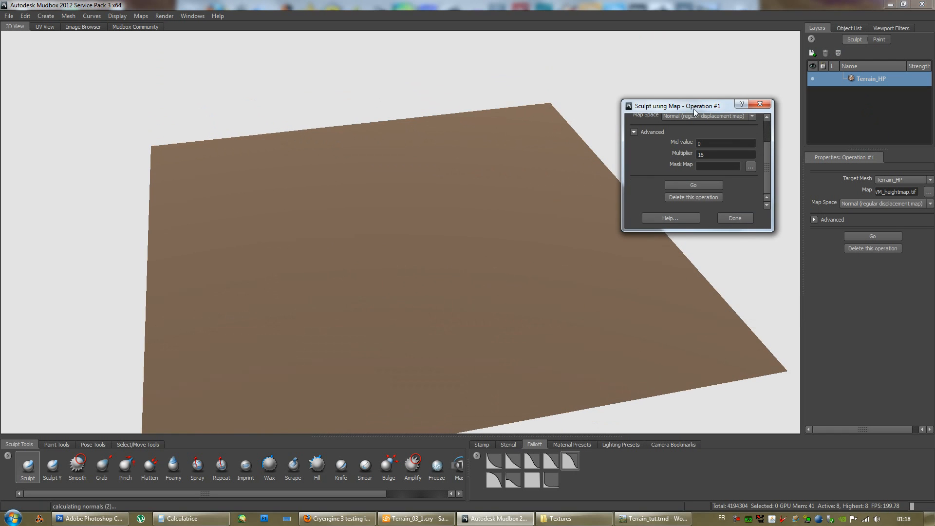
double_click(717, 154)
left_click(687, 182)
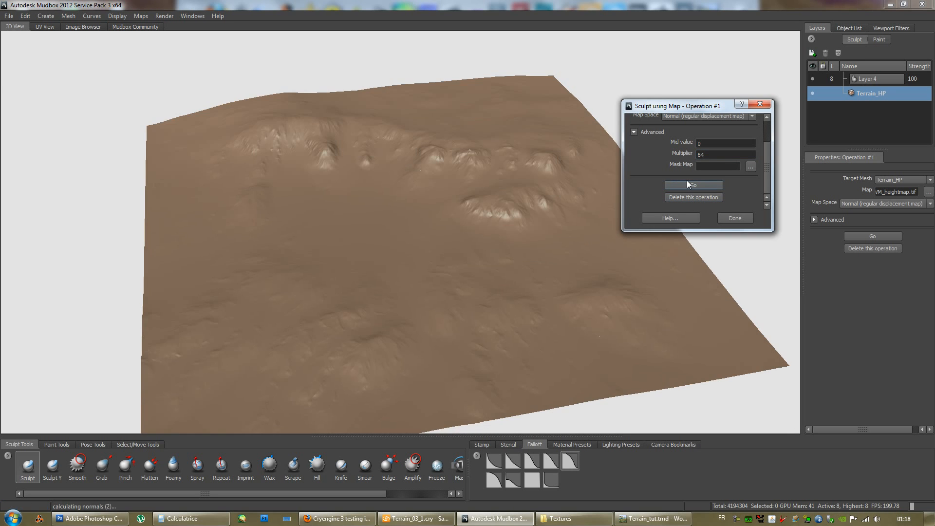
mouse_move(476, 196)
left_mouse_down("alt")
mouse_move(532, 254)
mouse_move(475, 194)
left_mouse_up("alt")
middle_click_drag(476, 192, 477, 216, "alt")
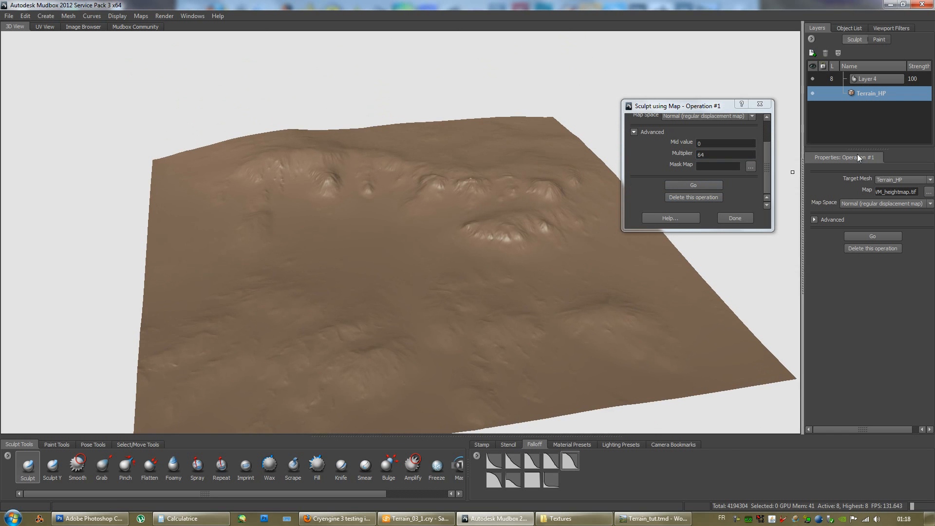
- Delete the sculpt layer made by the last run and rerun the displacement with a multiplier of 128
left_click(887, 78)
left_click(827, 54)
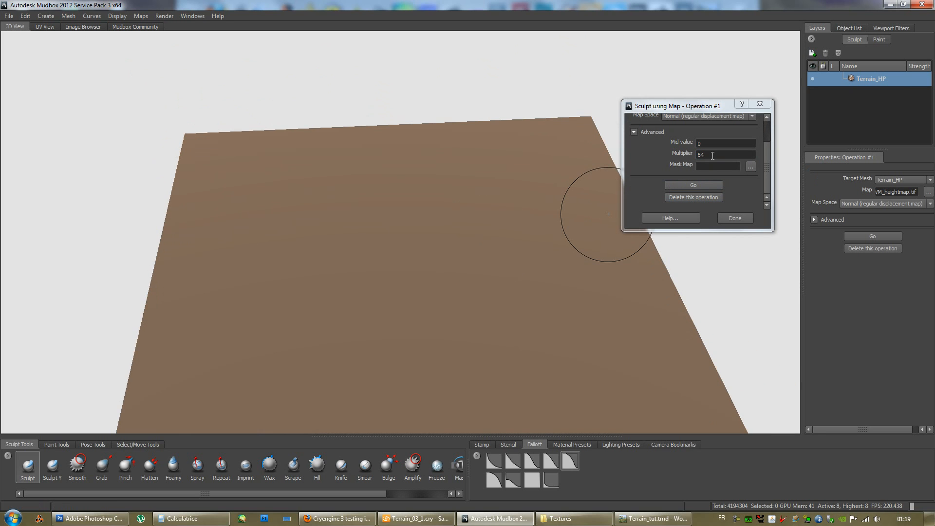
double_click(712, 156)
type("128")
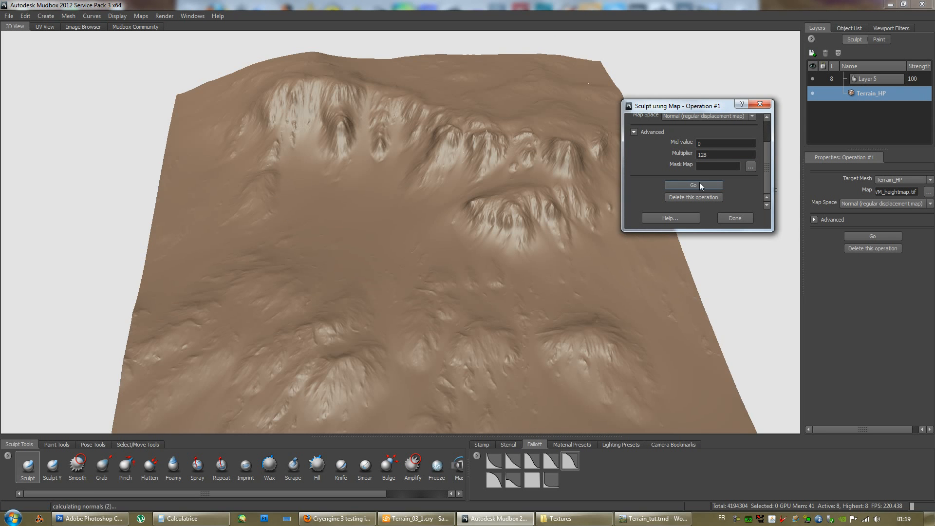
- Examine the displaced cliffs, slopes and overall relief of the terrain up close from several angles
left_click_drag(411, 252, 298, 326, "alt")
mouse_move(440, 241)
left_mouse_down("alt")
mouse_move(309, 209)
mouse_move(503, 255)
mouse_move(475, 251)
mouse_move(409, 297)
mouse_move(386, 250)
left_mouse_up("alt")
right_click_drag(386, 250, 488, 314, "alt")
left_click_drag(487, 314, 313, 216, "alt")
mouse_move(304, 262)
middle_mouse_down("alt")
mouse_move(380, 248)
mouse_move(290, 264)
middle_mouse_up("alt")
middle_click_drag(418, 219, 474, 220, "alt")
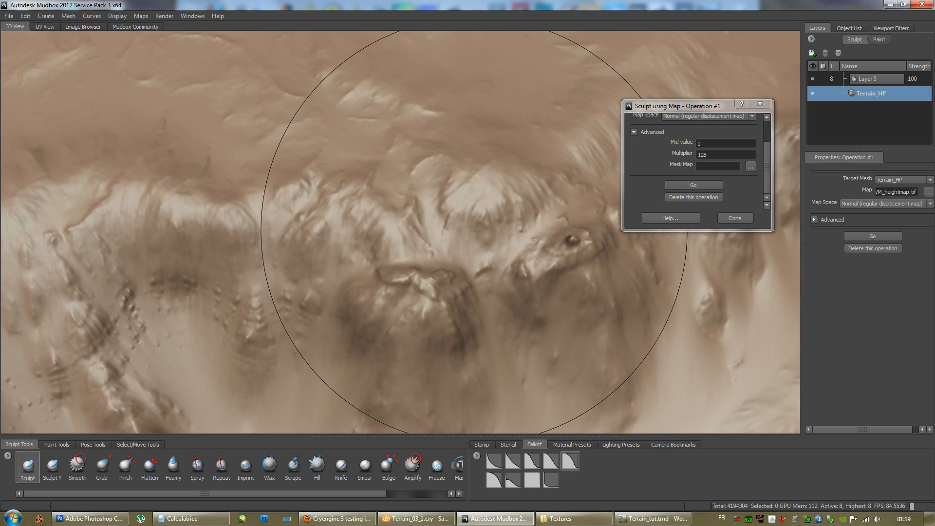
middle_click_drag(312, 261, 353, 253, "alt")
left_click_drag(353, 253, 420, 271, "alt")
middle_click_drag(445, 283, 415, 268, "alt")
left_click_drag(415, 267, 451, 278, "alt")
right_click_drag(451, 278, 320, 247, "alt")
middle_click_drag(319, 247, 272, 226, "alt")
left_click_drag(272, 226, 298, 217, "alt")
middle_click_drag(298, 218, 319, 183, "alt")
left_click_drag(319, 183, 255, 251, "alt")
left_click_drag(430, 273, 394, 269, "alt")
mouse_move(338, 276)
left_mouse_down("alt")
mouse_move(380, 273)
mouse_move(321, 273)
mouse_move(396, 261)
mouse_move(395, 248)
mouse_move(407, 249)
mouse_move(405, 278)
left_mouse_up("alt")
right_click_drag(403, 210, 470, 313, "alt")
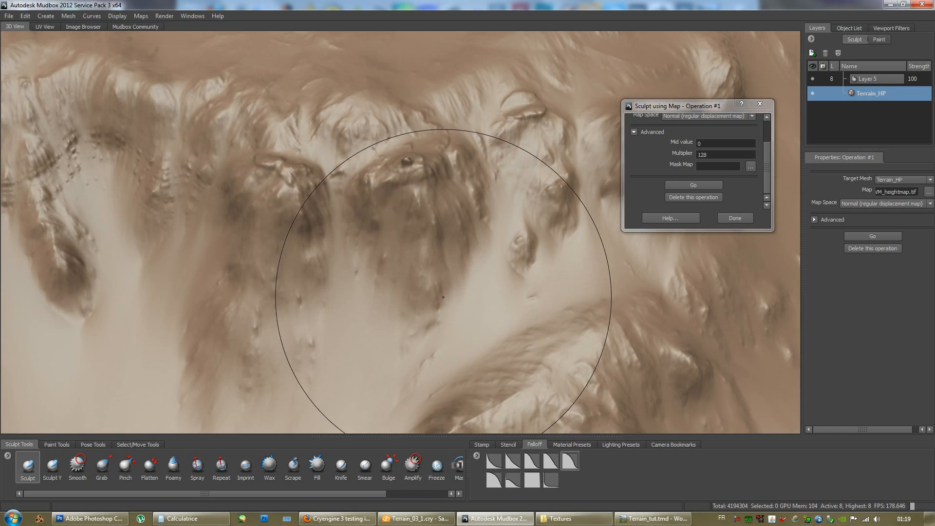
left_click_drag(469, 313, 353, 282, "alt")
left_click_drag(435, 194, 410, 241, "alt")
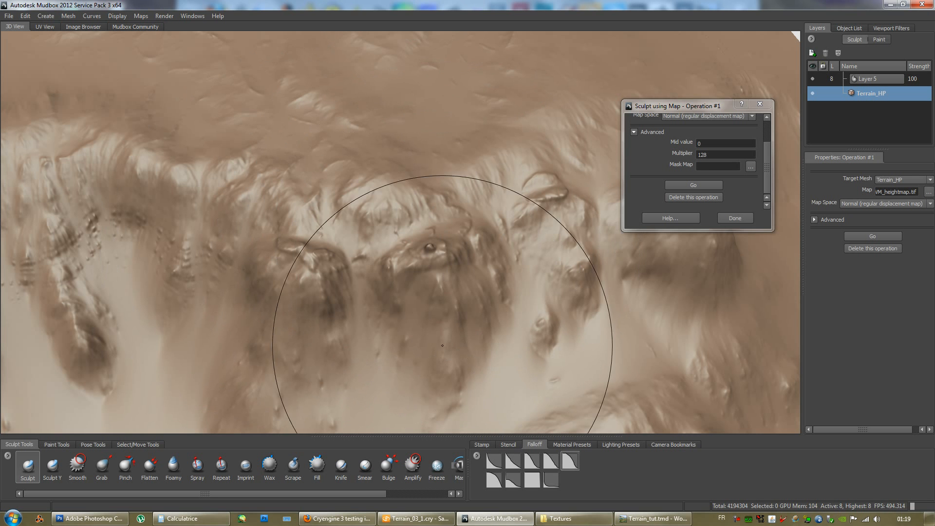
mouse_move(462, 312)
left_mouse_down("alt")
mouse_move(375, 248)
mouse_move(350, 253)
mouse_move(334, 240)
mouse_move(386, 257)
mouse_move(234, 261)
mouse_move(361, 271)
mouse_move(185, 236)
mouse_move(215, 246)
mouse_move(430, 244)
mouse_move(425, 235)
mouse_move(614, 216)
left_mouse_up("alt")
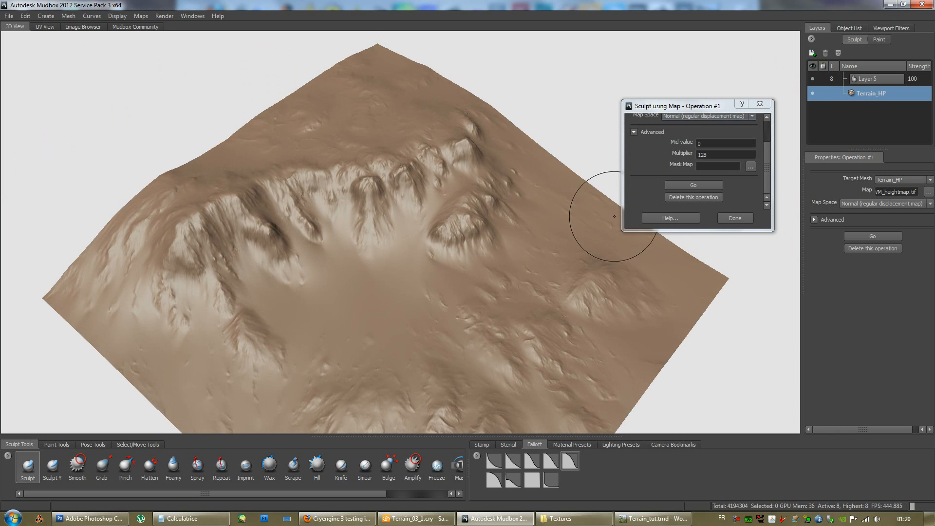
- Delete the current sculpt layer and rerun the TIFF displacement on Terrain_HP with a multiplier of 150
left_click(857, 80)
left_click_drag(409, 236, 402, 226, "alt")
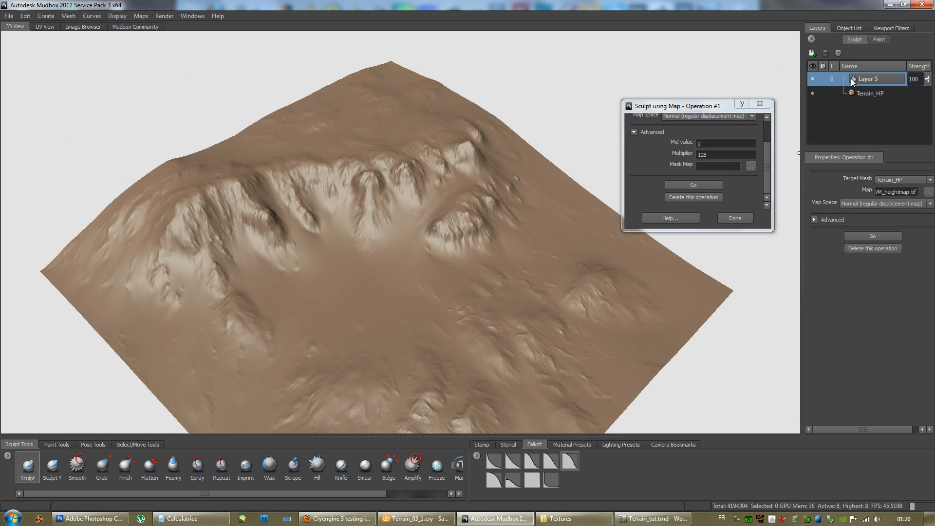
left_click(826, 52)
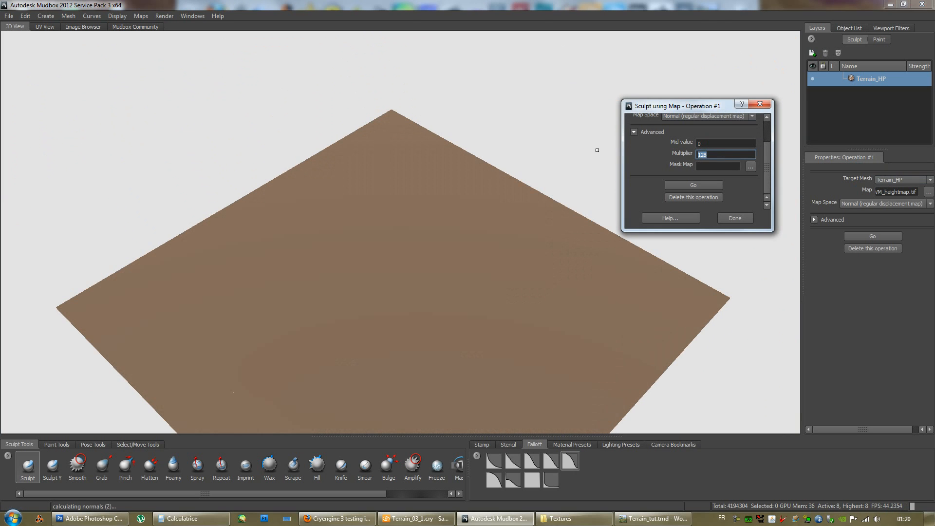
key("BackSpace")
type("150")
key("Return")
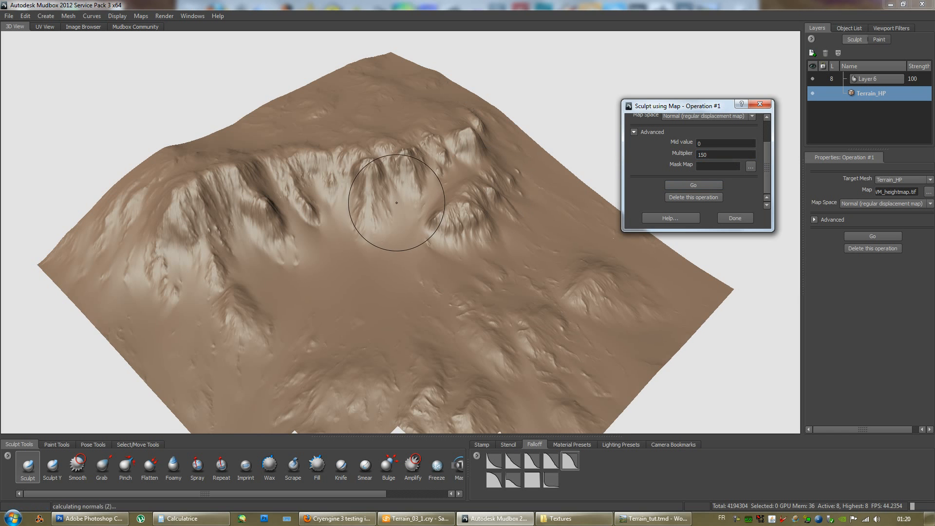
mouse_move(511, 226)
left_mouse_down("alt")
mouse_move(407, 201)
mouse_move(476, 247)
mouse_move(615, 135)
left_mouse_up("alt")
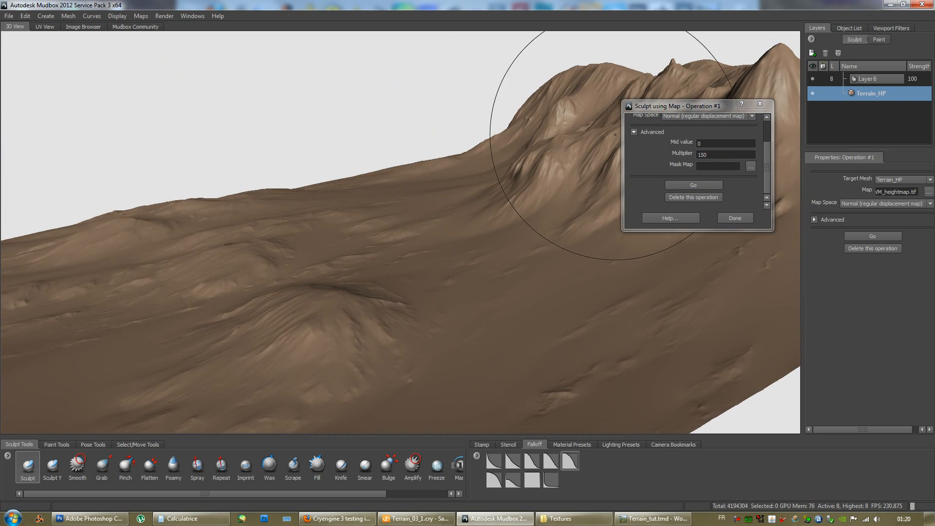
- Set the field of view of the Side and Perspective cameras to 50
left_click(849, 28)
left_click(850, 67)
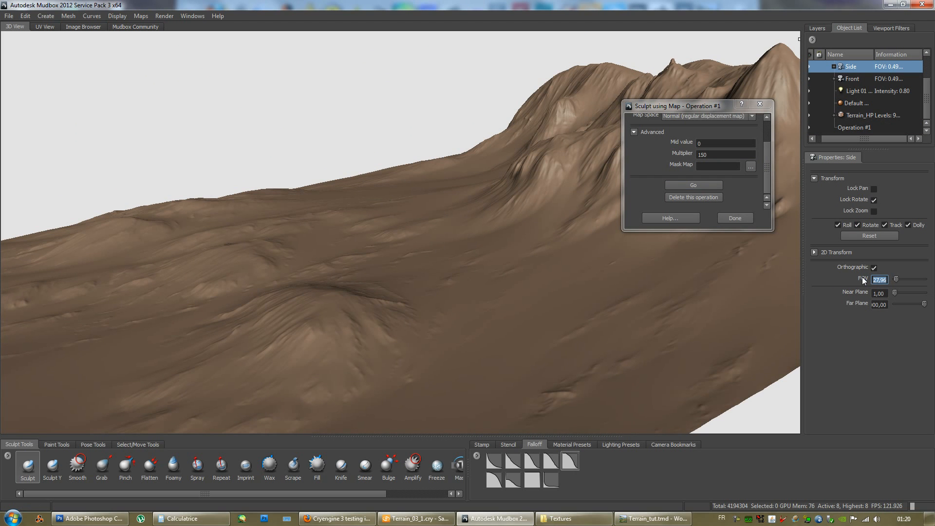
type("50")
key("Return")
scroll(926, 106, "up", 1)
left_click(845, 79)
type("50")
key("Return")
left_click_drag(336, 260, 390, 250, "alt")
- Turn on the Cavity Ambient Occlusion and Ambient Occlusion viewport filters and review their settings on the terrain
left_click(890, 28)
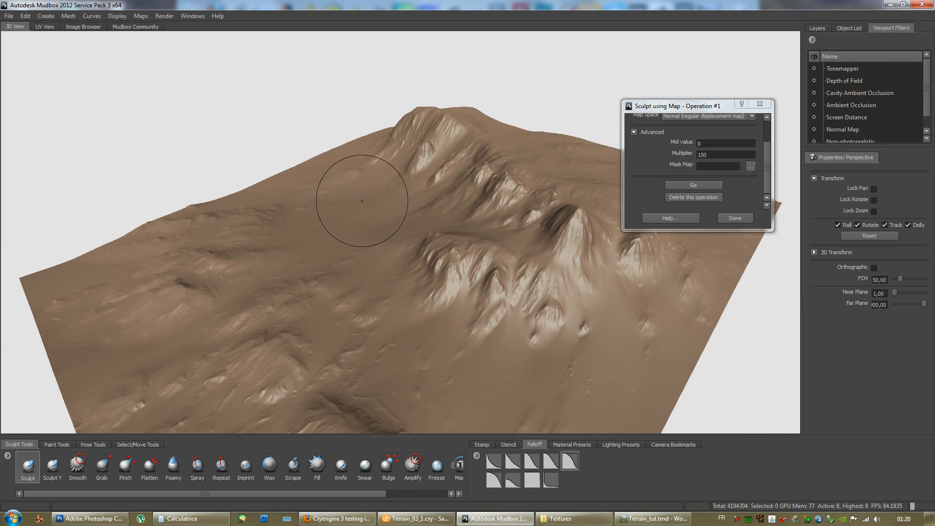
left_click_drag(376, 188, 614, 177, "alt")
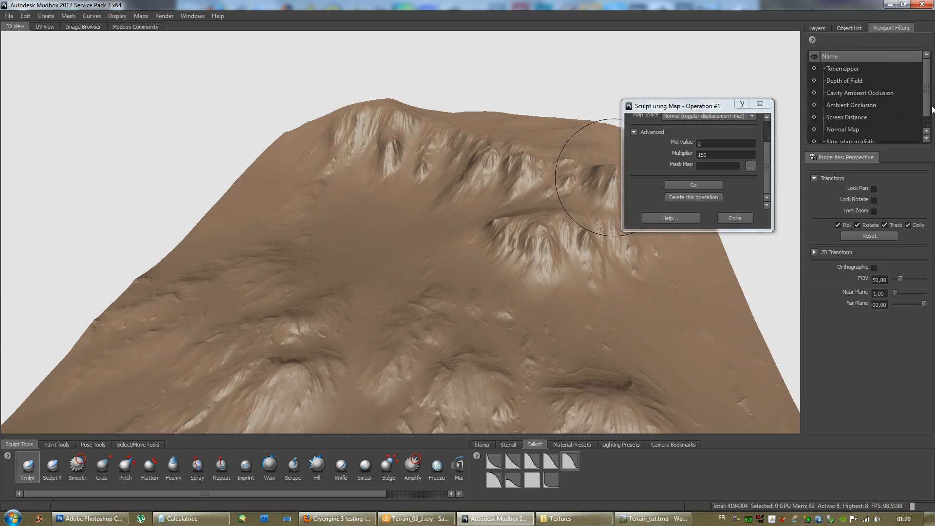
left_click(836, 108)
left_click(814, 104)
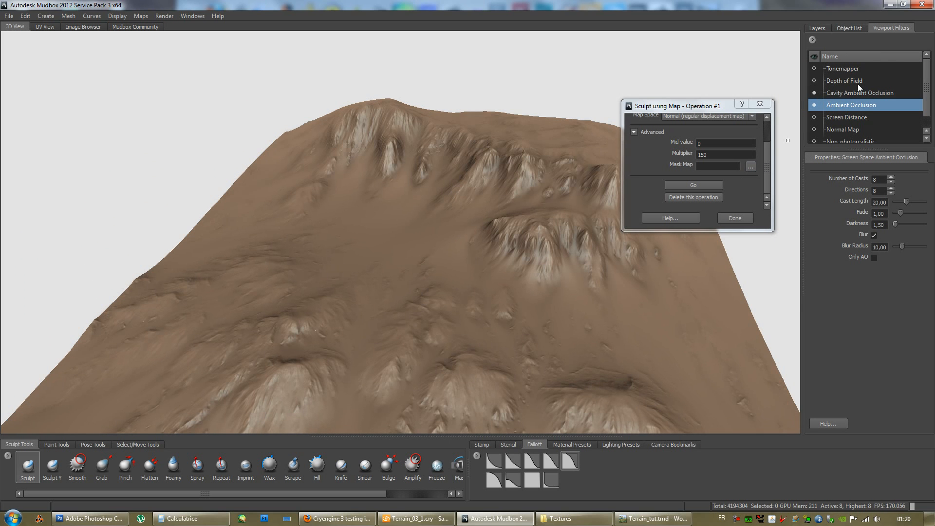
left_click_drag(428, 210, 508, 227, "alt")
left_click(845, 93)
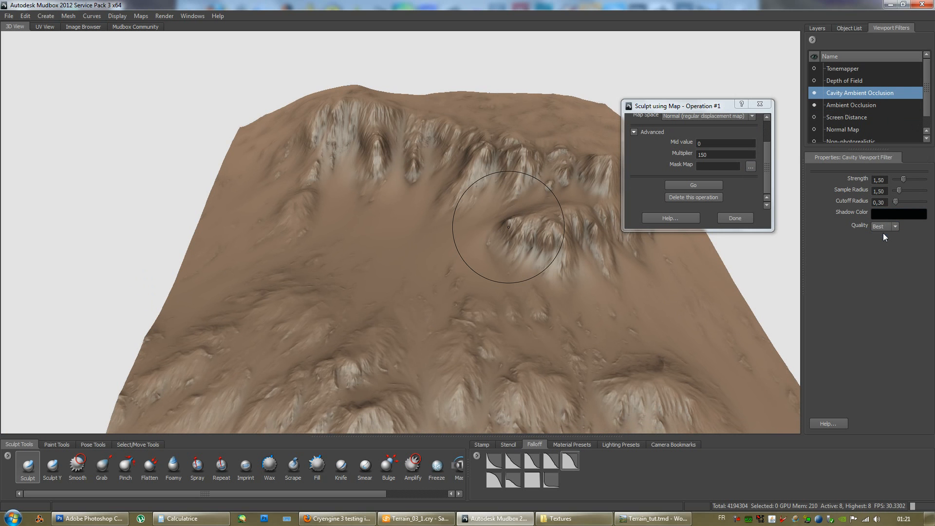
mouse_move(495, 219)
left_mouse_down("alt")
mouse_move(480, 239)
mouse_move(486, 227)
left_mouse_up("alt")
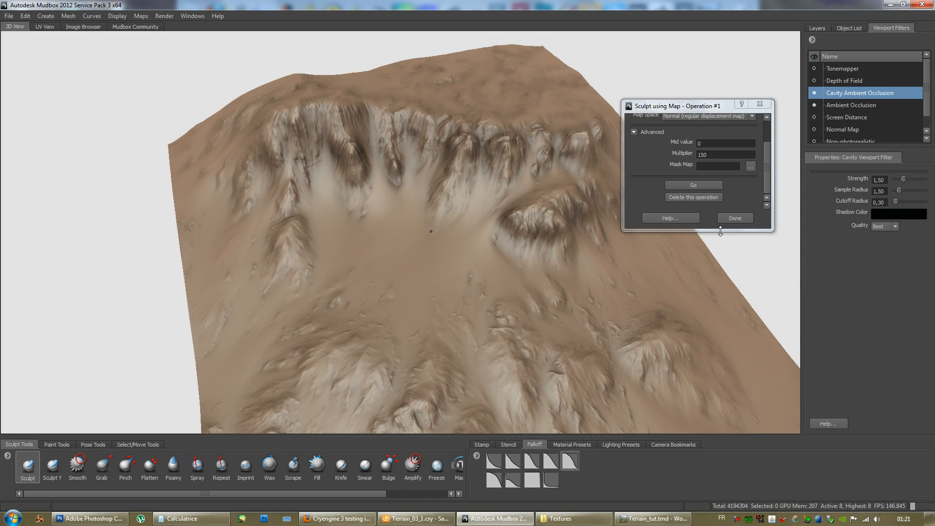
left_click_drag(720, 234, 783, 229, "alt")
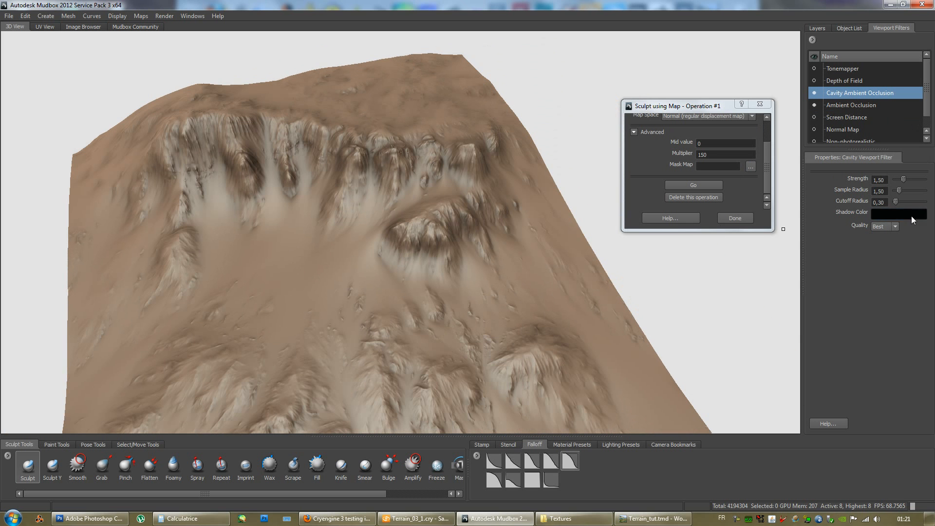
left_click(850, 105)
left_click_drag(500, 150, 456, 117, "alt")
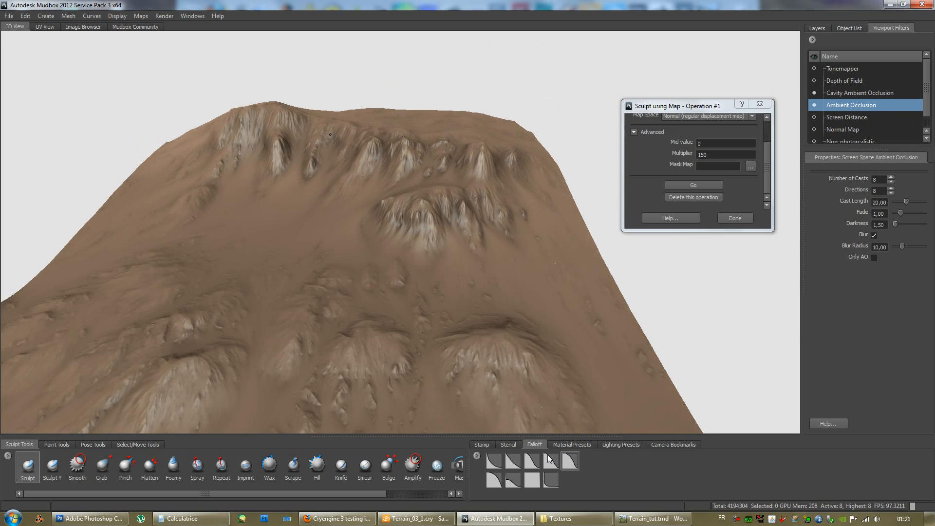
- Apply the light grey material preset to the terrain and check the relief
left_click(572, 444)
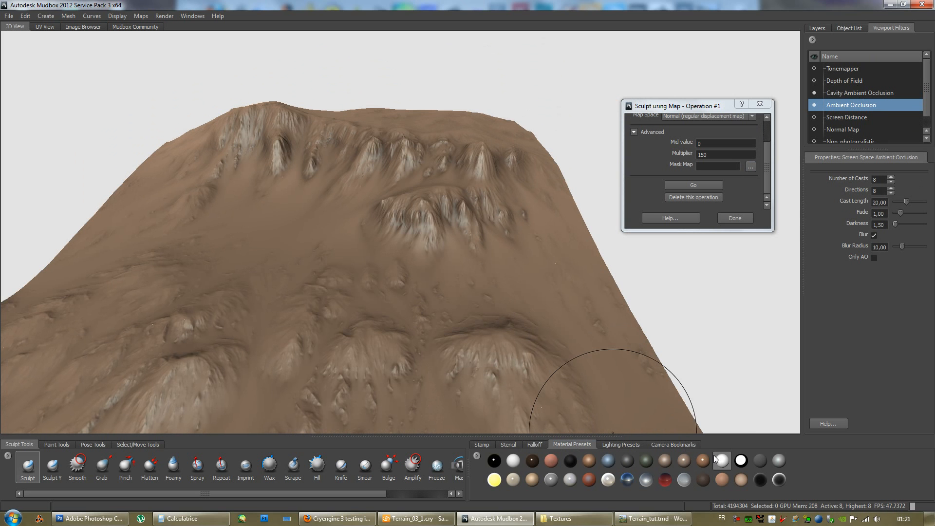
left_click_drag(238, 294, 224, 285)
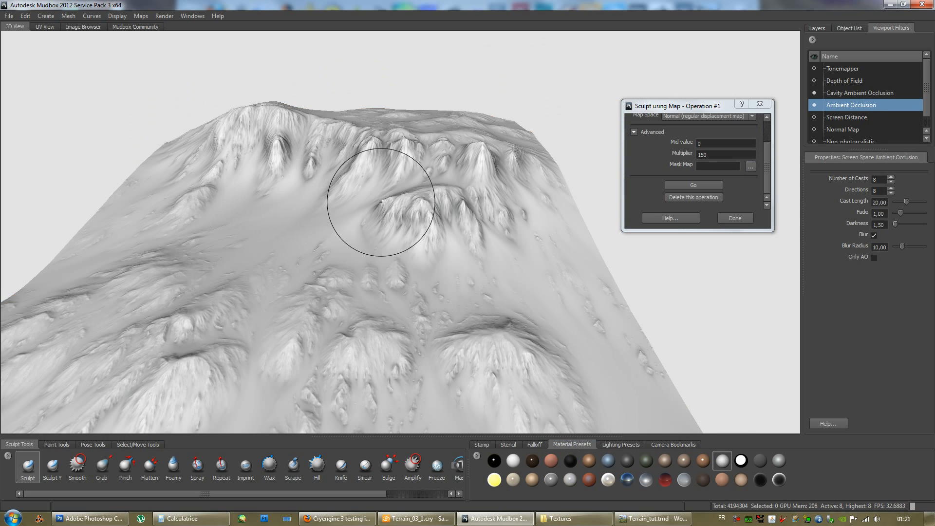
mouse_move(372, 211)
left_mouse_down("alt")
mouse_move(400, 218)
mouse_move(386, 261)
mouse_move(384, 250)
mouse_move(287, 221)
mouse_move(283, 194)
left_mouse_up("alt")
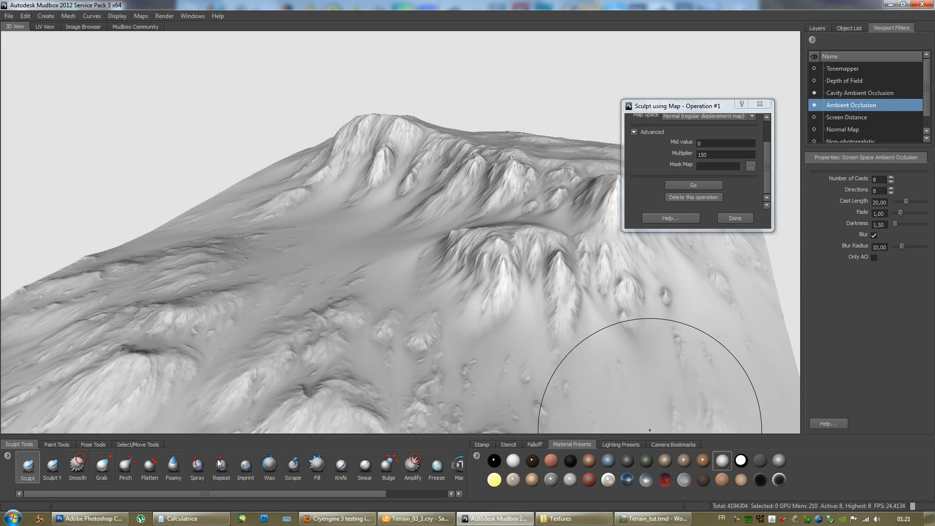
- Load the warm-toned lighting preset, second in the lower row, and check how it lights the terrain
left_click(617, 444)
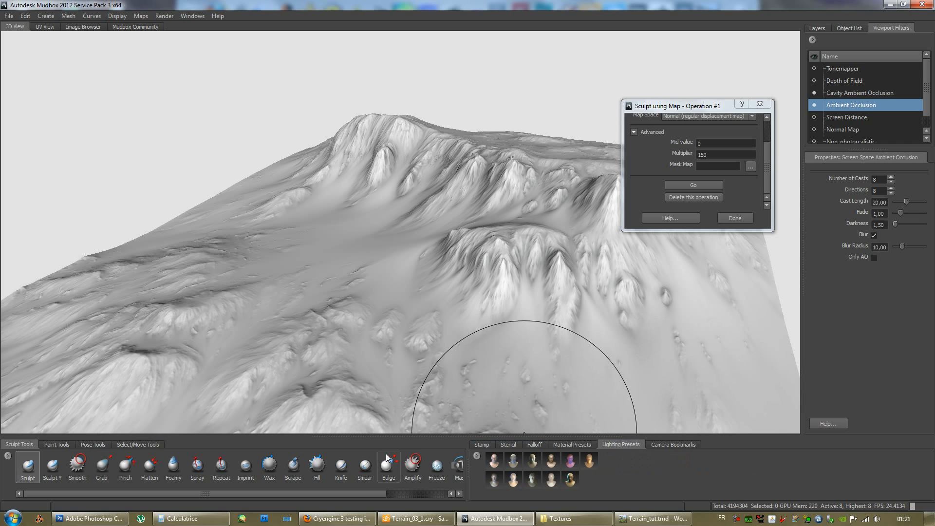
left_click(507, 484)
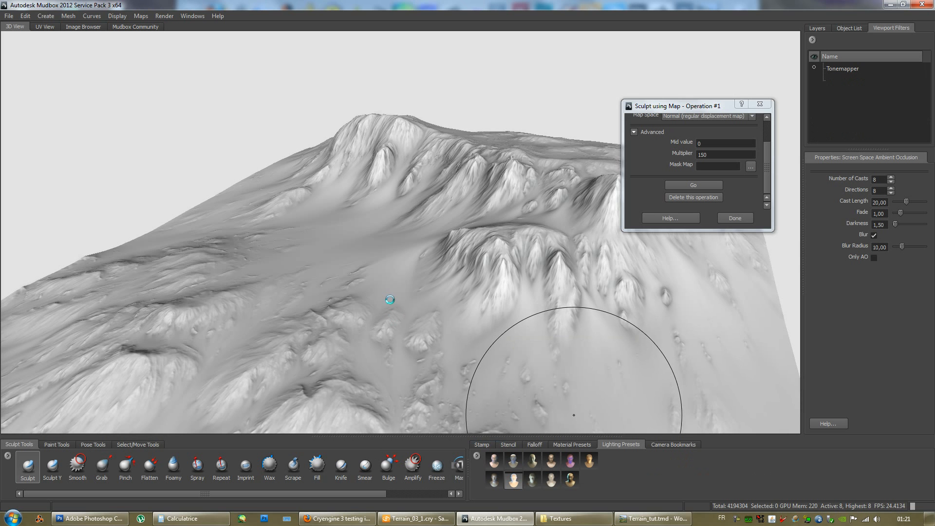
mouse_move(574, 414)
left_mouse_down("alt")
mouse_move(521, 275)
mouse_move(527, 261)
mouse_move(215, 255)
mouse_move(399, 288)
mouse_move(542, 292)
left_mouse_up("alt")
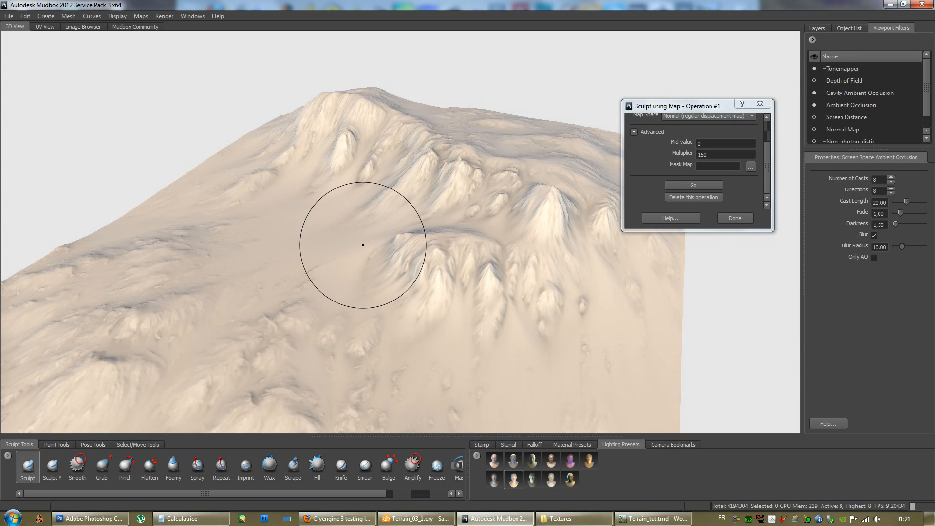
left_click_drag(361, 244, 549, 221, "alt")
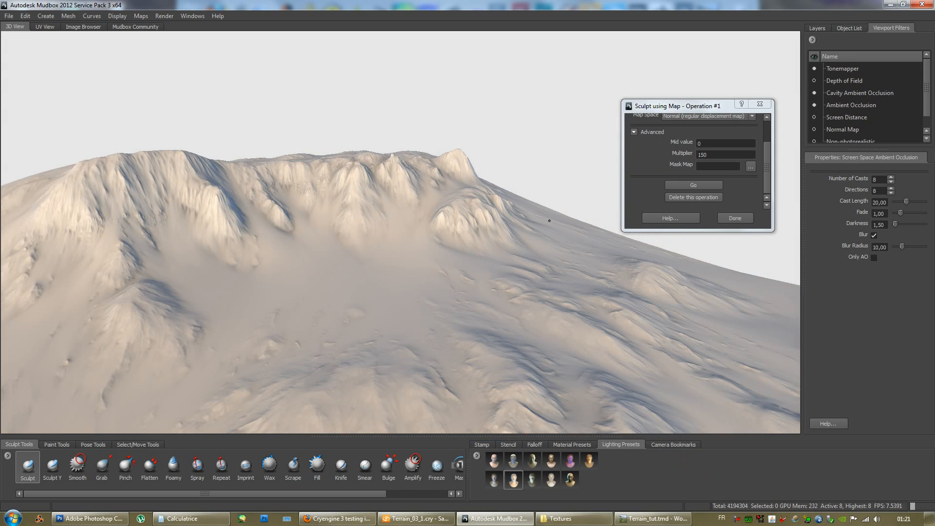
- Set the Tonemapper filter's gamma to 1.24 and view the terrain
left_click(858, 69)
mouse_move(908, 180)
left_mouse_down()
mouse_move(901, 180)
mouse_move(913, 179)
mouse_move(912, 191)
mouse_move(931, 195)
left_mouse_up()
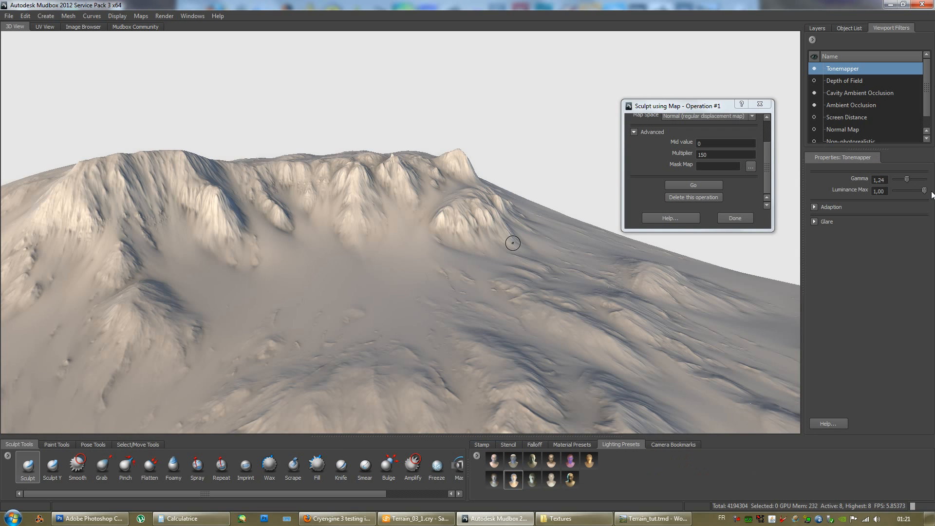
left_click_drag(354, 273, 188, 280, "alt")
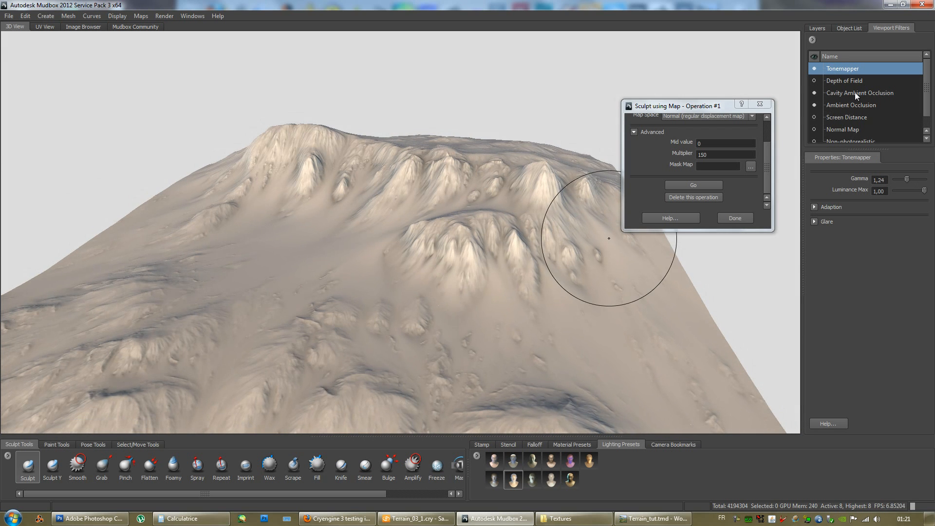
- Turn off the Cavity Ambient Occlusion and Ambient Occlusion viewport filters and look over the terrain
left_click(814, 93)
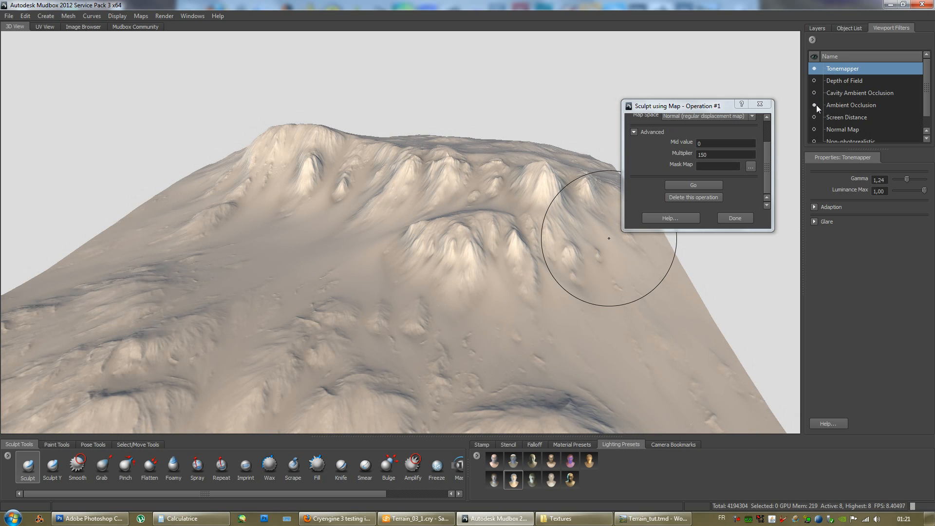
left_click(814, 105)
left_click_drag(345, 261, 419, 233, "alt")
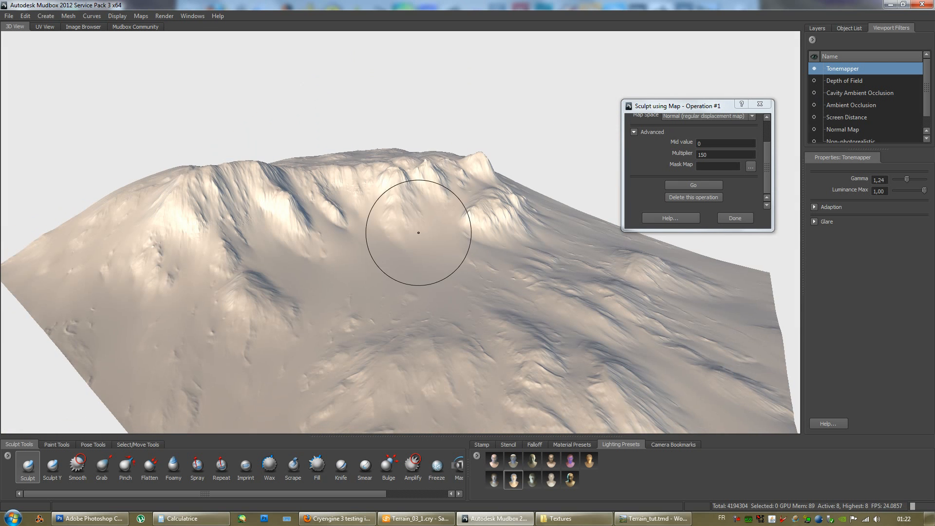
- Minimize Mudbox, replace Photoshop CS3 with the other installed Photoshop version and accept its license agreement
left_click(889, 5)
left_click(537, 363)
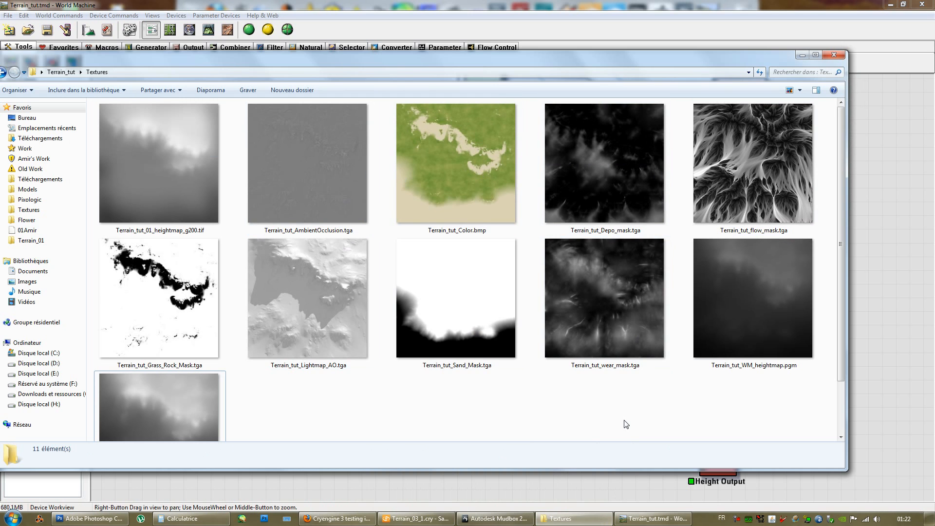
left_click_drag(479, 76, 520, 56)
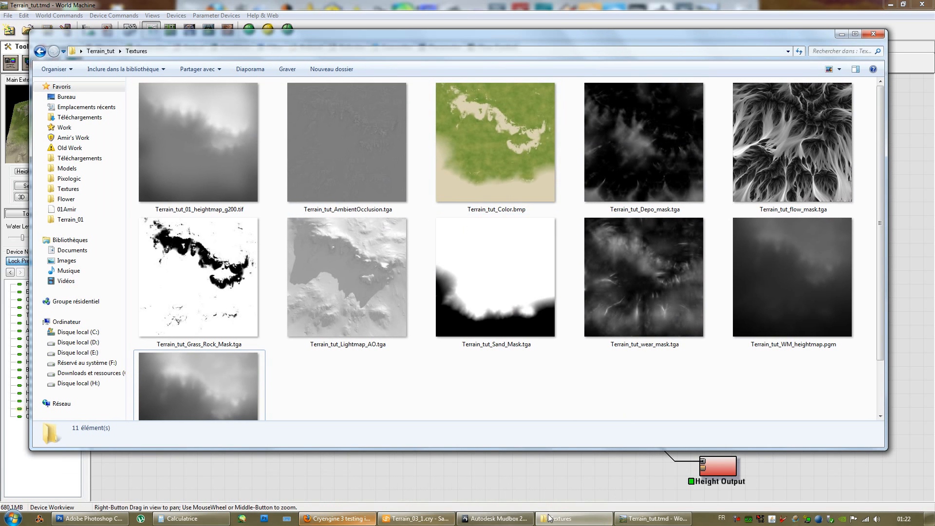
left_click(79, 519)
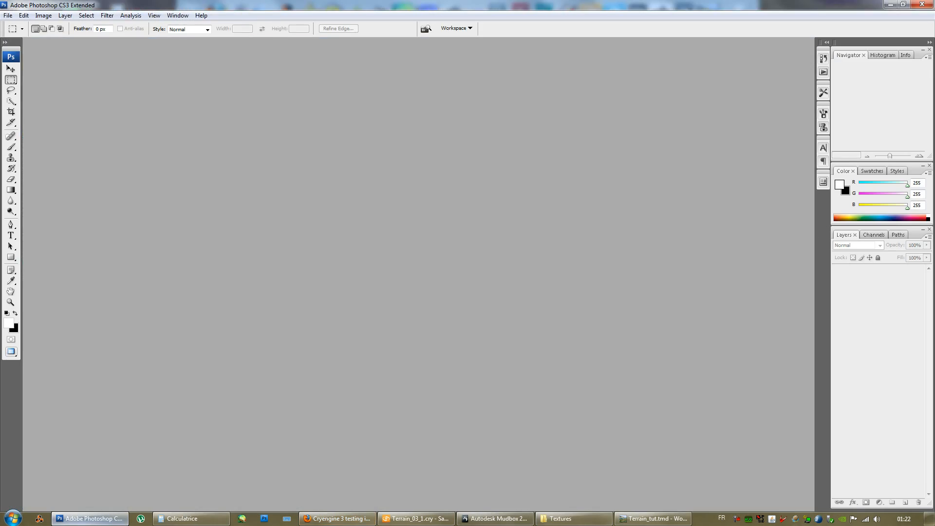
left_click(922, 4)
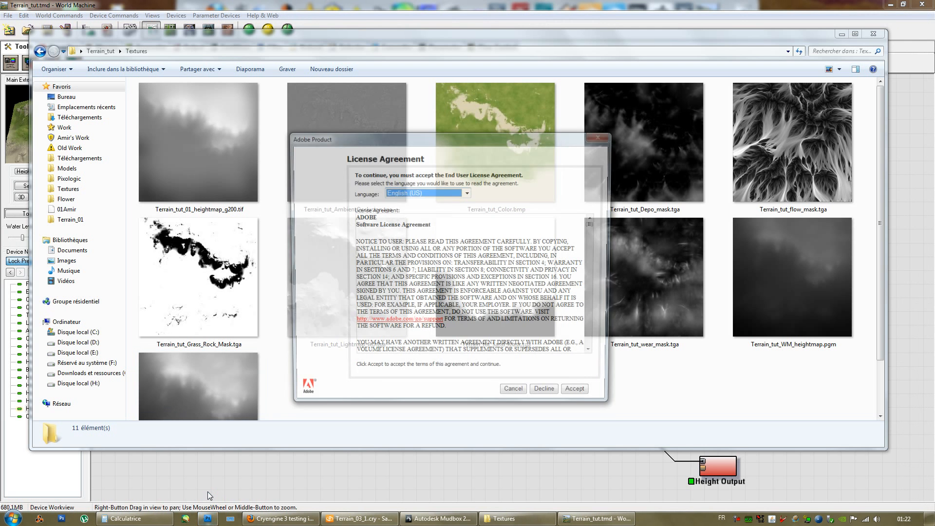
left_click(581, 396)
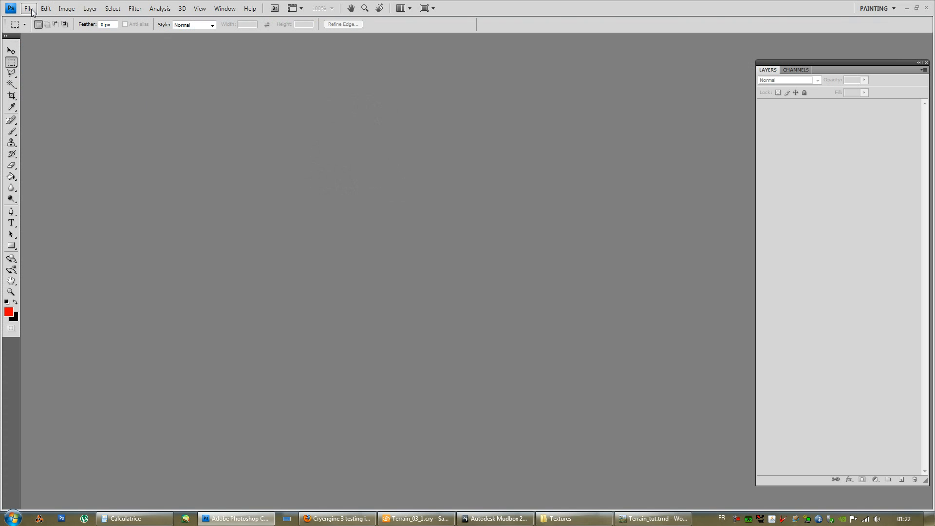
- Open the Terrain_tut AmbientOcclusion, Color, Depo, flow, Grass_Rock, Sand, wear and WM_heightmap textures from the Textures folder in Photoshop
left_click(565, 518)
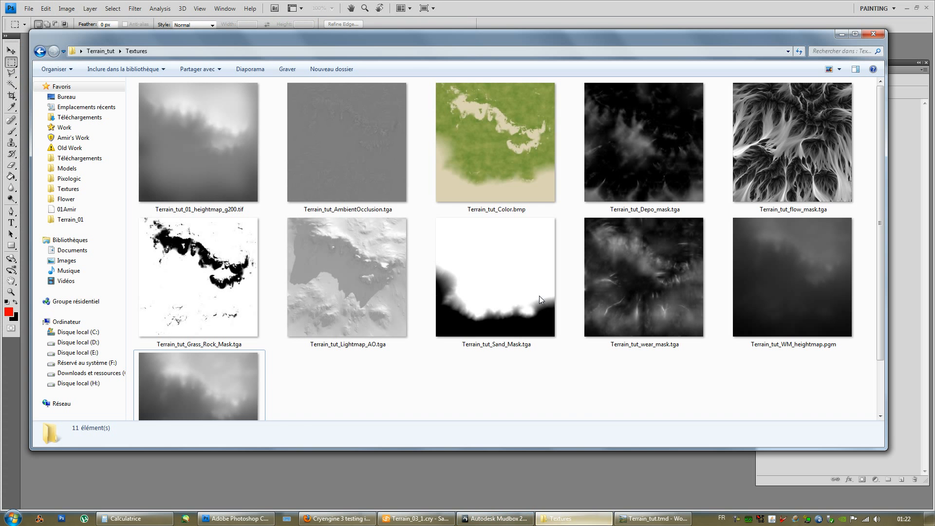
left_click(647, 147, "ctrl")
left_click(808, 157, "ctrl")
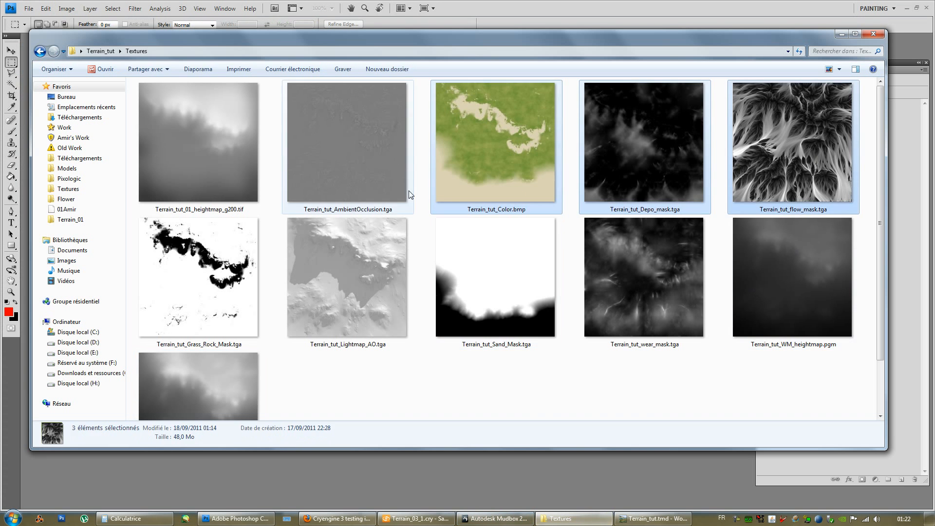
left_click(317, 149, "ctrl")
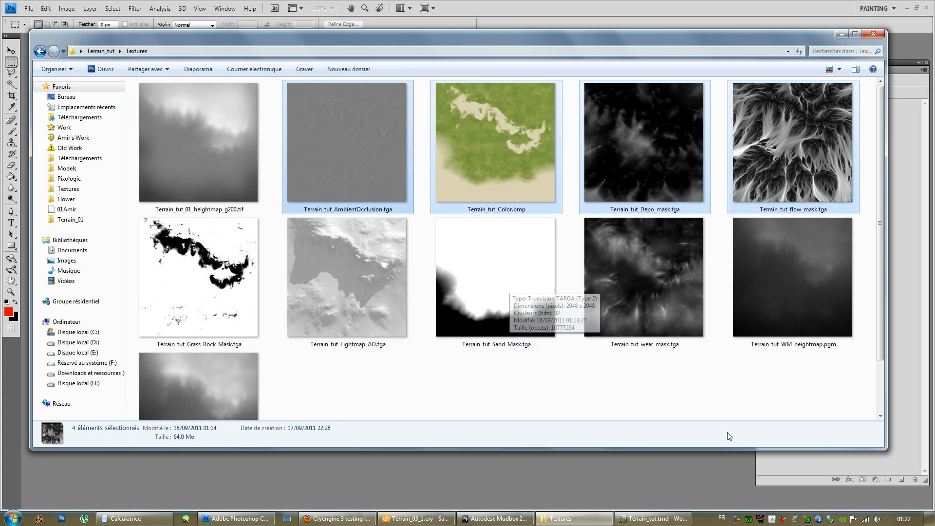
left_click(496, 293, "ctrl")
left_click(638, 292, "ctrl")
left_click(798, 295, "ctrl")
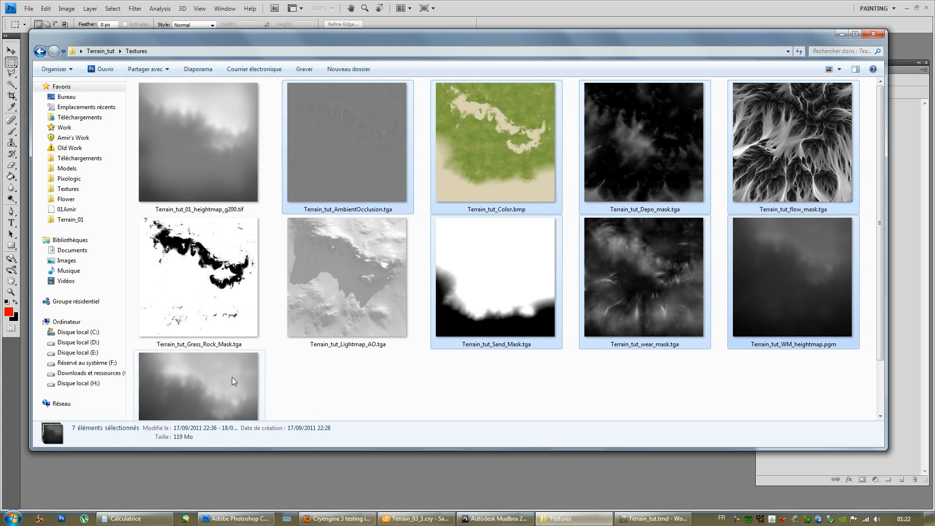
scroll(579, 342, "down", 2)
scroll(579, 342, "up", 2)
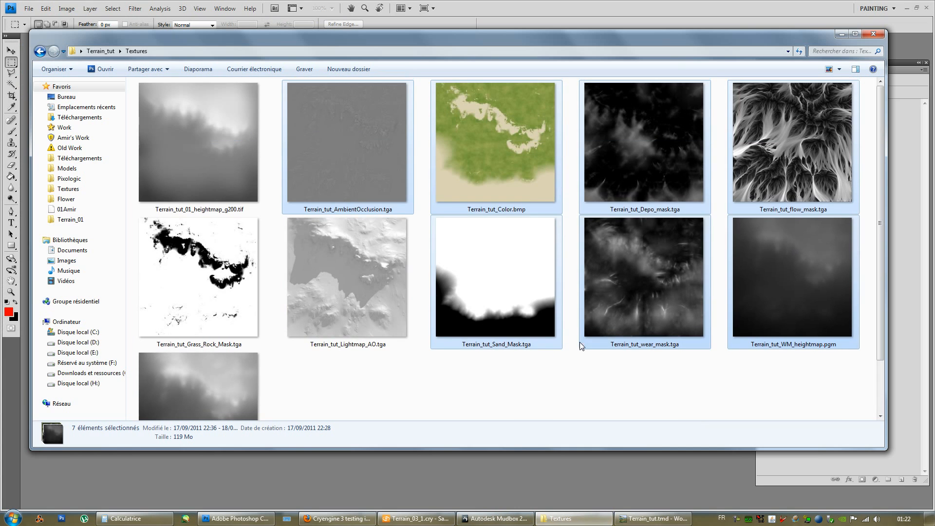
left_click_drag(217, 264, 728, 475, "ctrl")
left_click_drag(669, 304, 538, 478)
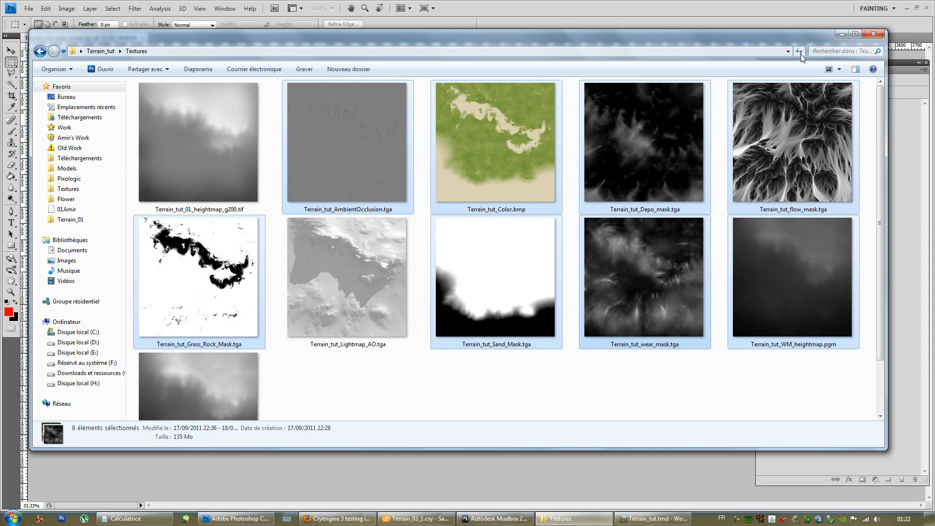
left_click(842, 35)
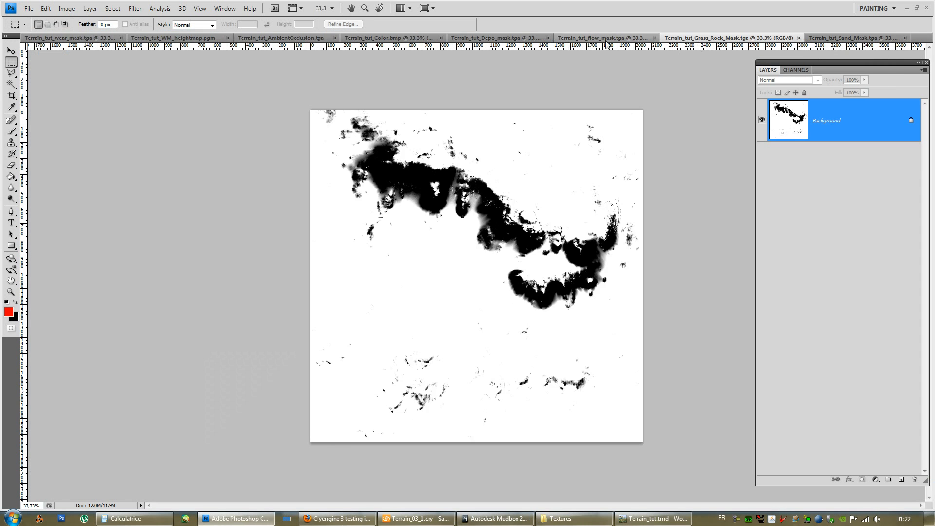
- Look through the flow, deposition, color, heightmap and ambient occlusion textures, examining the ambient occlusion detail up close
left_click(584, 38)
left_click(517, 39)
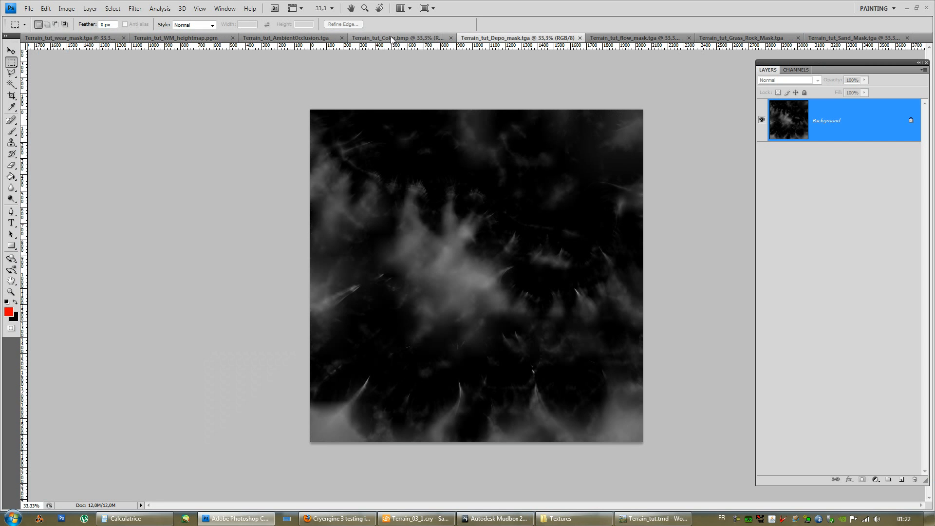
left_click(395, 39)
left_click(271, 39)
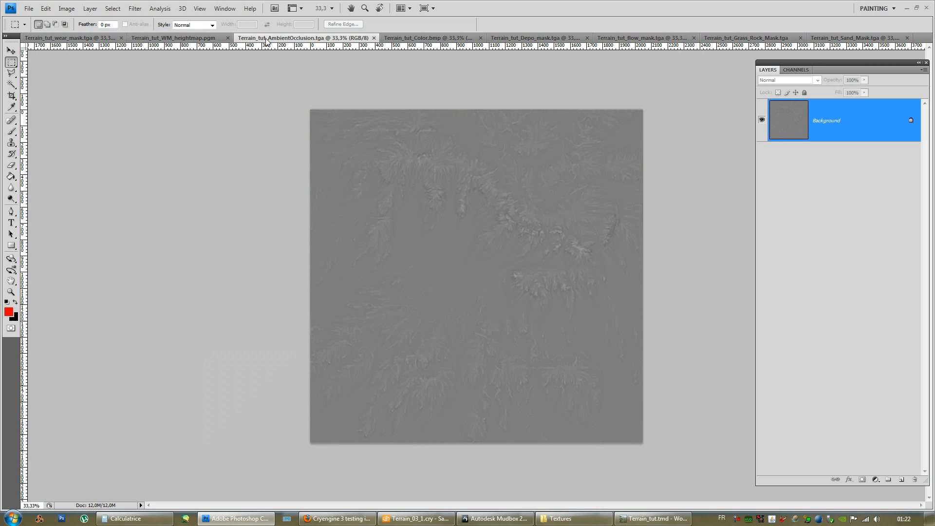
left_click(173, 39)
left_click(398, 39)
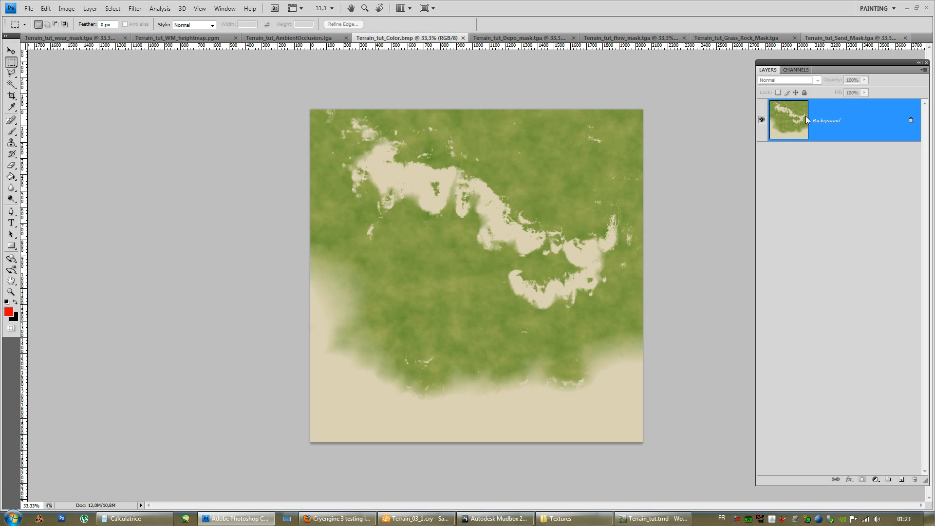
left_click(285, 39)
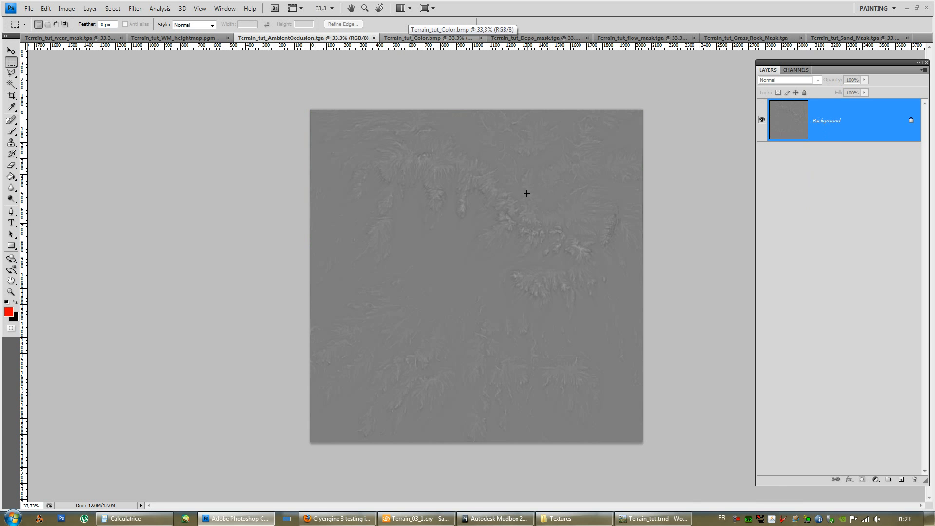
scroll(533, 195, "up", 2, "alt")
scroll(526, 193, "up", 3, "alt")
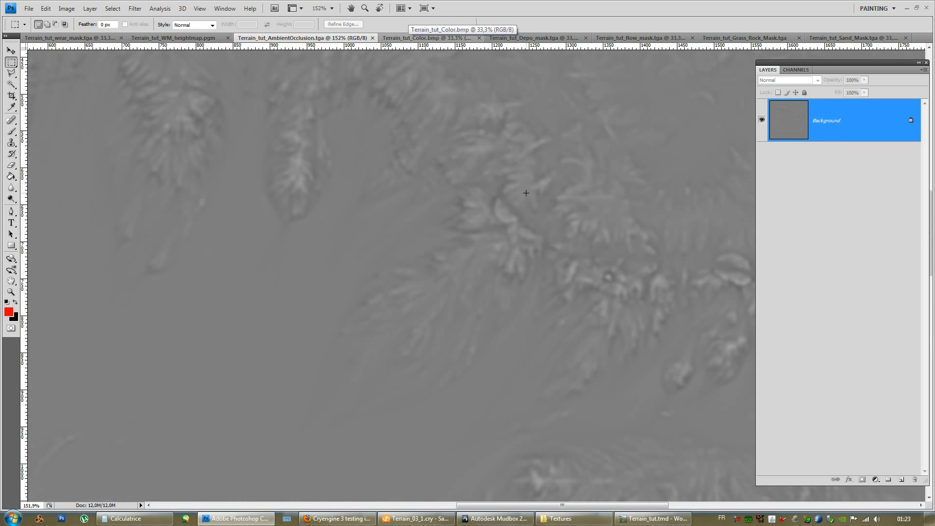
scroll(533, 208, "down", 4, "alt")
scroll(533, 208, "down", 2, "alt")
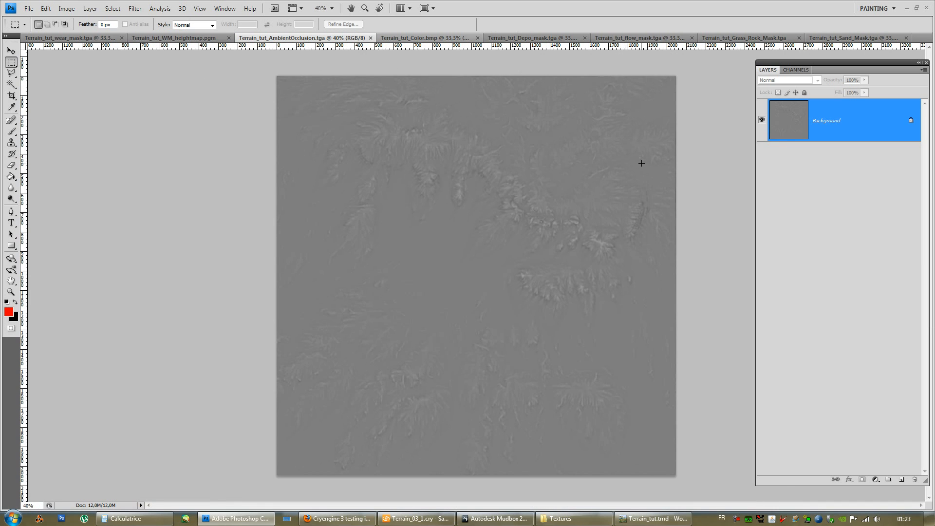
- Apply Levels to the ambient occlusion map with input black 73, midtone 1.39 and white 139
scroll(633, 165, "up", 5, "alt")
left_click(66, 8)
mouse_move(61, 34)
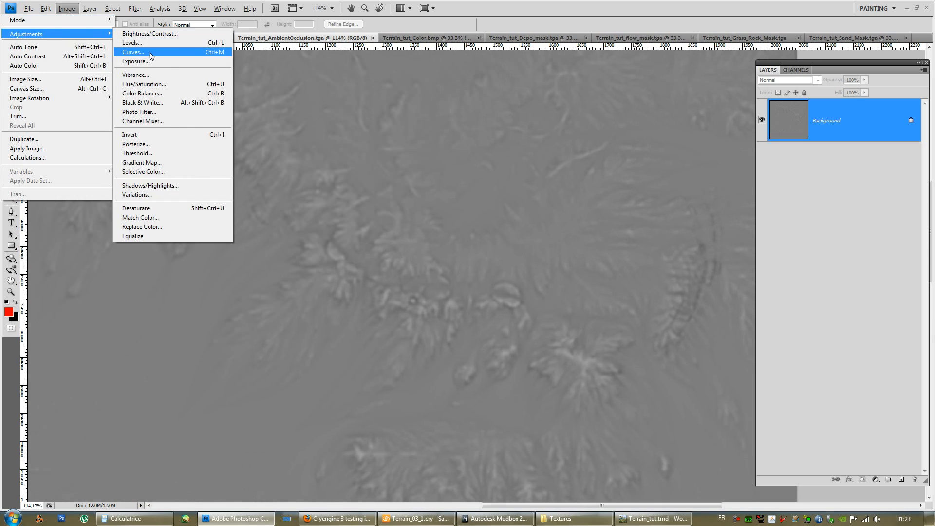
left_click(150, 43)
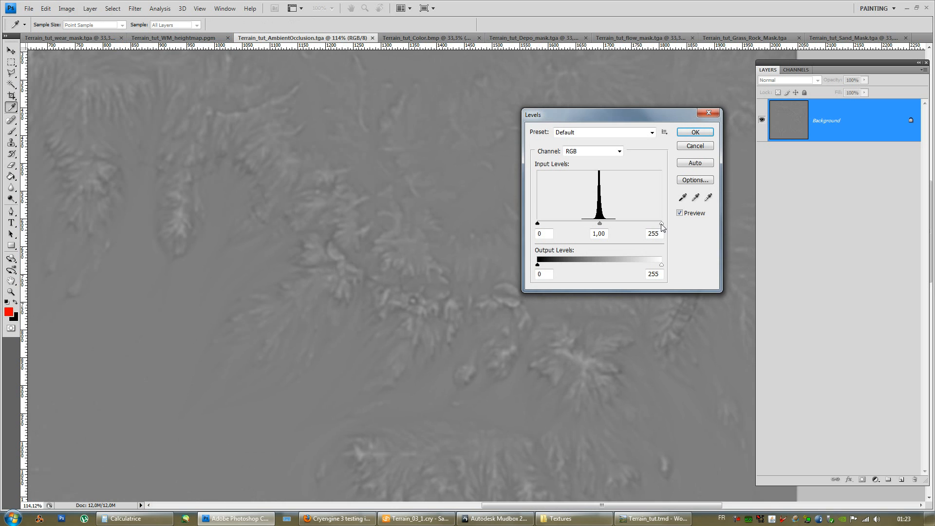
left_click_drag(660, 224, 619, 225)
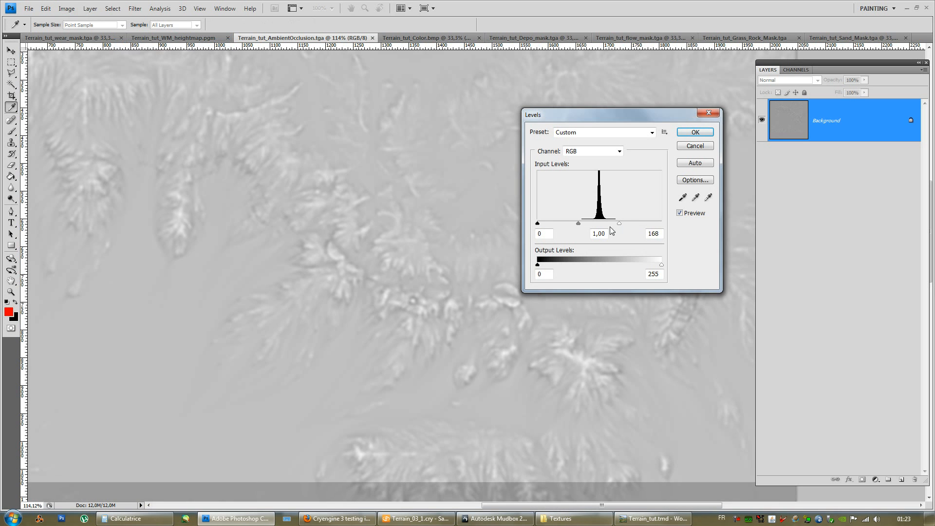
left_click_drag(538, 224, 608, 225)
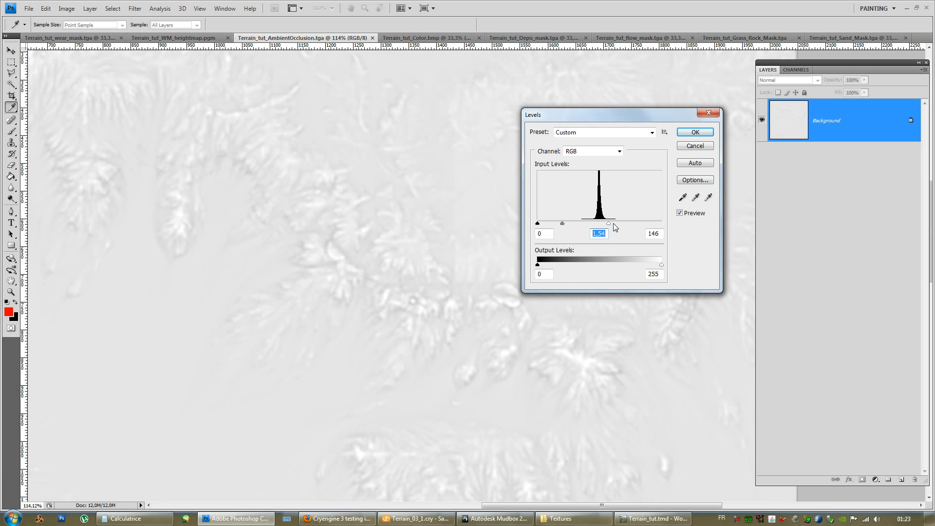
left_click(613, 224)
left_click_drag(588, 227, 599, 227)
mouse_move(538, 265)
left_mouse_down()
mouse_move(596, 265)
mouse_move(538, 265)
left_mouse_up()
left_click_drag(662, 266, 643, 267)
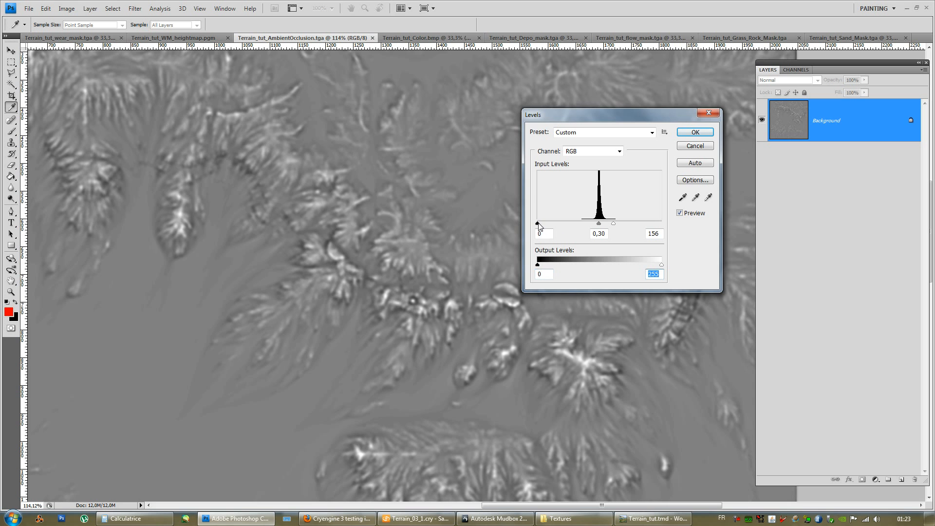
left_click_drag(538, 223, 605, 224)
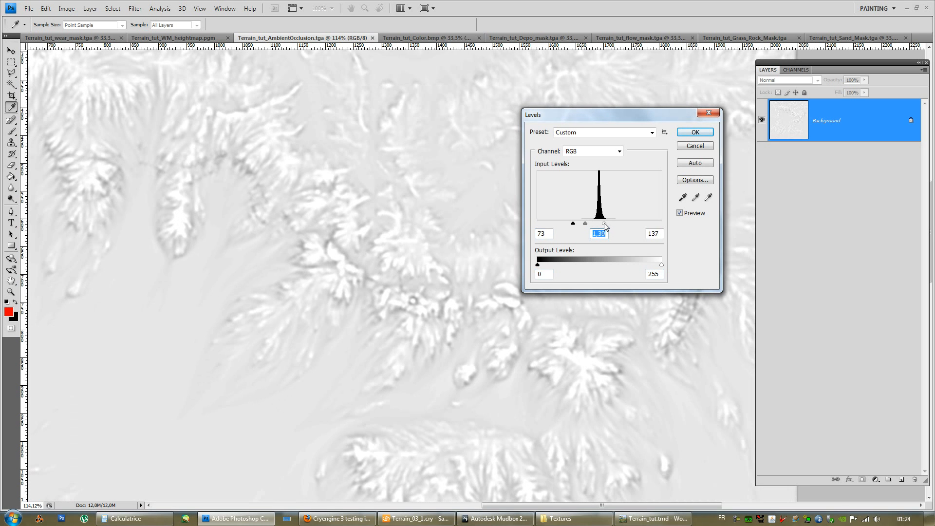
left_click(605, 224)
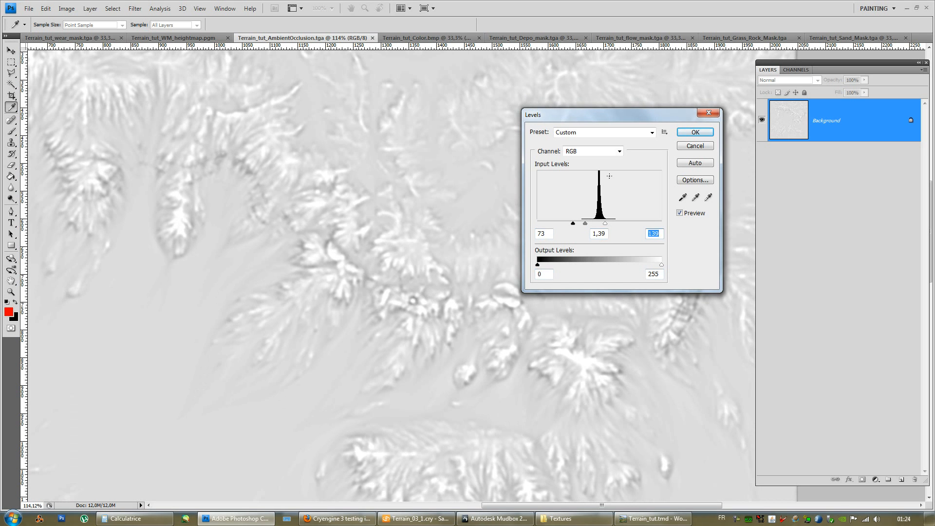
left_click(695, 132)
key("m")
key("ctrl+0")
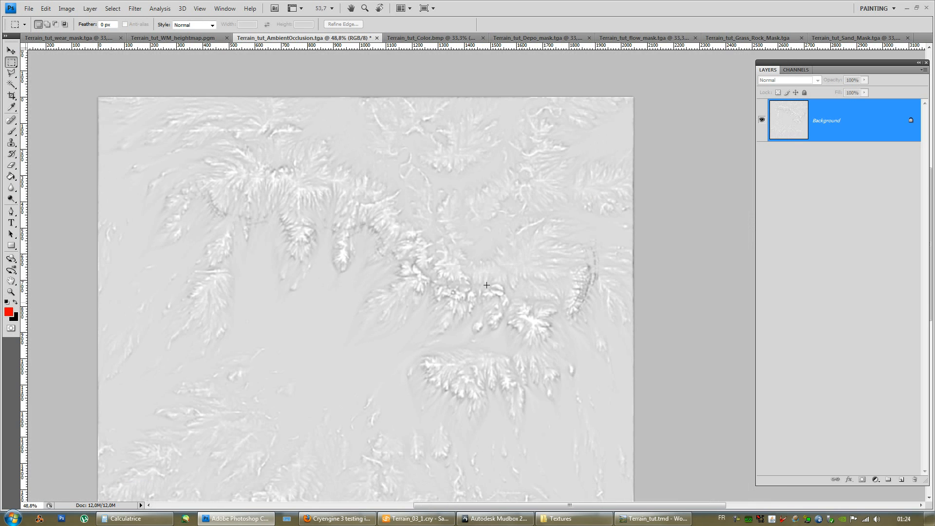
- Raise the ambient occlusion map's contrast and slightly darken it with a Brightness/Contrast adjustment
scroll(486, 285, "down", 5, "alt")
scroll(486, 284, "up", 13, "alt")
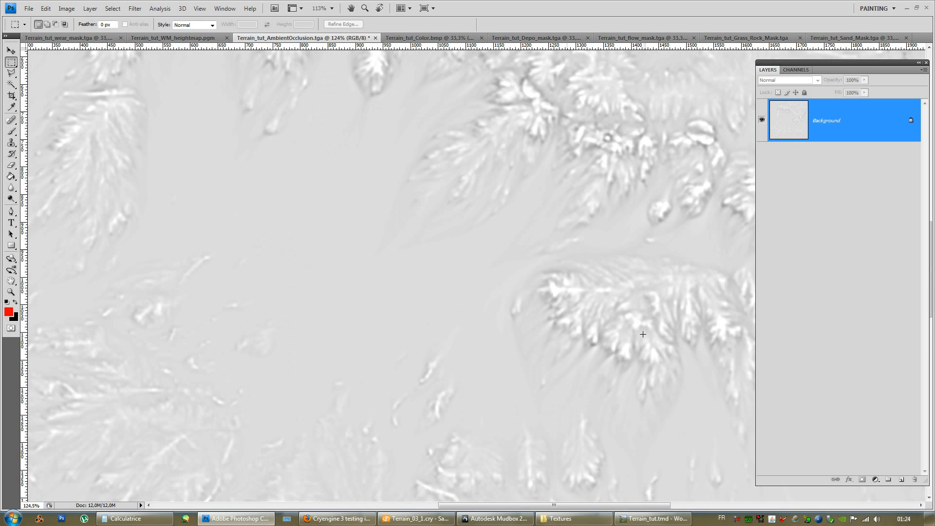
scroll(601, 346, "up", 3, "alt")
scroll(601, 347, "down", 8, "alt")
scroll(601, 346, "down", 2, "alt")
left_click(67, 9)
mouse_move(57, 33)
left_click(155, 34)
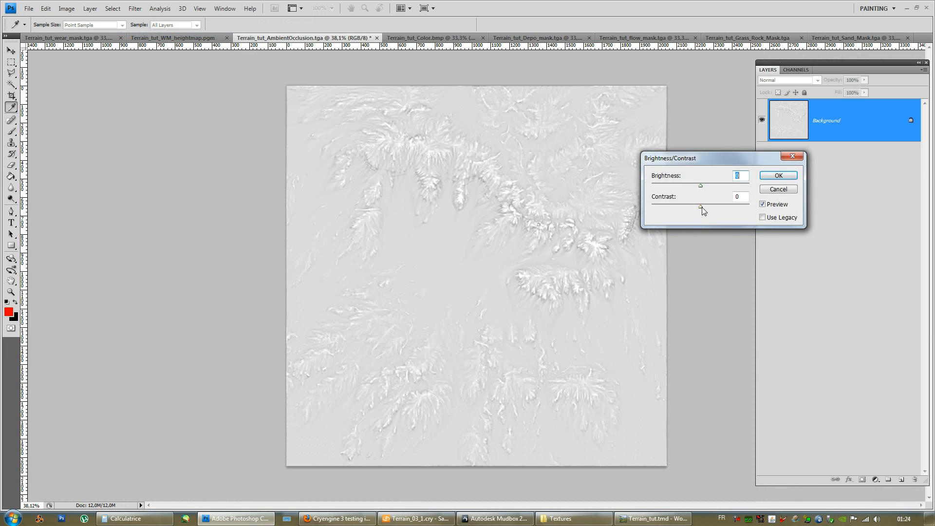
left_click_drag(716, 207, 697, 191)
left_click(778, 175)
key("m")
- Compare the adjusted ambient occlusion map with the terrain's relief in Mudbox, examining the ridges up close
scroll(532, 179, "up", 2, "alt")
scroll(519, 211, "down", 3, "alt")
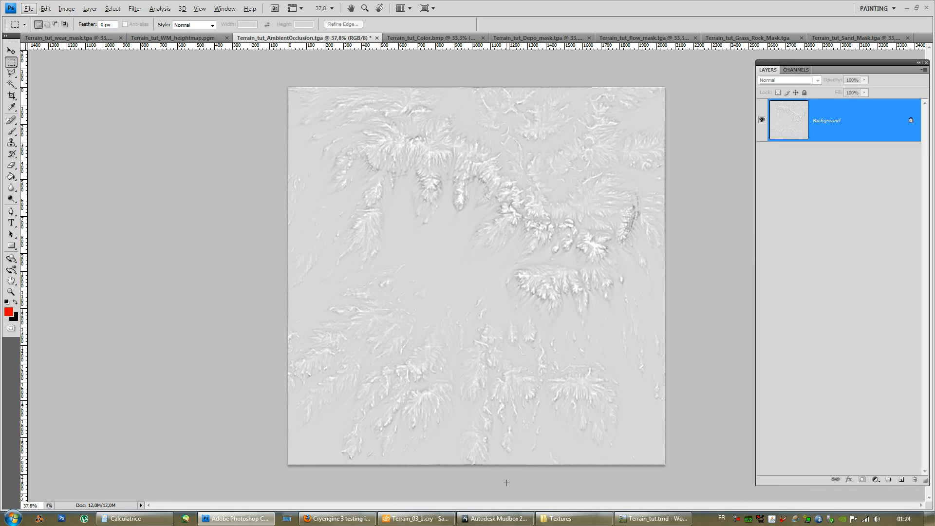
left_click(494, 518)
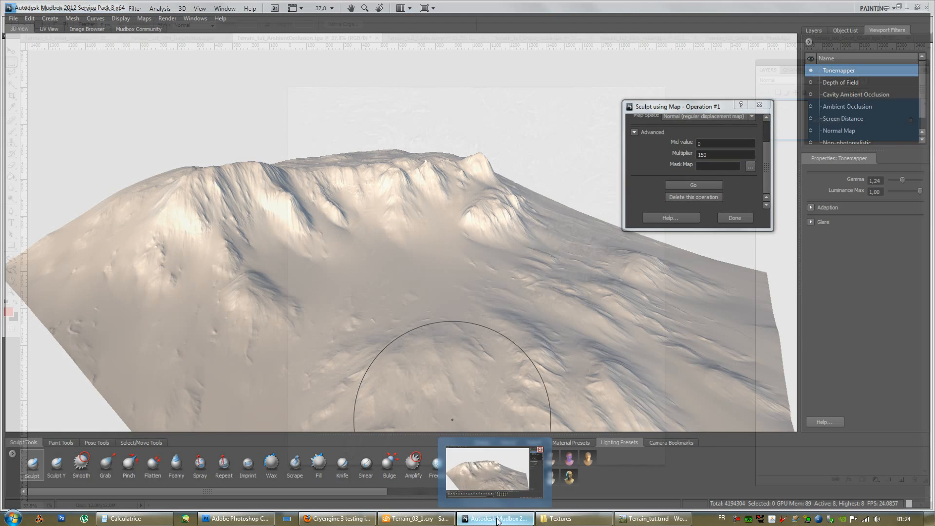
left_click(497, 519)
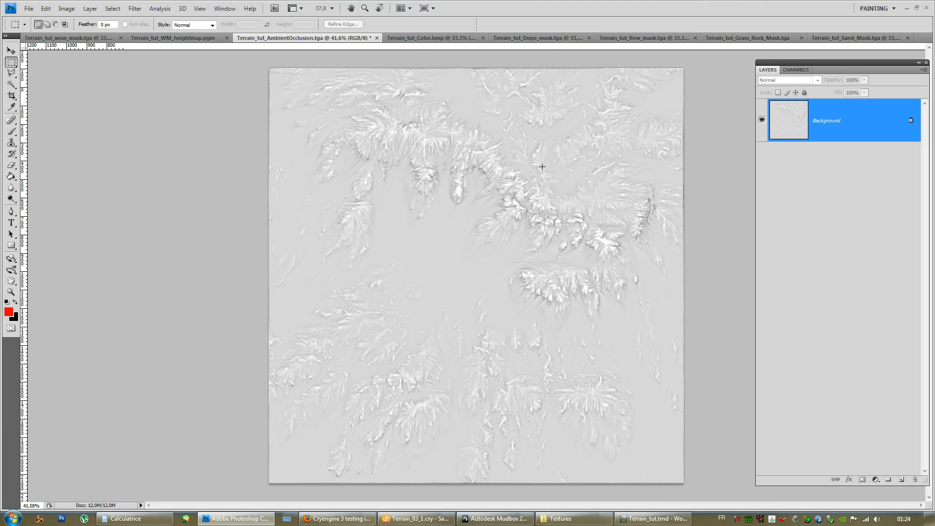
scroll(542, 166, "up", 5, "alt")
scroll(543, 195, "up", 3, "alt")
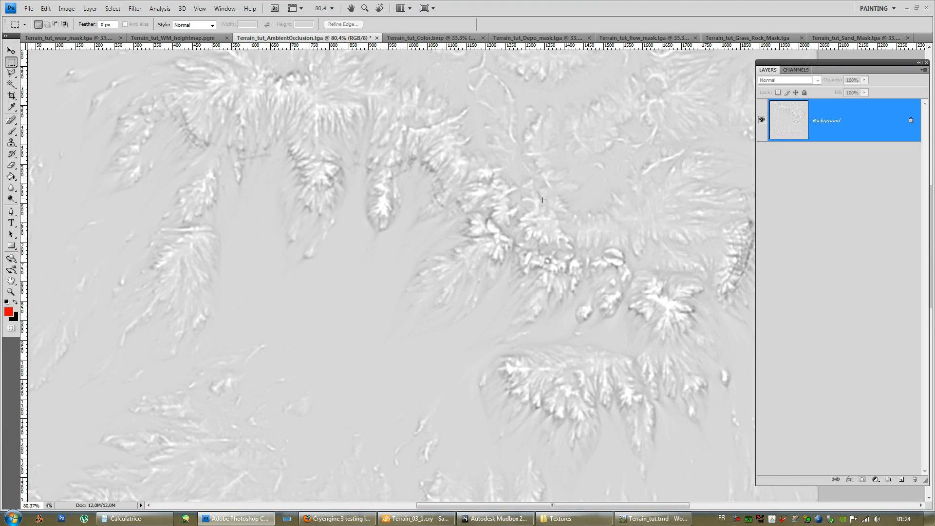
scroll(419, 188, "down", 4, "alt")
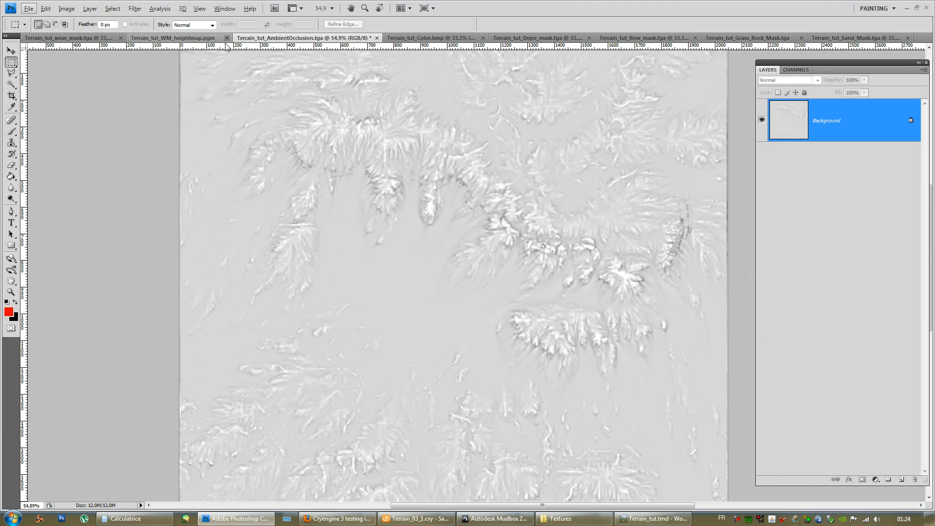
- Copy the whole ambient occlusion map onto a new layer above the color map and give it a darkening blend mode
key("ctrl+a")
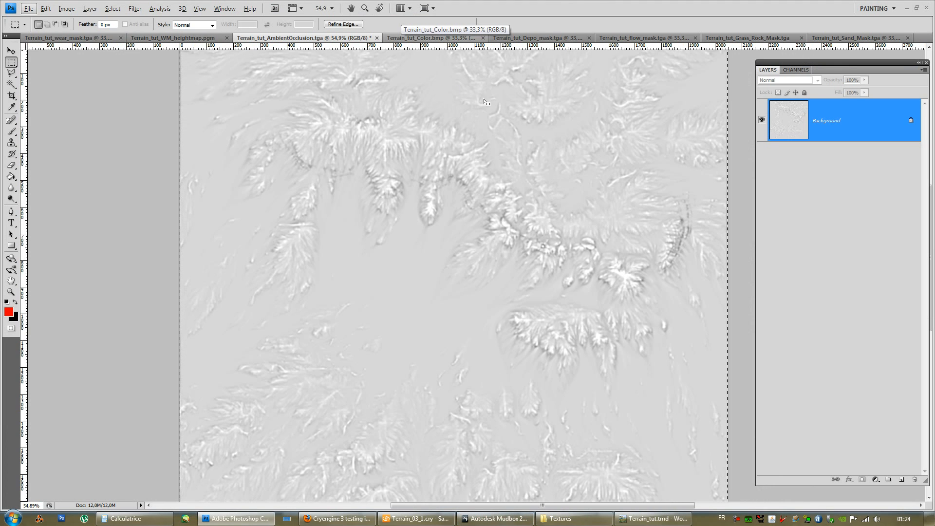
key("ctrl+Tab")
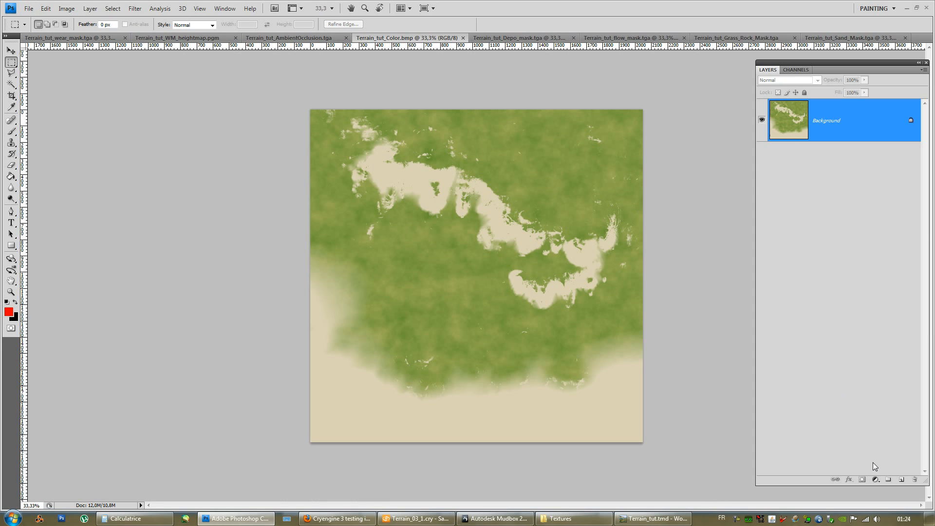
left_click(901, 479)
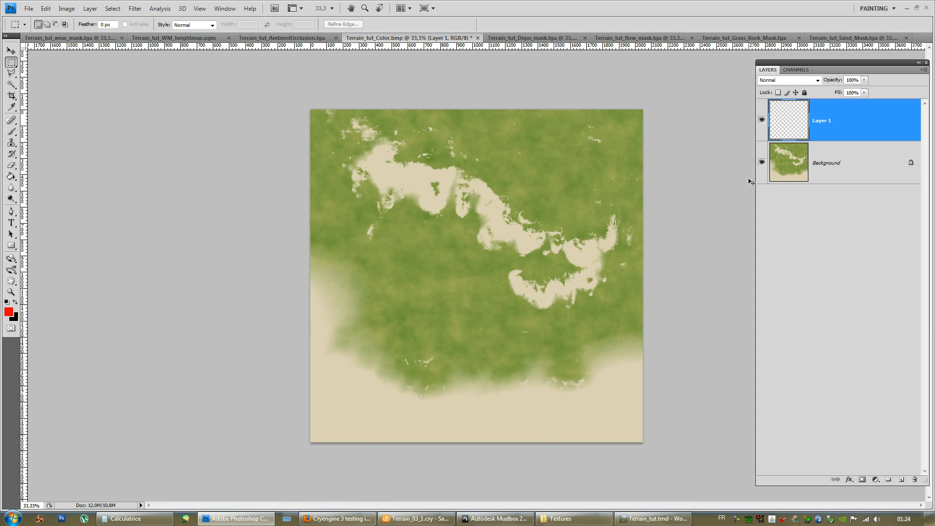
key("ctrl+v")
left_click(773, 79)
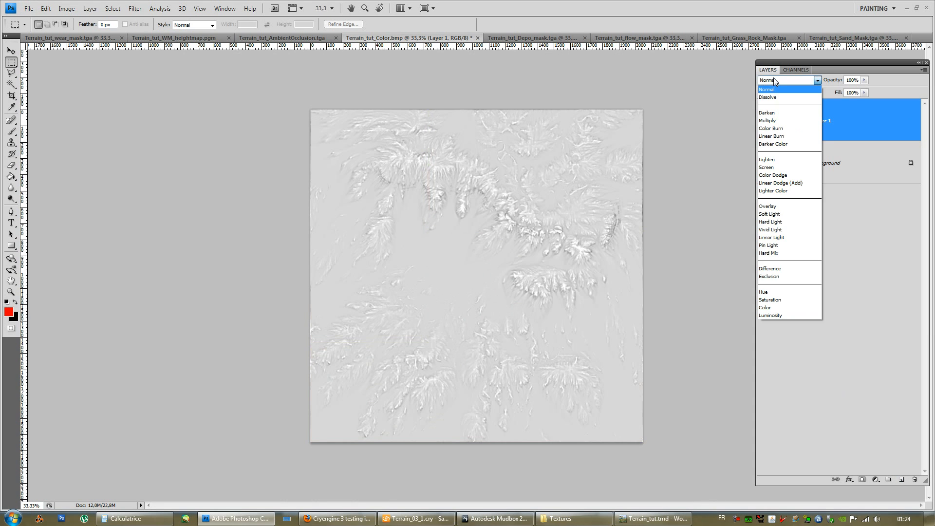
left_click(776, 113)
left_click(841, 256)
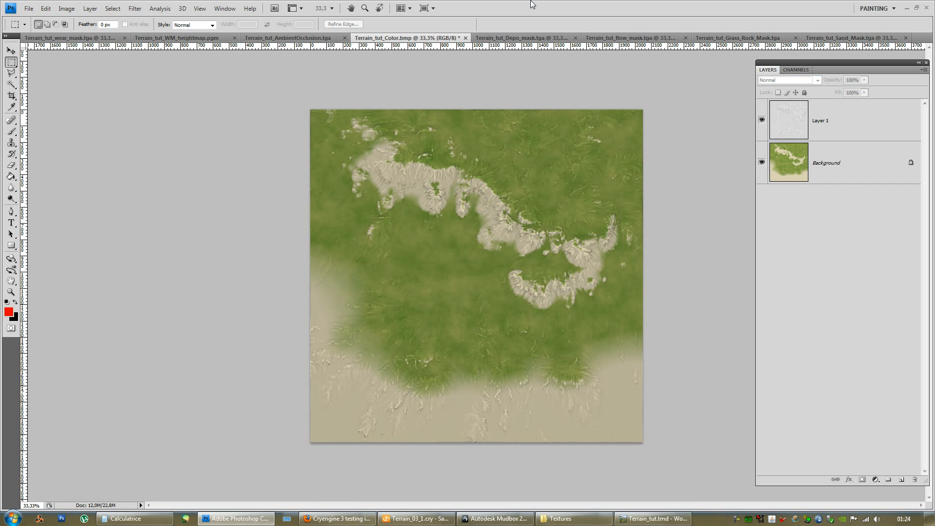
scroll(530, 315, "up", 4, "alt")
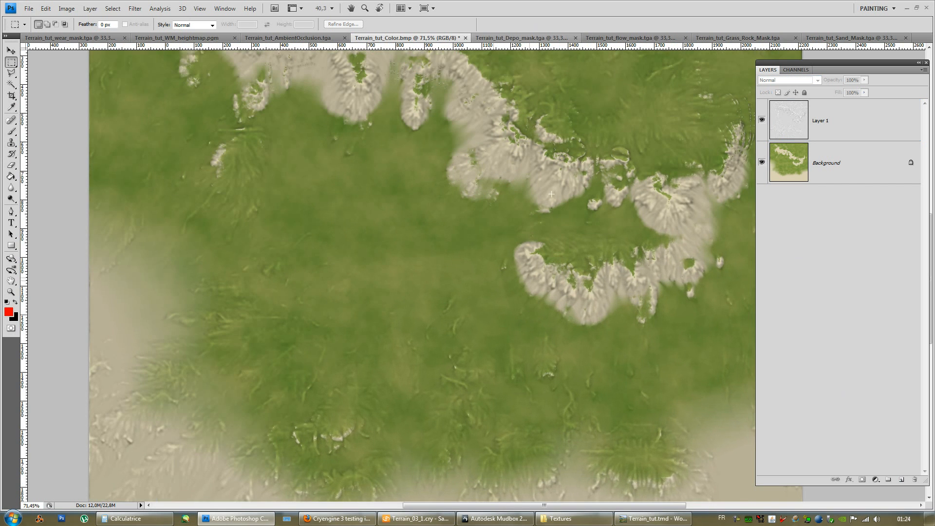
scroll(583, 336, "down", 3, "alt")
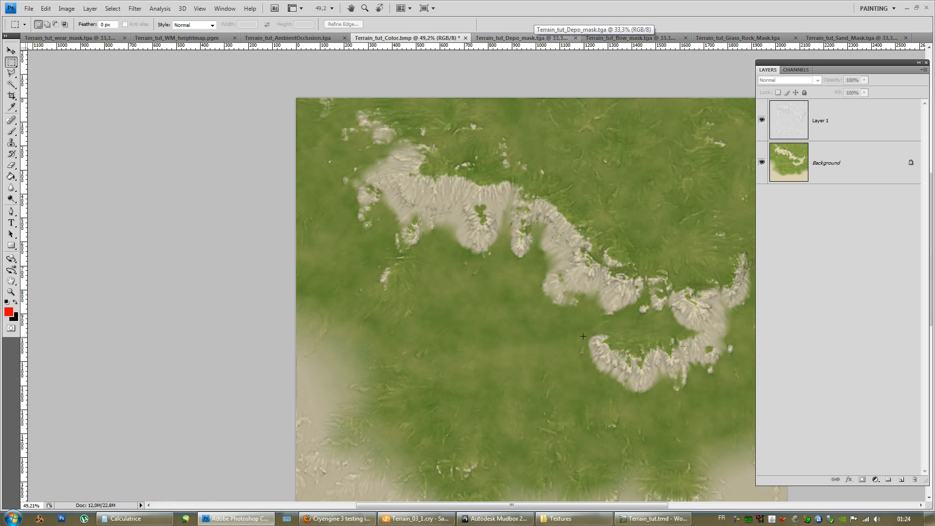
- Copy the whole flow mask into a new layer of the color map, between the background and the ambient occlusion layer
left_click(503, 39)
left_click(617, 40)
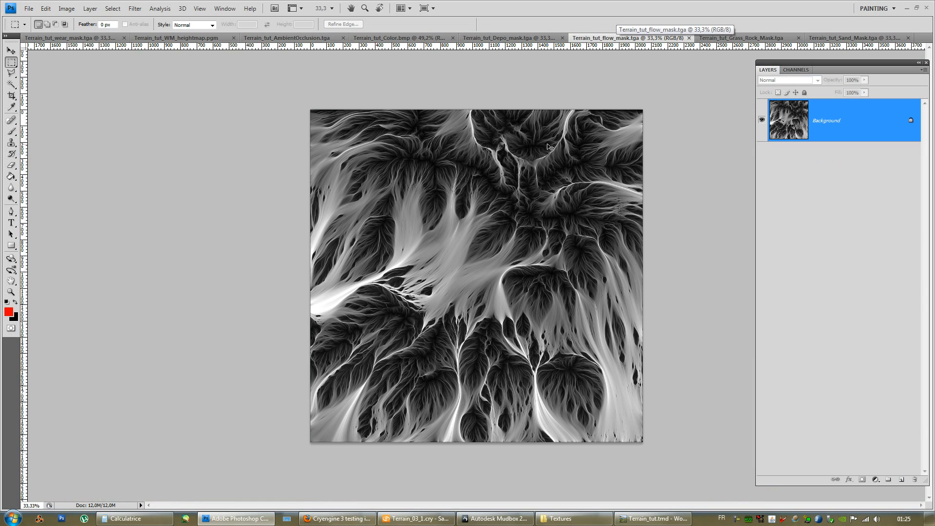
key("ctrl+a")
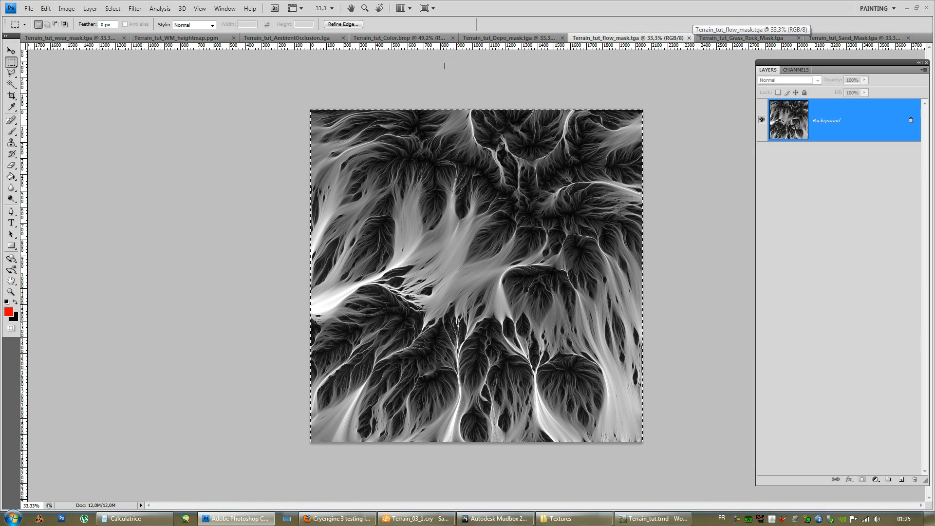
left_click(382, 38)
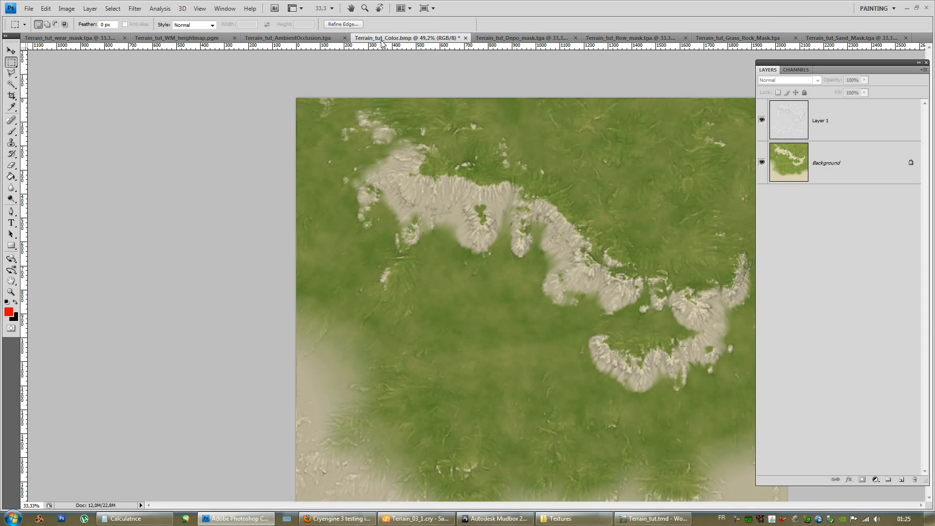
left_click(853, 173)
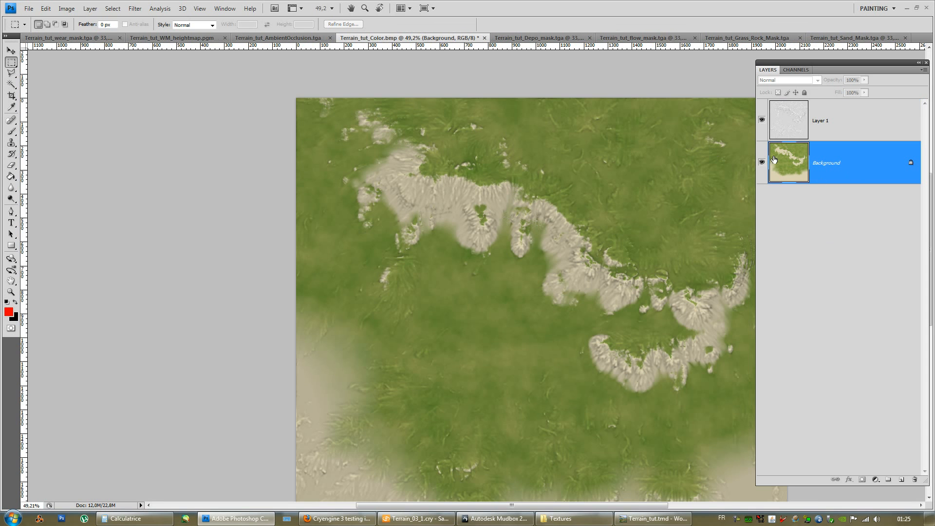
left_click(901, 480)
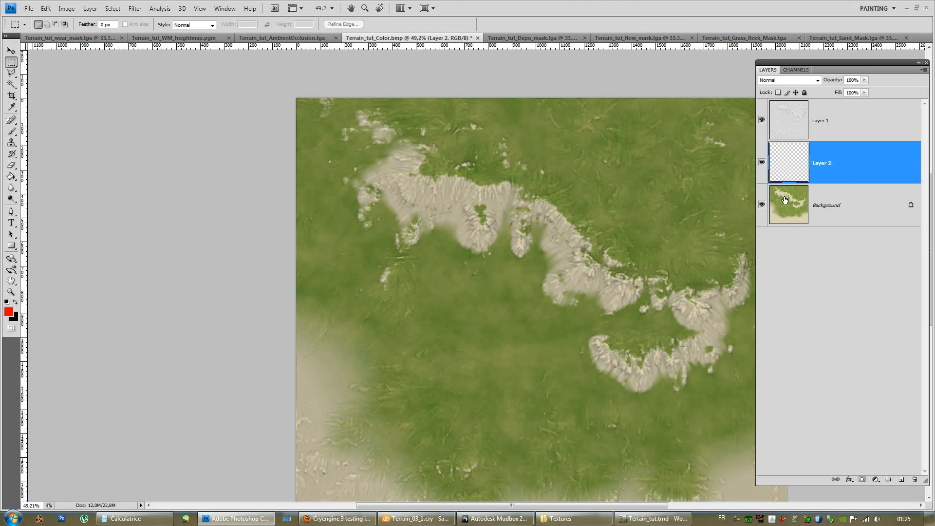
key("ctrl+v")
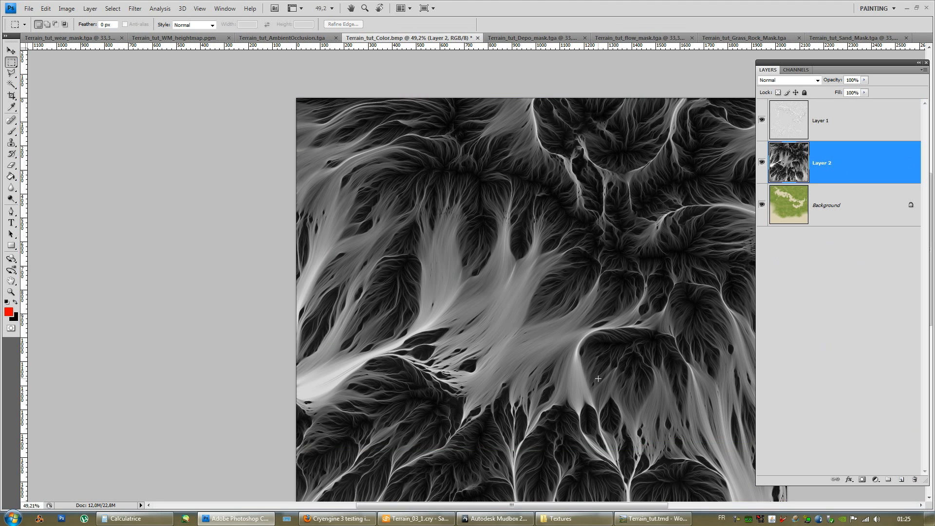
- Try the Darken, Lighten, Multiply and Color Dodge blend modes on the flow layer, with Color Dodge at 71% opacity
left_click(772, 79)
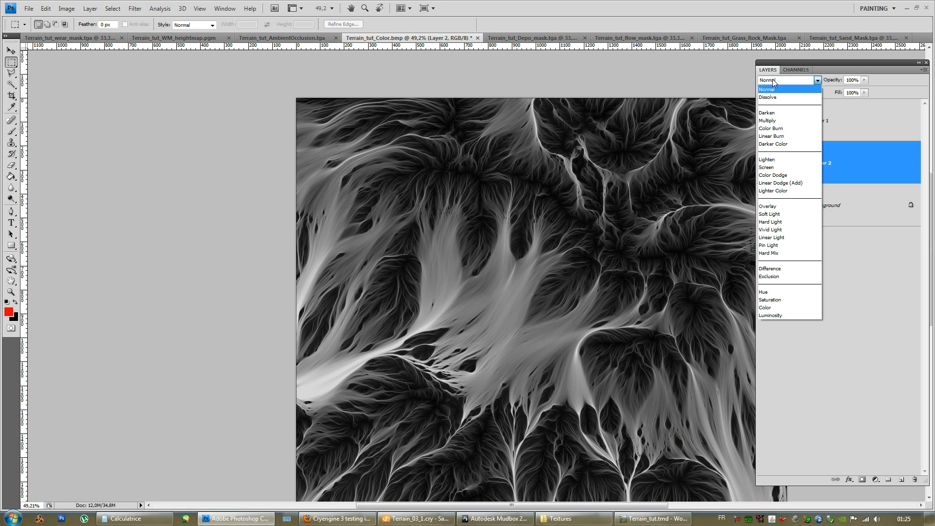
left_click(770, 117)
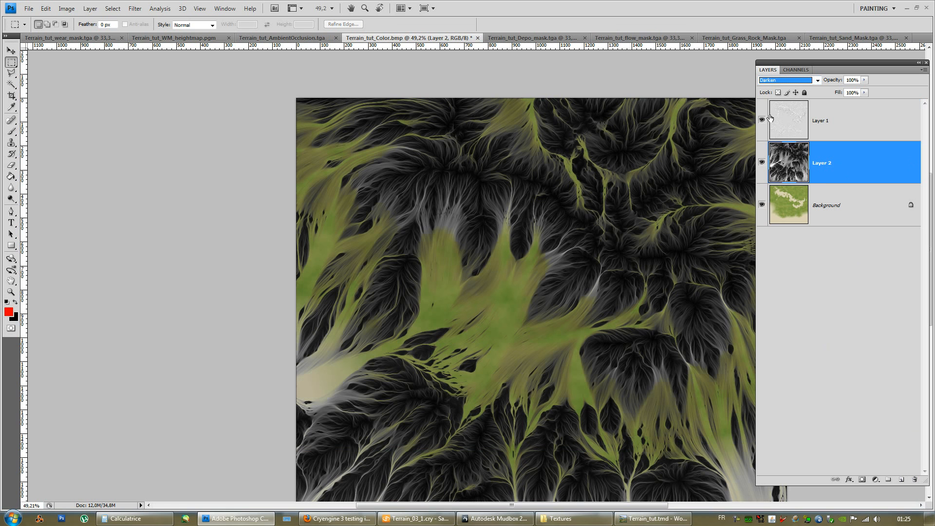
left_click(779, 80)
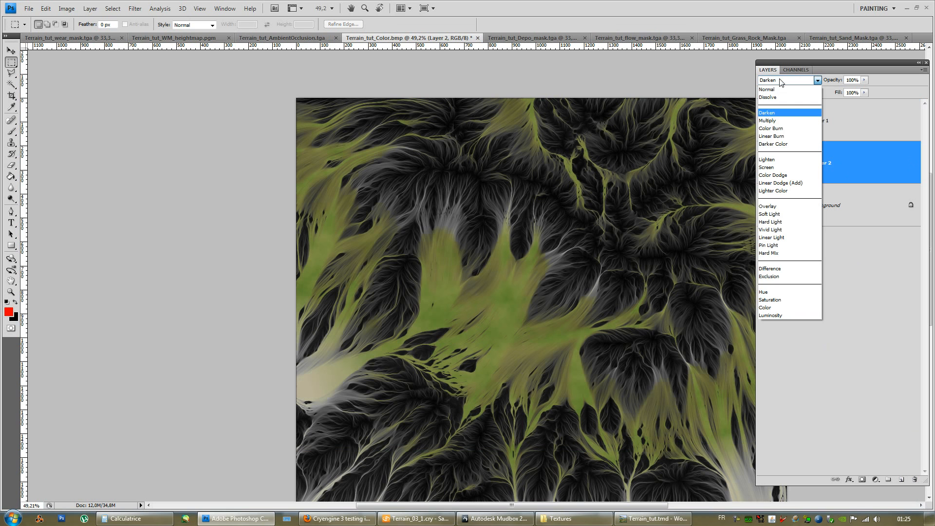
left_click(779, 162)
left_click(781, 81)
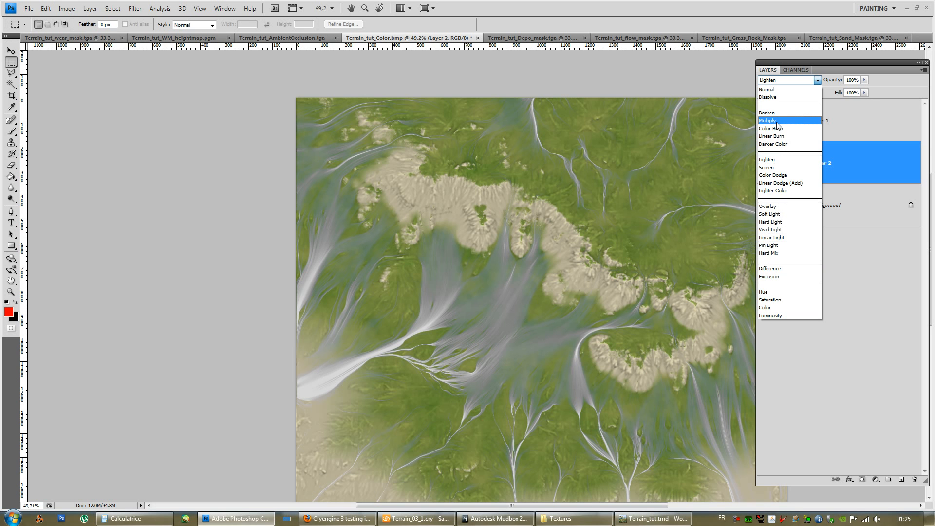
left_click(777, 120)
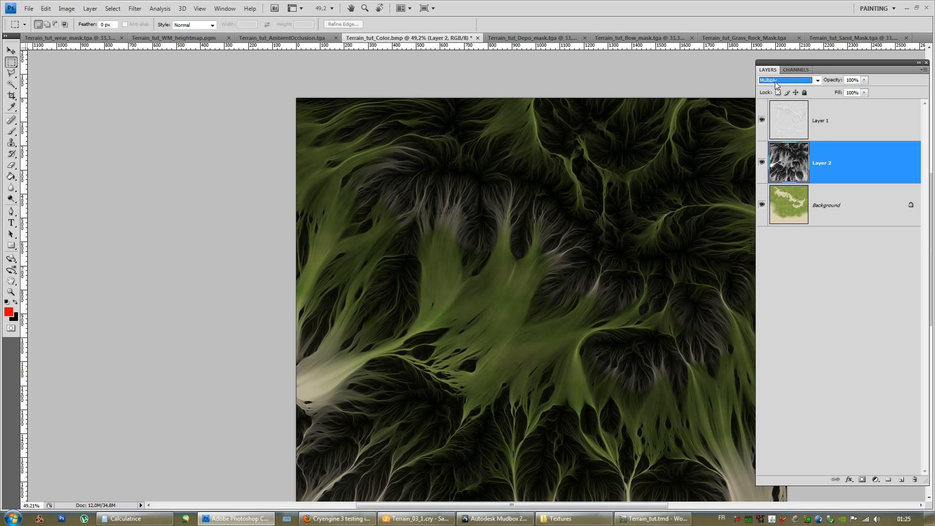
left_click(778, 83)
left_click(775, 157)
key("Down")
left_click(865, 79)
left_click_drag(865, 92, 850, 90)
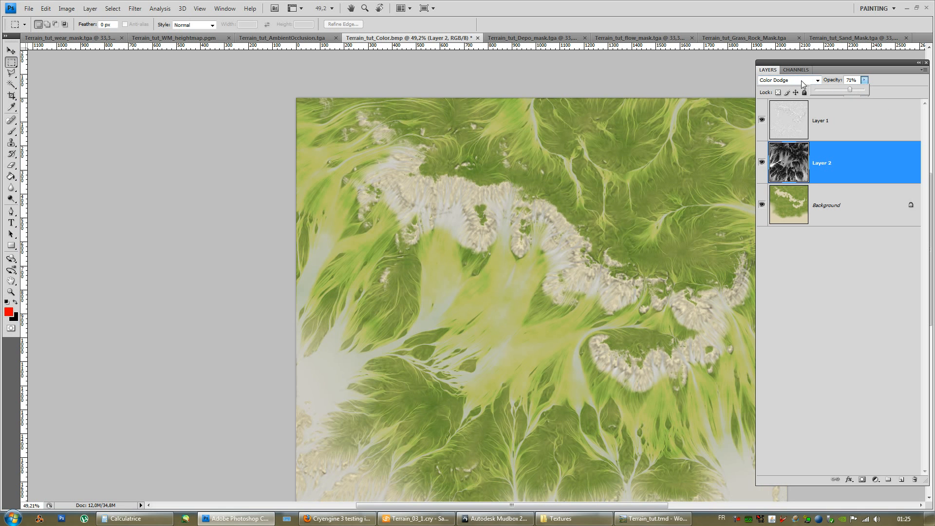
- Switch the flow layer to Linear Dodge (Add) and lower its opacity to 56%
left_click(803, 81)
left_click(778, 183)
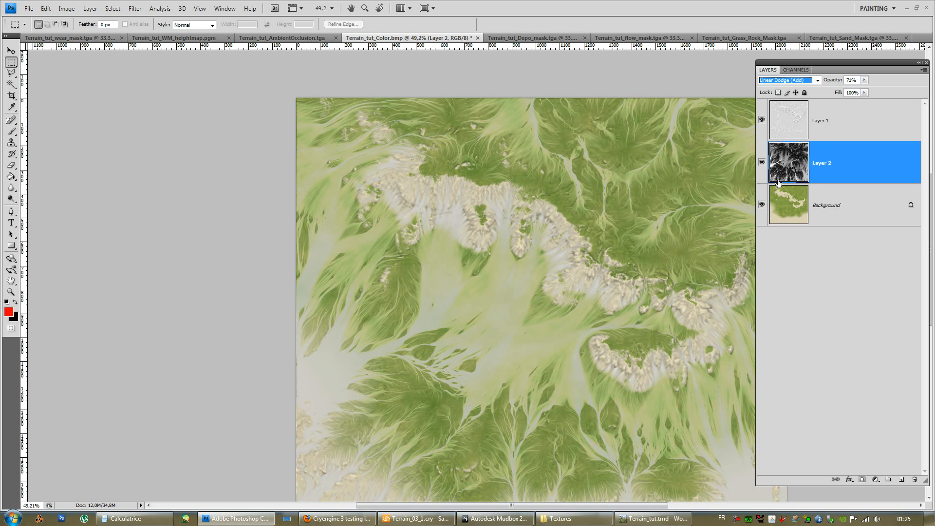
left_click(864, 80)
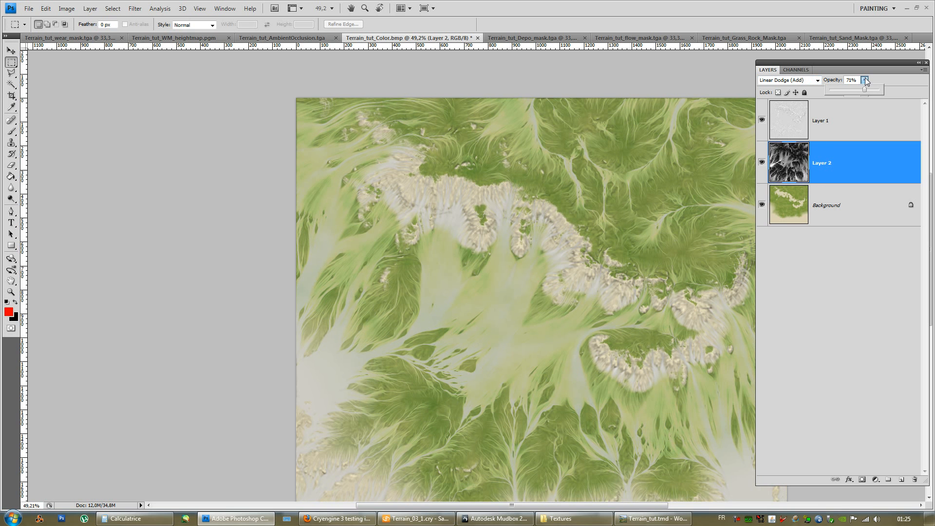
left_click_drag(859, 89, 855, 89)
left_click(893, 77)
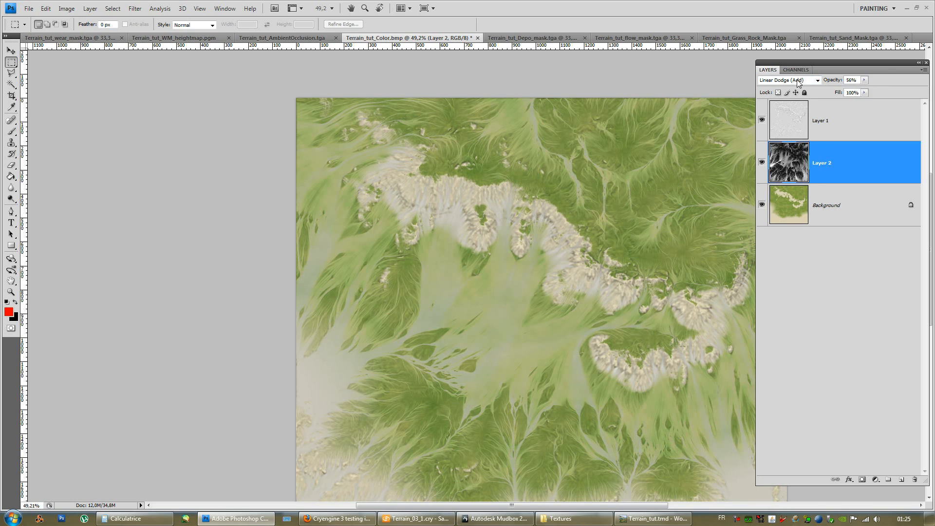
- Preview the flow layer's blend modes from Lighter Color through Hard Mix, then go back to Vivid Light
left_click(778, 77)
left_click(778, 77)
key("Down")
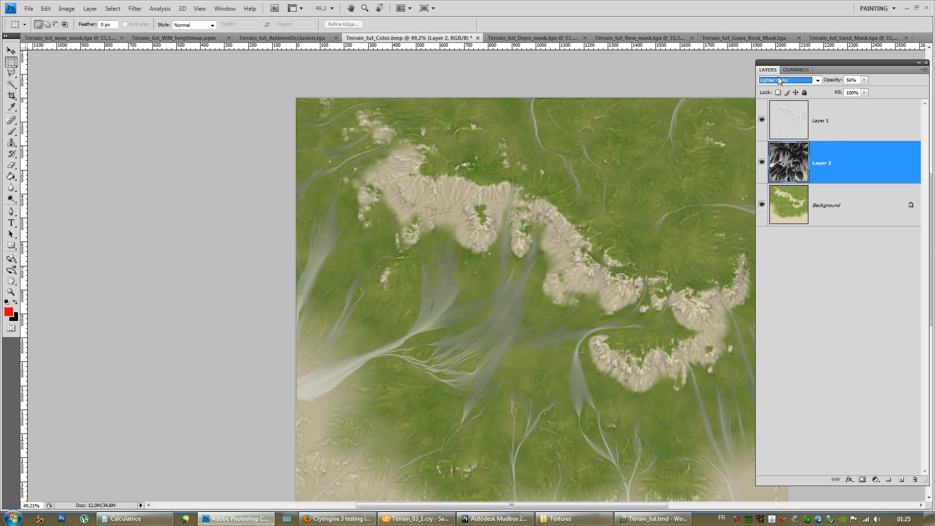
key("Down")
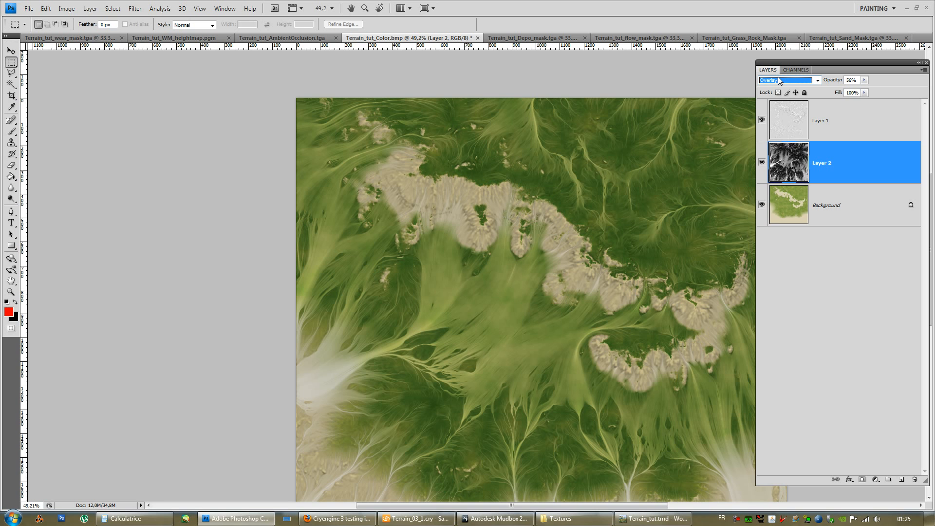
key("Down")
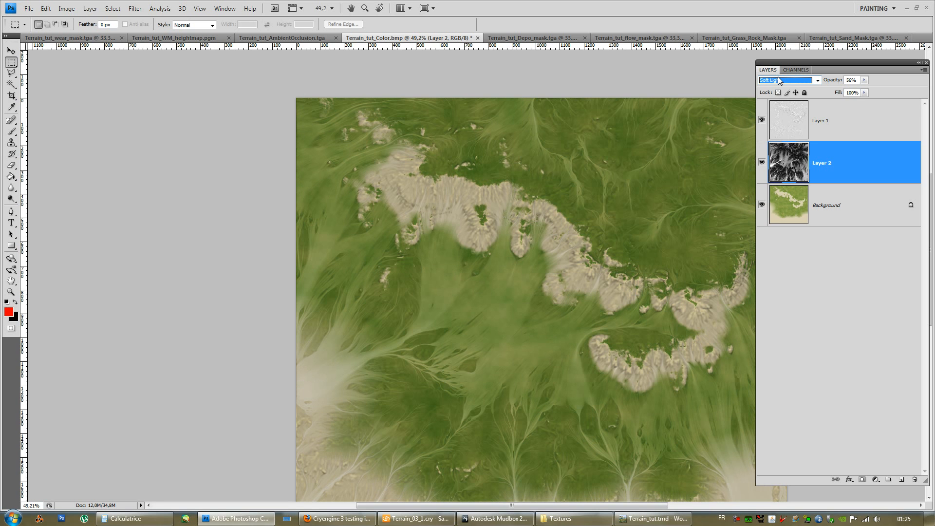
key("Down")
key("Down")
key("Down")
key("Down")
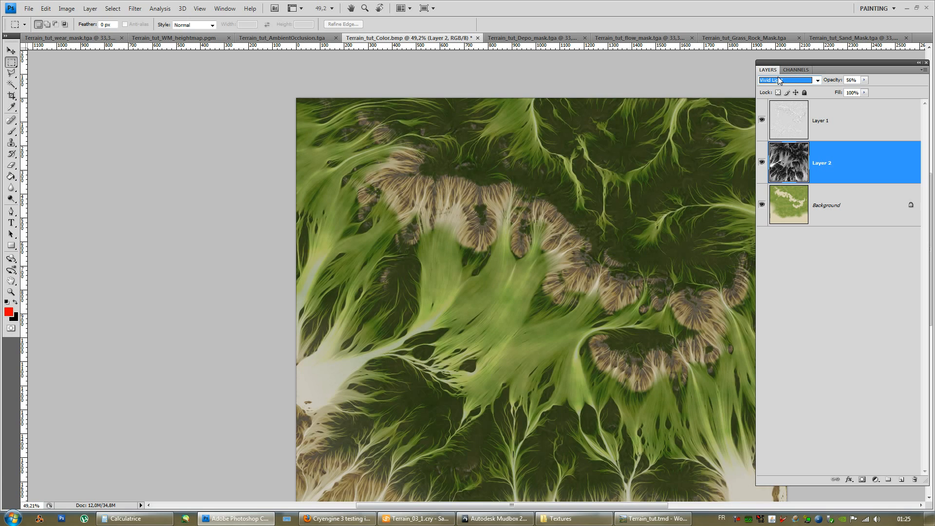
key("Down")
key("Down")
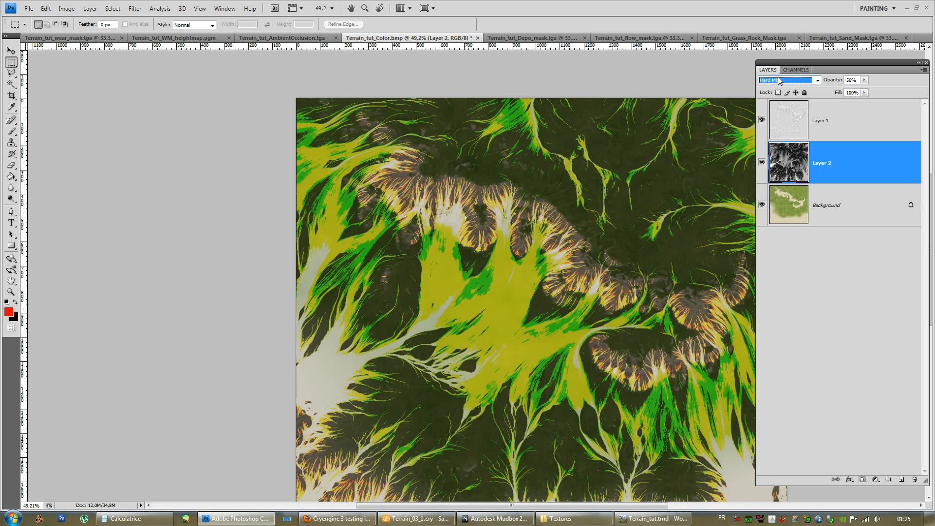
key("Up")
key("Up")
key("Up")
key("Up")
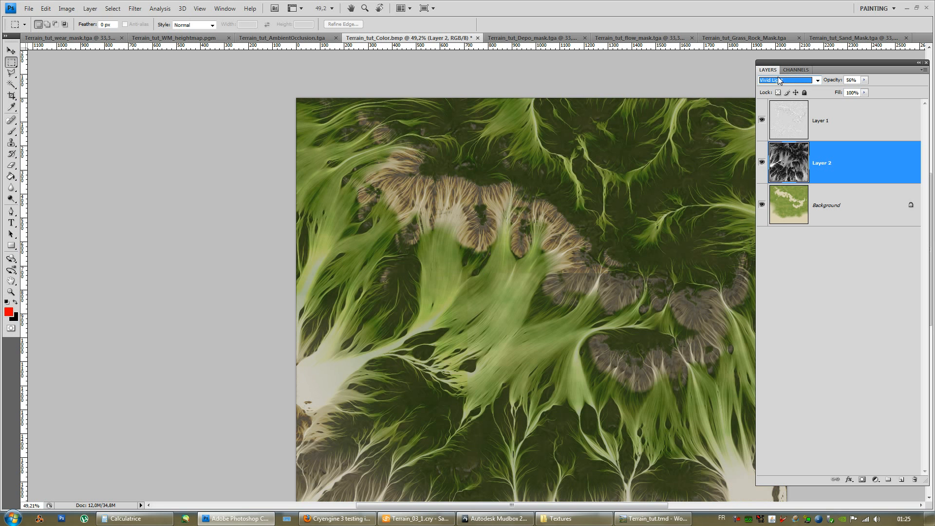
- Set the flow layer's blend mode to Soft Light
left_click(779, 80)
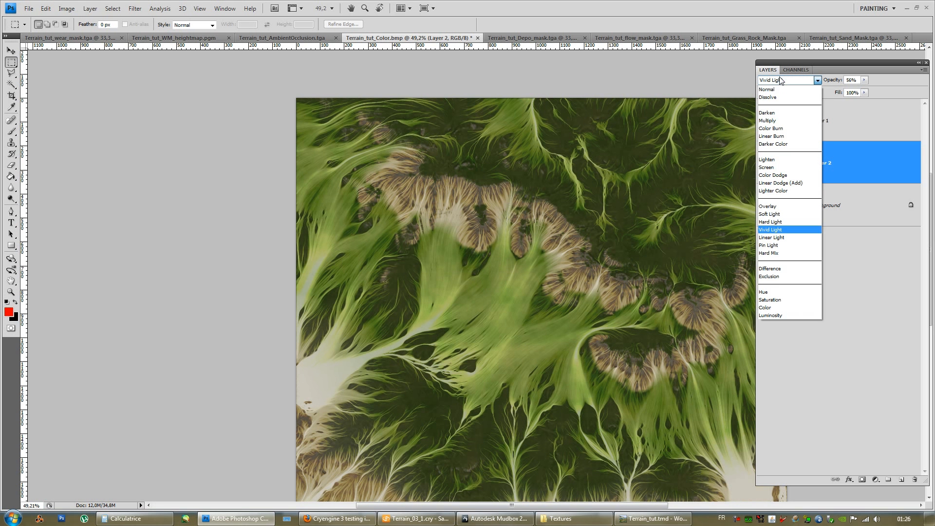
left_click(776, 210)
left_click(578, 2)
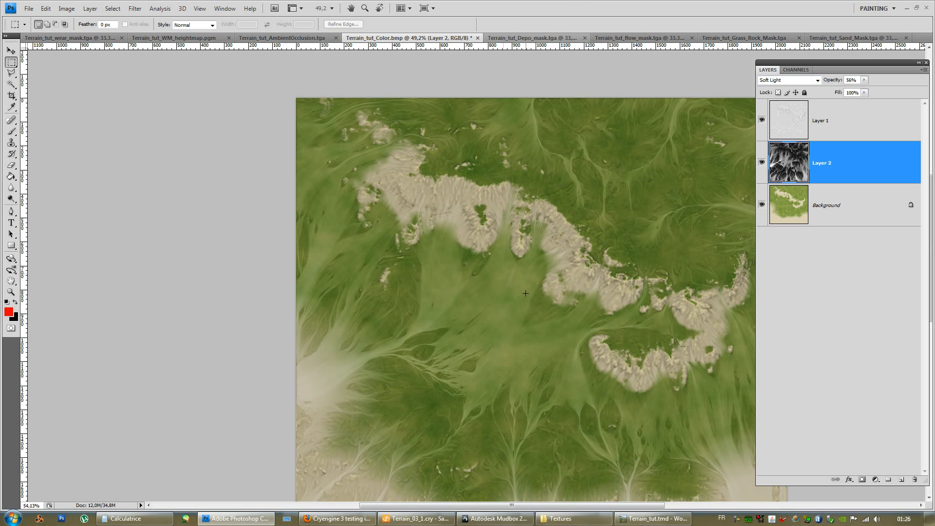
- Examine how the flow streaks blend with the grass and rock areas of the color map, up close and overall
scroll(538, 302, "up", 10)
scroll(613, 385, "up", 6, "alt")
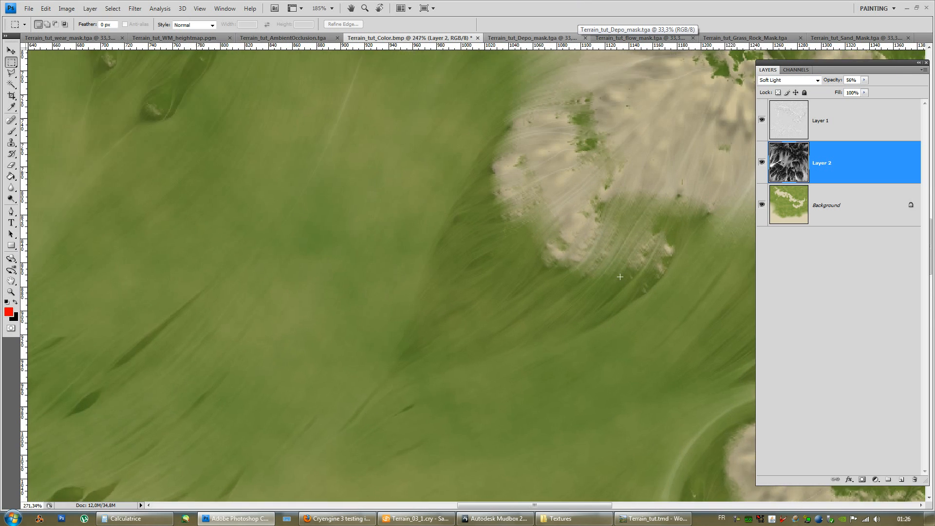
left_click_drag(581, 255, 638, 226)
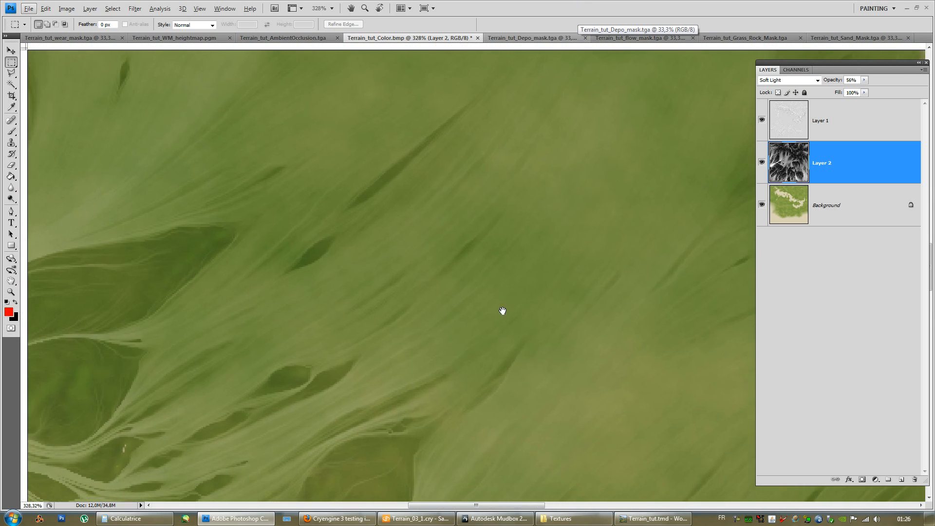
left_click_drag(400, 292, 425, 286)
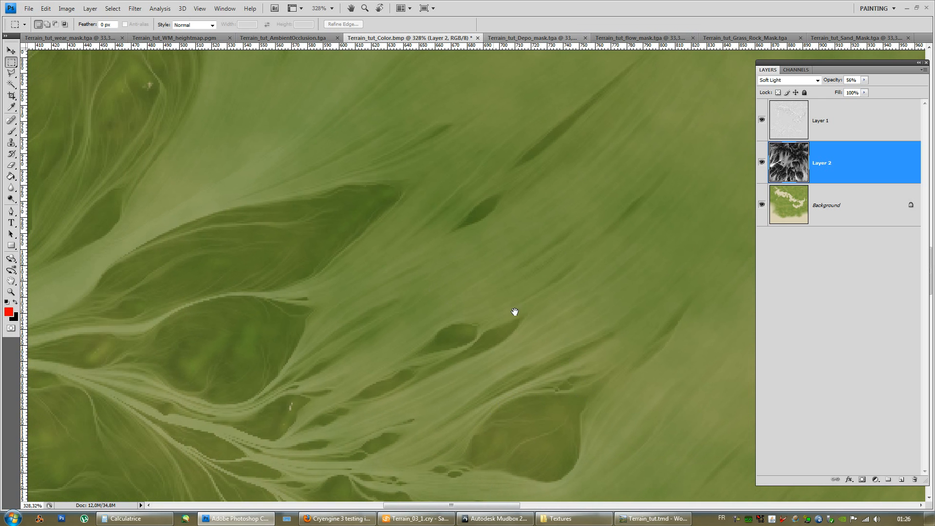
left_click_drag(482, 428, 436, 321)
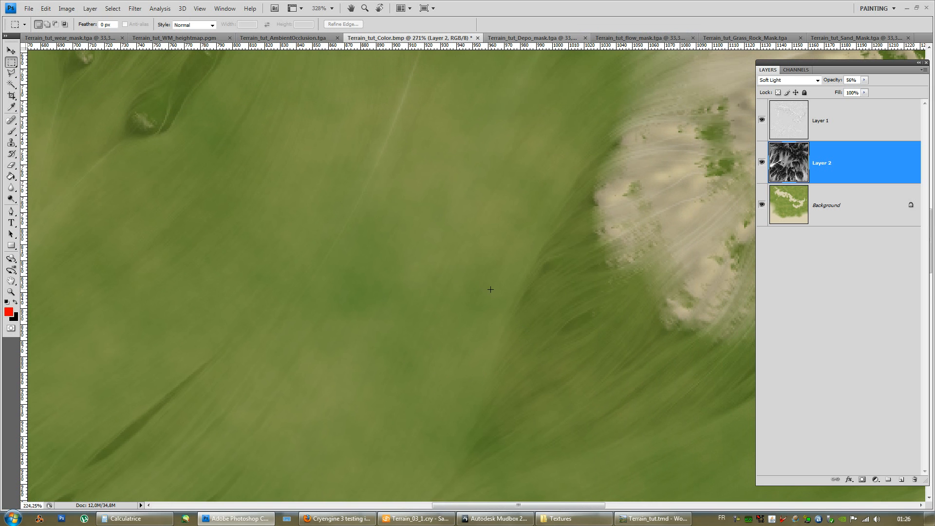
scroll(487, 289, "down", 15)
scroll(486, 289, "down", 5, "alt")
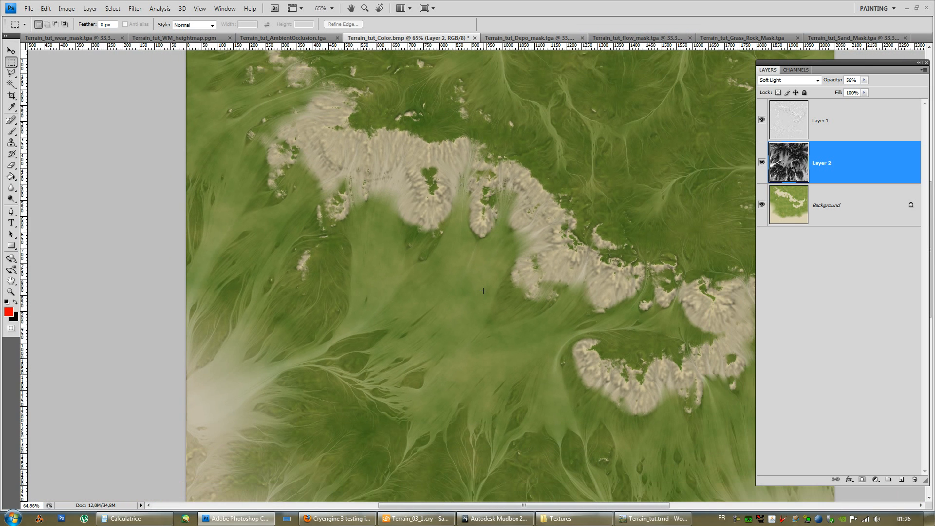
- Duplicate the flow layer (Layer 2) within the color map document
left_click(797, 172)
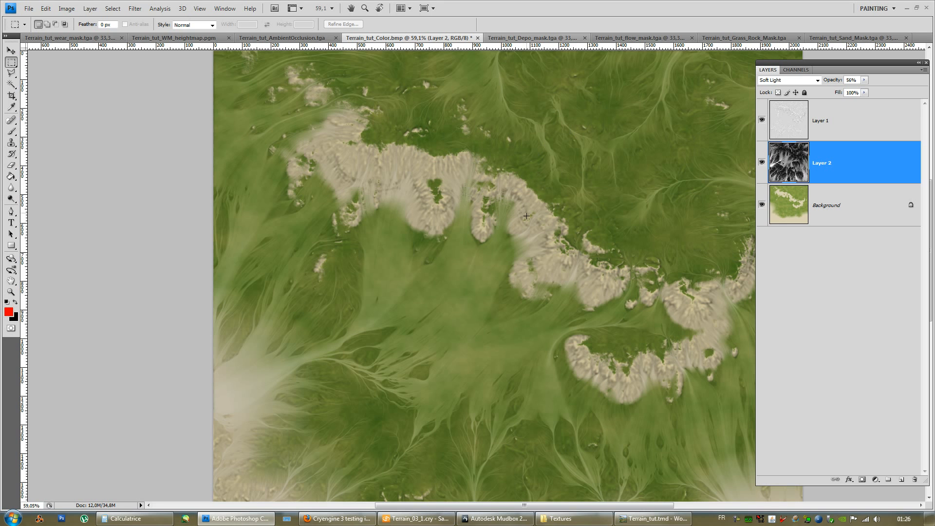
scroll(526, 219, "down", 3, "alt")
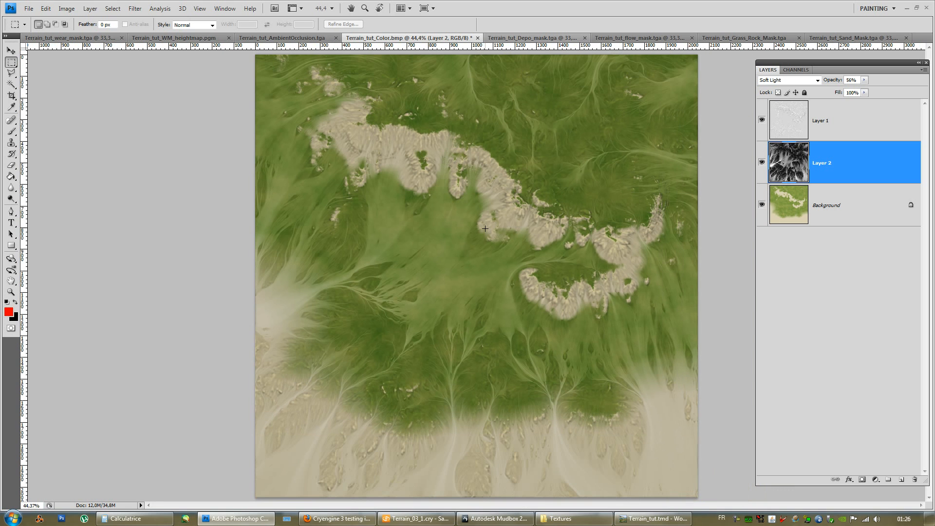
key("alt")
right_click(789, 165)
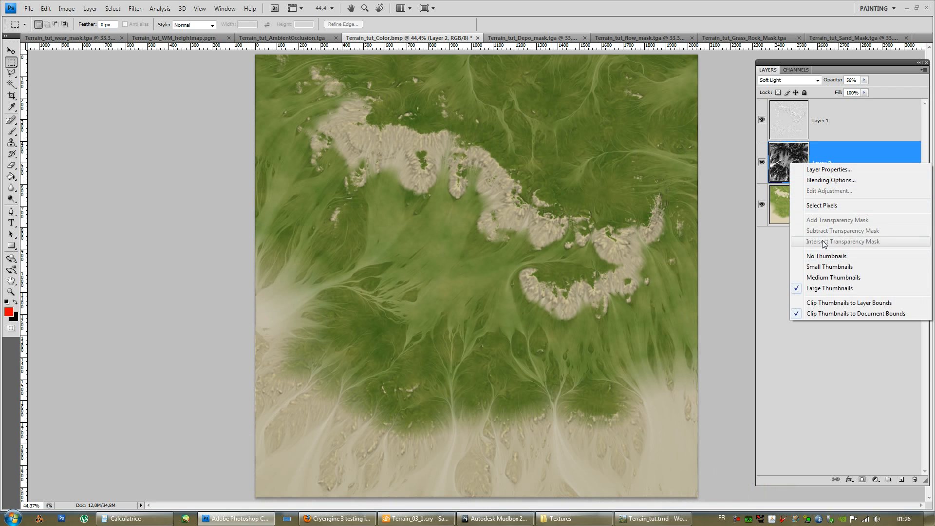
right_click(891, 147)
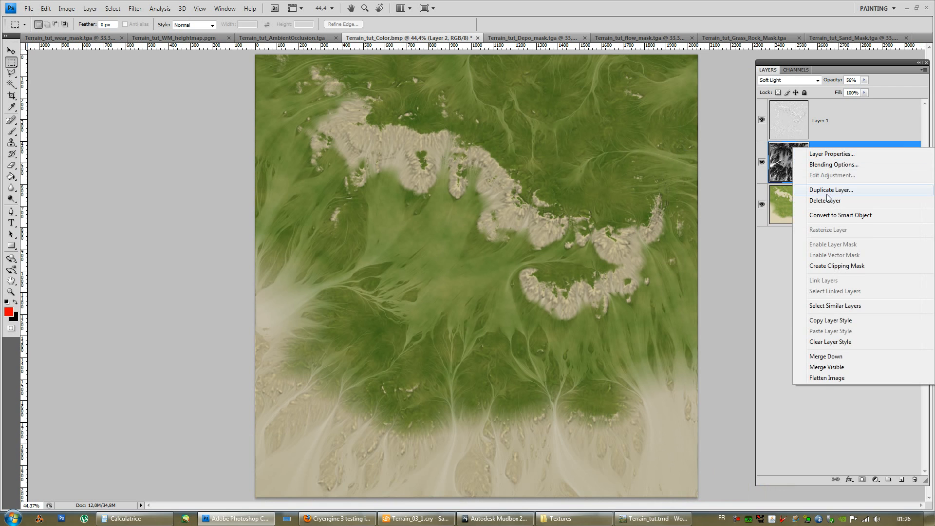
left_click(827, 191)
left_click(658, 220)
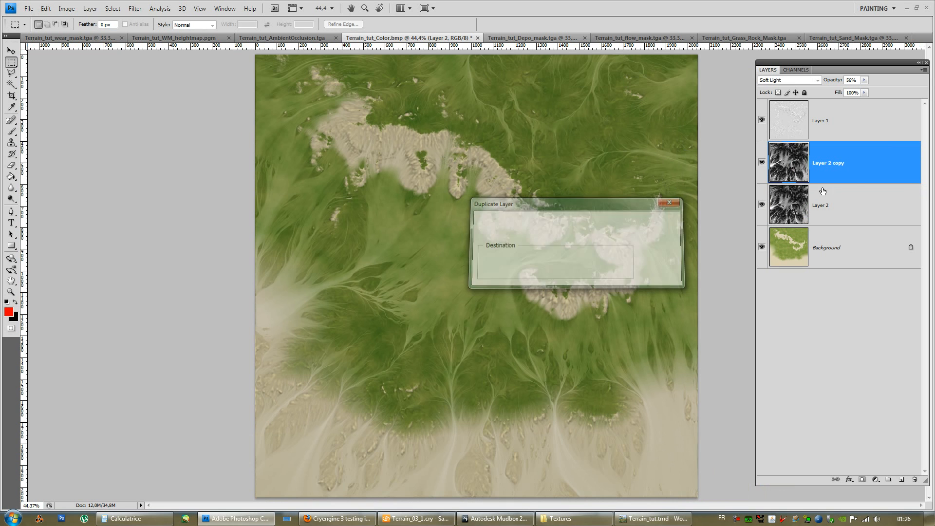
- Rename the ambient occlusion layer at the top of the stack as AO_WM
double_click(823, 121)
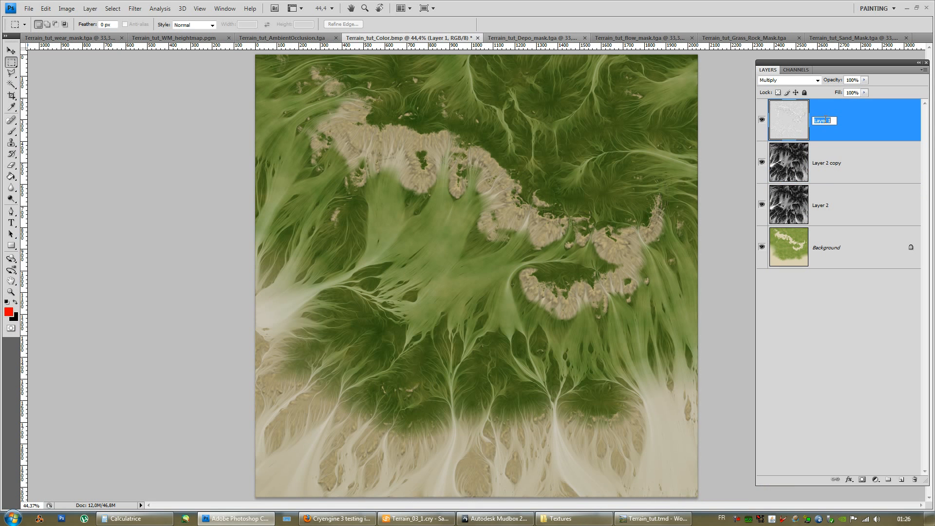
type("AO_WM")
key("Return")
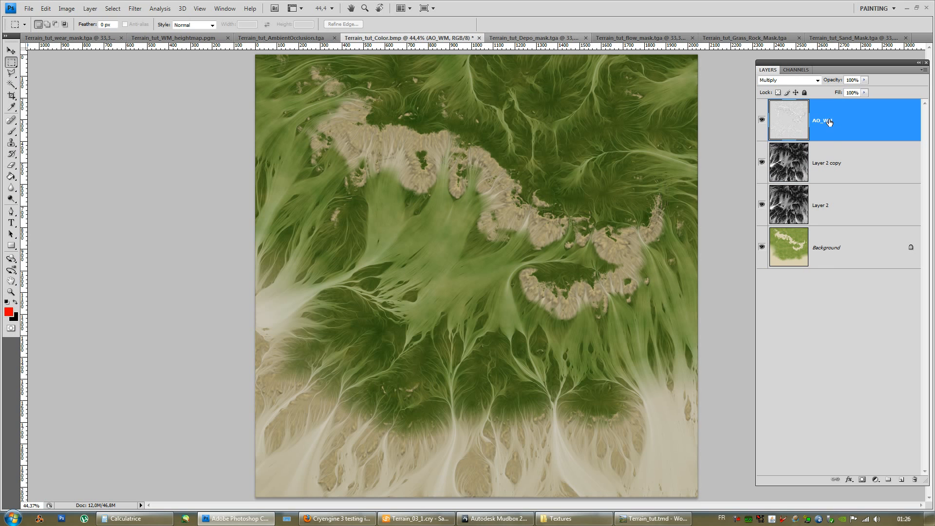
- Rename the upper flow layer as FLOW1 and the lower one as FLOW2
left_click(832, 164)
double_click(832, 166)
type("FLOW1")
key("Return")
left_click(825, 213)
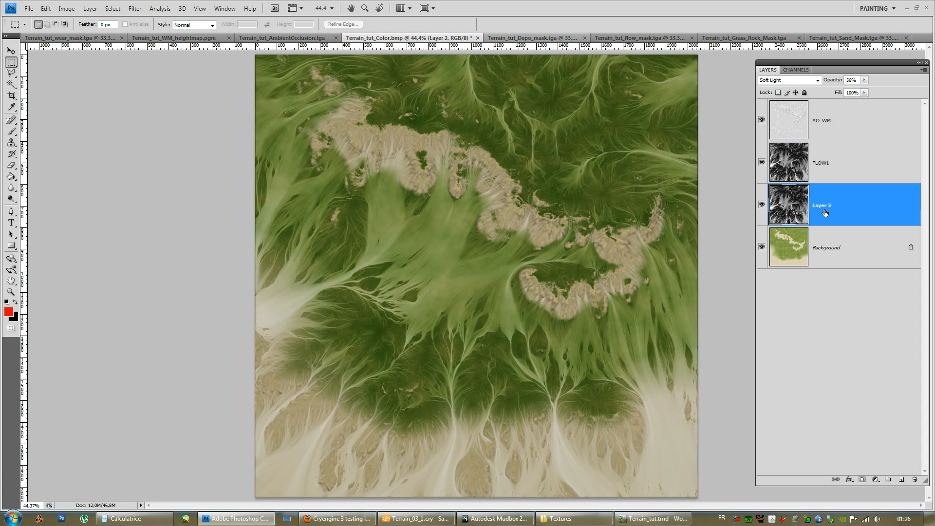
double_click(824, 212)
key("Escape")
double_click(830, 209)
type("FLOW2")
key("Return")
- Lower the opacity of the FLOW2 layer to 25%
left_click(832, 175)
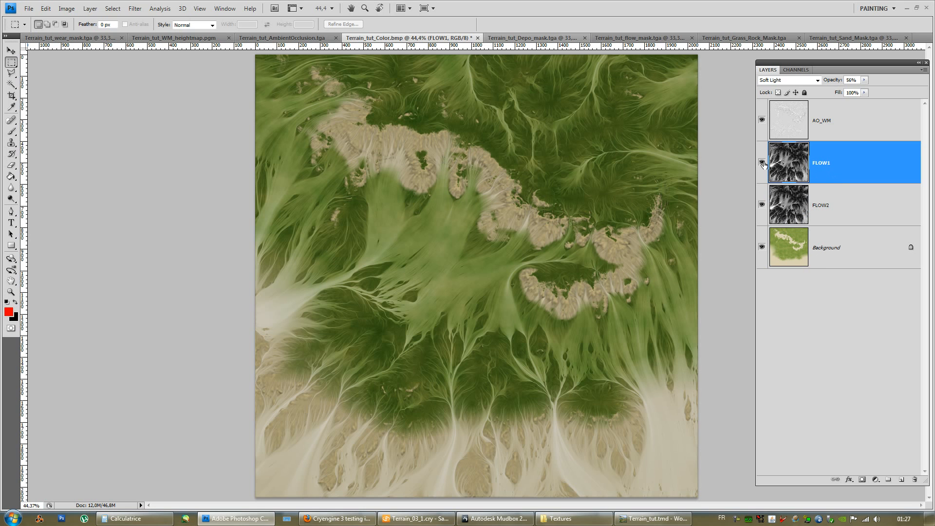
left_click(820, 198)
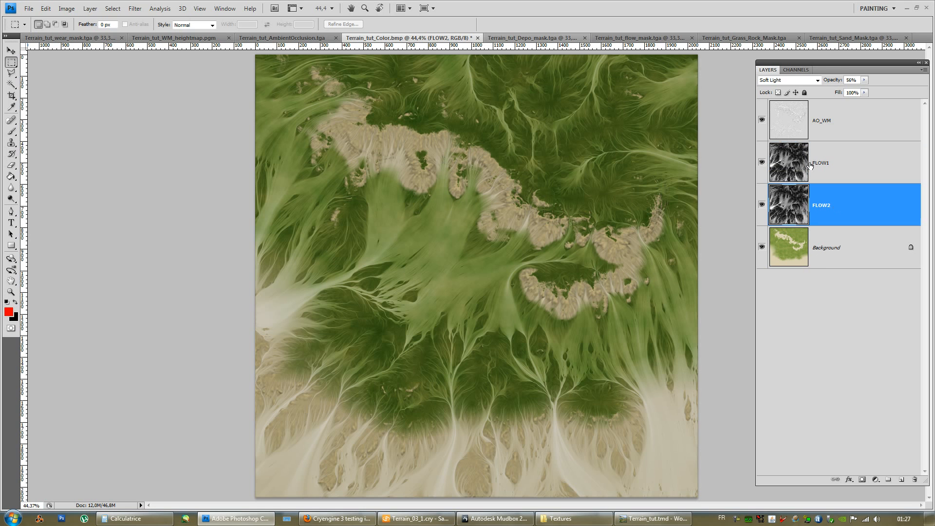
left_click(864, 81)
left_click_drag(856, 90, 854, 90)
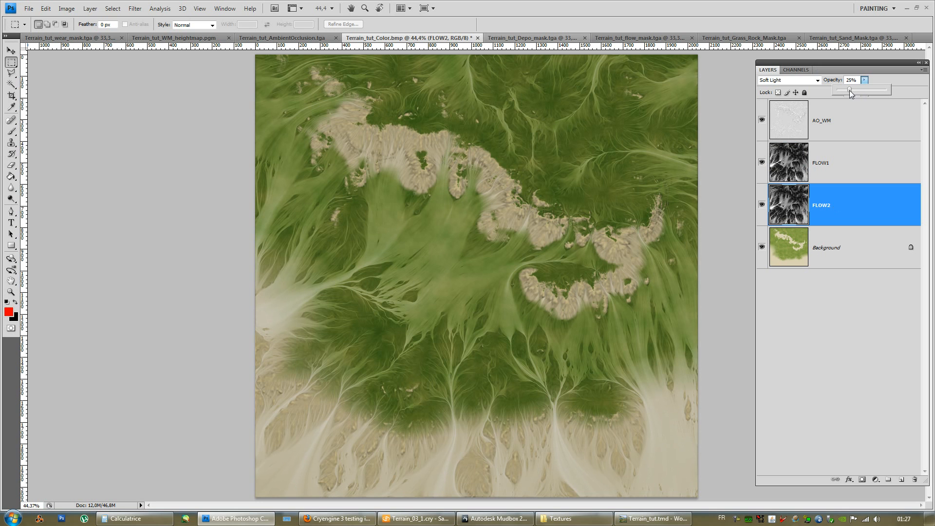
- Apply a Gaussian Blur with a radius of 3.9 pixels to the FLOW1 layer
left_click(841, 164)
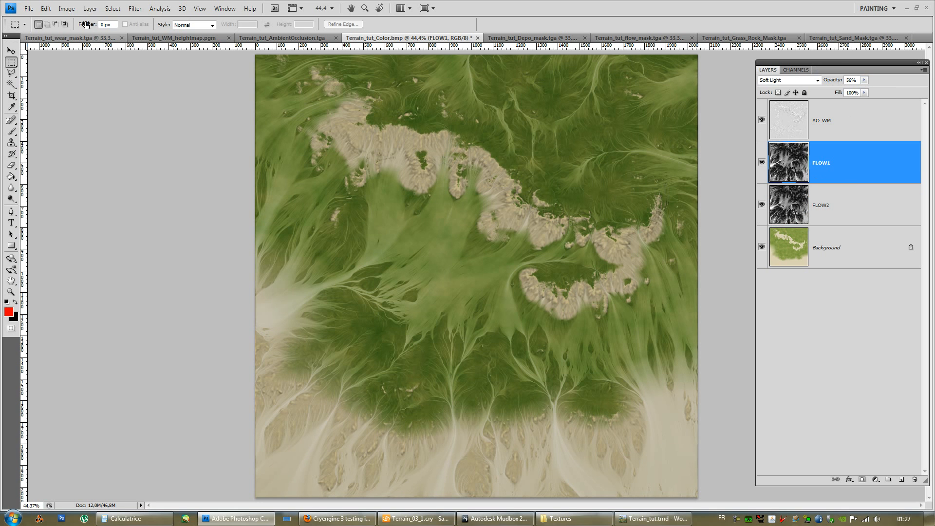
left_click(134, 9)
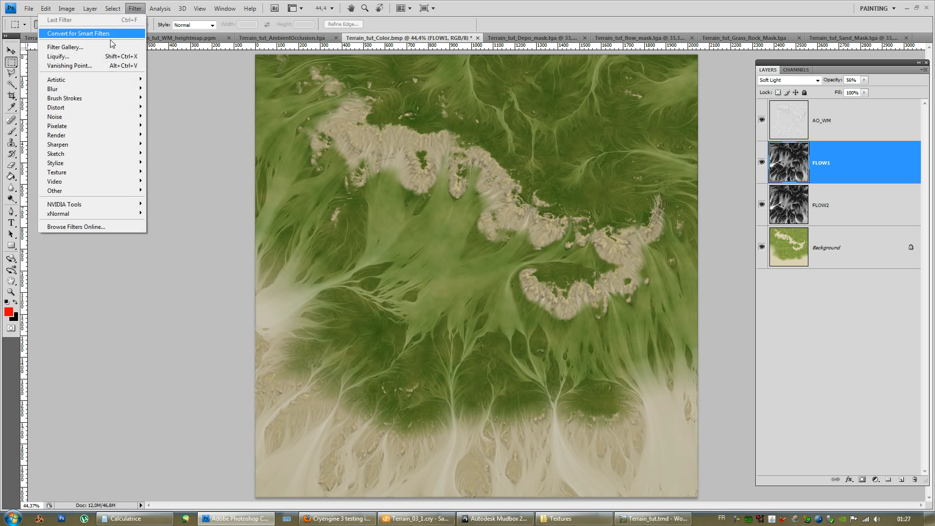
mouse_move(92, 88)
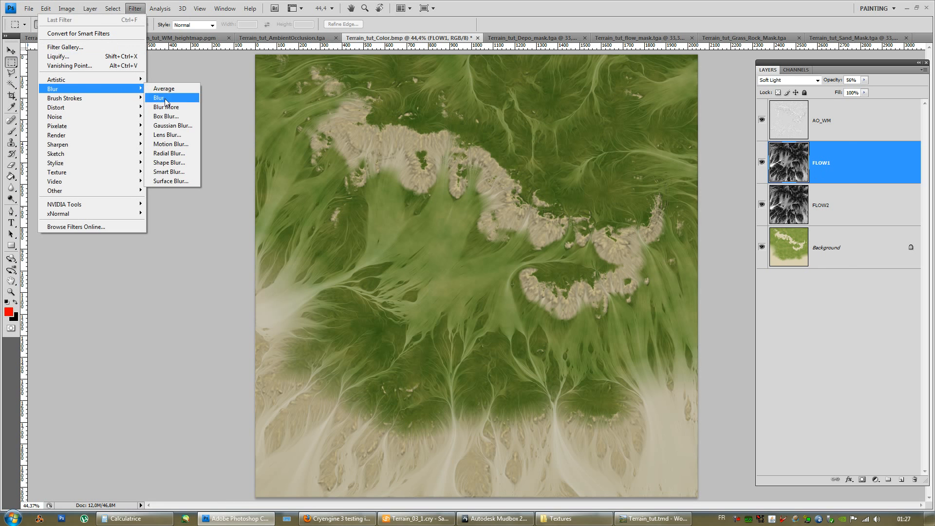
left_click(173, 125)
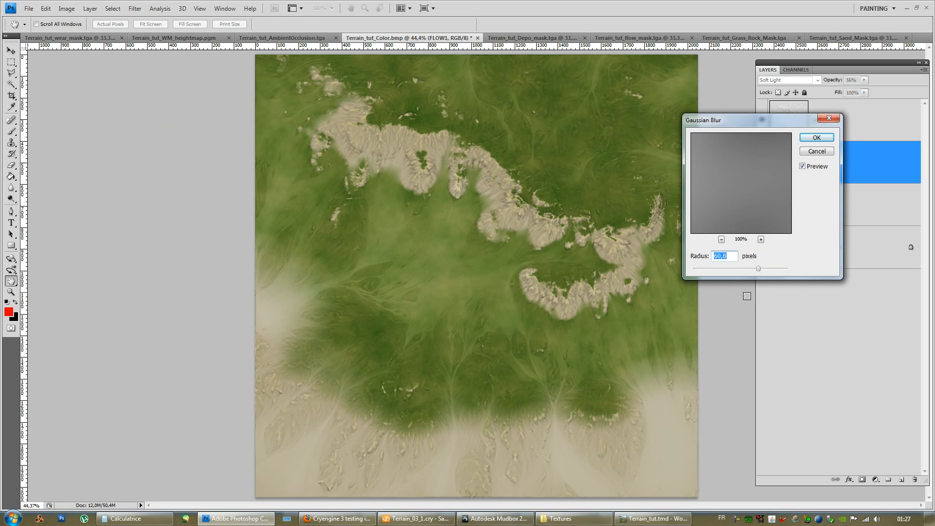
left_click_drag(758, 268, 724, 270)
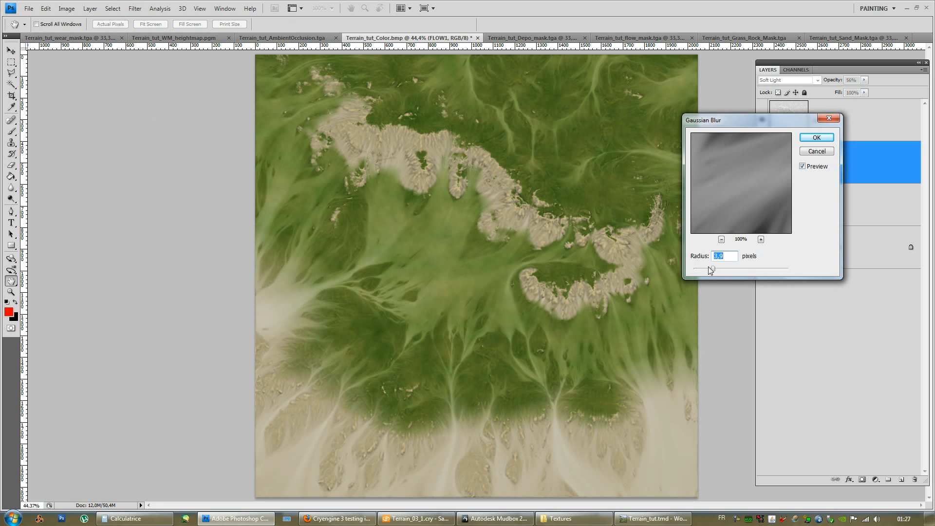
left_click(816, 137)
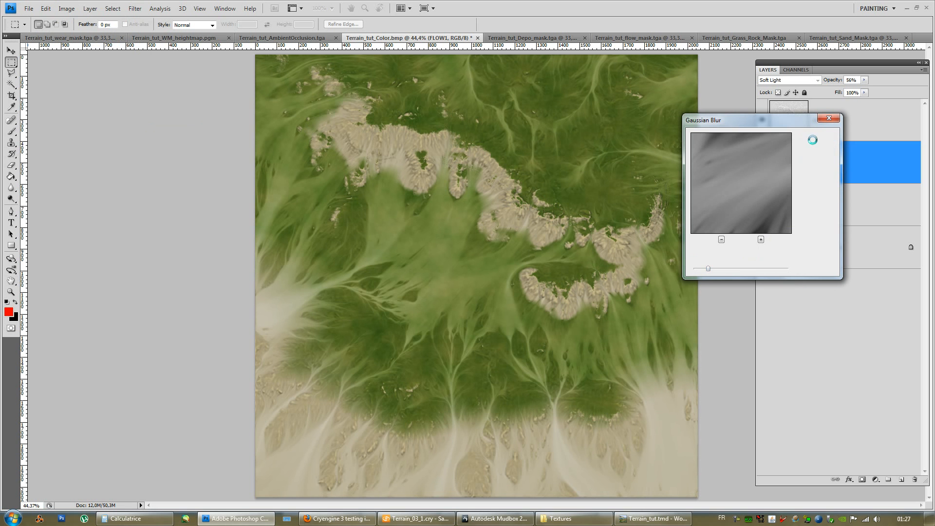
- Invert the colors of the FLOW1 and FLOW2 layers
key("m")
key("ctrl+plus")
scroll(412, 323, "up", 5, "alt")
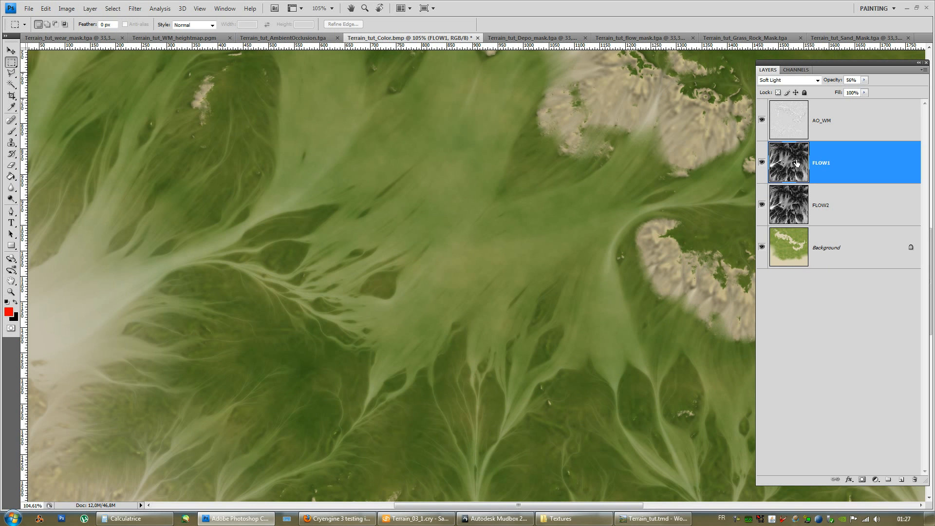
key("ctrl+i")
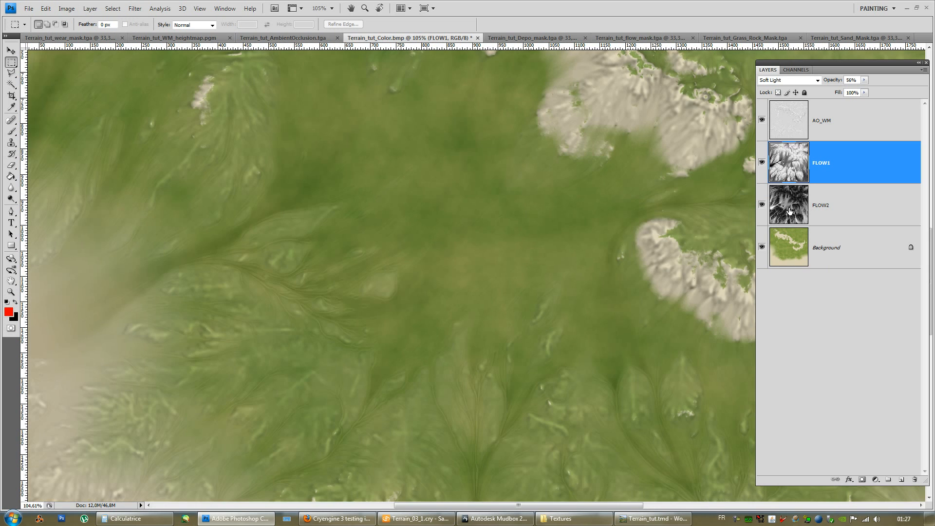
left_click(791, 207)
key("ctrl+i")
scroll(490, 244, "down", 6, "alt")
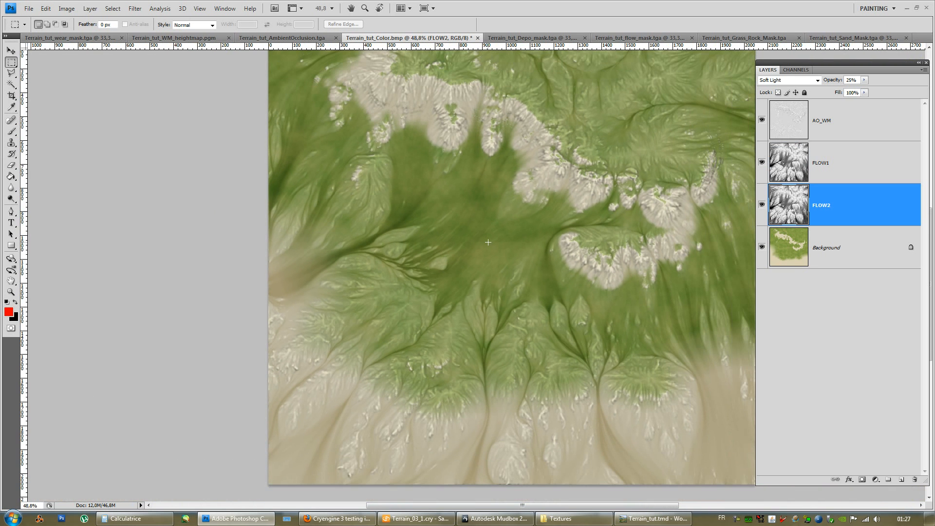
scroll(563, 165, "down", 2, "alt")
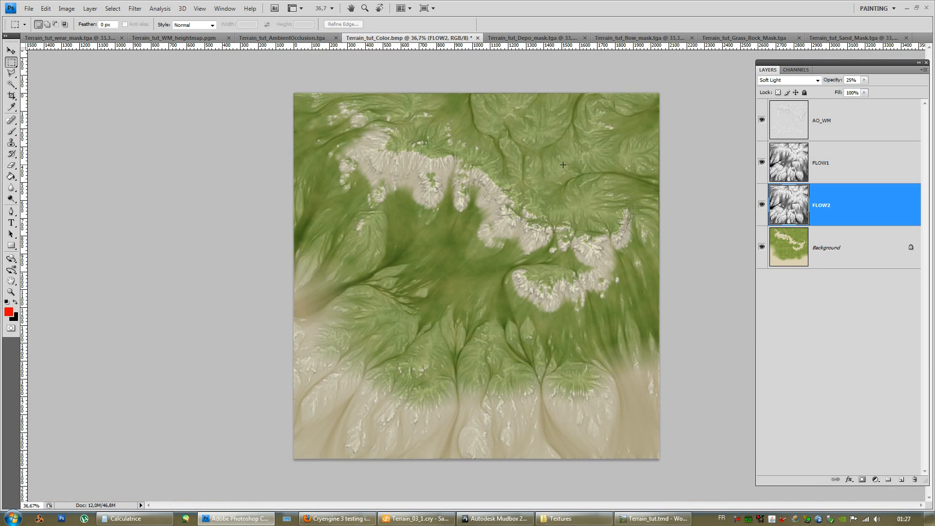
scroll(563, 165, "up", 1, "alt")
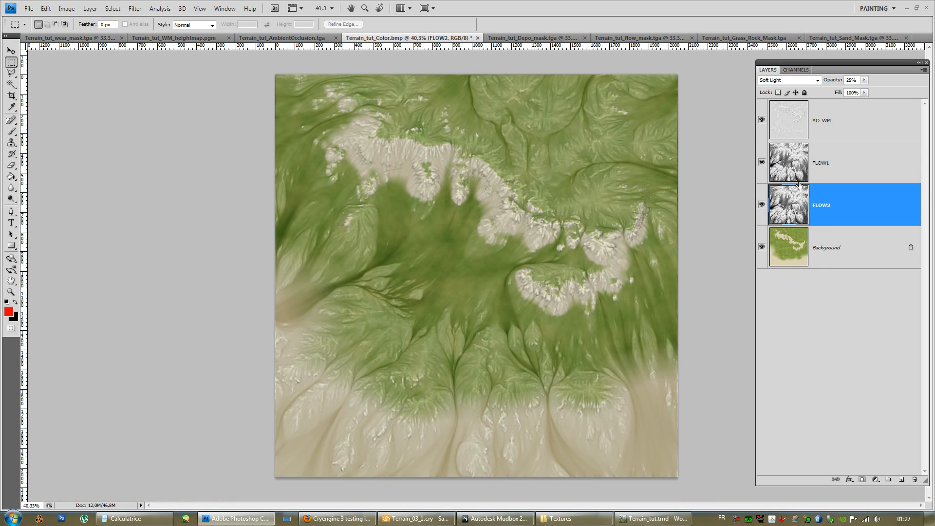
- Try the Lighten and Screen blend modes on the FLOW1 layer
left_click(792, 165)
left_click(775, 81)
left_click(775, 81)
left_click(775, 81)
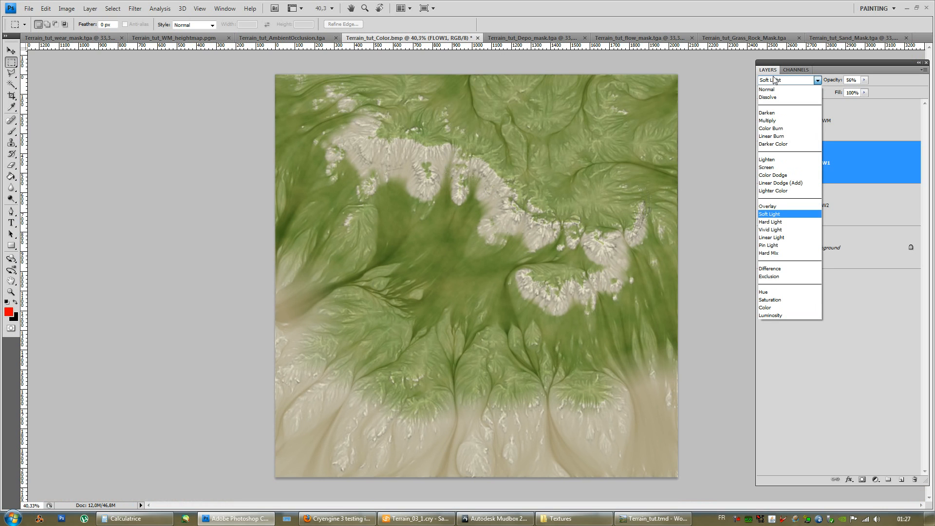
left_click(774, 160)
key("Down")
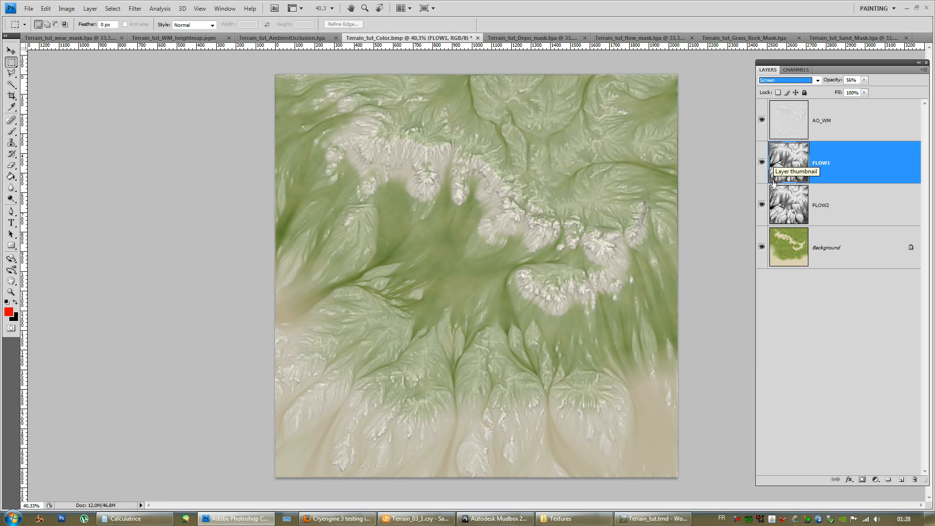
- Hide the FLOW2 layer and preview FLOW1's further blend modes, including Overlay, Soft Light, Vivid Light and Difference, through Saturation
left_click(761, 204)
left_click(784, 80)
left_click(782, 173)
key("Down")
key("Down")
key("Down")
key("Down")
key("Down")
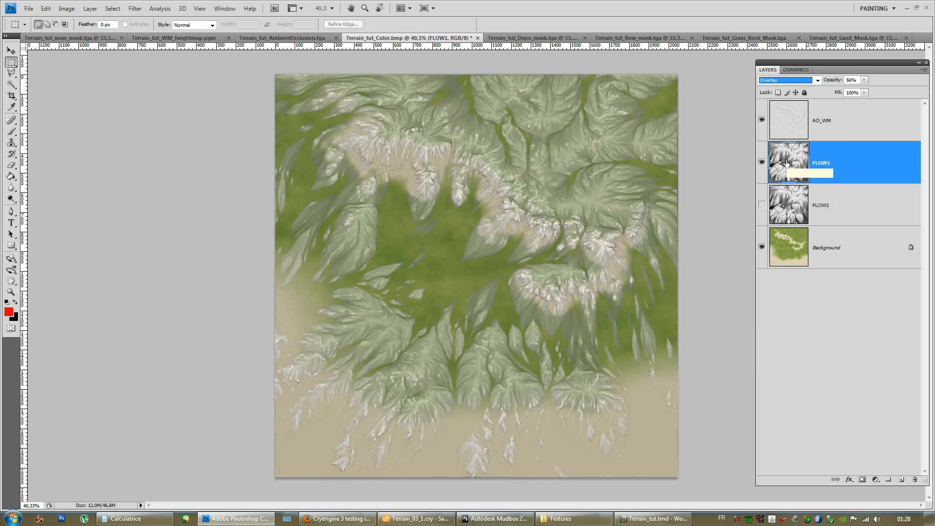
key("Up")
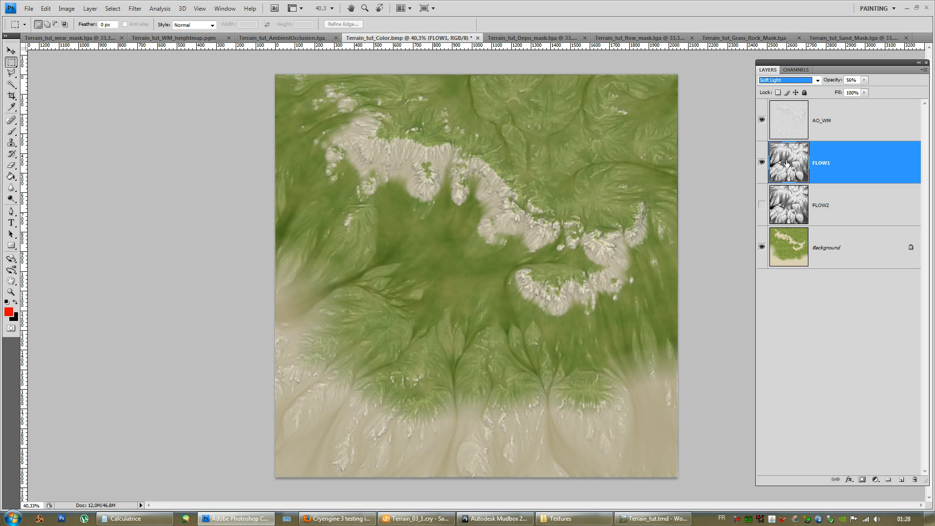
key("Down")
key("Down")
key("Down")
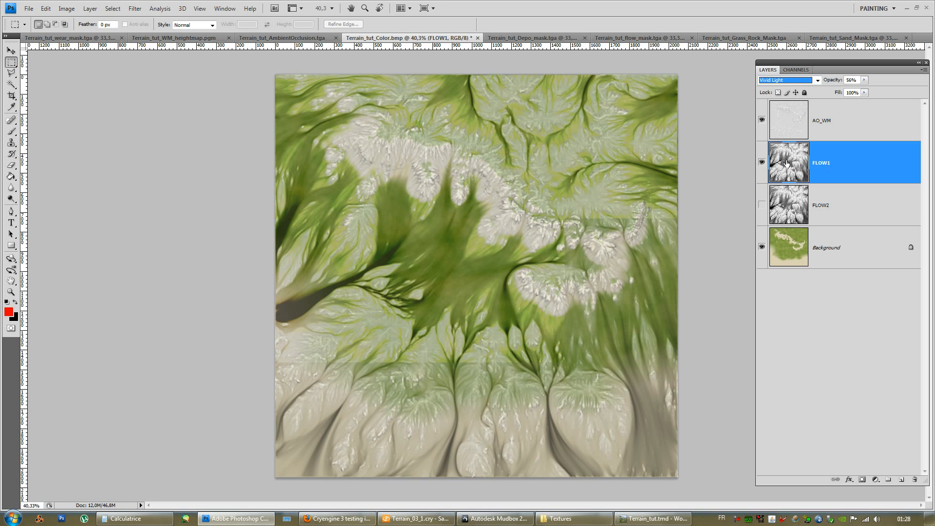
key("Down")
key("Down")
key("Down")
key("Down")
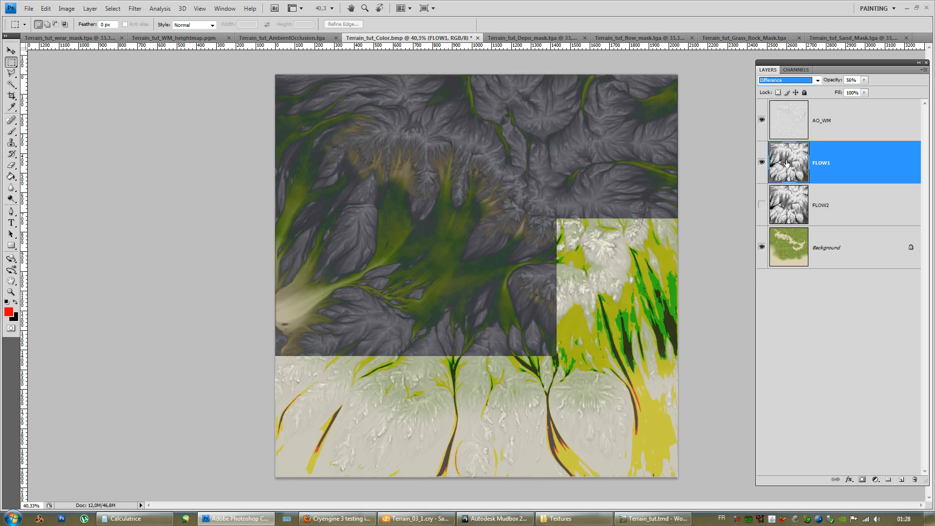
key("Down")
key("Down")
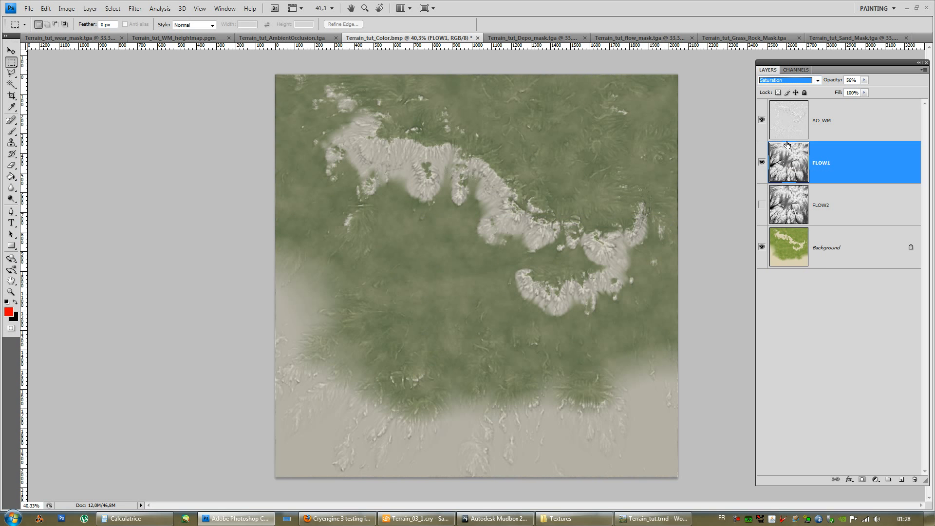
- Set the FLOW1 layer's blend mode to Multiply and its opacity to 22%
left_click(788, 79)
left_click(783, 114)
key("Down")
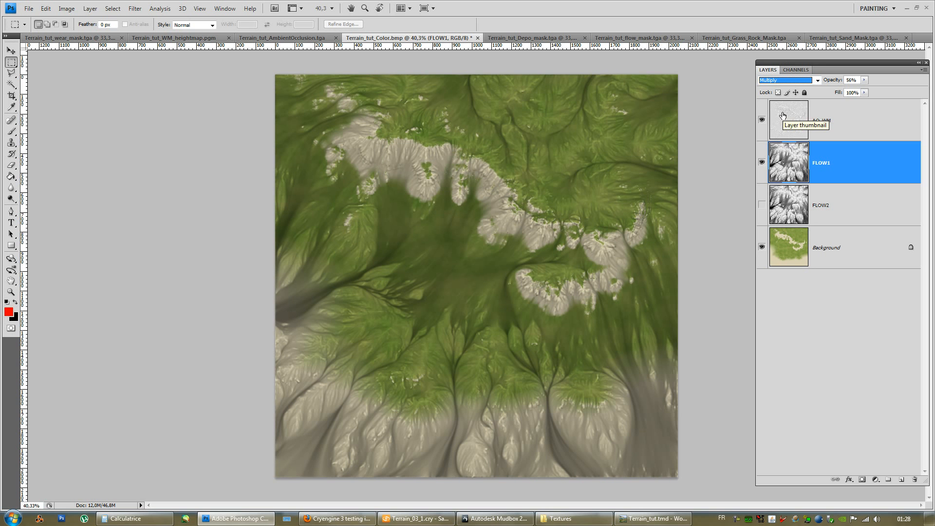
left_click(865, 80)
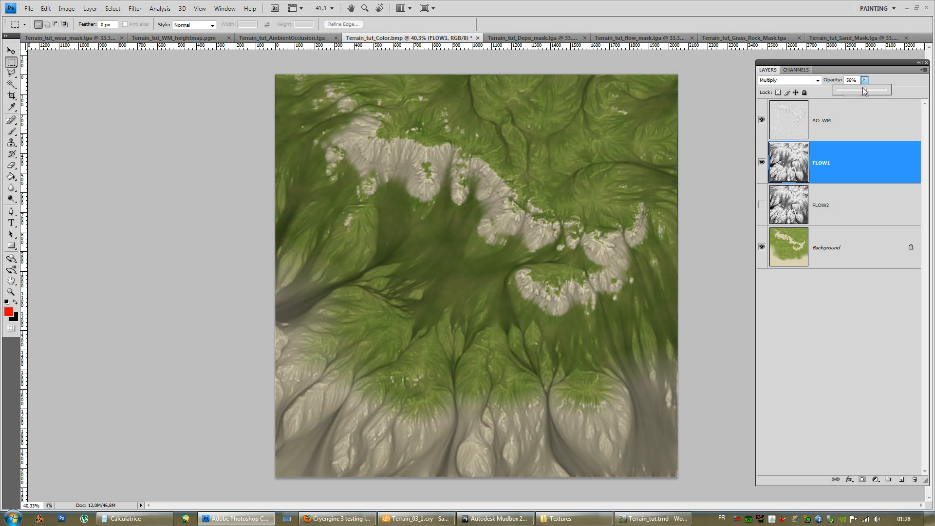
left_click_drag(849, 89, 849, 89)
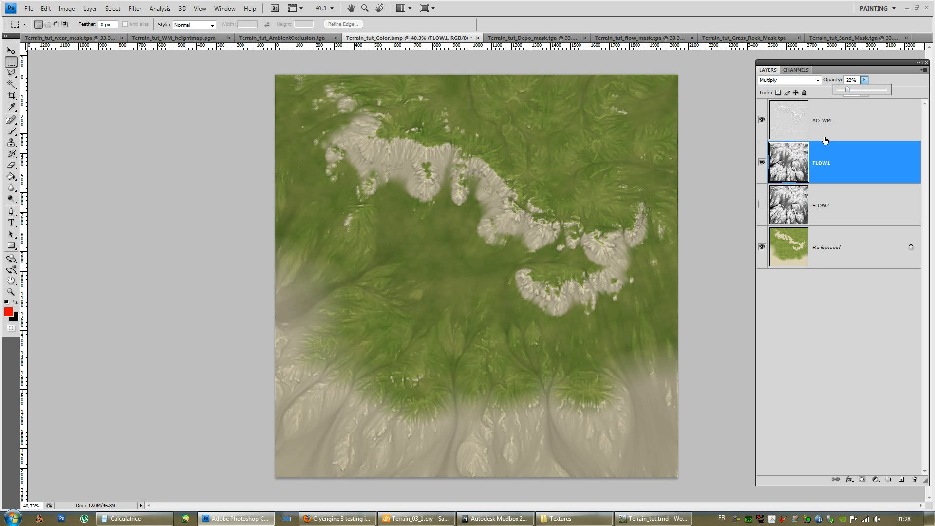
- Show the FLOW2 layer again and invert its colors
left_click(762, 205)
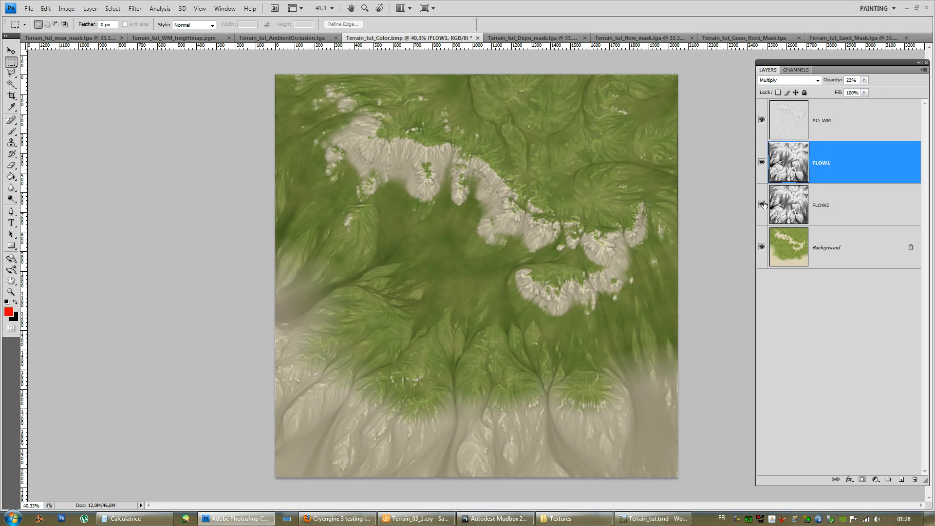
left_click(786, 203)
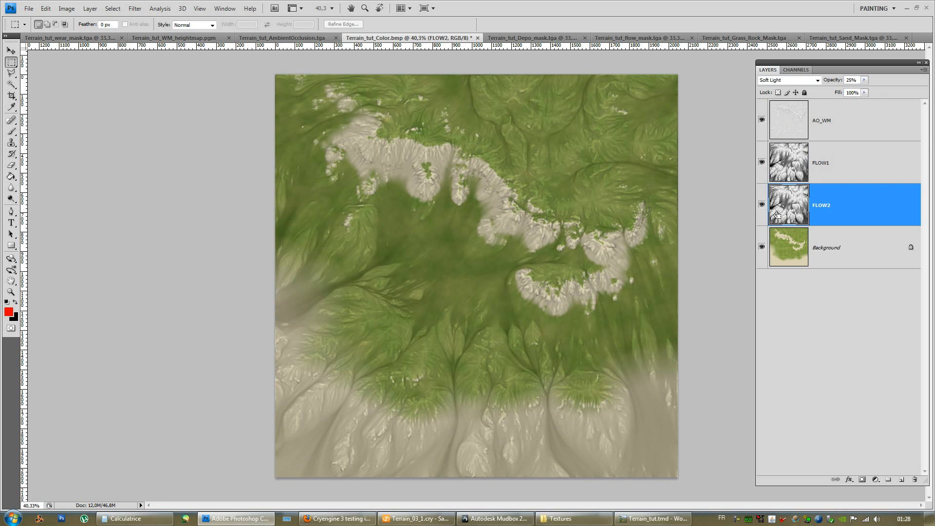
key("ctrl+i")
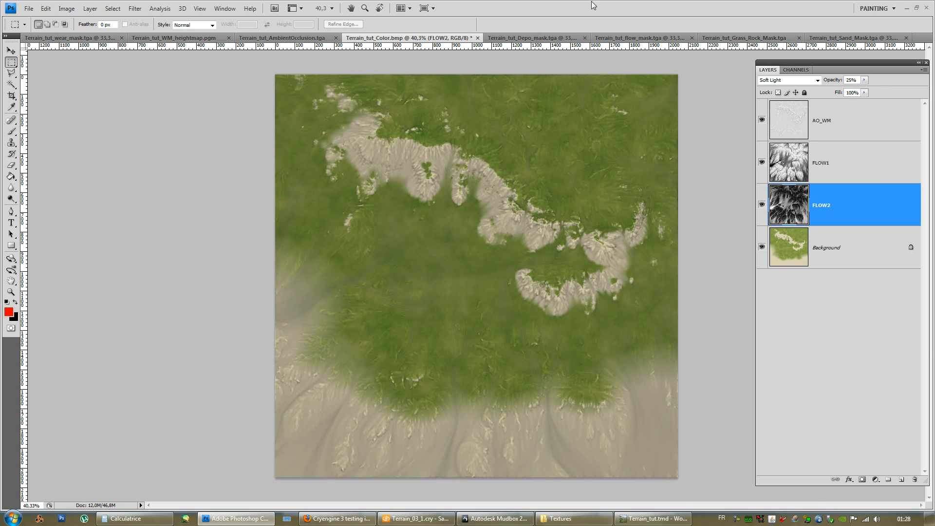
scroll(426, 356, "up", 5, "alt")
scroll(426, 356, "up", 5, "alt")
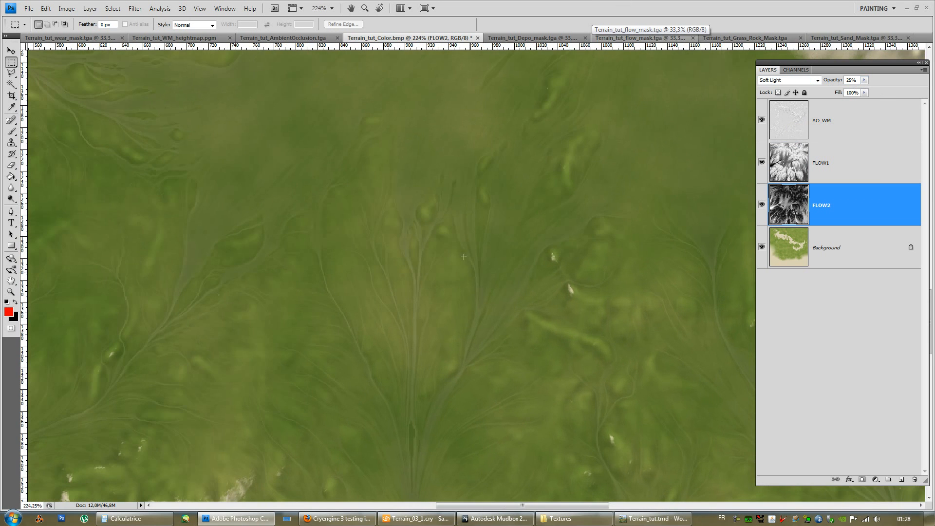
scroll(455, 219, "up", 4, "alt")
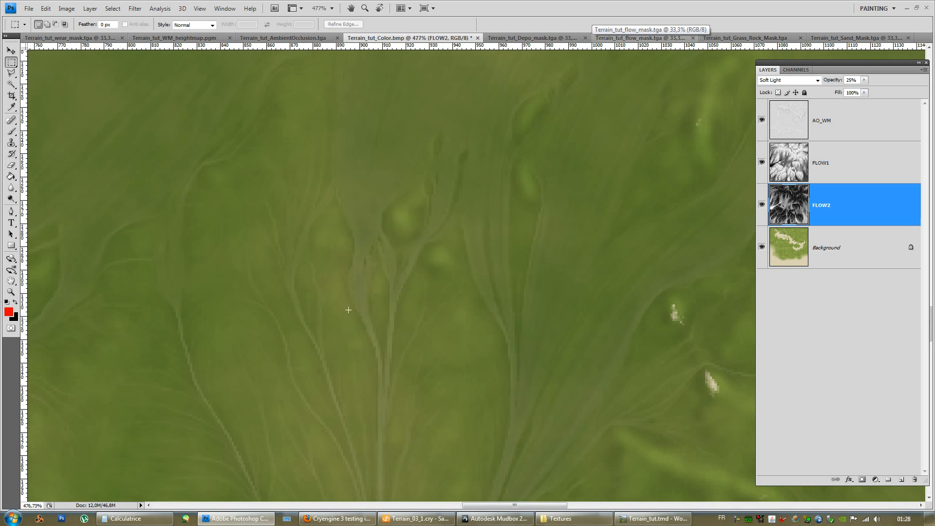
scroll(484, 354, "down", 8, "alt")
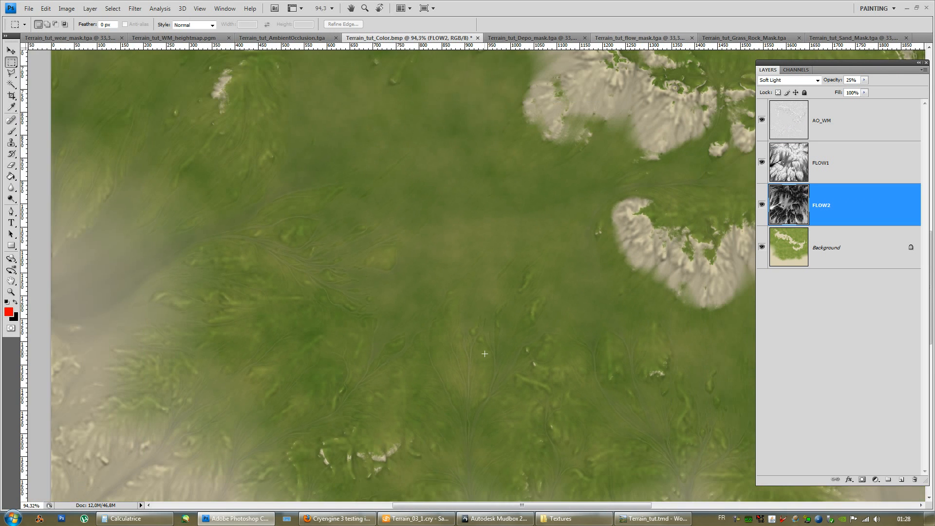
- Examine the flow line detail and the rocky ridges of the terrain colour map close up and from farther out
scroll(355, 232, "up", 5, "alt")
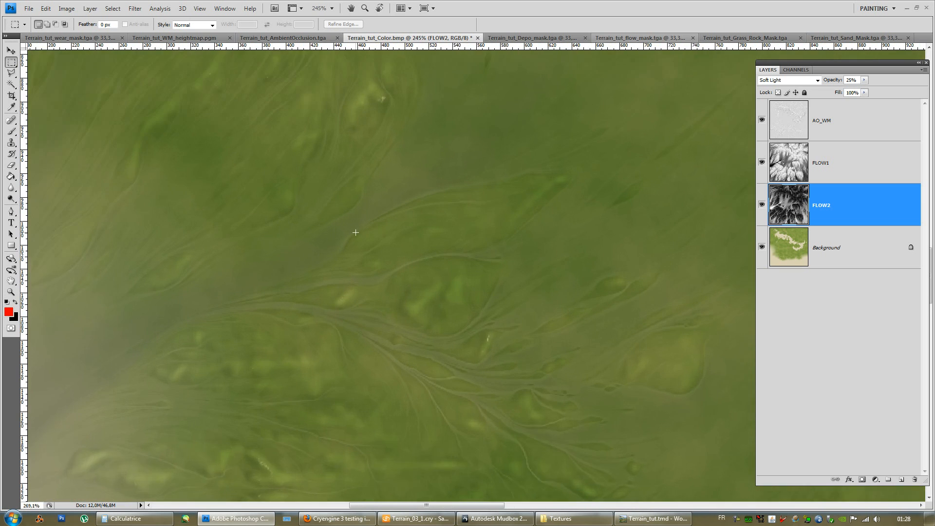
scroll(356, 232, "up", 4, "alt")
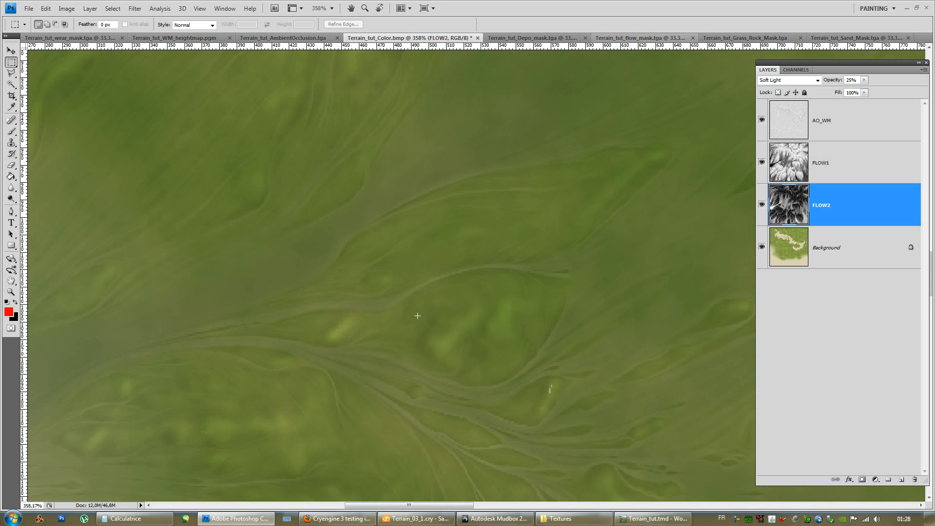
scroll(414, 315, "down", 6, "alt")
left_click_drag(477, 315, 313, 340)
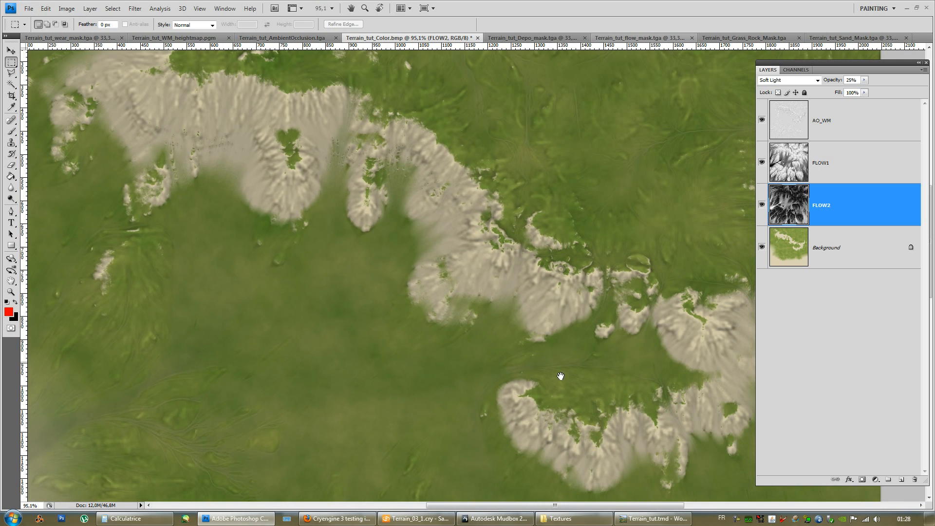
key("alt")
left_click_drag(385, 243, 467, 327)
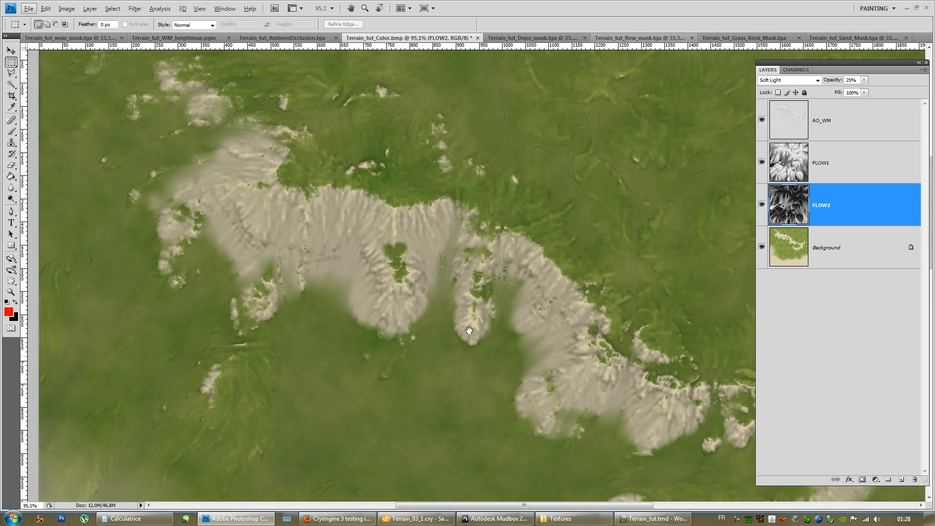
scroll(472, 314, "down", 2, "alt")
scroll(527, 305, "down", 1, "alt")
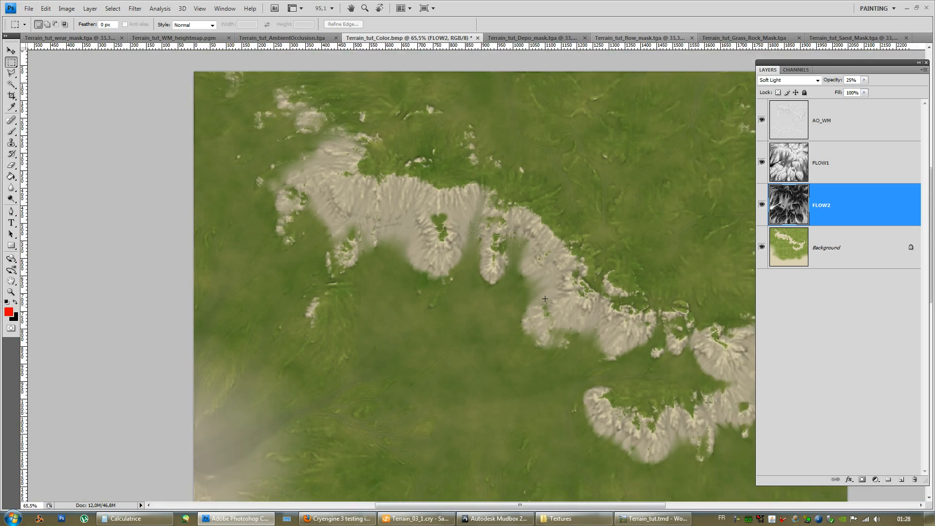
- Invert the FLOW1 layer and set its blend mode to Soft Light
left_click(793, 155)
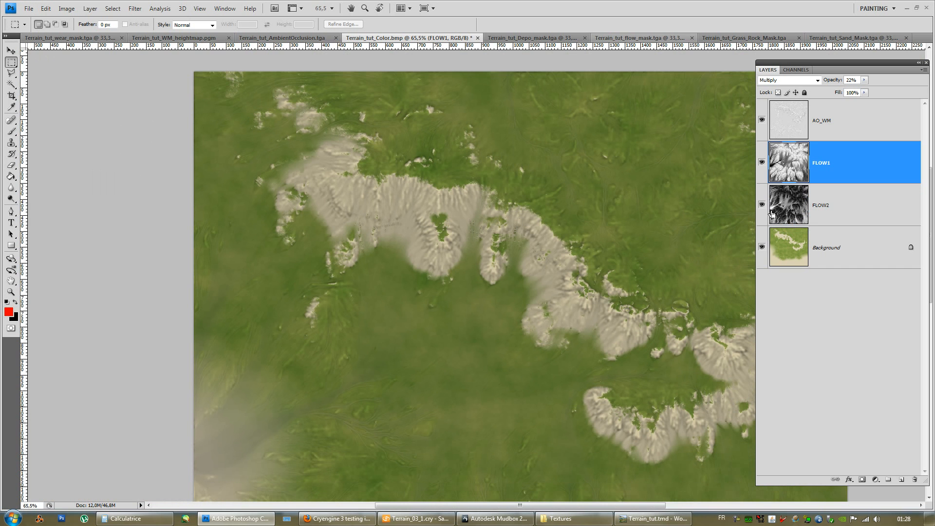
key("ctrl+i")
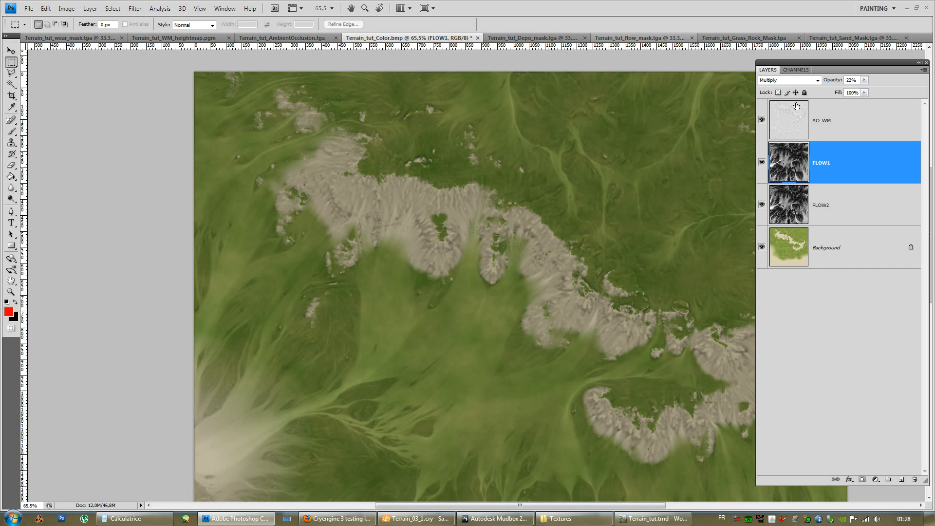
left_click(794, 81)
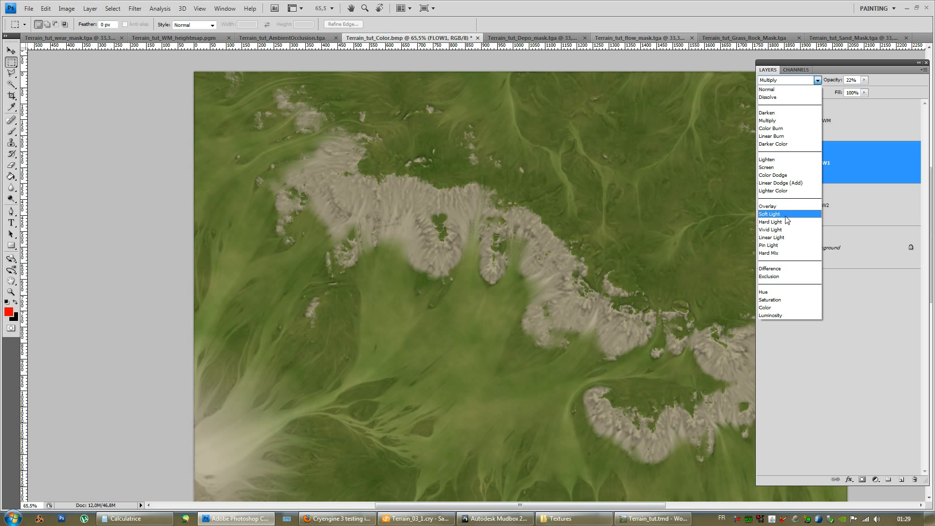
left_click(786, 220)
left_click_drag(546, 327, 514, 223)
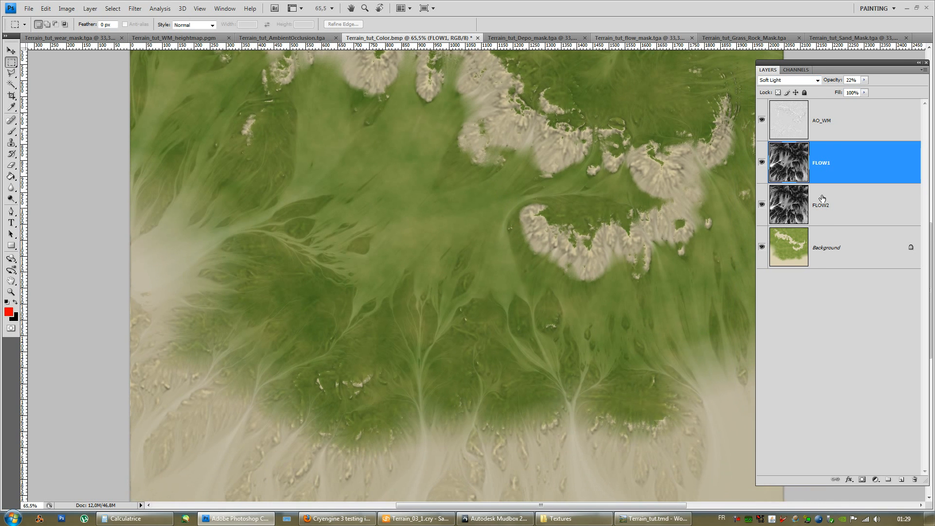
- Set the opacity of the FLOW1 layer to about 21%
left_click(822, 199)
left_click(822, 182)
left_click(864, 80)
left_click_drag(871, 95, 857, 96)
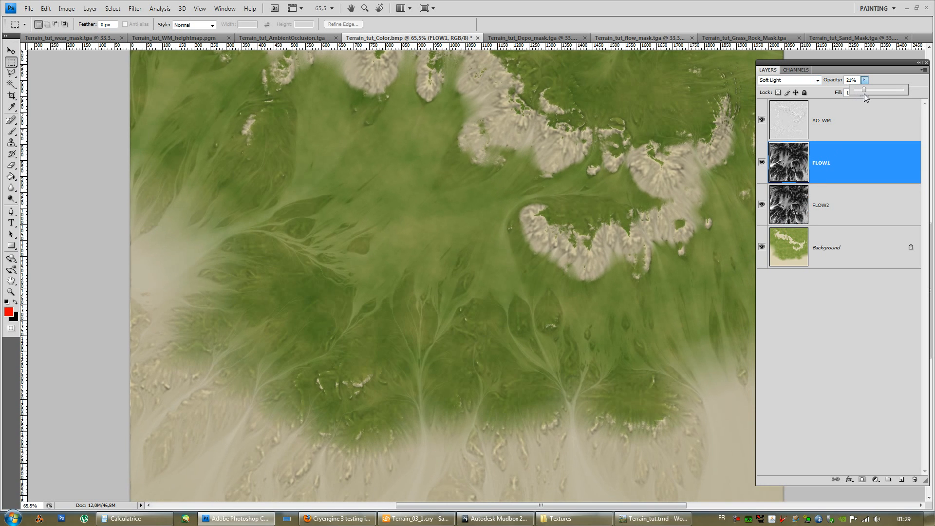
left_click_drag(864, 96, 865, 97)
- Adjust the opacity of the FLOW2 layer and leave no layer selected
left_click(847, 205)
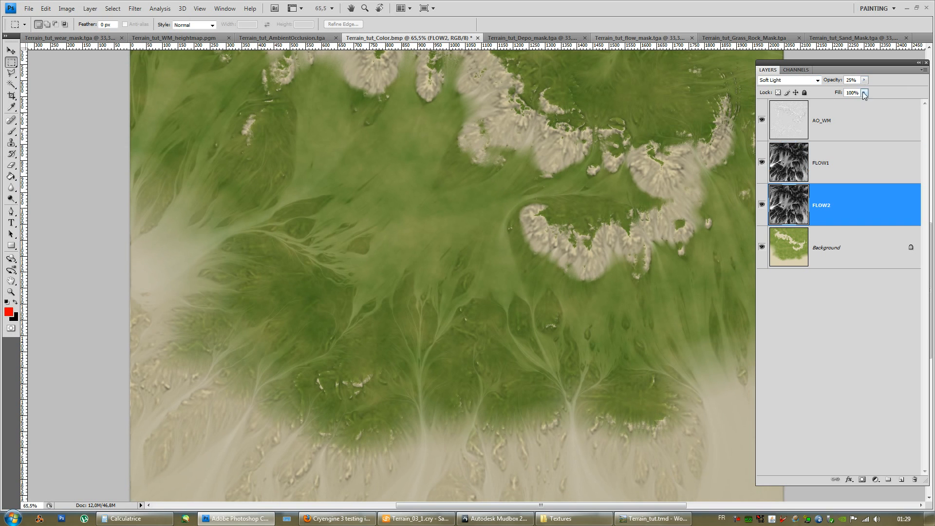
left_click(864, 80)
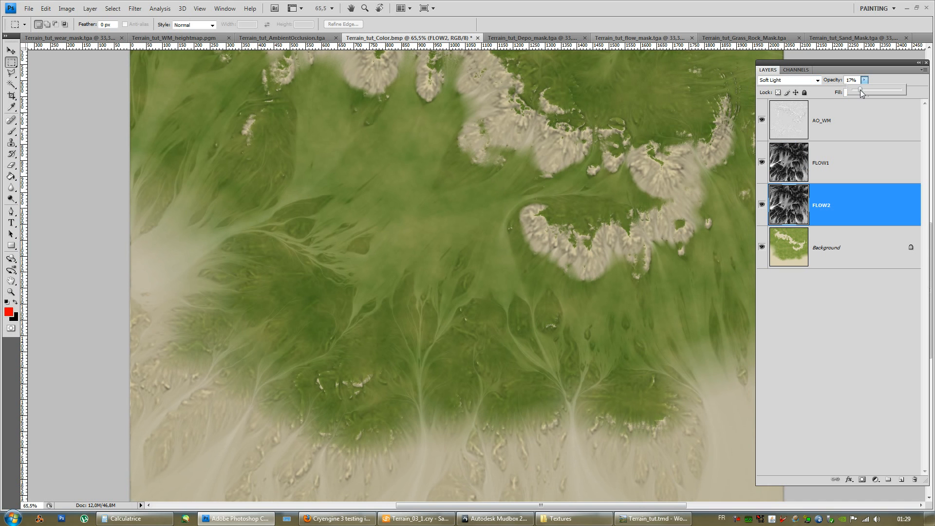
left_click_drag(869, 90, 878, 92)
left_click(872, 309)
scroll(550, 274, "down", 3, "alt")
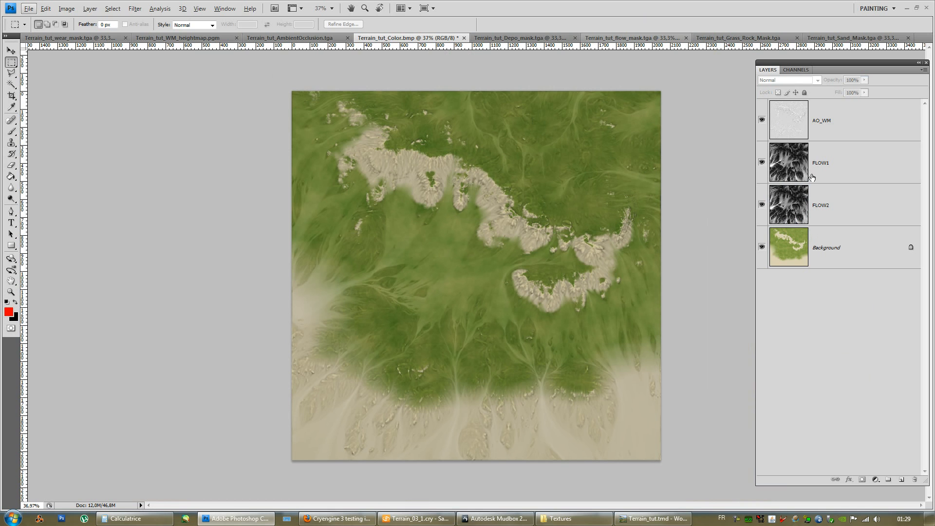
- Copy the entire image of Terrain_tut_Depo_mask.tga and return to Terrain_tut_Color.bmp
left_click(505, 38)
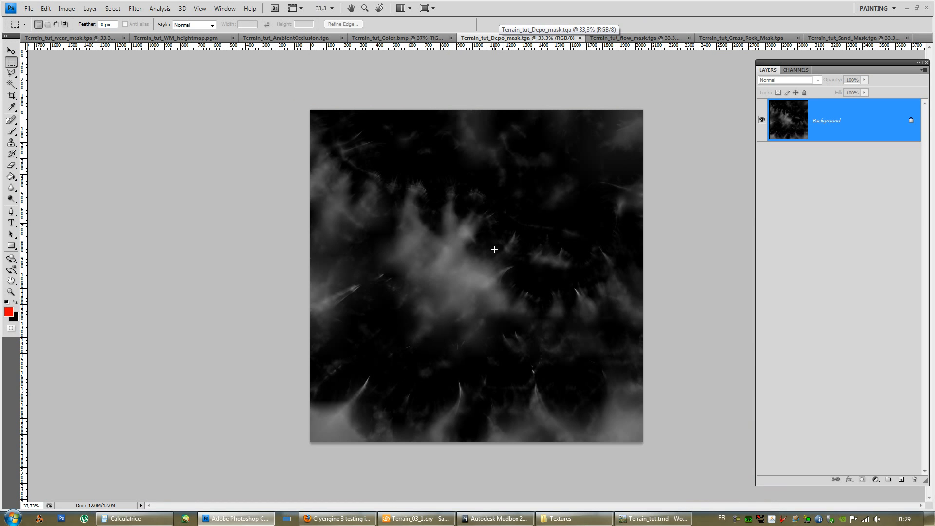
key("ctrl+a")
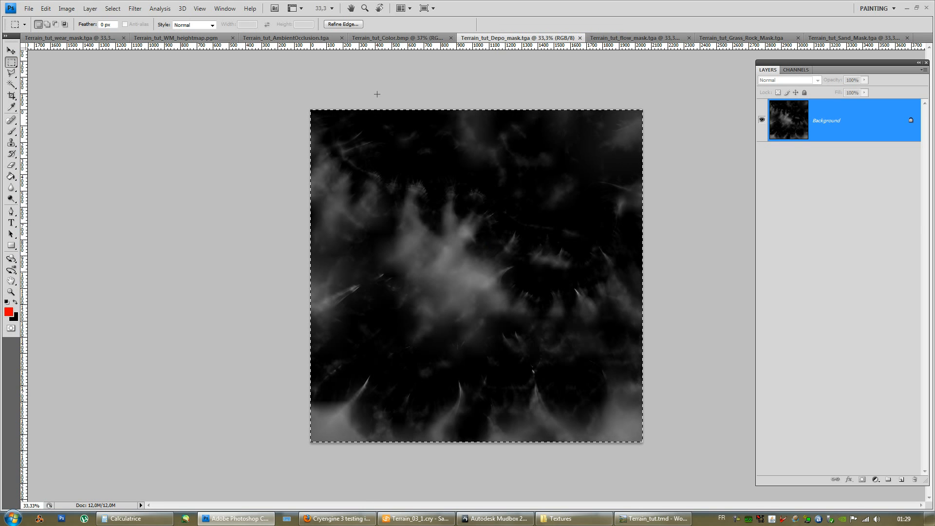
left_click(376, 39)
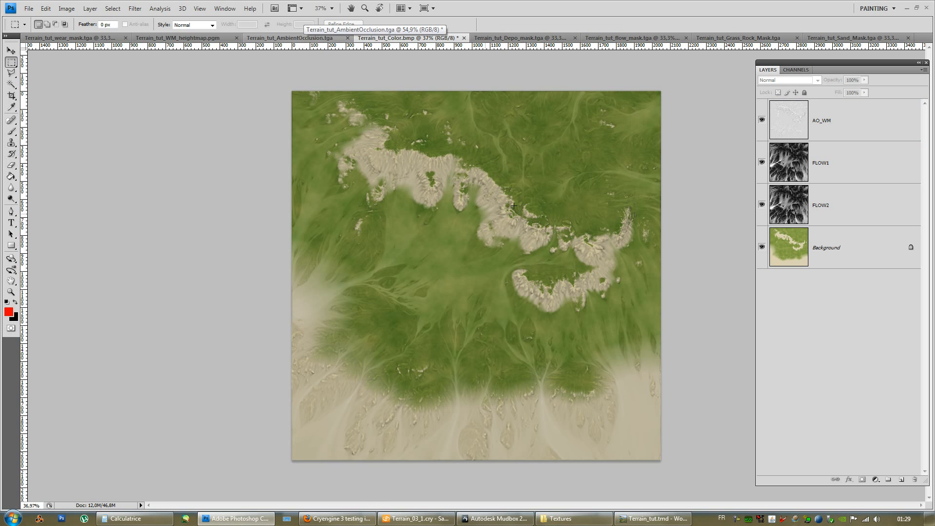
- Add a Hue/Saturation adjustment layer directly above the Background layer
left_click(867, 260)
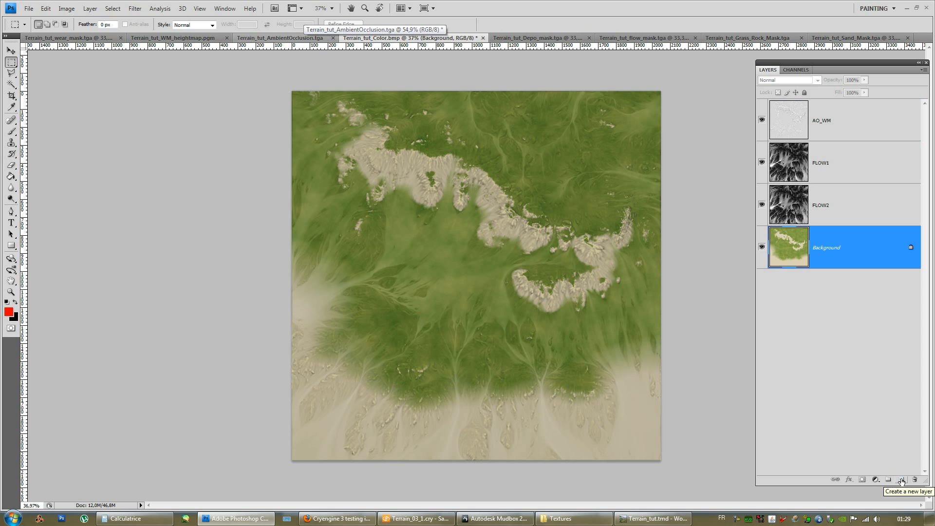
left_click(875, 480)
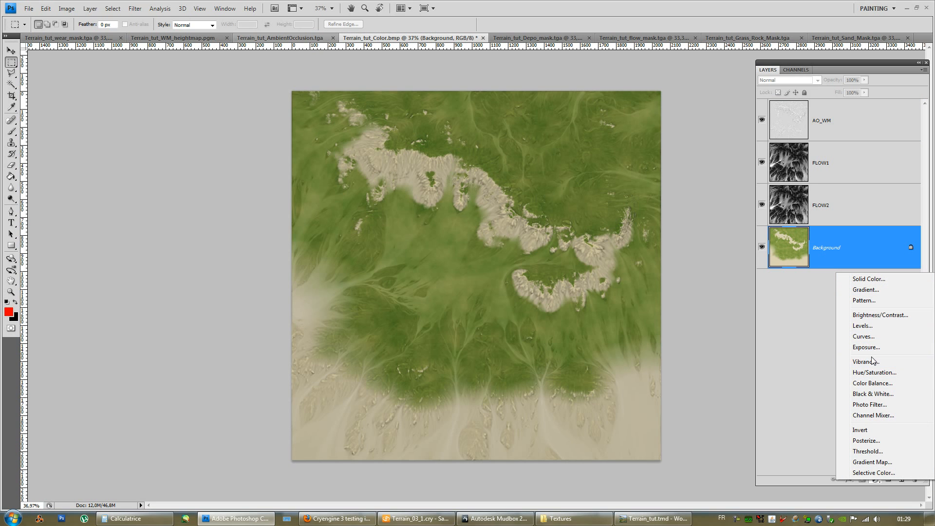
left_click(870, 373)
left_click_drag(779, 104, 720, 195)
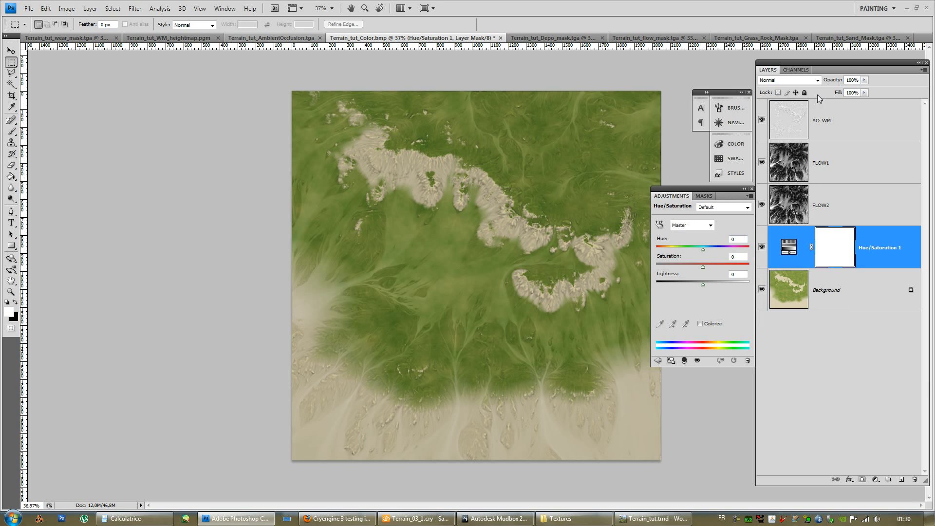
- Delete the Alpha 1 channel from the colour map
left_click(796, 69)
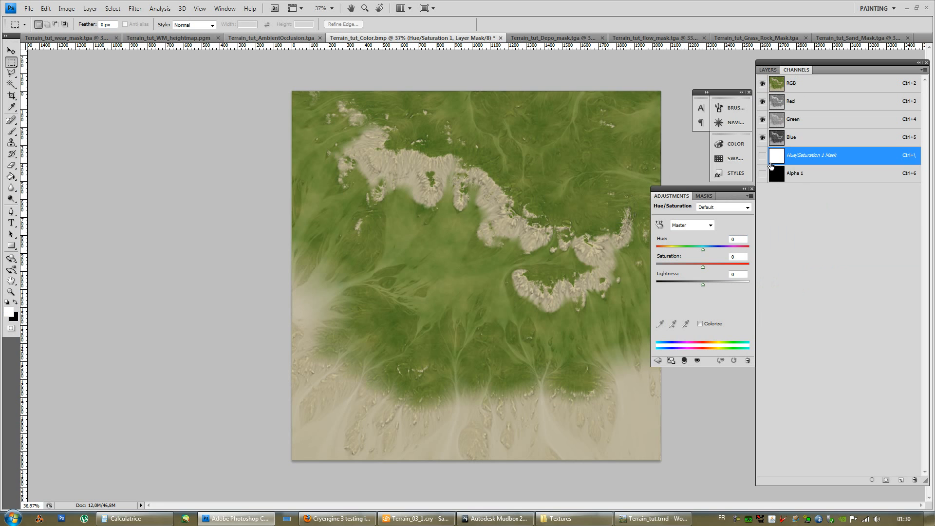
left_click(772, 176)
left_click(913, 481)
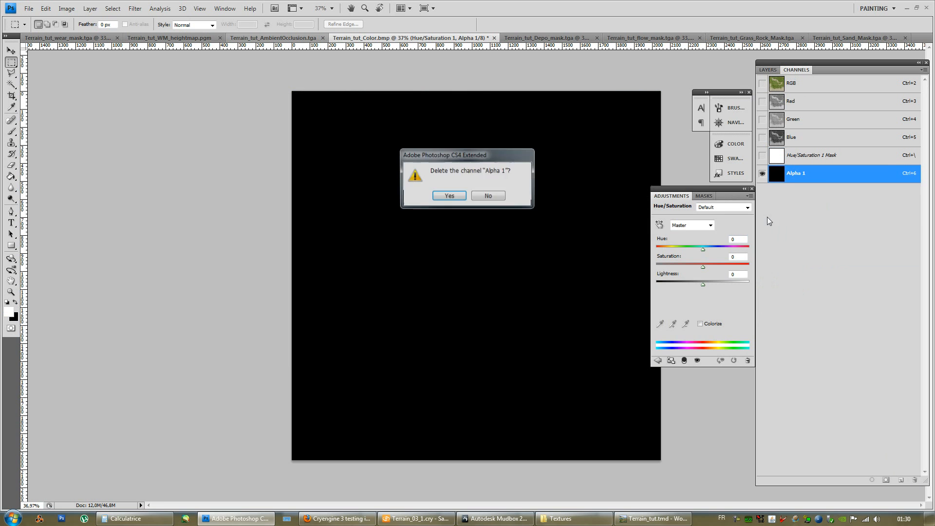
left_click(451, 194)
- Paste the copied Depo mask into the Hue/Saturation layer's mask channel, compare it with the source image, and return to the layer list
left_click(762, 155)
key("x")
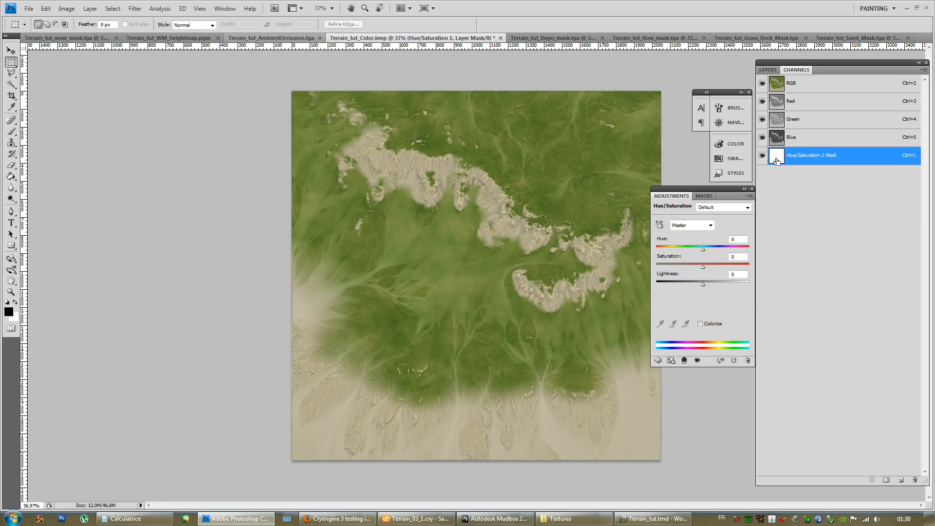
key("ctrl+v")
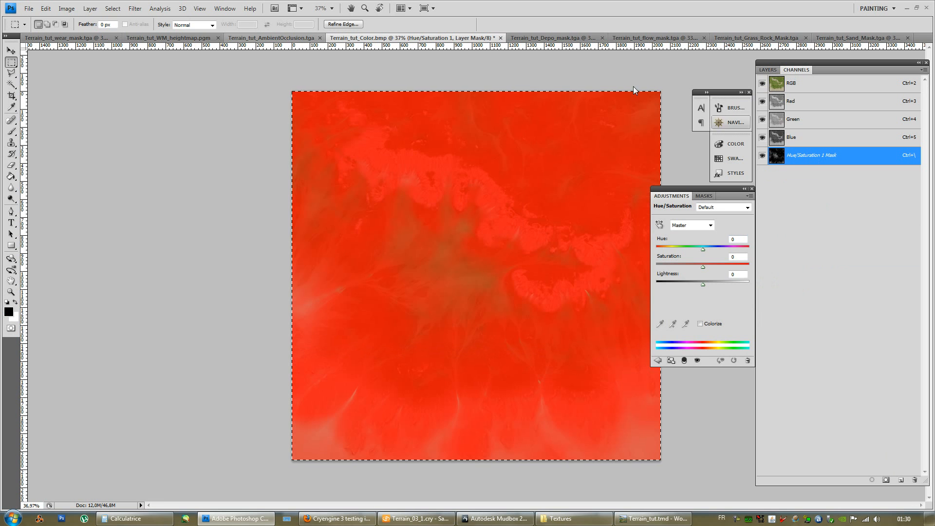
left_click(526, 38)
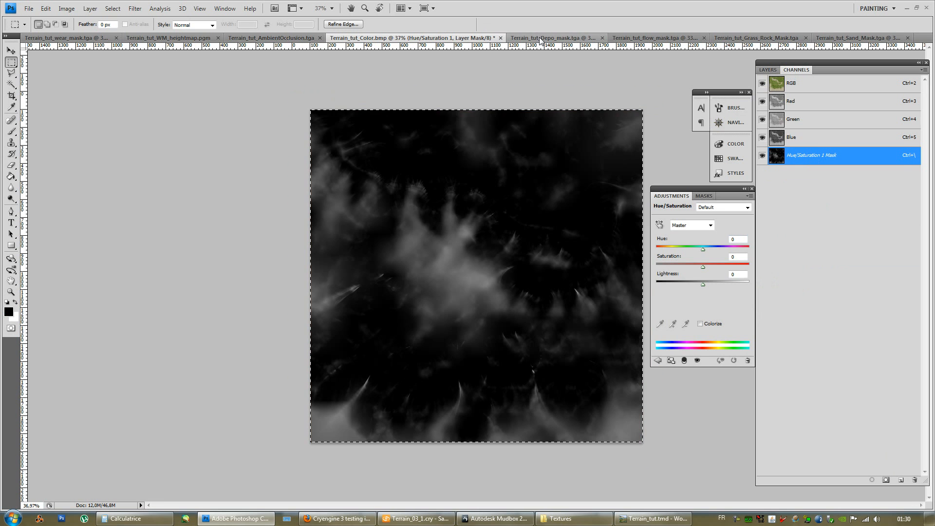
left_click(369, 38)
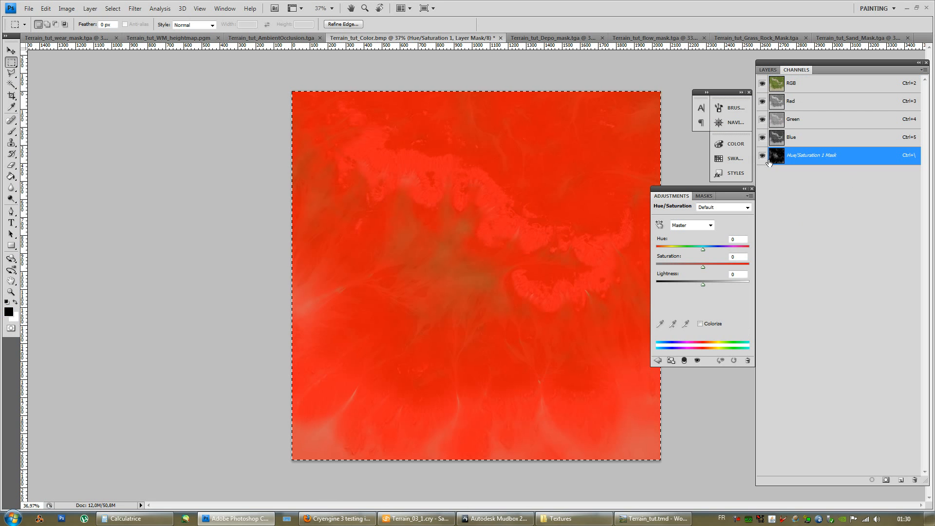
left_click(768, 69)
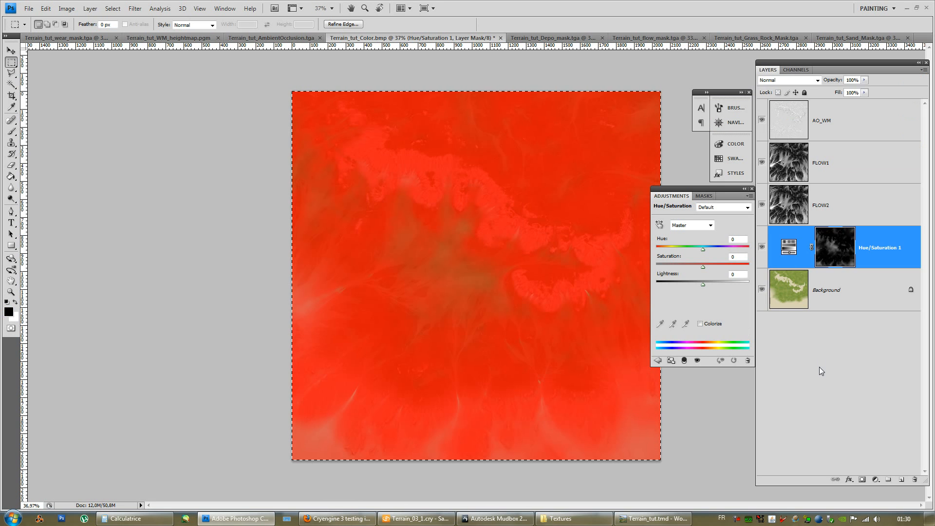
left_click(838, 263)
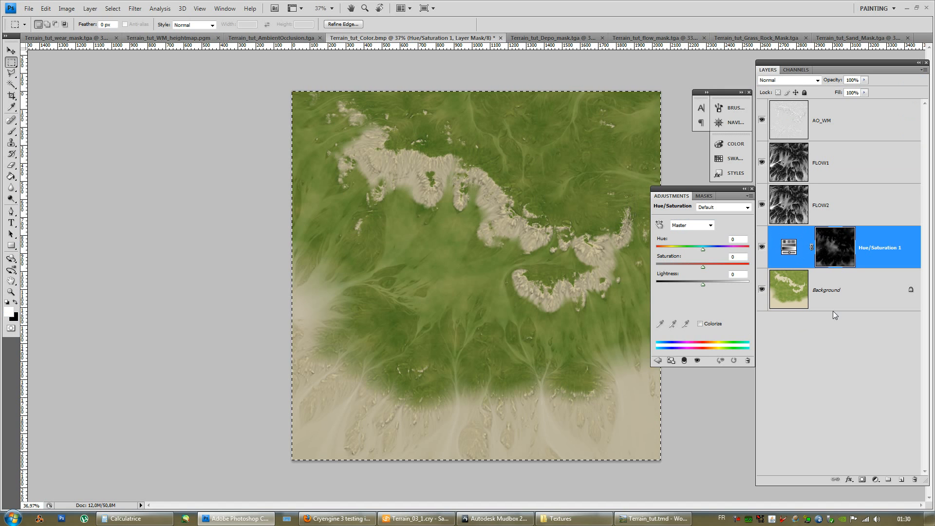
- Set the Hue/Saturation adjustment to a hue of -72 and a lightness of -49
left_click_drag(704, 252, 677, 248)
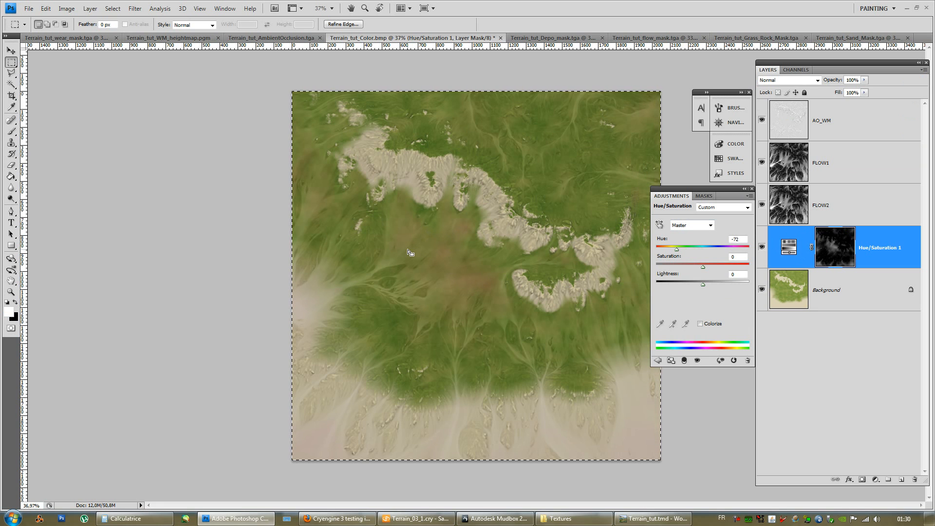
left_click_drag(705, 286, 680, 288)
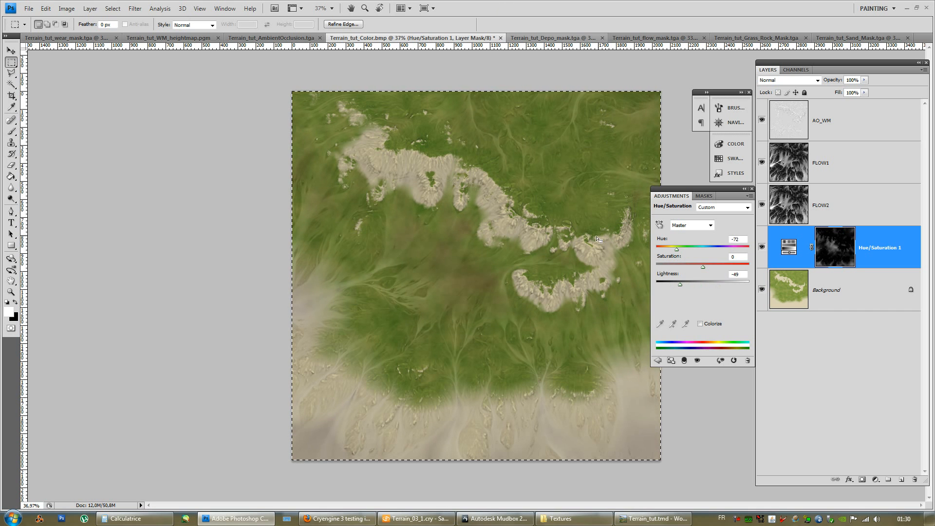
- Examine the recoloured deposition areas across the terrain map, from the central plain to the sandy edge and the ridges
scroll(510, 208, "up", 2, "alt")
scroll(511, 208, "up", 3, "alt")
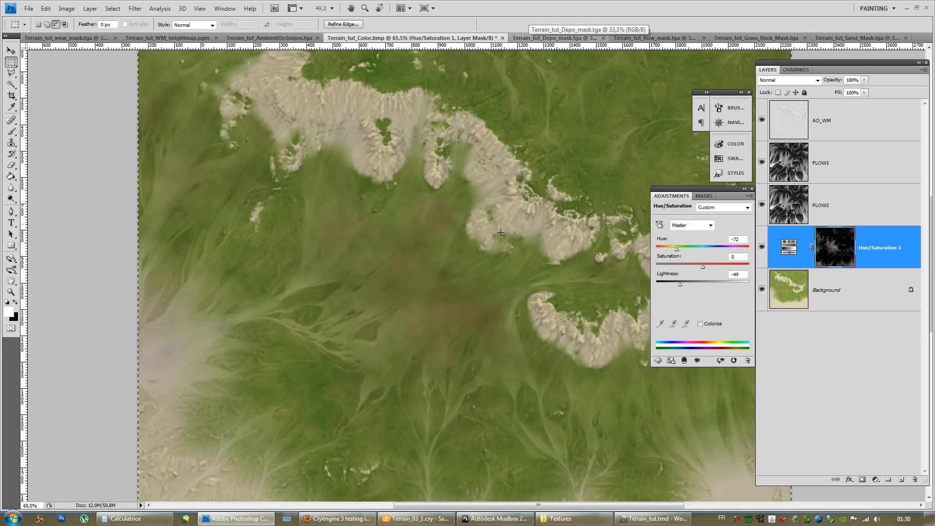
scroll(458, 393, "up", 2, "alt")
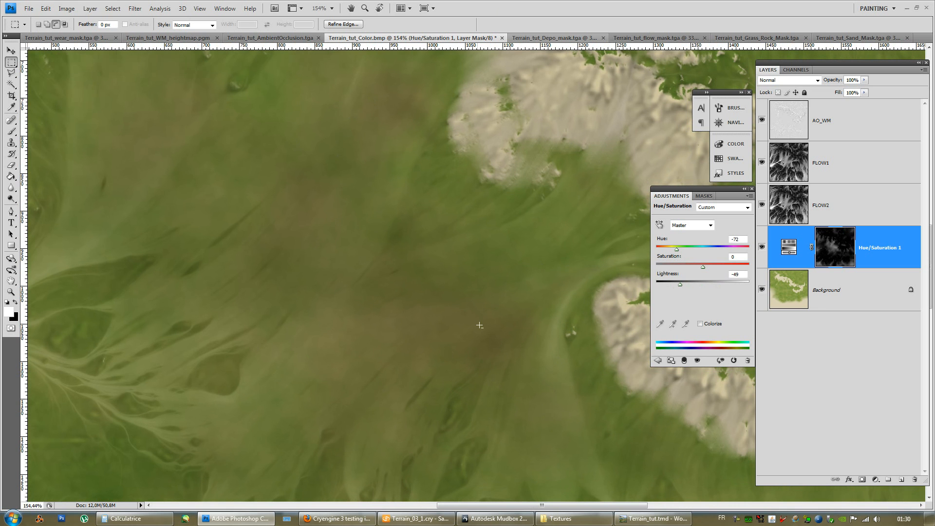
scroll(479, 359, "down", 4, "alt")
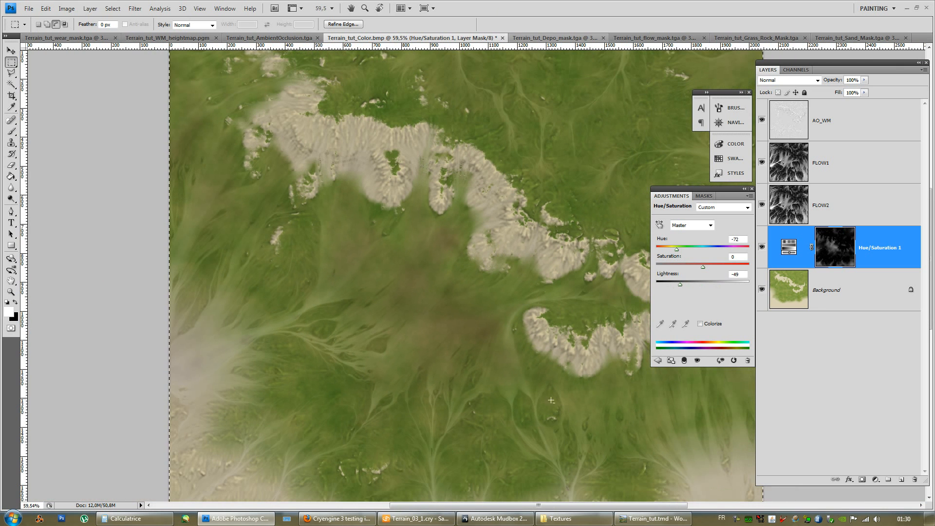
left_click_drag(407, 344, 351, 206)
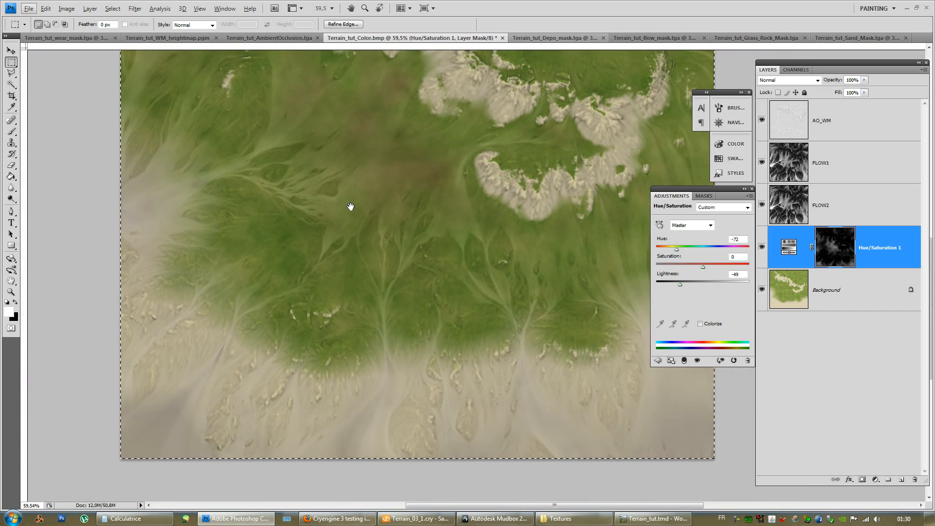
left_click_drag(341, 173, 426, 205)
left_click_drag(438, 98, 412, 267)
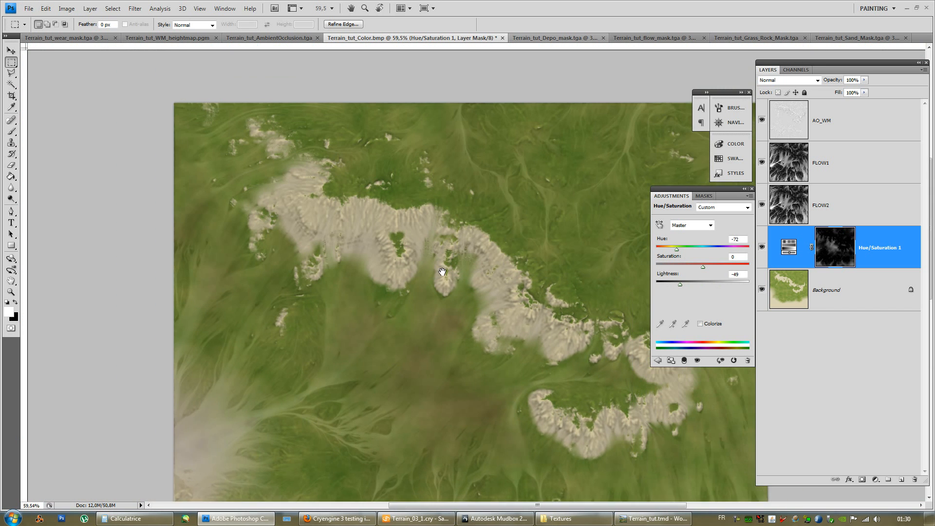
left_click_drag(465, 298, 465, 244)
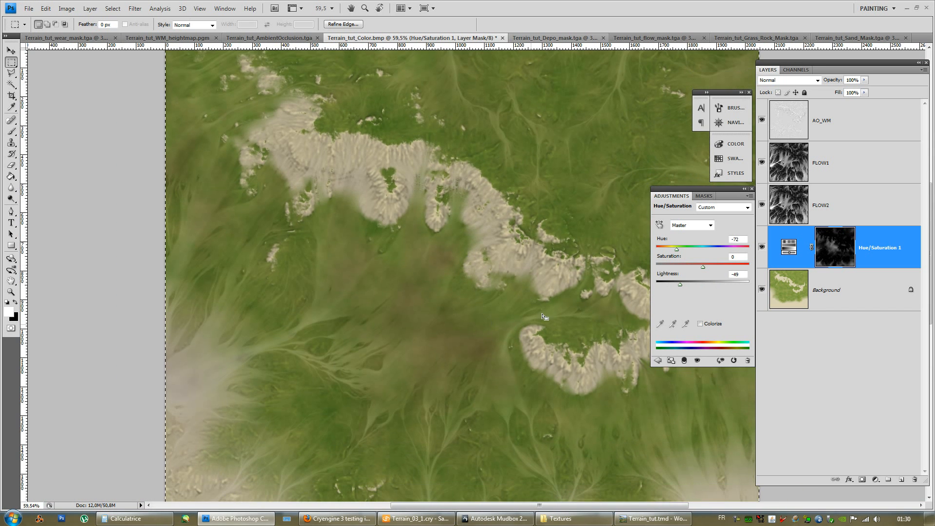
- Set the Hue/Saturation adjustment's saturation to +24 and check the result across the terrain map
scroll(544, 316, "up", 5, "alt")
mouse_move(702, 266)
left_mouse_down()
mouse_move(690, 268)
mouse_move(713, 273)
left_mouse_up()
scroll(369, 248, "down", 7, "alt")
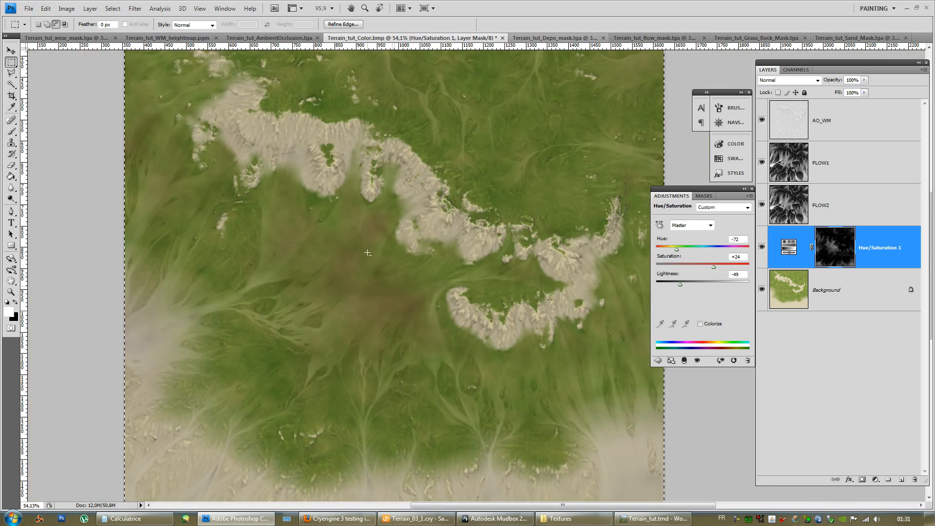
scroll(369, 249, "down", 1, "alt")
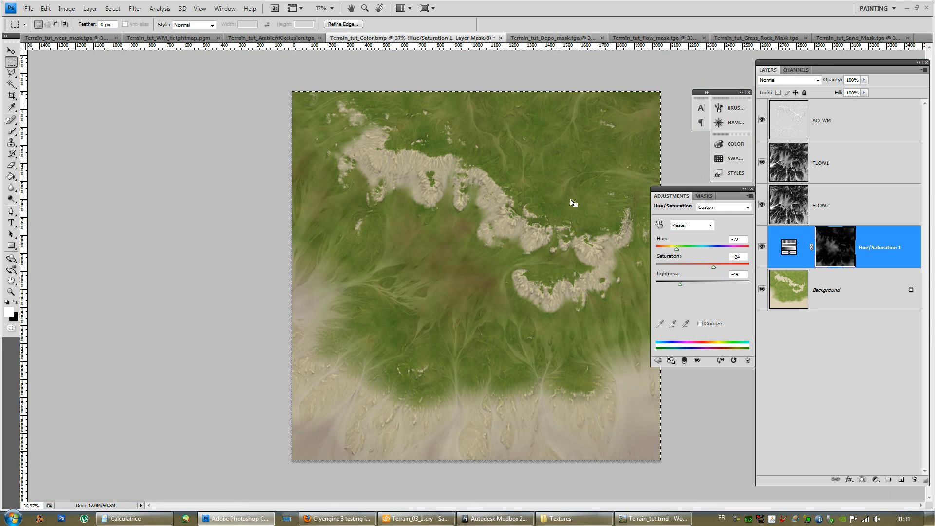
scroll(552, 246, "down", 1, "alt")
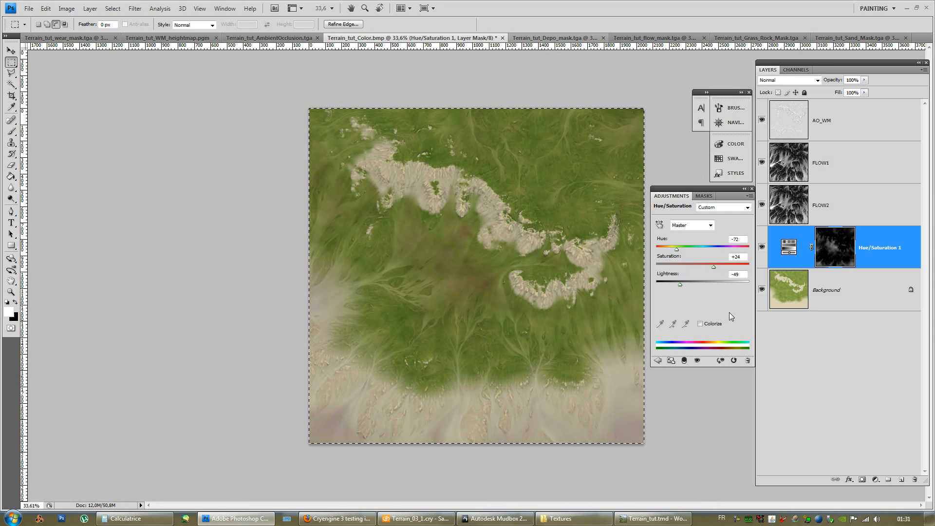
- Set the Hue/Saturation adjustment's lightness to +4 and its saturation to -27
left_click_drag(675, 285, 681, 267)
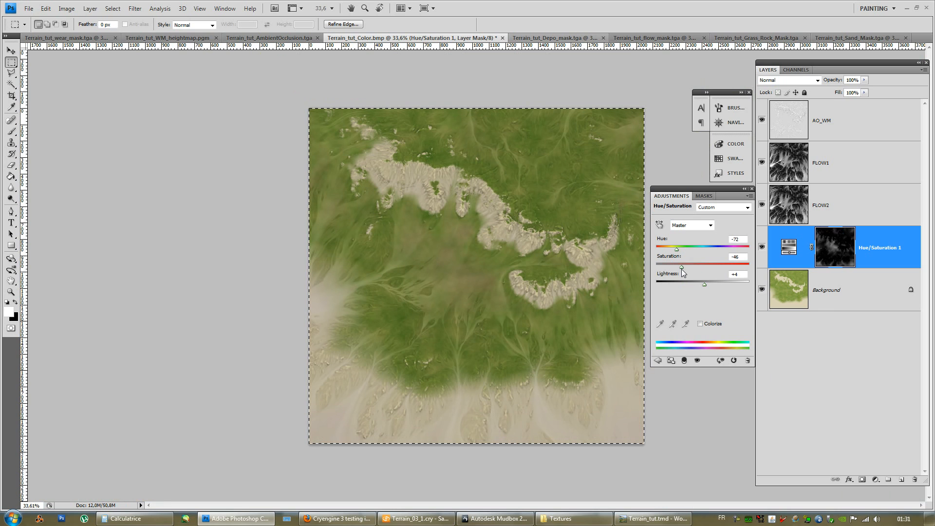
left_click_drag(682, 269, 683, 269)
left_click_drag(684, 266, 690, 267)
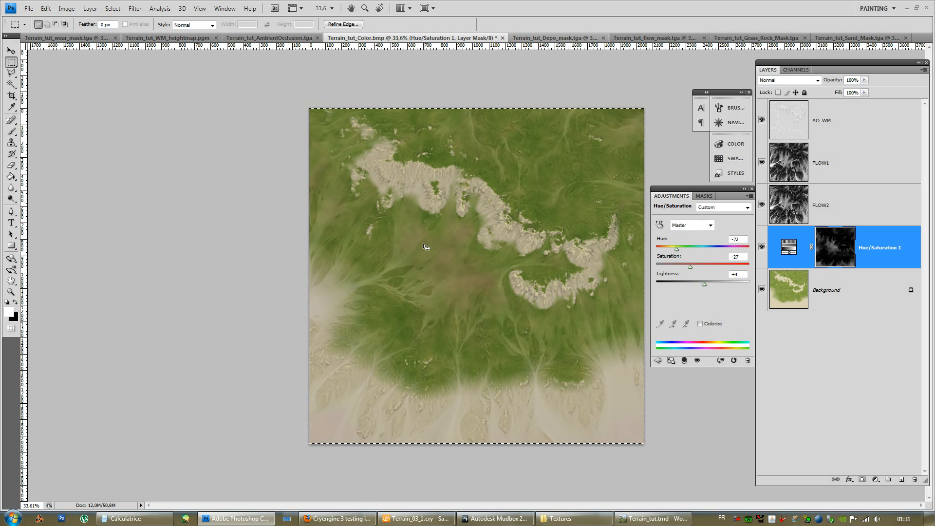
- Switch to the Sandbox editor, look at the rainy mountain scene, and close Terrain_03_1.cry without saving its changes
left_click(416, 518)
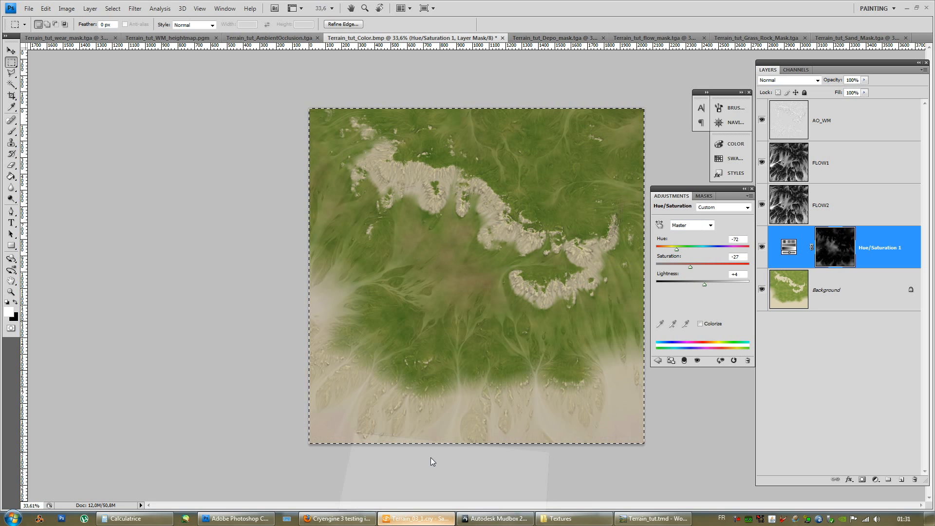
mouse_move(561, 365)
right_mouse_down()
mouse_move(540, 363)
mouse_move(560, 367)
right_mouse_up()
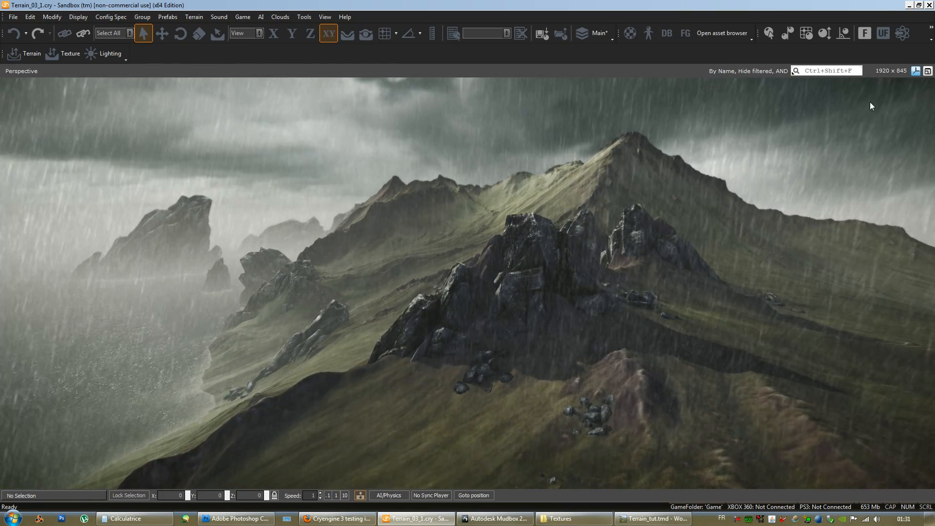
left_click(909, 5)
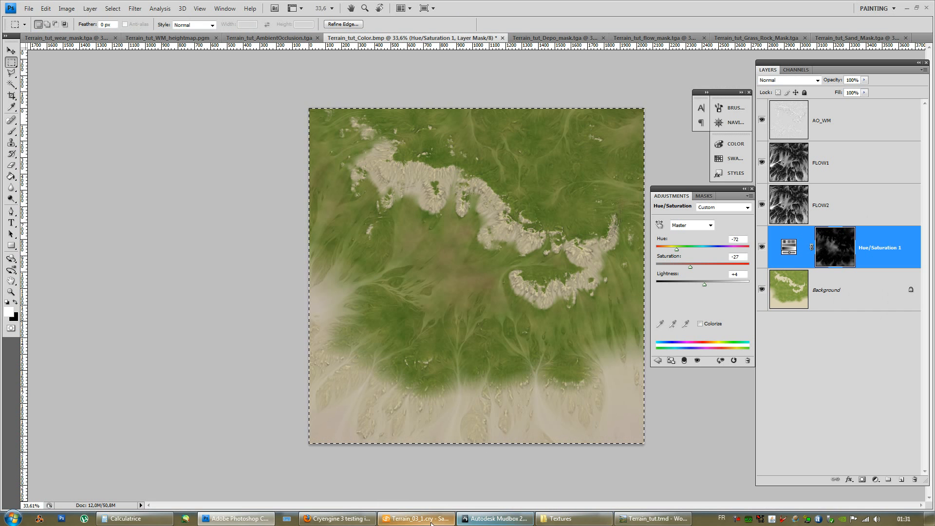
left_click(404, 519)
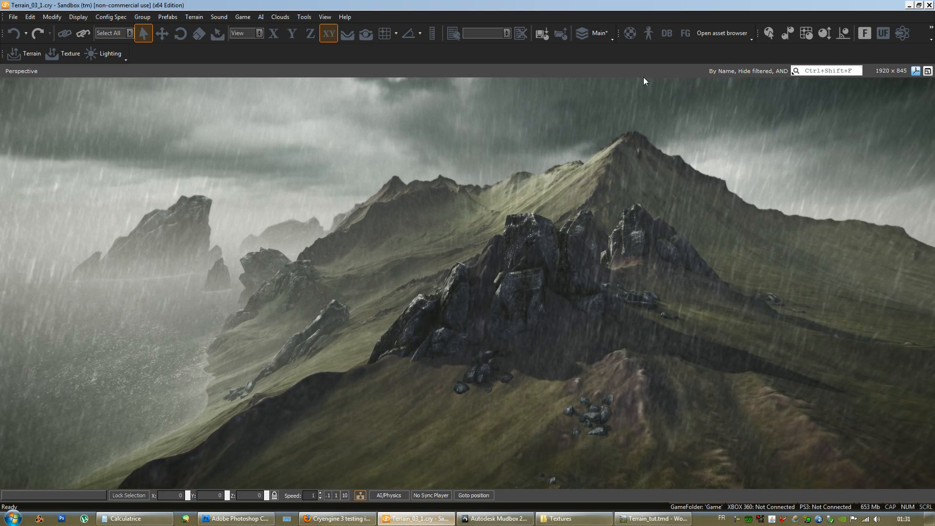
left_click(929, 5)
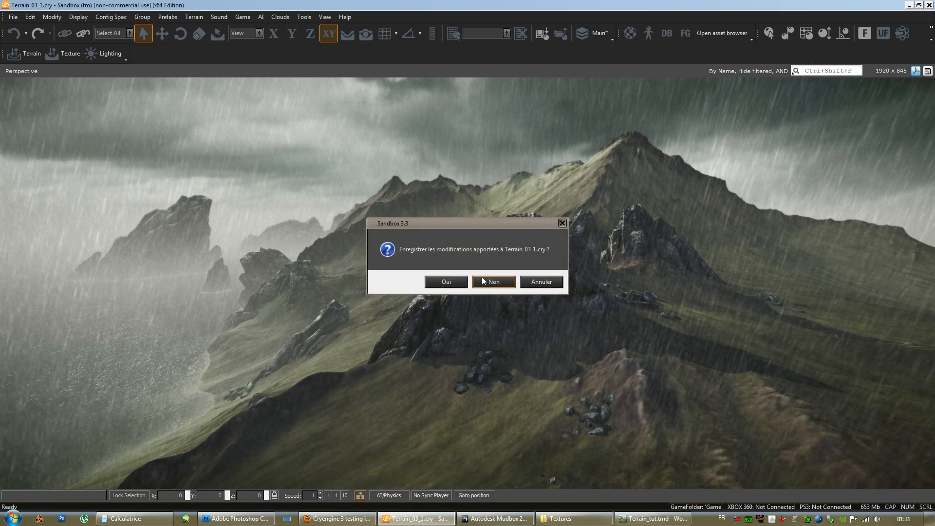
left_click(493, 281)
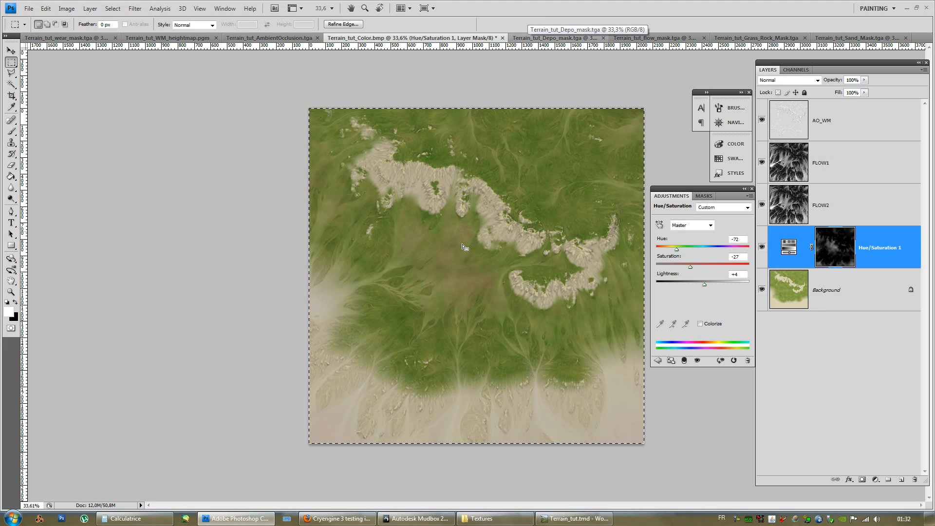
- Hide the adjustment settings, reopen them from the Hue/Saturation 1 layer, and deselect all layers
scroll(506, 267, "down", 1, "alt")
scroll(507, 268, "down", 1, "alt")
scroll(509, 273, "up", 4, "alt")
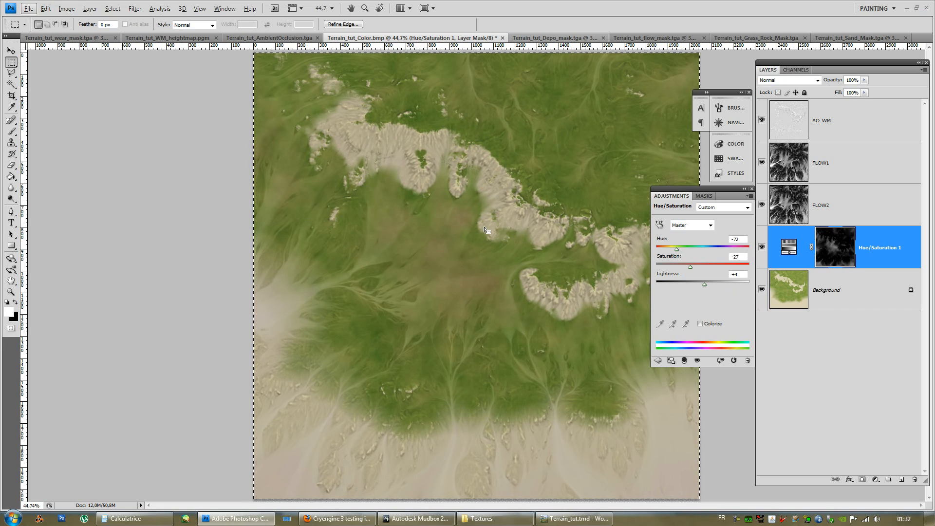
left_click(838, 383)
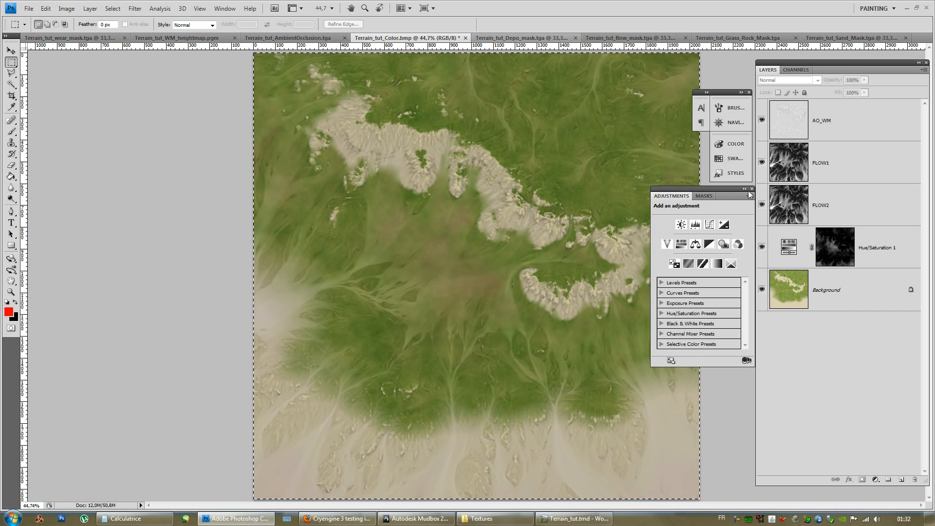
left_click(751, 189)
left_click(827, 242)
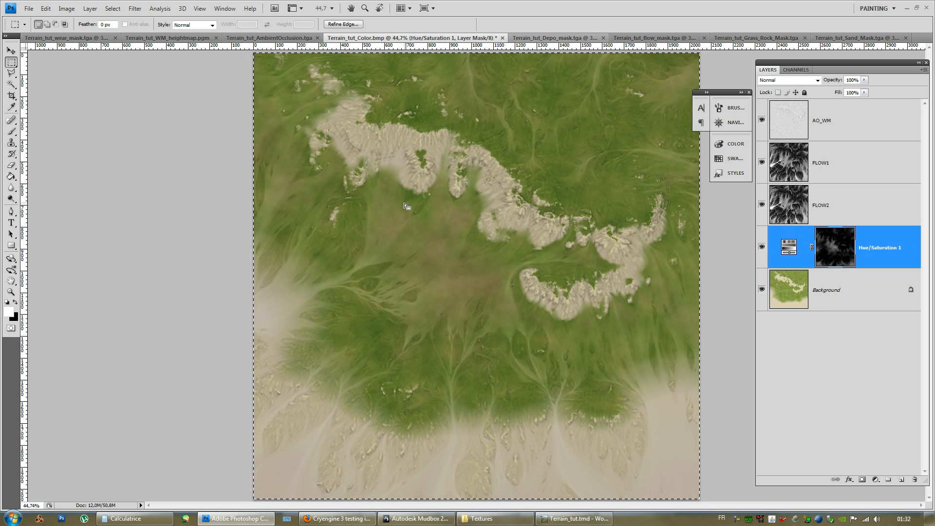
left_click(881, 250)
double_click(880, 250)
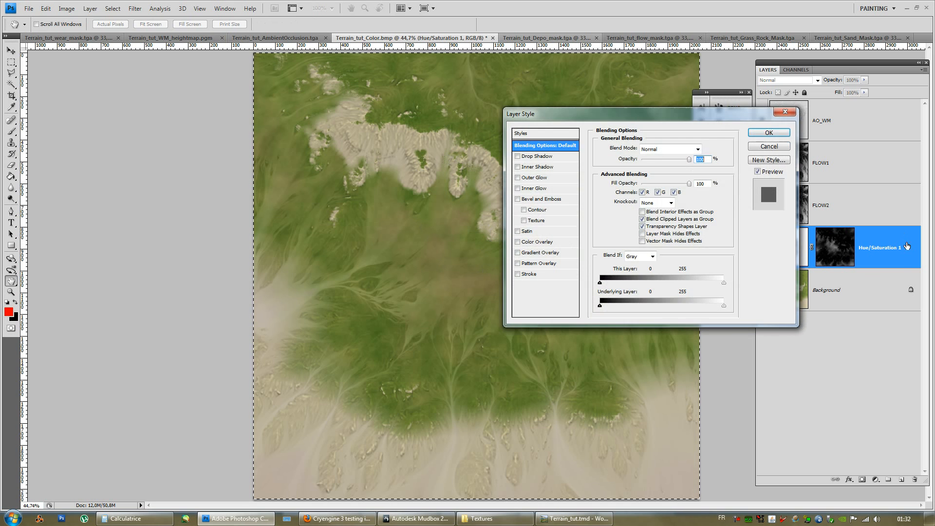
left_click(776, 122)
left_click(794, 255)
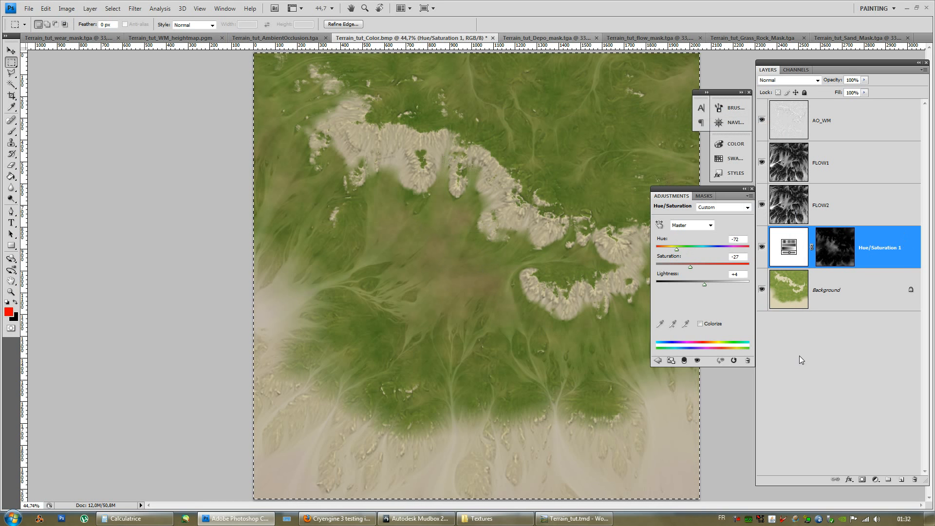
left_click(820, 390)
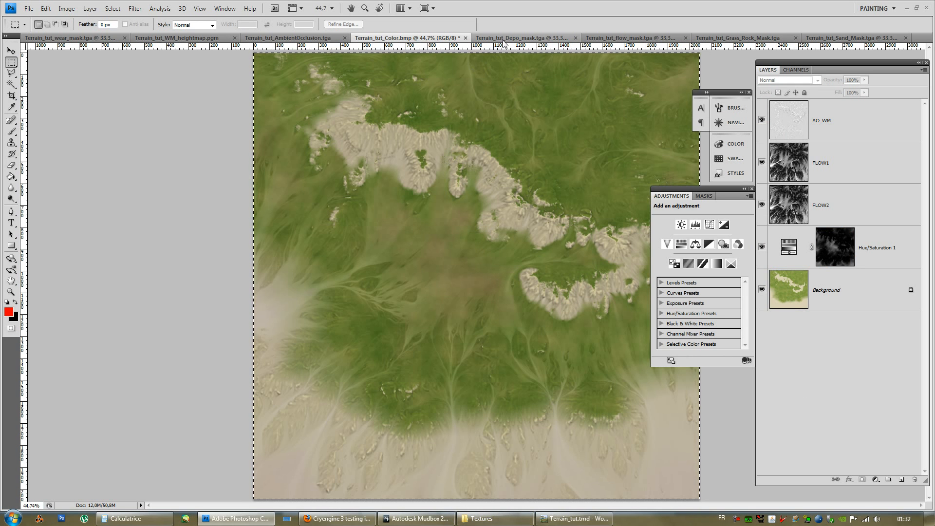
- Close the Depo mask document, copy the entire Terrain_tut_Grass_Rock_Mask.tga image, and return to the colour map
left_click(521, 38)
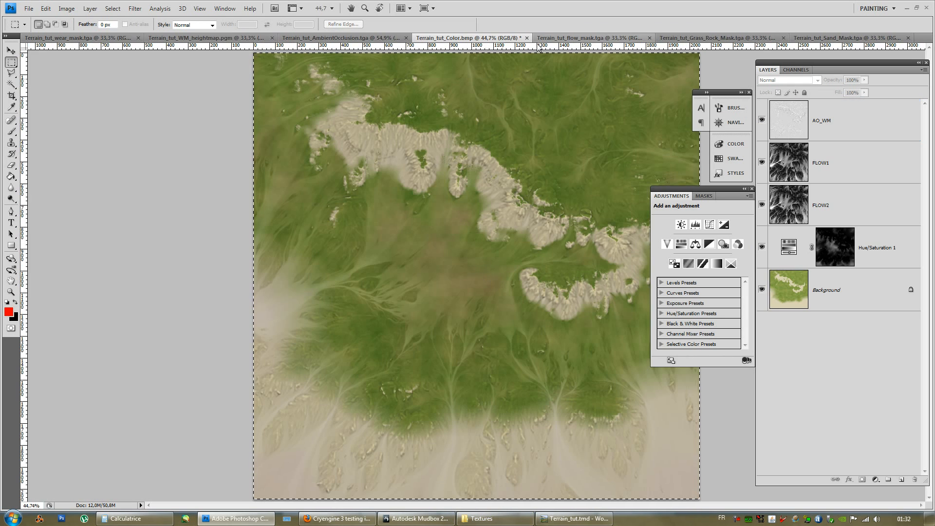
left_click(633, 38)
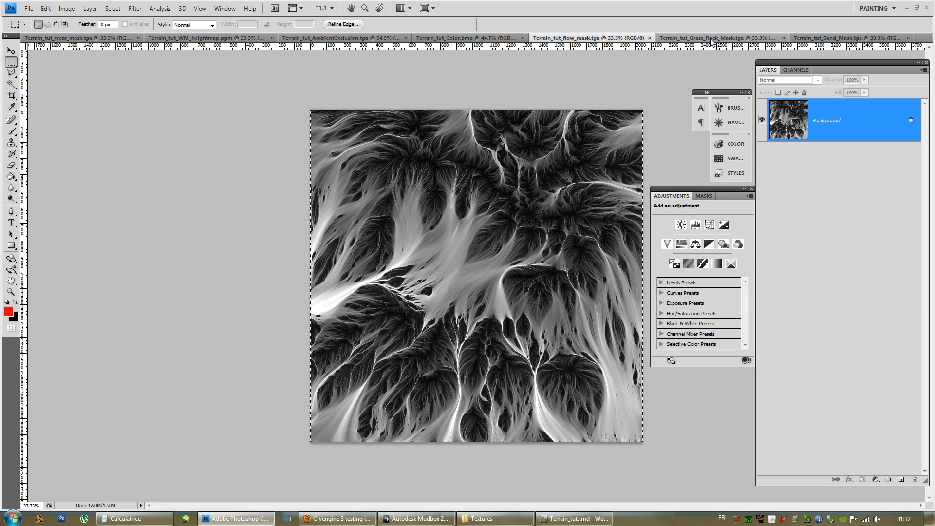
left_click(697, 38)
scroll(489, 237, "up", 2, "alt")
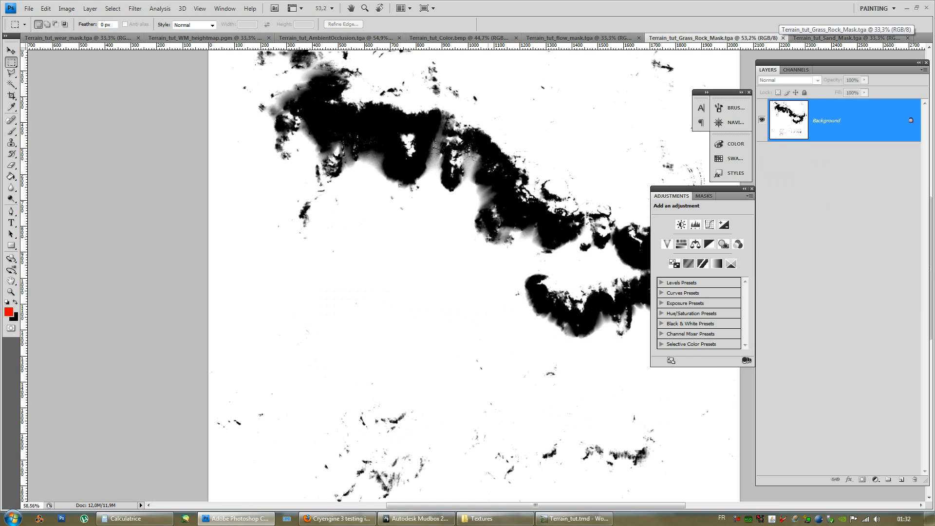
key("ctrl+a")
left_click(436, 39)
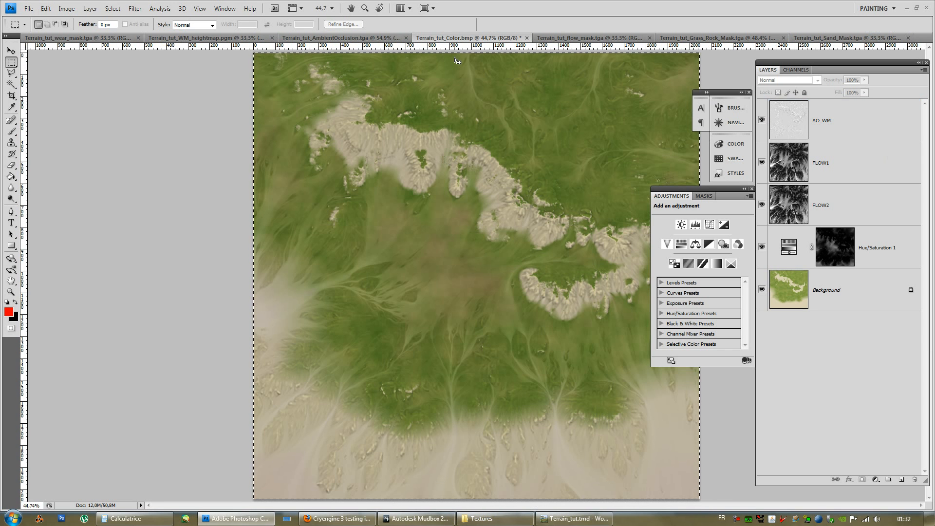
scroll(366, 210, "down", 1, "alt")
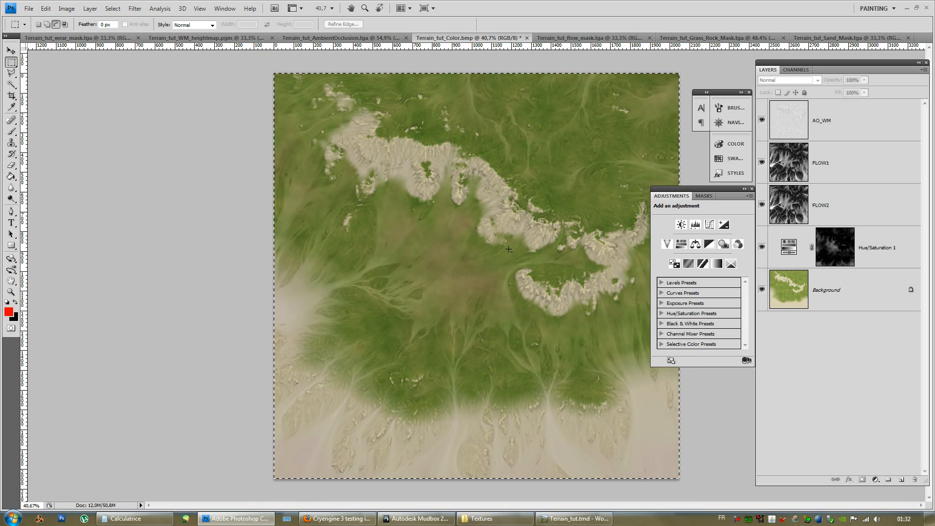
left_click(849, 293)
left_click(901, 480)
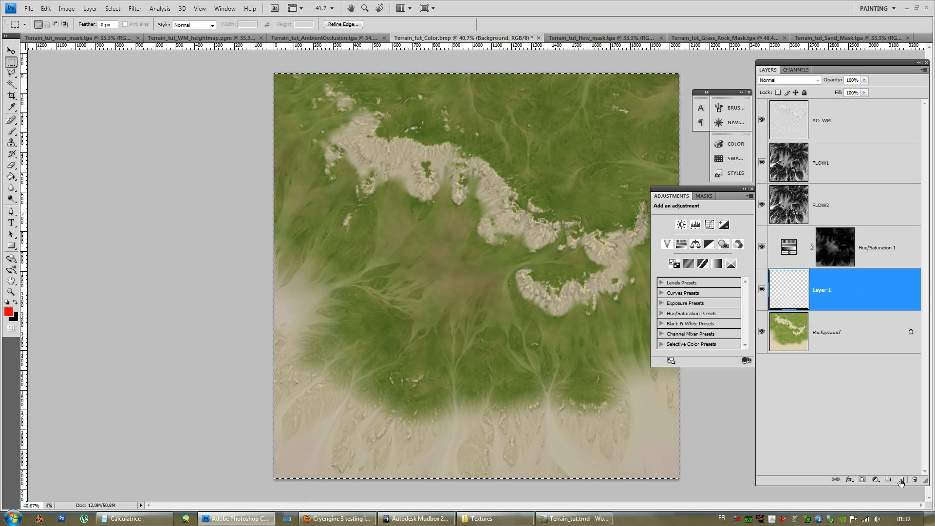
left_click(916, 480)
left_click(482, 198)
left_click(793, 250)
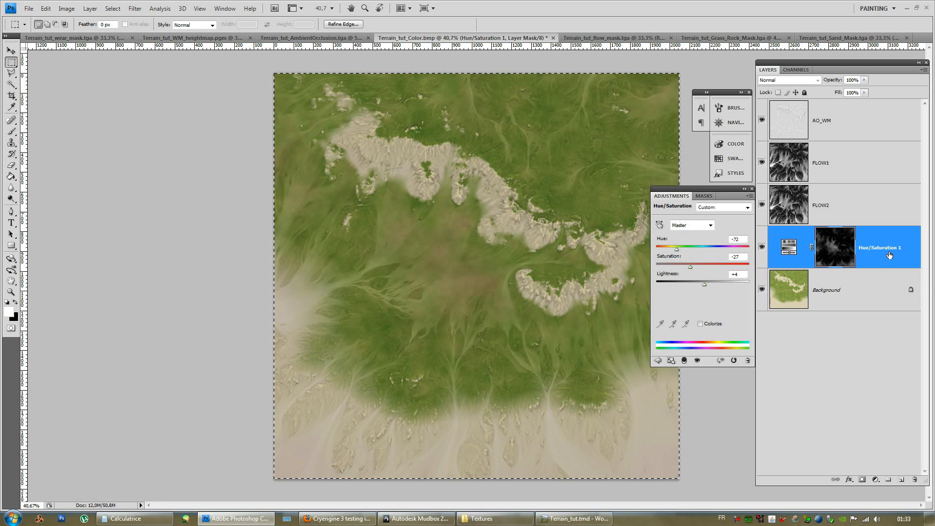
left_click(875, 480)
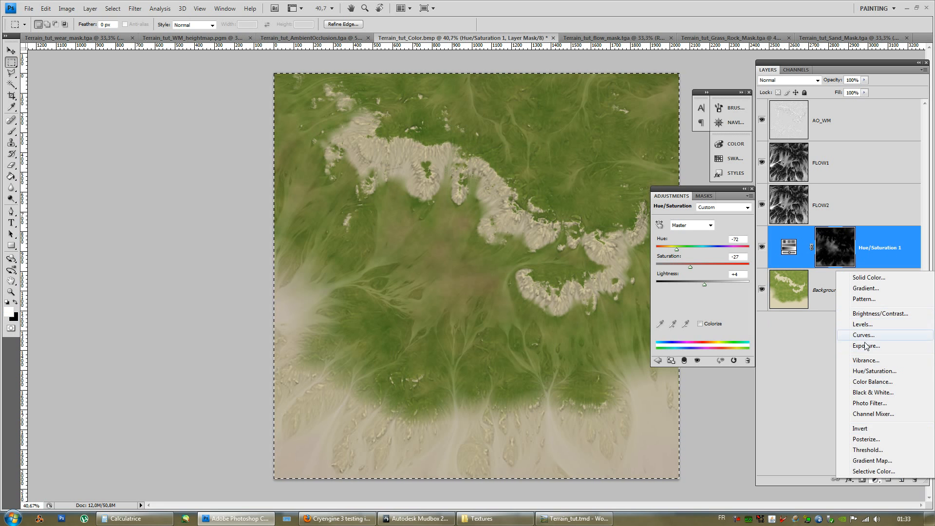
left_click(792, 299)
- Add a new Hue/Saturation adjustment layer directly above the Background layer
left_click(806, 283)
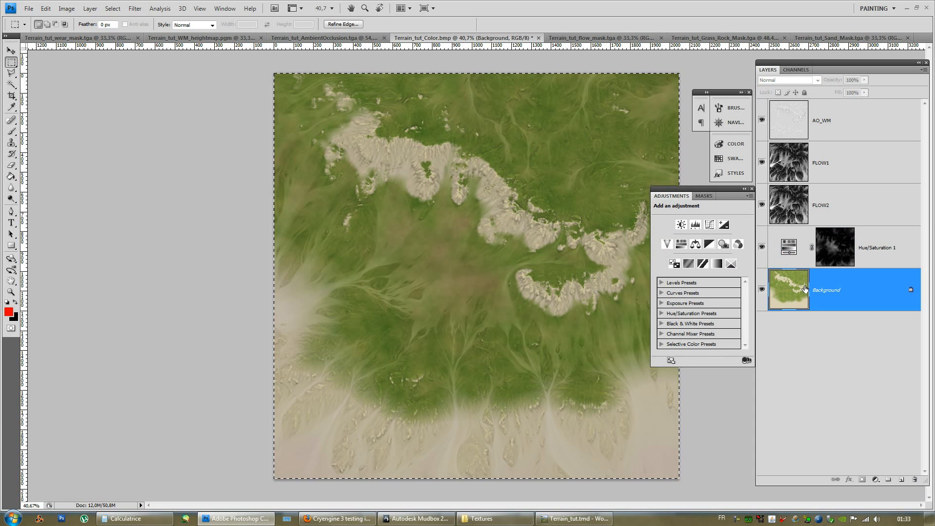
left_click(877, 480)
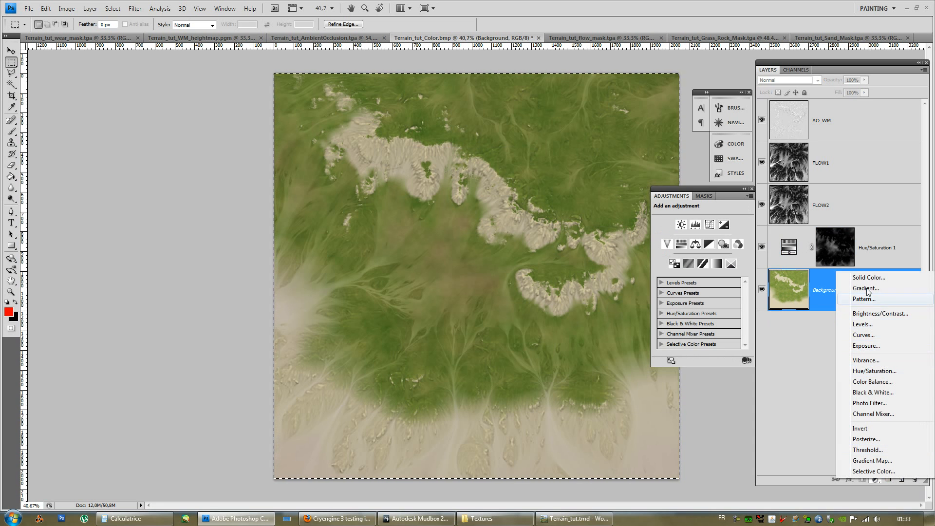
left_click(875, 370)
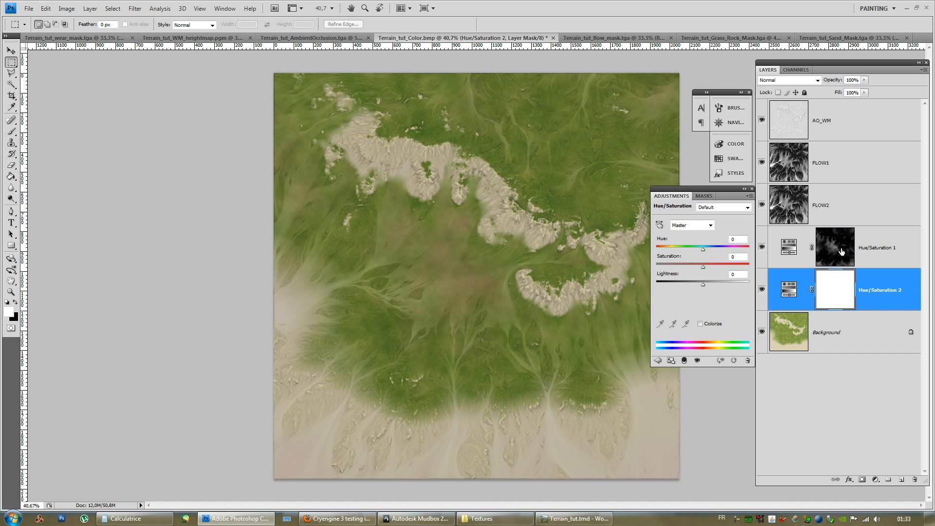
- Paste the copied Grass_Rock mask into the new Hue/Saturation layer's mask channel and return to the layer list
left_click(795, 70)
left_click(762, 154)
key("x")
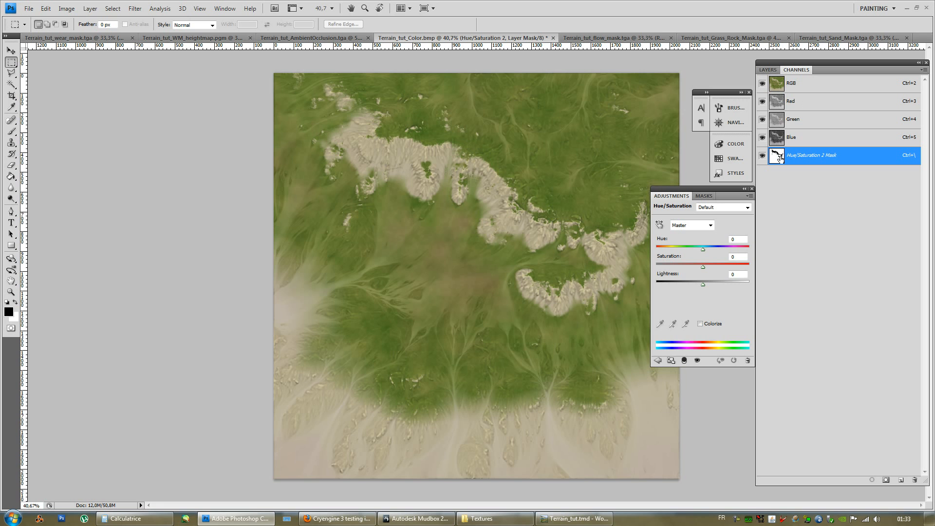
key("ctrl+v")
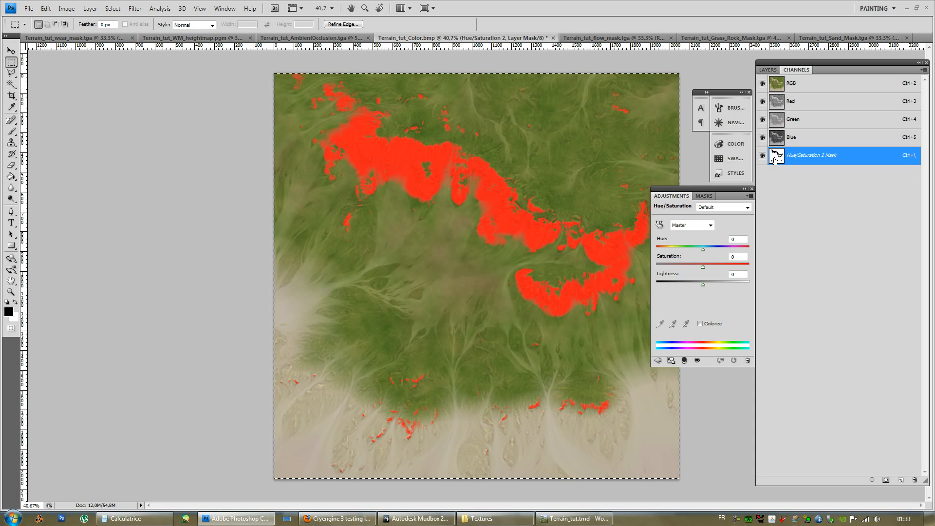
left_click(767, 70)
left_click(789, 290)
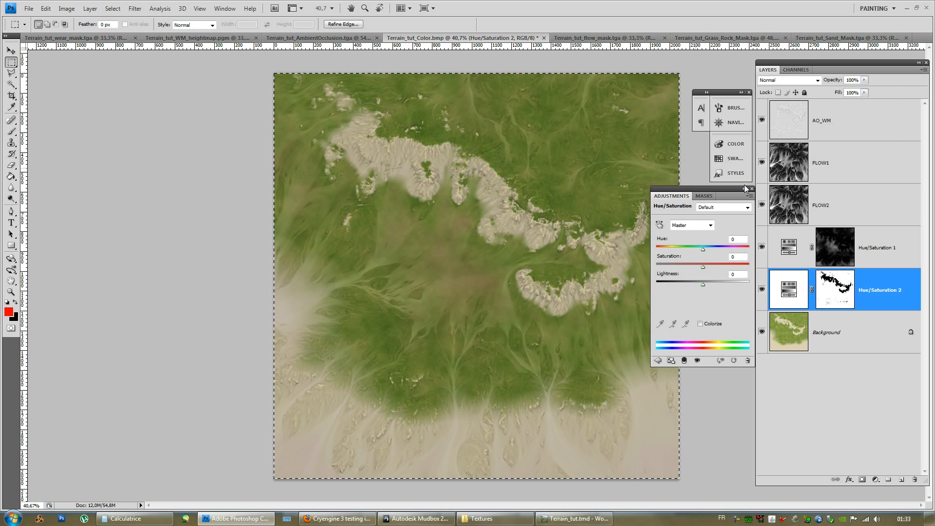
- Invert the Hue/Saturation 2 mask so the adjustment targets the rocky ridges, and return to the layer list
left_click(832, 299)
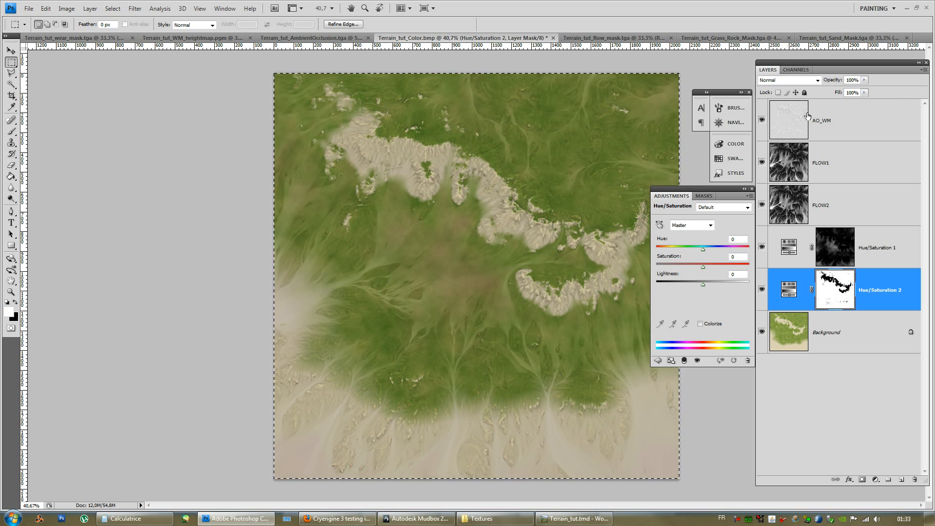
left_click(795, 69)
left_click(762, 155)
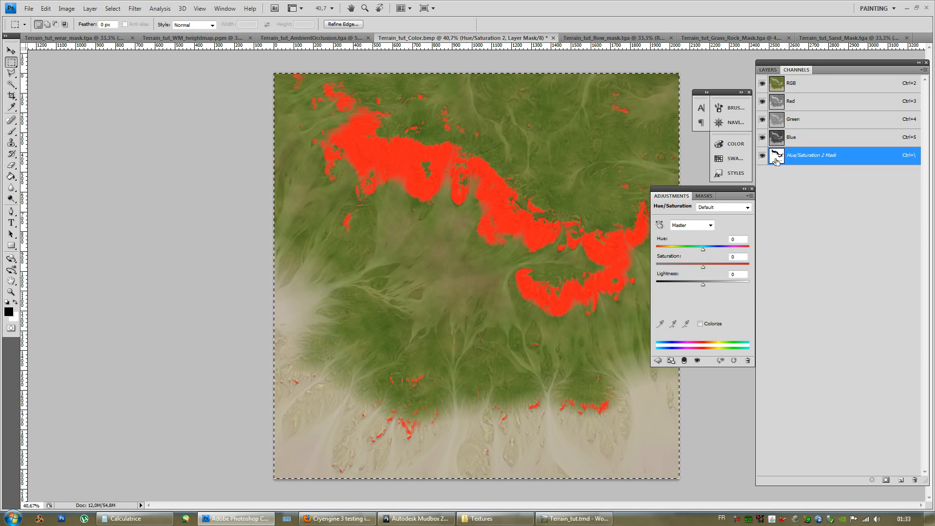
key("ctrl+i")
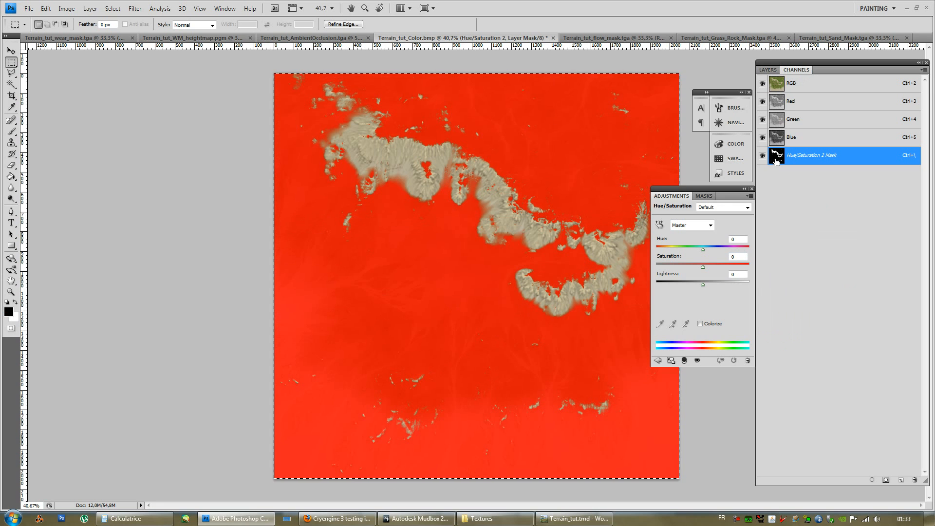
left_click(768, 69)
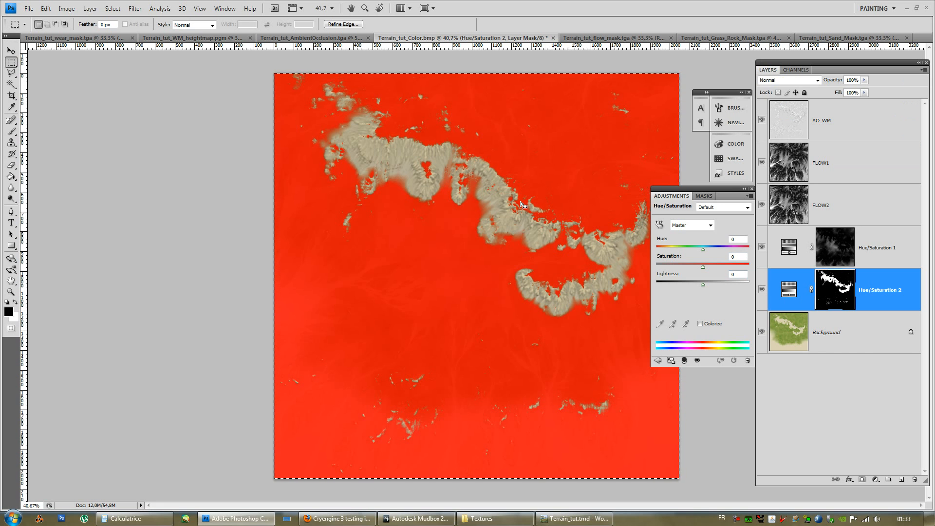
- Shift the rocky ridges' colour with Hue/Saturation 2, using hue -17, saturation -15 and lightness -19
left_click(893, 406)
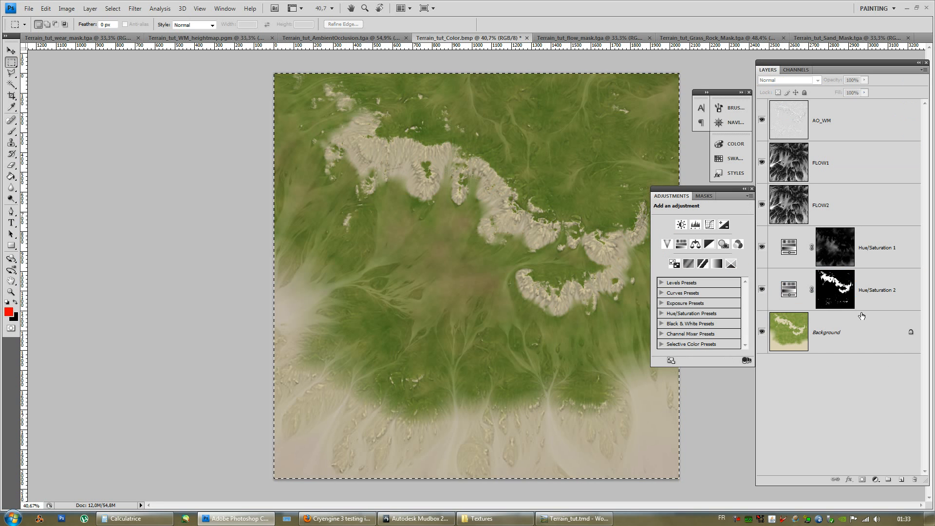
left_click(842, 288)
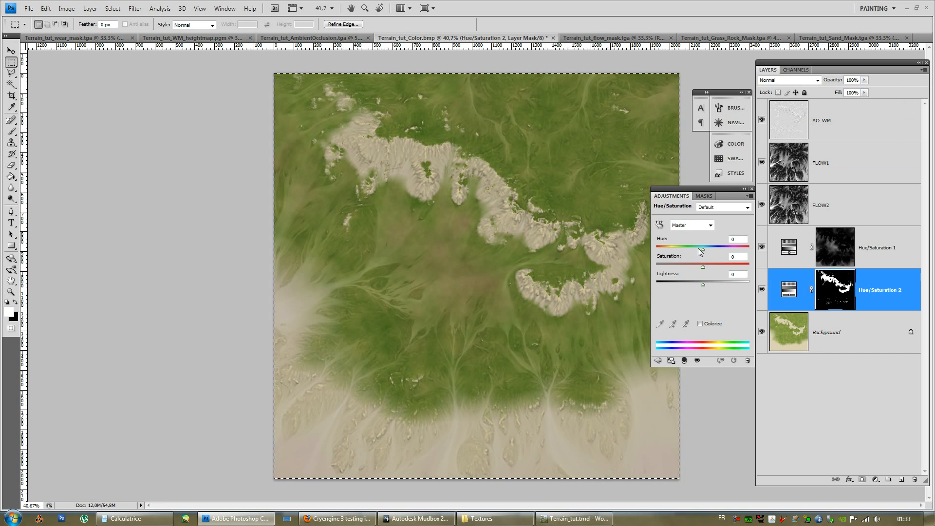
mouse_move(703, 249)
left_mouse_down()
mouse_move(687, 250)
mouse_move(691, 269)
mouse_move(682, 265)
mouse_move(689, 266)
mouse_move(688, 249)
mouse_move(654, 257)
mouse_move(728, 259)
mouse_move(662, 267)
mouse_move(735, 269)
mouse_move(668, 270)
mouse_move(705, 270)
mouse_move(699, 250)
mouse_move(689, 253)
mouse_move(704, 254)
left_mouse_up()
mouse_move(700, 249)
left_mouse_down()
mouse_move(710, 251)
mouse_move(694, 253)
left_mouse_up()
left_click_drag(703, 285, 693, 285)
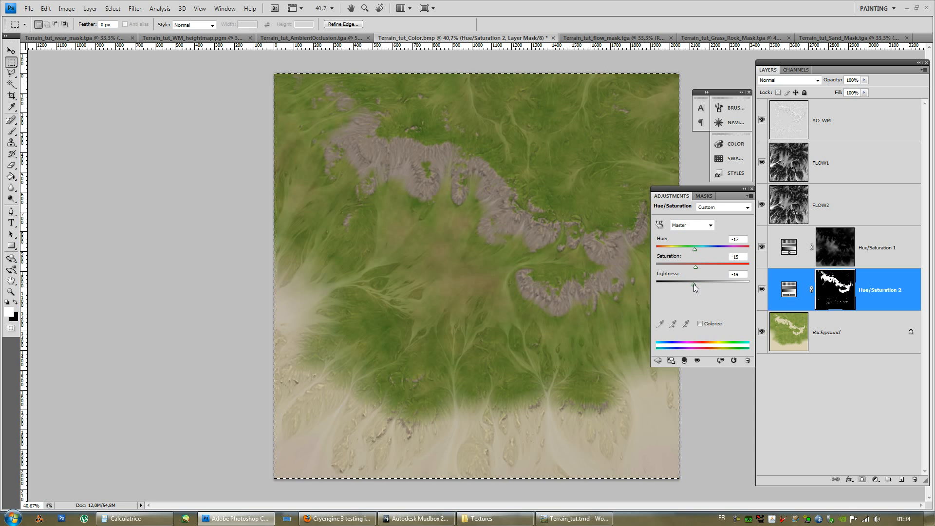
scroll(460, 293, "down", 3, "alt")
scroll(494, 256, "up", 12, "alt")
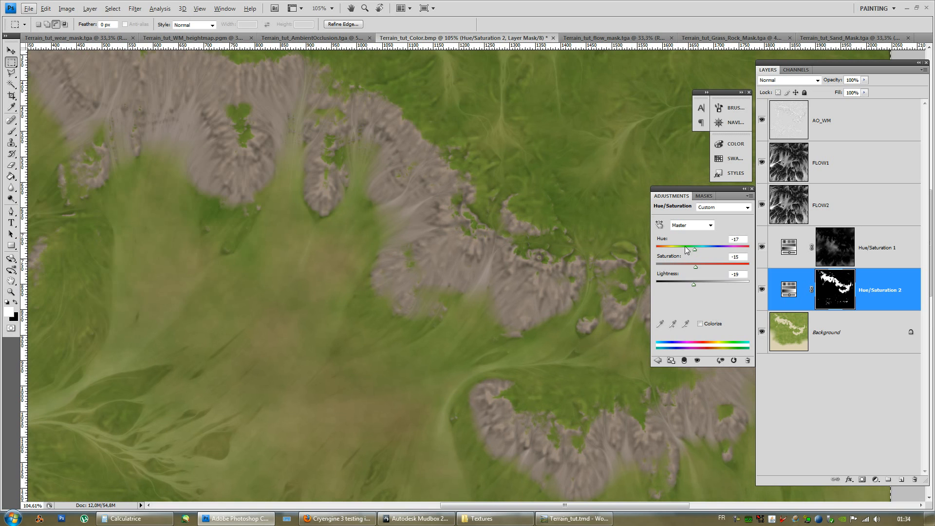
- Retune the ridge tint in Hue/Saturation 2 to hue -26 and saturation -11, and deselect the layer
left_click_drag(696, 267, 694, 267)
mouse_move(699, 268)
left_mouse_down()
mouse_move(695, 251)
mouse_move(706, 254)
mouse_move(685, 257)
mouse_move(698, 270)
left_mouse_up()
scroll(437, 297, "down", 5, "alt")
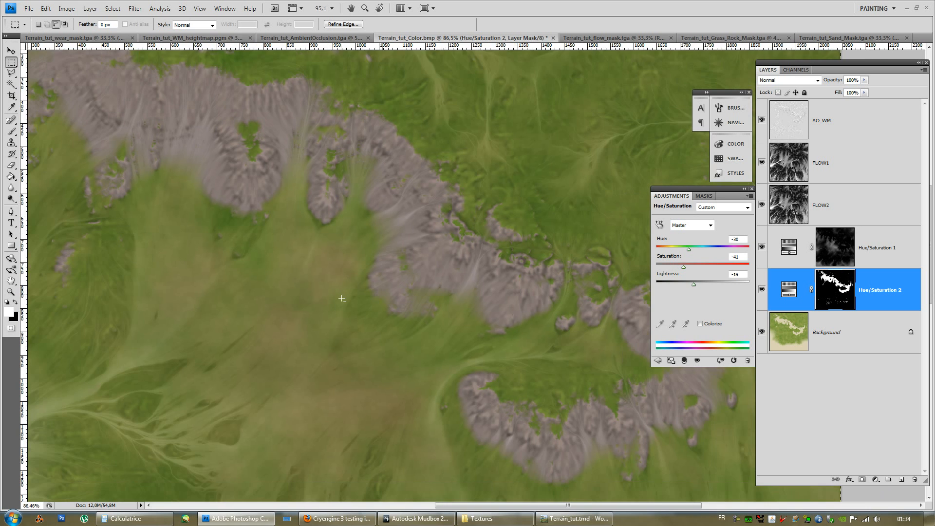
scroll(341, 304, "down", 1, "alt")
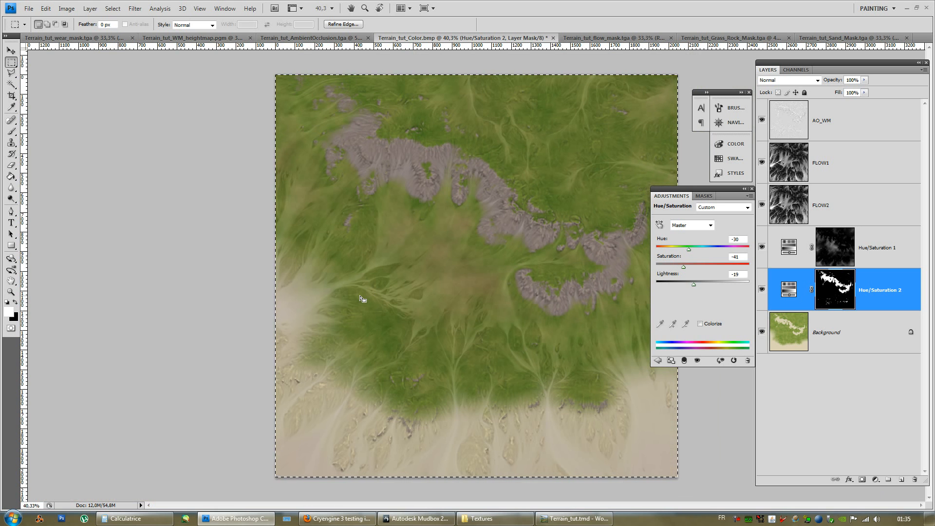
scroll(483, 217, "up", 4, "alt")
scroll(517, 151, "up", 4, "alt")
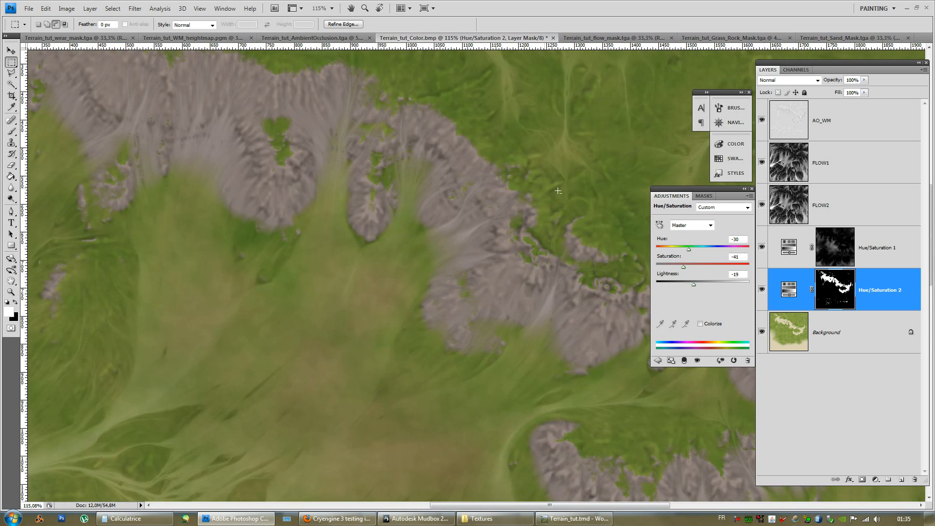
left_click_drag(689, 251, 691, 256)
left_click(876, 381)
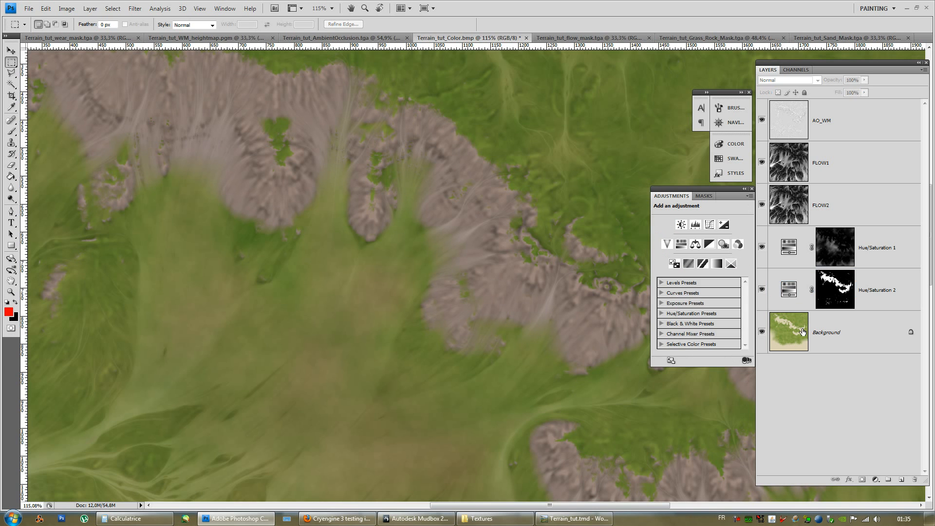
- Add a Brightness/Contrast adjustment layer directly above Hue/Saturation 2
left_click(751, 189)
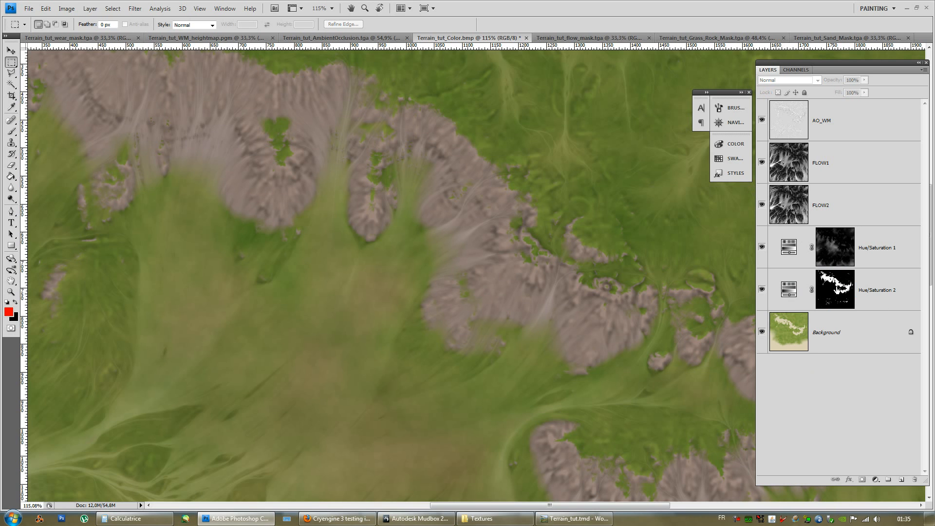
left_click(837, 291)
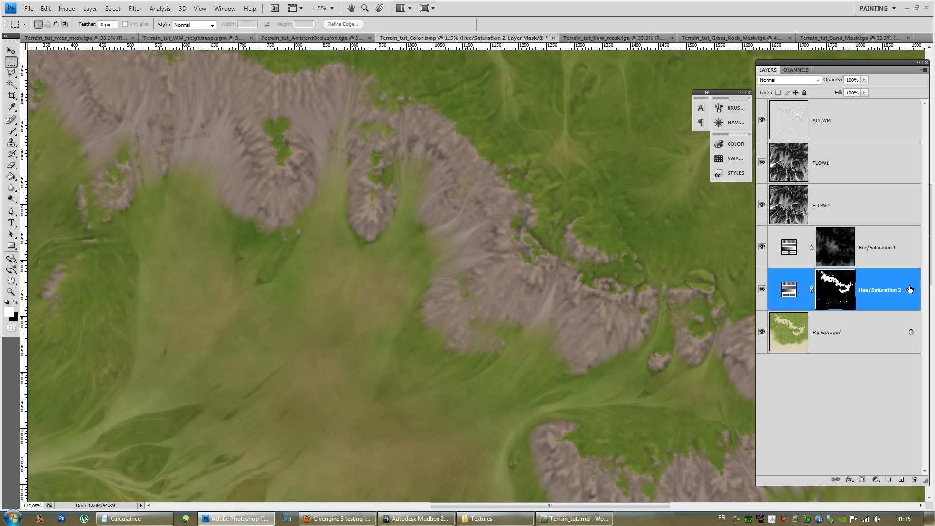
left_click(876, 480)
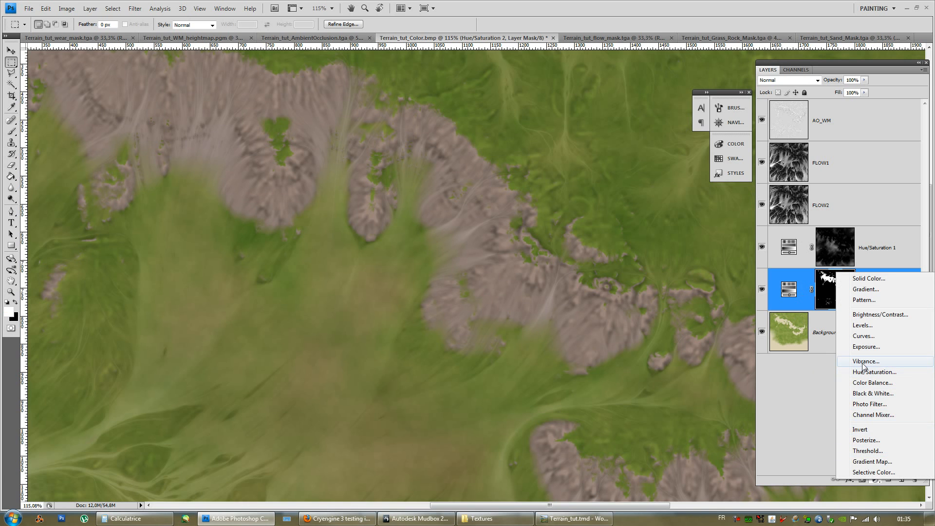
left_click(870, 314)
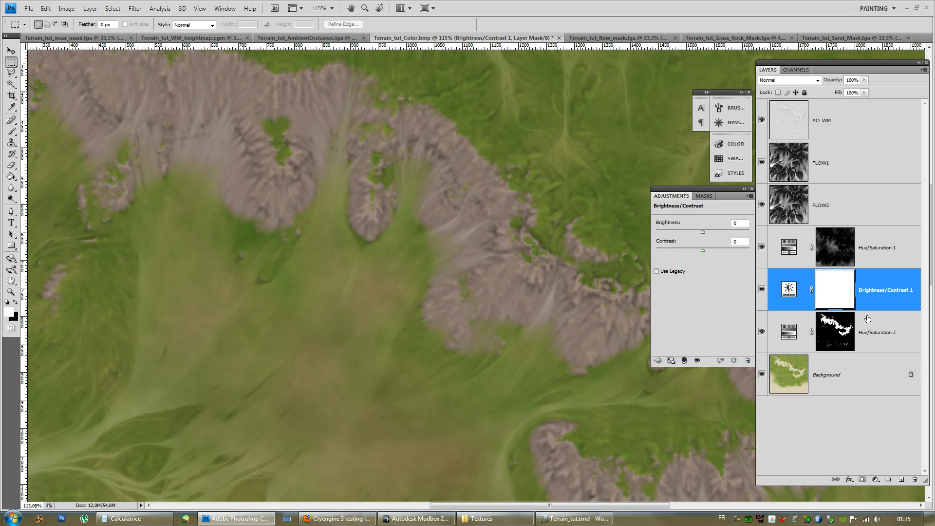
- Paste the copied Grass_Rock mask into the Brightness/Contrast 1 mask channel, invert it, and return to the layer list
left_click(704, 196)
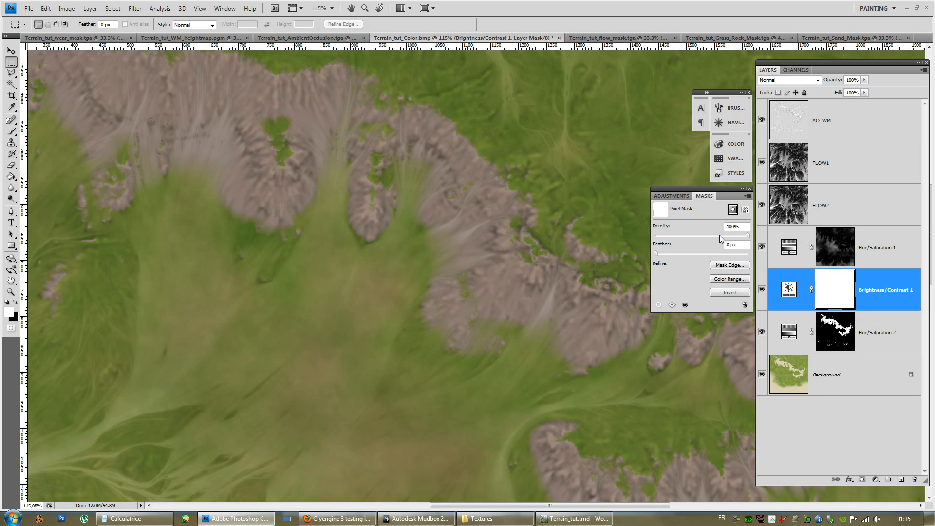
left_click(796, 69)
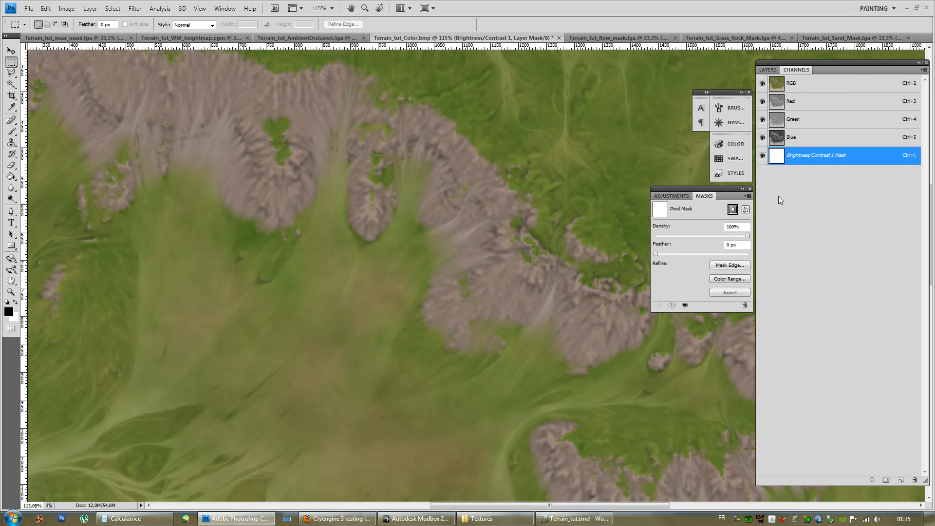
key("ctrl+v")
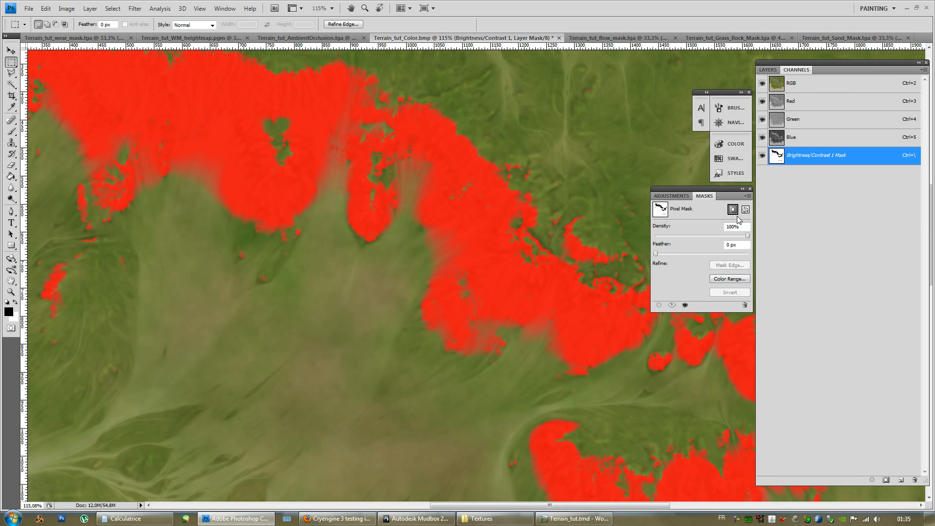
key("ctrl+i")
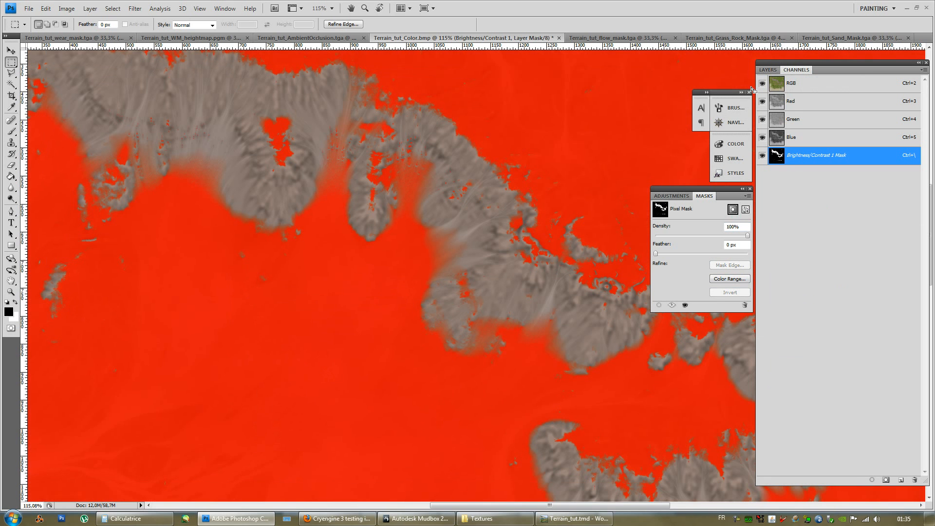
left_click(768, 69)
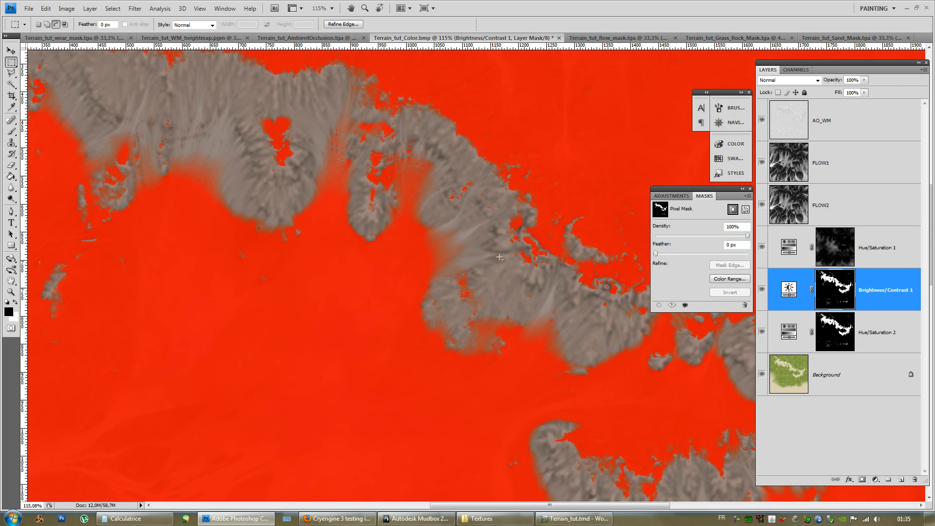
- Remove the canvas selection and deselect the layers to leave the red mask overlay
scroll(495, 248, "down", 5, "alt")
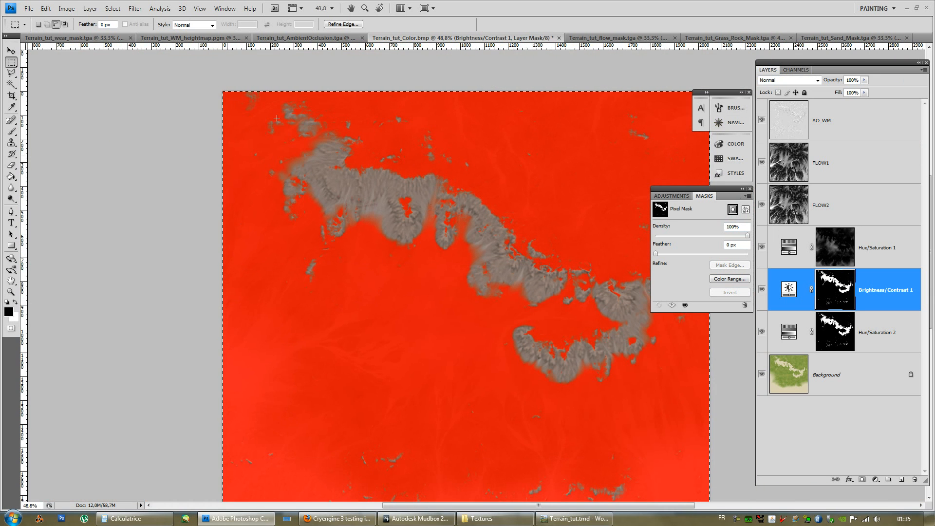
scroll(466, 250, "down", 1, "alt")
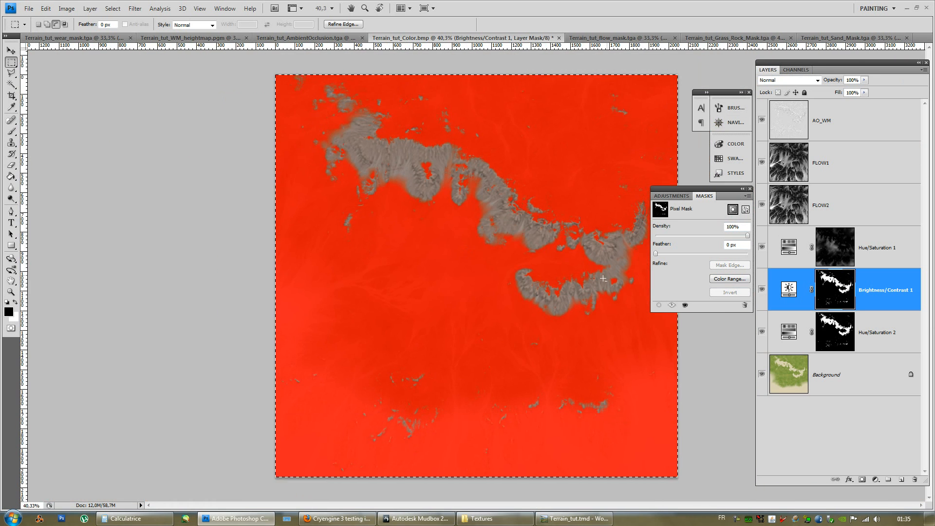
scroll(460, 229, "up", 1, "alt")
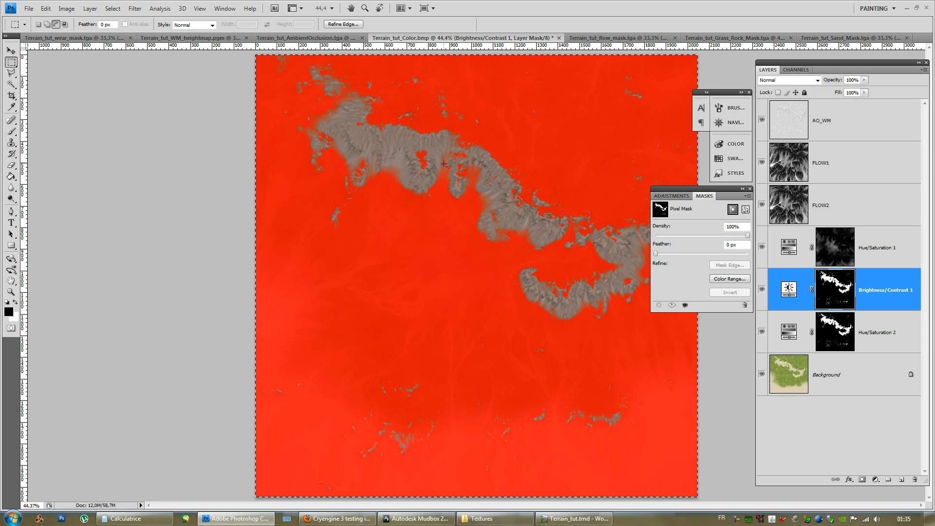
key("alt")
key("ctrl+d")
left_click(834, 414)
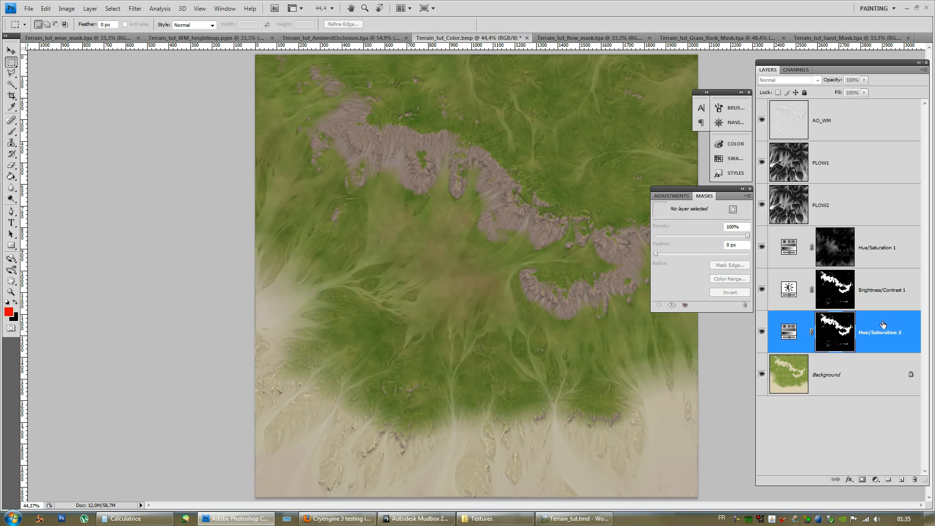
- Darken the rocky ridges with Brightness/Contrast 1, setting brightness to -18 and contrast to 18
left_click(838, 344)
left_click(834, 289)
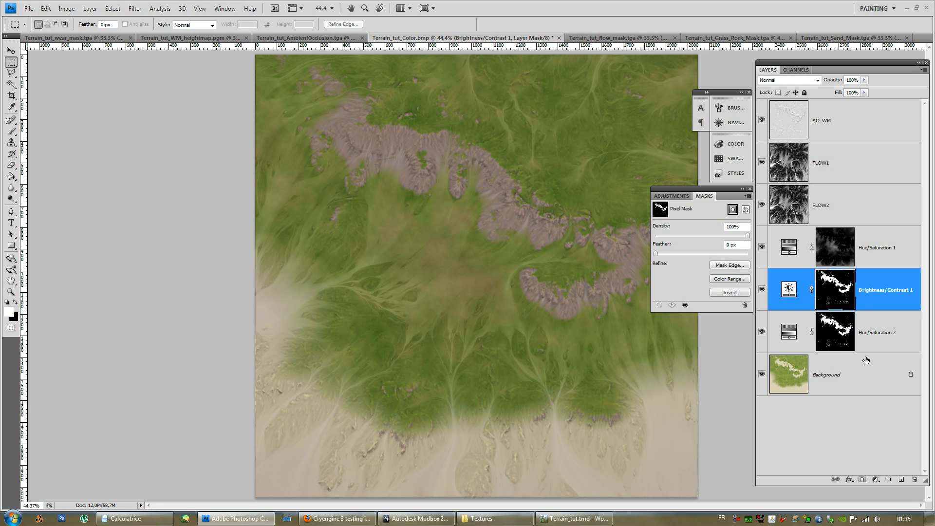
left_click(671, 195)
left_click(898, 297)
double_click(899, 297)
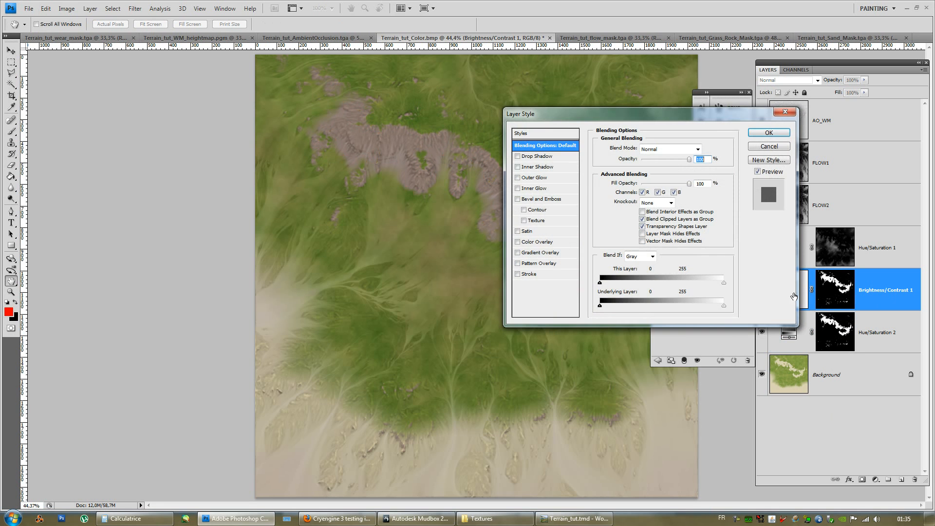
left_click(774, 130)
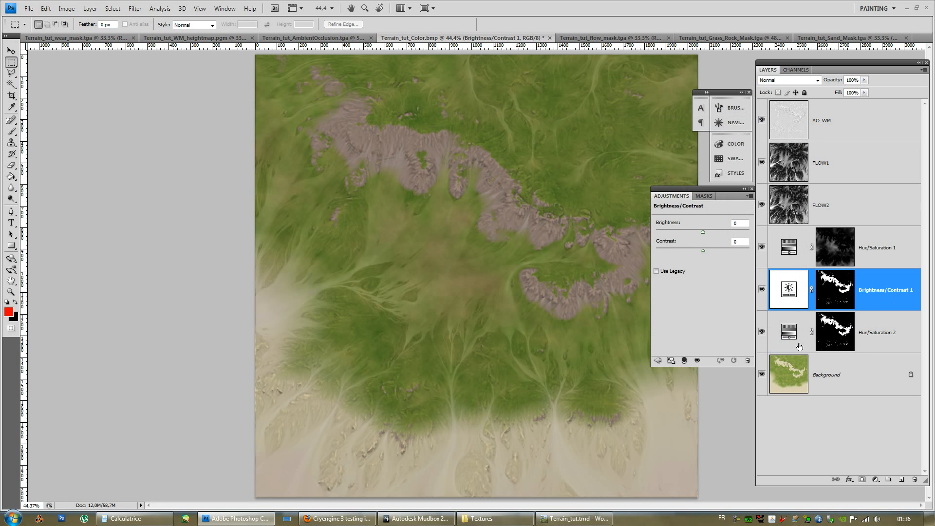
left_click_drag(703, 232, 693, 233)
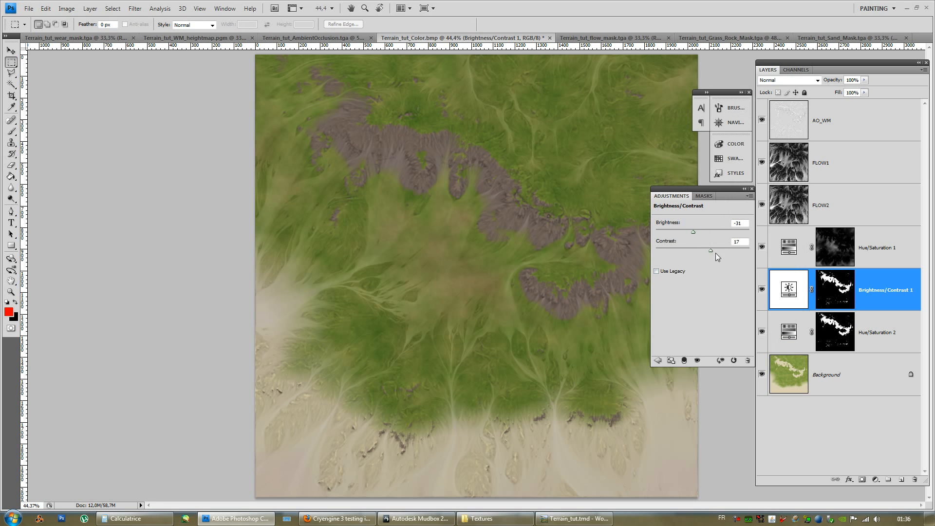
left_click_drag(737, 258, 742, 258)
left_click_drag(713, 254, 697, 233)
- Adjust Hue/Saturation 2 to hue +5 and saturation -31 for a greyer rock colour
left_click(795, 339)
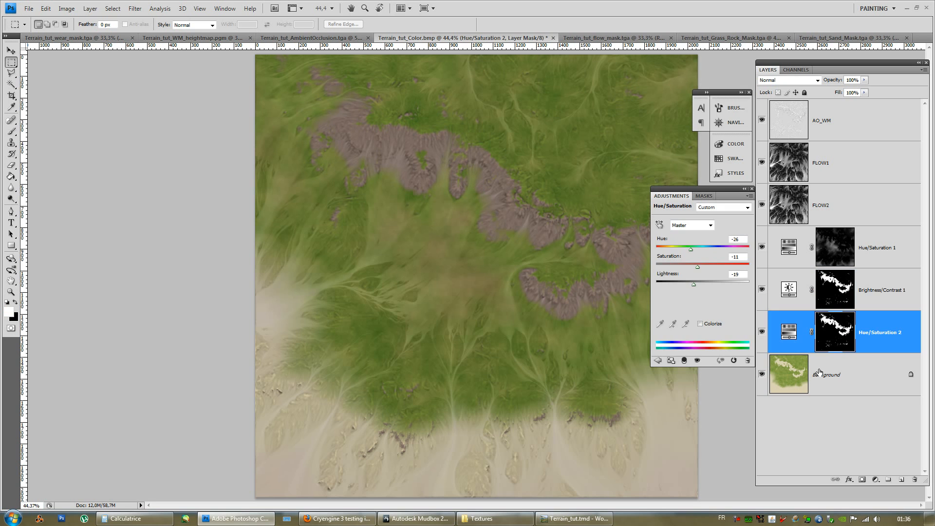
left_click_drag(690, 246, 694, 251)
left_click_drag(697, 267, 693, 265)
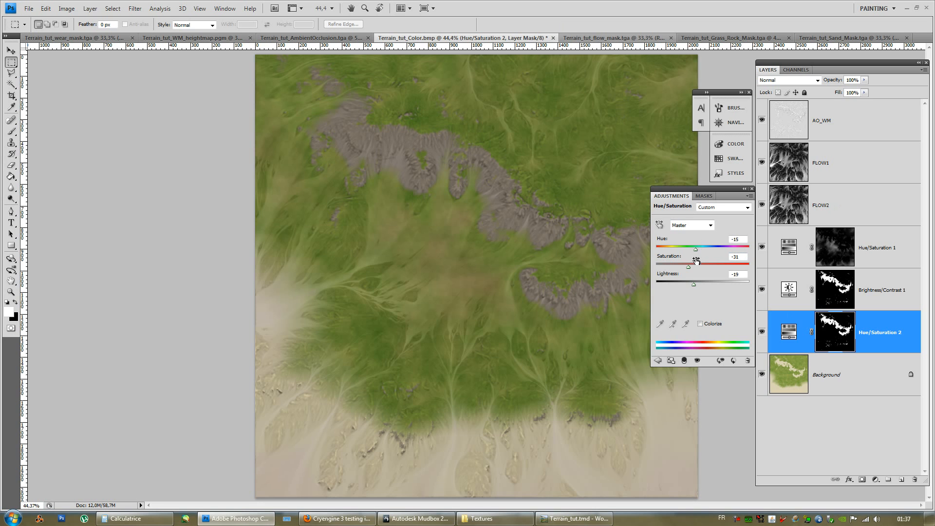
left_click_drag(695, 250, 705, 250)
scroll(499, 171, "up", 3, "alt")
key("backslash")
key("backslash")
scroll(504, 220, "up", 1, "alt")
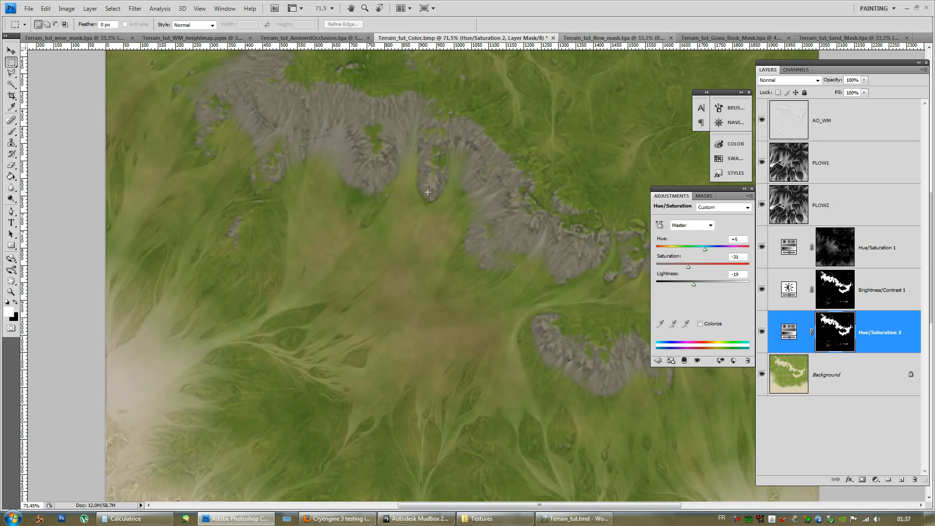
- Raise the saturation of Hue/Saturation 2 to +18 and check the whole terrain map
scroll(481, 276, "down", 1, "alt")
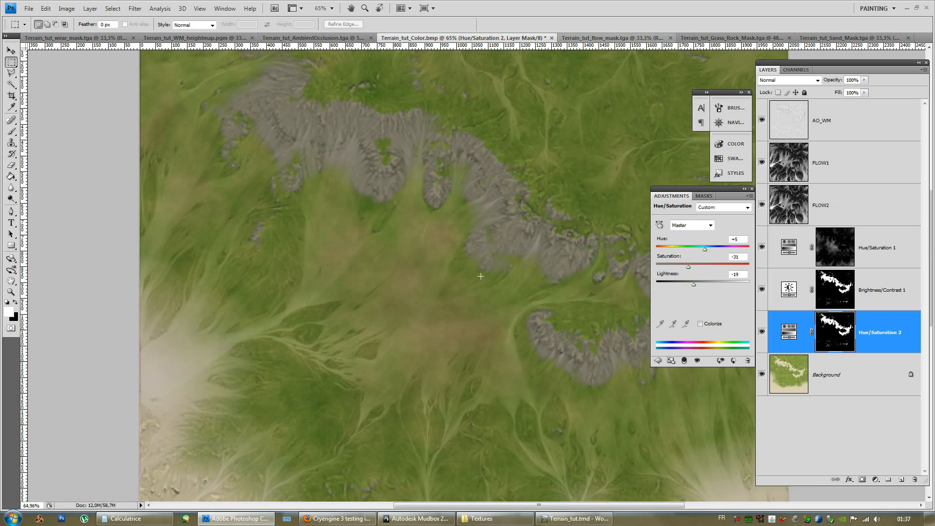
scroll(480, 276, "down", 4, "alt")
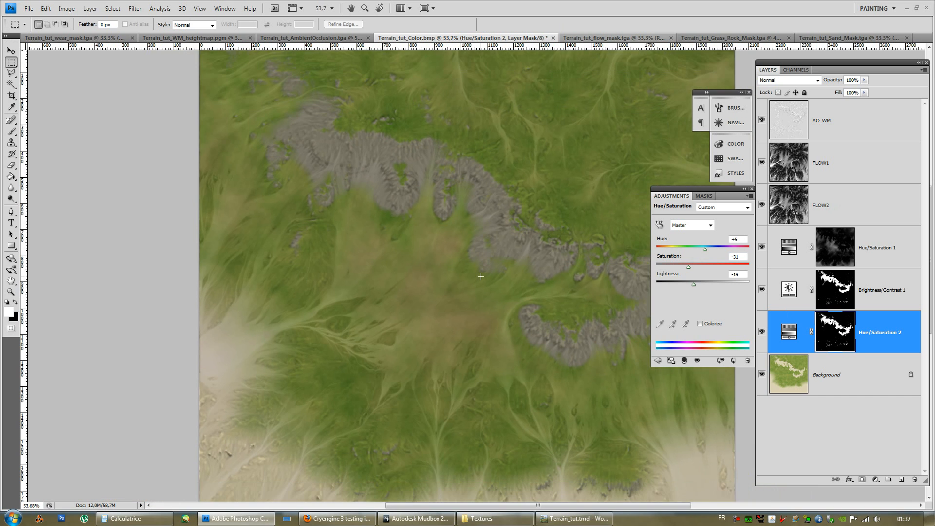
scroll(534, 247, "down", 1, "alt")
key("alt")
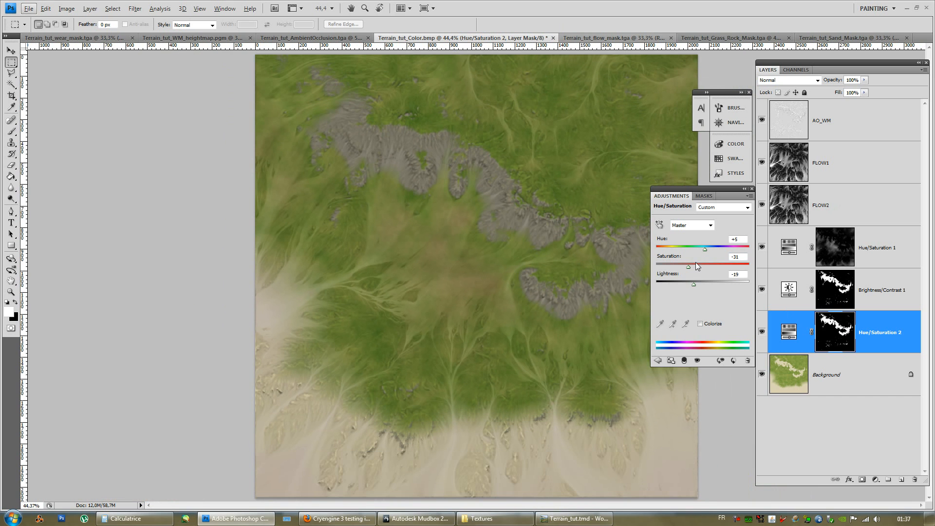
left_click_drag(689, 266, 703, 267)
scroll(460, 238, "down", 4, "alt")
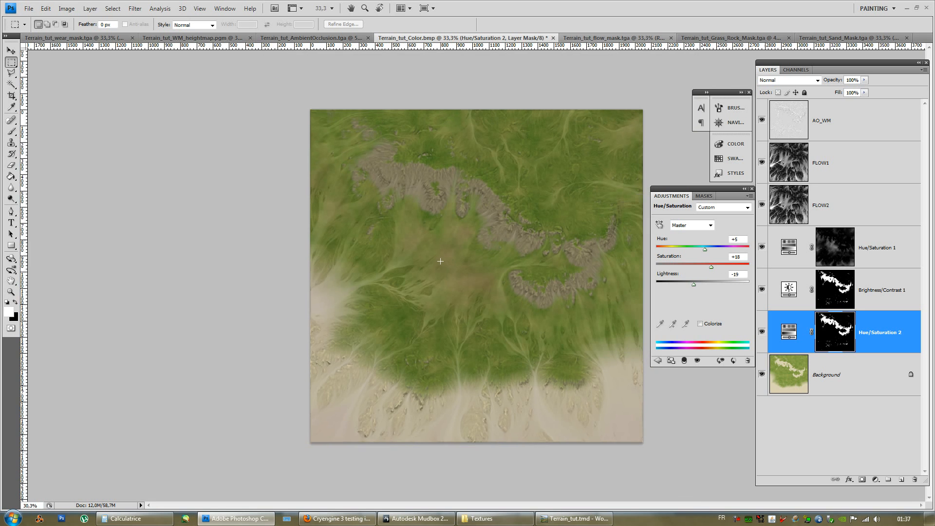
scroll(460, 238, "up", 3, "alt")
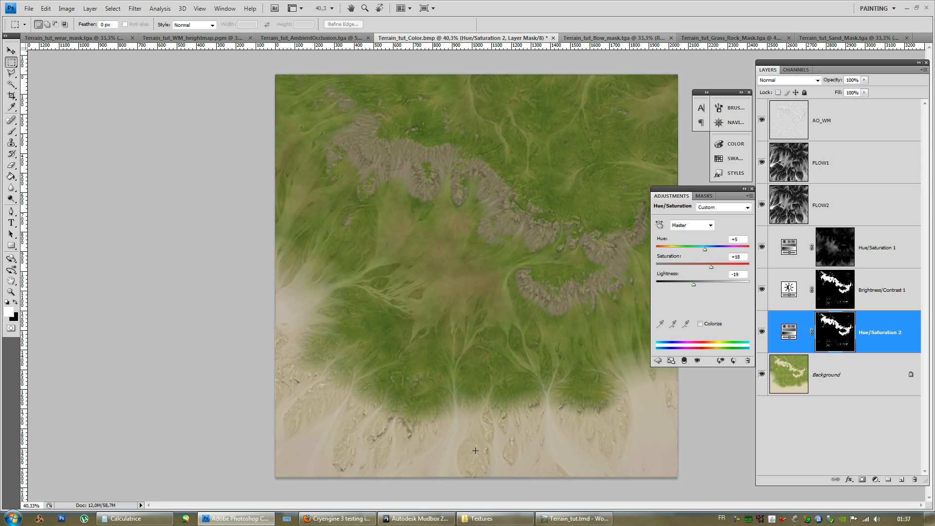
key("alt")
- Lower the brightness in Brightness/Contrast 1 slightly further to darken the ridges, and deselect the layer
left_click(902, 294)
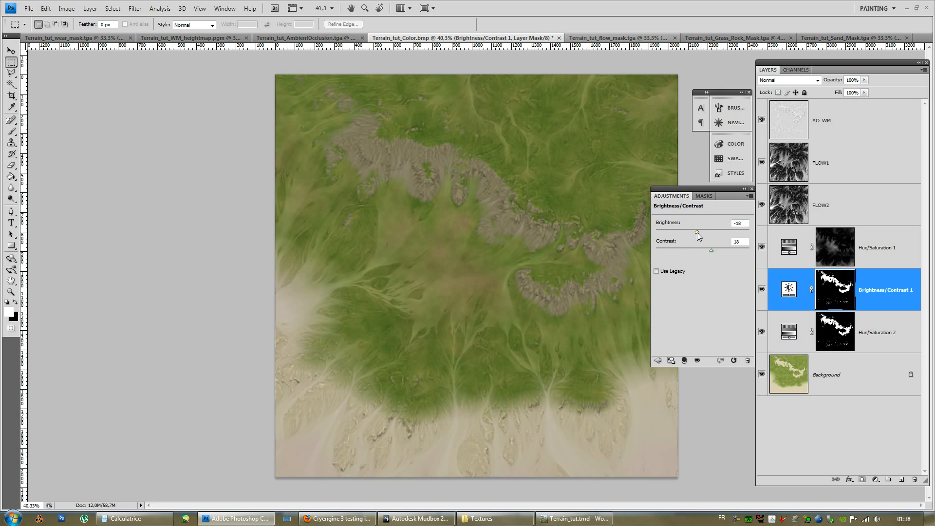
left_click_drag(692, 232, 693, 232)
left_click(825, 416)
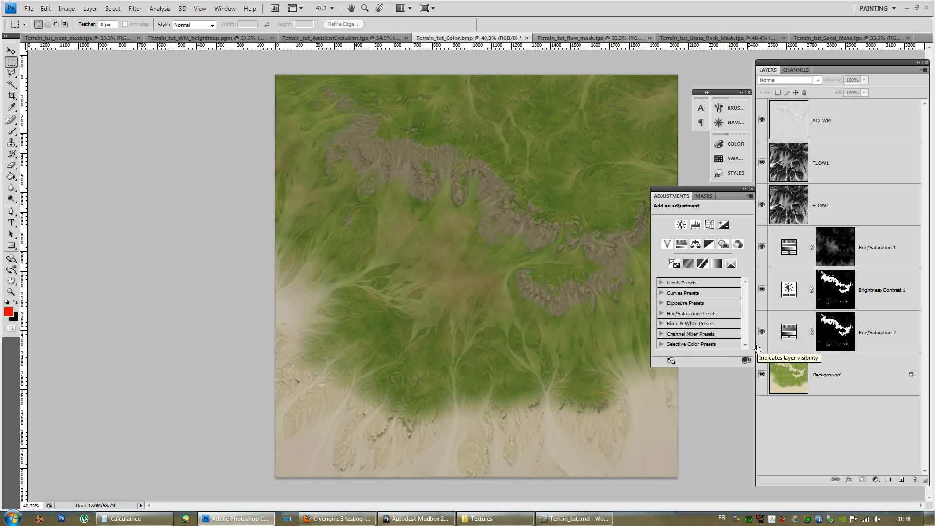
- Copy the whole image from Terrain_tut_Sand_Mask.tga and return to the Terrain_tut_Color.bmp document
left_click(752, 188)
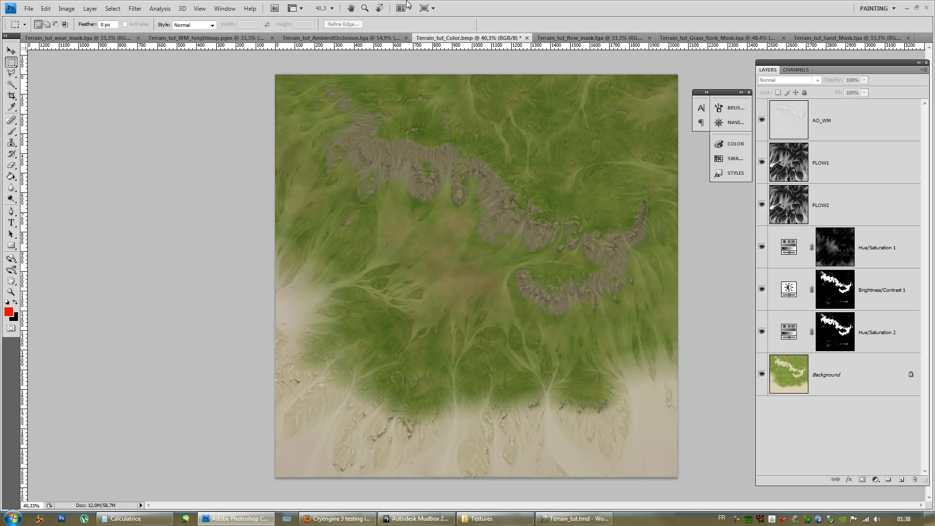
left_click(566, 39)
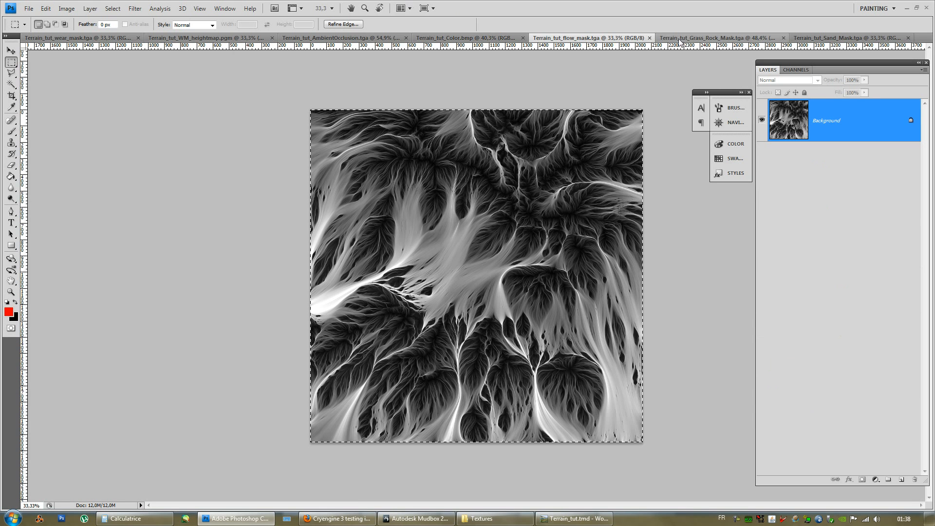
left_click(716, 37)
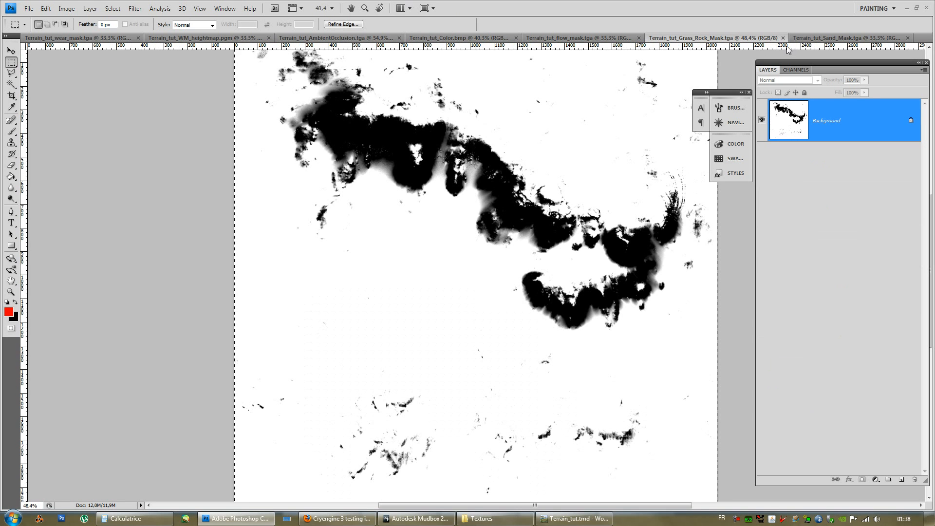
left_click(860, 39)
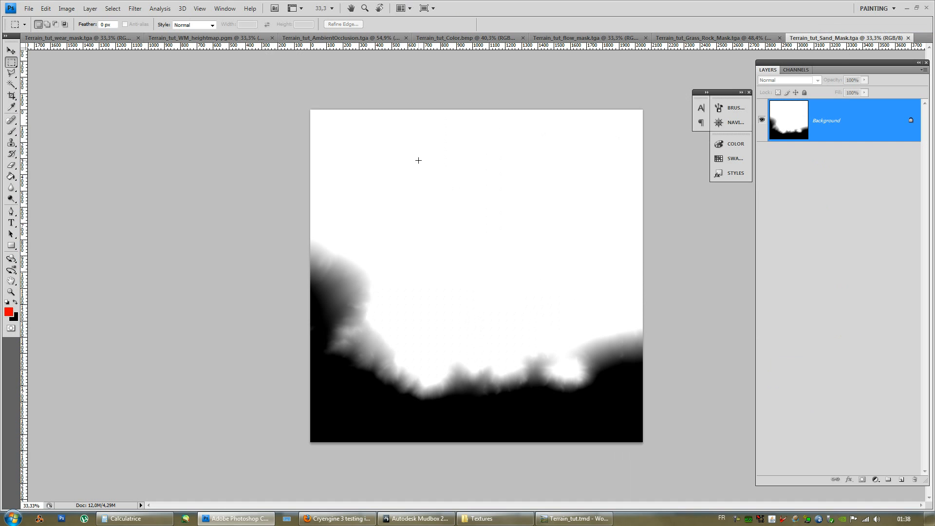
key("ctrl+a")
left_click(439, 39)
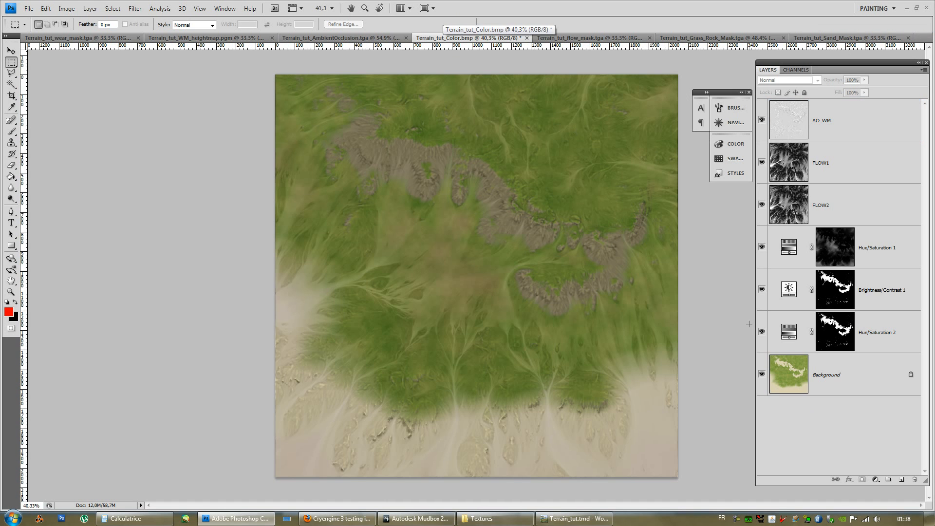
- Add a Hue/Saturation adjustment layer directly above the Background layer
left_click(856, 386)
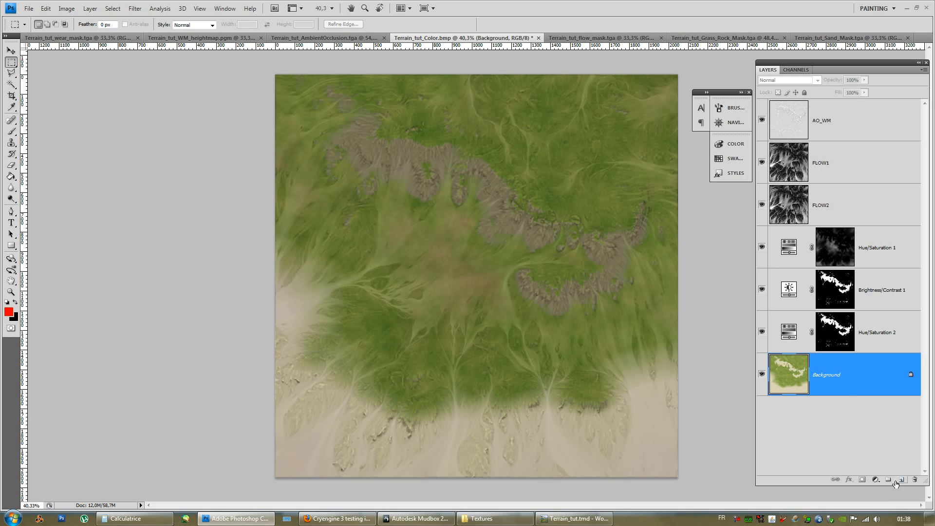
left_click(876, 479)
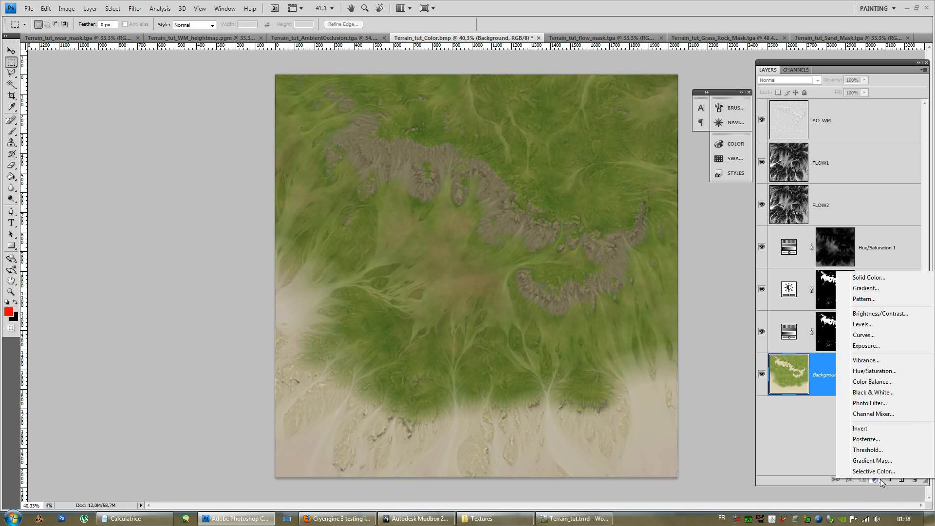
left_click(874, 371)
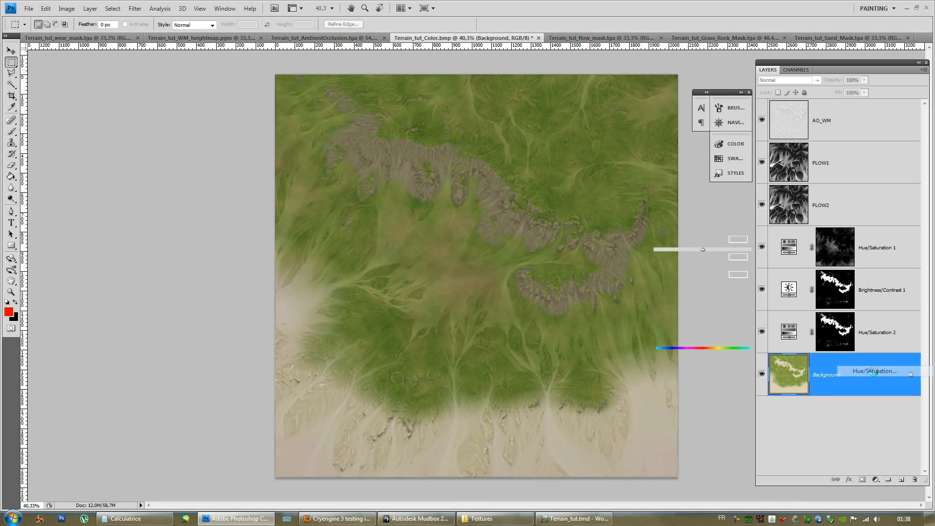
- Paste the sand mask into the Hue/Saturation 3 layer mask and invert it so only the sand is affected
left_click(793, 71)
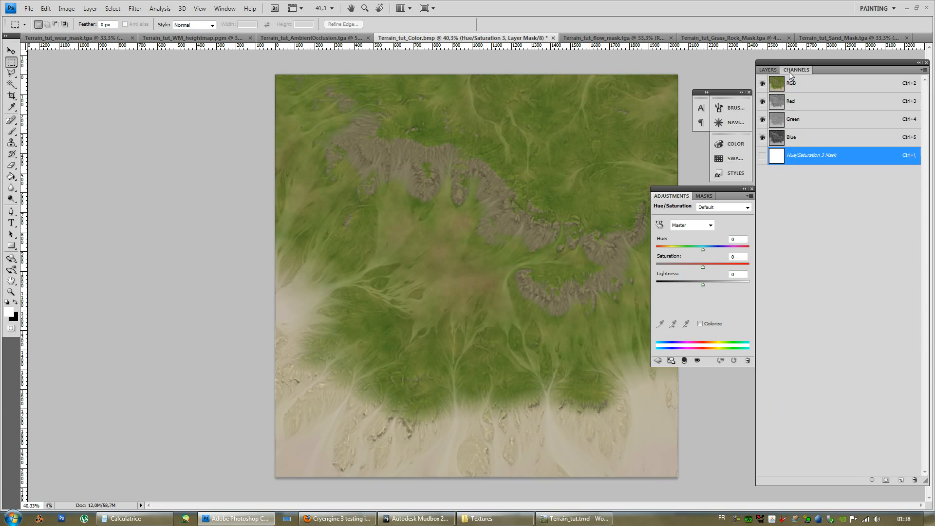
left_click(857, 39)
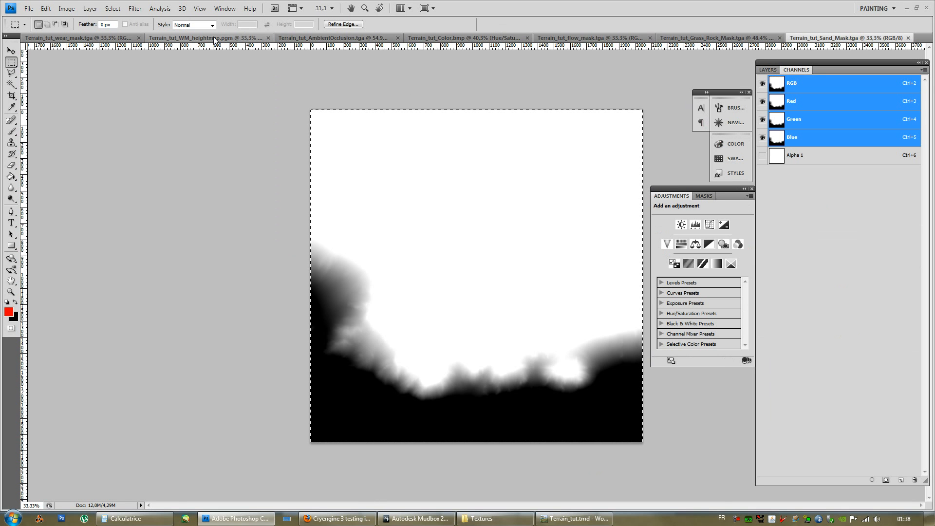
left_click(336, 37)
left_click(445, 38)
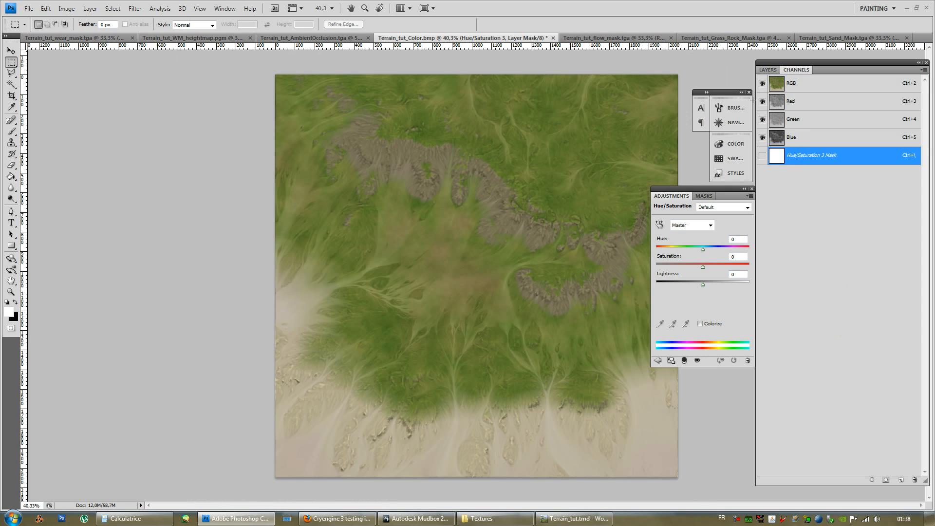
left_click(762, 155)
key("x")
key("ctrl+v")
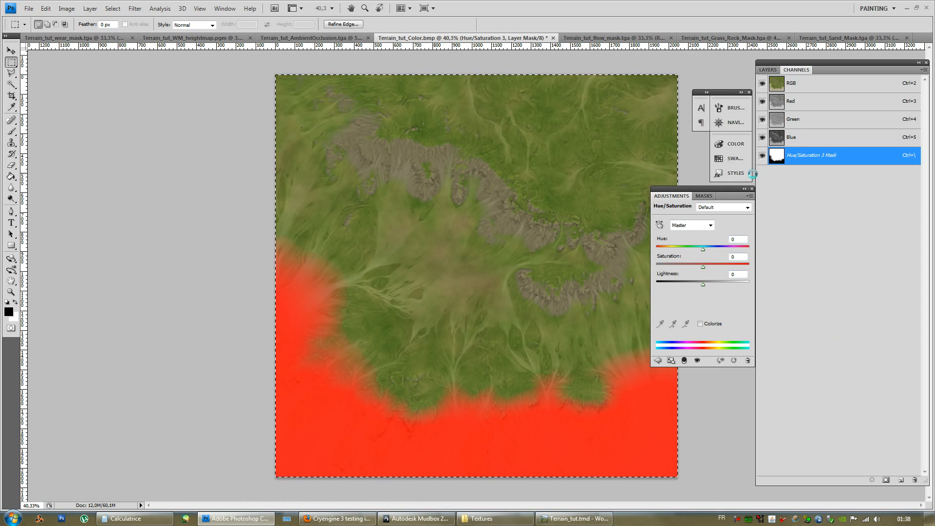
key("ctrl+i")
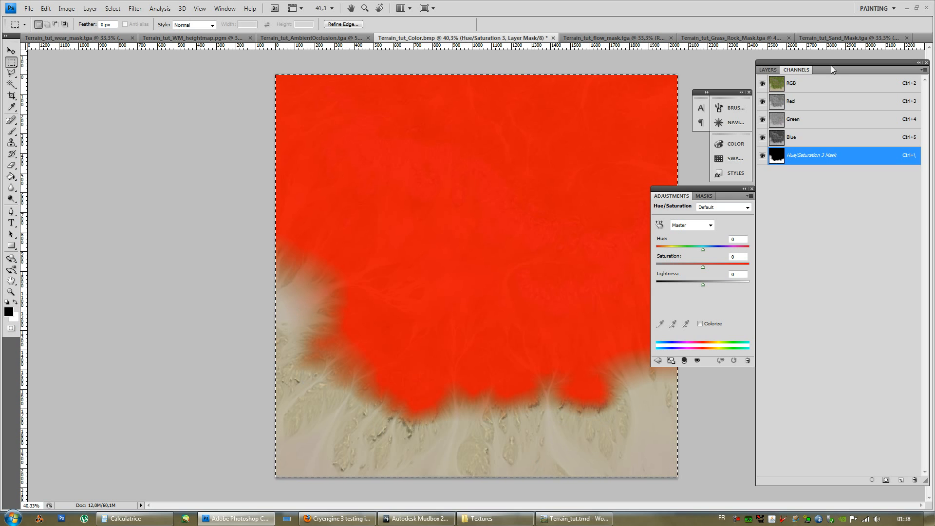
left_click(767, 70)
left_click(858, 449)
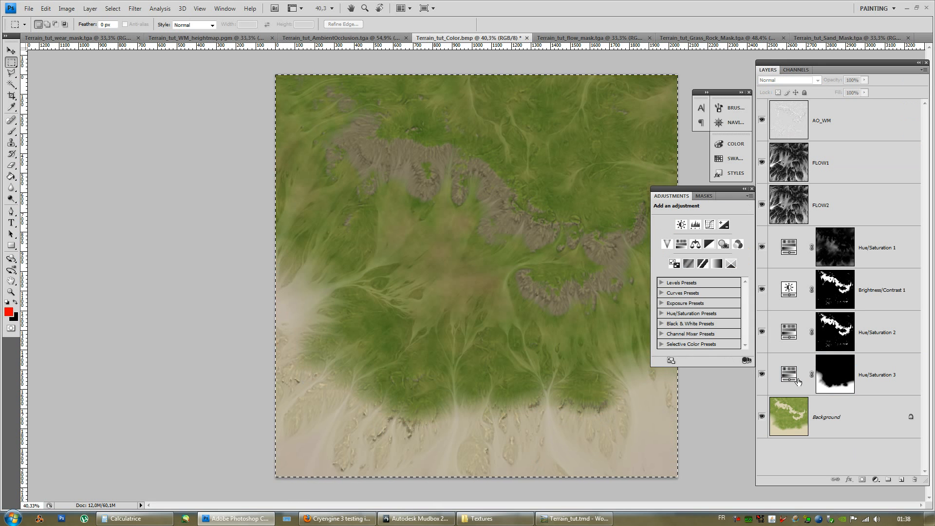
left_click(797, 376)
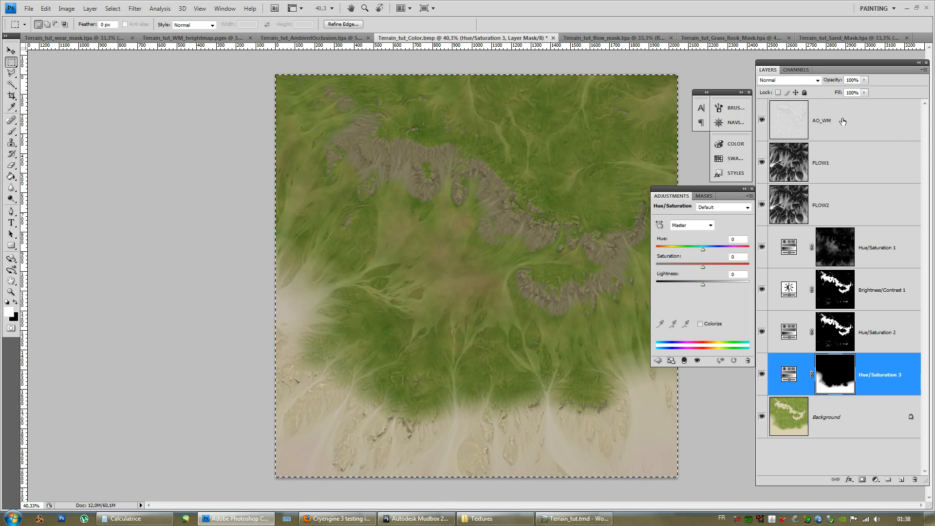
- Rename the Hue/Saturation 1 layer as "Depo Huse/Saturation"
left_click(886, 250)
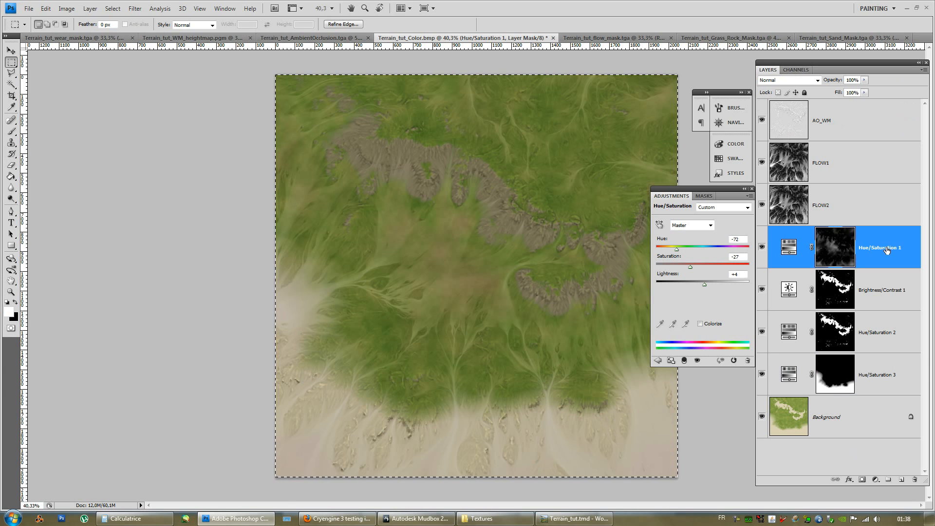
double_click(892, 250)
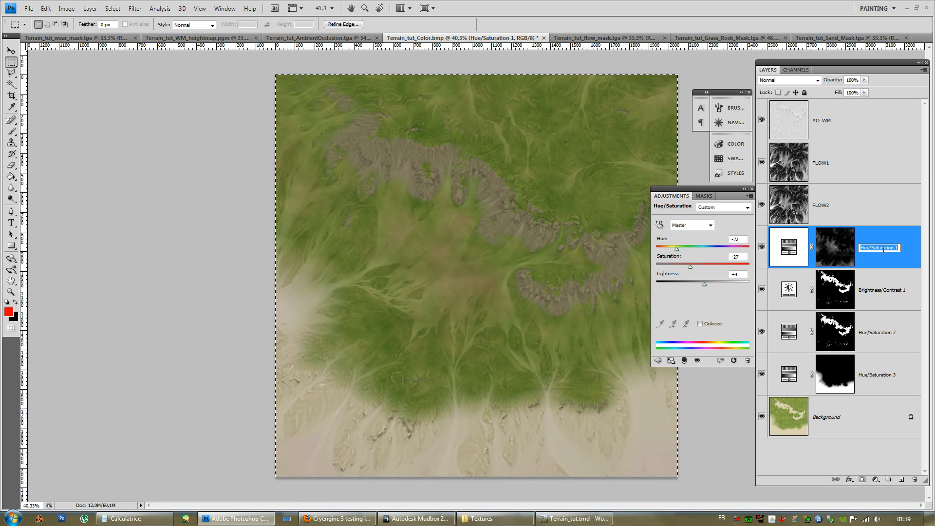
type("o")
type(" Hy")
type("e")
type("/Sat")
type("uration")
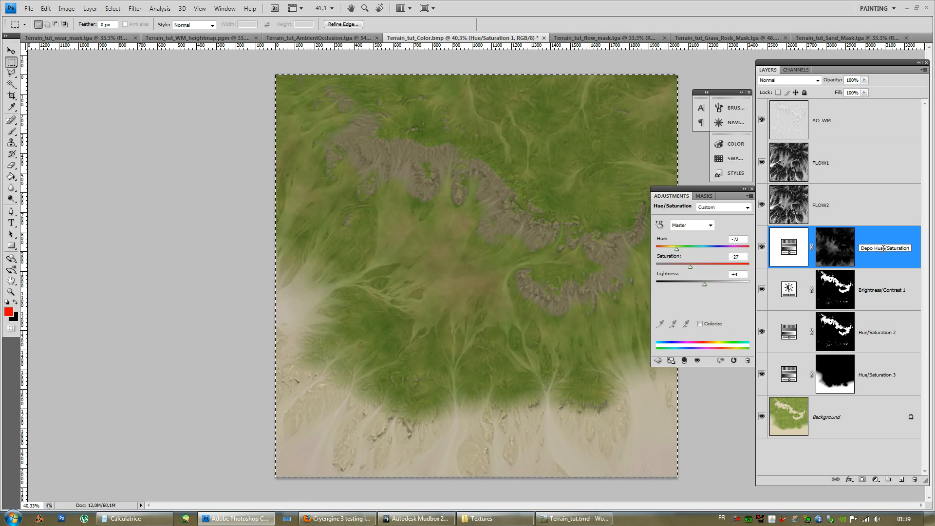
key("Return")
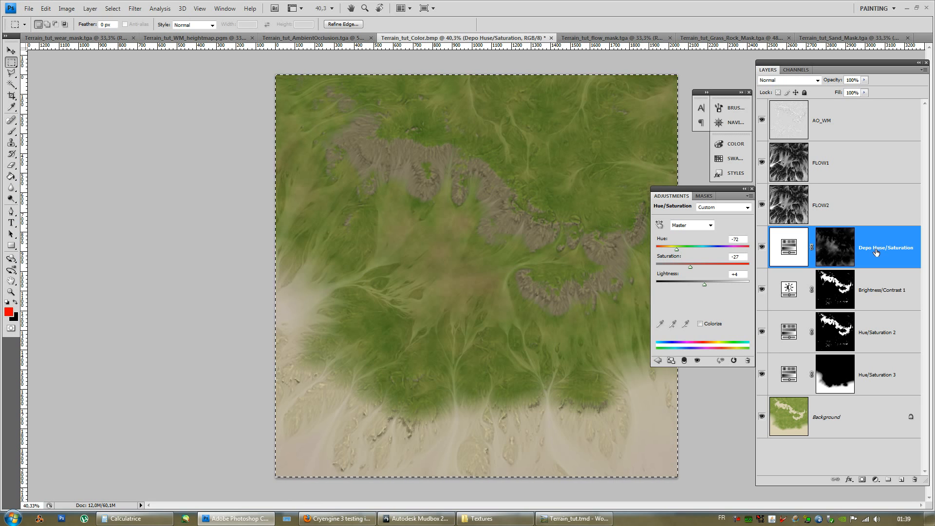
- Rename the Brightness/Contrast 1 layer as "Rock Brightness/contrast"
left_click(882, 290)
left_click(886, 290)
double_click(892, 291)
type("Rock")
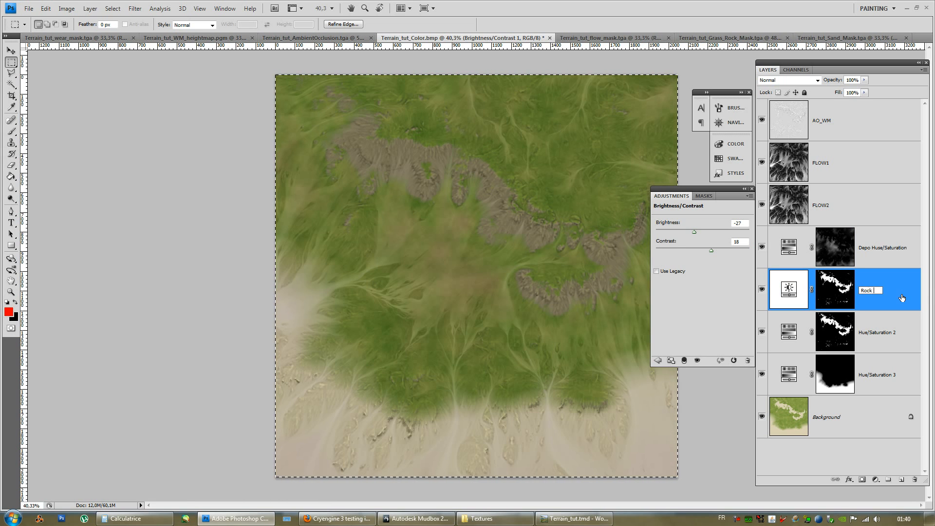
type(" Brig")
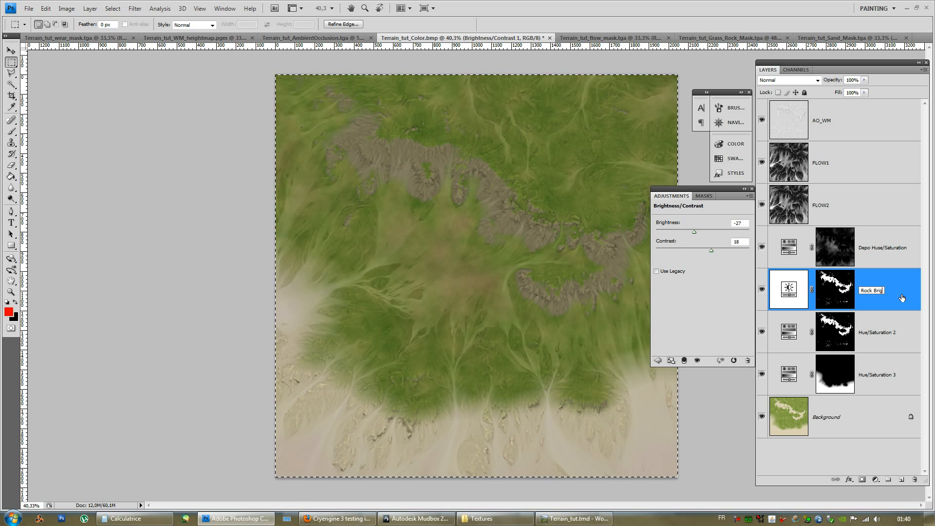
type("htness/")
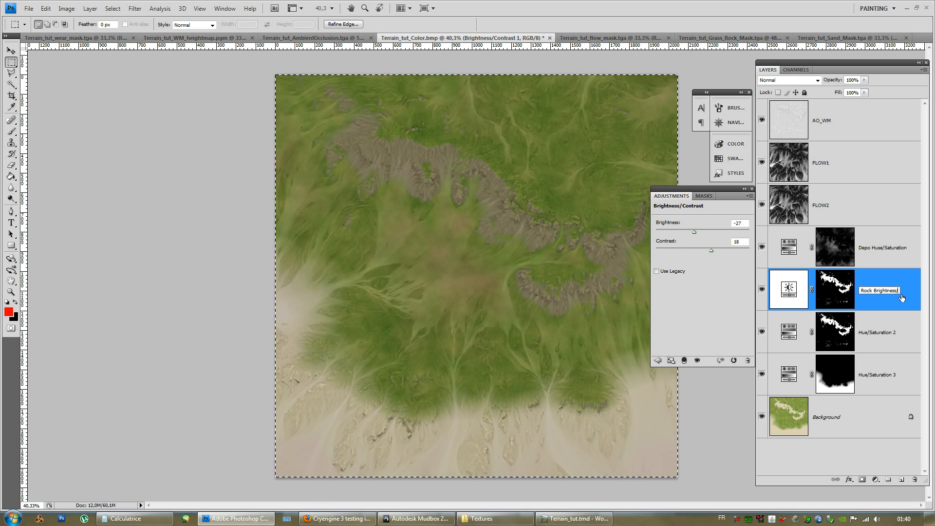
type("contrast")
key("Return")
- Rename the Hue/Saturation 2 layer as "Rock Hue/Saturation", dropping the trailing number
double_click(885, 336)
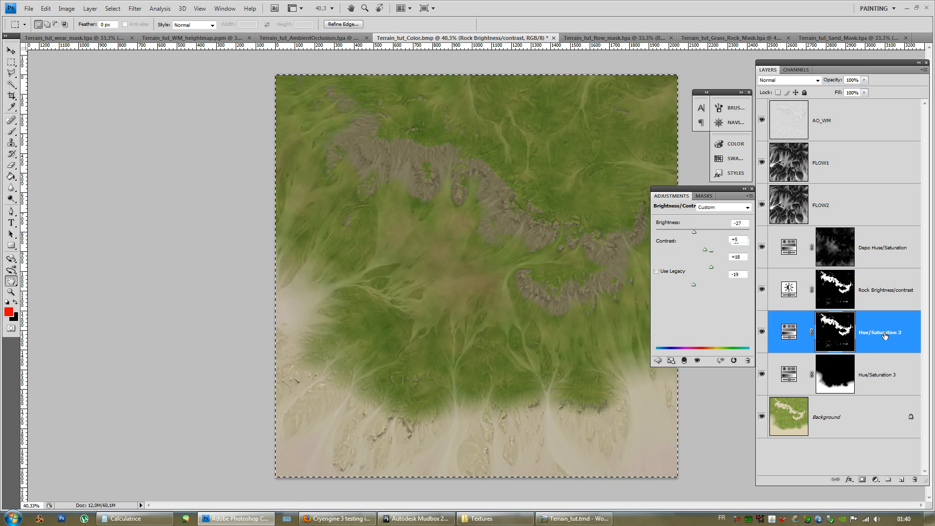
left_click(769, 146)
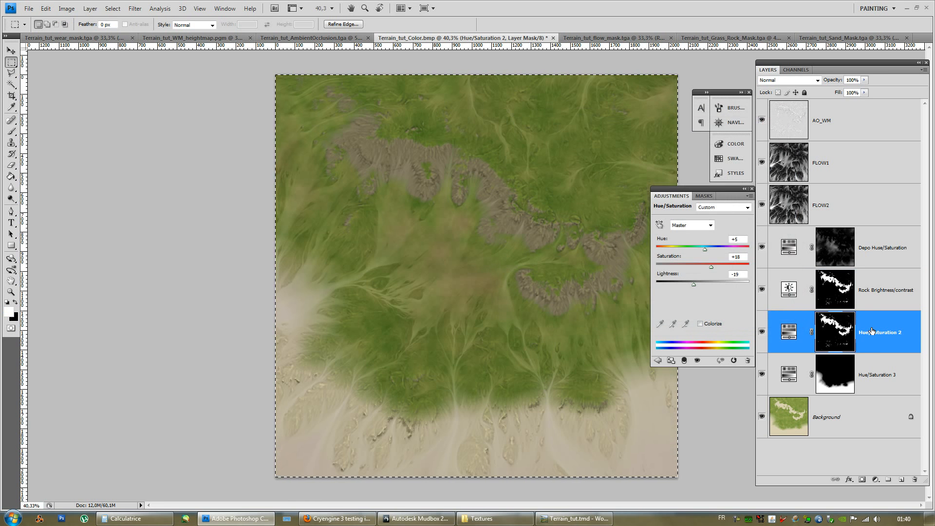
left_click(789, 332)
double_click(873, 336)
left_click(780, 147)
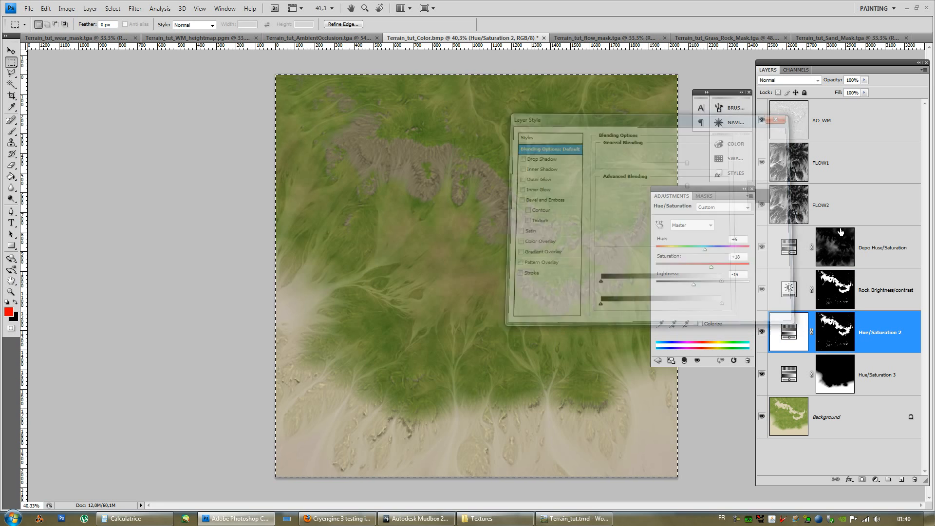
double_click(875, 333)
left_click(860, 333)
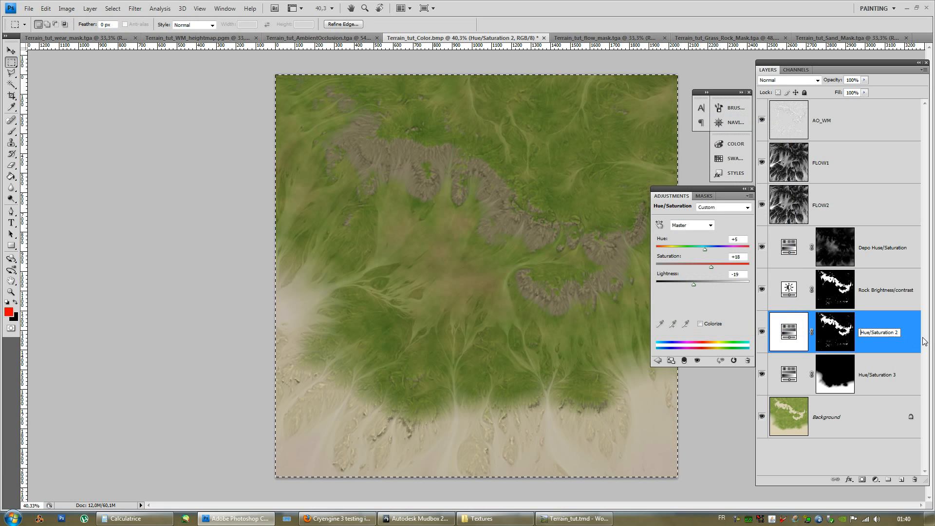
type("Rock")
key("Right")
key("Right")
key("Right")
key("Right")
key("Right")
key("Right")
key("BackSpace")
key("BackSpace")
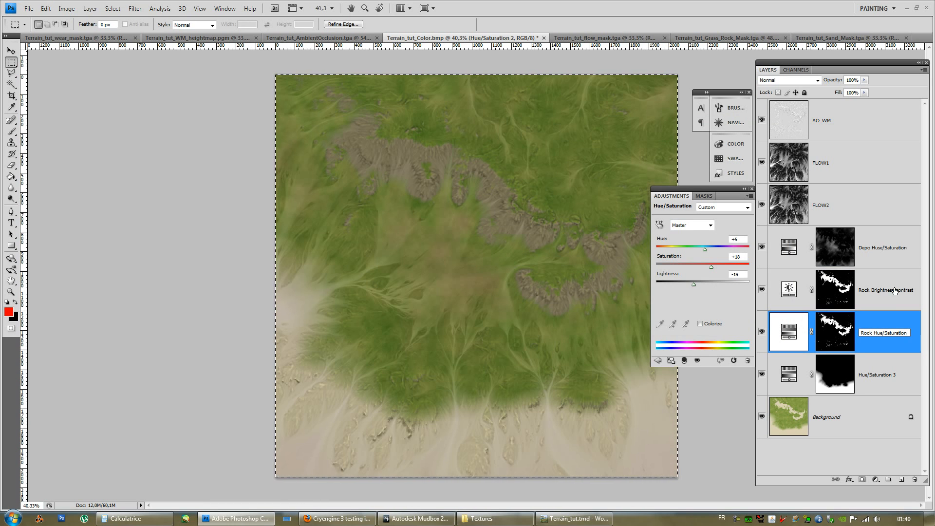
key("Return")
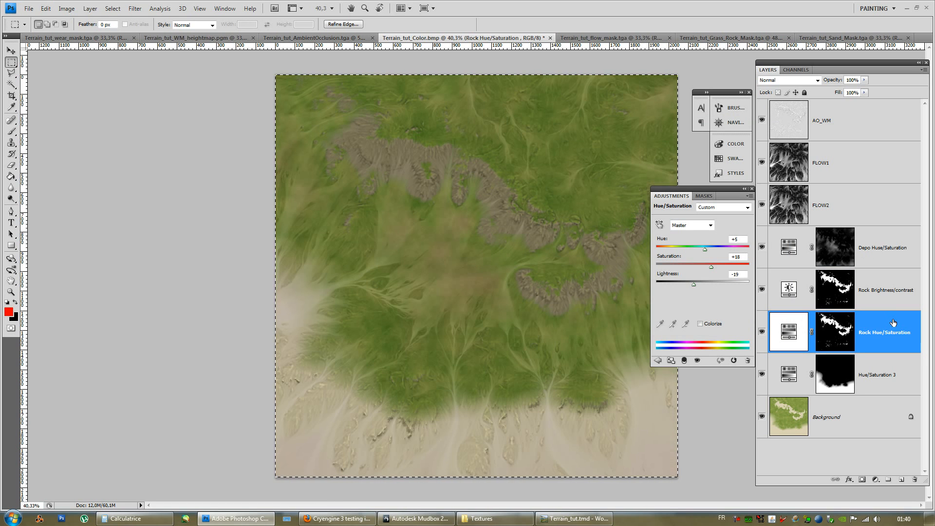
- Correct the misspelled deposition adjustment layer name to "Depo Hue/Saturation"
double_click(883, 248)
left_click(882, 249)
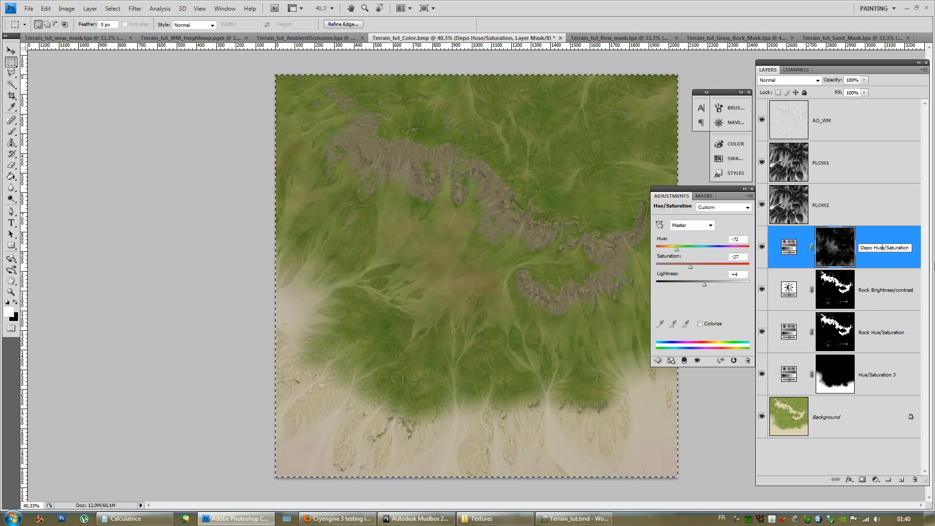
key("BackSpace")
key("Return")
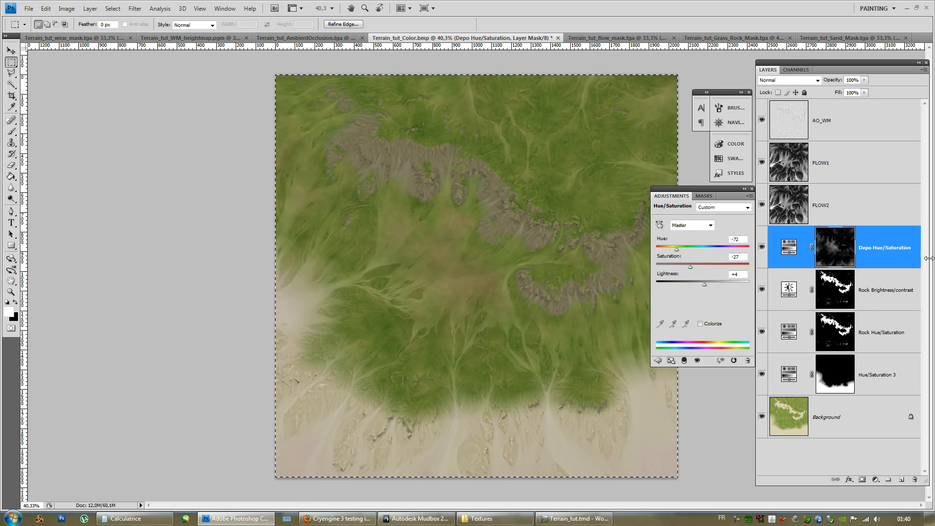
- Rename the Hue/Saturation 3 layer as "Sand Hue/Saturation"
left_click(895, 339)
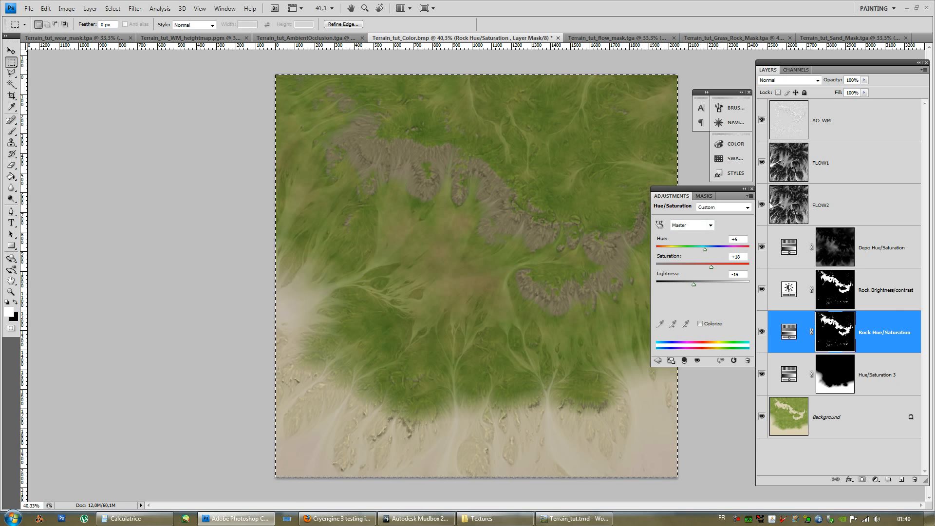
left_click(879, 373)
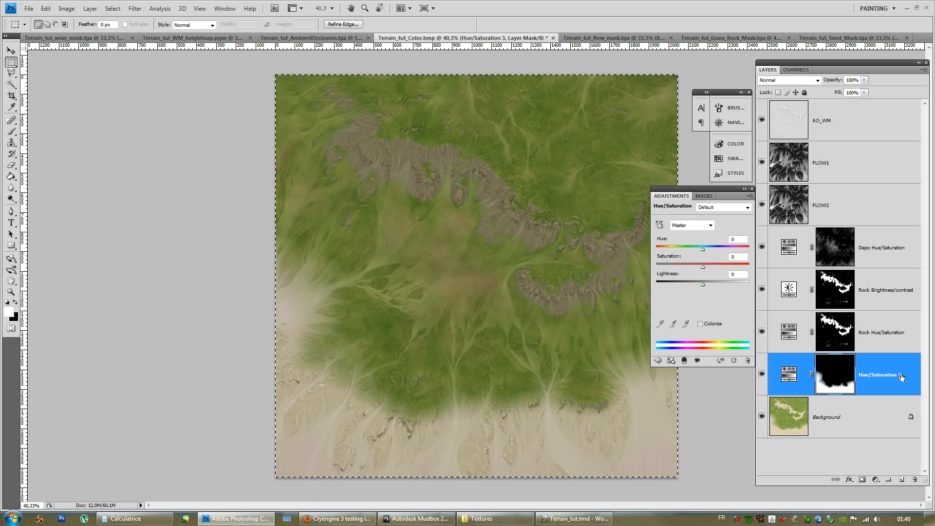
double_click(885, 375)
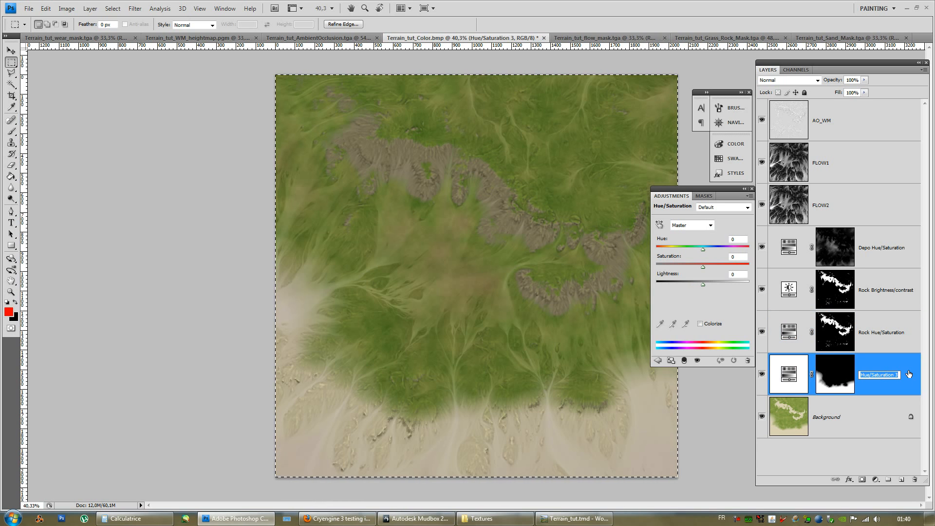
key("Home")
type("Beac")
key("BackSpace")
key("BackSpace")
key("BackSpace")
key("BackSpace")
type("Sand")
key("Return")
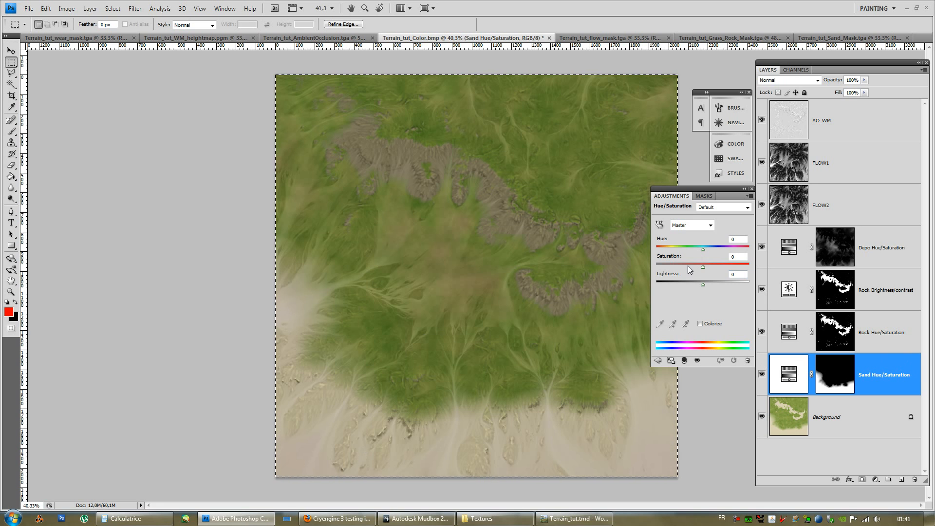
- Set the Sand Hue/Saturation adjustment's hue to +7 and its saturation to -29
mouse_move(702, 267)
left_mouse_down()
mouse_move(683, 267)
mouse_move(705, 267)
mouse_move(700, 249)
mouse_move(674, 249)
mouse_move(712, 256)
mouse_move(700, 257)
left_mouse_up()
left_click_drag(706, 266, 689, 265)
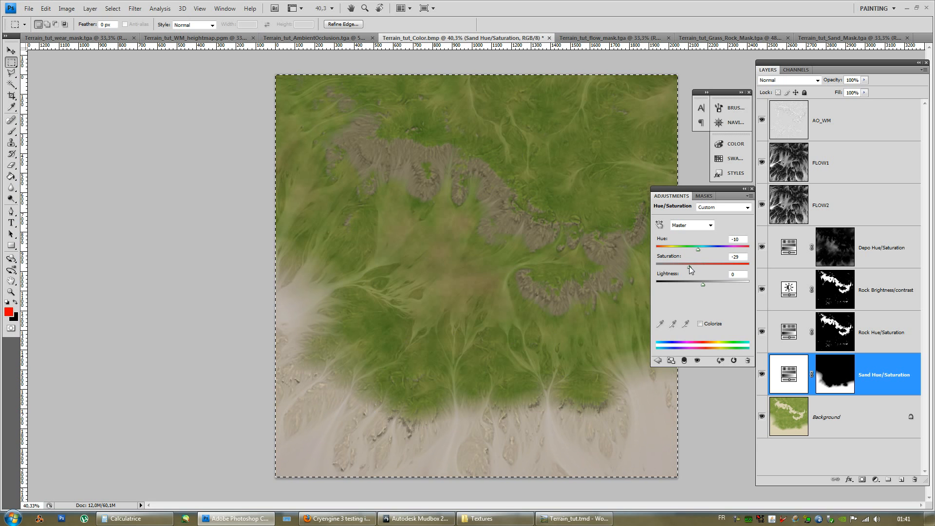
left_click_drag(697, 249, 700, 249)
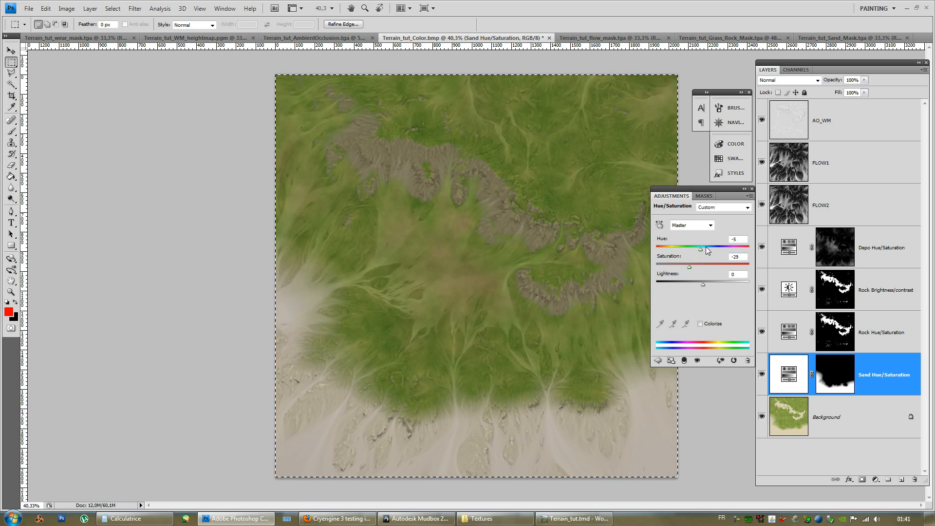
left_click_drag(701, 250, 706, 250)
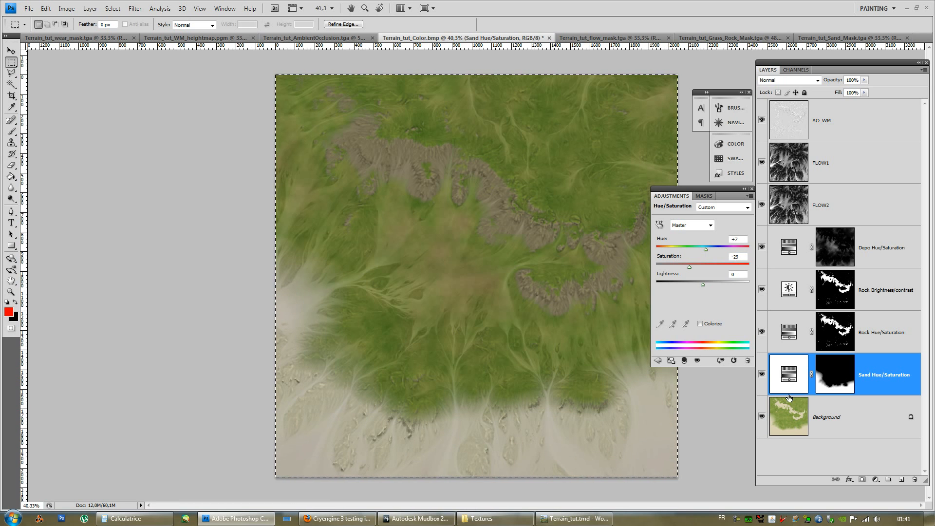
left_click(751, 189)
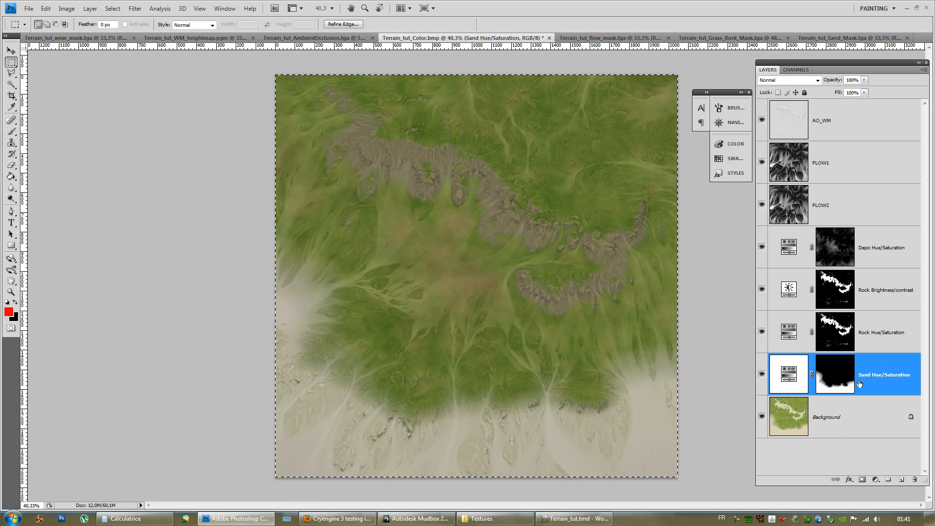
- Reopen the Sand Hue/Saturation adjustment, darken its lightness to -10 and close its settings
double_click(783, 372)
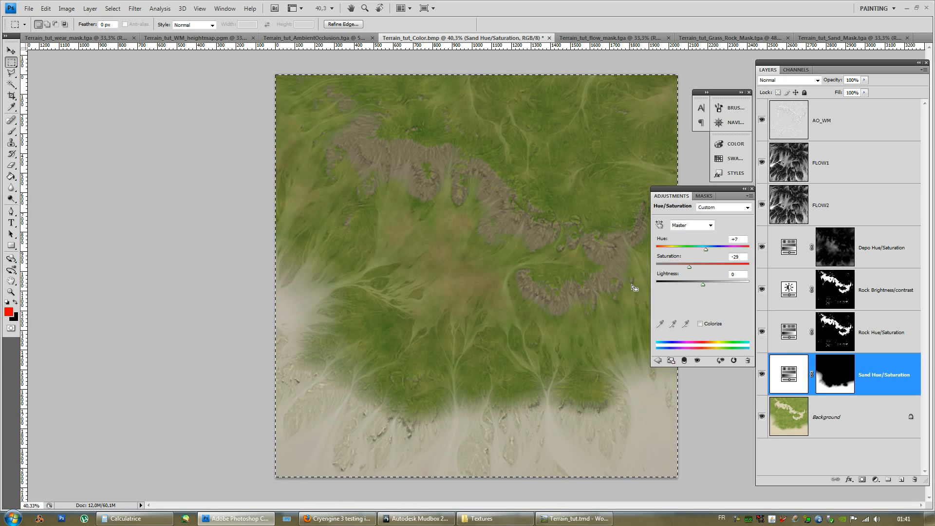
left_click_drag(703, 286, 700, 288)
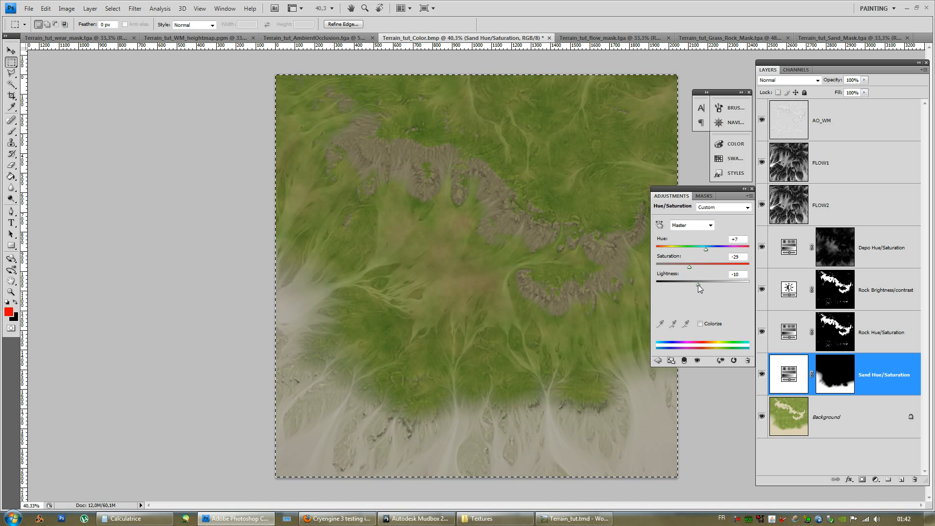
left_click_drag(729, 187, 726, 203)
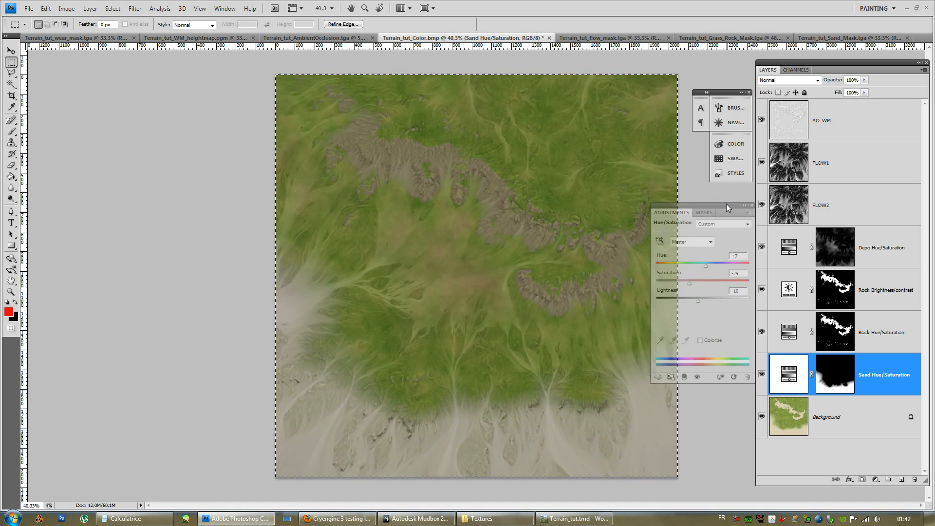
left_click(751, 206)
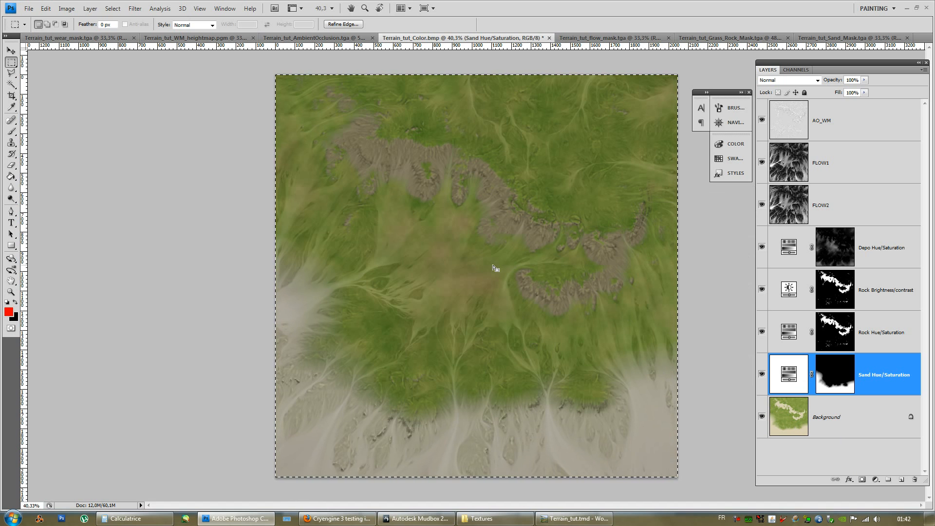
scroll(482, 254, "down", 5, "alt")
scroll(472, 243, "down", 3, "alt")
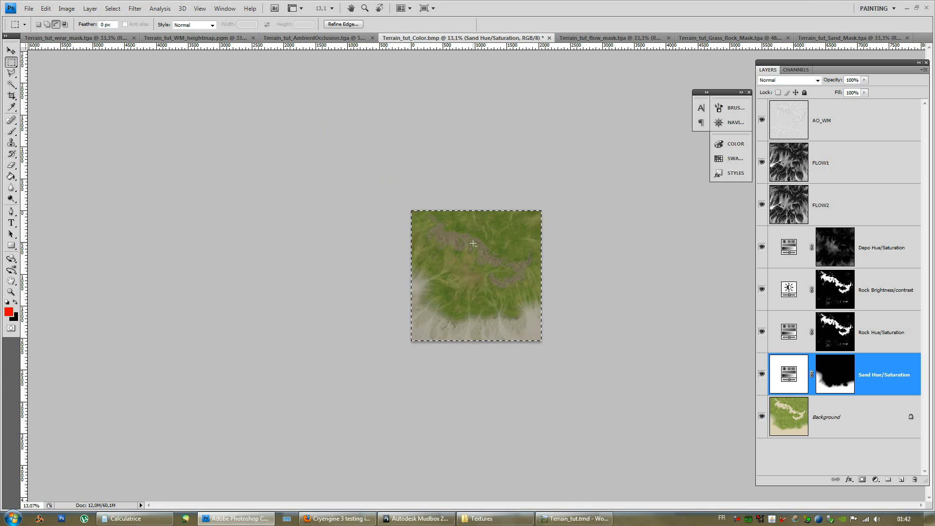
scroll(473, 242, "up", 3, "alt")
scroll(473, 242, "up", 2, "alt")
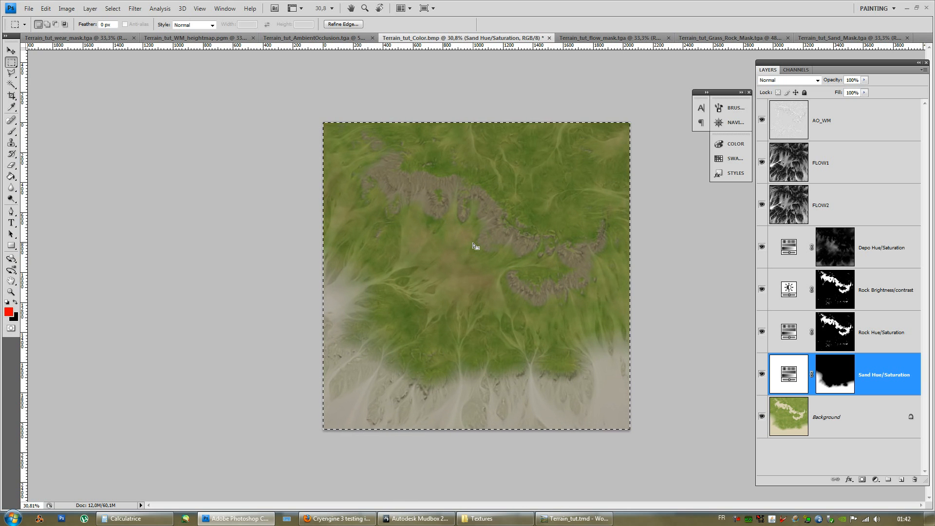
- Save the layered colour map as Terrain_tut_Diffuse.psd in Photoshop format with maximized compatibility and clear the selection
key("ctrl+shift+s")
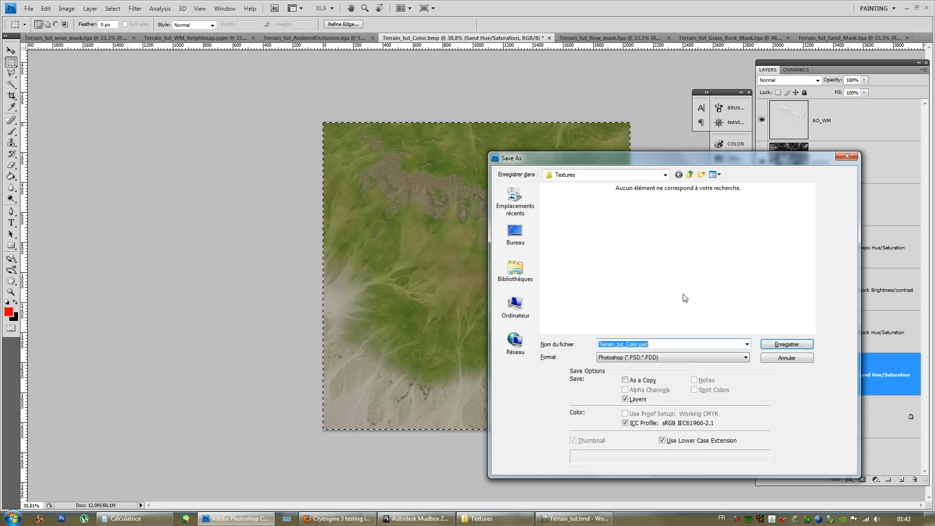
left_click(621, 358)
left_click(632, 345)
left_click(638, 344)
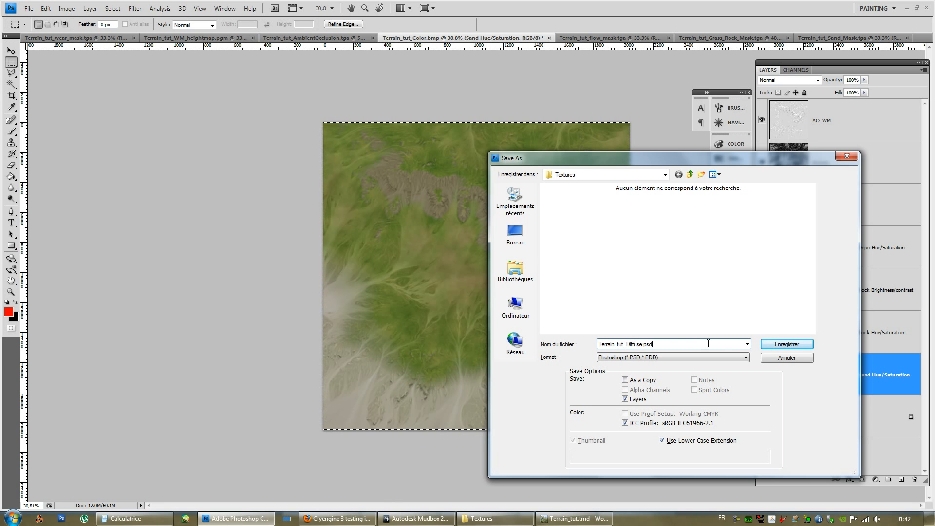
left_click(778, 345)
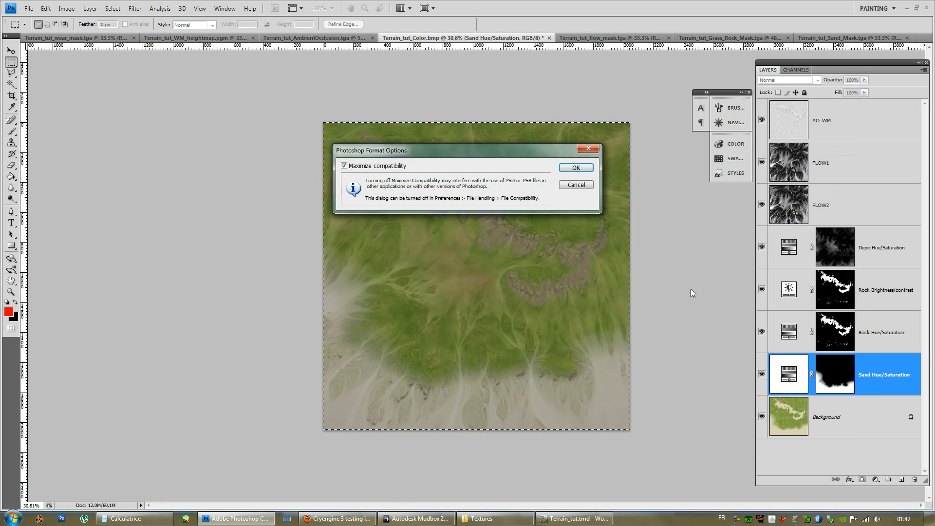
left_click(574, 166)
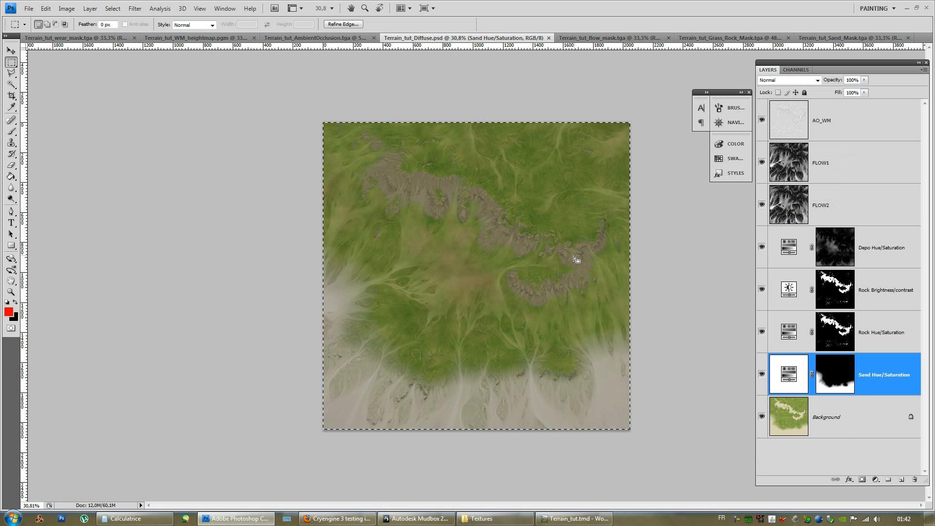
key("ctrl+d")
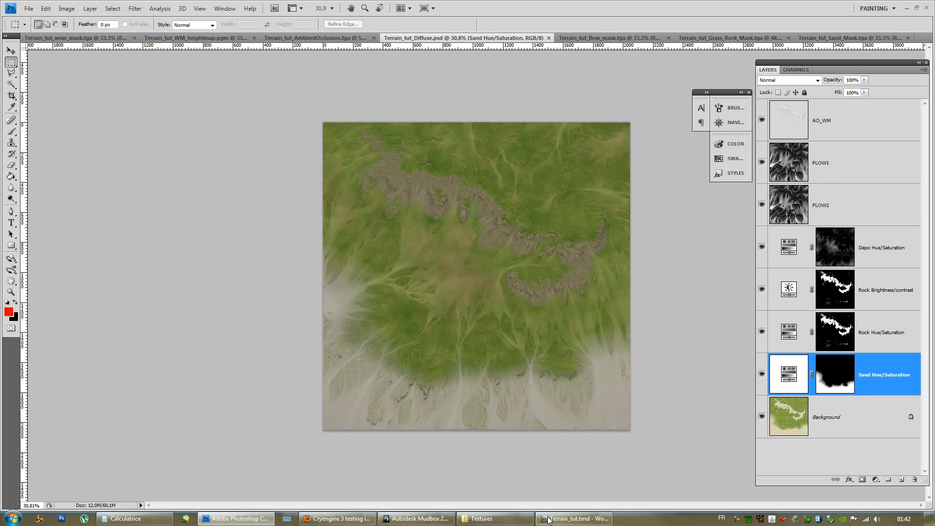
- Switch to Mudbox and dismiss the Sculpt using Map operation to view the terrain from another angle
left_click(418, 518)
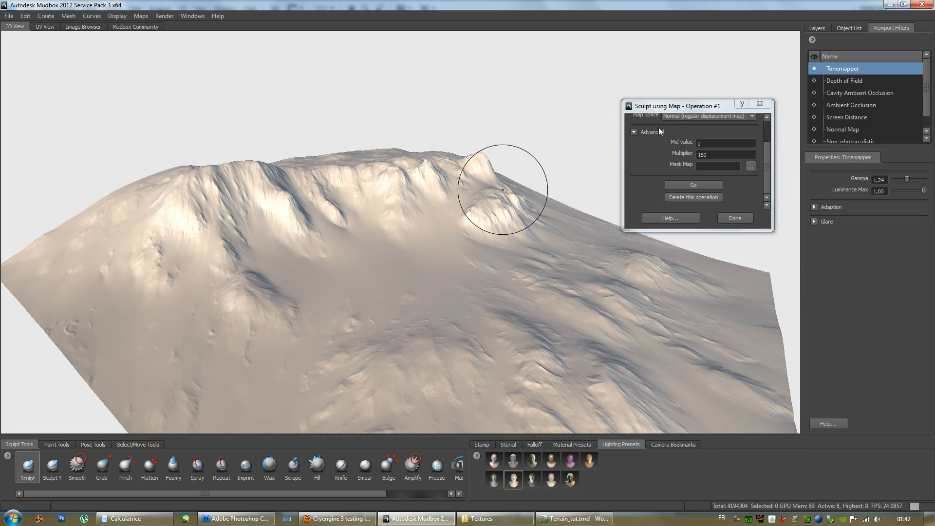
left_click(757, 104)
mouse_move(540, 271)
left_mouse_down("alt")
mouse_move(579, 243)
mouse_move(560, 258)
mouse_move(546, 297)
mouse_move(532, 223)
mouse_move(501, 210)
mouse_move(532, 202)
mouse_move(496, 249)
mouse_move(509, 237)
mouse_move(484, 227)
mouse_move(473, 238)
left_mouse_up("alt")
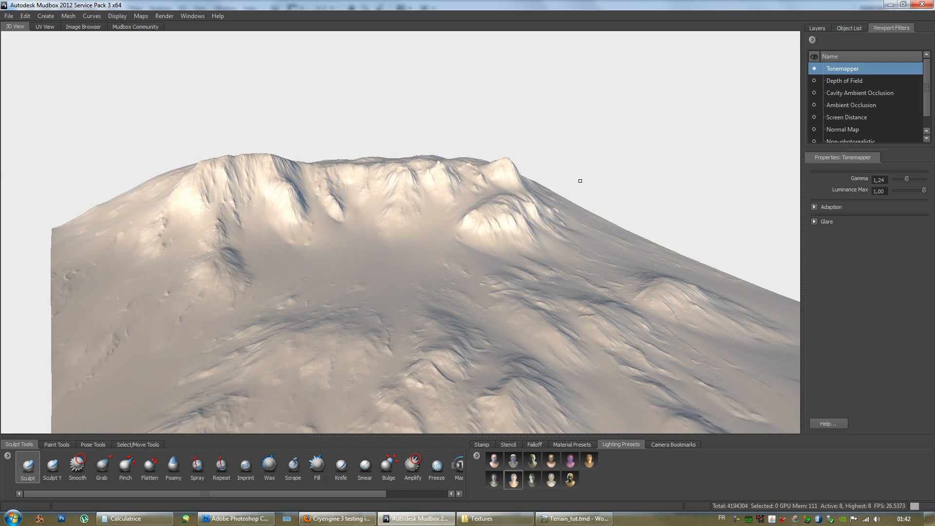
- Start importing a paint layer and browse to the Textures folder inside Terrain_tut on the desktop
left_click(818, 28)
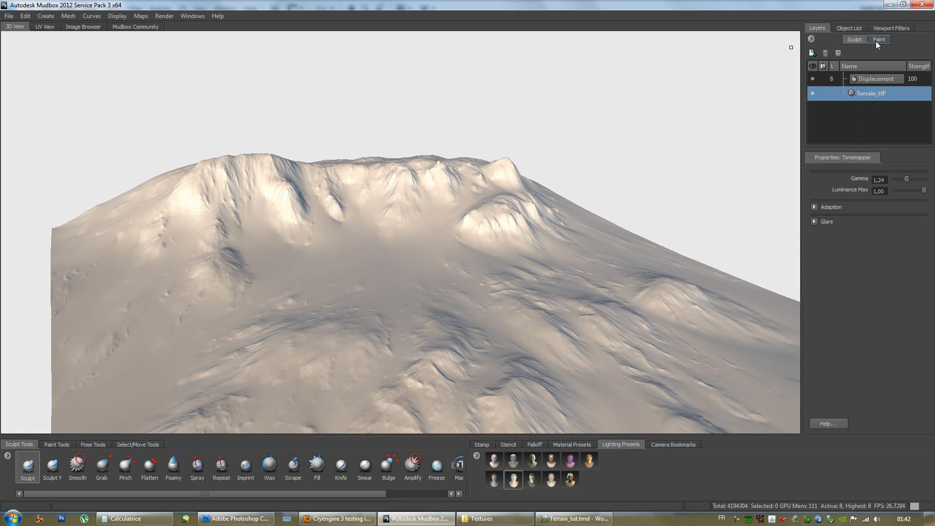
left_click(879, 41)
right_click(843, 78)
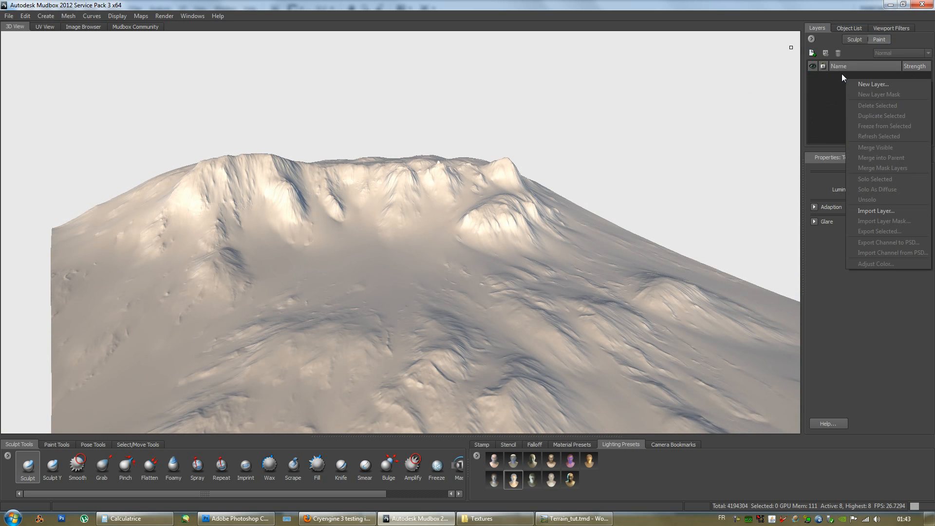
left_click(883, 211)
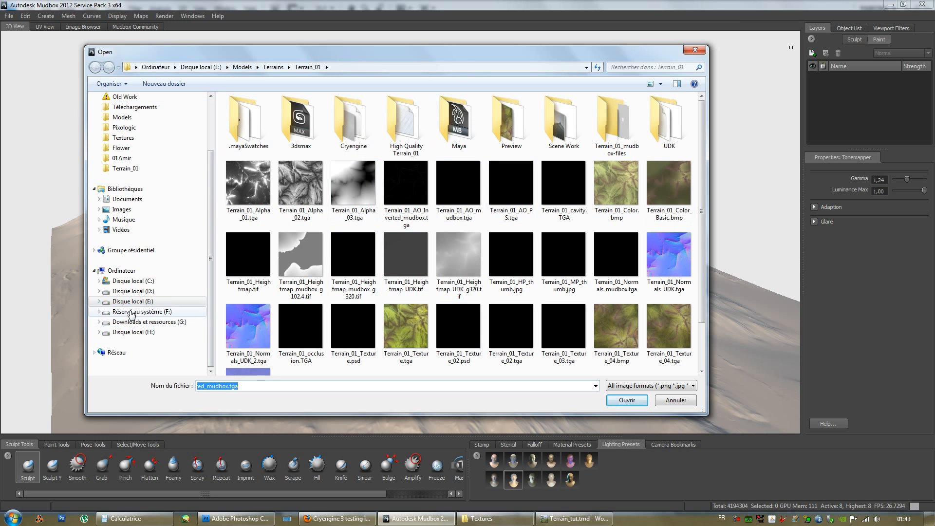
left_click_drag(210, 192, 208, 125)
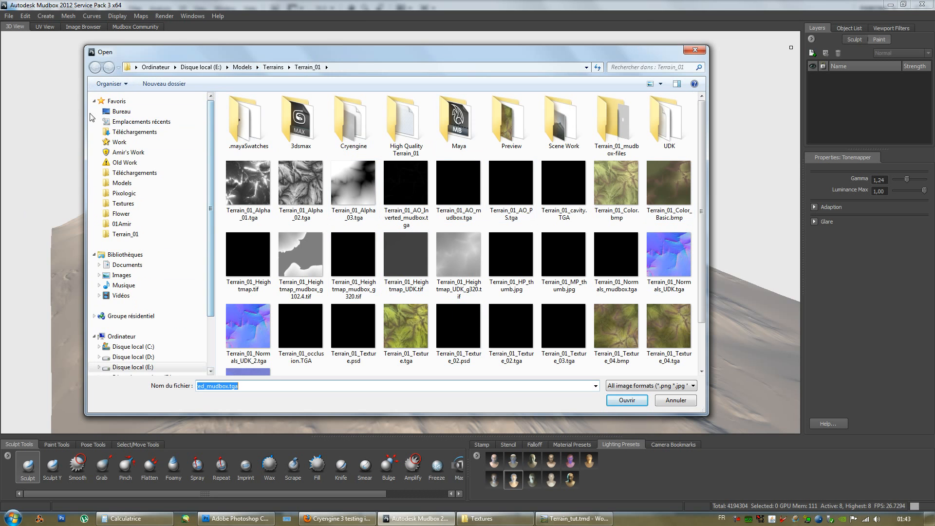
left_click(120, 112)
left_click(121, 112)
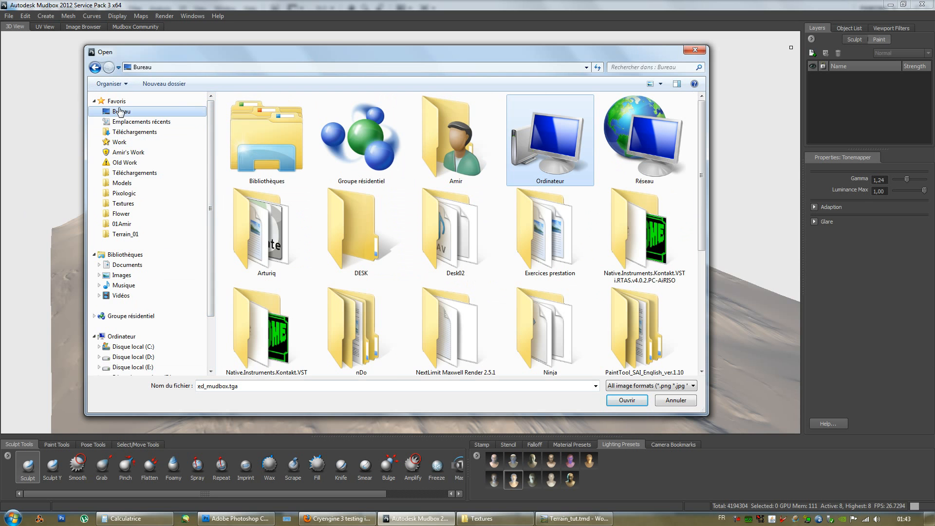
left_click_drag(701, 226, 706, 340)
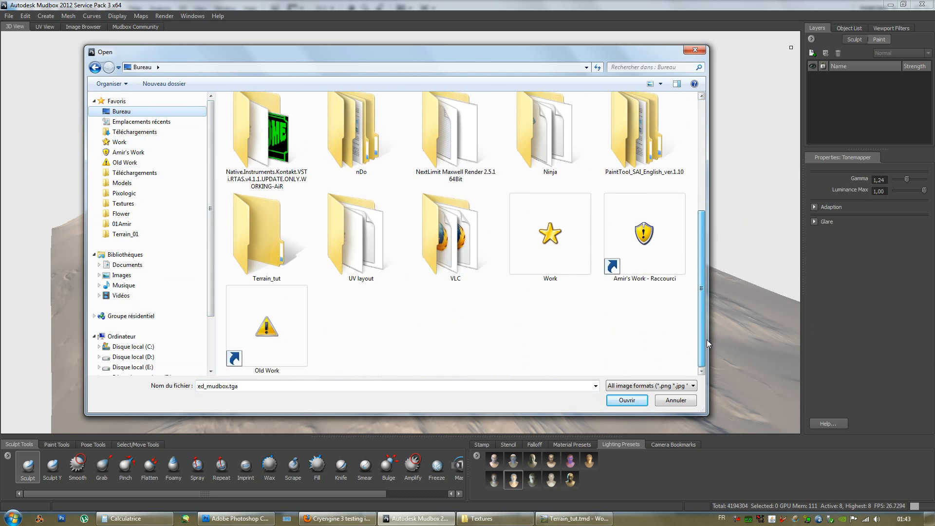
double_click(282, 233)
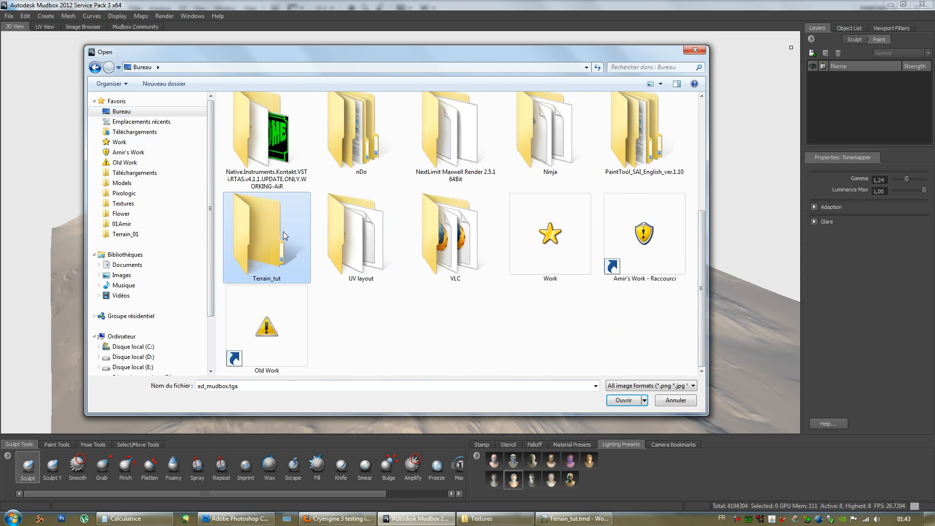
double_click(253, 134)
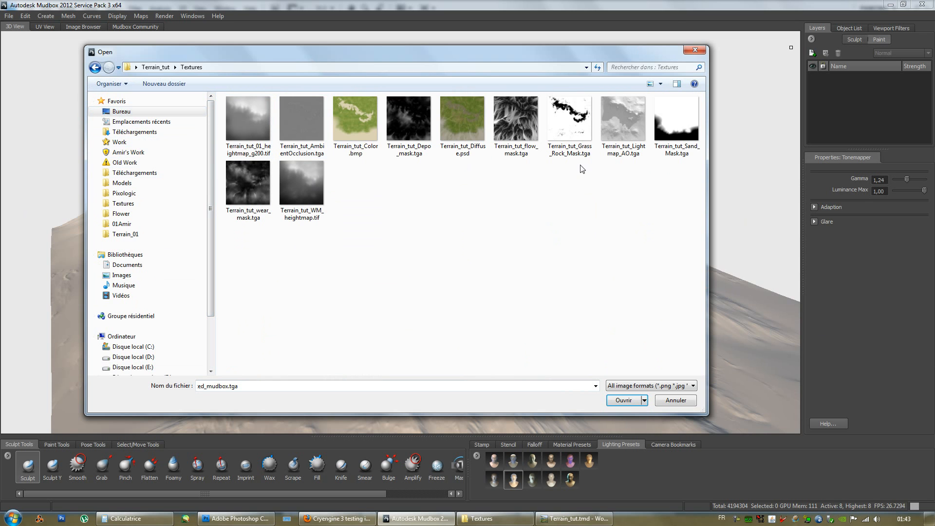
- Try to import Terrain_tut_Diffuse.psd as a paint layer in the Diffuse channel
left_click(451, 154)
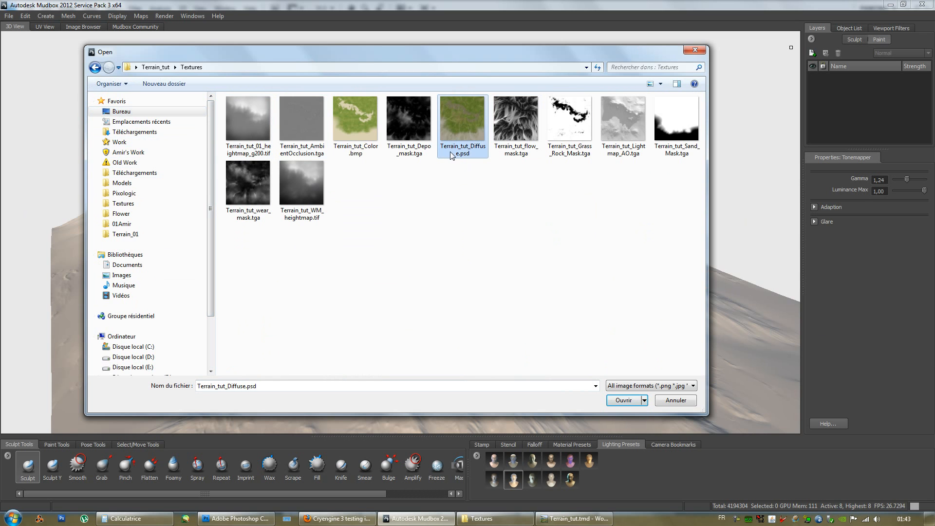
left_click(623, 401)
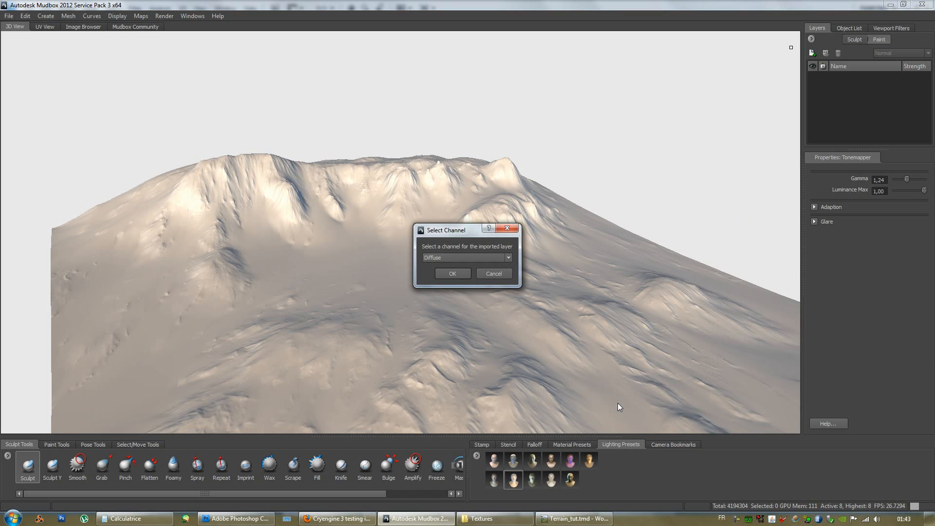
left_click(430, 254)
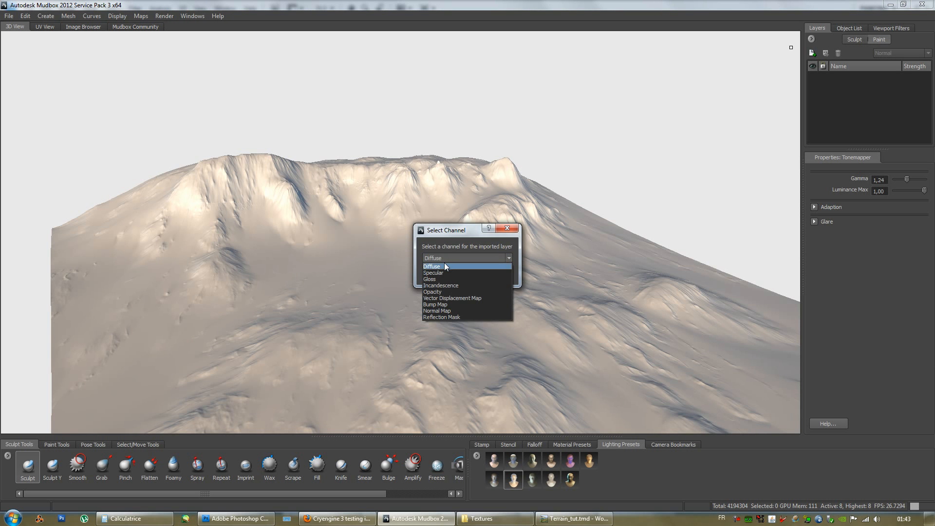
left_click(444, 264)
left_click(442, 269)
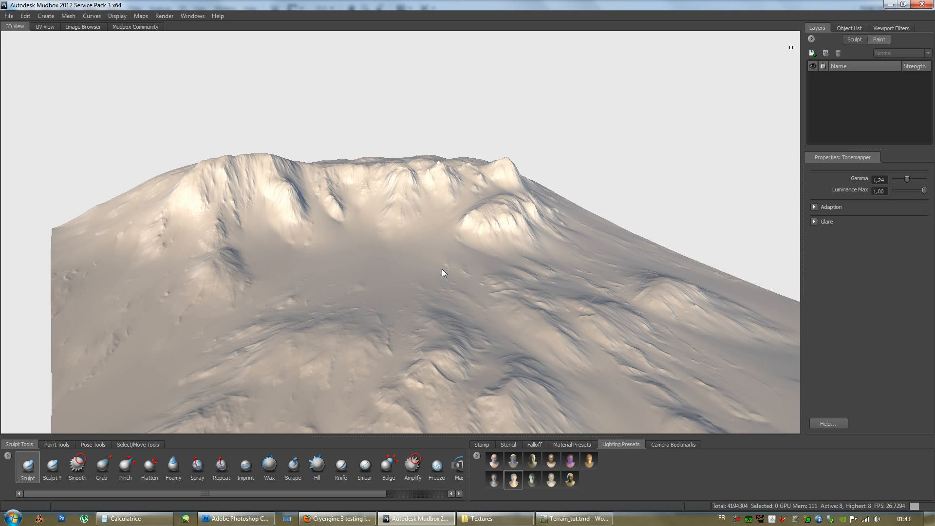
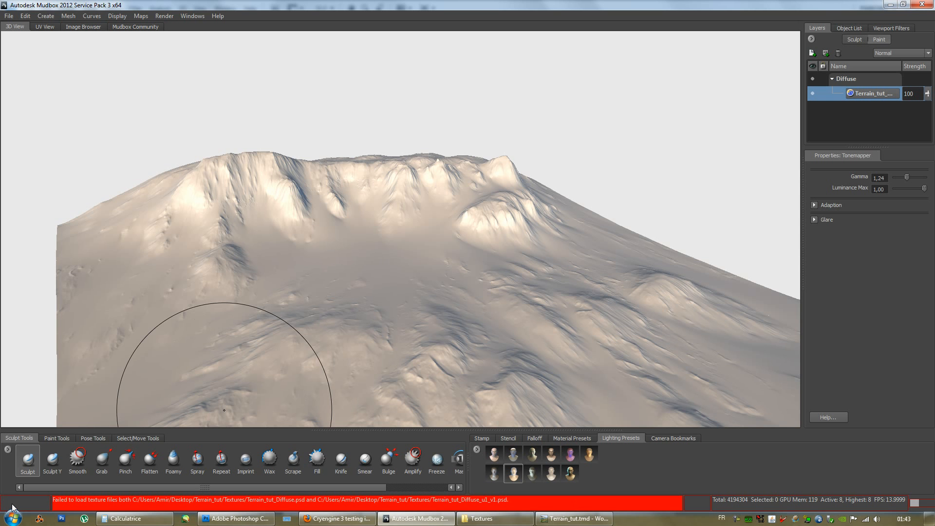
- Switch to Photoshop, save a 24 bits/pixel Targa copy of the texture as Terrain_tut_Diffuse.tga, and return to Mudbox
left_click(262, 518)
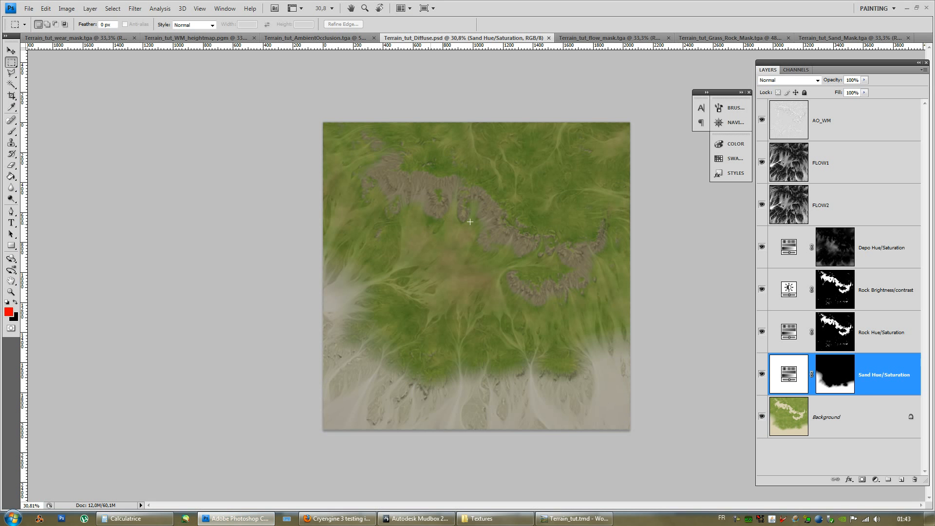
key("ctrl+shift+s")
left_click(641, 358)
left_click(631, 493)
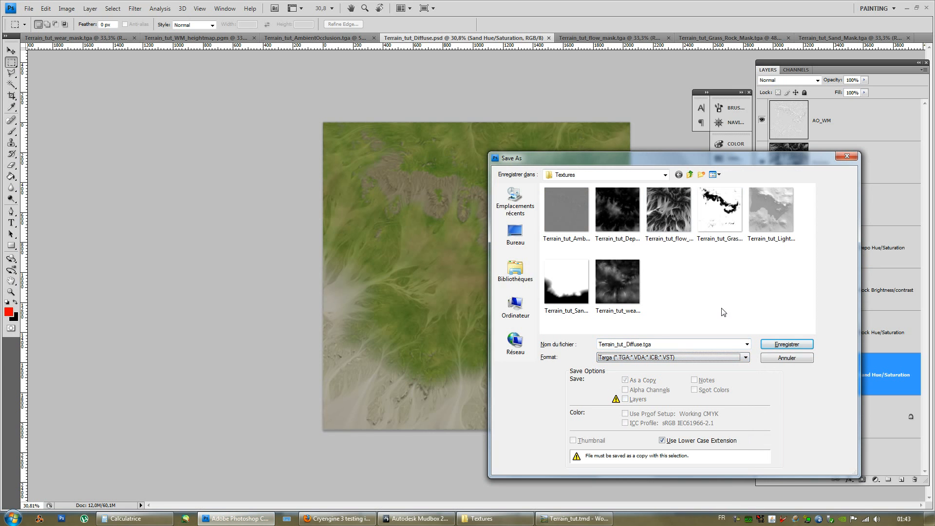
left_click(639, 345)
left_click(658, 345)
left_click(778, 343)
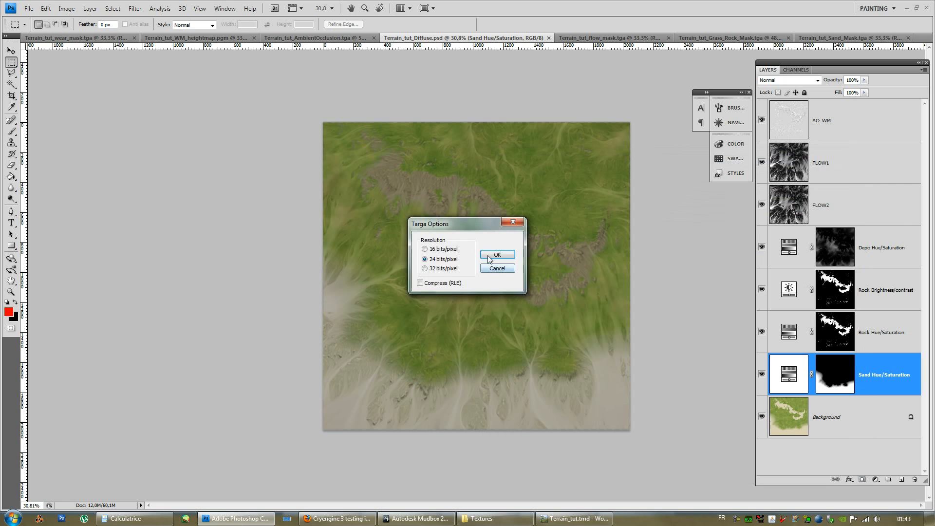
left_click(497, 255)
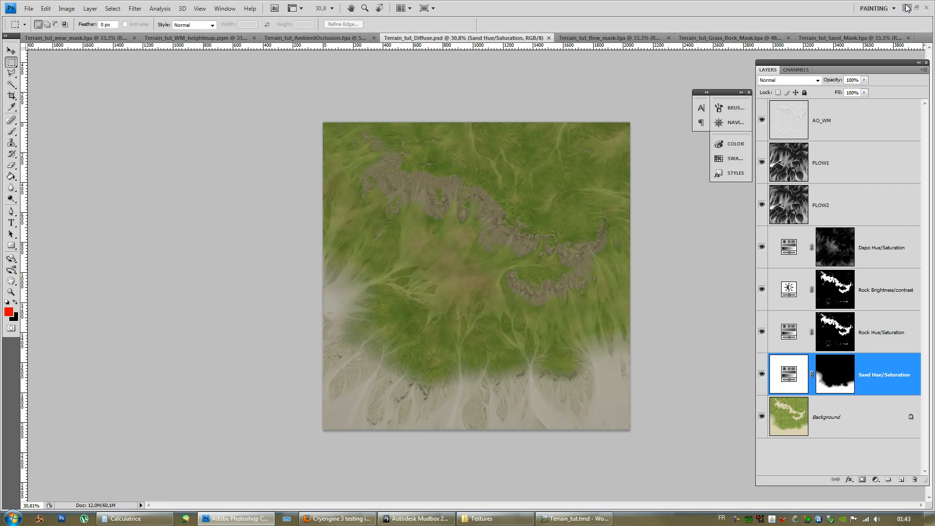
left_click(907, 8)
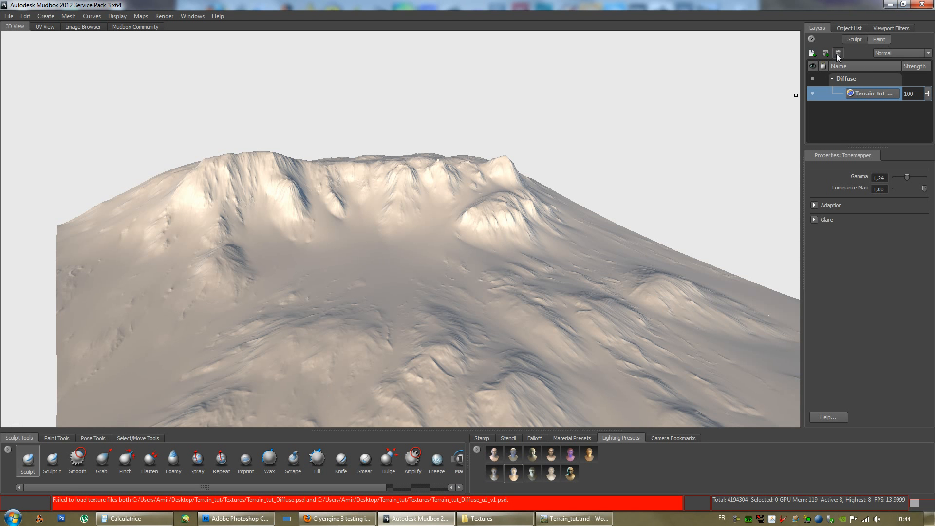
- Delete the existing Terrain_tut paint layer and import Terrain_tut_Diffuse.tga from the Textures folder as a Diffuse paint layer
left_click(837, 53)
left_click(812, 52)
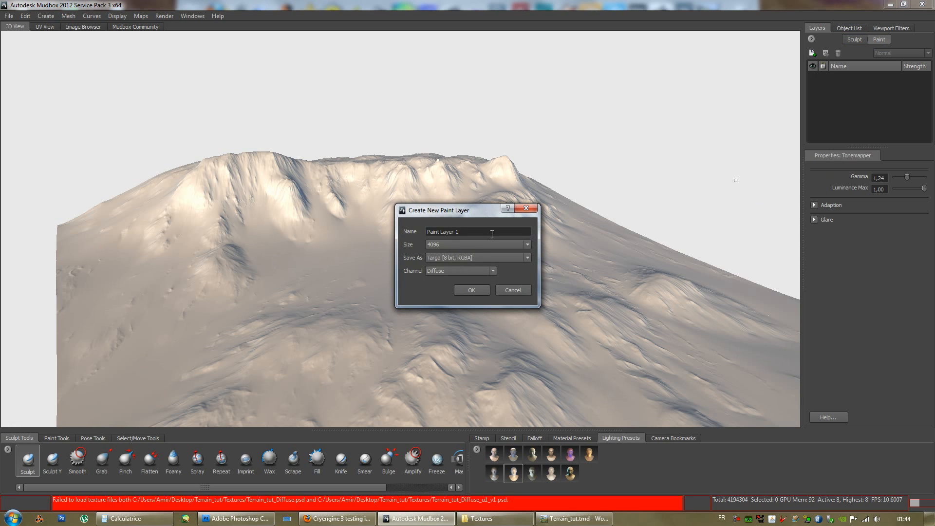
left_click(513, 291)
right_click(851, 106)
left_click(872, 242)
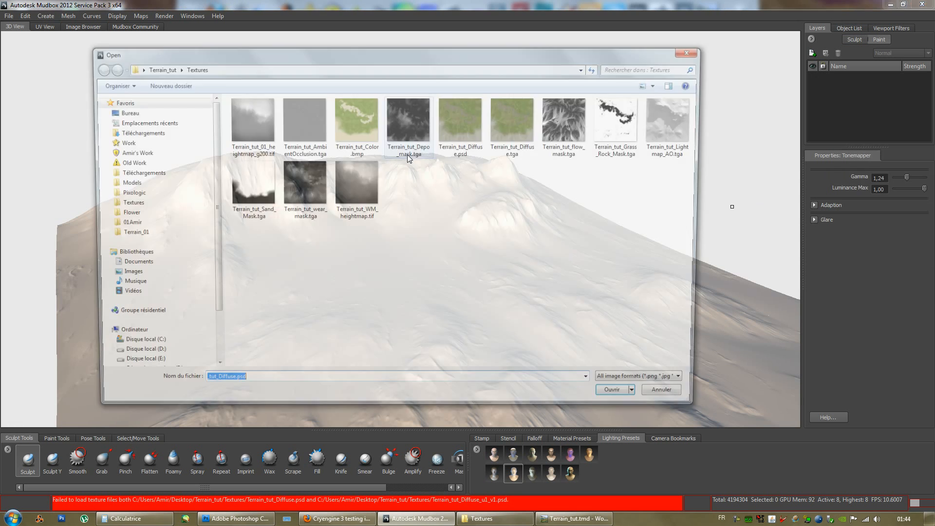
left_click(517, 122)
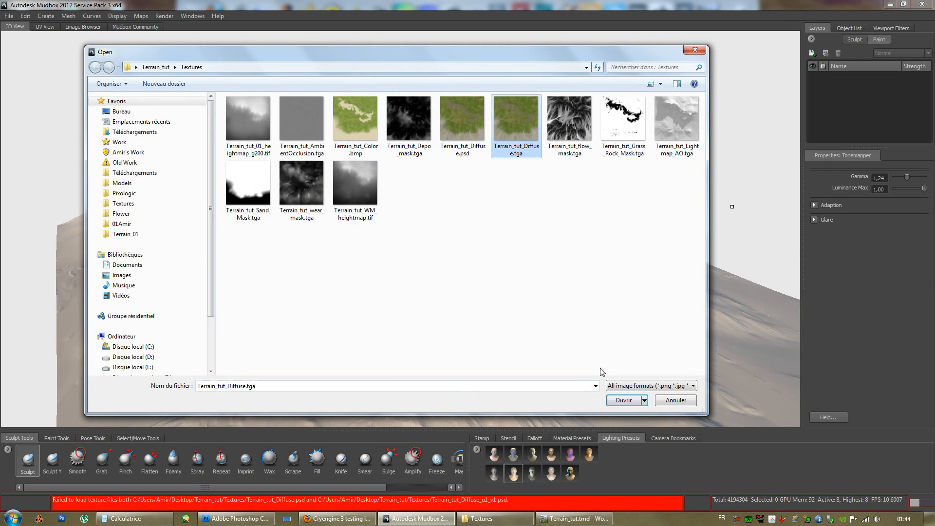
left_click(623, 400)
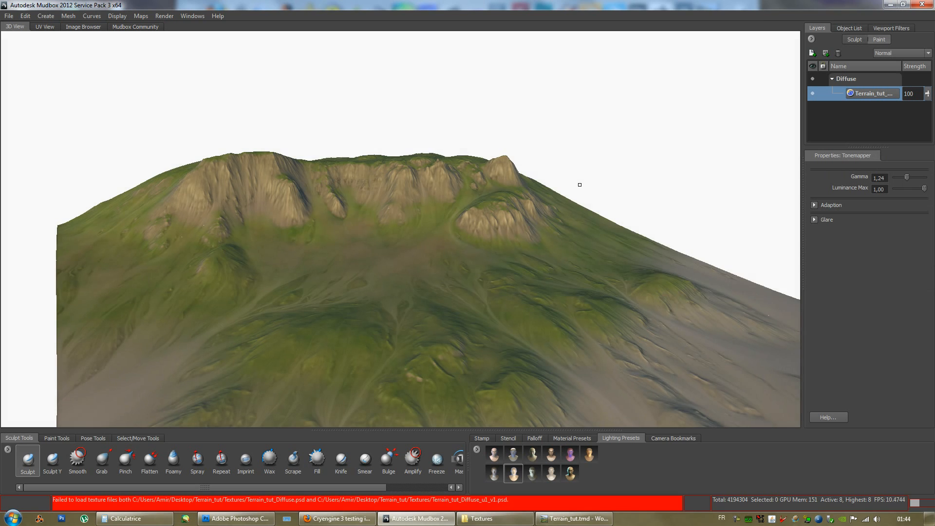
- Examine the imported diffuse texture on the terrain's cliffs, grass and sand from several angles and distances
mouse_move(635, 165)
left_mouse_down("alt")
mouse_move(448, 220)
mouse_move(413, 244)
mouse_move(542, 183)
mouse_move(561, 161)
mouse_move(615, 161)
mouse_move(549, 250)
mouse_move(391, 224)
mouse_move(386, 184)
mouse_move(417, 156)
mouse_move(432, 209)
mouse_move(685, 177)
mouse_move(502, 200)
mouse_move(386, 201)
left_mouse_up("alt")
left_click_drag(441, 239, 389, 229, "alt")
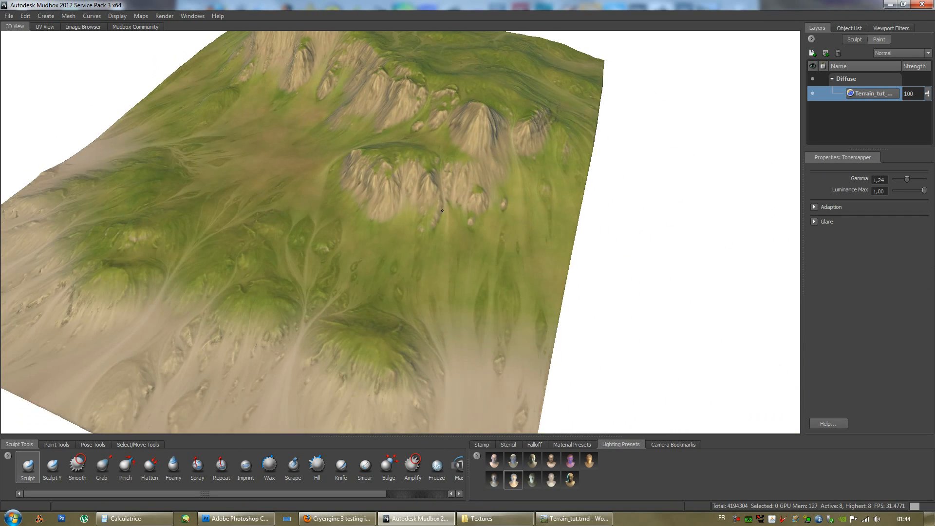
middle_click_drag(419, 192, 463, 179, "alt")
right_click_drag(463, 180, 467, 219, "alt")
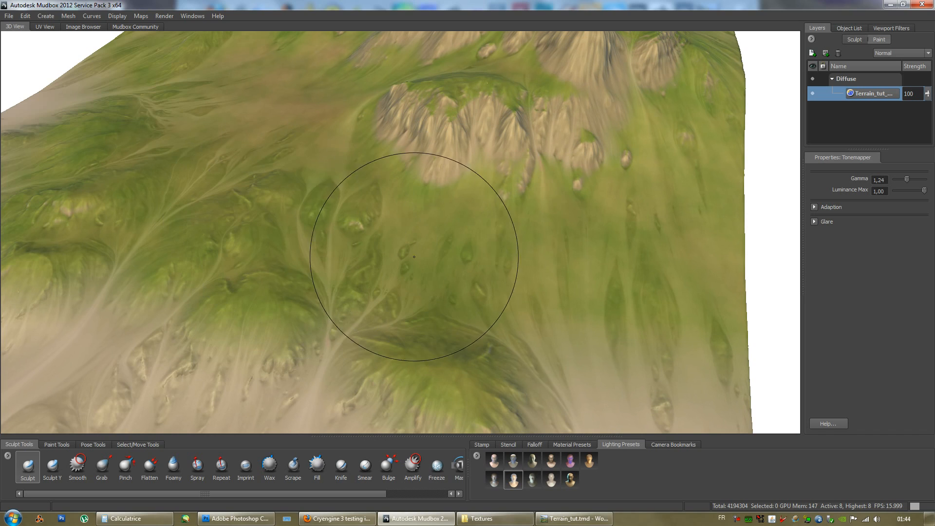
left_click_drag(260, 221, 498, 177, "alt")
right_click_drag(499, 177, 475, 185, "alt")
middle_click_drag(320, 146, 375, 167, "alt")
right_click_drag(375, 167, 386, 154, "alt")
left_click_drag(394, 207, 469, 174, "alt")
right_click_drag(469, 174, 453, 136, "alt")
middle_click_drag(452, 137, 493, 184, "alt")
left_click_drag(494, 184, 480, 142, "alt")
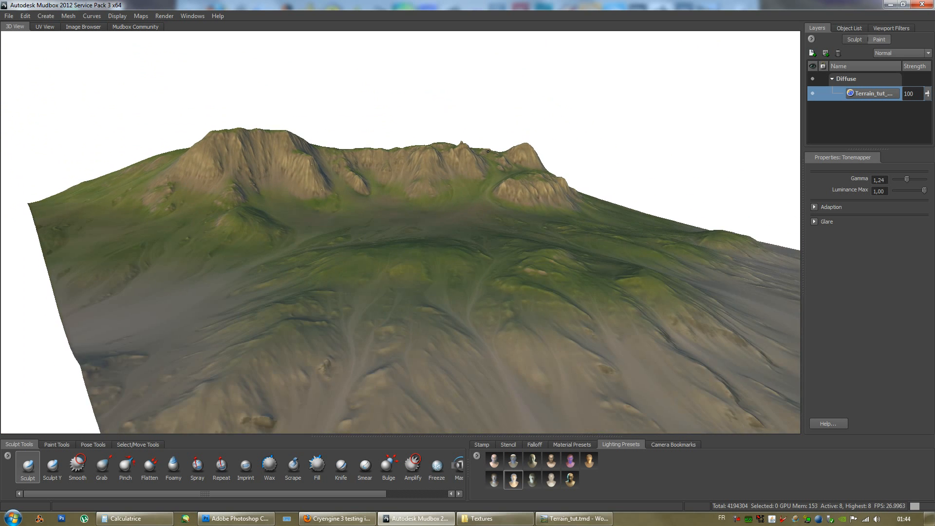
right_click_drag(480, 141, 495, 202, "alt")
middle_click_drag(497, 214, 480, 188, "alt")
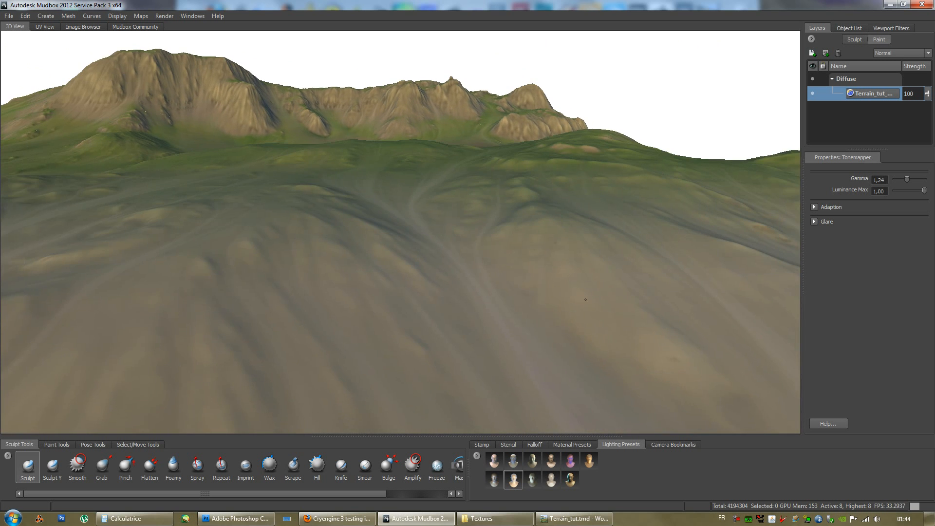
mouse_move(487, 192)
left_mouse_down("alt")
mouse_move(506, 235)
mouse_move(434, 205)
mouse_move(229, 258)
mouse_move(240, 267)
mouse_move(93, 244)
mouse_move(327, 224)
mouse_move(526, 223)
mouse_move(440, 240)
mouse_move(455, 292)
mouse_move(501, 275)
mouse_move(478, 237)
left_mouse_up("alt")
- Switch to Photoshop and set the opacity of both the FLOW1 and FLOW2 layers to 10%
left_click(216, 519)
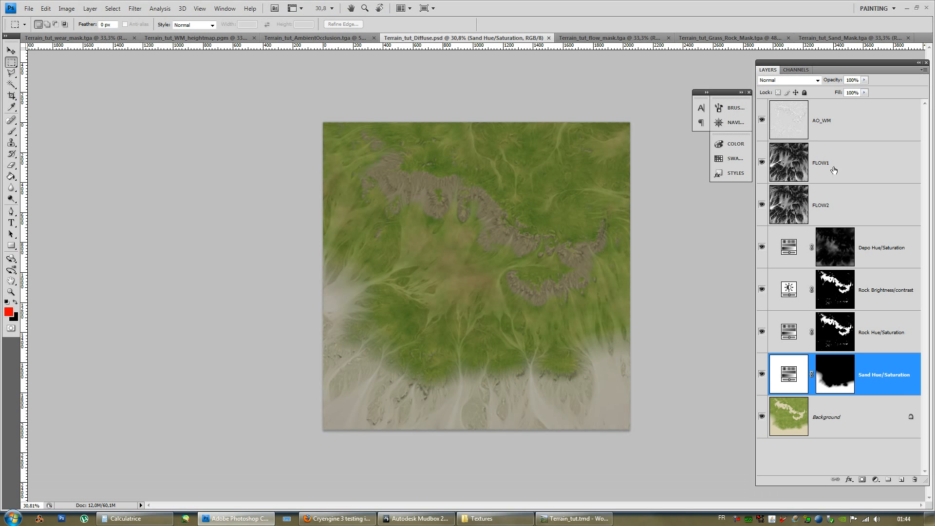
left_click(833, 169)
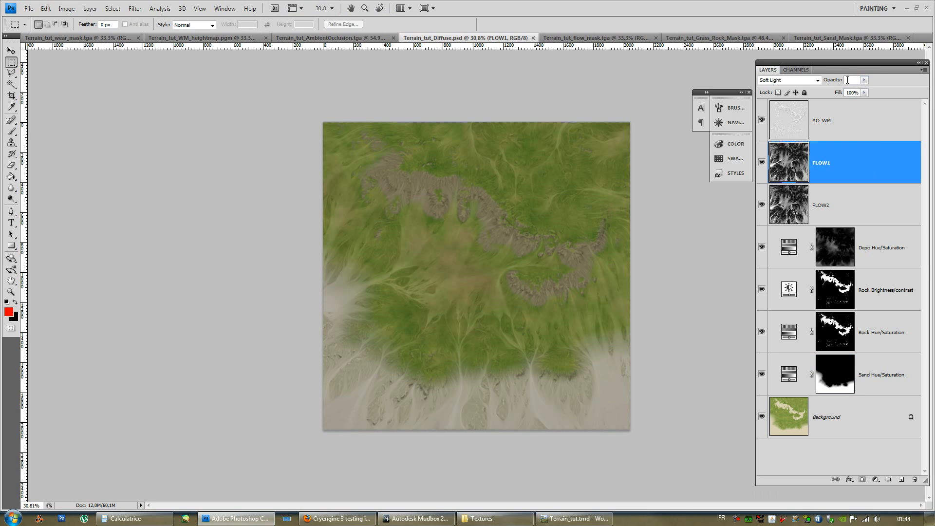
type("10")
key("Return")
left_click(815, 206)
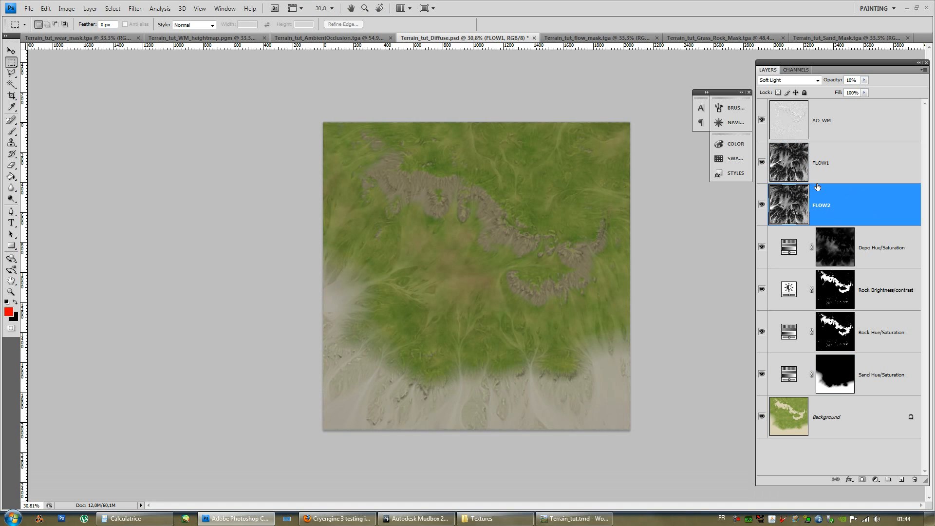
type("10")
scroll(537, 270, "up", 3, "alt")
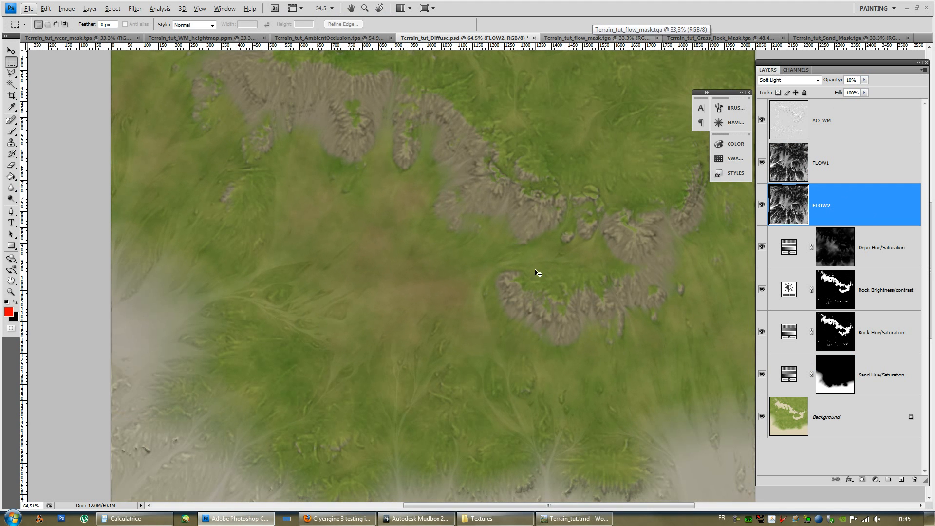
- Save a Targa copy of the texture over Terrain_tut_Diffuse.tga and return to Mudbox
key("ctrl+shift+s")
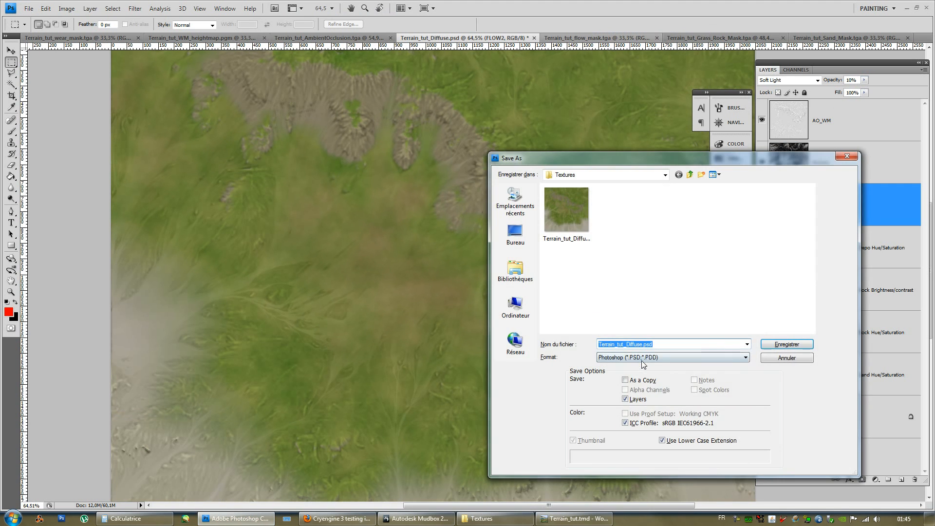
left_click(671, 357)
left_click(615, 492)
left_click(673, 209)
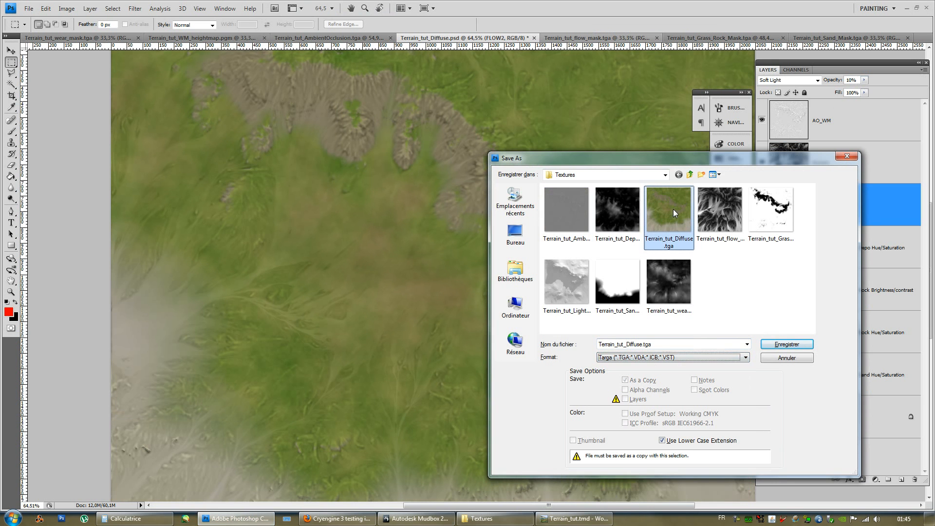
left_click(771, 344)
left_click(477, 194)
left_click(907, 8)
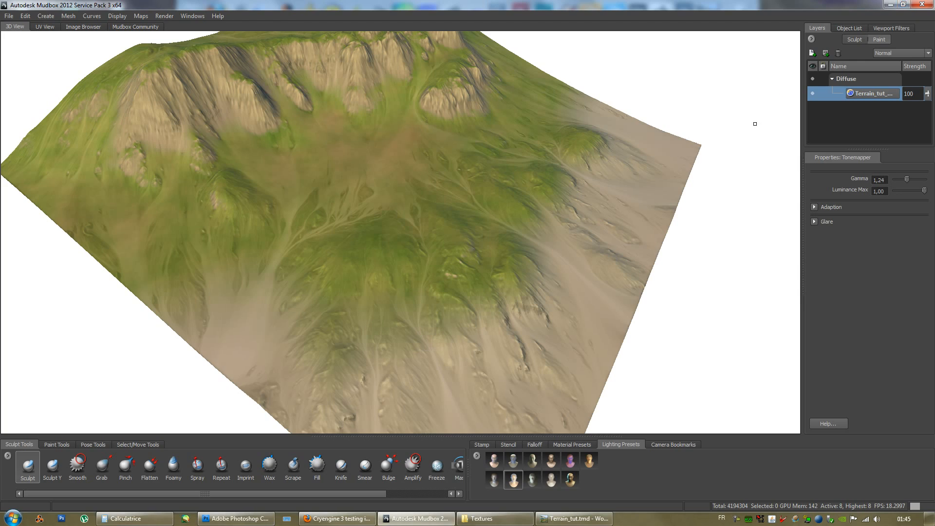
- Refresh the terrain's Diffuse paint layer to load the updated texture file
left_click_drag(577, 186, 739, 143, "alt")
right_click(867, 94)
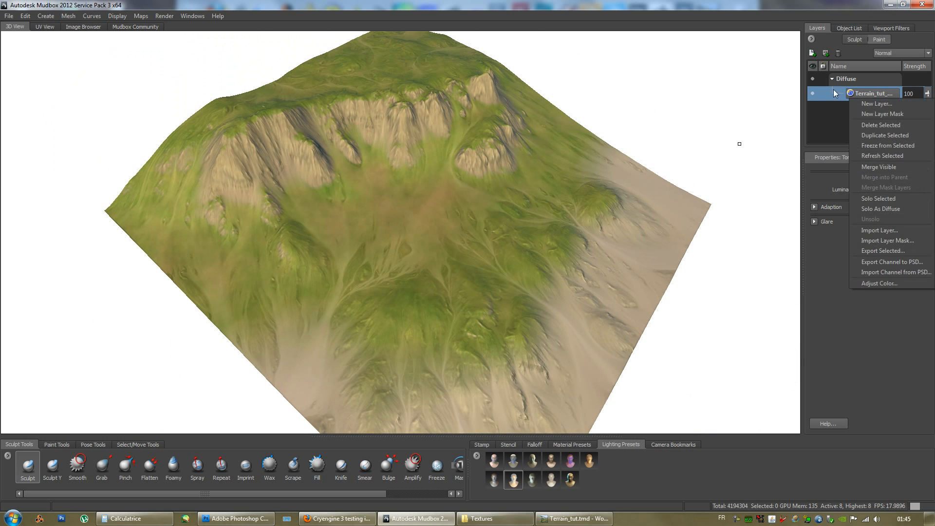
left_click(885, 157)
mouse_move(507, 188)
left_mouse_down("alt")
mouse_move(502, 170)
mouse_move(491, 197)
mouse_move(538, 195)
mouse_move(463, 184)
mouse_move(588, 201)
mouse_move(696, 180)
mouse_move(574, 196)
mouse_move(482, 258)
mouse_move(499, 263)
left_mouse_up("alt")
- Enable the Ambient Occlusion and Cavity Ambient Occlusion viewport filters
left_click(895, 28)
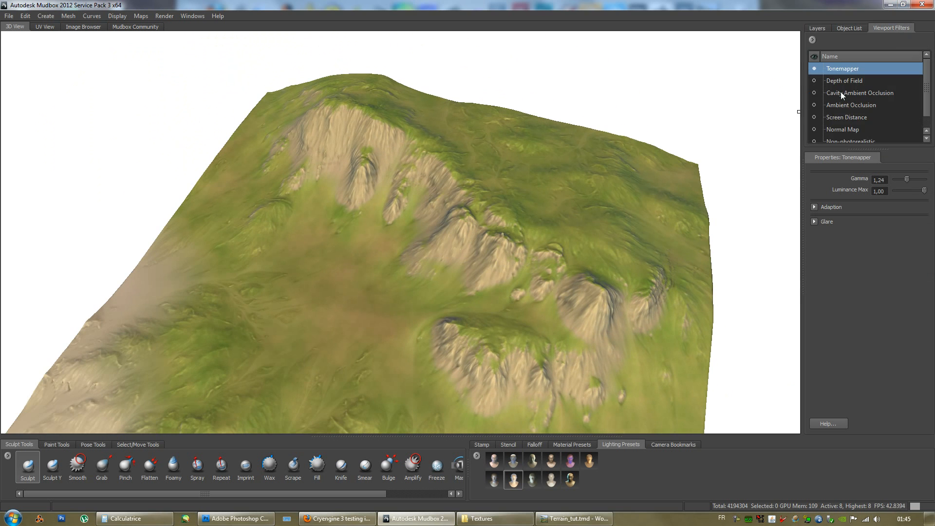
left_click(814, 105)
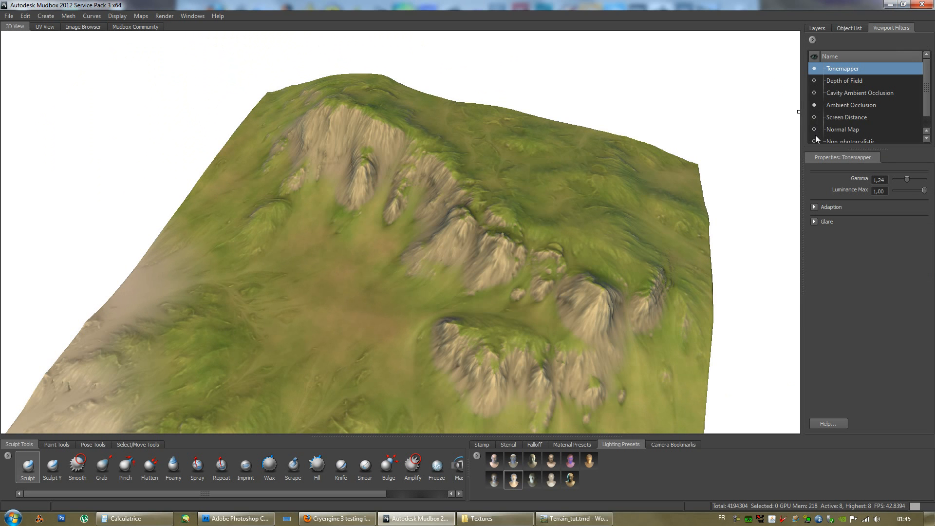
left_click(814, 92)
- Inspect the terrain with the occlusion filters, from the whole model down to the small rock patches below the cliffs
left_click_drag(545, 222, 514, 185, "alt")
right_click_drag(513, 185, 486, 212, "alt")
middle_click_drag(487, 211, 550, 166, "alt")
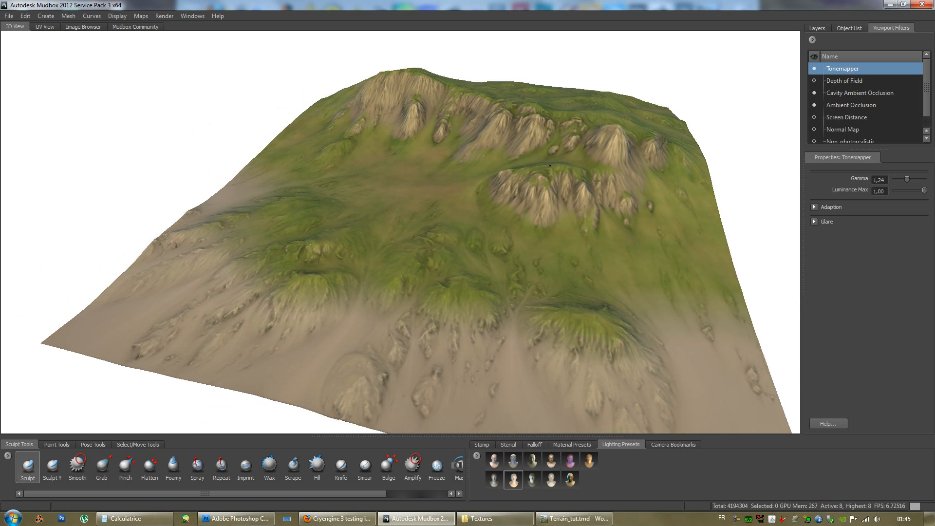
left_click_drag(550, 166, 626, 178, "alt")
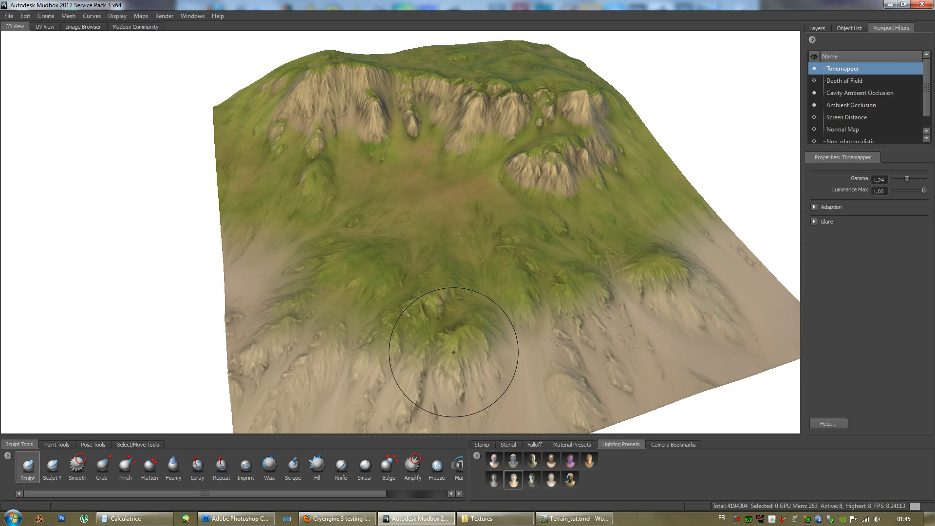
mouse_move(605, 249)
right_mouse_down("alt")
mouse_move(532, 263)
mouse_move(524, 238)
right_mouse_up("alt")
mouse_move(525, 238)
middle_mouse_down("alt")
mouse_move(441, 234)
mouse_move(432, 261)
middle_mouse_up("alt")
scroll(523, 157, "up", 1)
middle_click_drag(523, 157, 567, 155, "alt")
right_click_drag(567, 155, 555, 176, "alt")
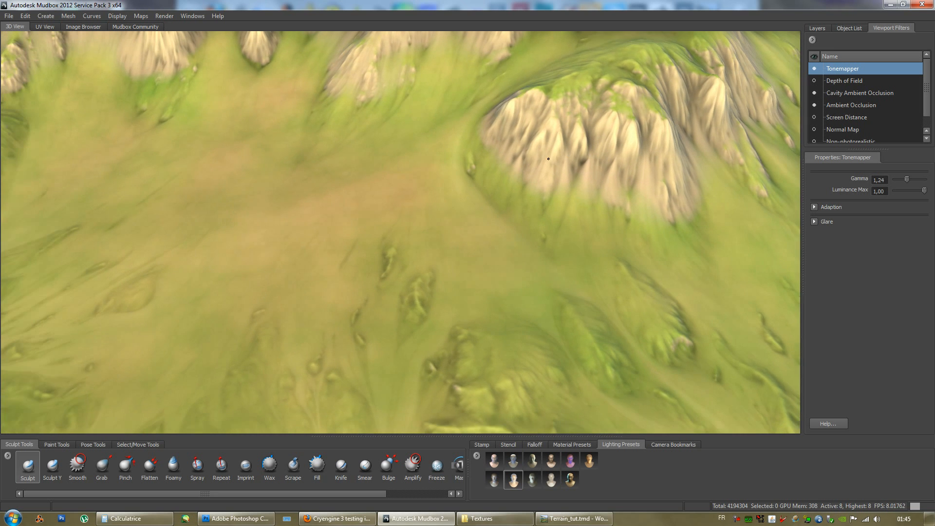
middle_click_drag(387, 303, 403, 286, "alt")
right_click_drag(403, 285, 420, 297, "alt")
- Shrink the Sculpt brush to about the width of a small rock patch on the grass plain
key("b")
left_click_drag(438, 301, 384, 301)
key("b")
left_click_drag(384, 382, 391, 383)
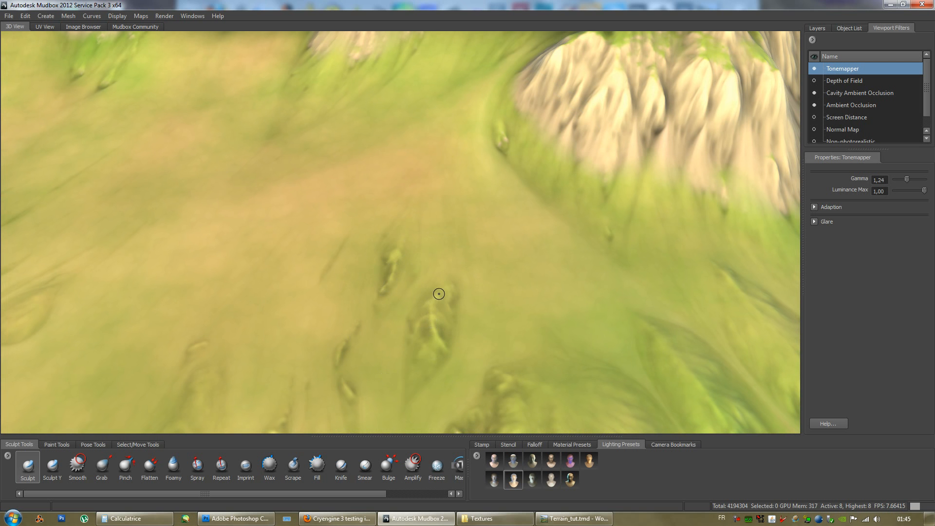
- Examine the rock cliffs, ridges and grass transitions from overview and close-up angles
middle_click_drag(524, 221, 482, 272, "alt")
right_click_drag(482, 272, 438, 225, "alt")
left_click_drag(438, 225, 534, 214, "alt")
left_click_drag(527, 279, 528, 288, "alt")
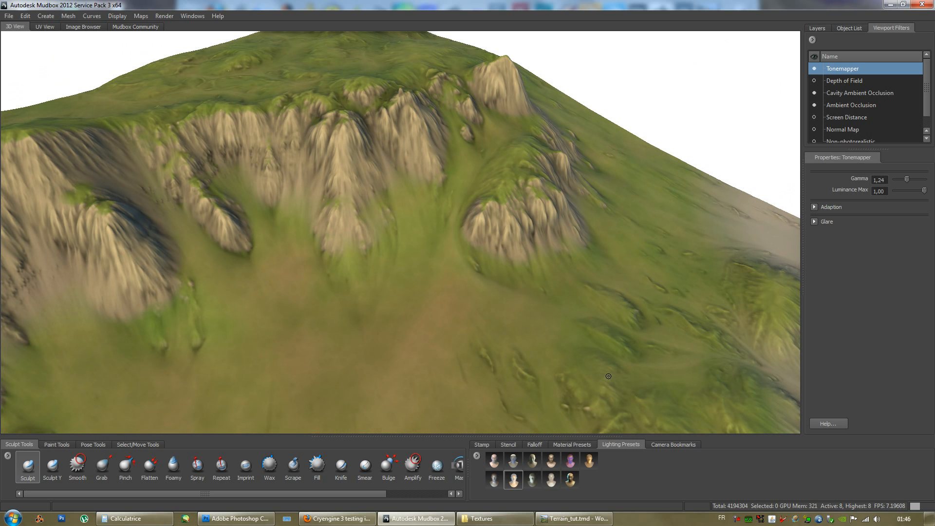
left_click_drag(405, 261, 336, 266, "alt")
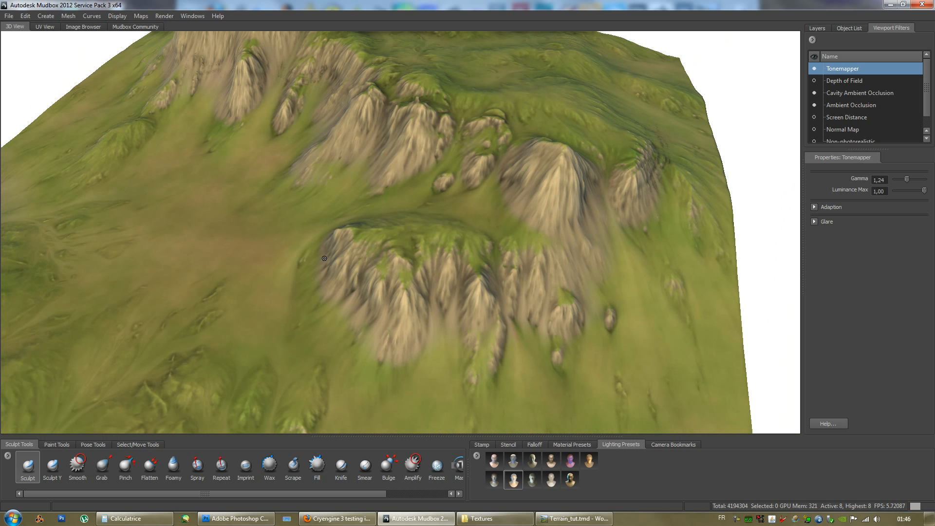
left_click_drag(312, 257, 345, 240, "alt")
right_click_drag(344, 240, 318, 154, "alt")
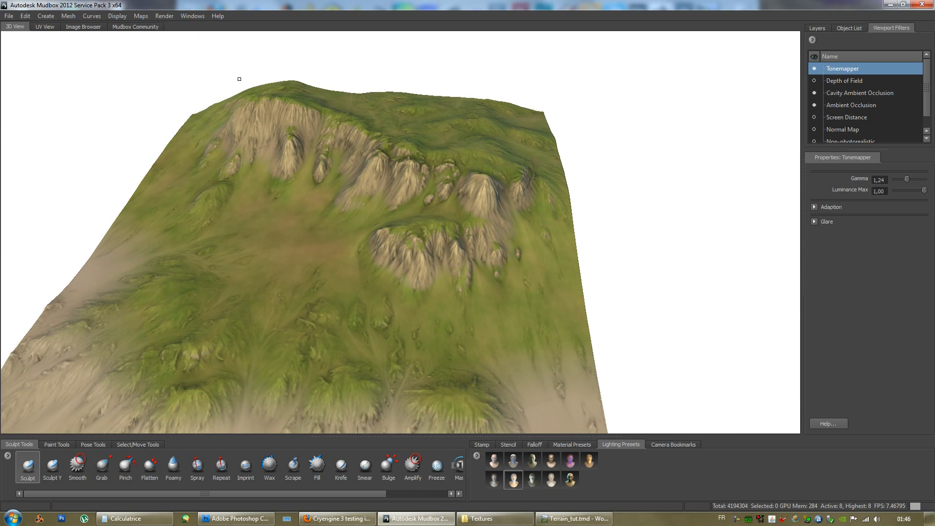
right_click_drag(579, 247, 574, 191, "alt")
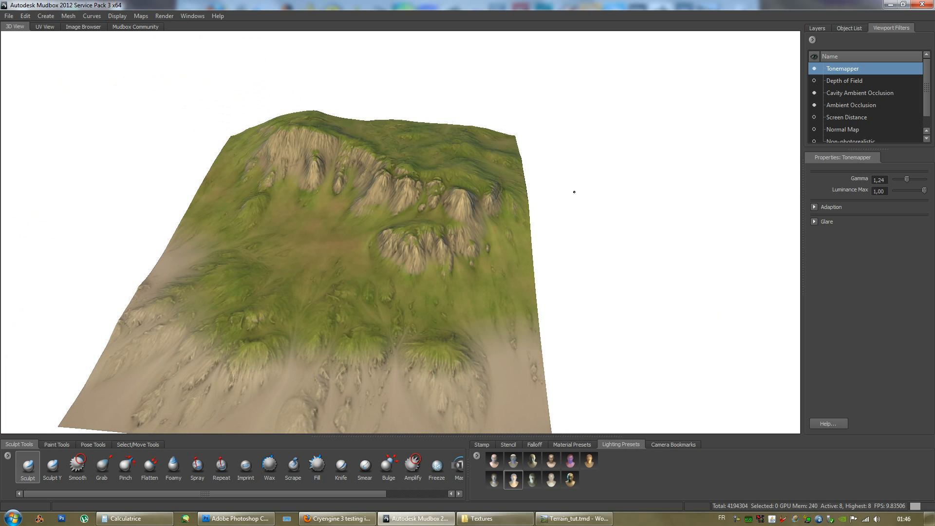
mouse_move(563, 216)
left_mouse_down("alt")
mouse_move(559, 225)
mouse_move(572, 188)
mouse_move(548, 98)
left_mouse_up("alt")
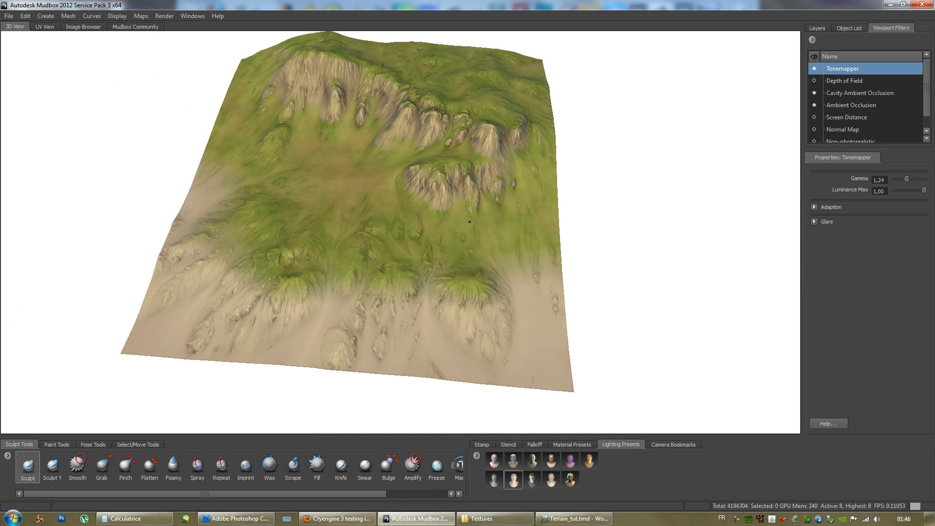
right_click_drag(469, 222, 468, 266, "alt")
left_click_drag(468, 266, 488, 222, "alt")
right_click_drag(488, 222, 483, 260, "alt")
left_click_drag(478, 243, 384, 261, "alt")
middle_click_drag(457, 148, 457, 201, "alt")
mouse_move(457, 200)
right_mouse_down("alt")
mouse_move(452, 228)
mouse_move(463, 255)
right_mouse_up("alt")
mouse_move(463, 255)
left_mouse_down("alt")
mouse_move(328, 253)
mouse_move(380, 214)
mouse_move(146, 432)
left_mouse_up("alt")
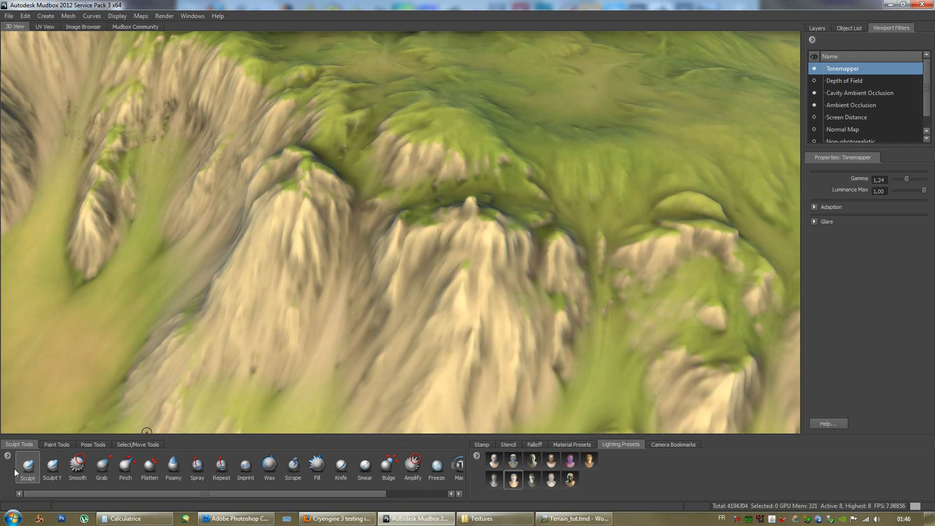
- Select the Smooth tool and enlarge its brush to size 5,46 over the cliff's rock peak
left_click(76, 470)
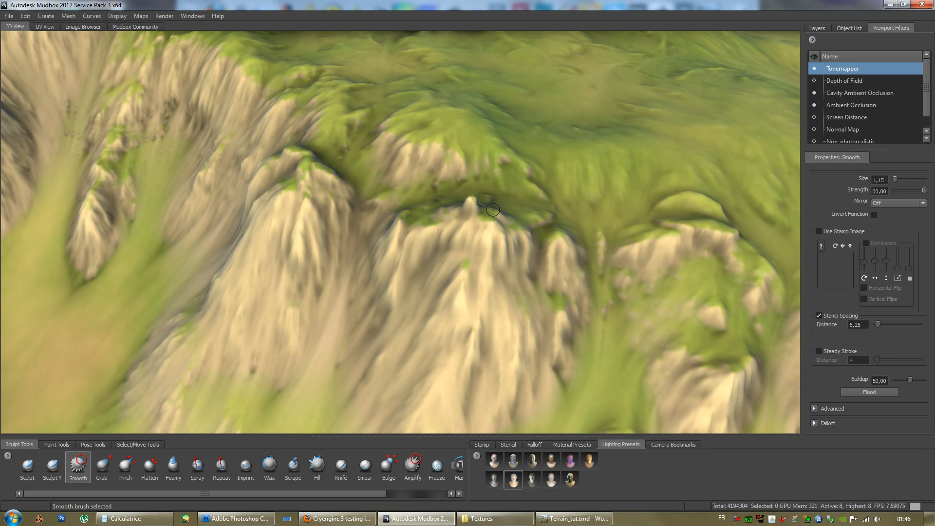
key("b")
left_click_drag(444, 221, 469, 221)
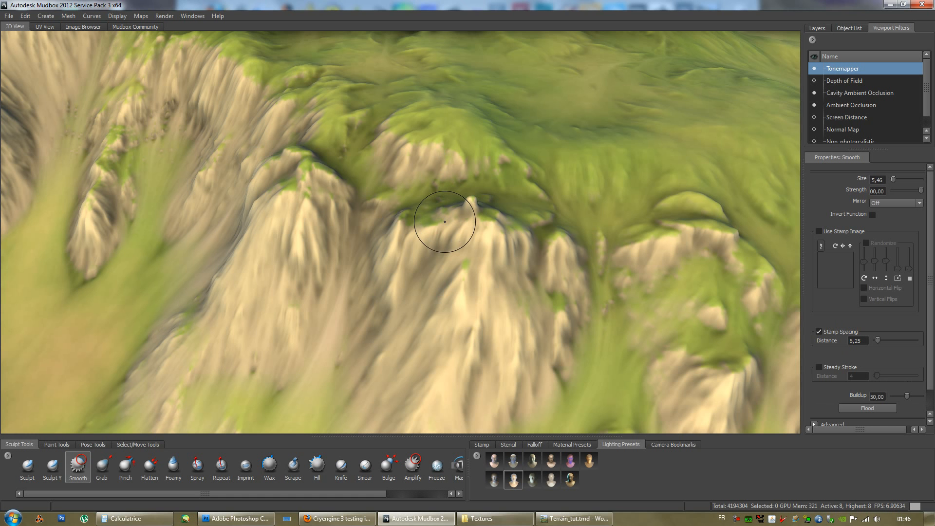
- Turn off the Ambient Occlusion and Cavity Ambient Occlusion filters and inspect the rock peak and surrounding cliffs
left_click(813, 92)
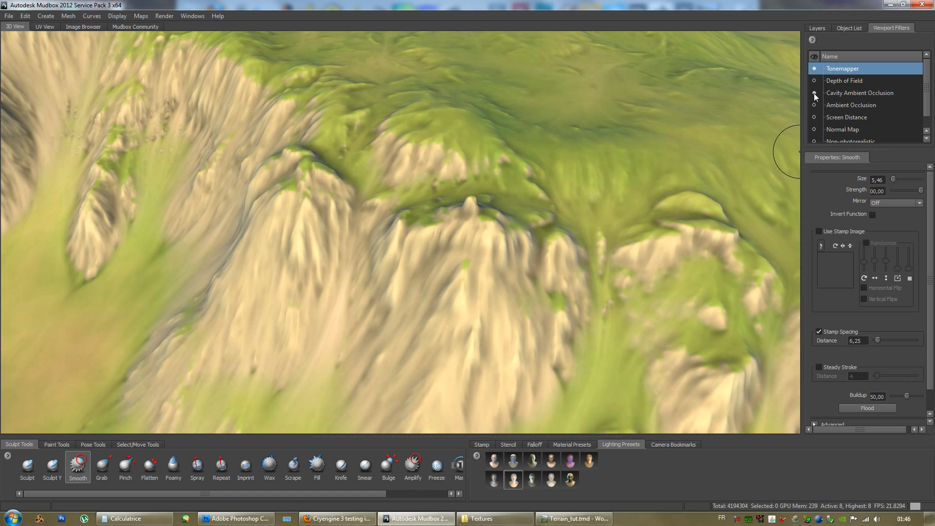
left_click_drag(475, 213, 476, 223, "alt")
right_click_drag(476, 222, 522, 227, "alt")
middle_click_drag(522, 226, 482, 188, "alt")
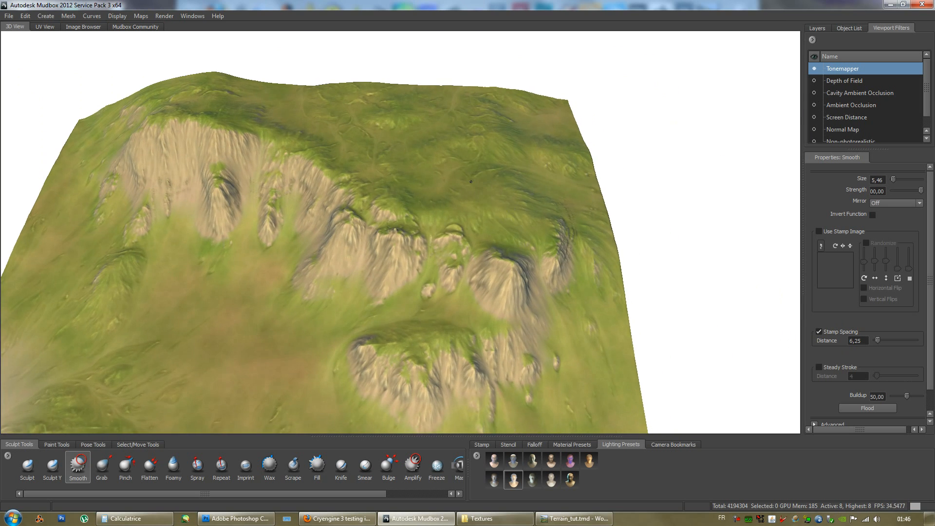
right_click_drag(482, 188, 521, 320, "alt")
right_click_drag(440, 226, 495, 285, "alt")
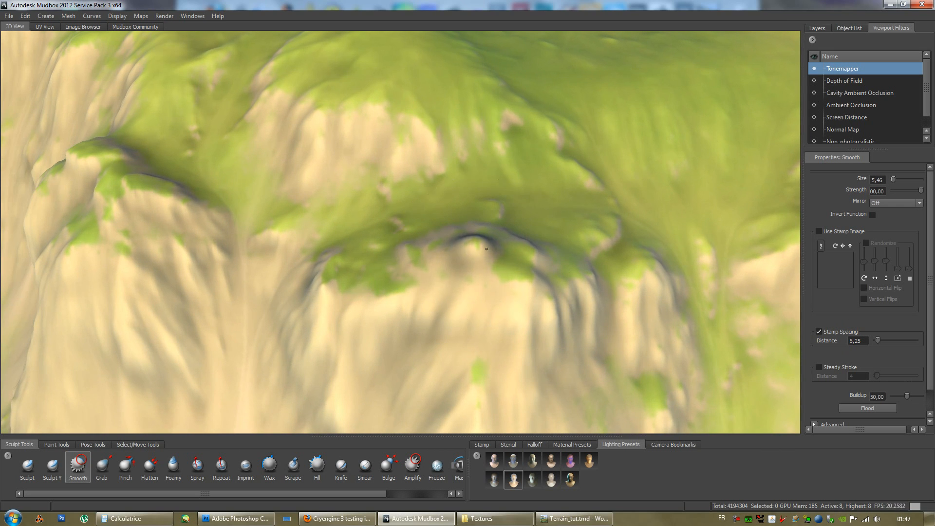
right_click_drag(592, 331, 497, 233, "alt")
mouse_move(497, 234)
left_mouse_down("alt")
mouse_move(534, 209)
mouse_move(551, 223)
mouse_move(375, 259)
left_mouse_up("alt")
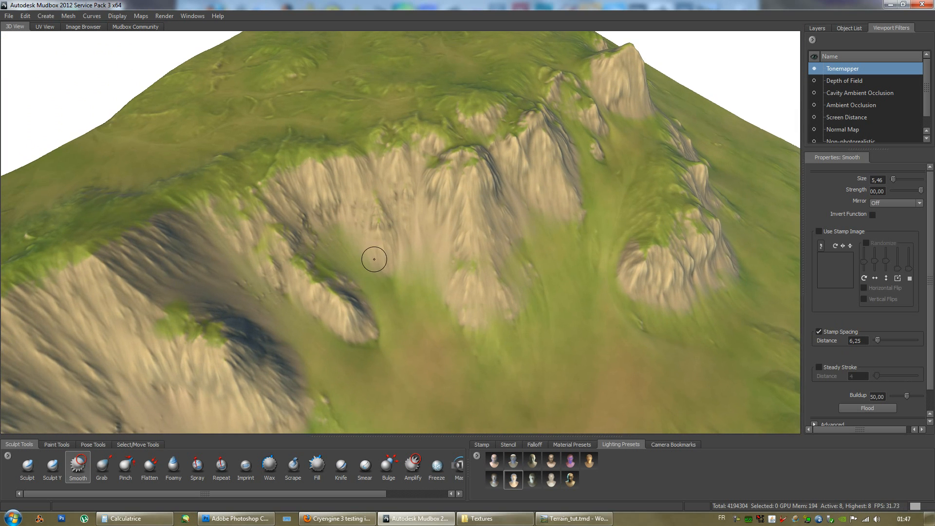
- Switch to the Sculpt tool and enlarge its brush to size 11,16 over the cliff face
left_click(28, 466)
mouse_move(465, 225)
right_mouse_down("alt")
mouse_move(539, 263)
mouse_move(546, 287)
right_mouse_up("alt")
left_click_drag(475, 240, 504, 234)
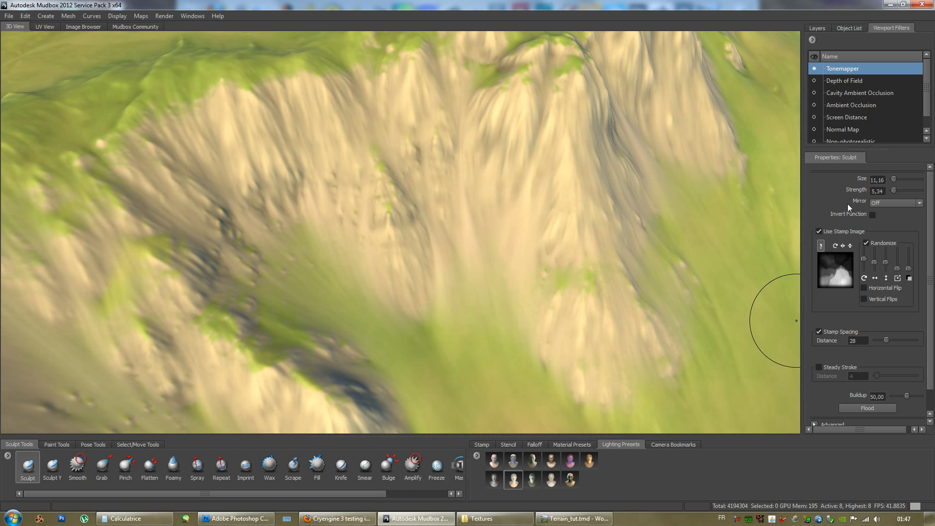
- Choose the flat-bottomed last falloff preset for the Sculpt brush, then test and undo one stroke on the cliff face
left_click(534, 445)
left_click(551, 480)
left_click_drag(546, 396, 510, 264, "alt")
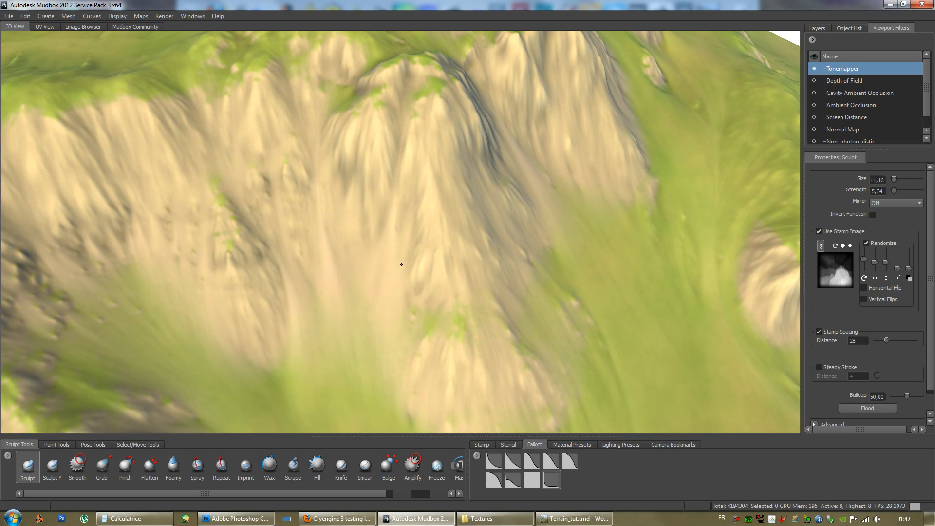
mouse_move(363, 286)
left_mouse_down()
mouse_move(364, 209)
mouse_move(395, 285)
mouse_move(391, 178)
left_mouse_up()
key("ctrl+z")
- Set the Sculpt brush to size 8,49, strength 19,88 and stamp spacing 2, then test and undo a stroke on the cliff
left_click_drag(382, 254, 382, 267)
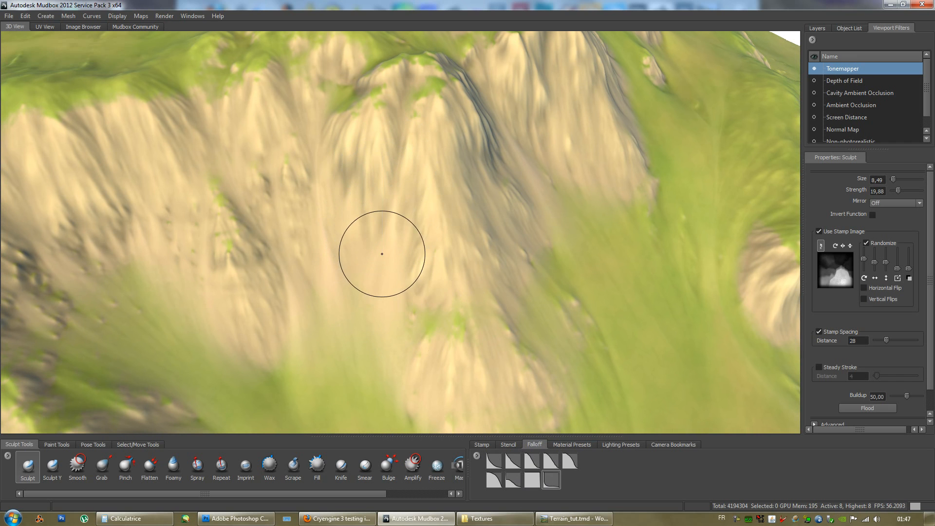
left_click_drag(886, 340, 875, 341)
mouse_move(389, 186)
left_mouse_down()
mouse_move(390, 313)
mouse_move(488, 297)
mouse_move(478, 289)
left_mouse_up()
key("ctrl+z")
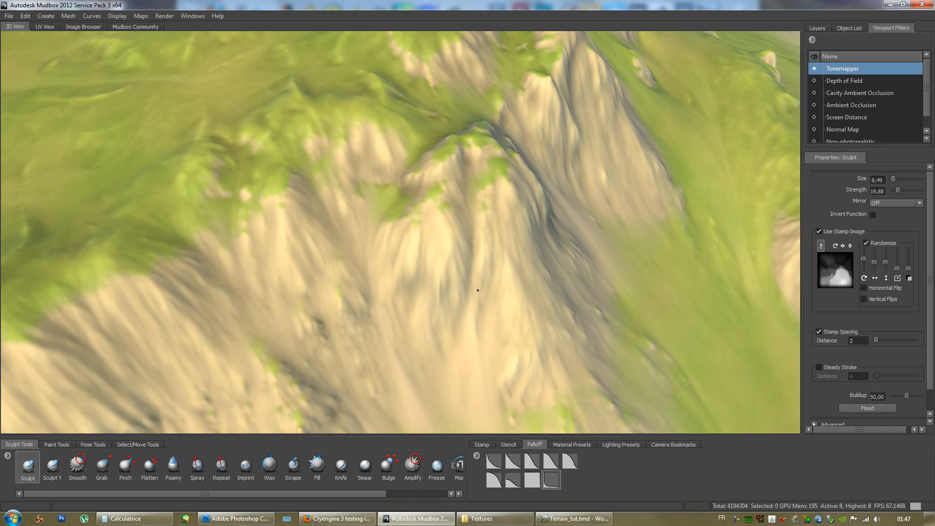
- Examine the cliffs, grass and sand across the whole textured terrain from overview angles
scroll(439, 219, "up", 5)
left_click(489, 212)
mouse_move(561, 298)
right_mouse_down("alt")
mouse_move(425, 229)
mouse_move(284, 244)
right_mouse_up("alt")
middle_click_drag(283, 243, 275, 152, "alt")
left_click_drag(380, 210, 366, 260, "alt")
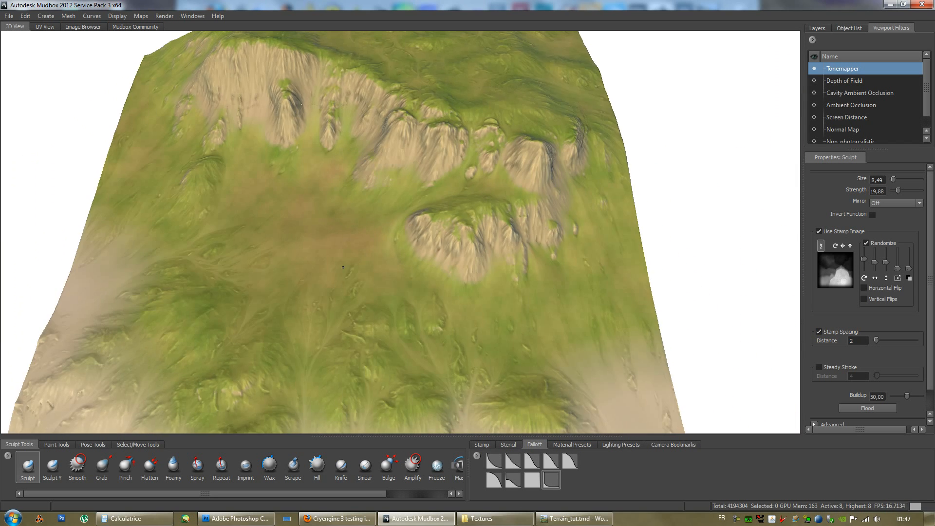
right_click_drag(366, 260, 309, 249, "alt")
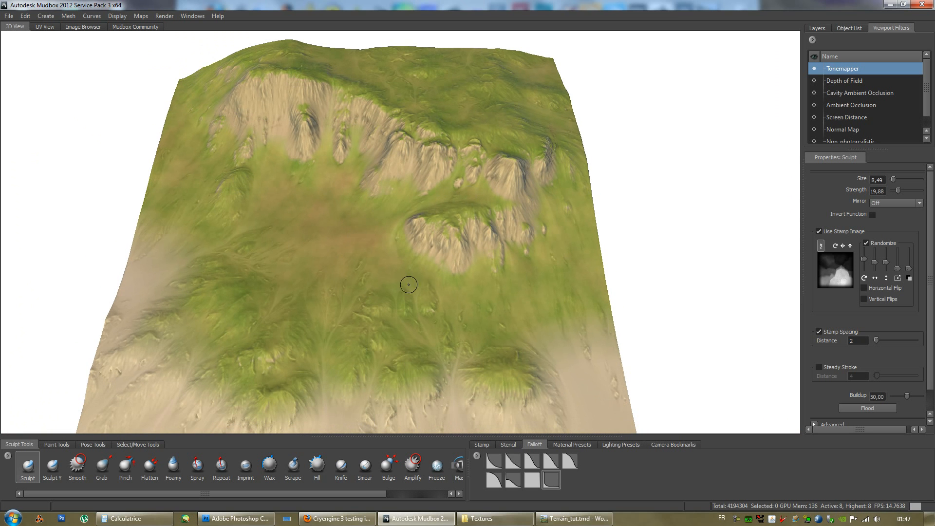
left_click_drag(430, 336, 522, 327, "alt")
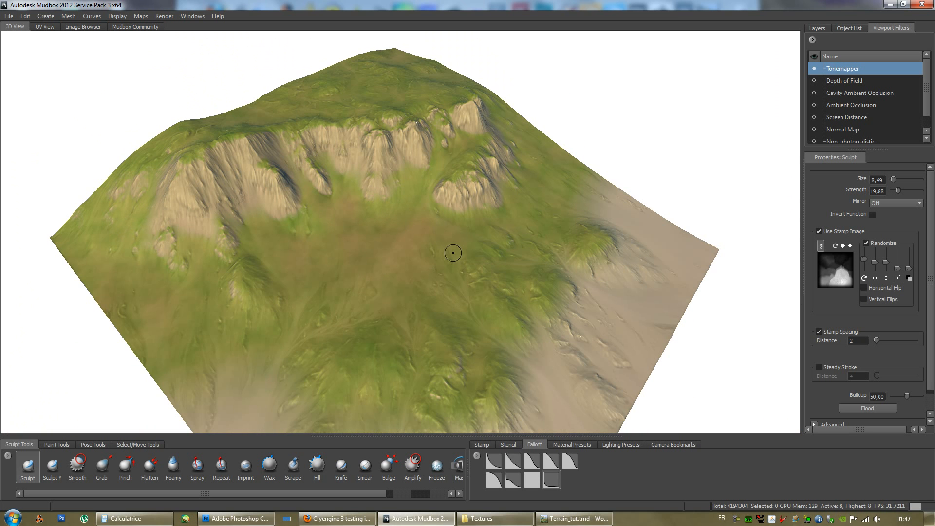
- Switch to Photoshop and compare the Rock Hue/Saturation and Sand Hue/Saturation masks with the Background layer
left_click(236, 518)
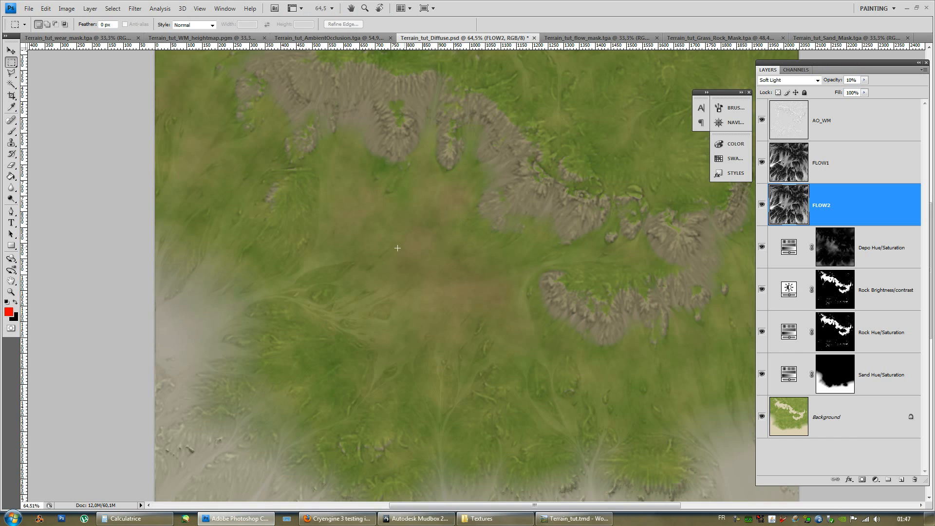
scroll(424, 247, "down", 3, "alt")
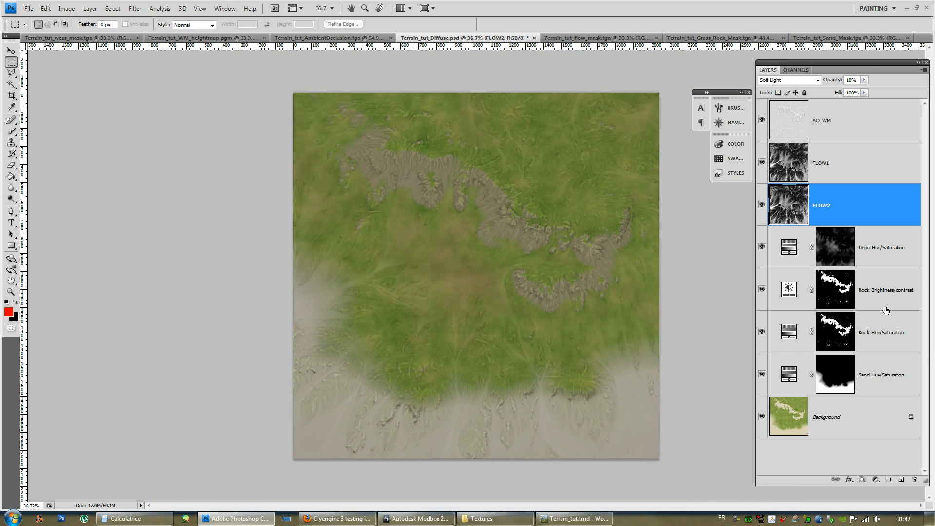
key("alt")
left_click(801, 426)
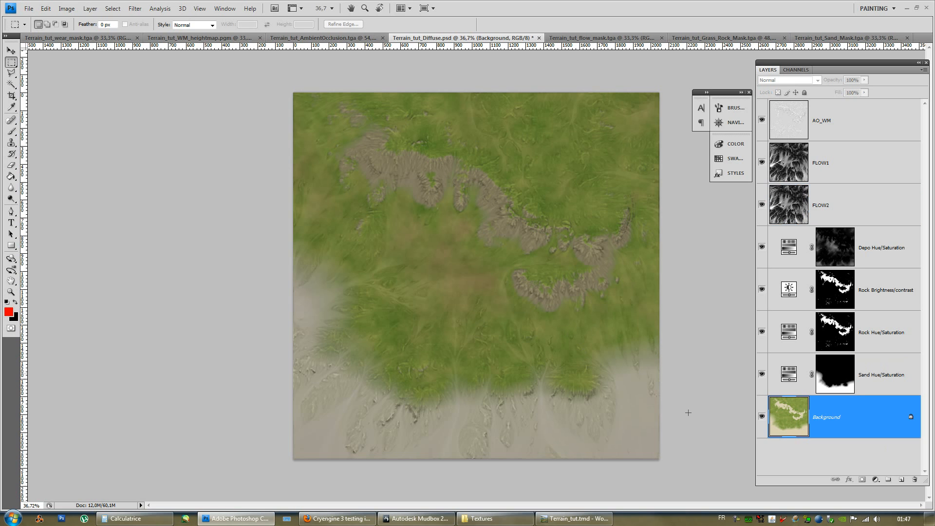
left_click(834, 330)
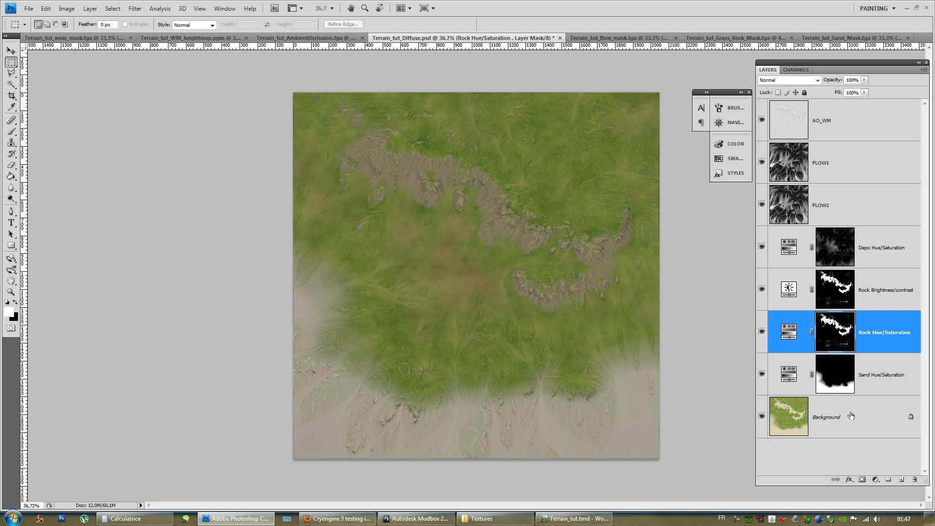
left_click(828, 431)
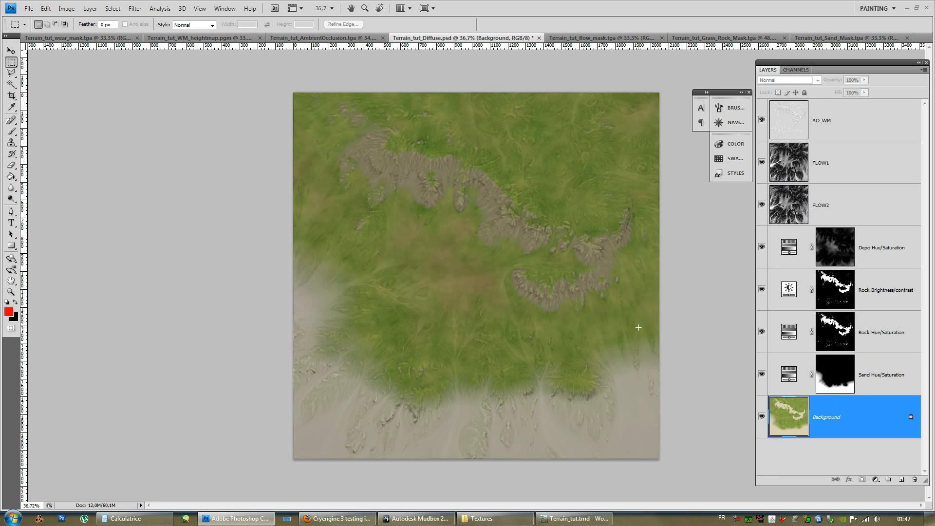
left_click(829, 342)
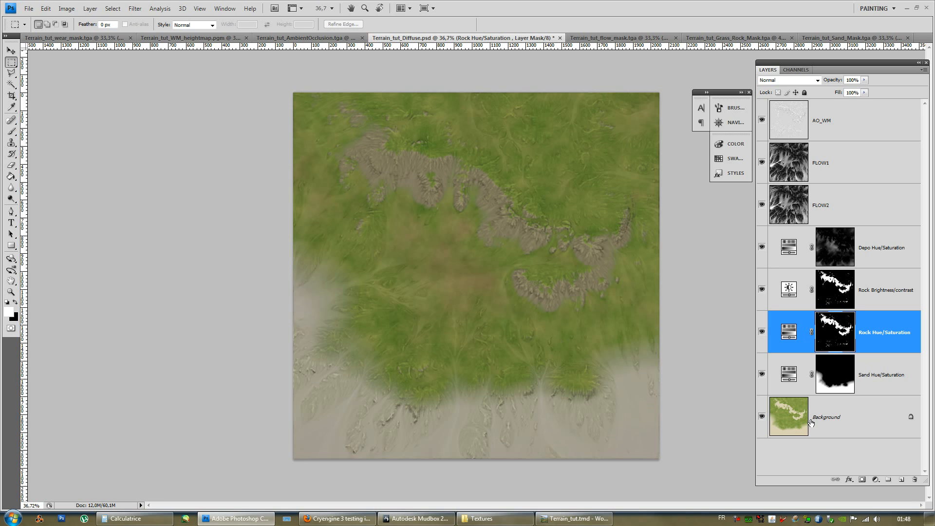
left_click(831, 381)
left_click(835, 343)
left_click(833, 377)
left_click(833, 332)
left_click(834, 382)
left_click(833, 333)
left_click(833, 385)
- Display the Rock Hue/Saturation layer mask as a channel and copy its entire content
left_click(834, 331)
left_click(795, 70)
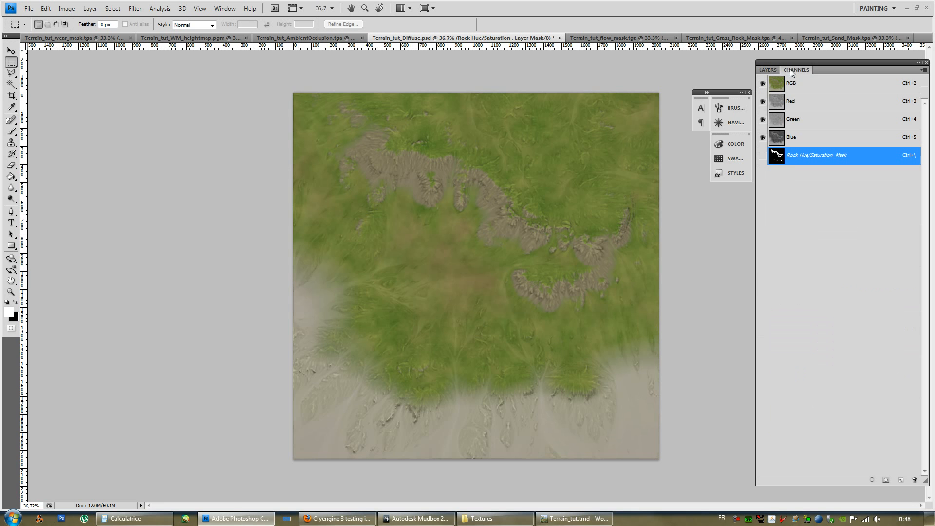
left_click(762, 154)
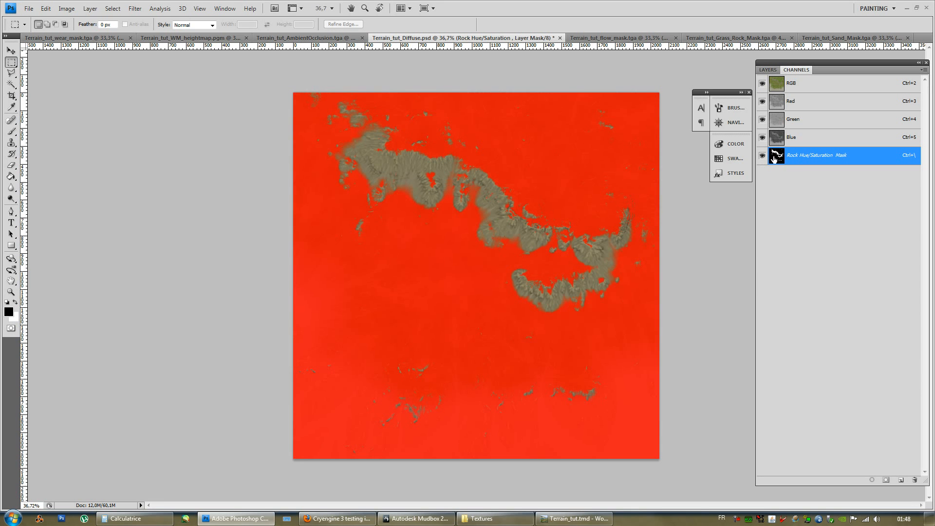
key("ctrl+a")
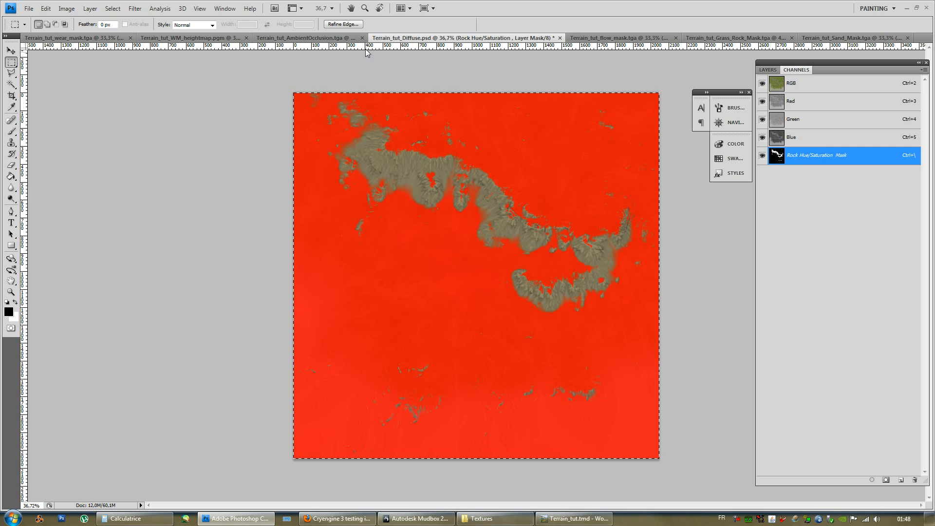
- Paste the copied rock mask as a new layer in Terrain_tut_Sand_Mask.tga
left_click(827, 37)
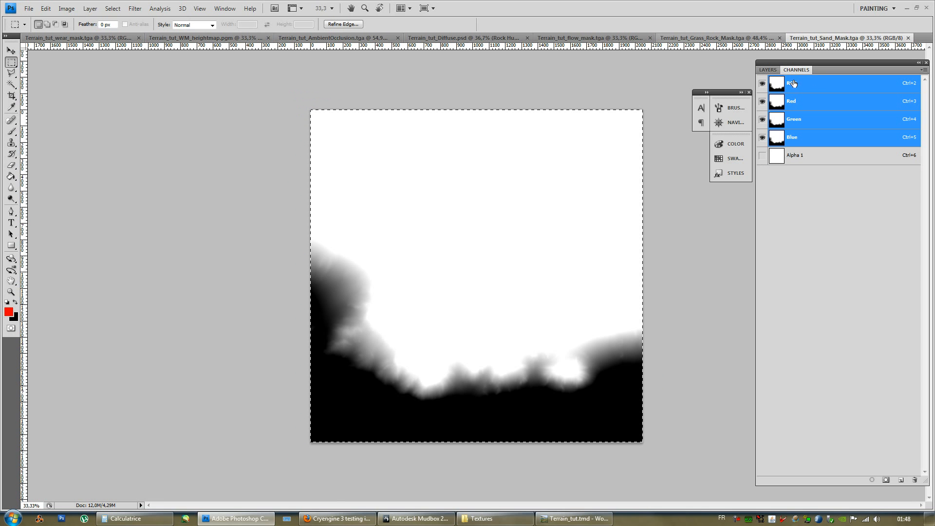
left_click(767, 69)
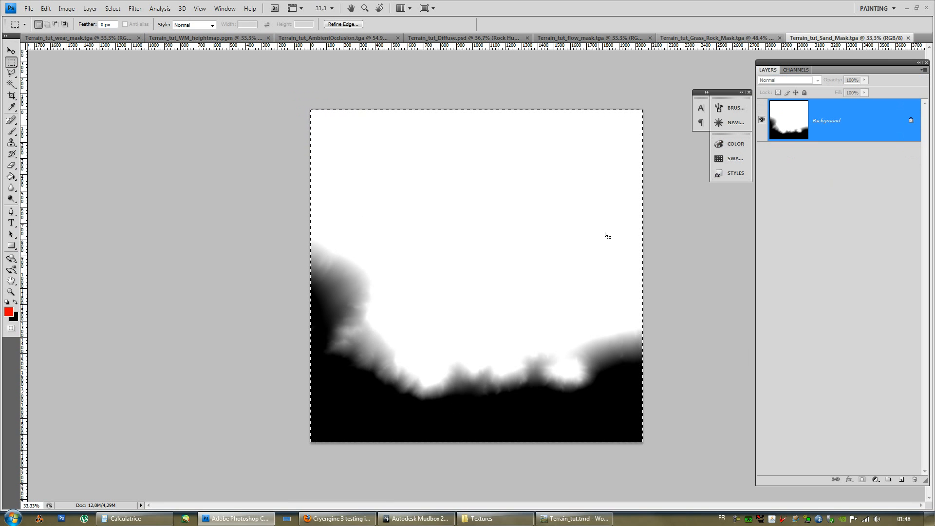
key("ctrl+v")
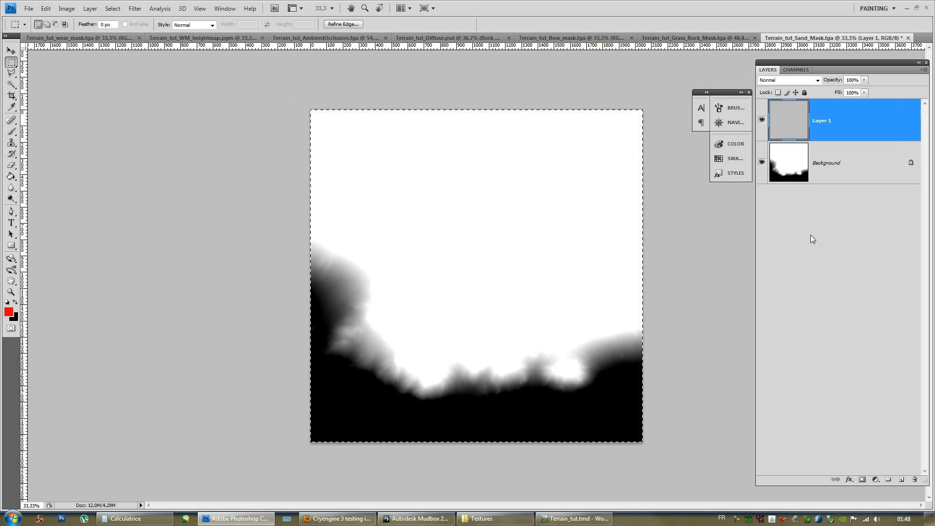
- Combine the inverted rock layer with the sand mask in Multiply mode, and copy the merged image
left_click(771, 81)
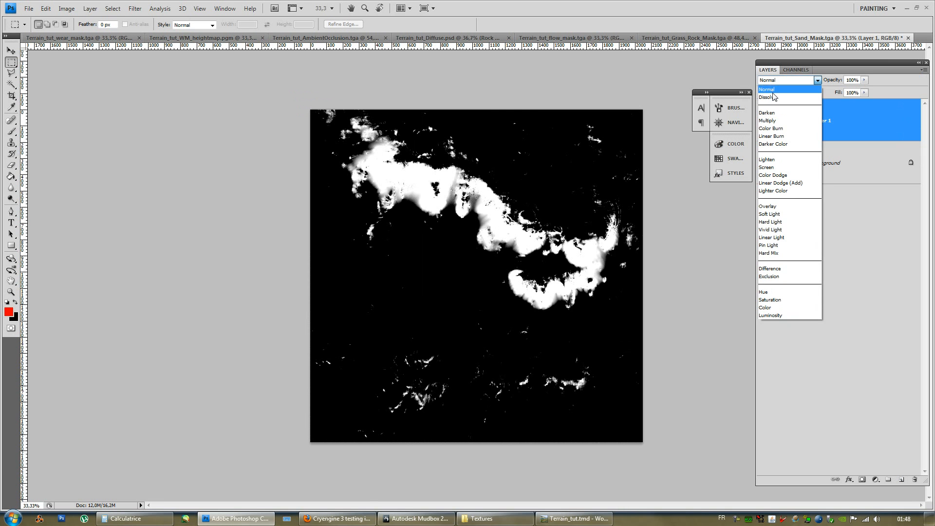
left_click(773, 120)
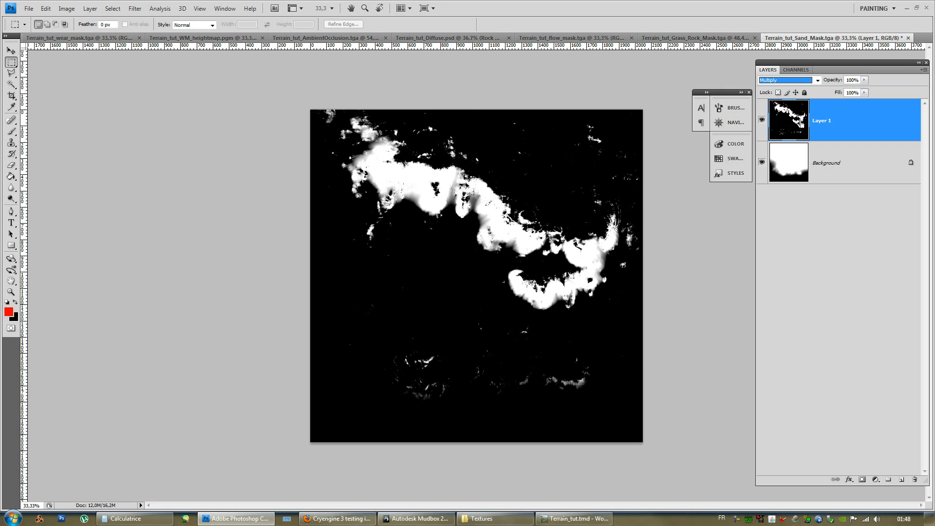
key("ctrl+i")
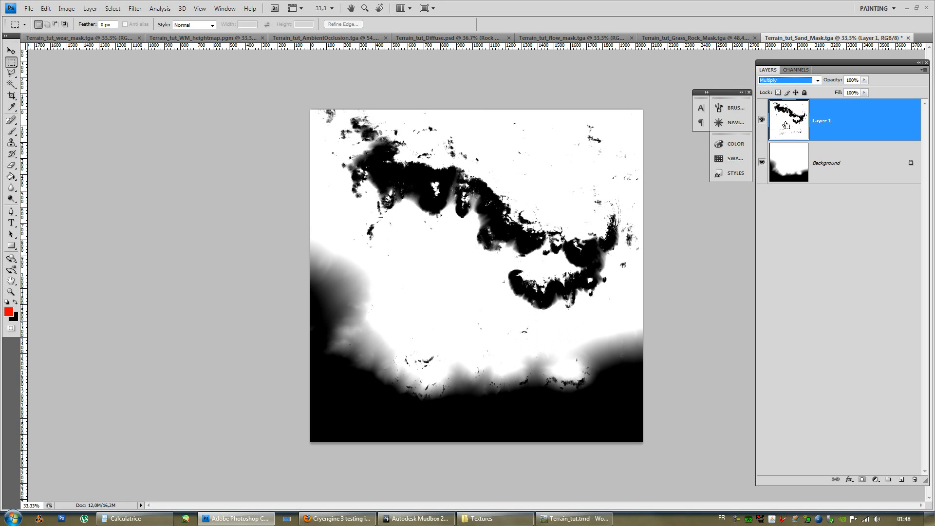
key("ctrl+e")
key("ctrl+a")
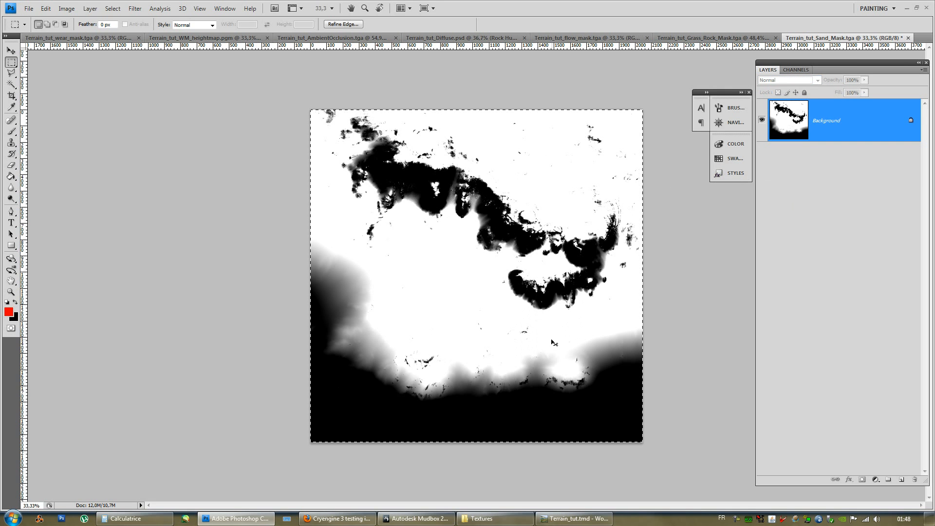
- Add a Hue/Saturation adjustment layer directly above the Background layer in Terrain_tut_Diffuse.psd
left_click(287, 38)
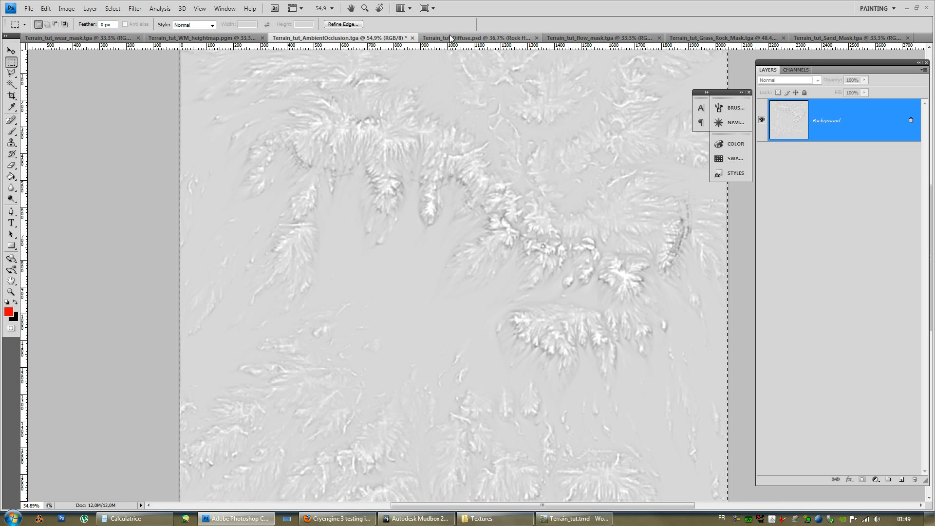
left_click(470, 38)
left_click(866, 415)
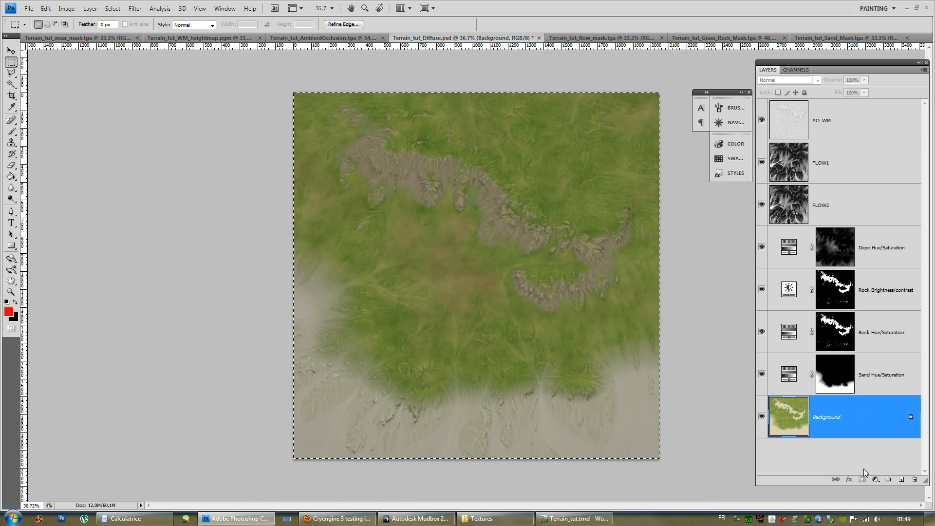
left_click(875, 479)
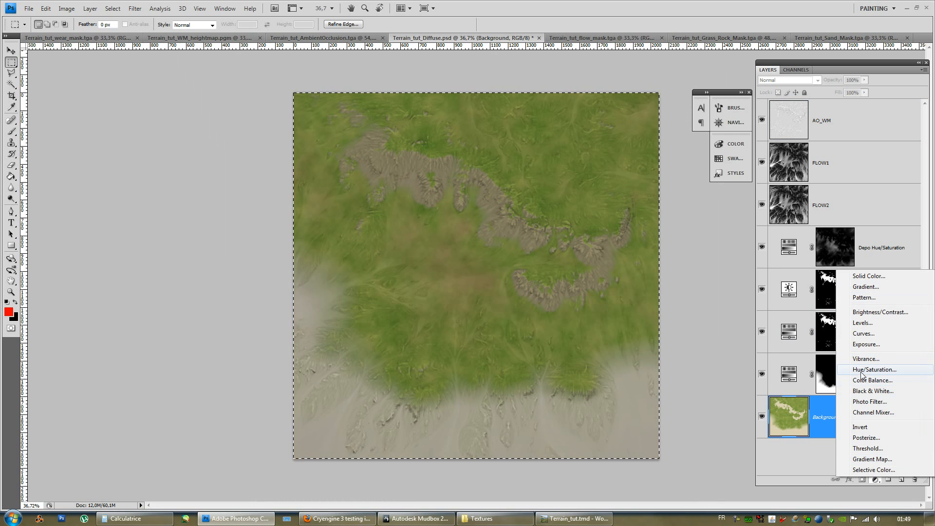
left_click(863, 371)
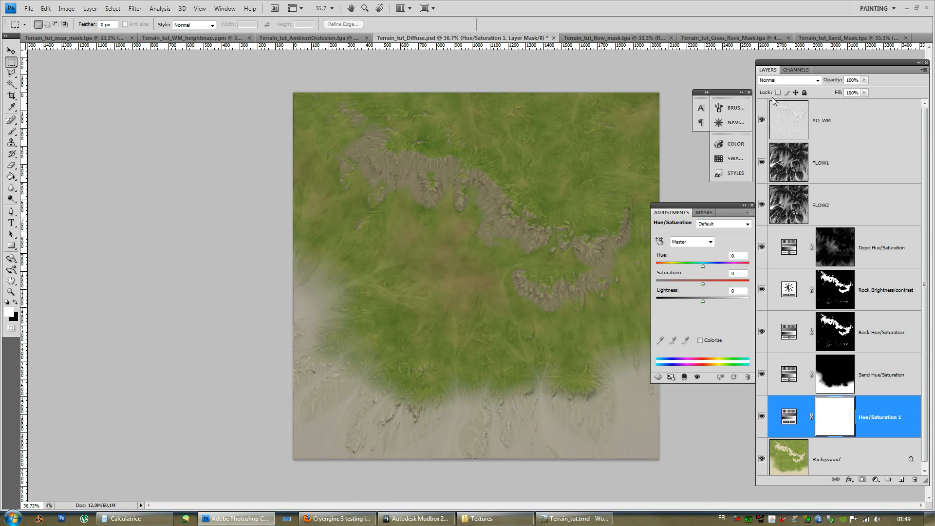
- Paste the combined rock and sand mask into the new Hue/Saturation layer's mask
left_click(790, 70)
key("x")
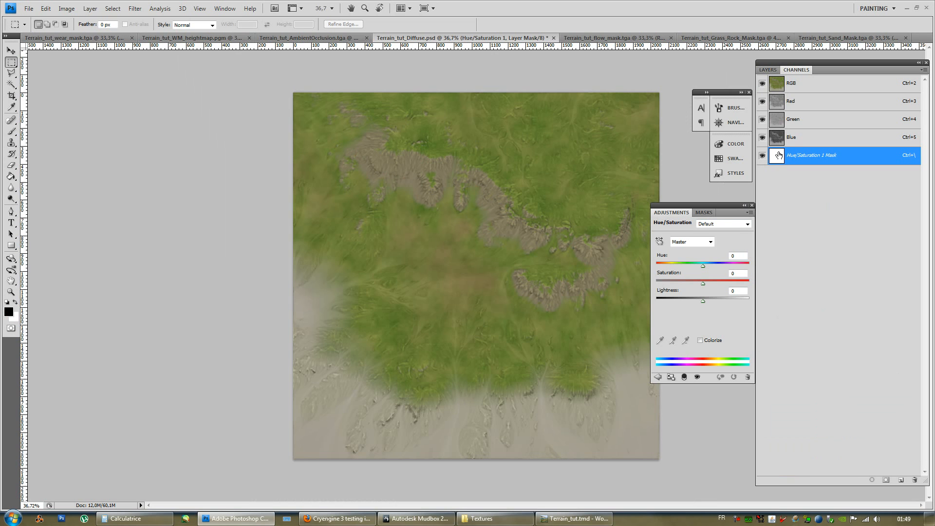
key("ctrl+v")
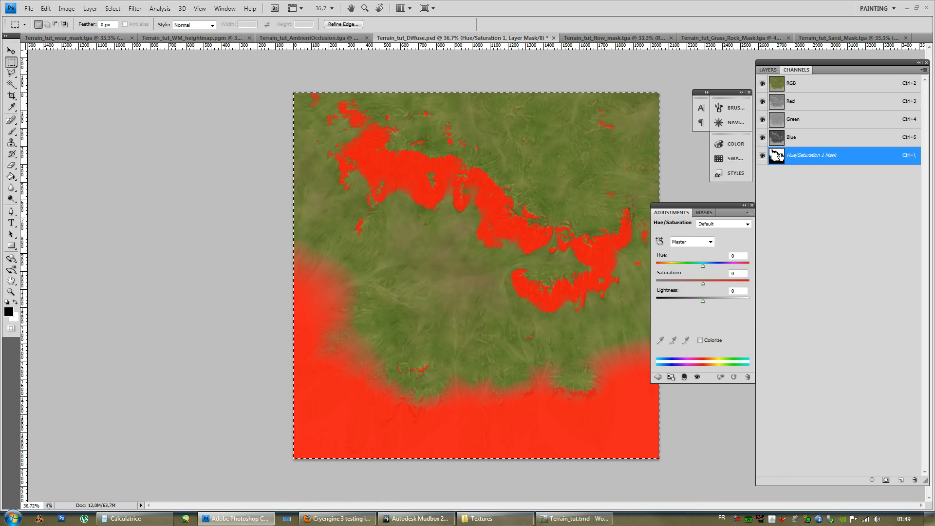
left_click(768, 70)
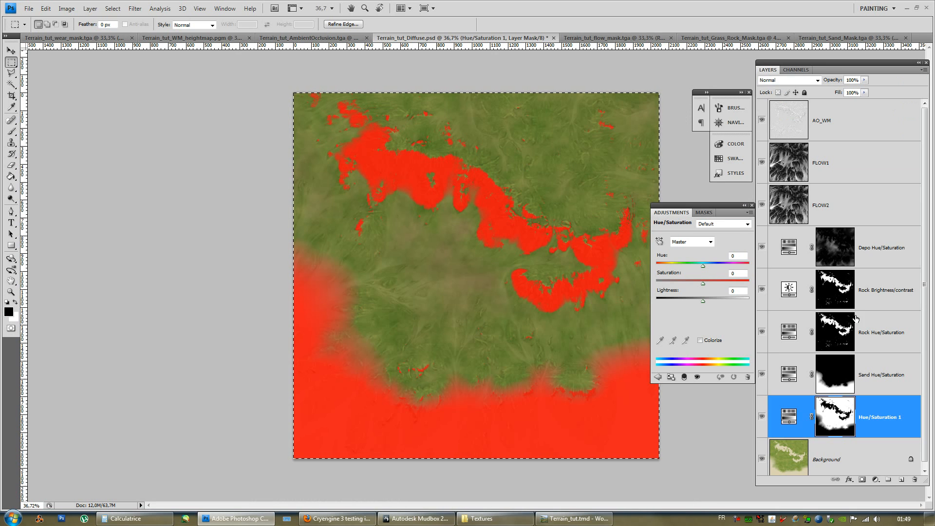
- Set the new adjustment layer's hue to -12 and saturation to +3, and hide the red mask overlay
left_click_drag(704, 268, 700, 268)
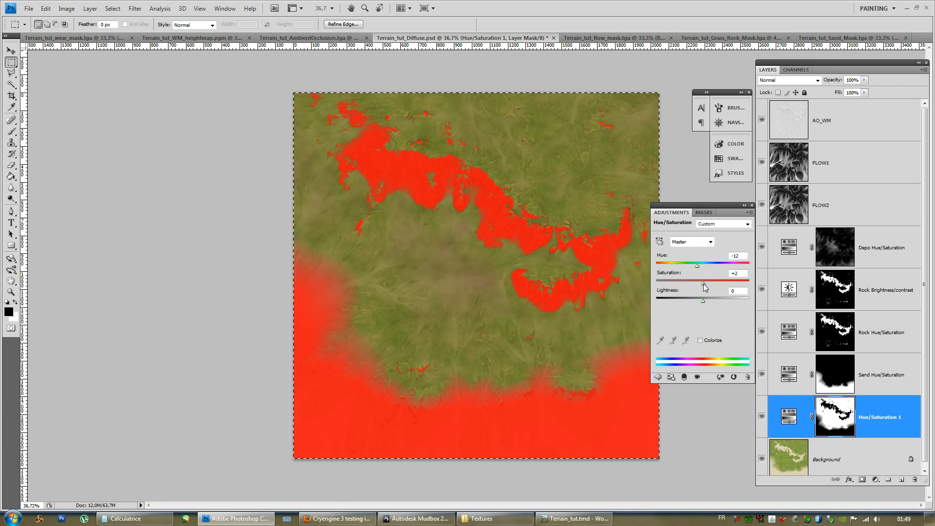
left_click_drag(706, 285, 703, 285)
left_click(883, 405)
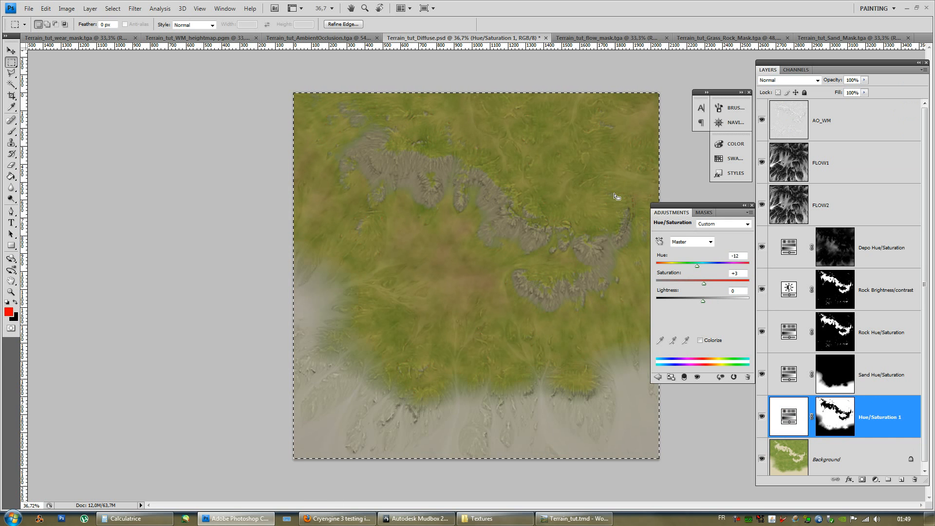
- Refine the grass colour with hue -14 and saturation -4, and inspect it up close
scroll(480, 219, "down", 3, "alt")
scroll(480, 219, "up", 3, "alt")
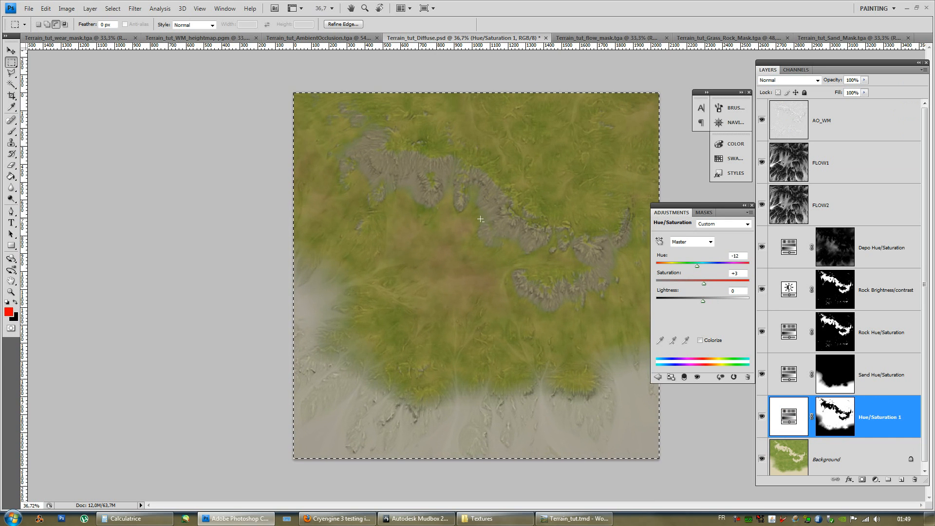
scroll(512, 299, "up", 2, "alt")
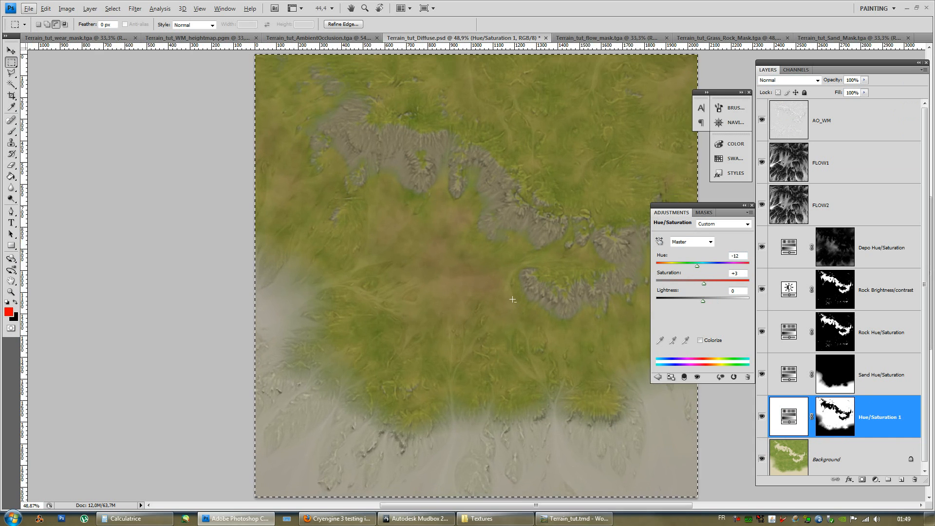
scroll(512, 299, "up", 2, "alt")
scroll(513, 299, "down", 1, "alt")
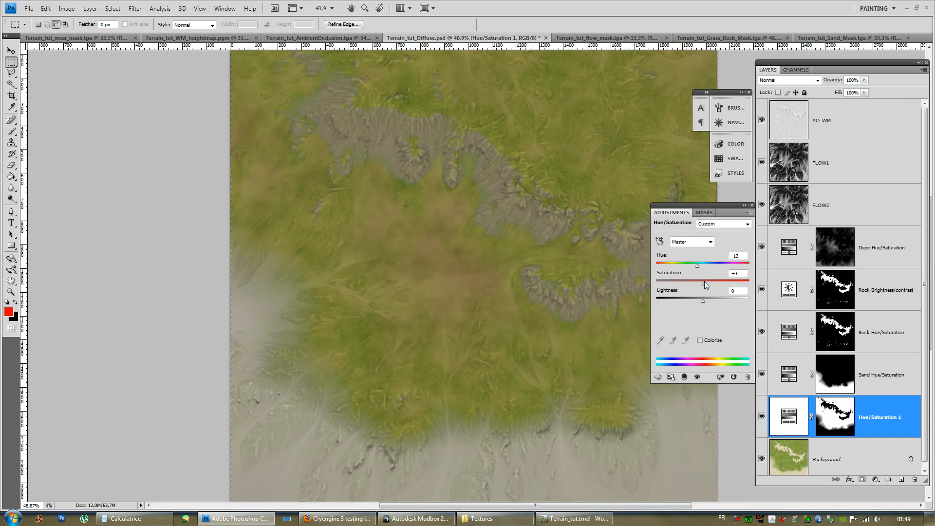
mouse_move(704, 284)
left_mouse_down()
mouse_move(715, 286)
mouse_move(701, 287)
mouse_move(697, 271)
left_mouse_up()
scroll(388, 269, "down", 5, "alt")
scroll(389, 268, "up", 4, "alt")
scroll(502, 387, "up", 4, "alt")
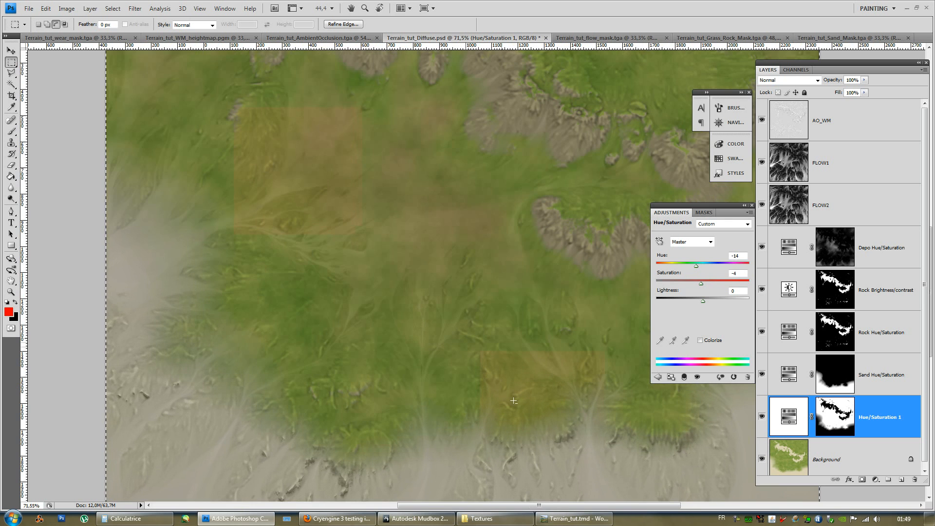
- Set the Depo Hue/Saturation layer's hue to -75, saturation to -32 and lightness to -65, and close its adjustment settings
scroll(517, 339, "up", 2, "alt")
scroll(517, 338, "down", 2, "alt")
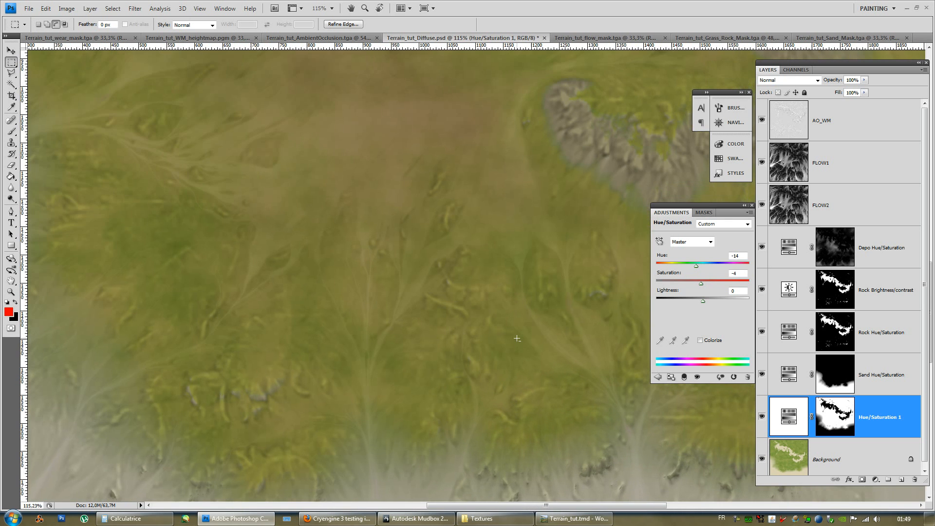
scroll(520, 338, "down", 5, "alt")
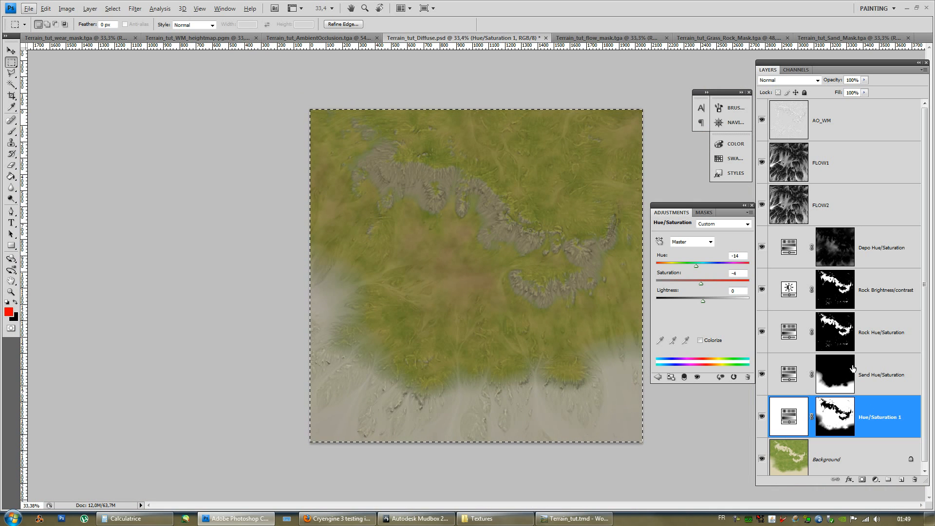
left_click(837, 261)
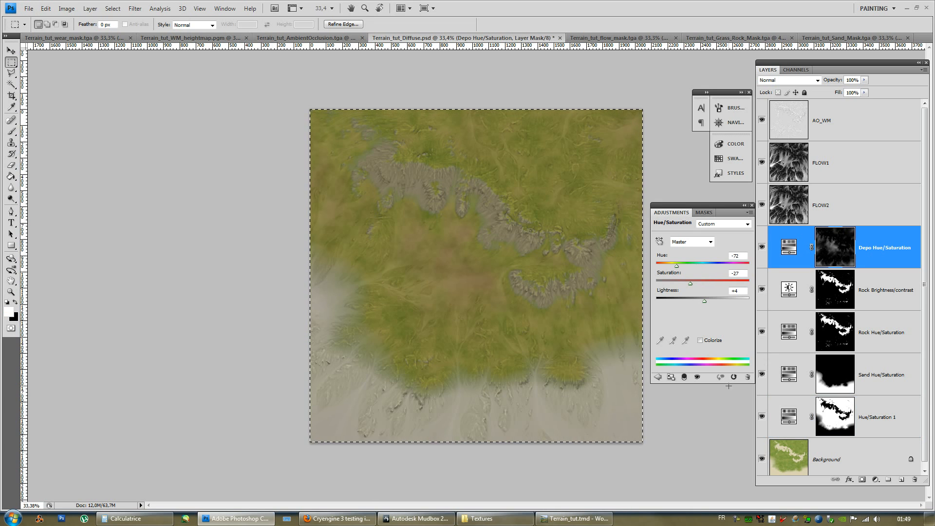
left_click_drag(676, 263, 672, 299)
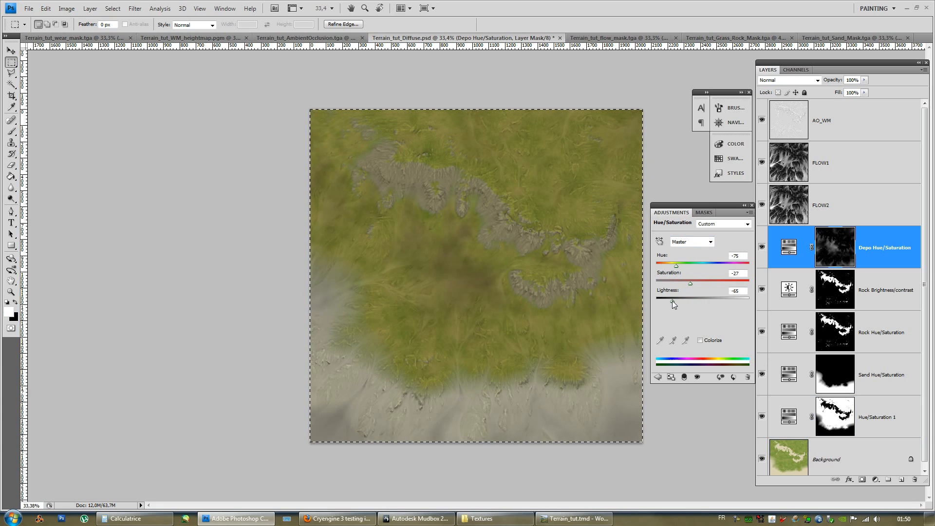
scroll(466, 255, "up", 5, "alt")
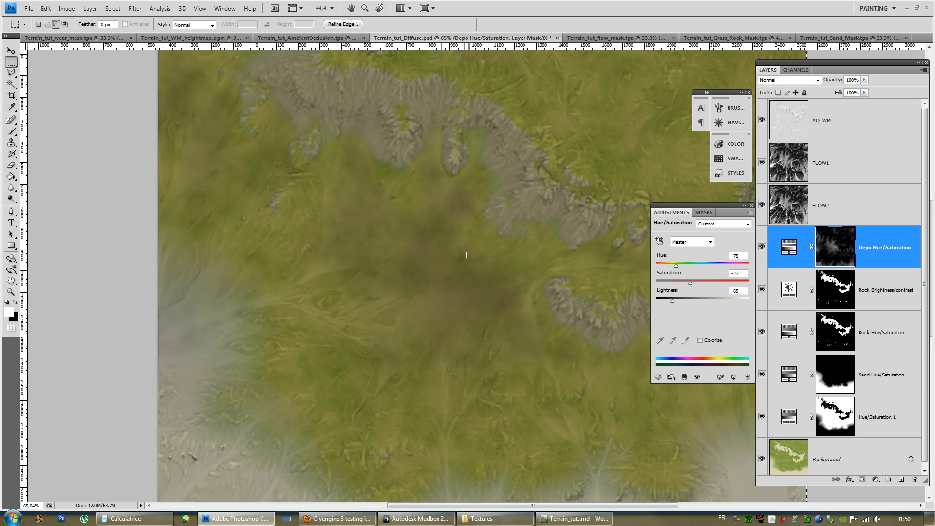
scroll(467, 255, "up", 3, "alt")
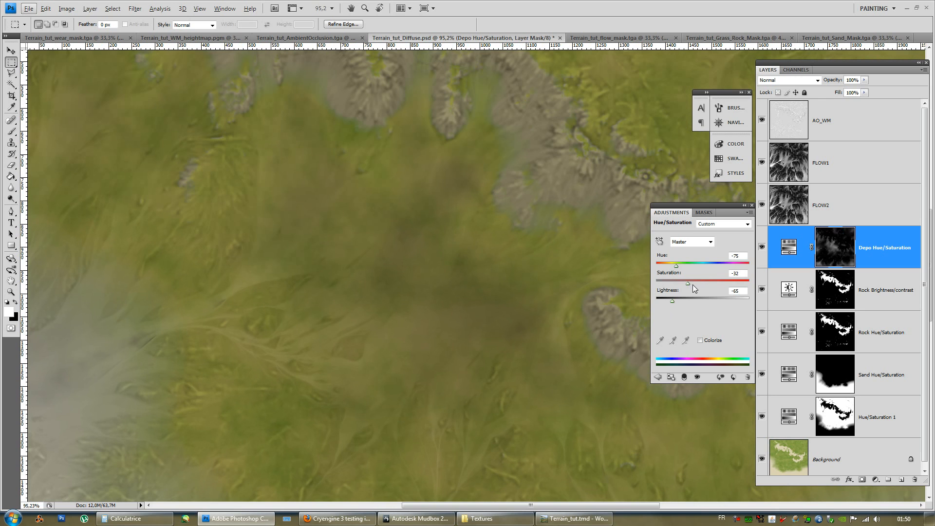
left_click(752, 205)
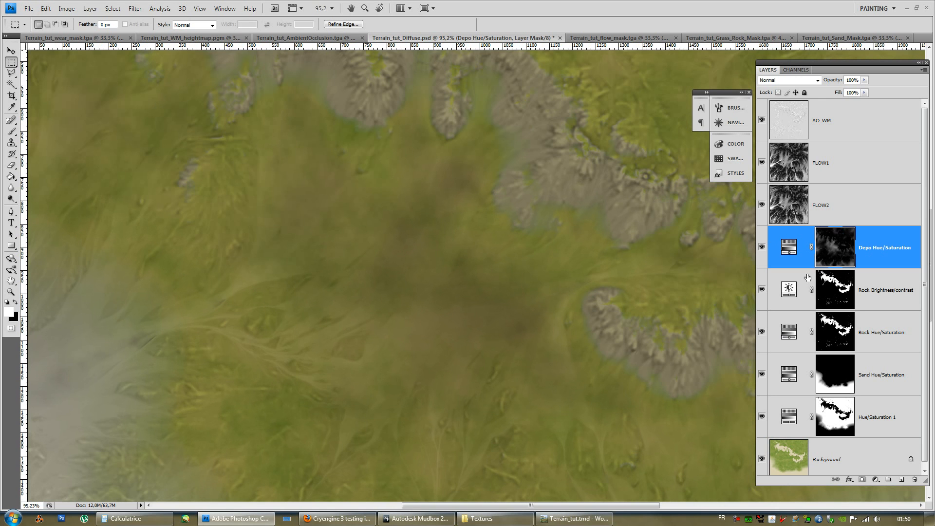
- Try the Darken, Linear Burn, Vivid Light and Pin Light blend modes on the Depo Hue/Saturation layer, and restore Normal
left_click(775, 80)
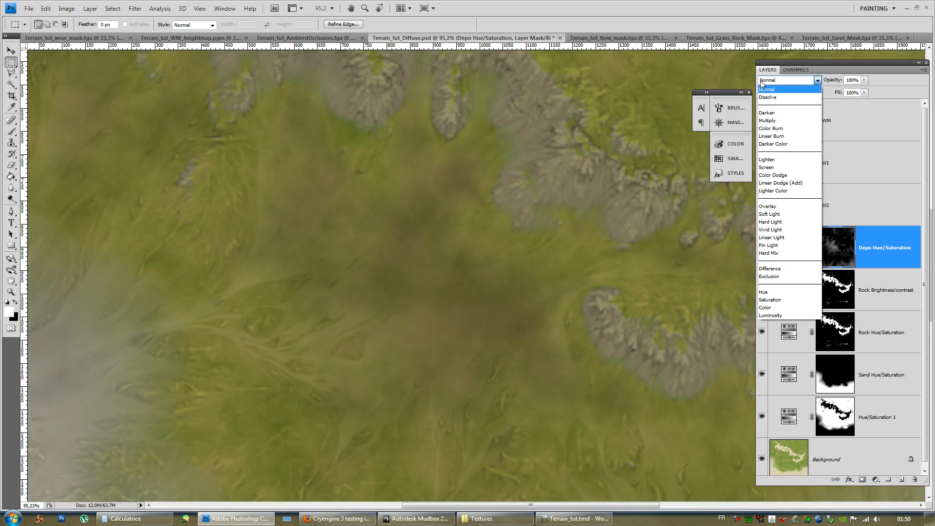
left_click(771, 113)
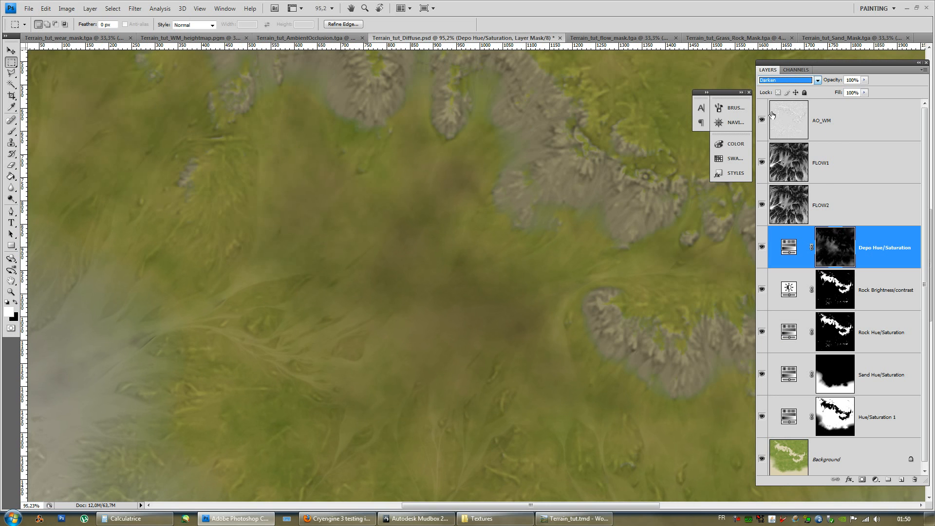
key("Down")
key("Down")
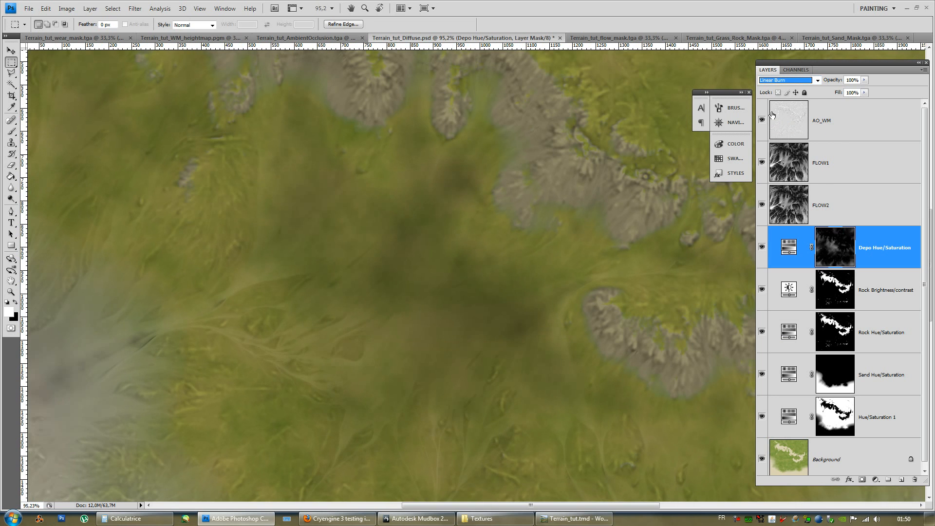
left_click(784, 80)
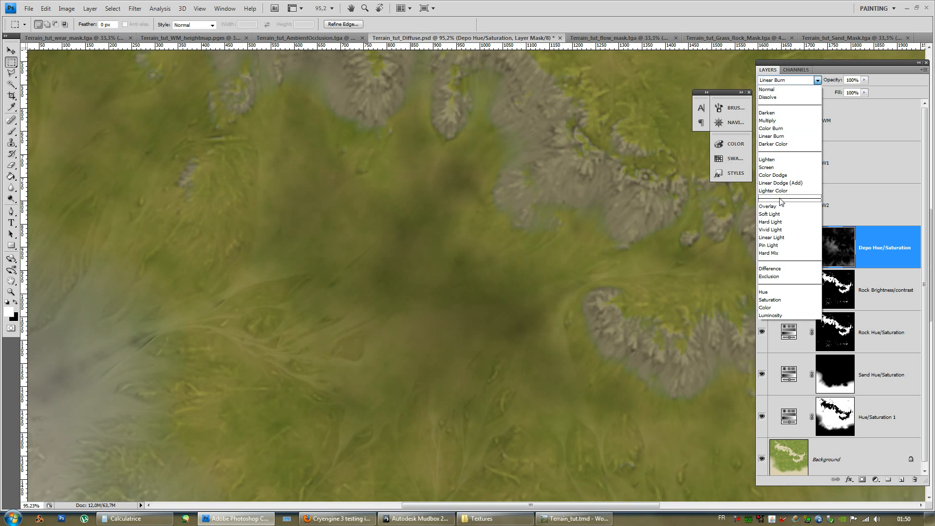
left_click(769, 210)
key("Down")
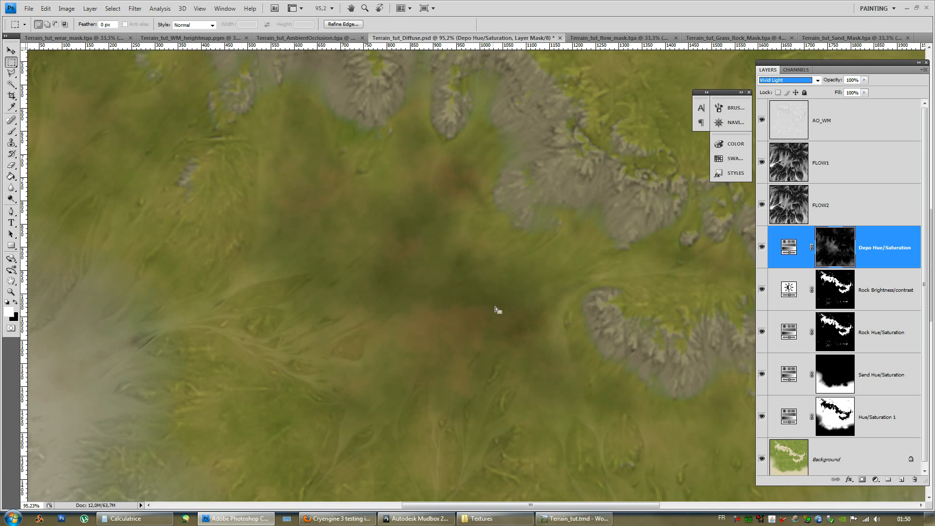
key("alt")
key("Down")
left_click(781, 80)
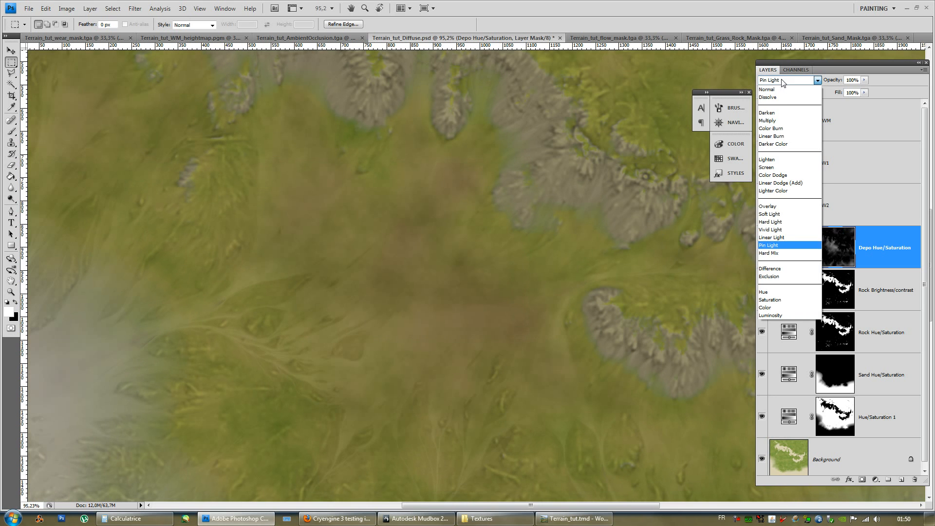
left_click(768, 89)
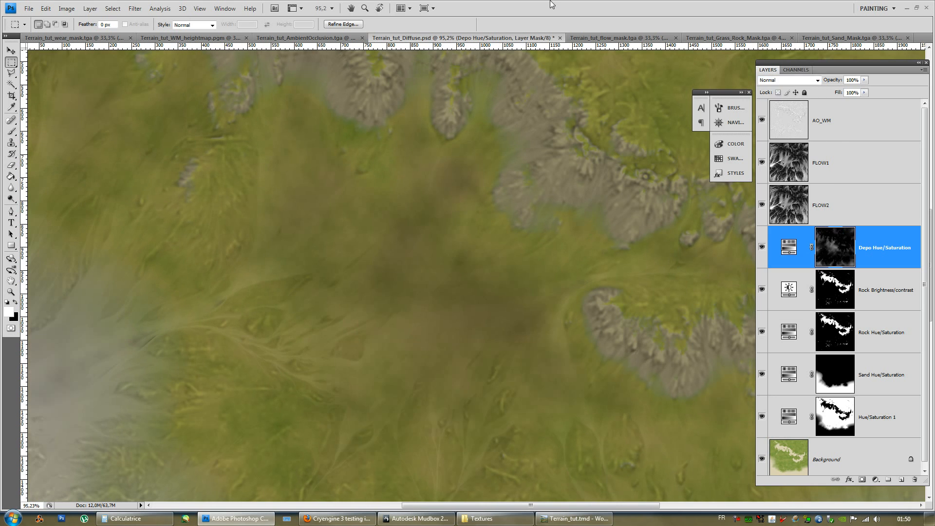
- Rename the Hue/Saturation 1 adjustment layer as Grass Hue/Saturation
scroll(556, 318, "down", 5, "alt")
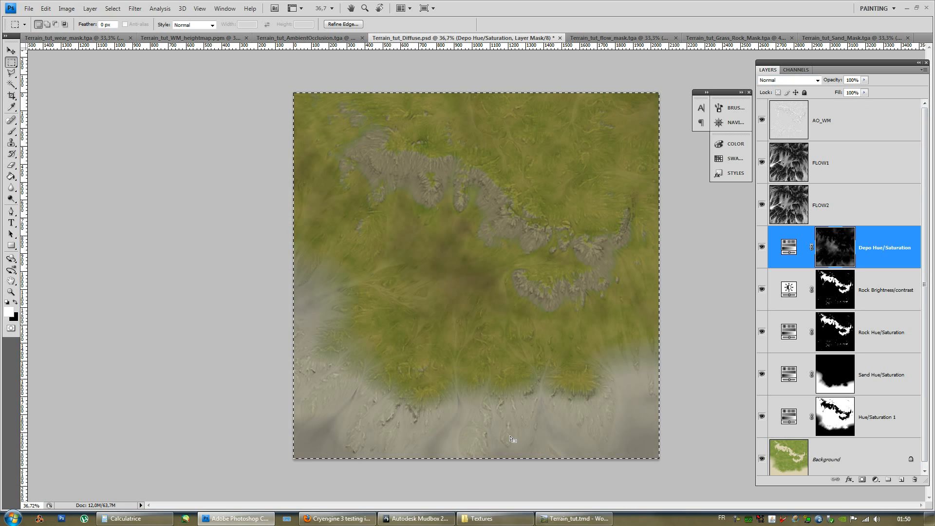
left_click(834, 417)
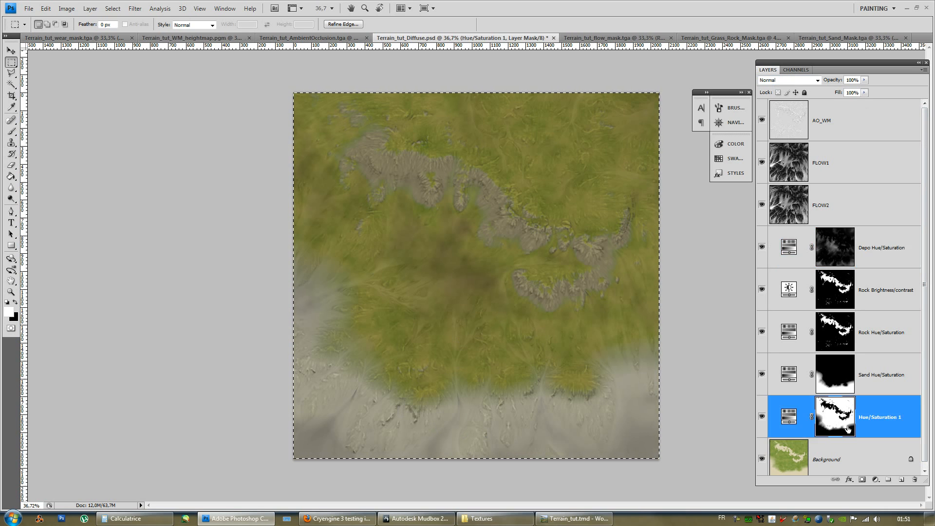
left_click(900, 417)
double_click(896, 417)
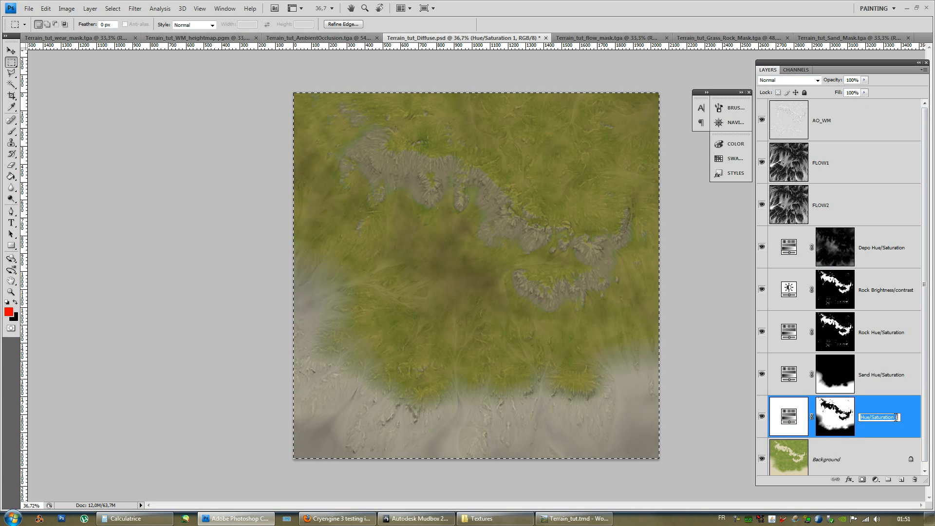
type("Grass")
key("Return")
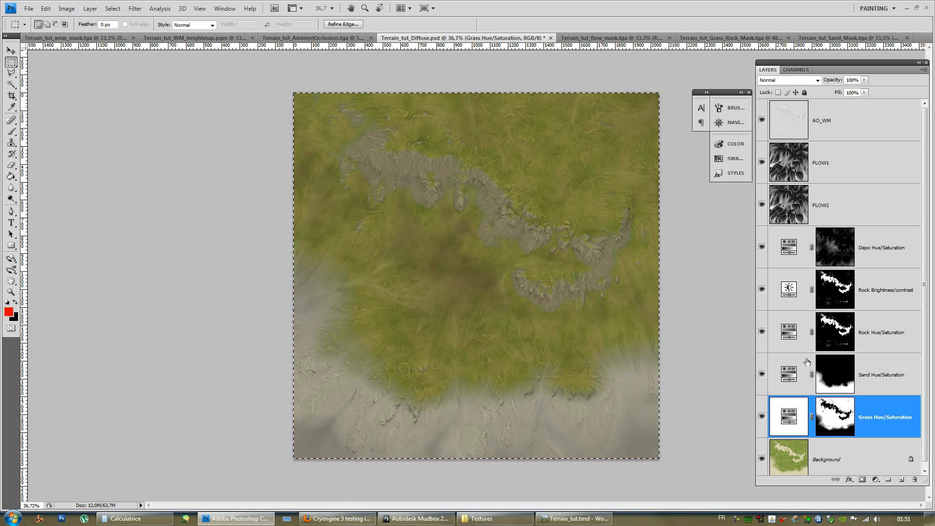
left_click(907, 376)
left_click(887, 417)
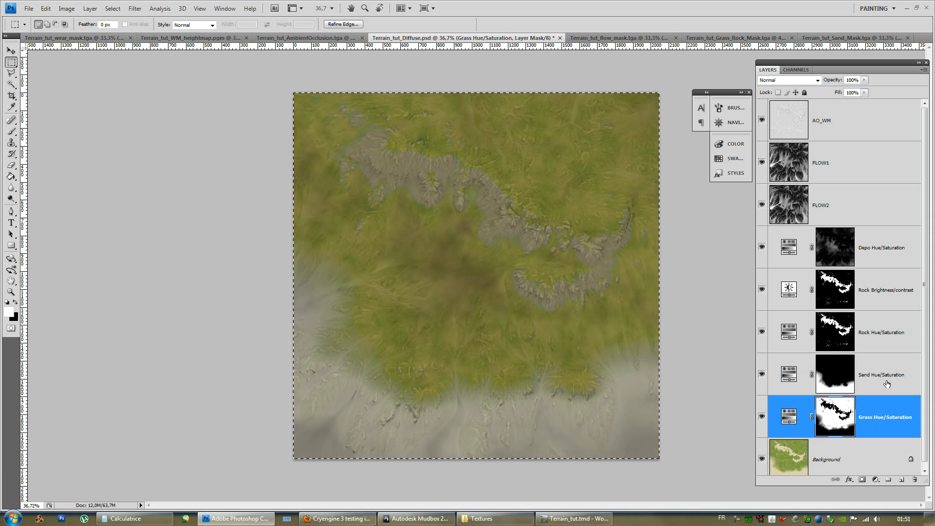
left_click(819, 384)
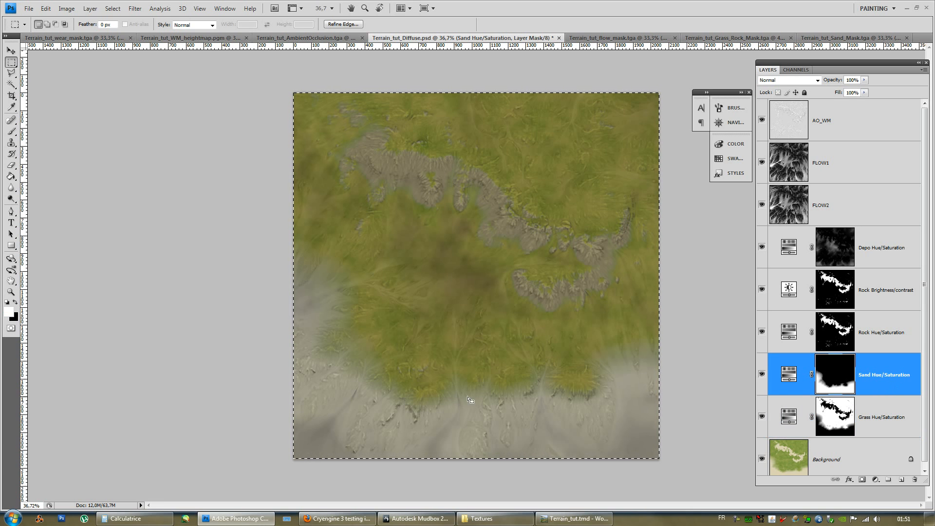
left_click_drag(886, 394, 880, 356)
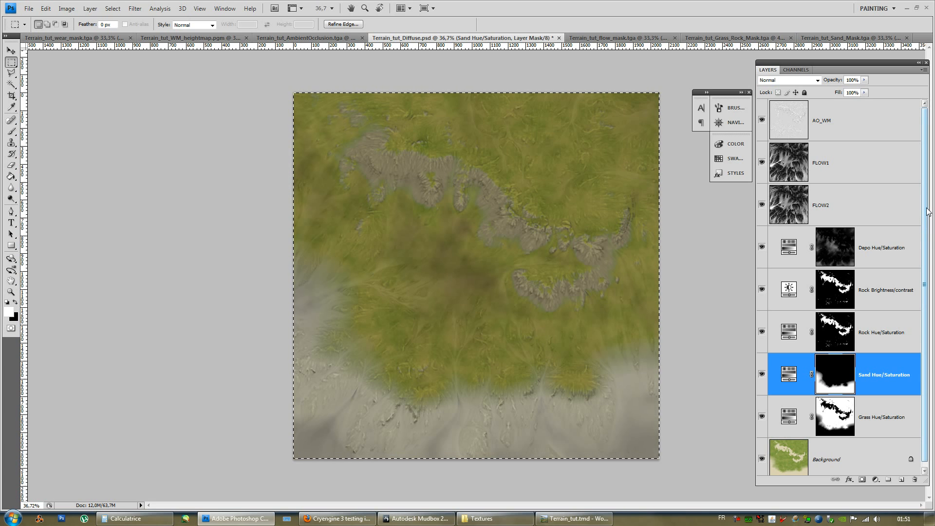
- Try placing the FLOW2 and FLOW1 layers directly above the Background layer, and restore their order between AO_WM and Depo Hue/Saturation
left_click_drag(926, 212, 927, 319)
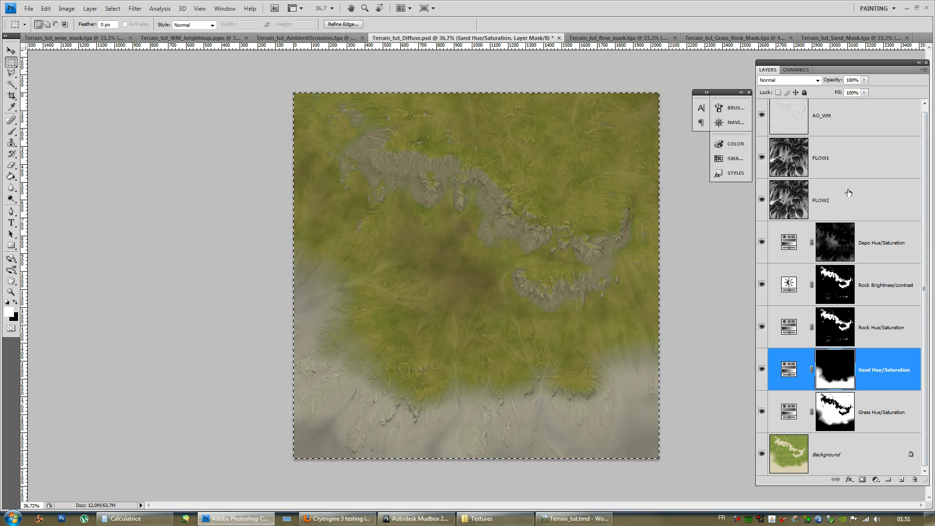
left_click_drag(853, 200, 837, 433)
left_click_drag(847, 158, 830, 405)
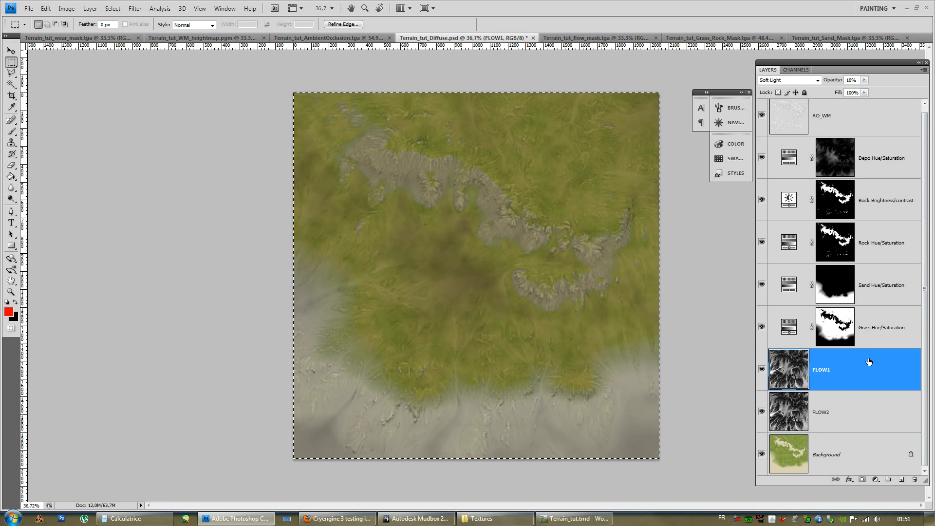
key("ctrl+z")
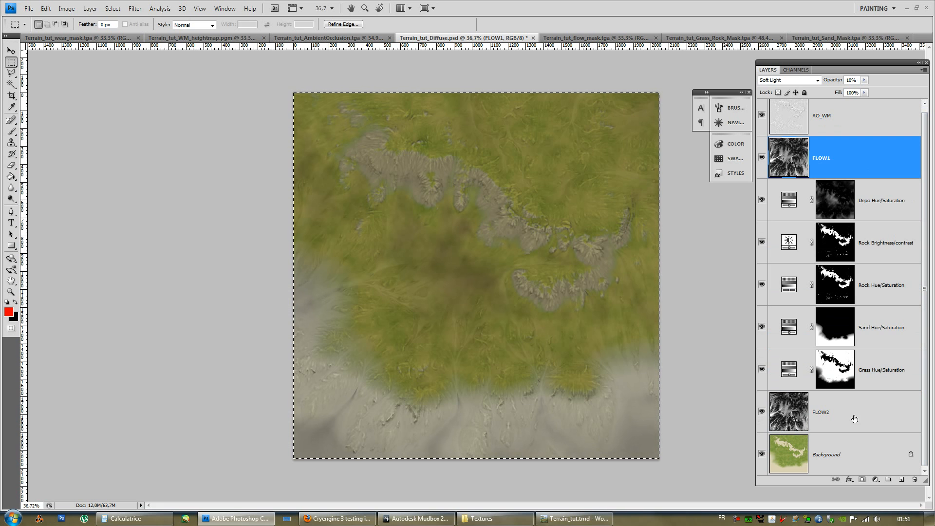
key("ctrl+alt+z")
left_click_drag(893, 254, 871, 421)
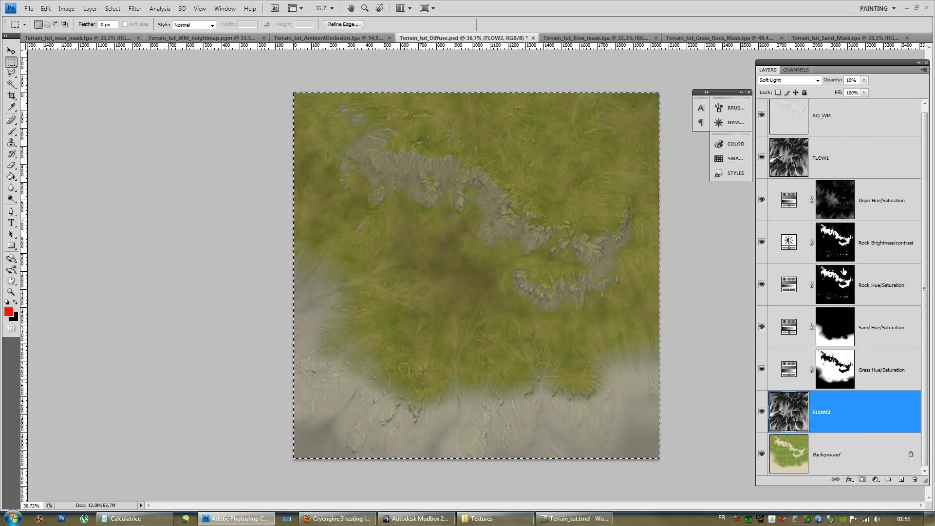
left_click_drag(849, 170, 822, 146)
left_click_drag(854, 431, 827, 181)
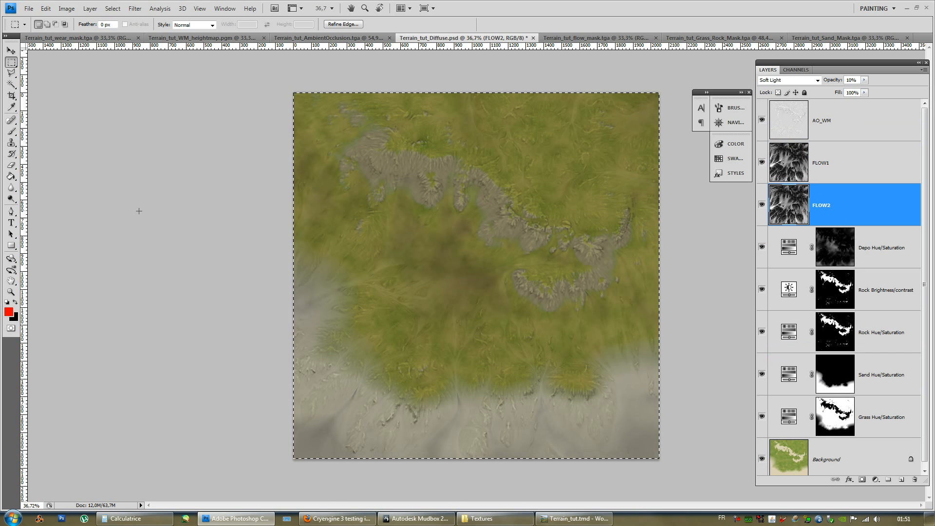
- Examine the blending of the deposit, grass and rock areas in the terrain texture up close
scroll(418, 240, "down", 2, "alt")
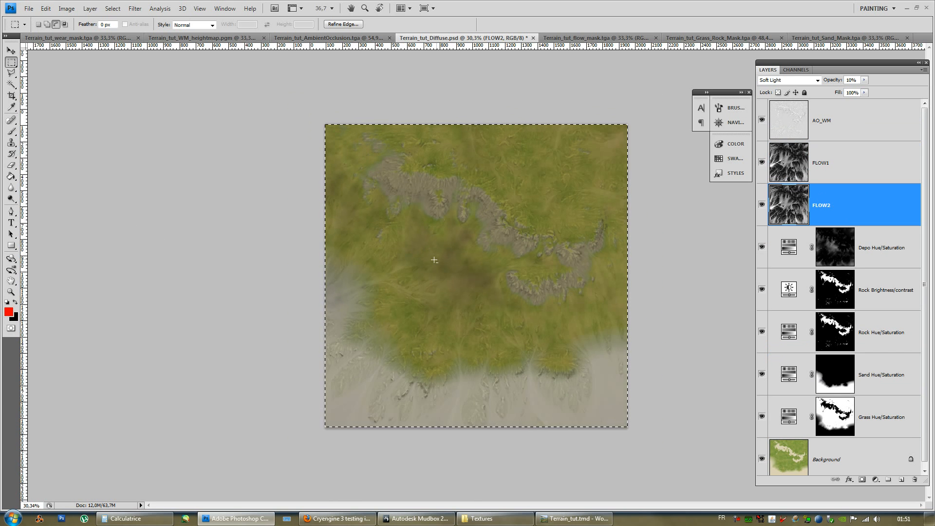
scroll(428, 259, "up", 4, "alt")
scroll(544, 200, "up", 3, "alt")
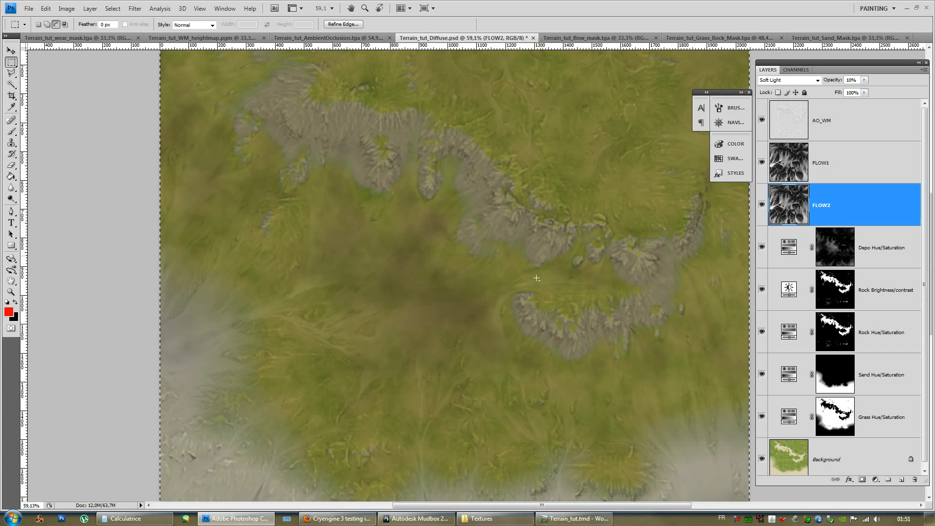
scroll(384, 394, "up", 1, "alt")
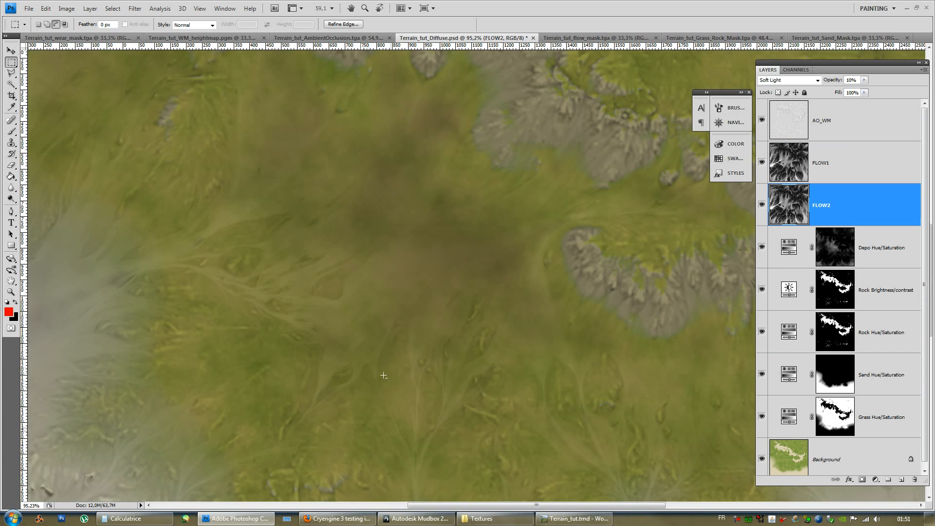
scroll(384, 375, "down", 1, "alt")
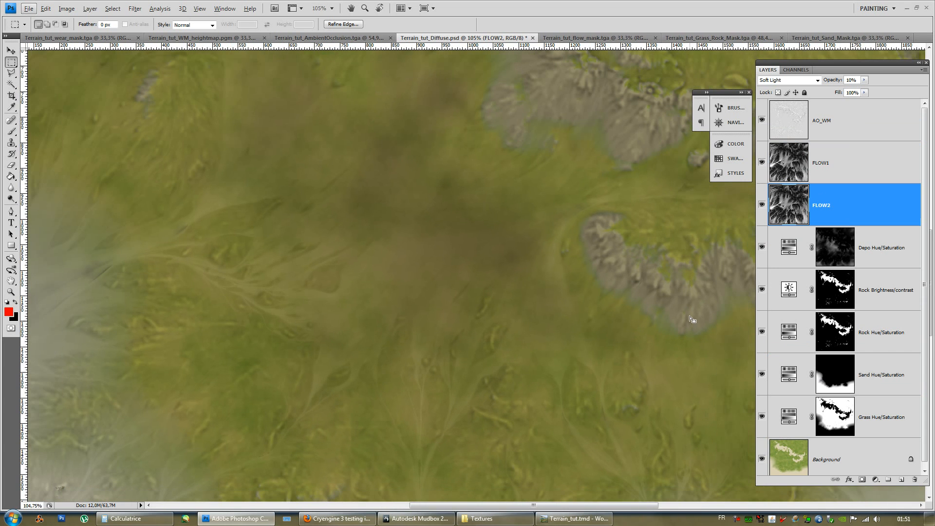
- Examine the rock, grass and soil transitions in the terrain diffuse texture up close
left_click_drag(566, 294, 447, 362)
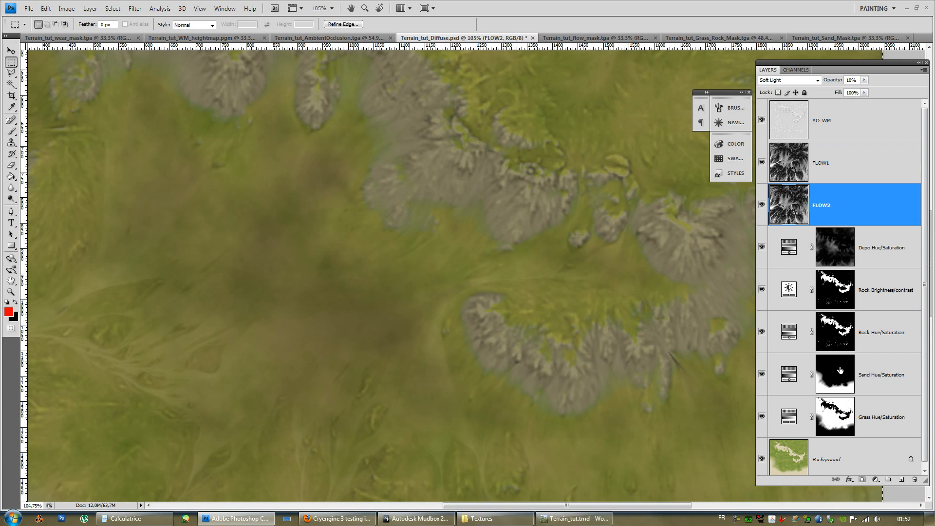
left_click_drag(365, 203, 461, 309)
left_click_drag(369, 216, 468, 271)
scroll(382, 253, "up", 2, "alt")
scroll(382, 254, "up", 3, "alt")
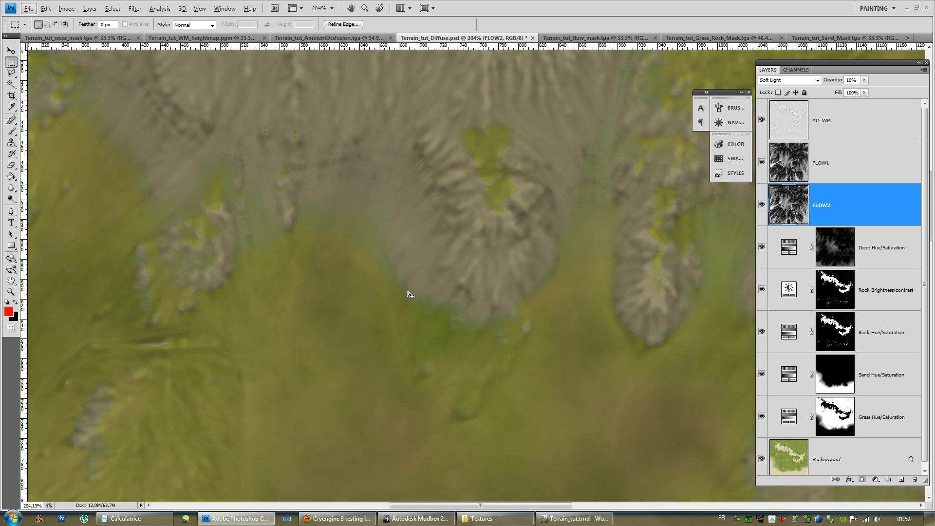
left_click_drag(578, 231, 349, 240)
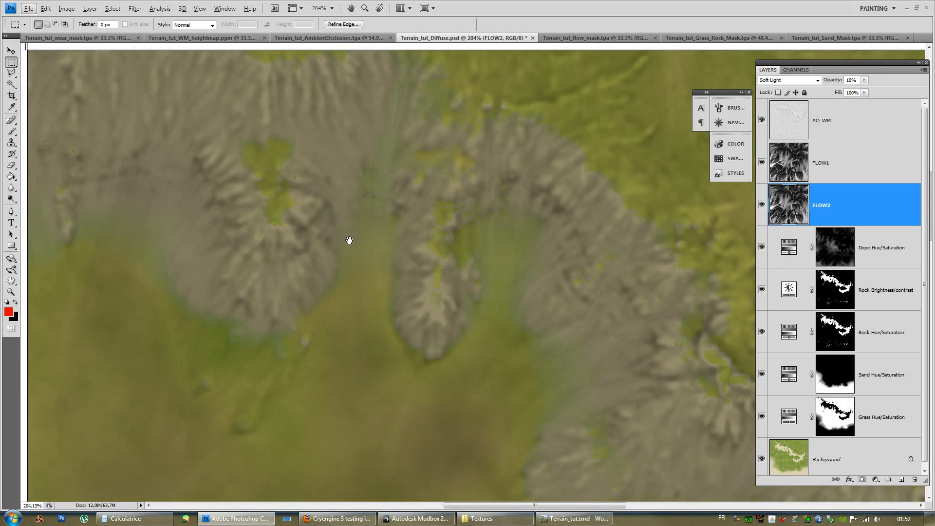
left_click_drag(477, 282, 517, 217)
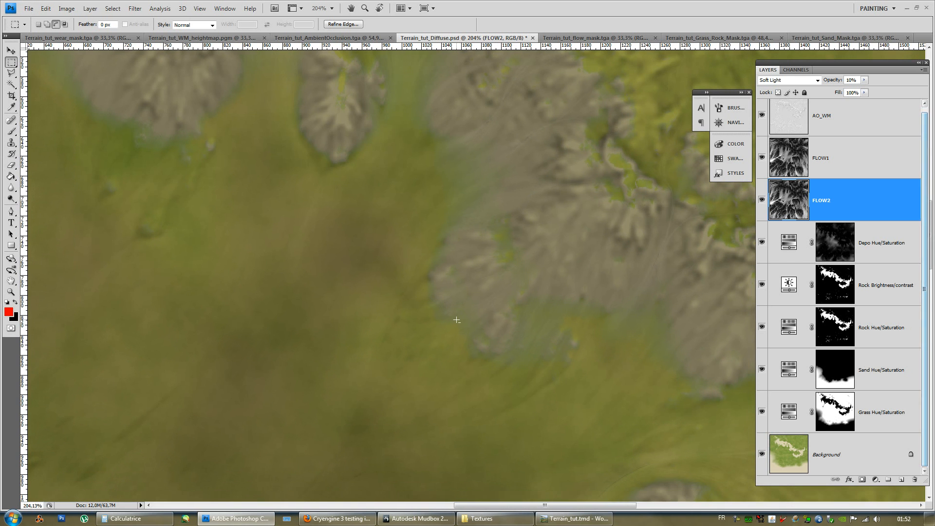
scroll(457, 320, "down", 9, "alt")
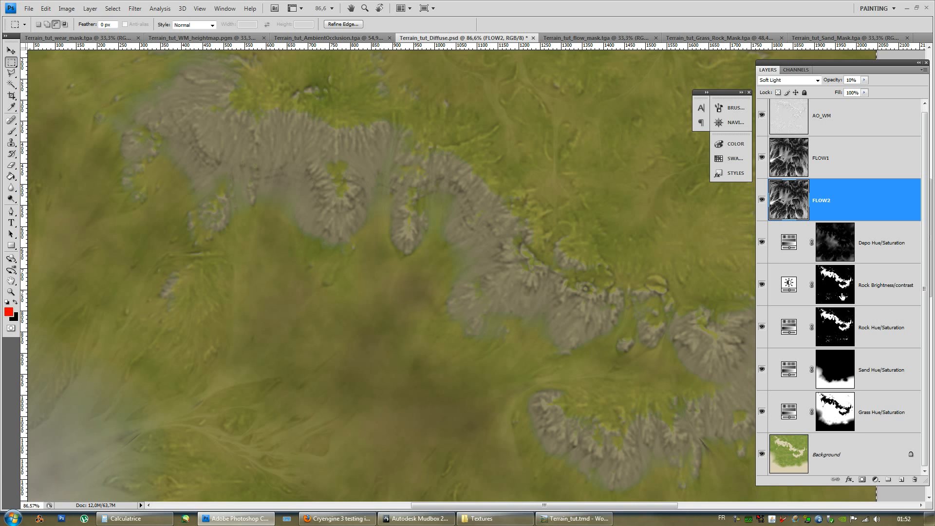
- Toggle the Depo, Grass, Sand and Rock Hue/Saturation layers off and on to compare their effect
left_click(760, 245)
left_click(761, 244)
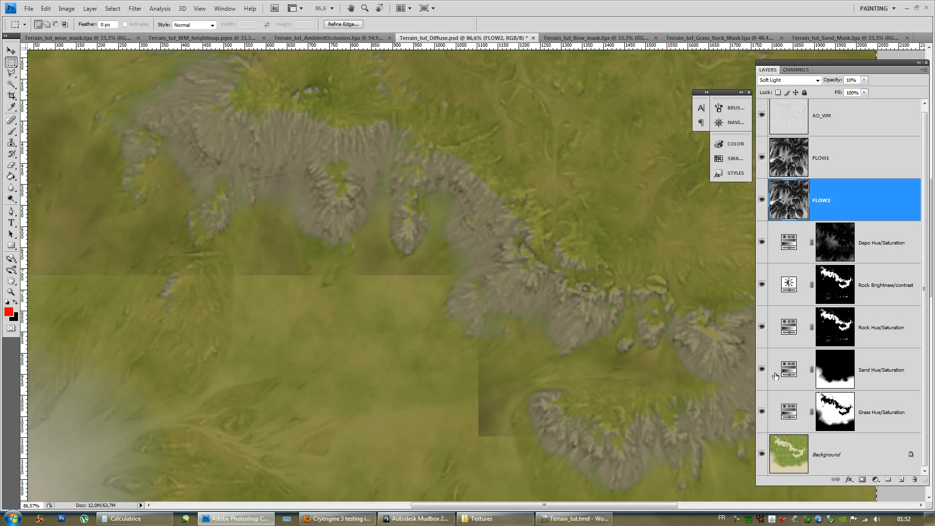
left_click(761, 412)
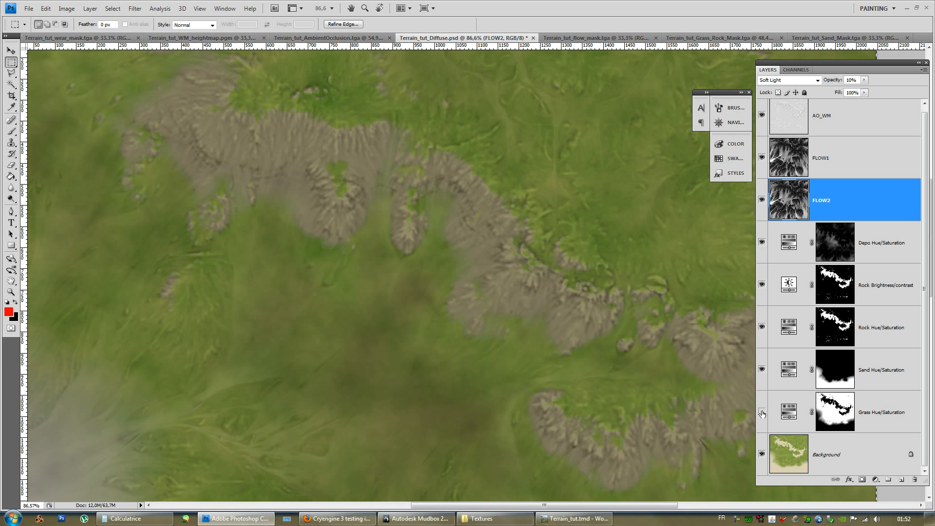
left_click(762, 376)
left_click(761, 375)
left_click(762, 328)
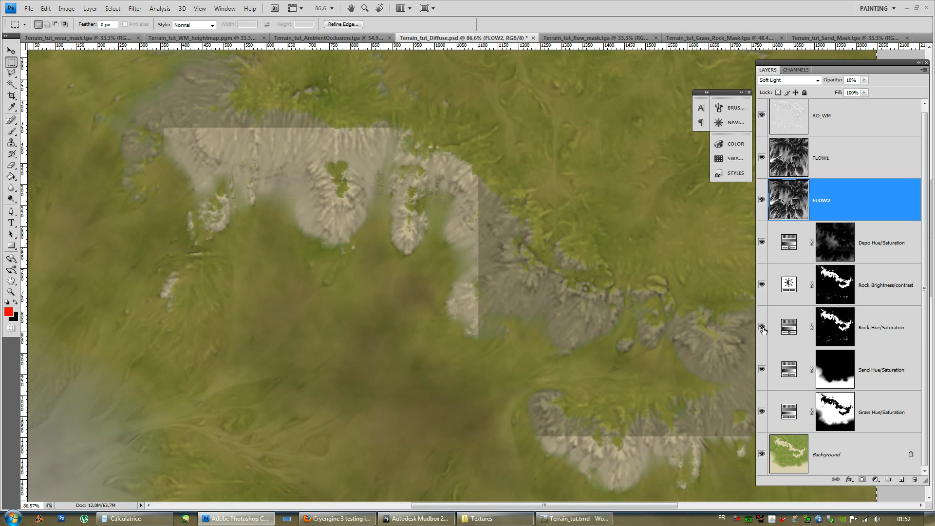
left_click(878, 406)
double_click(904, 413)
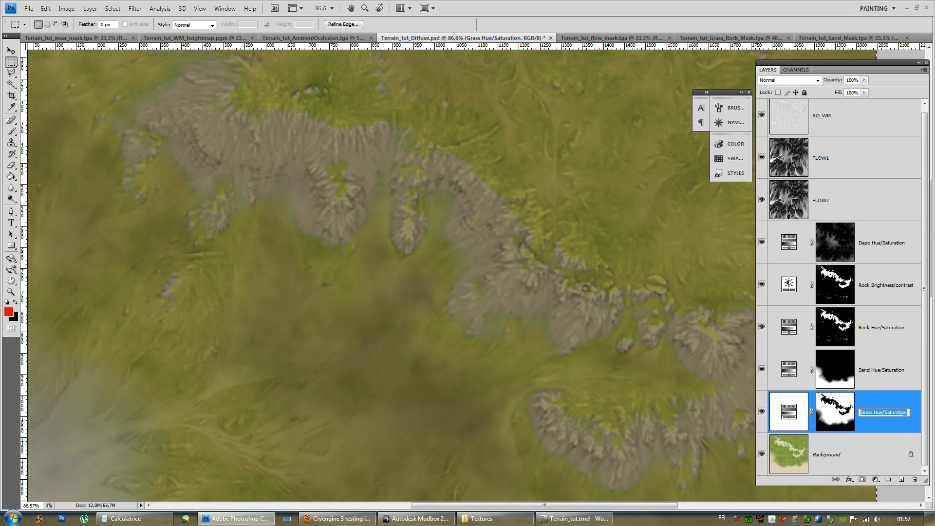
left_click(904, 426)
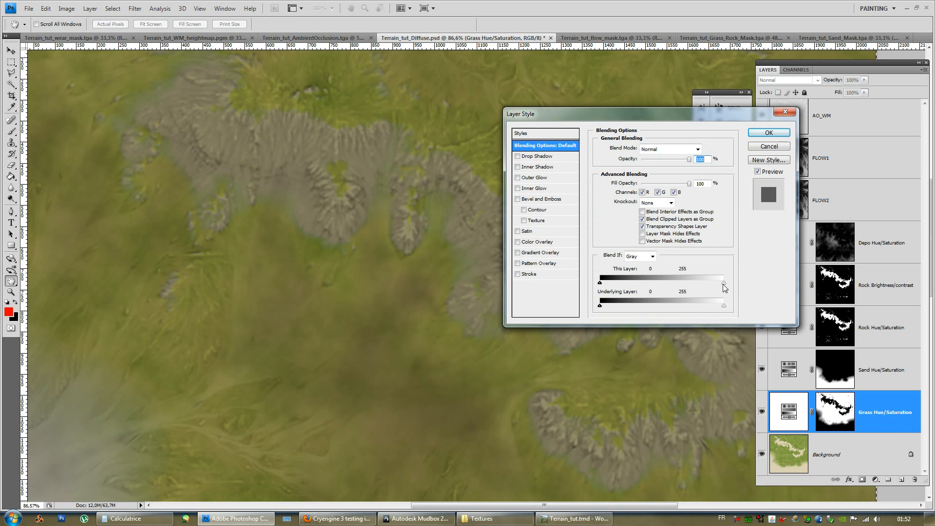
left_click_drag(724, 285, 716, 283)
left_click_drag(737, 285, 743, 282)
left_click_drag(659, 305, 643, 303)
left_click_drag(633, 305, 687, 305)
left_click_drag(561, 304, 525, 306)
left_click(757, 152)
- Set the Grass Hue/Saturation adjustment to hue -9 and saturation -8
left_click(777, 415)
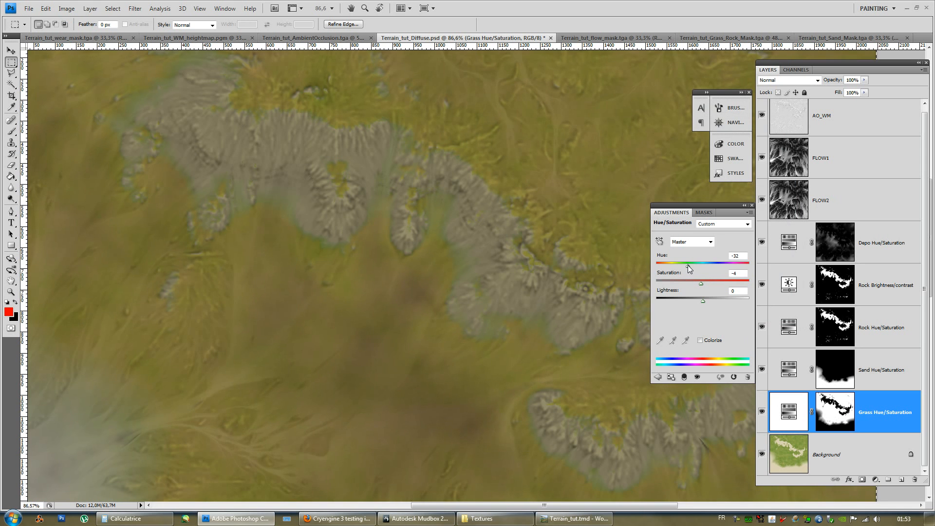
left_click_drag(700, 267, 703, 266)
left_click_drag(700, 283, 699, 284)
- Examine the adjusted grass colour across the whole terrain texture and close the adjustment settings
scroll(433, 300, "down", 3, "alt")
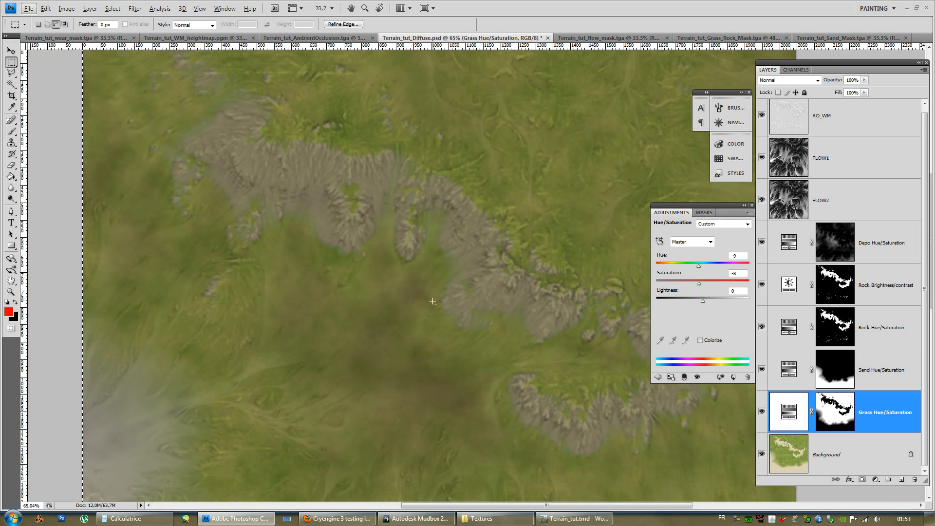
scroll(433, 300, "down", 5, "alt")
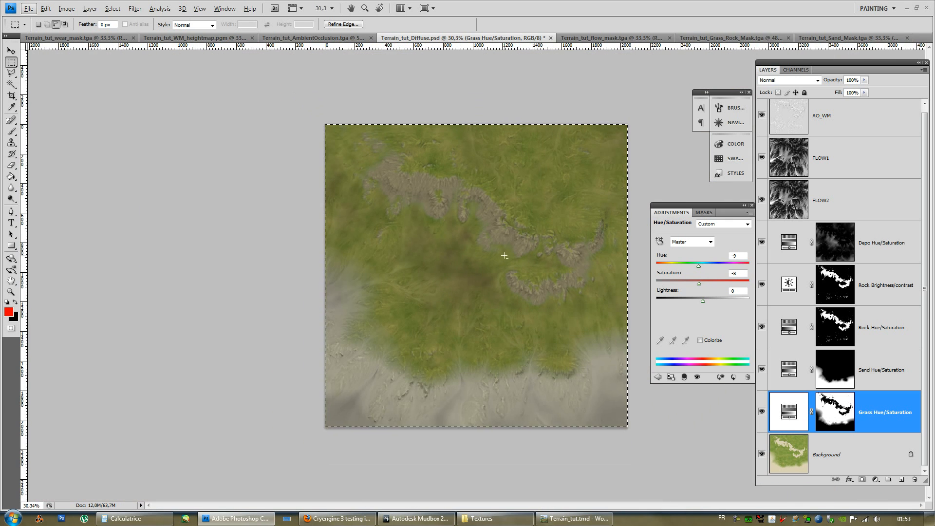
scroll(504, 256, "down", 3, "alt")
scroll(504, 256, "up", 4, "alt")
scroll(503, 257, "up", 2, "alt")
scroll(502, 257, "down", 1, "alt")
scroll(554, 279, "up", 3, "alt")
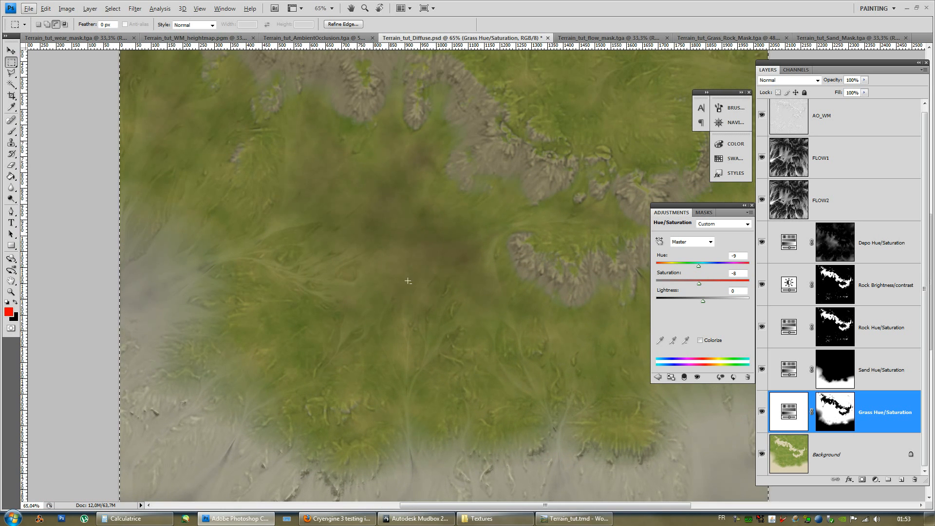
left_click(751, 205)
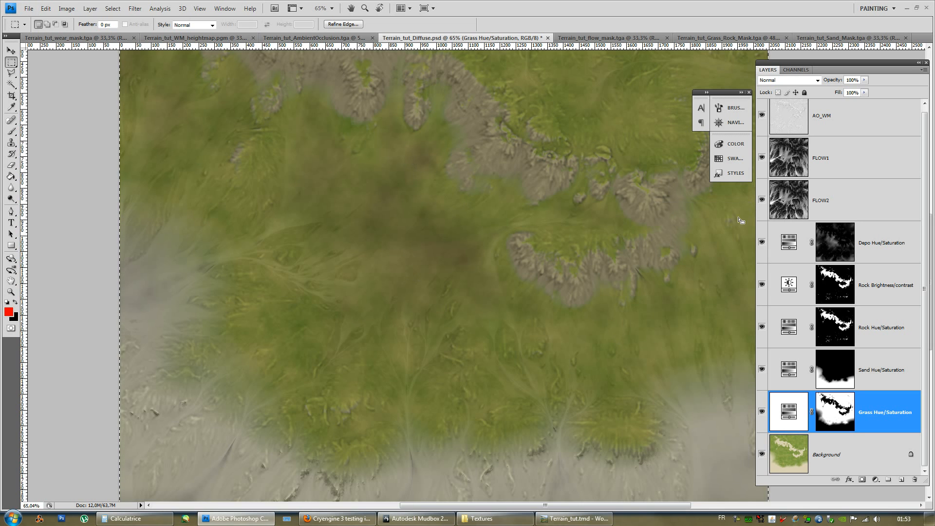
scroll(411, 273, "down", 1, "alt")
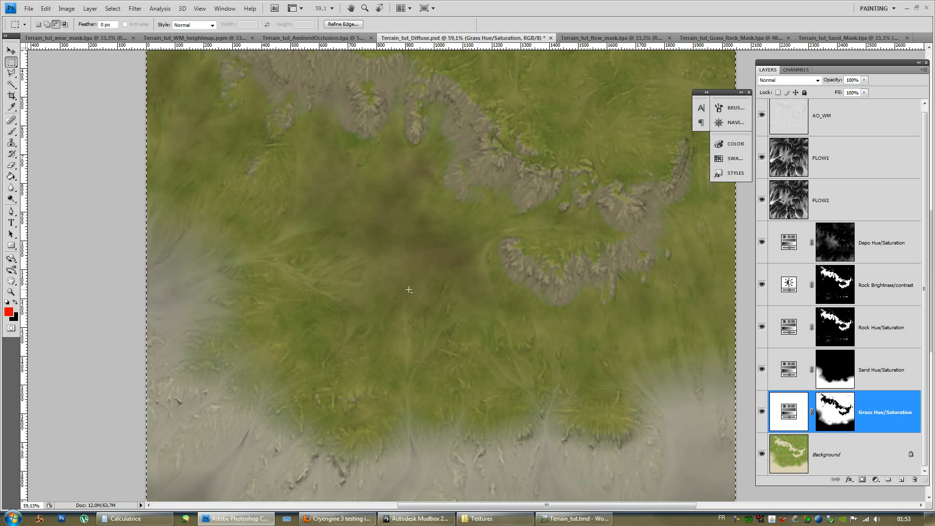
scroll(573, 291, "down", 2, "alt")
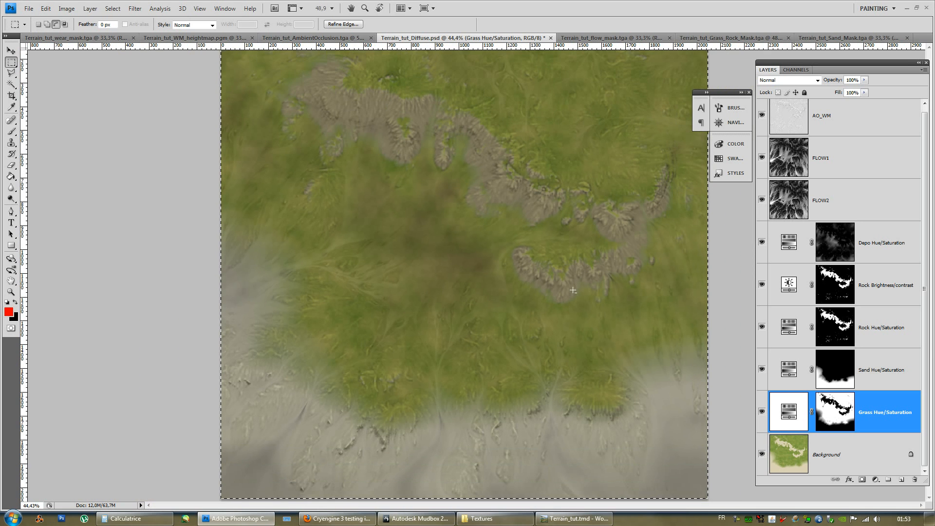
scroll(573, 291, "down", 1, "alt")
scroll(497, 257, "up", 2, "alt")
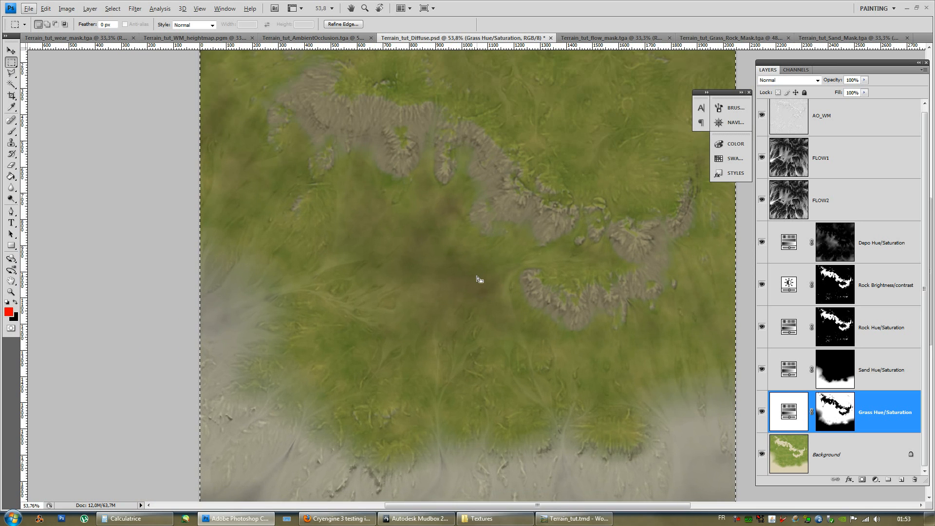
- Save the diffuse texture as a Targa file in the Textures folder at 24 bits/pixel
key("ctrl+shift+s")
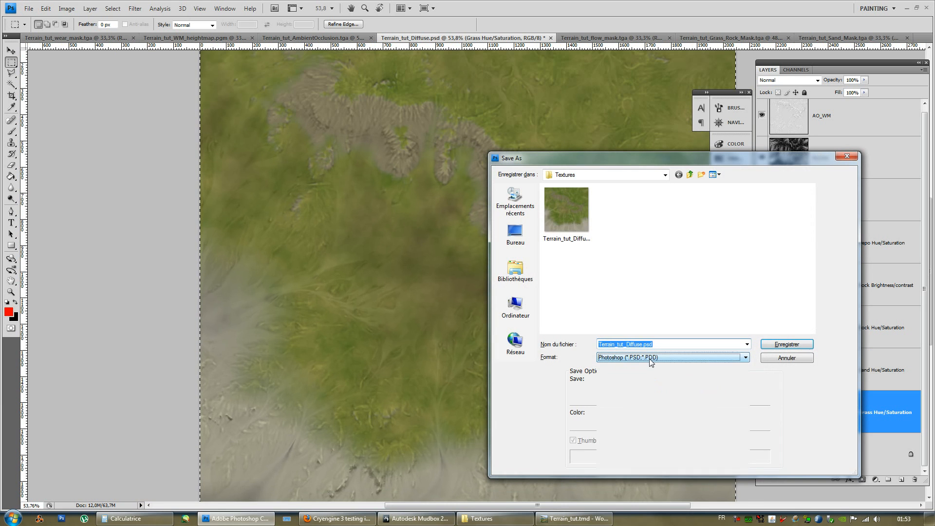
left_click(650, 363)
left_click(633, 492)
left_click(786, 344)
key("Return")
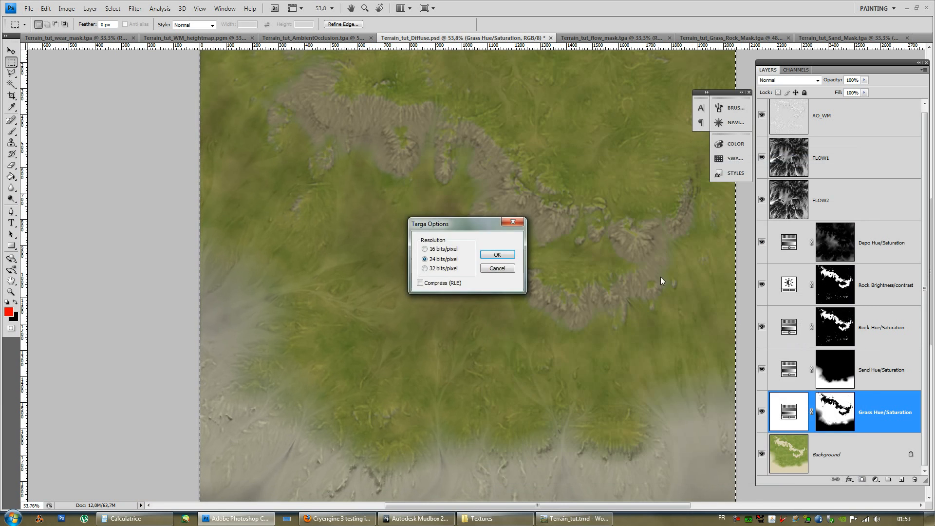
key("Return")
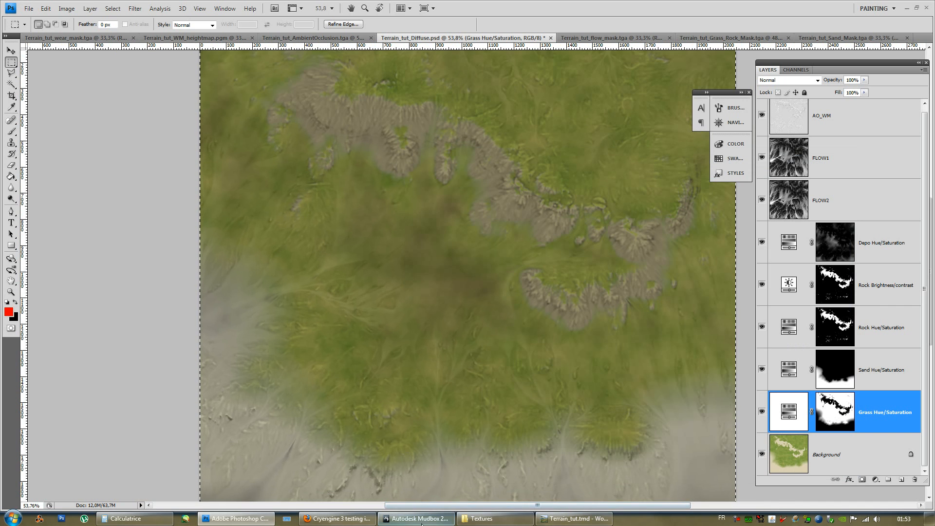
- Switch to Mudbox and refresh the terrain's Diffuse paint layer from the saved texture
left_click(422, 516)
left_click_drag(502, 223, 553, 213, "alt")
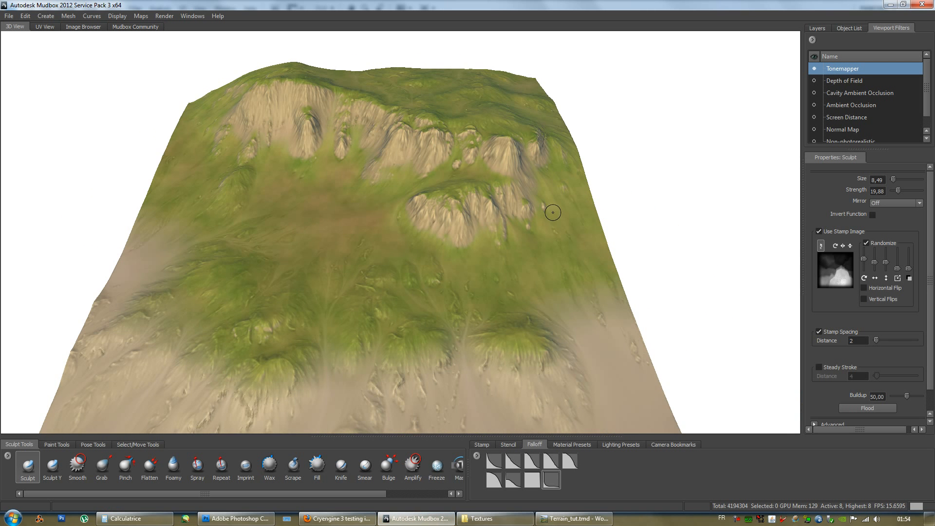
left_click(829, 29)
right_click(874, 94)
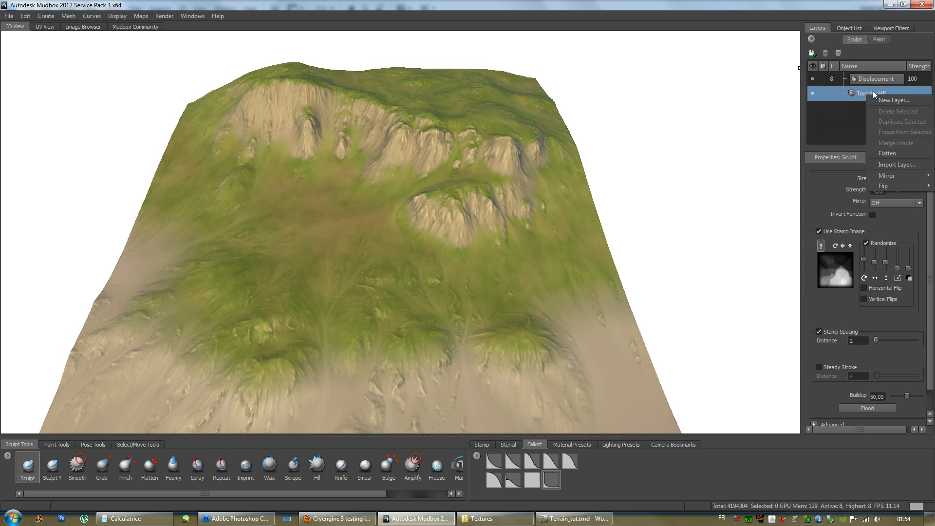
left_click(880, 40)
right_click(861, 99)
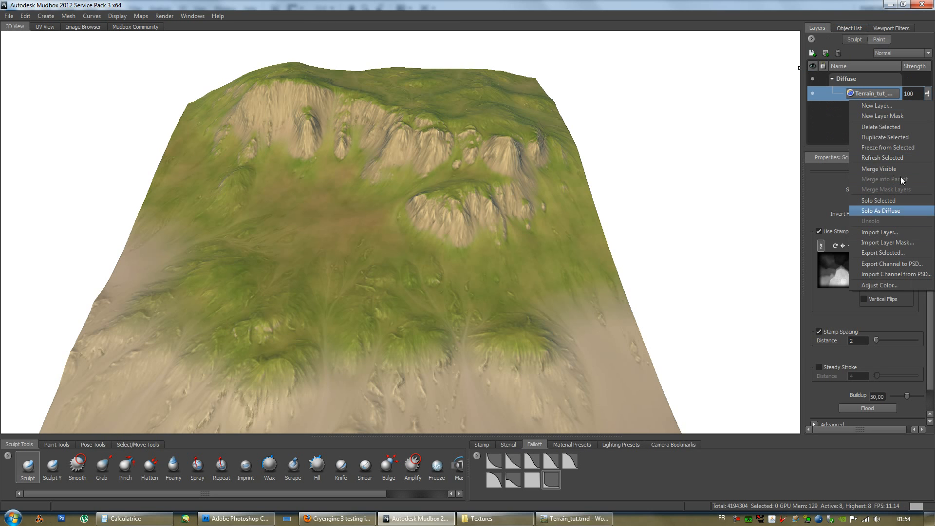
left_click(895, 161)
- Try several lighting presets on the textured terrain
left_click_drag(411, 174, 638, 160, "alt")
left_click(621, 445)
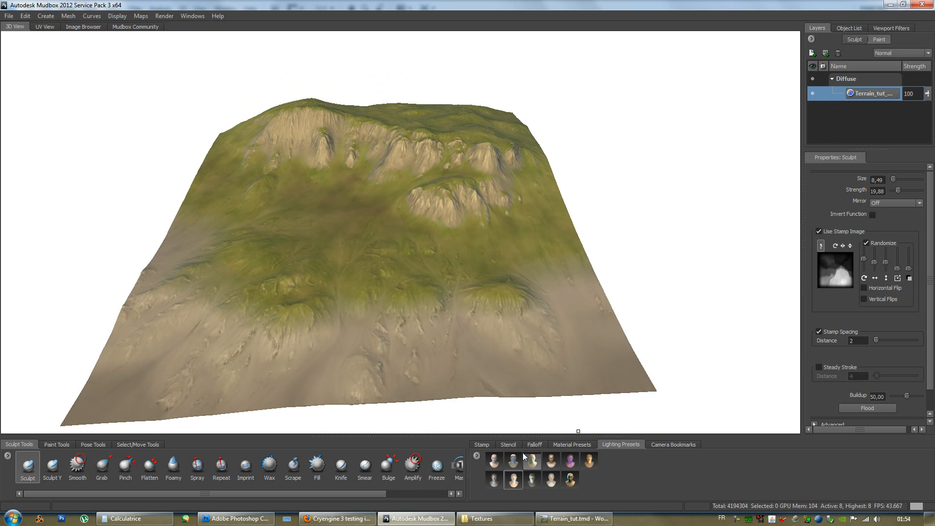
left_click(551, 480)
left_click_drag(365, 254, 339, 256, "alt")
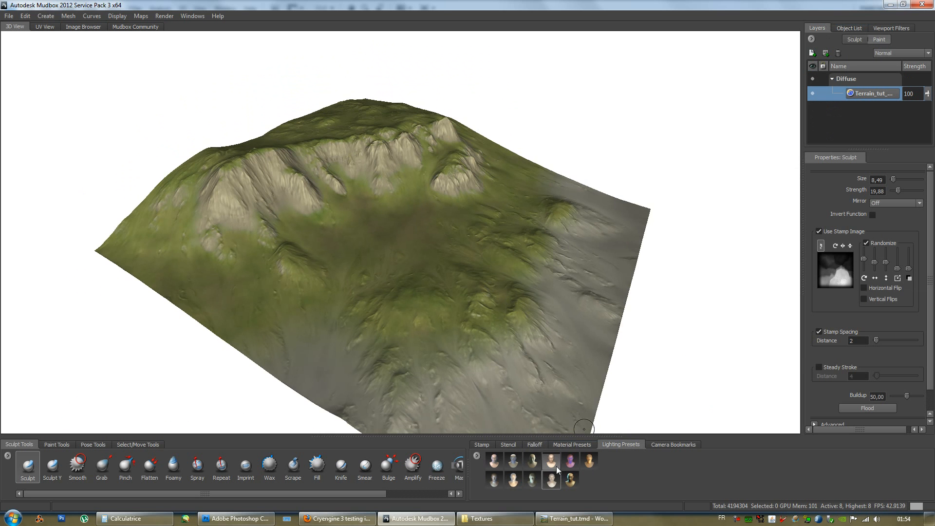
left_click(532, 479)
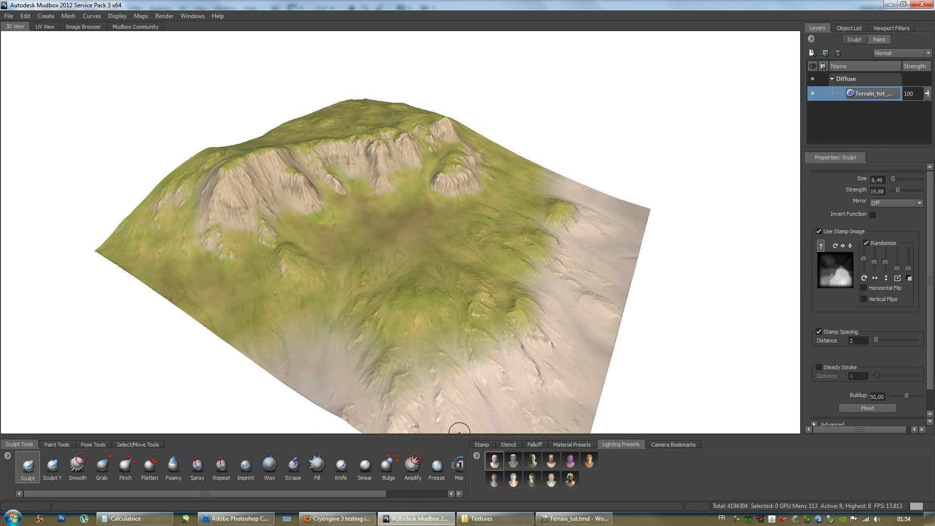
- Examine the terrain model and its cliffs from several angles under the current lighting
left_click_drag(516, 249, 586, 189, "alt")
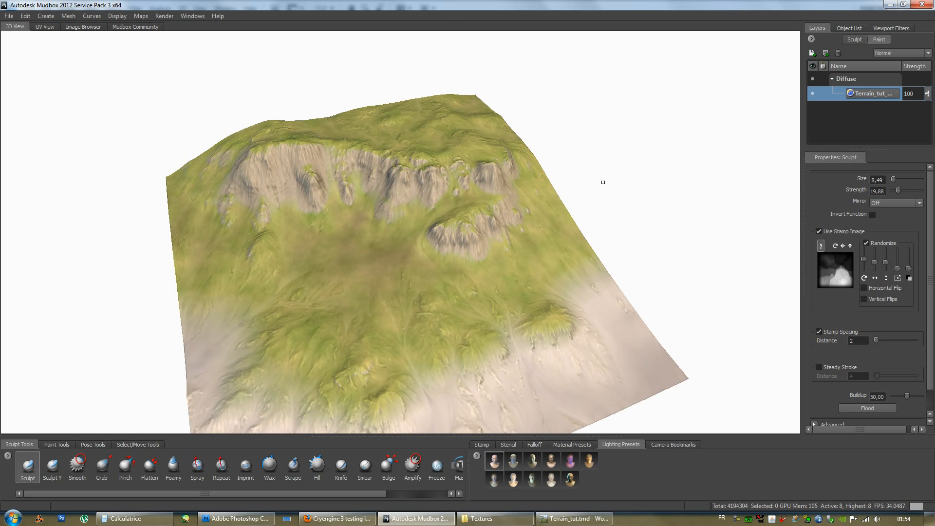
right_click_drag(603, 182, 560, 181)
left_click_drag(603, 182, 490, 229, "alt")
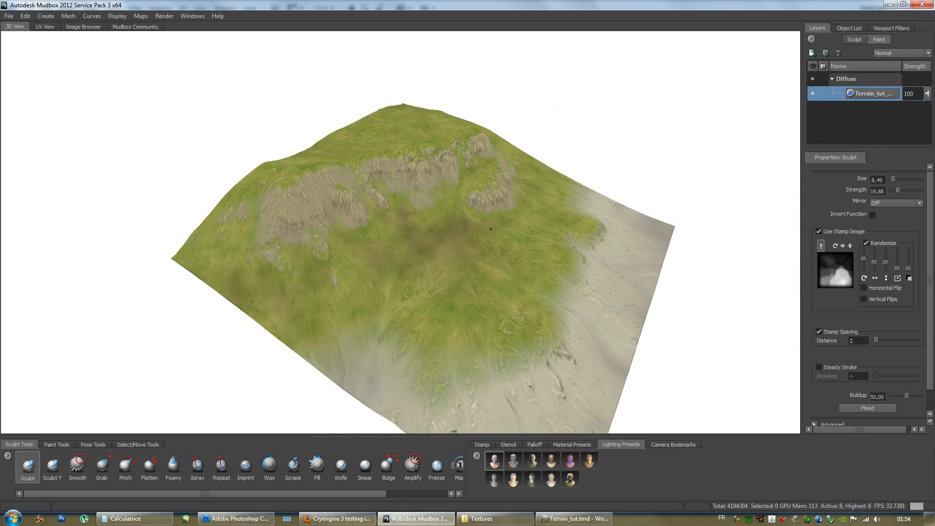
mouse_move(575, 146)
right_mouse_down()
mouse_move(516, 145)
mouse_move(526, 137)
right_mouse_up()
left_click_drag(442, 153, 459, 213, "alt")
right_click_drag(459, 214, 501, 244, "alt")
middle_click_drag(501, 230, 462, 256, "alt")
right_click_drag(477, 225, 487, 268, "alt")
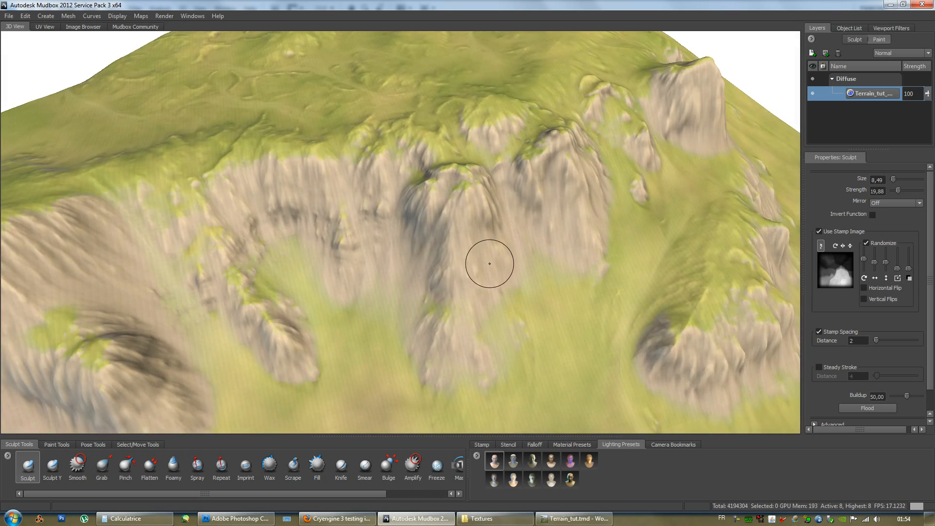
middle_click_drag(487, 268, 505, 233, "alt")
- Restore the original lighting preset and turn off the Tonemapper viewport filter
left_click(894, 29)
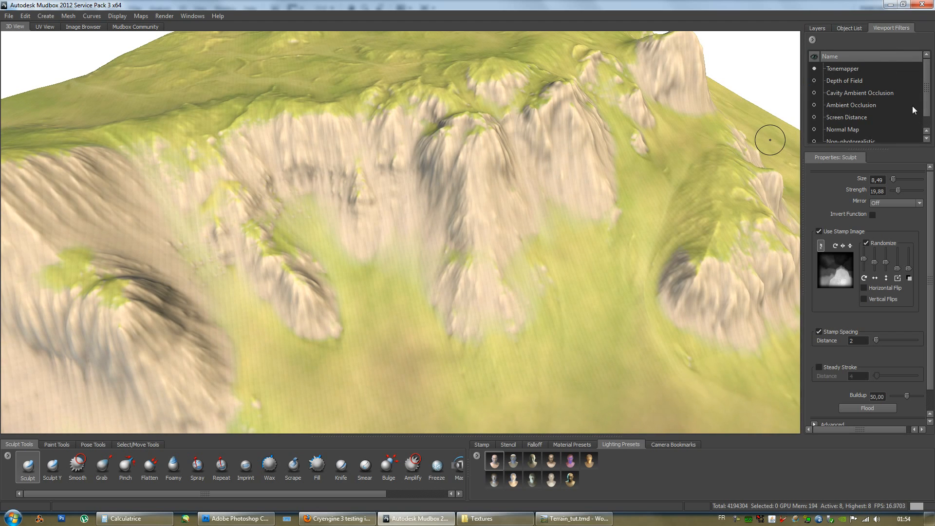
left_click_drag(927, 97, 927, 110)
left_click_drag(411, 165, 409, 213, "alt")
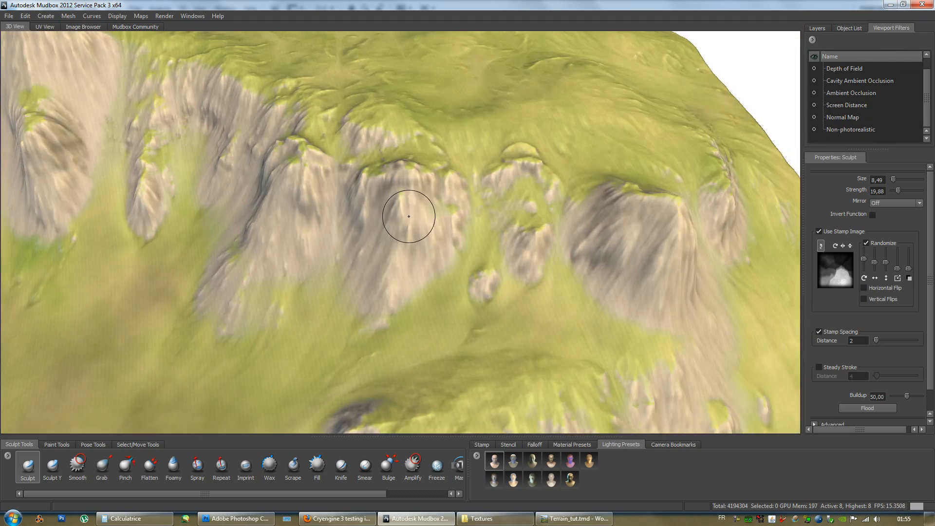
right_click_drag(409, 212, 276, 114, "alt")
left_click(513, 480)
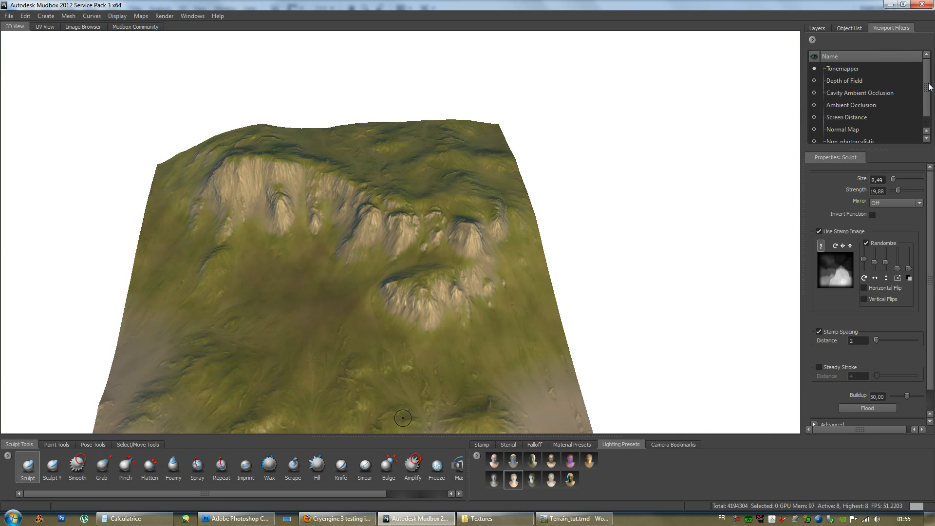
left_click(812, 69)
left_click_drag(418, 239, 458, 194, "alt")
mouse_move(928, 108)
left_mouse_down()
mouse_move(927, 136)
mouse_move(927, 98)
left_mouse_up()
- Try a sculpt stroke on the central rock cliff and undo it
left_click_drag(335, 272, 385, 312, "alt")
right_click_drag(385, 311, 426, 348, "alt")
left_click_drag(346, 253, 363, 251, "alt")
right_click_drag(363, 251, 463, 219, "alt")
middle_click_drag(463, 219, 472, 256, "alt")
left_click_drag(506, 225, 517, 276)
middle_click_drag(517, 276, 519, 336, "alt")
middle_click_drag(517, 220, 416, 191, "alt")
key("ctrl+z")
- Enlarge the Sculpt brush to size 13.95 and sculpt rough relief into the rock cliff face
key("b")
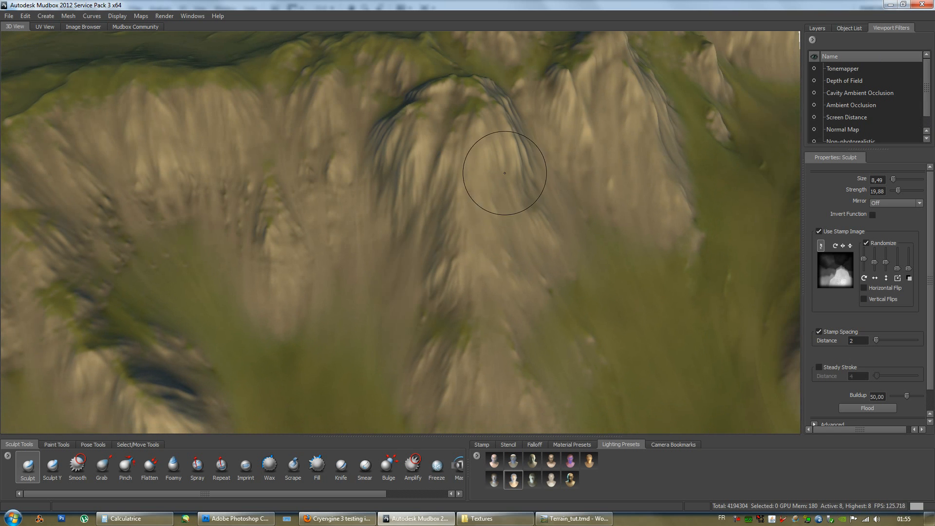
left_click_drag(452, 205, 471, 199)
mouse_move(472, 163)
left_mouse_down()
mouse_move(475, 151)
mouse_move(478, 217)
mouse_move(479, 194)
mouse_move(431, 205)
left_mouse_up()
right_click_drag(344, 221, 165, 180, "alt")
middle_click_drag(166, 180, 257, 199, "alt")
left_click_drag(374, 245, 407, 207, "alt")
mouse_move(392, 265)
left_mouse_down()
mouse_move(386, 284)
mouse_move(320, 240)
mouse_move(439, 241)
mouse_move(389, 254)
mouse_move(406, 265)
left_mouse_up()
left_click_drag(318, 135, 319, 135)
left_click_drag(306, 168, 294, 170)
mouse_move(274, 174)
left_mouse_down()
mouse_move(296, 163)
mouse_move(283, 254)
mouse_move(355, 209)
mouse_move(369, 233)
mouse_move(313, 240)
mouse_move(475, 317)
mouse_move(448, 292)
mouse_move(430, 257)
mouse_move(437, 261)
left_mouse_up()
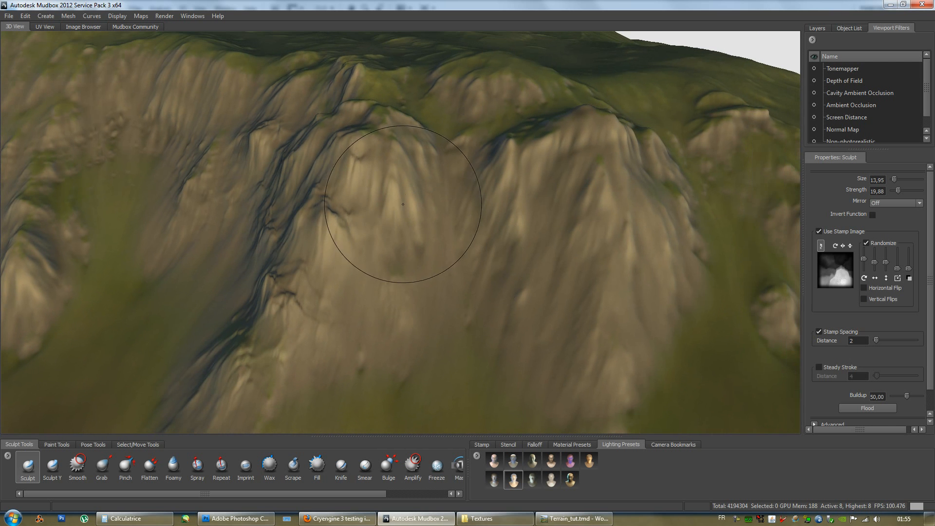
- Reduce the Sculpt brush to size 8.94 and carve smaller ledges into the central rock cliff face
mouse_move(398, 278)
left_mouse_down("alt")
mouse_move(467, 288)
mouse_move(457, 292)
mouse_move(391, 233)
mouse_move(424, 183)
left_mouse_up("alt")
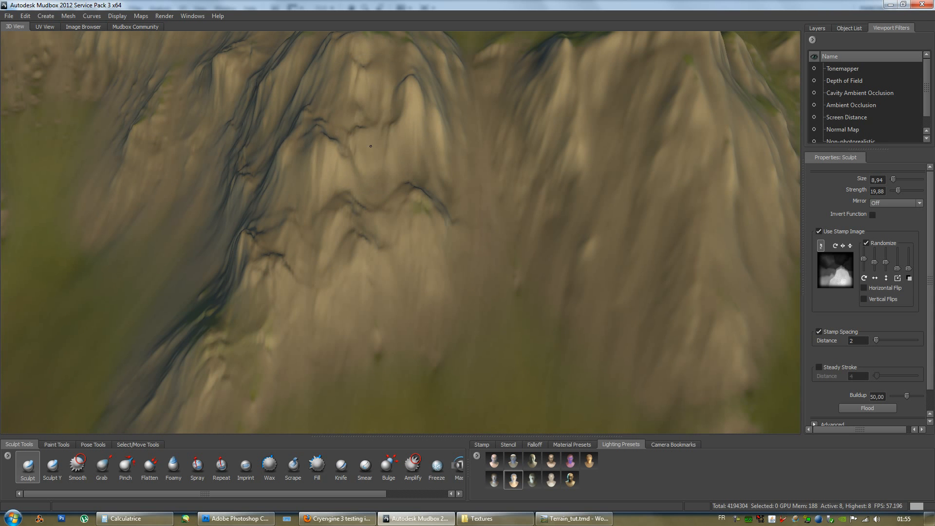
left_click_drag(377, 177, 428, 199, "alt")
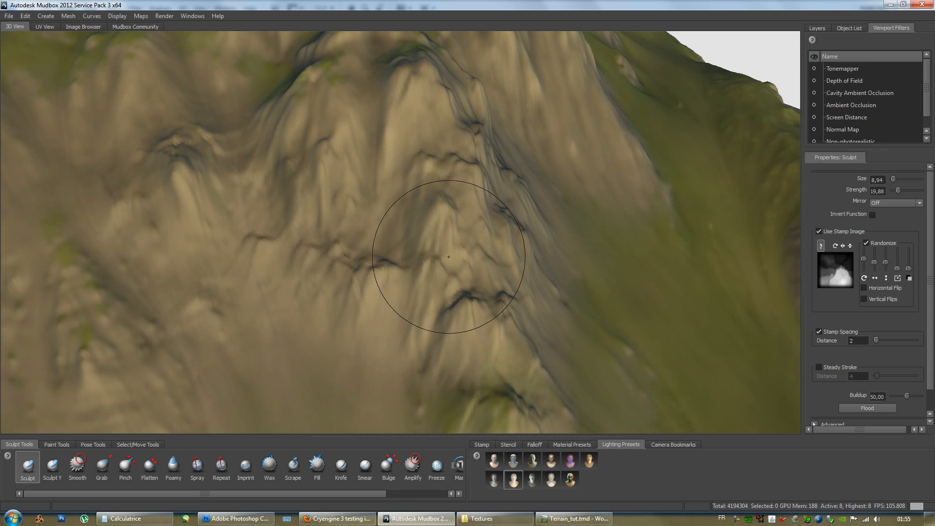
left_click_drag(449, 271, 443, 188, "alt")
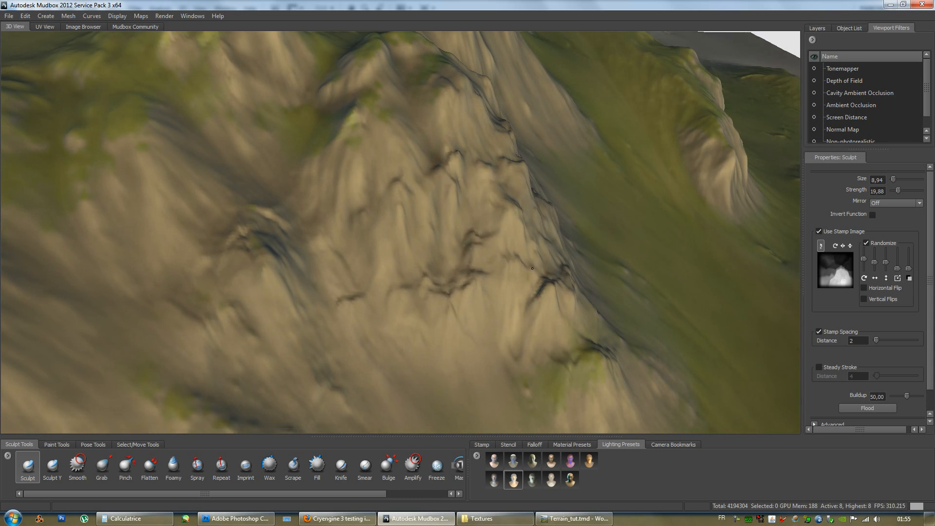
right_click_drag(533, 269, 452, 272, "alt")
mouse_move(453, 272)
left_mouse_down("alt")
mouse_move(414, 258)
mouse_move(457, 210)
mouse_move(360, 227)
left_mouse_up("alt")
middle_click_drag(365, 256, 409, 242, "alt")
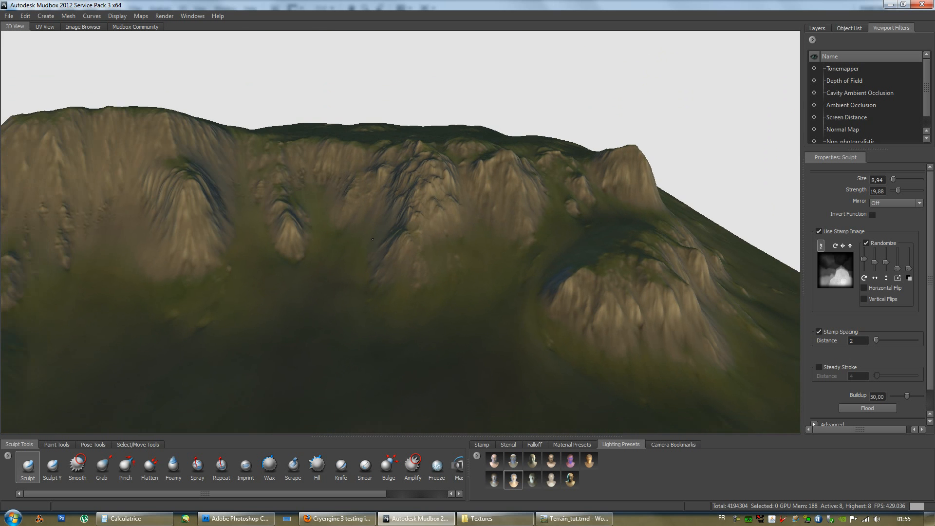
- Sculpt additional ledges across the upper face and shoulders of the central rock cliff
mouse_move(171, 247)
left_mouse_down("alt")
mouse_move(292, 292)
mouse_move(360, 297)
mouse_move(311, 278)
left_mouse_up("alt")
right_click_drag(311, 278, 469, 297, "alt")
mouse_move(469, 297)
left_mouse_down("alt")
mouse_move(390, 285)
mouse_move(413, 272)
left_mouse_up("alt")
right_click_drag(336, 244, 386, 222, "alt")
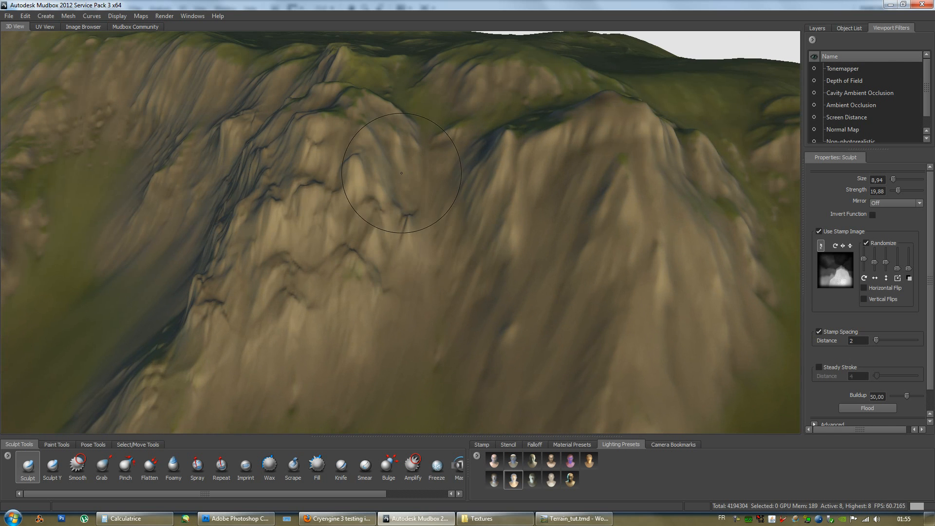
mouse_move(393, 195)
left_mouse_down("alt")
mouse_move(385, 187)
mouse_move(399, 213)
mouse_move(480, 215)
left_mouse_up("alt")
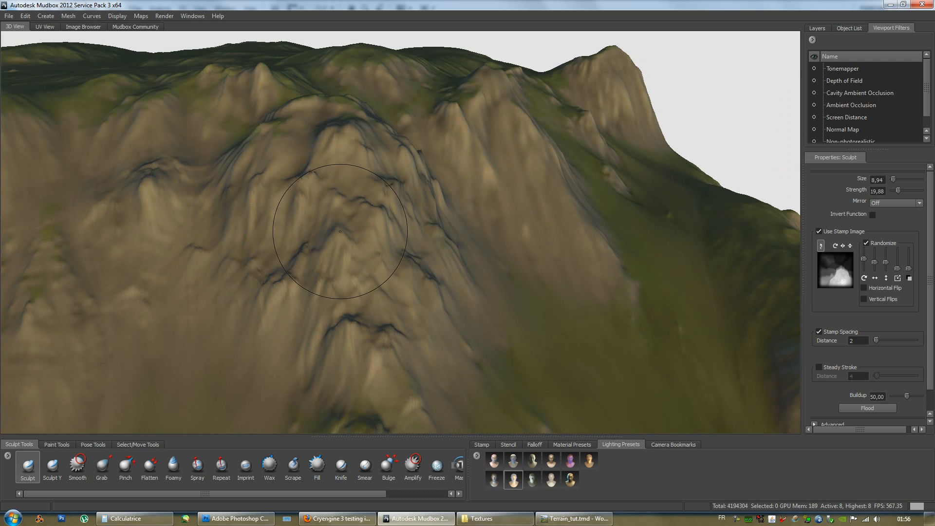
- Examine the sculpted cliff and its neighbouring cliffs from close up and from a distance
left_click_drag(214, 213, 414, 229, "alt")
right_click_drag(414, 229, 302, 210, "alt")
mouse_move(439, 204)
left_mouse_down("alt")
mouse_move(458, 258)
mouse_move(480, 254)
mouse_move(450, 244)
left_mouse_up("alt")
right_click_drag(451, 243, 506, 229, "alt")
left_click_drag(506, 229, 431, 184, "alt")
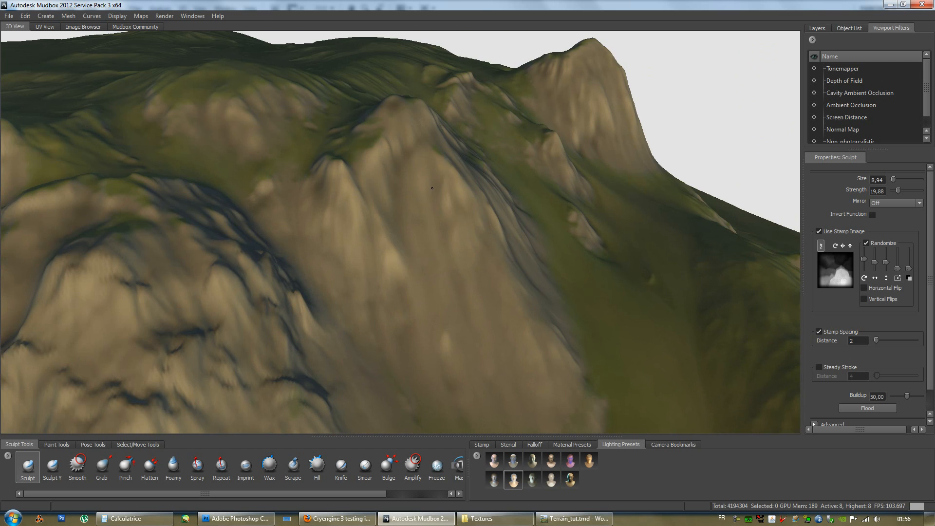
mouse_move(424, 233)
left_mouse_down("alt")
mouse_move(483, 195)
mouse_move(428, 265)
mouse_move(389, 249)
mouse_move(438, 243)
left_mouse_up("alt")
right_click_drag(438, 243, 418, 263, "alt")
left_click_drag(419, 263, 461, 272, "alt")
right_click_drag(462, 272, 409, 287, "alt")
middle_click_drag(409, 287, 414, 248, "alt")
left_click_drag(414, 248, 382, 252, "alt")
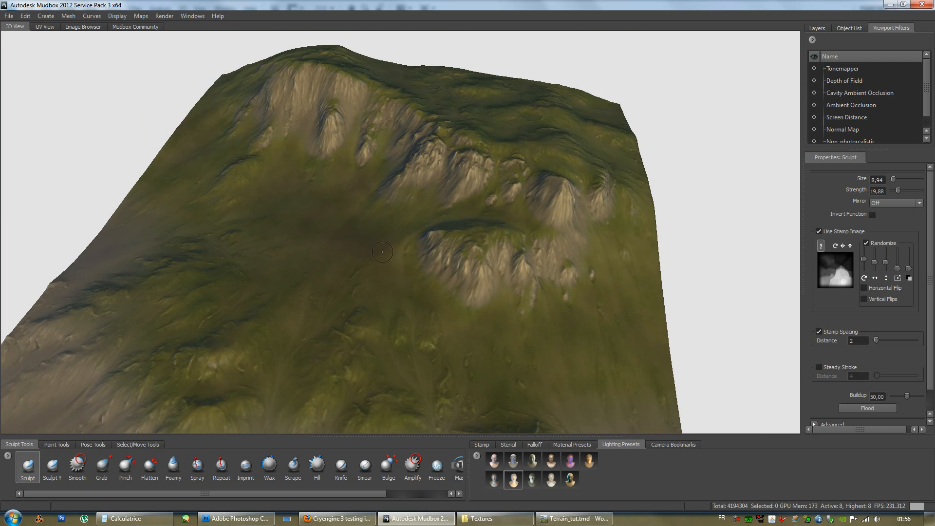
left_click_drag(507, 336, 460, 324, "alt")
middle_click_drag(460, 324, 389, 368, "alt")
left_click_drag(390, 368, 448, 321, "alt")
mouse_move(448, 322)
right_mouse_down("alt")
mouse_move(505, 274)
mouse_move(528, 287)
right_mouse_up("alt")
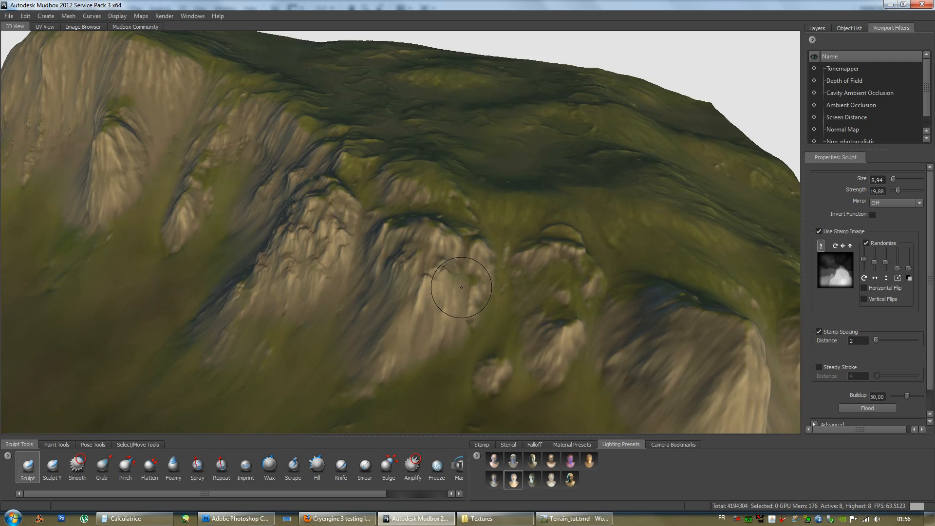
- Sculpt a rocky outcrop into the upper face of the cliff next to the central one
middle_click_drag(528, 287, 550, 209, "alt")
right_click_drag(462, 219, 512, 234, "alt")
middle_click_drag(511, 234, 454, 219, "alt")
mouse_move(454, 218)
left_mouse_down("alt")
mouse_move(516, 243)
mouse_move(561, 246)
left_mouse_up("alt")
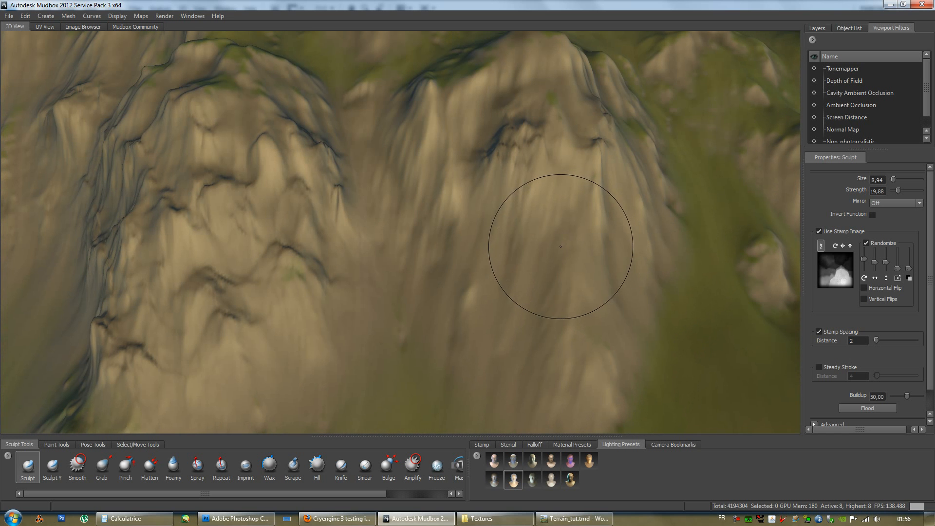
right_click_drag(547, 240, 532, 234, "alt")
left_click_drag(533, 234, 560, 238, "alt")
right_click_drag(560, 237, 553, 239, "alt")
middle_click_drag(553, 238, 501, 262, "alt")
left_click_drag(502, 263, 509, 243, "alt")
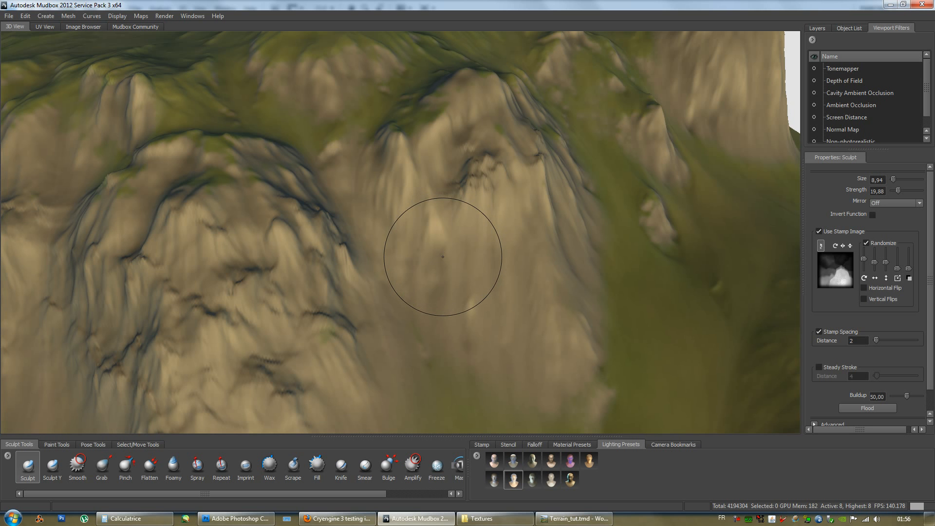
left_click_drag(500, 281, 512, 264, "alt")
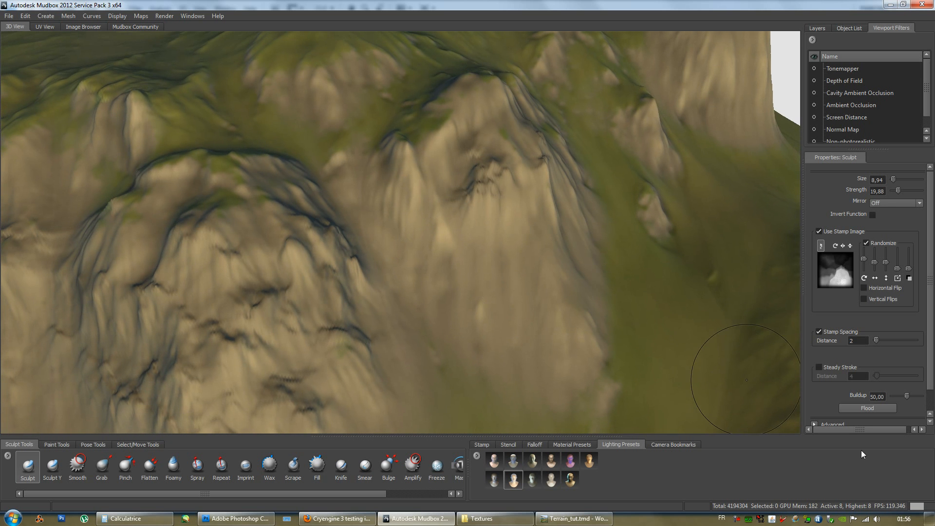
- Enlarge the Sculpt brush to size 13.49 and carve ledges down the rest of the neighbouring cliff face
right_click_drag(474, 249, 495, 247, "alt")
mouse_move(435, 223)
left_mouse_down()
mouse_move(518, 249)
mouse_move(539, 279)
mouse_move(620, 271)
mouse_move(574, 317)
mouse_move(536, 328)
mouse_move(393, 281)
mouse_move(408, 336)
left_mouse_up()
right_click_drag(408, 336, 389, 328, "alt")
mouse_move(393, 321)
left_mouse_down()
mouse_move(396, 335)
mouse_move(430, 295)
left_mouse_up()
mouse_move(469, 228)
left_mouse_down("alt")
mouse_move(461, 228)
mouse_move(475, 215)
left_mouse_up("alt")
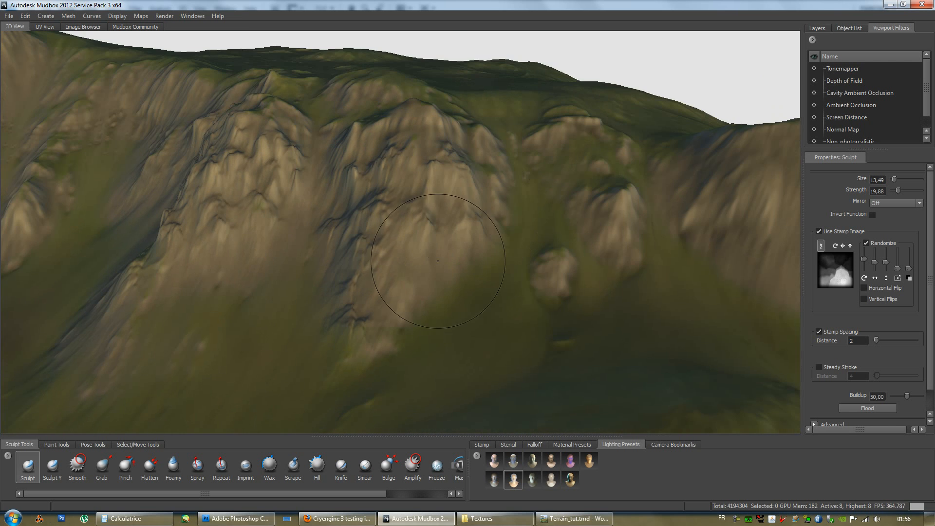
mouse_move(407, 256)
left_mouse_down("alt")
mouse_move(464, 239)
mouse_move(365, 163)
left_mouse_up("alt")
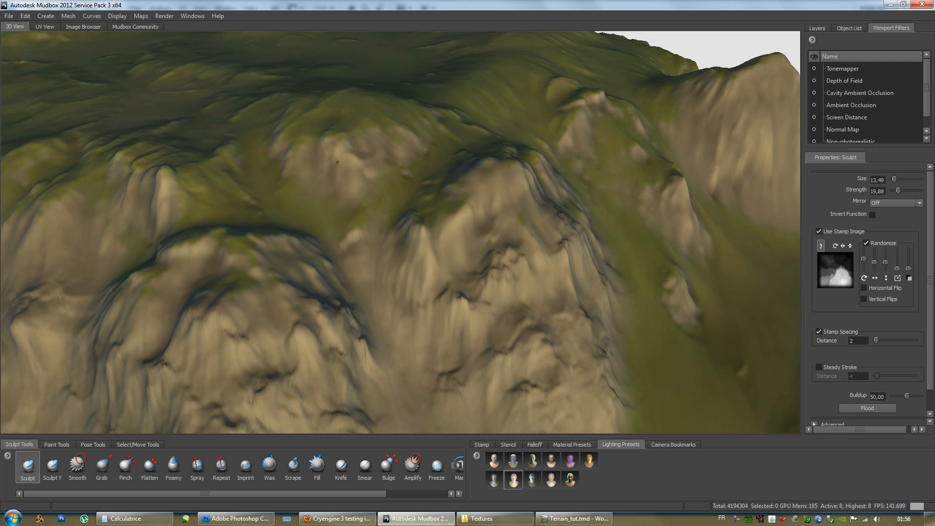
- Sculpt relief into the smooth cliff band just under the grassy plateau edge, beyond the central cliff
mouse_move(396, 133)
left_mouse_down("alt")
mouse_move(360, 165)
mouse_move(421, 182)
mouse_move(346, 385)
mouse_move(377, 358)
mouse_move(321, 242)
left_mouse_up("alt")
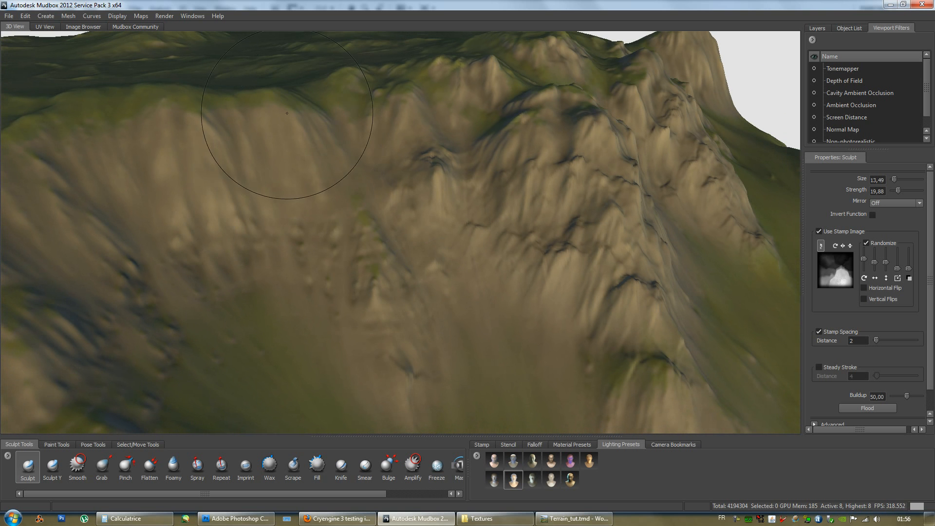
left_click_drag(200, 121, 218, 145)
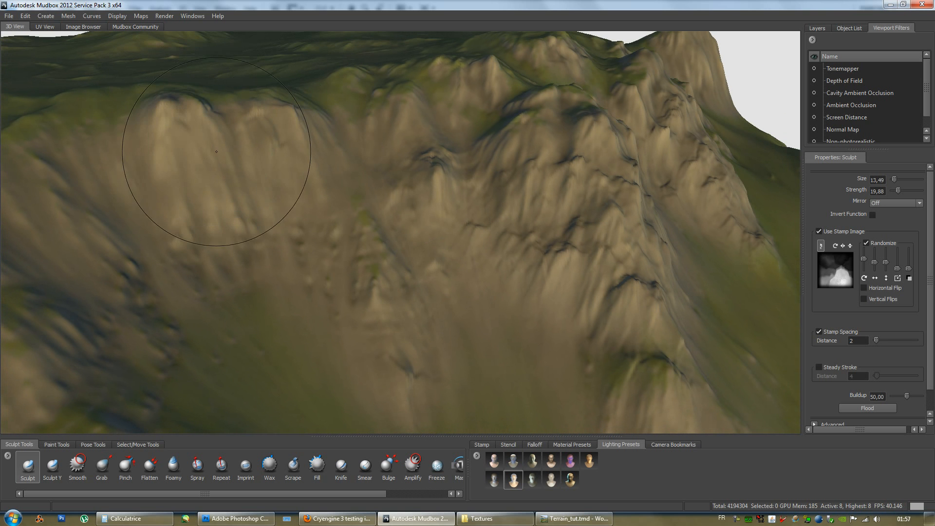
mouse_move(288, 173)
left_mouse_down("alt")
mouse_move(294, 108)
mouse_move(408, 115)
mouse_move(421, 146)
mouse_move(402, 153)
mouse_move(416, 209)
mouse_move(377, 142)
mouse_move(391, 213)
mouse_move(421, 173)
mouse_move(402, 212)
mouse_move(447, 209)
mouse_move(414, 212)
left_mouse_up("alt")
right_click_drag(414, 212, 472, 256, "alt")
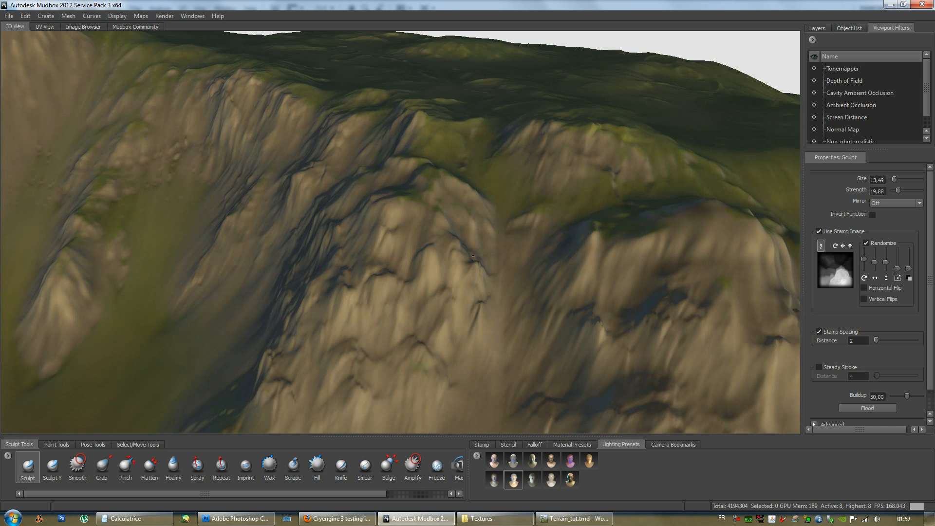
- Carve cracks and rocky ledges into the cliff band between the plateau edge and the large mountain face
left_click_drag(473, 256, 465, 272, "alt")
mouse_move(465, 273)
right_mouse_down("alt")
mouse_move(481, 205)
mouse_move(359, 184)
right_mouse_up("alt")
middle_click_drag(359, 183, 453, 263, "alt")
mouse_move(453, 263)
left_mouse_down("alt")
mouse_move(426, 279)
mouse_move(435, 297)
left_mouse_up("alt")
mouse_move(464, 253)
left_mouse_down()
mouse_move(476, 250)
mouse_move(494, 273)
left_mouse_up()
mouse_move(479, 186)
left_mouse_down()
mouse_move(521, 195)
mouse_move(537, 157)
left_mouse_up()
left_click_drag(568, 198, 566, 193)
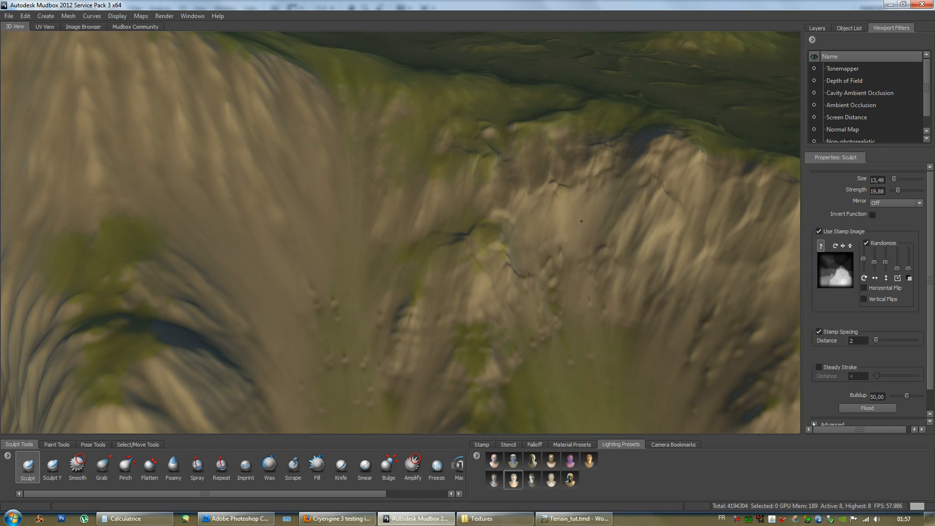
- Enlarge the Sculpt brush to size 16.06 and sculpt rock relief under the crest of the large mountain face
right_click_drag(588, 242, 541, 199, "alt")
middle_click_drag(287, 161, 389, 185, "alt")
left_click_drag(390, 185, 349, 186, "alt")
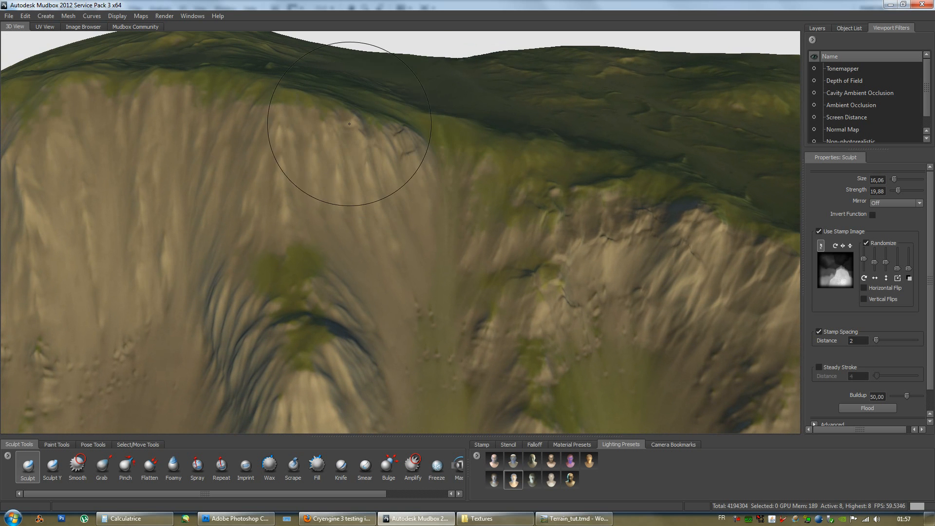
left_click_drag(291, 98, 294, 109)
left_click_drag(357, 169, 322, 180, "alt")
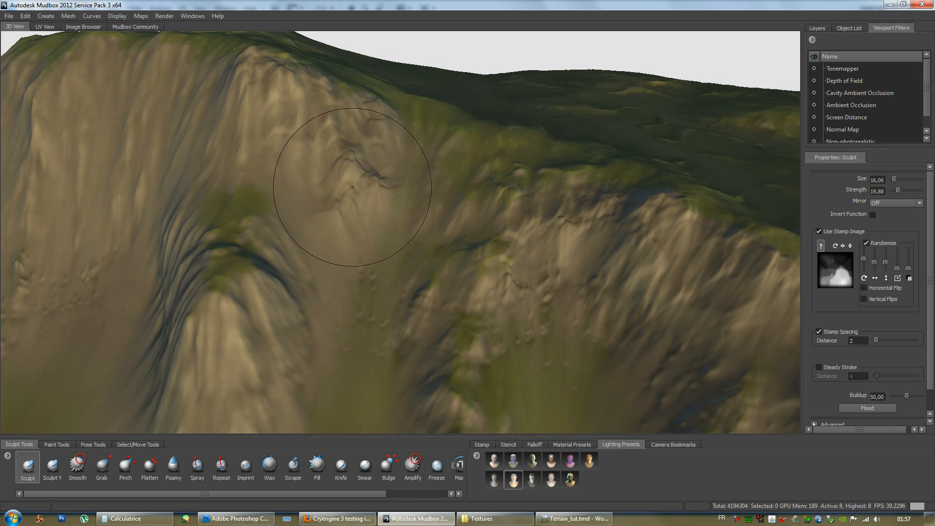
left_click_drag(344, 118, 343, 144)
left_click_drag(285, 127, 279, 157)
left_click_drag(307, 187, 395, 185, "alt")
- Enlarge the Sculpt brush to size 22.31 and sculpt broad relief below the far summit of the large mountain face
left_click_drag(353, 163, 351, 167)
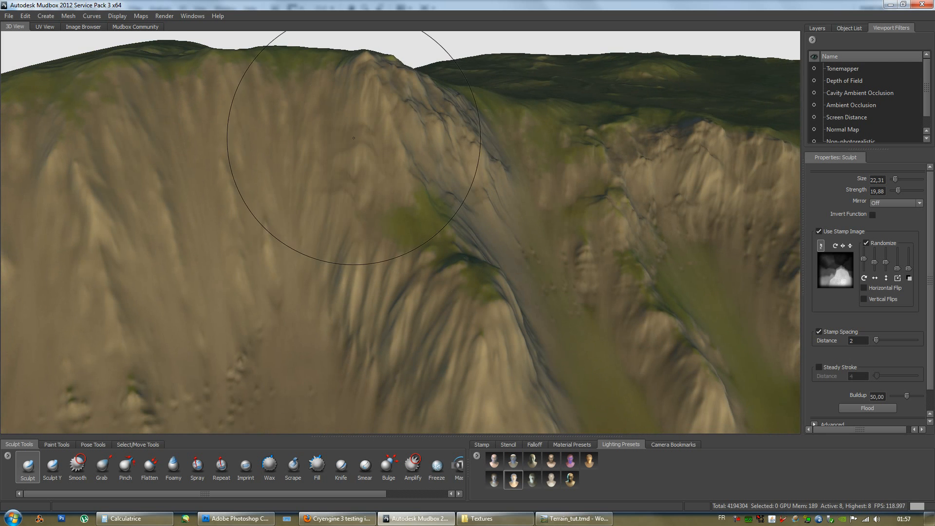
scroll(368, 232, "down", 3)
mouse_move(417, 320)
left_mouse_down("alt")
mouse_move(411, 293)
mouse_move(385, 280)
mouse_move(389, 261)
mouse_move(281, 129)
left_mouse_up("alt")
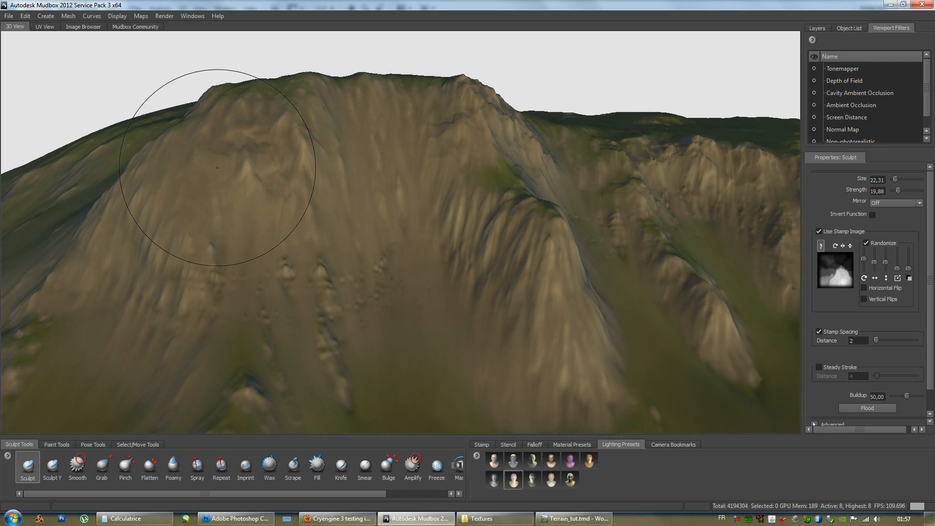
left_click_drag(265, 171, 272, 171, "alt")
left_click_drag(329, 198, 379, 234)
left_click_drag(354, 202, 328, 189, "alt")
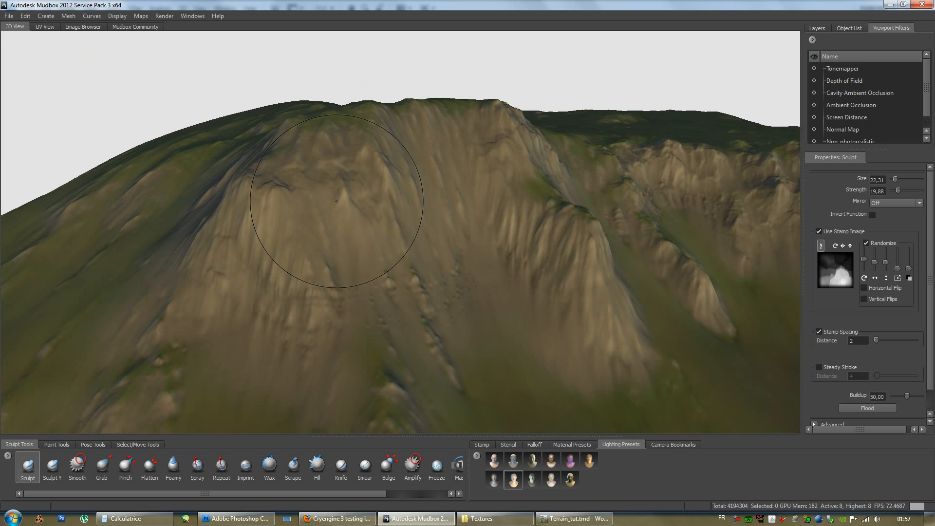
- Reduce the Sculpt brush to size 13.47 and carve ledges down the lower slope of the large mountain
scroll(317, 188, "up", 3)
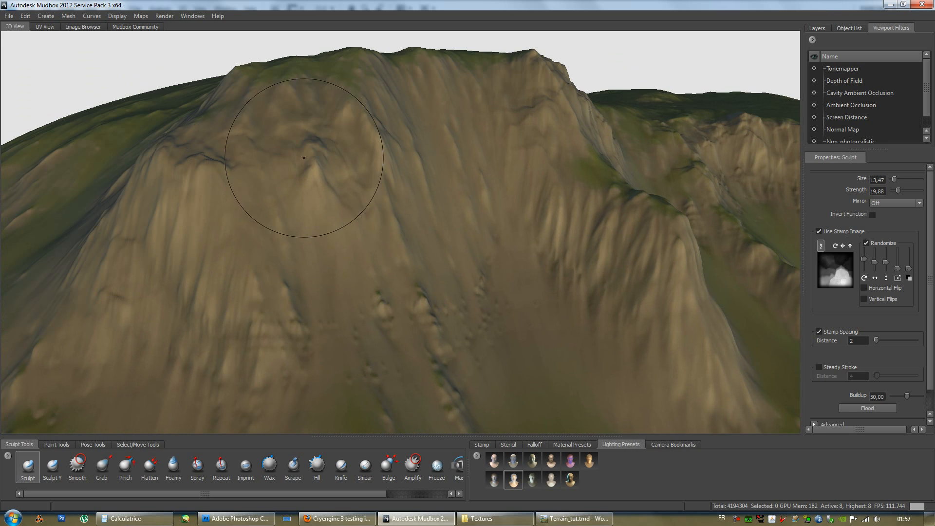
scroll(324, 243, "up", 5)
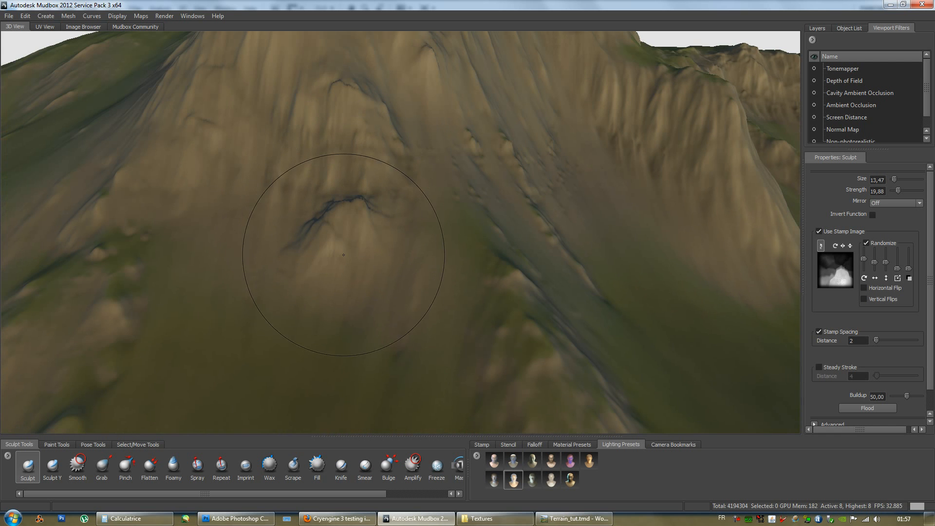
left_click_drag(337, 256, 359, 255, "alt")
left_click_drag(334, 169, 333, 208)
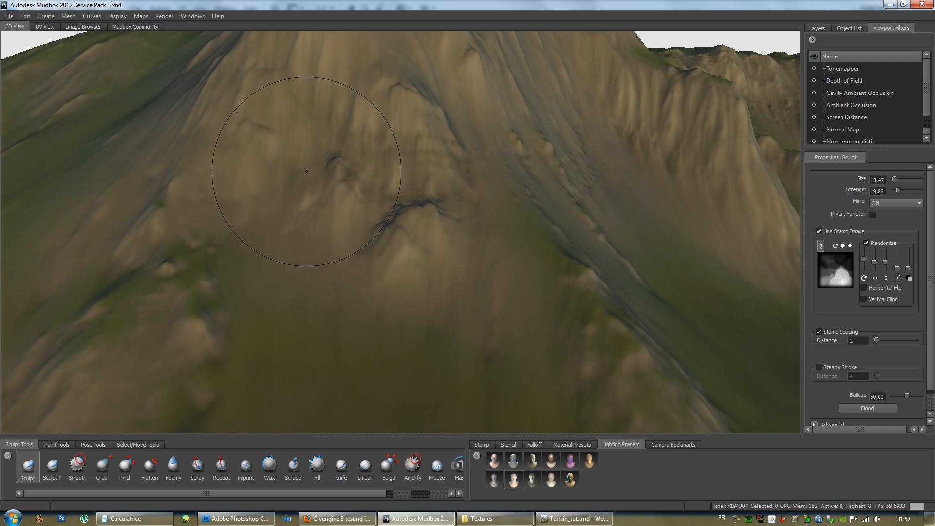
mouse_move(193, 178)
left_mouse_down()
mouse_move(189, 191)
mouse_move(189, 182)
left_mouse_up()
left_click_drag(324, 214, 355, 231, "alt")
left_click_drag(365, 146, 356, 191, "alt")
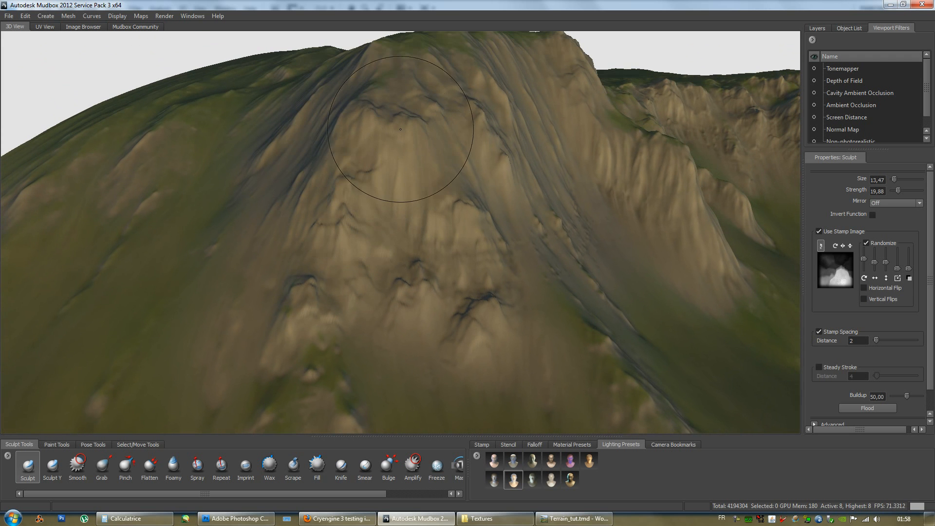
- Carve rocky ledges across the upper middle of the large mountain face and reduce the brush to size 9.62
mouse_move(420, 133)
left_mouse_down("alt")
mouse_move(301, 204)
mouse_move(482, 107)
mouse_move(501, 86)
left_mouse_up("alt")
mouse_move(501, 173)
left_mouse_down()
mouse_move(494, 190)
mouse_move(517, 216)
mouse_move(507, 217)
mouse_move(529, 215)
left_mouse_up()
key("b")
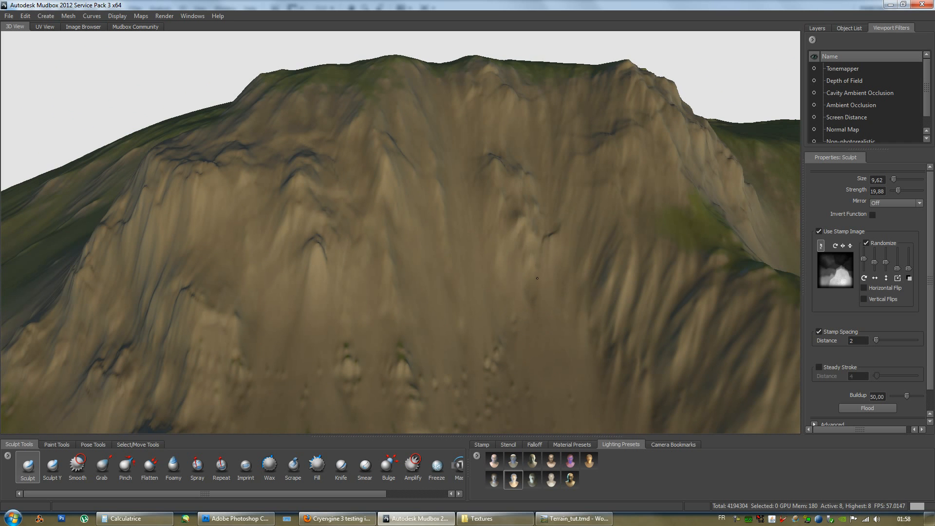
- Set the Sculpt brush to size 7.47 and strength 7.75 and sculpt finer relief around the slope's small rock bumps
key("m")
left_click_drag(529, 249, 523, 310)
left_click_drag(439, 205, 419, 229, "alt")
middle_click_drag(420, 229, 365, 161, "alt")
right_click_drag(365, 161, 380, 202, "alt")
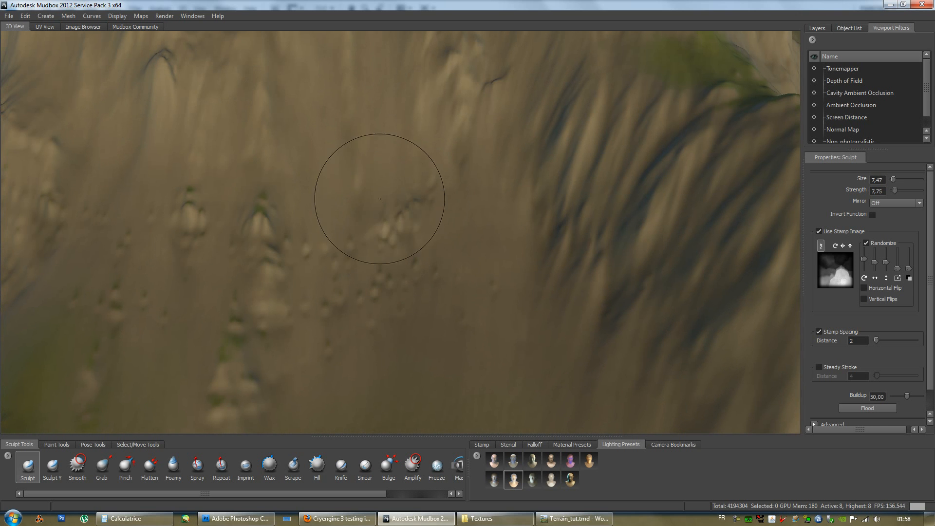
mouse_move(273, 199)
left_mouse_down()
mouse_move(261, 203)
mouse_move(271, 204)
left_mouse_up()
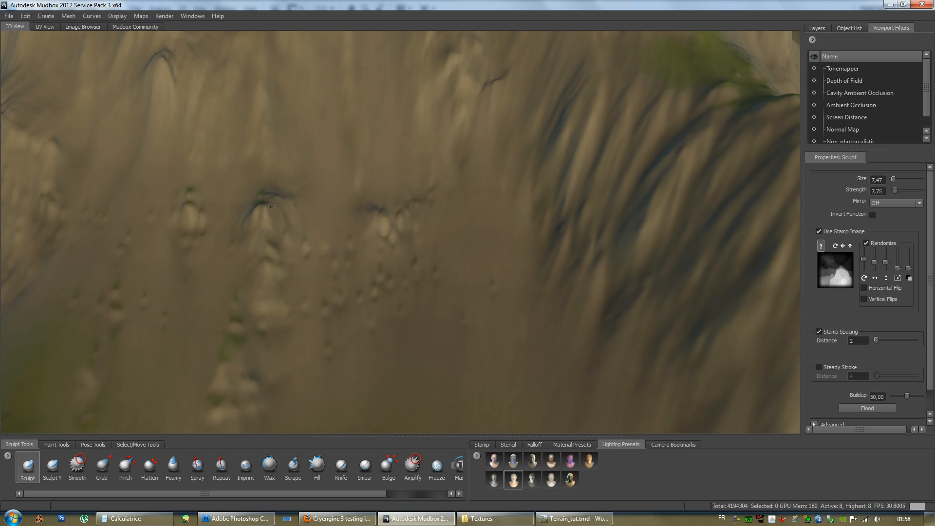
left_click_drag(269, 245, 270, 282)
middle_click_drag(270, 280, 348, 290, "alt")
left_click_drag(263, 222, 264, 227)
- Set the Sculpt brush to size 9.12 and sculpt rock detail on the crest and outer flank of the large mountain
right_click_drag(264, 228, 219, 195, "alt")
left_click_drag(397, 204, 434, 207, "alt")
middle_click_drag(434, 204, 468, 229, "alt")
left_click_drag(400, 185, 480, 202, "alt")
mouse_move(409, 202)
right_mouse_down("alt")
mouse_move(430, 214)
mouse_move(414, 172)
right_mouse_up("alt")
left_click_drag(415, 173, 488, 160, "alt")
right_click_drag(487, 160, 458, 141, "alt")
left_click_drag(390, 140, 425, 144, "alt")
mouse_move(426, 144)
right_mouse_down("alt")
mouse_move(463, 226)
mouse_move(464, 216)
right_mouse_up("alt")
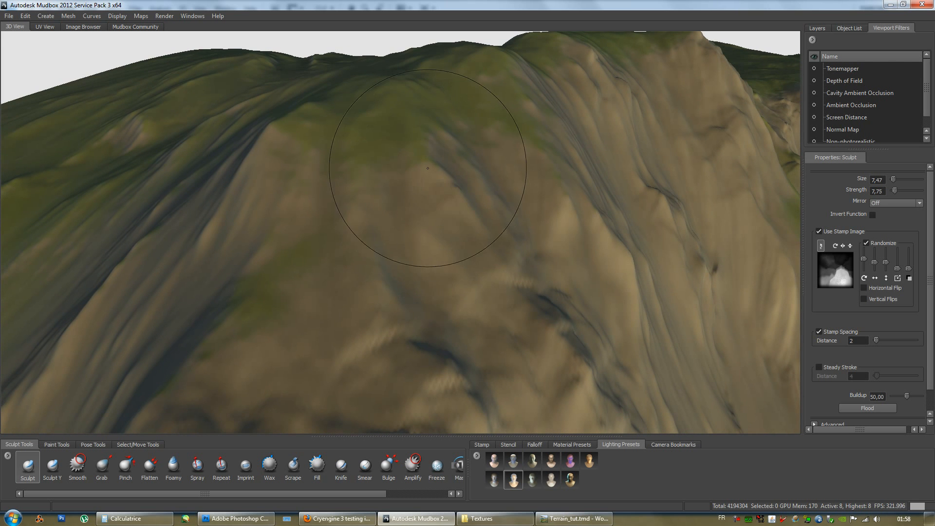
mouse_move(438, 179)
left_mouse_down()
mouse_move(444, 148)
mouse_move(433, 153)
left_mouse_up()
mouse_move(355, 165)
left_mouse_down()
mouse_move(360, 193)
mouse_move(428, 146)
mouse_move(467, 155)
mouse_move(490, 91)
left_mouse_up()
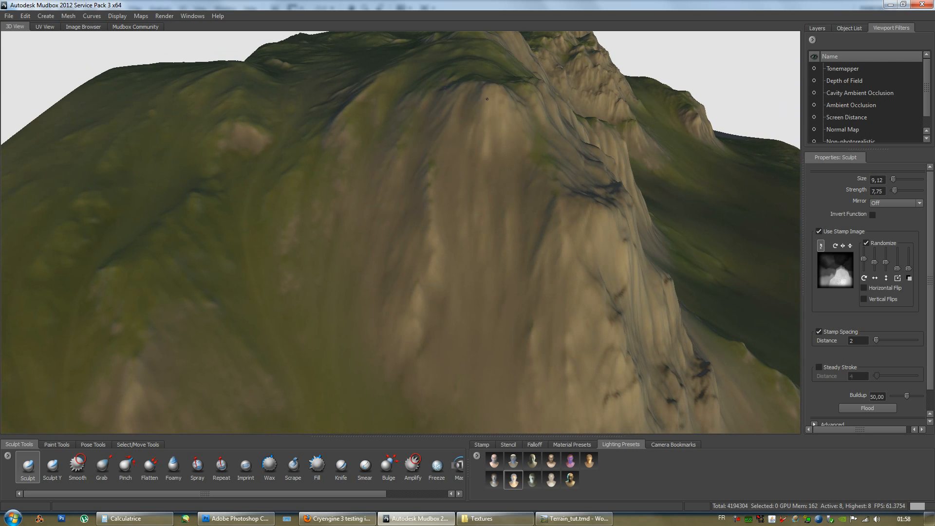
left_click_drag(403, 303, 464, 151, "alt")
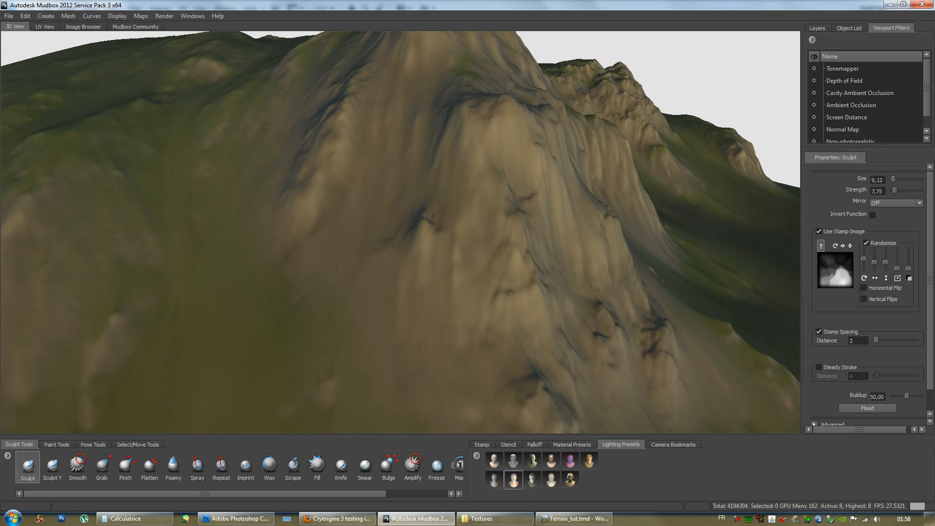
- Examine the mountain flank and the isolated rock peaks on the other side of the terrain
left_click_drag(455, 263, 421, 135, "alt")
right_click_drag(431, 174, 373, 156, "alt")
mouse_move(380, 180)
left_mouse_down("alt")
mouse_move(377, 192)
mouse_move(287, 223)
left_mouse_up("alt")
right_click_drag(287, 222, 331, 219, "alt")
left_click_drag(331, 219, 358, 221, "alt")
right_click_drag(357, 221, 302, 199, "alt")
mouse_move(311, 200)
left_mouse_down("alt")
mouse_move(424, 196)
mouse_move(415, 215)
mouse_move(415, 202)
mouse_move(371, 223)
mouse_move(295, 216)
left_mouse_up("alt")
right_click_drag(403, 193, 476, 236, "alt")
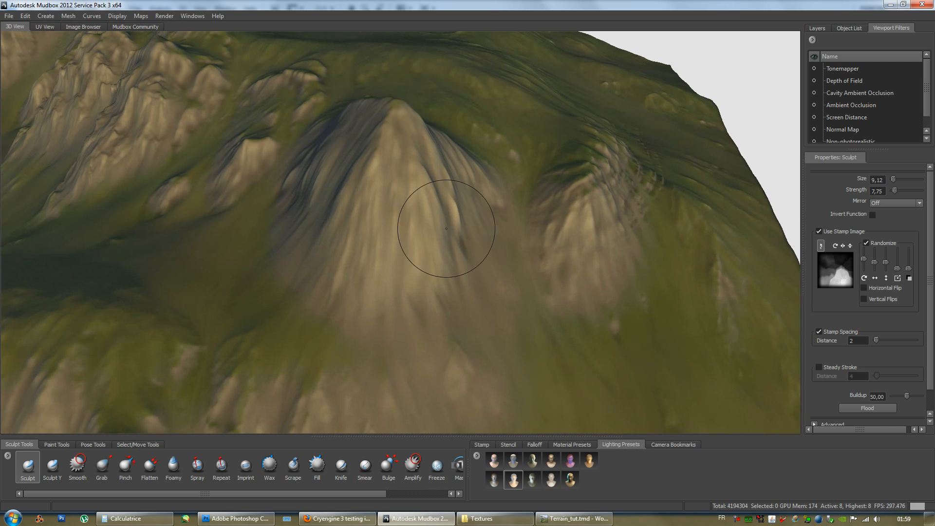
mouse_move(438, 221)
left_mouse_down("alt")
mouse_move(508, 113)
mouse_move(501, 208)
mouse_move(341, 190)
left_mouse_up("alt")
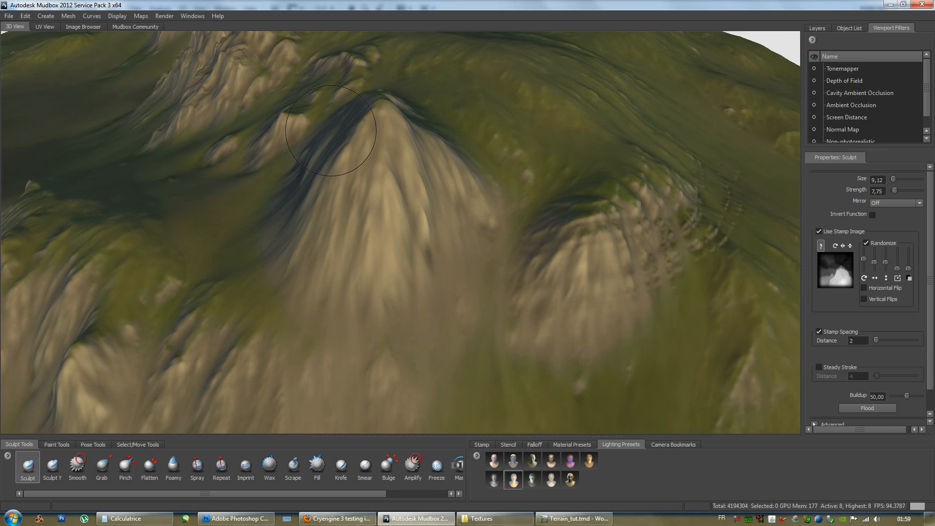
- Sculpt rocky ledges into the broad rock face with the brush at size 7.15, strength 9.86, raising it to size 13.16, strength 11.19
mouse_move(401, 233)
left_mouse_down("alt")
mouse_move(468, 236)
mouse_move(490, 249)
mouse_move(492, 263)
mouse_move(494, 177)
left_mouse_up("alt")
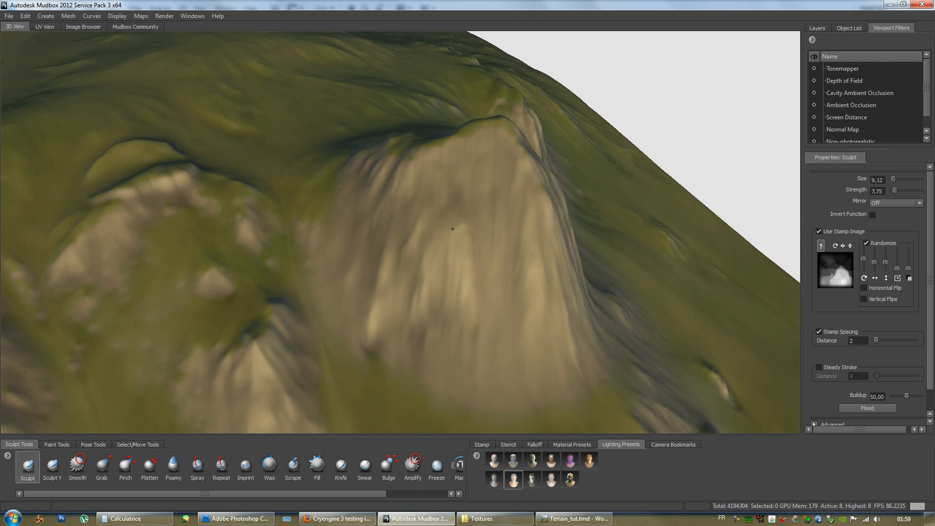
left_click_drag(446, 231, 404, 229, "alt")
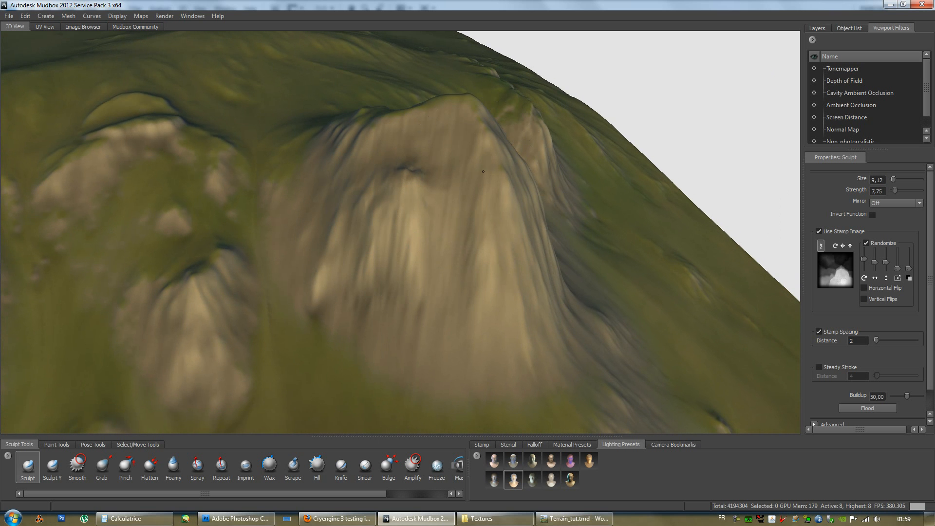
left_click_drag(501, 250, 453, 216, "alt")
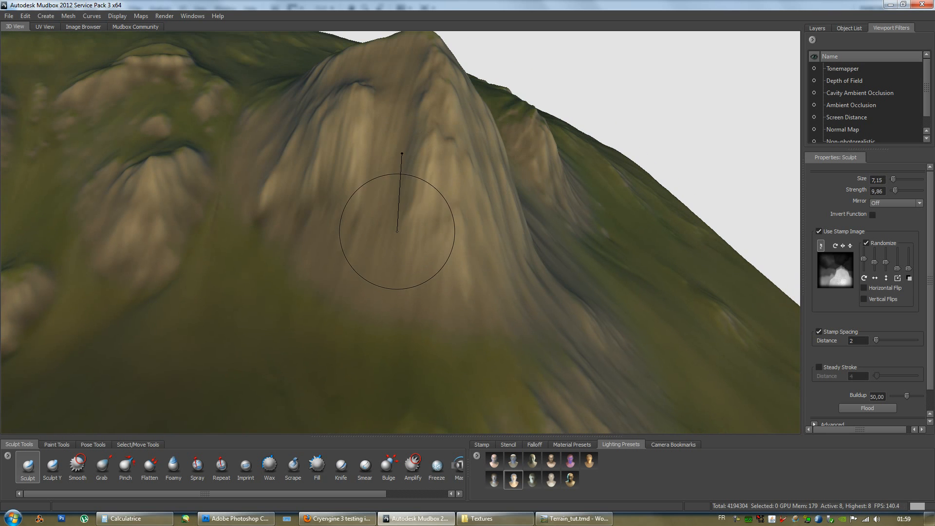
left_click_drag(458, 235, 450, 309)
left_click_drag(434, 277, 434, 311)
mouse_move(442, 226)
left_mouse_down("alt")
mouse_move(450, 262)
mouse_move(455, 207)
mouse_move(490, 181)
left_mouse_up("alt")
left_click_drag(426, 252, 430, 168)
mouse_move(397, 236)
left_mouse_down()
mouse_move(398, 286)
mouse_move(400, 275)
mouse_move(434, 269)
mouse_move(404, 226)
mouse_move(410, 201)
mouse_move(425, 233)
left_mouse_up()
left_click_drag(407, 231, 390, 216)
mouse_move(389, 216)
left_mouse_down()
mouse_move(396, 187)
mouse_move(353, 186)
mouse_move(449, 243)
left_mouse_up()
mouse_move(413, 179)
left_mouse_down()
mouse_move(428, 179)
mouse_move(372, 176)
left_mouse_up()
- Preview the terrain with Ambient Occlusion and Cavity Ambient Occlusion, keep only the cavity filter on and show its properties
left_click(814, 105)
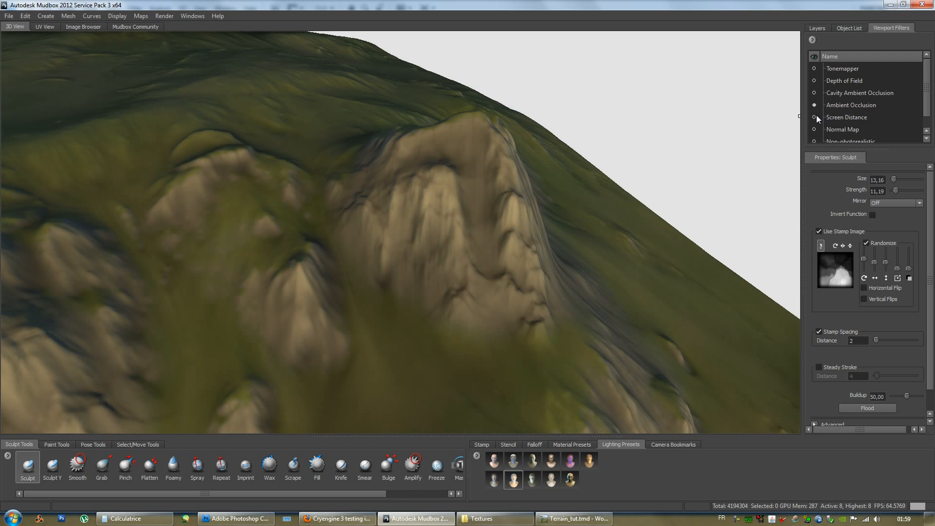
left_click(814, 92)
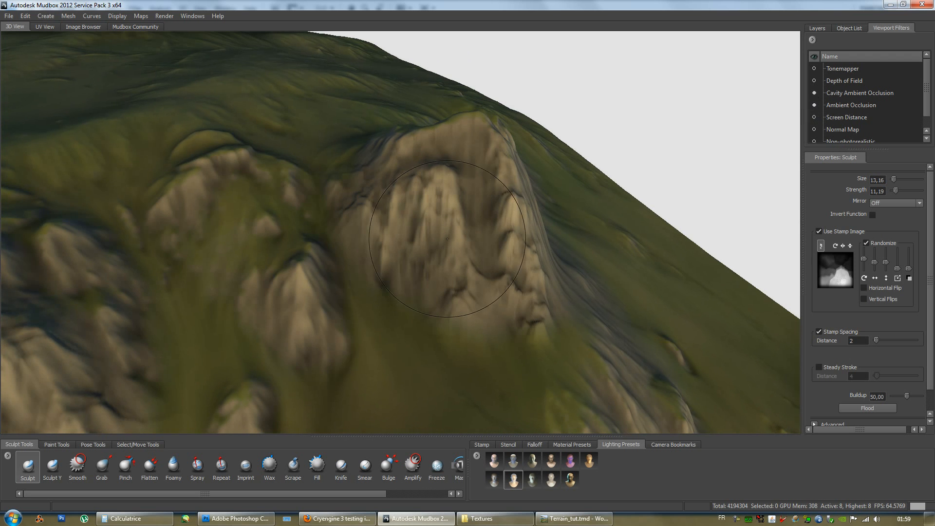
left_click(814, 105)
left_click(844, 93)
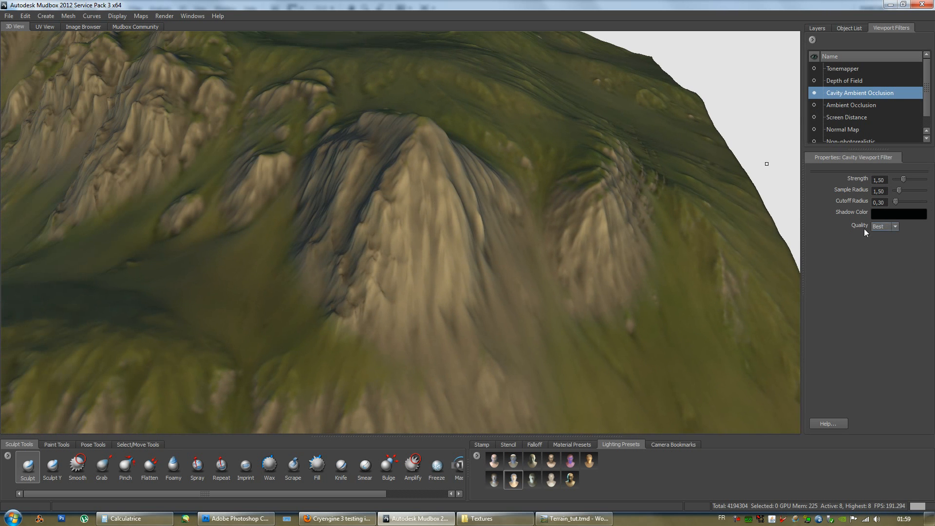
- Sculpt rock relief on the upper face and shaded flank of the pointed peak
left_click_drag(506, 239, 476, 313, "alt")
mouse_move(433, 278)
left_mouse_down()
mouse_move(464, 237)
mouse_move(462, 246)
mouse_move(477, 186)
left_mouse_up()
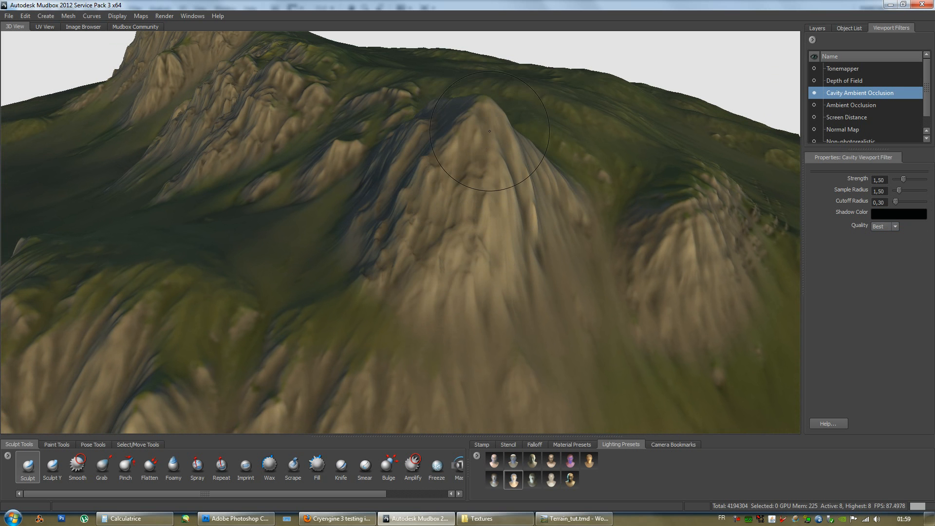
left_click_drag(507, 200, 446, 212, "alt")
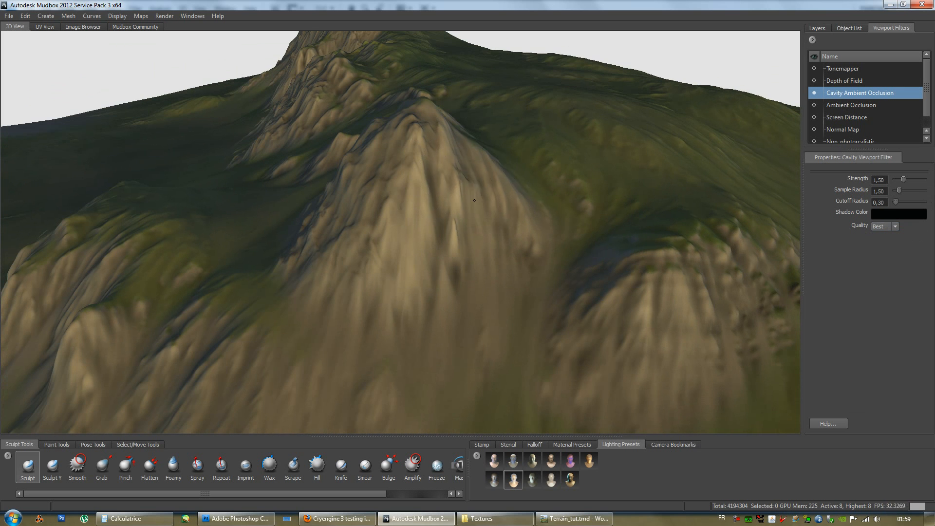
- Turn off the Cavity Ambient Occlusion filter and sculpt rocky ledges down the front face of the pointed peak
left_click(814, 93)
mouse_move(372, 226)
left_mouse_down("alt")
mouse_move(379, 219)
mouse_move(452, 263)
mouse_move(369, 241)
left_mouse_up("alt")
left_click_drag(371, 180, 360, 196)
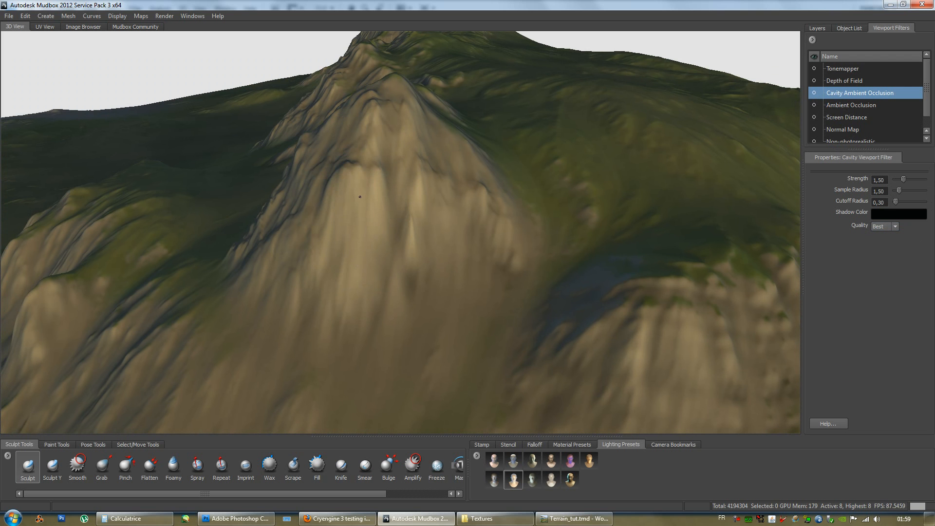
left_click_drag(334, 282, 424, 210, "alt")
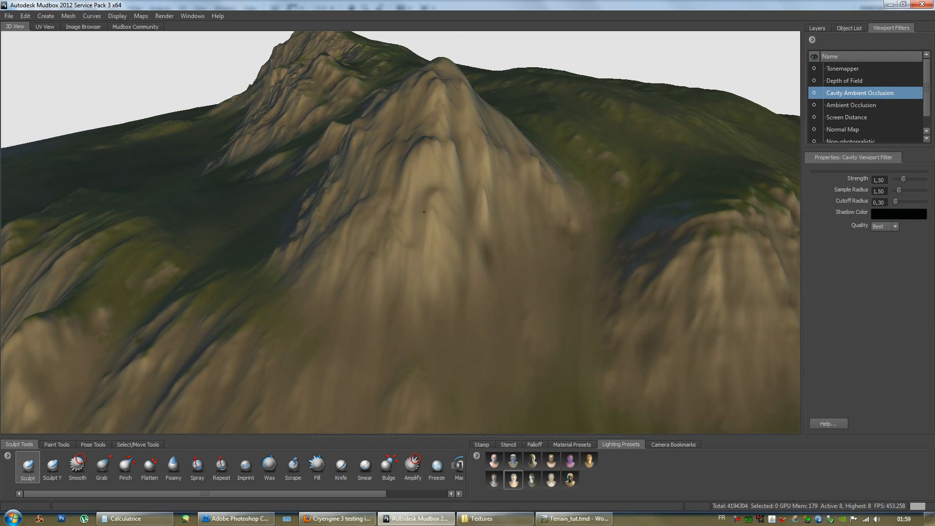
mouse_move(385, 276)
left_mouse_down("alt")
mouse_move(465, 262)
mouse_move(474, 273)
mouse_move(560, 230)
mouse_move(389, 284)
mouse_move(473, 203)
left_mouse_up("alt")
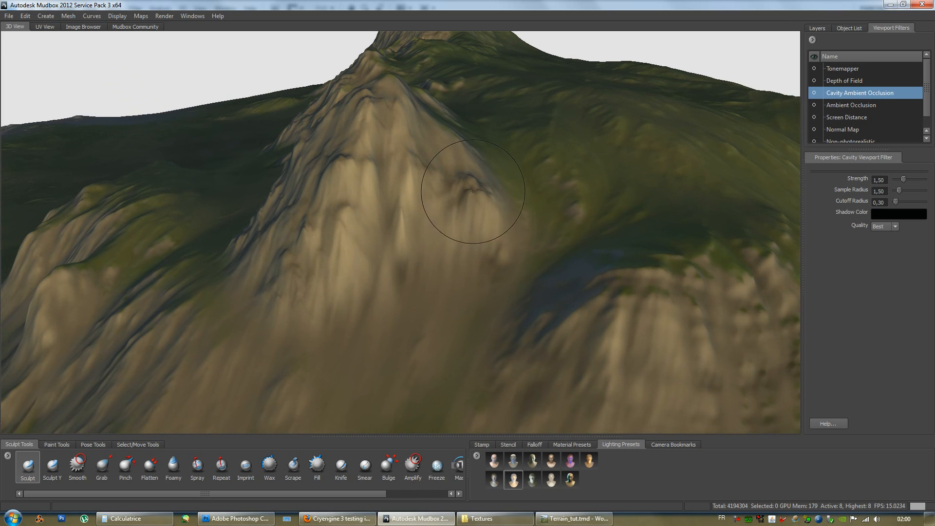
- Sculpt stepped ledges across the face of the rounded outcrop beside the pointed peak
mouse_move(465, 230)
left_mouse_down("alt")
mouse_move(471, 209)
mouse_move(473, 265)
mouse_move(464, 239)
mouse_move(431, 250)
left_mouse_up("alt")
middle_click_drag(521, 351, 515, 252, "alt")
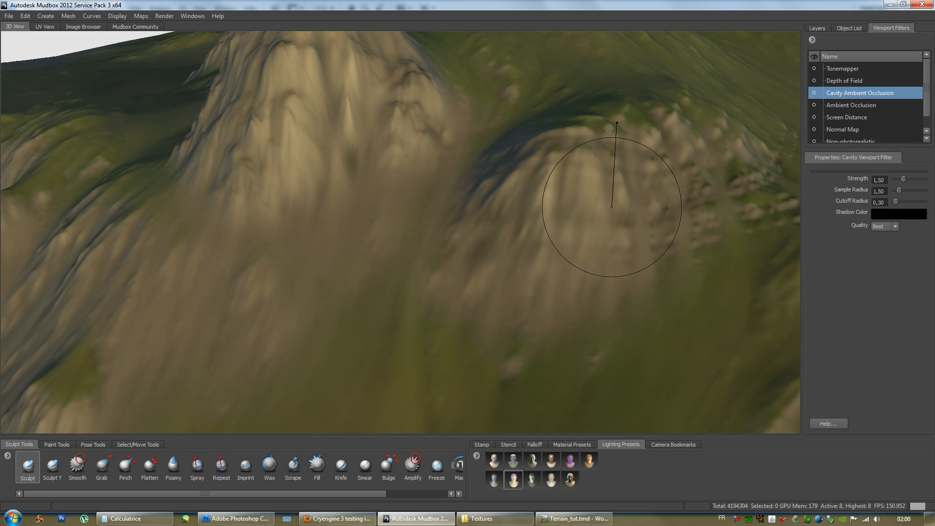
mouse_move(620, 229)
left_mouse_down()
mouse_move(608, 263)
mouse_move(547, 269)
left_mouse_up()
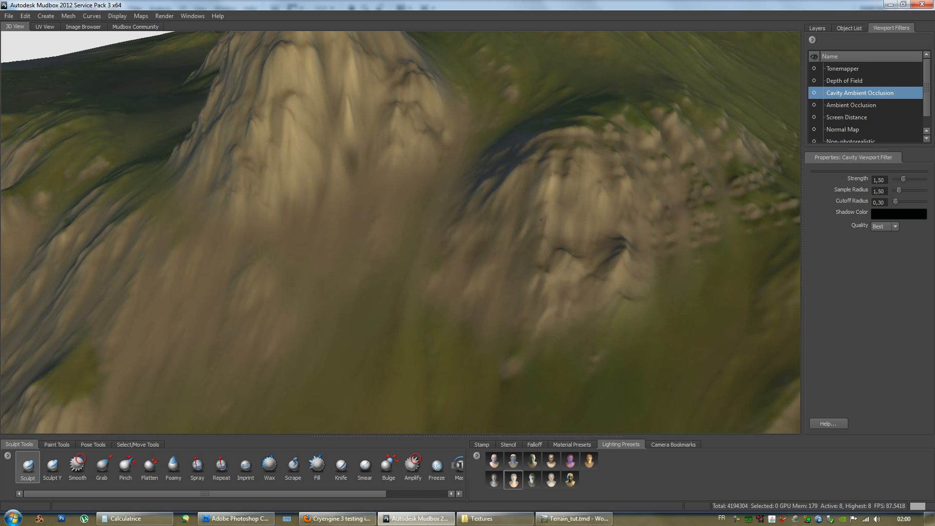
left_click_drag(545, 223, 600, 229, "alt")
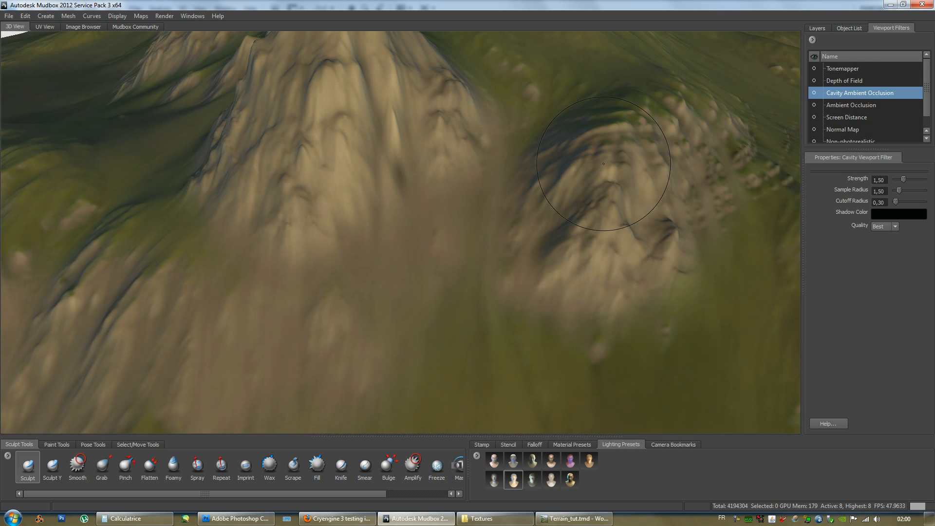
- Sculpt small rocks at the foot of the rounded outcrop and add relief along its grassy crest
left_click_drag(538, 243, 586, 257, "alt")
middle_click_drag(587, 257, 519, 270, "alt")
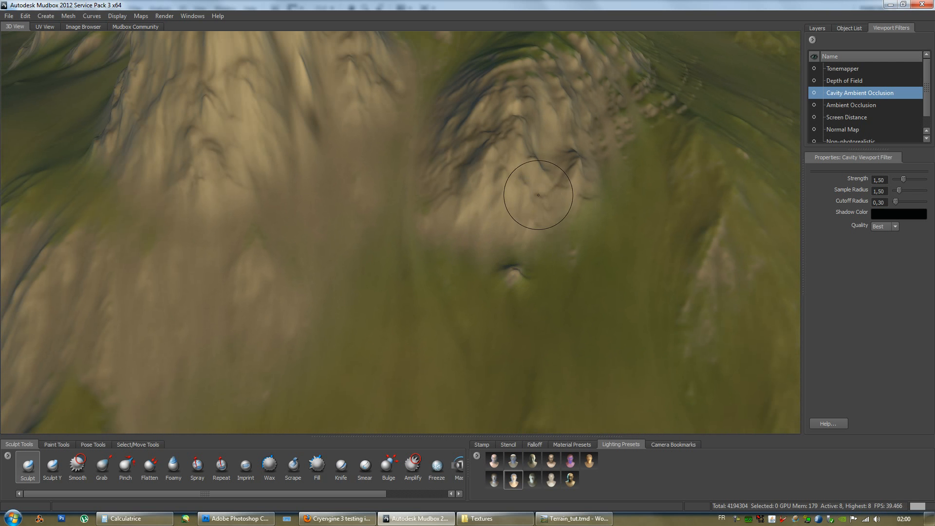
left_click_drag(528, 233, 477, 246, "alt")
right_click_drag(477, 246, 496, 270, "alt")
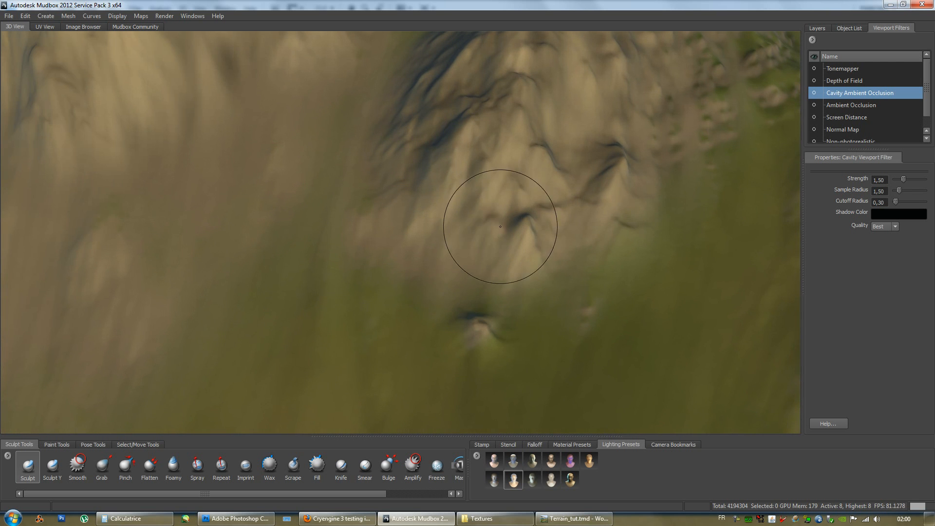
right_click_drag(515, 214, 499, 220, "alt")
left_click_drag(499, 220, 492, 262, "alt")
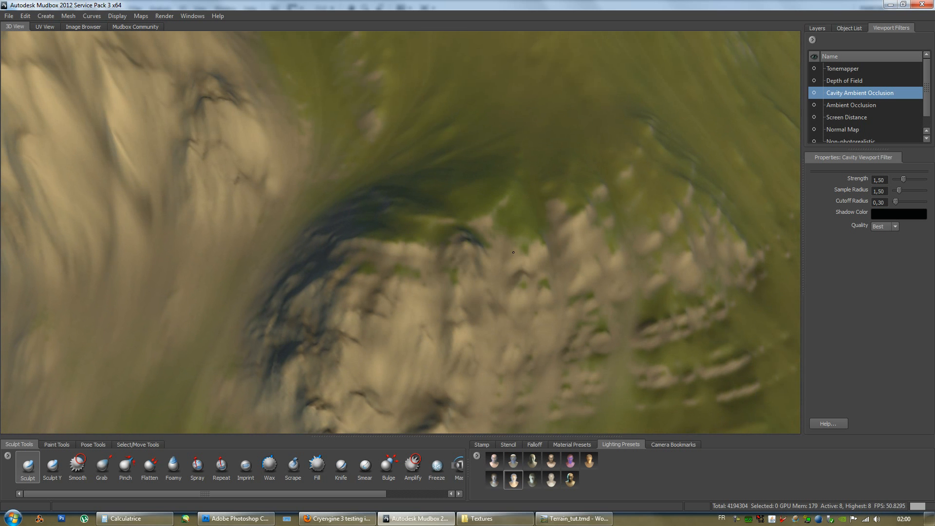
- Sculpt rock notches and fine relief along the upper part of the wide cliff below its grassy edge
right_click_drag(534, 253, 467, 240, "alt")
mouse_move(468, 240)
left_mouse_down("alt")
mouse_move(502, 223)
mouse_move(418, 198)
mouse_move(578, 204)
mouse_move(389, 286)
mouse_move(382, 278)
left_mouse_up("alt")
middle_click_drag(383, 278, 388, 244, "alt")
right_click_drag(388, 244, 433, 251, "alt")
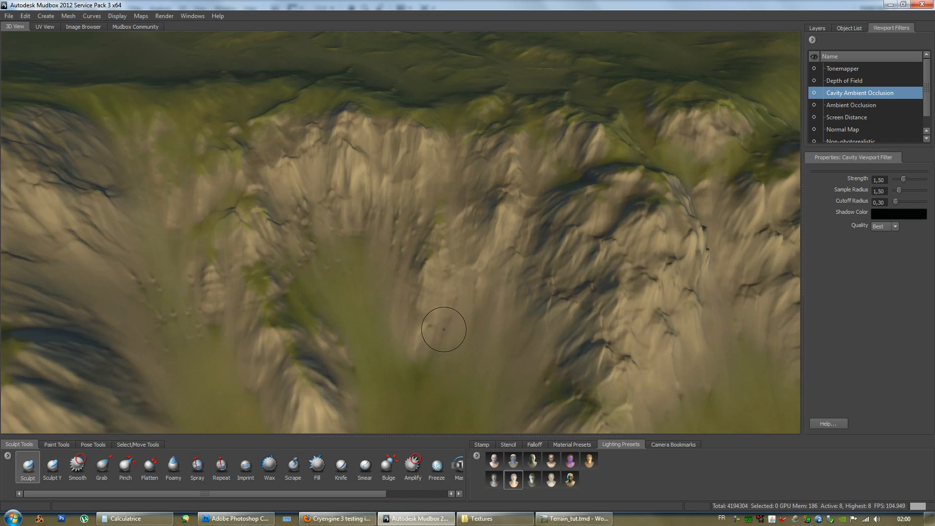
left_click_drag(433, 251, 431, 236, "alt")
right_click_drag(432, 235, 424, 253, "alt")
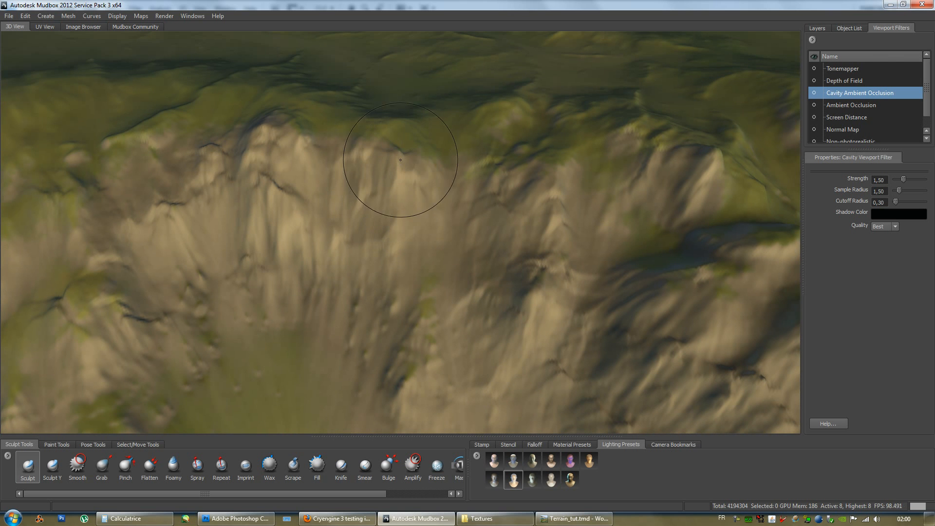
left_click_drag(405, 165, 420, 176, "alt")
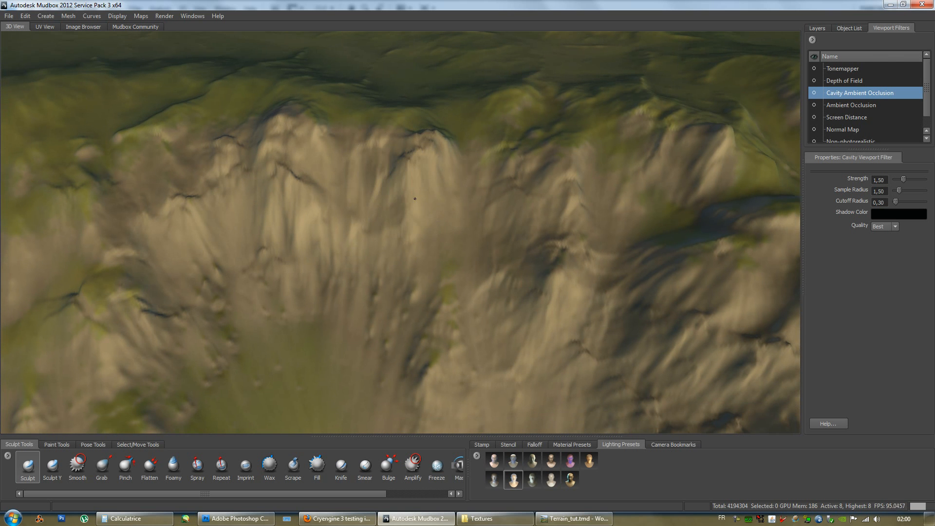
- Show the brush falloff presets and the Sculpt tool's properties, and carve overhanging ledges along the wide cliff's crest with brush size 7.63
left_click(535, 444)
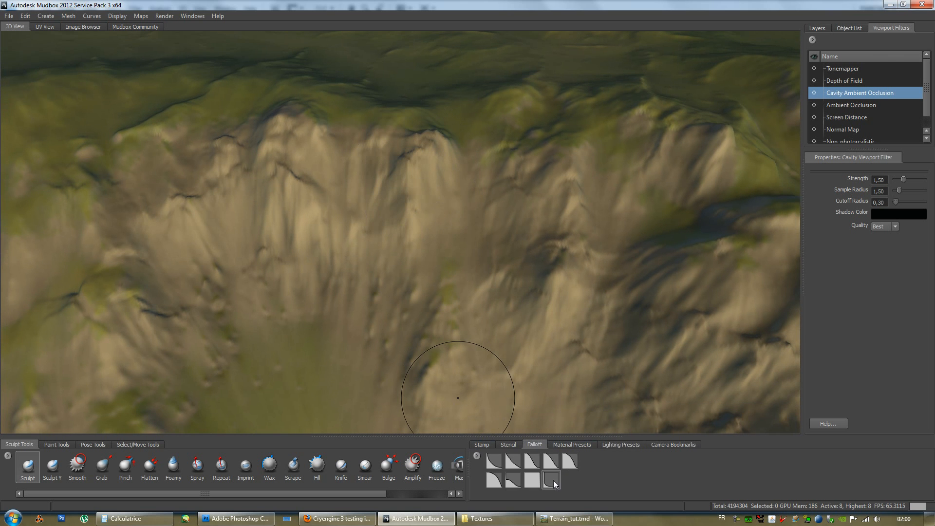
middle_click_drag(439, 215, 454, 239, "alt")
right_click_drag(454, 240, 451, 195, "alt")
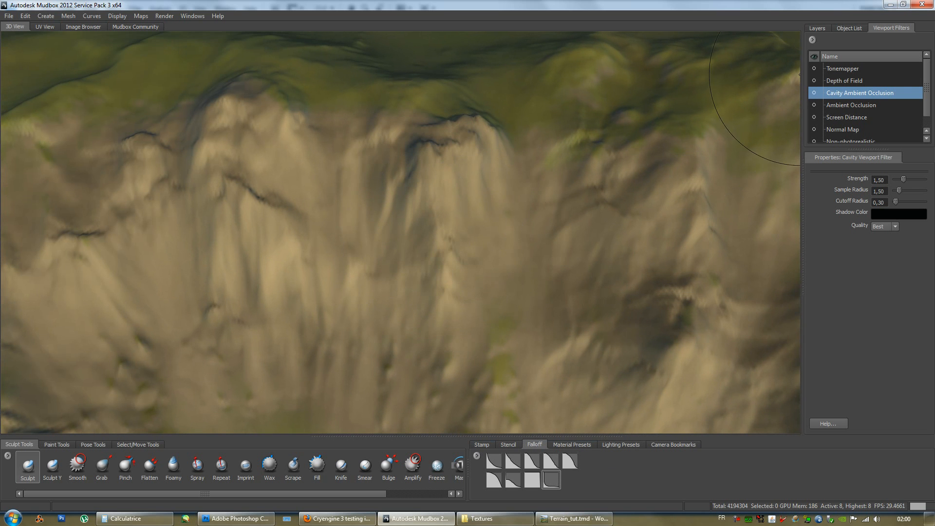
left_click(28, 465)
left_click_drag(419, 108, 449, 126, "alt")
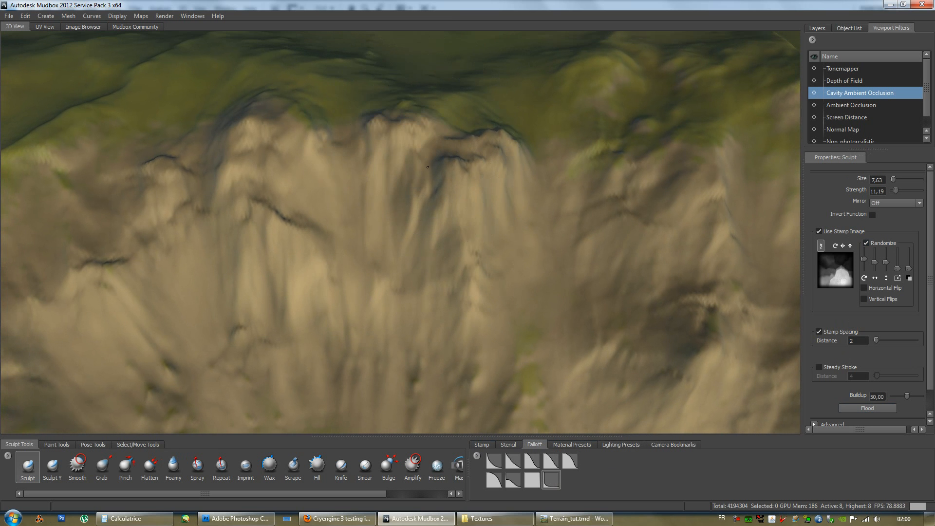
- Sculpt a small rock outcrop below the grassy edge in the gap between the two cliff sections
right_click_drag(429, 167, 409, 215, "alt")
mouse_move(409, 214)
left_mouse_down("alt")
mouse_move(426, 216)
mouse_move(414, 234)
mouse_move(409, 228)
left_mouse_up("alt")
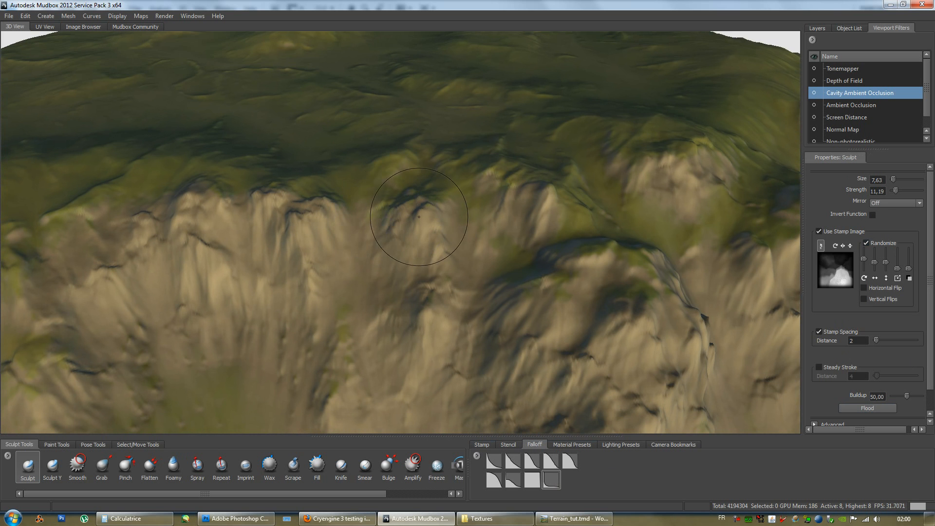
left_click_drag(432, 222, 441, 285, "alt")
right_click_drag(451, 274, 402, 254, "alt")
left_click_drag(402, 254, 432, 226, "alt")
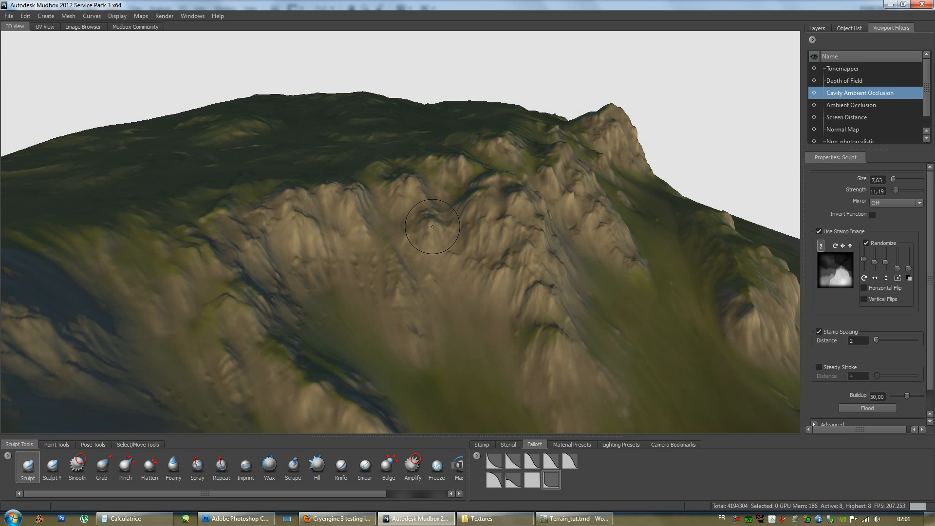
- Carve cracks and jagged ledges into the smooth rock slope next to the diagonal ridge
right_click_drag(432, 226, 414, 229, "alt")
left_click_drag(414, 229, 423, 244, "alt")
right_click_drag(423, 243, 402, 248, "alt")
left_click_drag(402, 248, 452, 252, "alt")
mouse_move(452, 251)
right_mouse_down("alt")
mouse_move(428, 271)
mouse_move(368, 290)
right_mouse_up("alt")
mouse_move(237, 294)
left_mouse_down("alt")
mouse_move(428, 272)
mouse_move(334, 282)
mouse_move(387, 266)
mouse_move(395, 289)
mouse_move(318, 287)
mouse_move(453, 301)
mouse_move(438, 271)
mouse_move(469, 239)
mouse_move(444, 219)
mouse_move(282, 267)
mouse_move(420, 204)
mouse_move(362, 224)
left_mouse_up("alt")
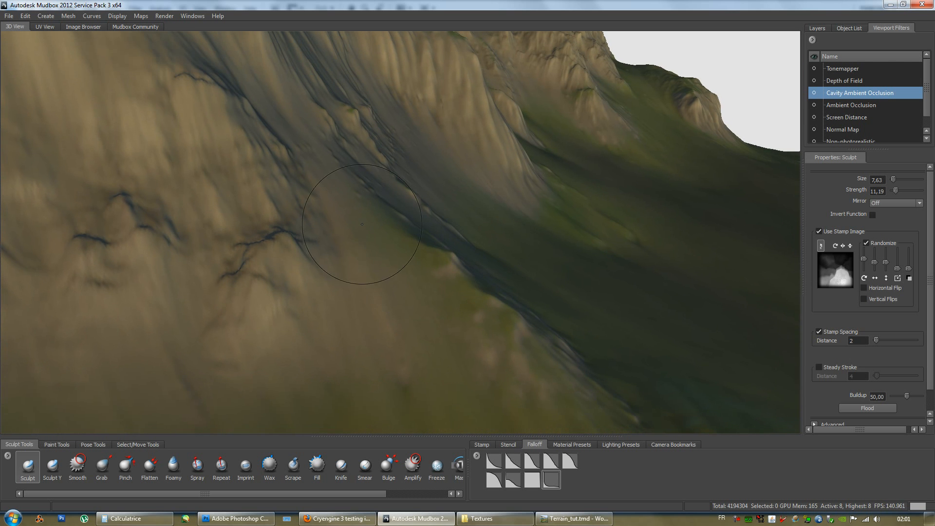
- Sculpt a jagged ledge into the smooth rock face beside the grassy saddle on the mountain's flank
mouse_move(589, 241)
left_mouse_down("alt")
mouse_move(386, 215)
mouse_move(435, 186)
mouse_move(468, 205)
left_mouse_up("alt")
mouse_move(517, 227)
left_mouse_down("alt")
mouse_move(461, 249)
mouse_move(489, 231)
mouse_move(412, 243)
mouse_move(438, 223)
mouse_move(432, 215)
left_mouse_up("alt")
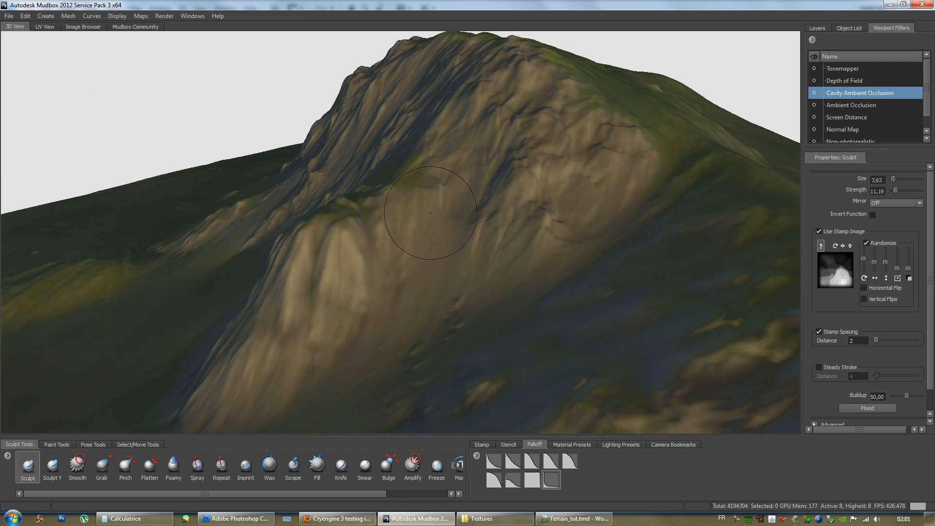
right_click_drag(433, 215, 453, 205, "alt")
right_click_drag(334, 240, 448, 243, "alt")
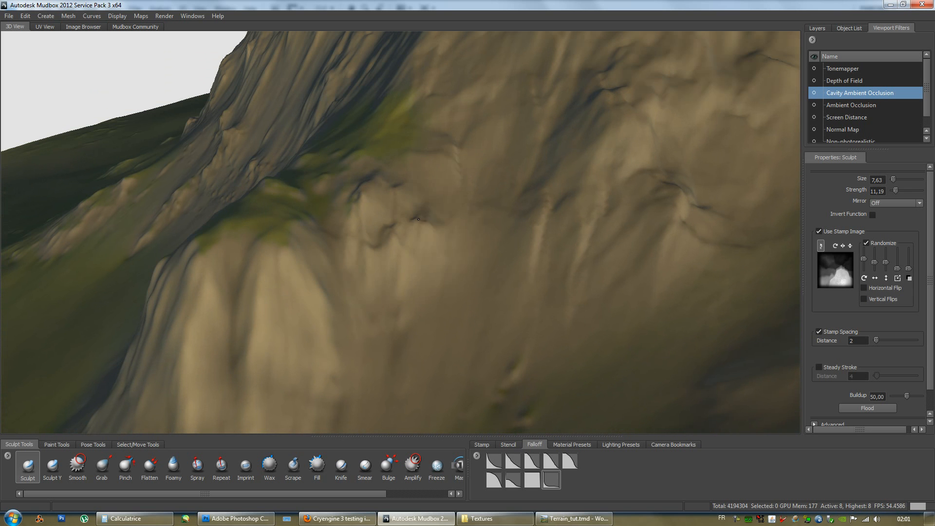
mouse_move(400, 232)
left_mouse_down("alt")
mouse_move(482, 217)
mouse_move(417, 280)
left_mouse_up("alt")
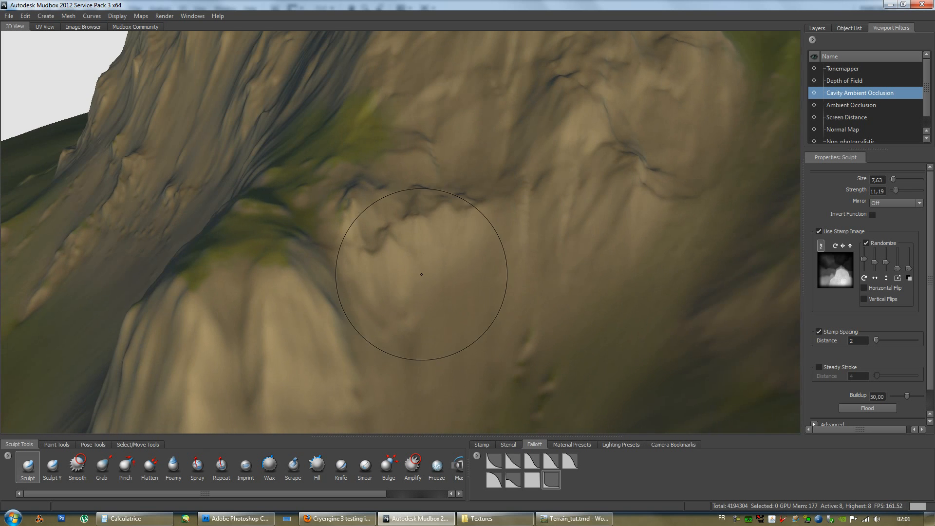
left_click_drag(356, 271, 451, 310, "alt")
- Sculpt ledges on the broad streaked cliff and break up its top edge along the grass
left_click_drag(391, 268, 406, 233, "alt")
mouse_move(456, 215)
left_mouse_down("alt")
mouse_move(410, 236)
mouse_move(399, 166)
left_mouse_up("alt")
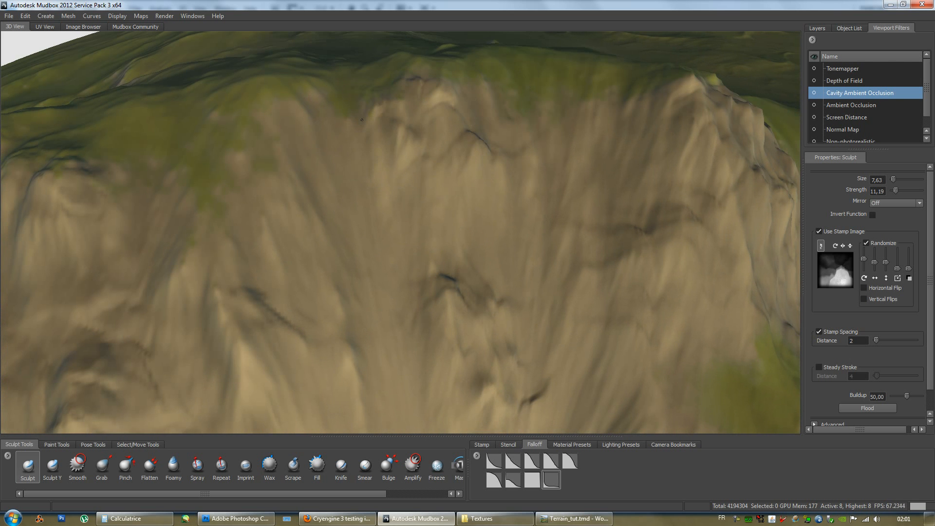
mouse_move(477, 119)
left_mouse_down("alt")
mouse_move(540, 147)
mouse_move(581, 143)
left_mouse_up("alt")
left_click_drag(436, 146, 460, 147, "alt")
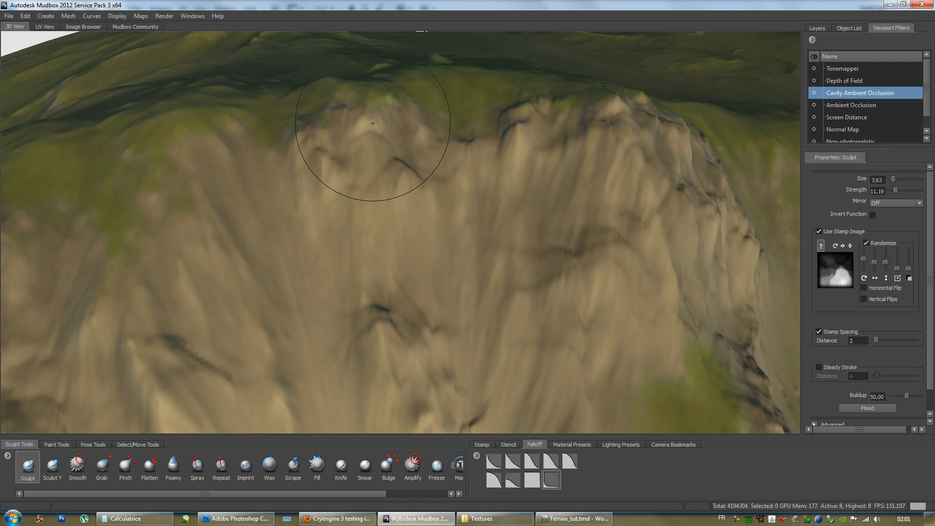
left_click_drag(382, 124, 385, 171, "alt")
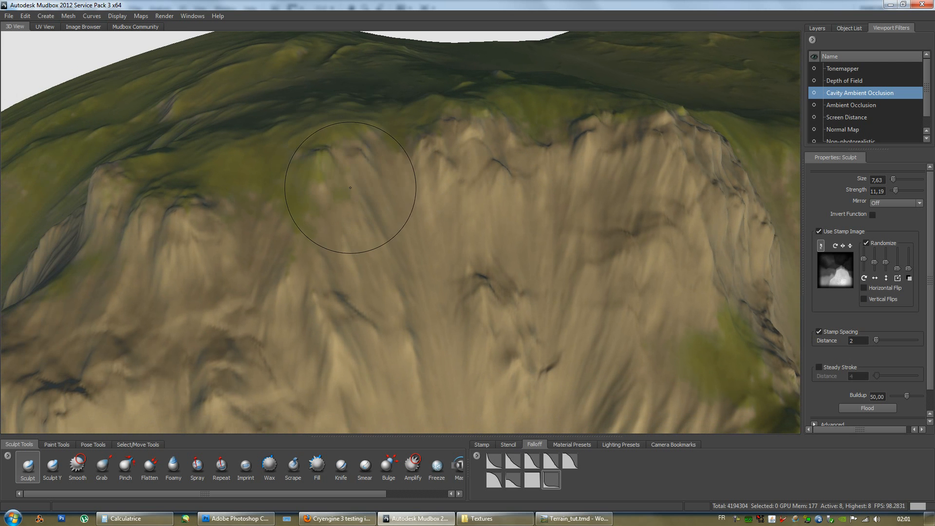
- Set the Sculpt brush to size 8.89 and sculpt rock detail around the mountain's grassy shoulder, shelf and flank
left_click_drag(306, 234, 405, 230, "alt")
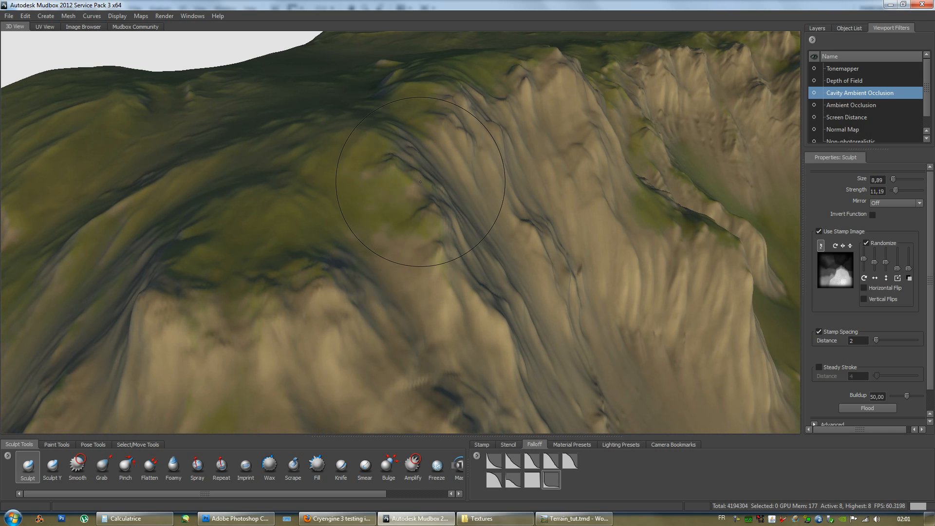
left_click_drag(407, 196, 287, 193, "alt")
mouse_move(306, 153)
left_mouse_down("alt")
mouse_move(398, 141)
mouse_move(409, 245)
left_mouse_up("alt")
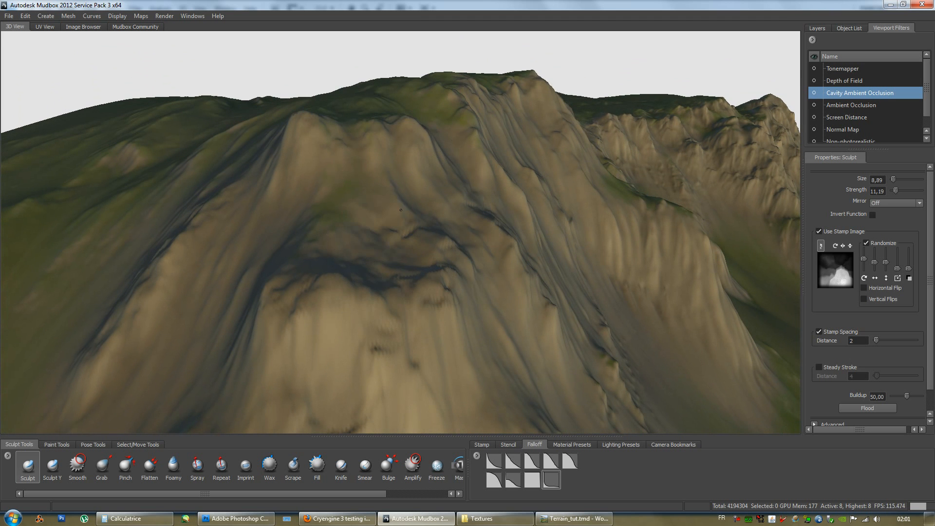
mouse_move(412, 214)
left_mouse_down("alt")
mouse_move(331, 222)
mouse_move(389, 228)
mouse_move(408, 251)
mouse_move(198, 194)
left_mouse_up("alt")
left_click_drag(389, 234, 243, 239, "alt")
mouse_move(467, 243)
right_mouse_down("alt")
mouse_move(557, 250)
mouse_move(589, 290)
right_mouse_up("alt")
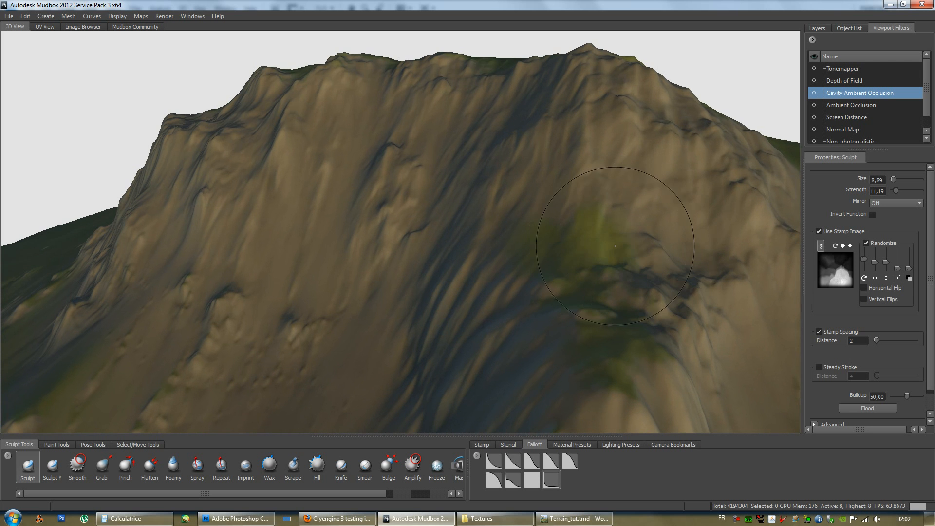
- Apply another lighting preset to the scene with the whole terrain in view
right_click_drag(664, 252, 421, 207, "alt")
left_click_drag(421, 207, 438, 258, "alt")
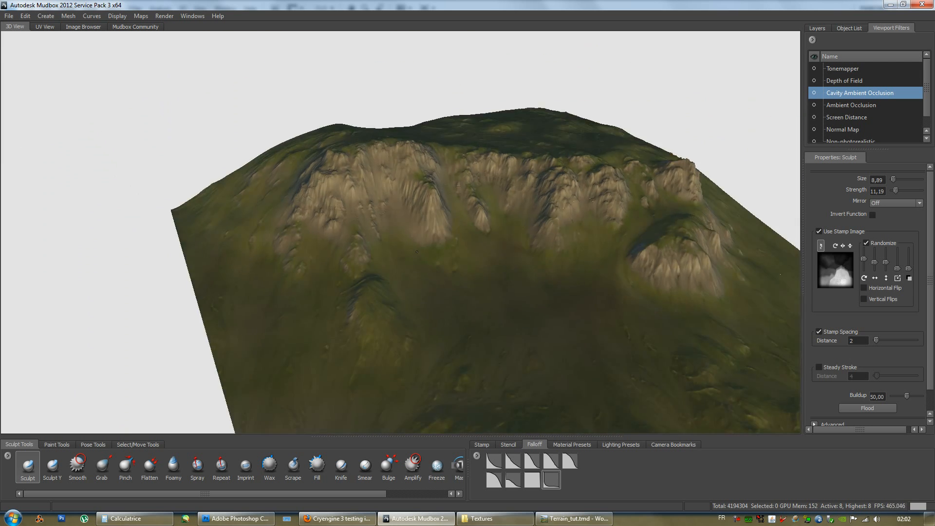
middle_click_drag(501, 272, 425, 205, "alt")
left_click_drag(425, 205, 527, 202, "alt")
left_click_drag(524, 225, 439, 430, "alt")
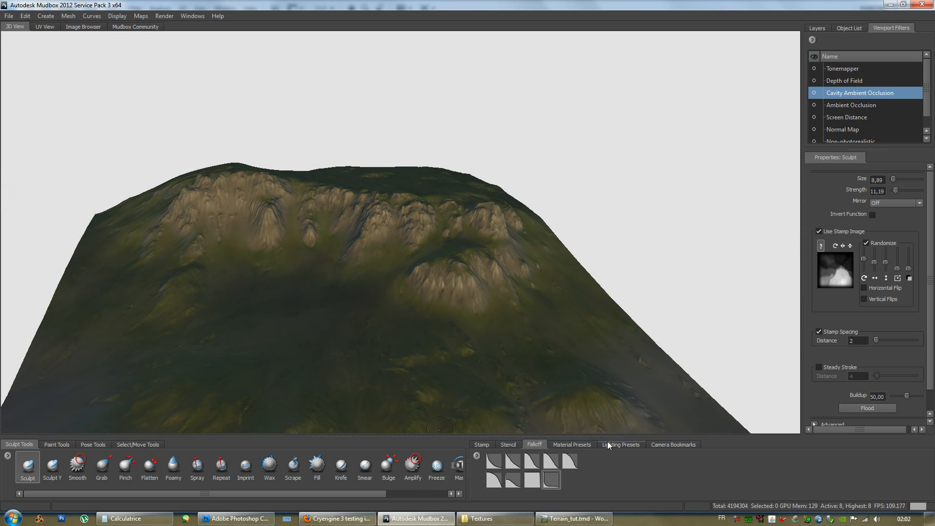
left_click(609, 444)
left_click(539, 460)
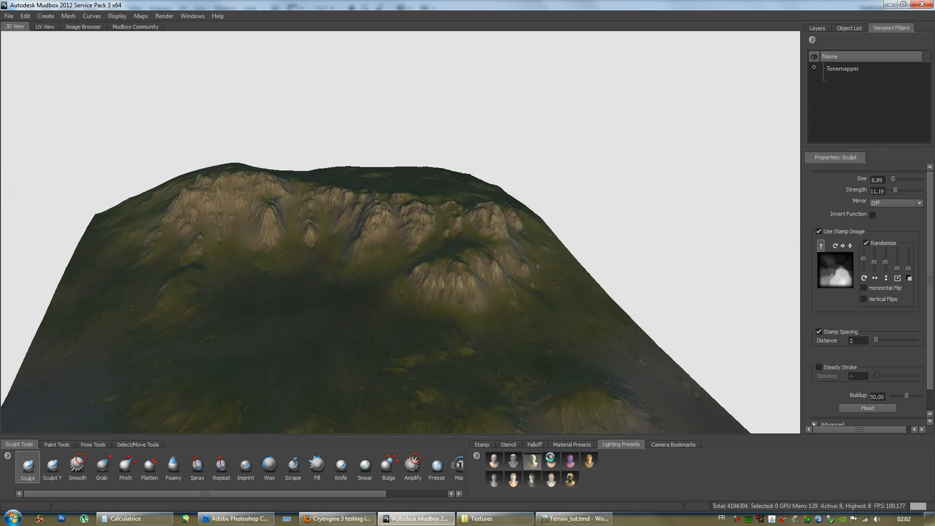
- Set the Sculpt brush to size 10.29 and carve rocky ledges below the grassy cap of the grey foreground hill
left_click_drag(428, 301, 451, 248, "alt")
mouse_move(451, 247)
right_mouse_down("alt")
mouse_move(410, 294)
mouse_move(501, 282)
right_mouse_up("alt")
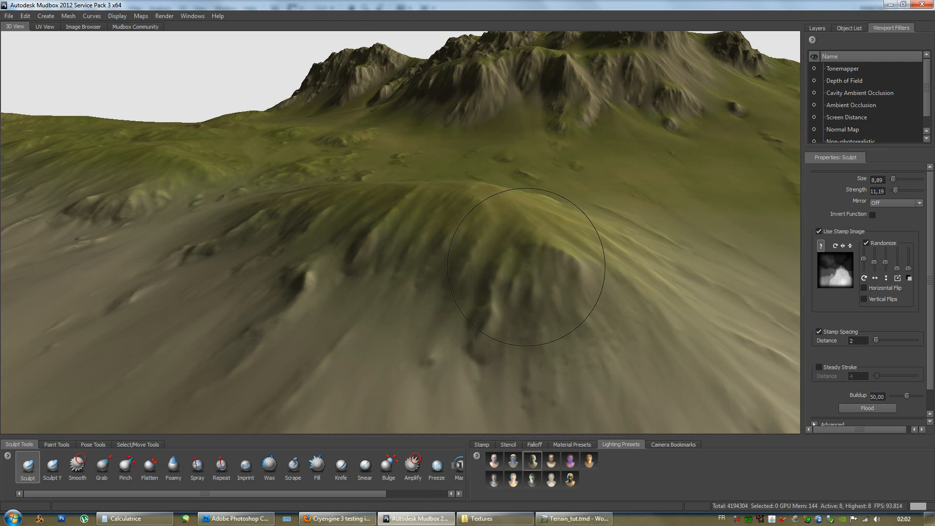
left_click_drag(505, 260, 514, 261)
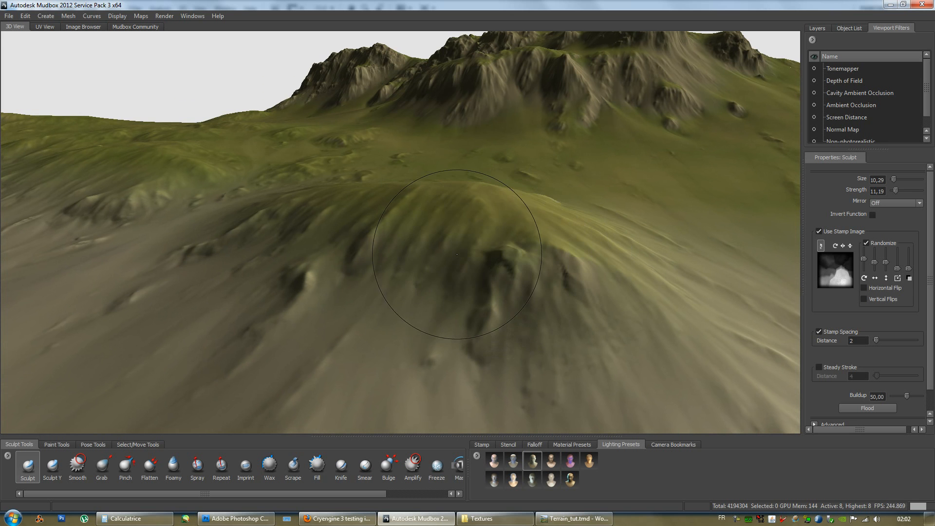
left_click_drag(457, 263, 478, 264, "alt")
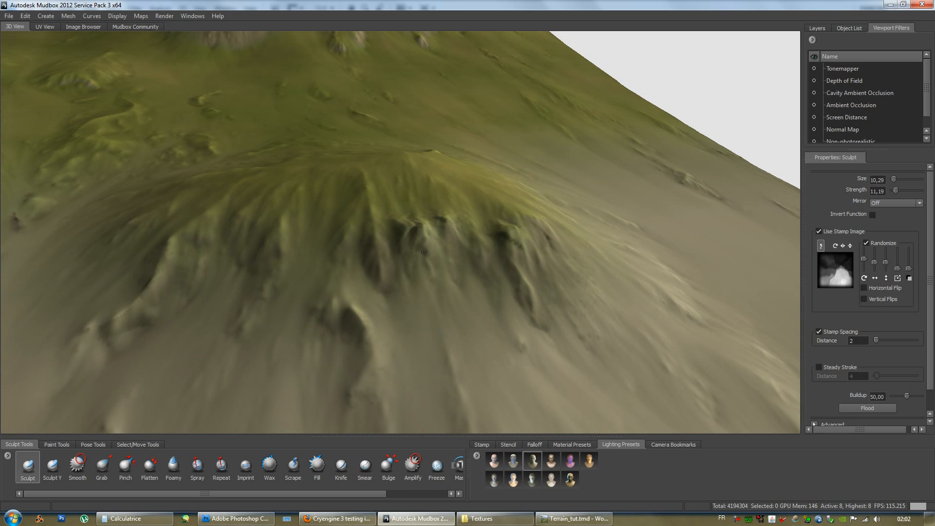
left_click_drag(369, 247, 374, 250, "alt")
left_click_drag(331, 273, 297, 296, "alt")
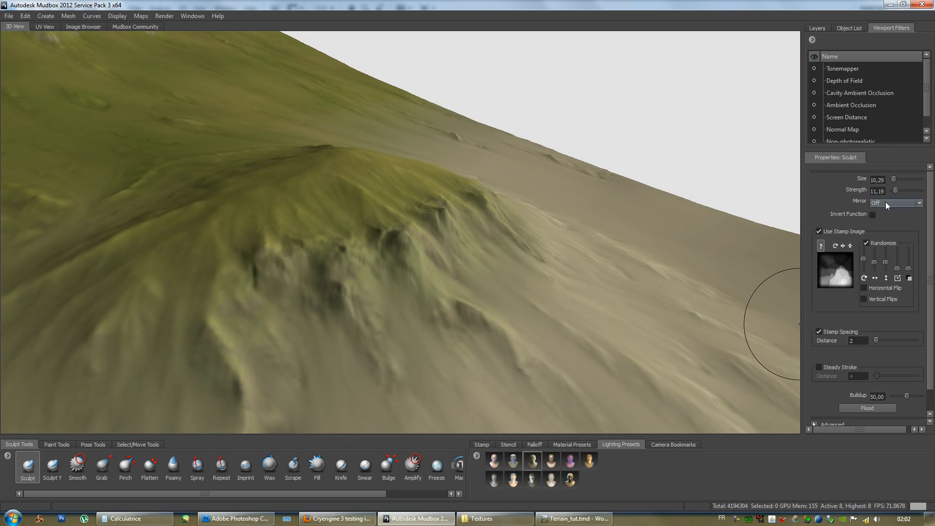
- Set the brush strength to 7.34 and extend the ridges and gullies around the grey hill's rim and slope
left_click_drag(373, 234, 367, 235)
left_click_drag(301, 274, 233, 327)
left_click_drag(234, 327, 282, 310, "alt")
left_click_drag(392, 266, 391, 285, "alt")
left_click_drag(459, 297, 351, 292, "alt")
mouse_move(417, 292)
left_mouse_down("alt")
mouse_move(367, 289)
mouse_move(339, 265)
mouse_move(452, 265)
left_mouse_up("alt")
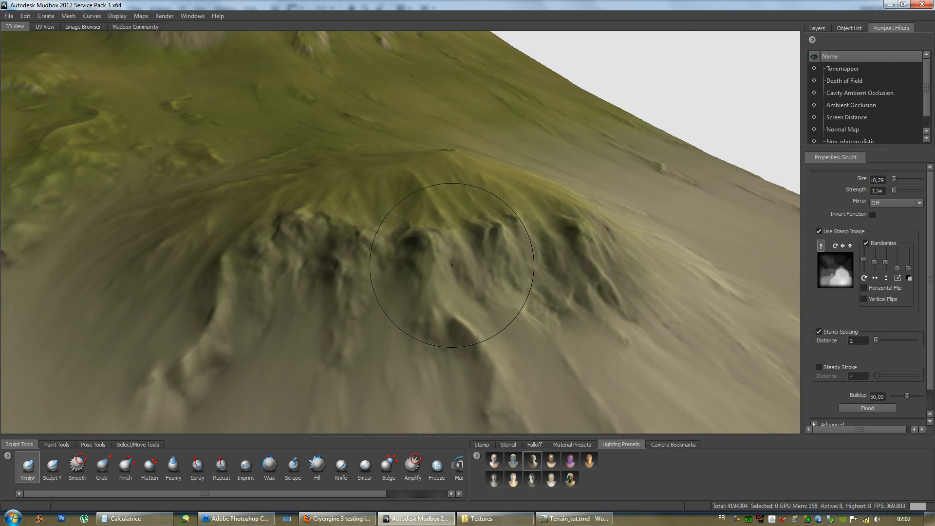
mouse_move(348, 302)
left_mouse_down("alt")
mouse_move(405, 276)
mouse_move(316, 248)
mouse_move(415, 263)
left_mouse_up("alt")
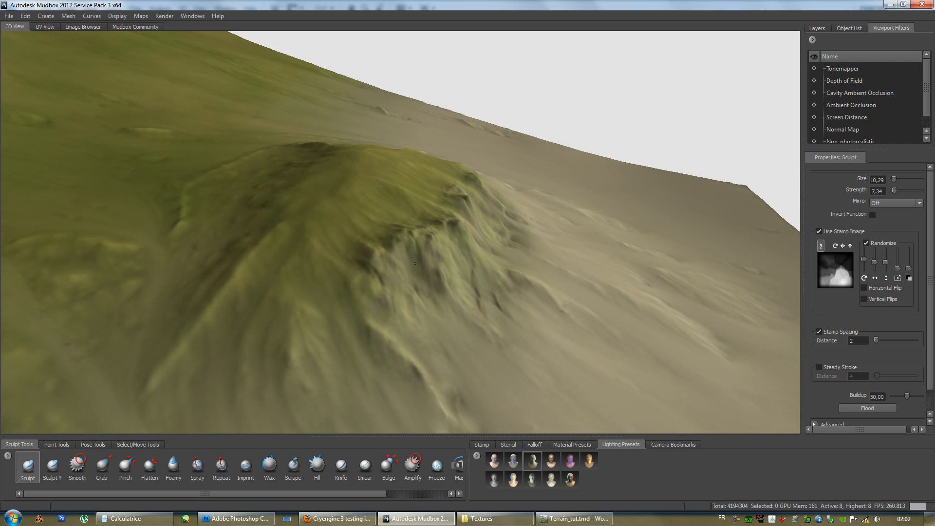
mouse_move(375, 303)
left_mouse_down("alt")
mouse_move(390, 273)
mouse_move(336, 261)
mouse_move(429, 242)
left_mouse_up("alt")
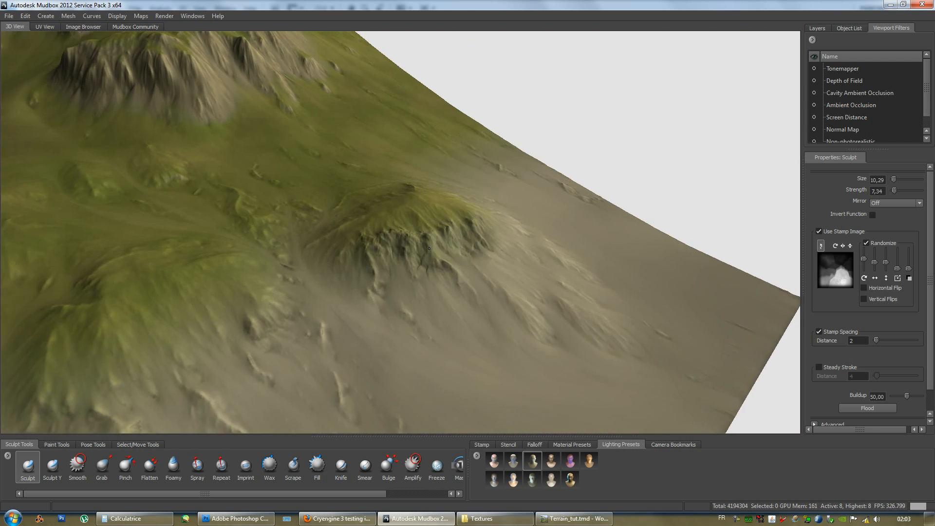
- Set the Sculpt brush to strength 10.87 and stamp distance 5, and roughen the grassy rim of the ribbed cliff below the peaks
middle_click_drag(403, 244, 462, 257, "alt")
left_click_drag(462, 257, 385, 264, "alt")
middle_click_drag(384, 264, 312, 297, "alt")
right_click_drag(312, 297, 407, 330, "alt")
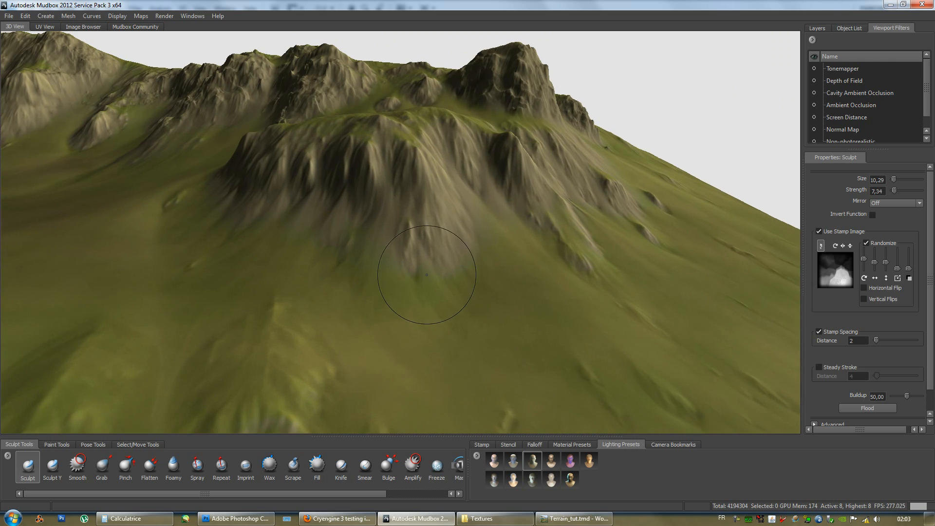
middle_click_drag(407, 330, 390, 340, "alt")
right_click_drag(385, 341, 390, 322, "alt")
right_click_drag(423, 220, 467, 234, "alt")
left_click_drag(467, 234, 341, 245, "alt")
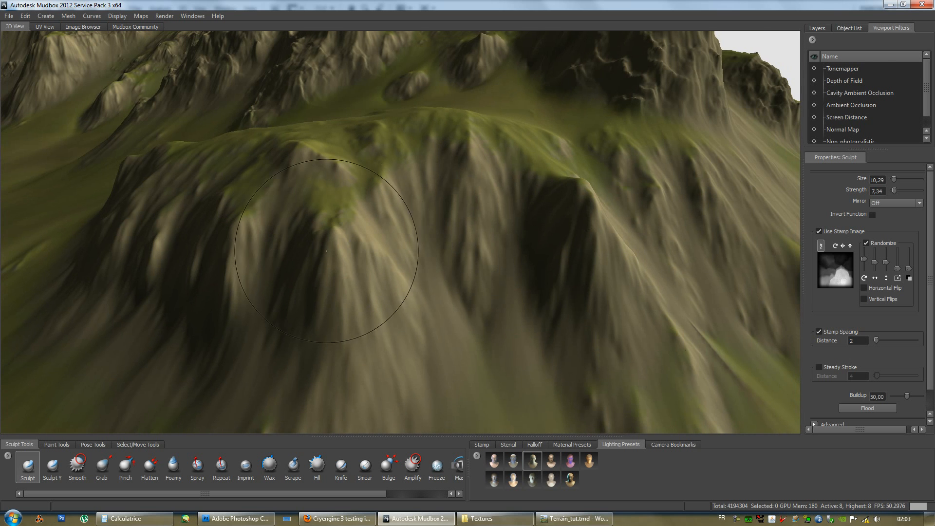
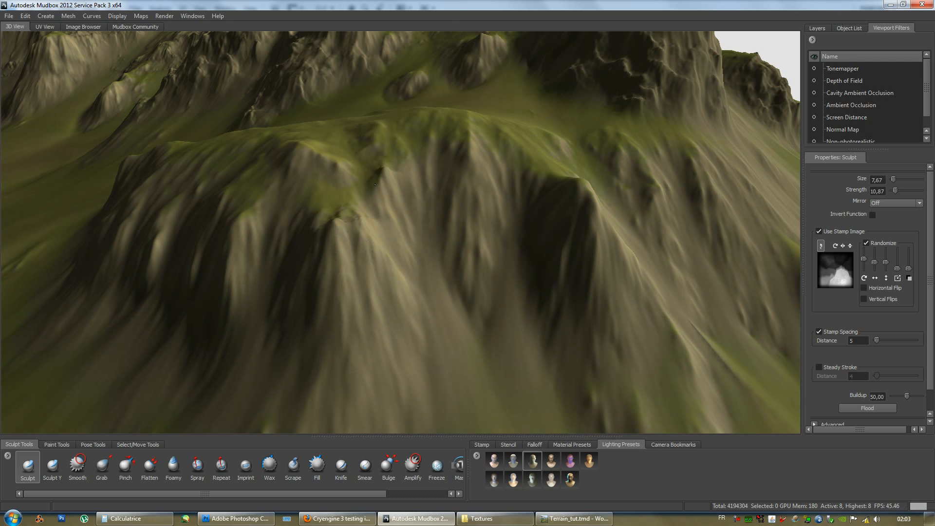
left_click_drag(361, 181, 376, 184, "alt")
left_click_drag(357, 231, 360, 230, "alt")
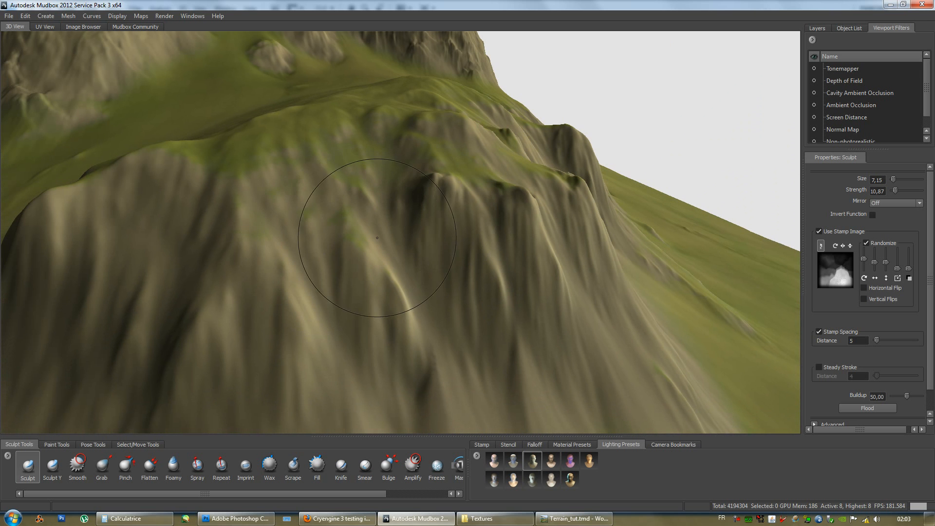
- Set the brush size to 8.63 and sculpt rocky outcrops on the ribbed cliff's high points and dark ridge
mouse_move(313, 244)
left_mouse_down("alt")
mouse_move(393, 245)
mouse_move(313, 277)
left_mouse_up("alt")
mouse_move(417, 153)
left_mouse_down()
mouse_move(422, 135)
mouse_move(379, 159)
mouse_move(423, 176)
left_mouse_up()
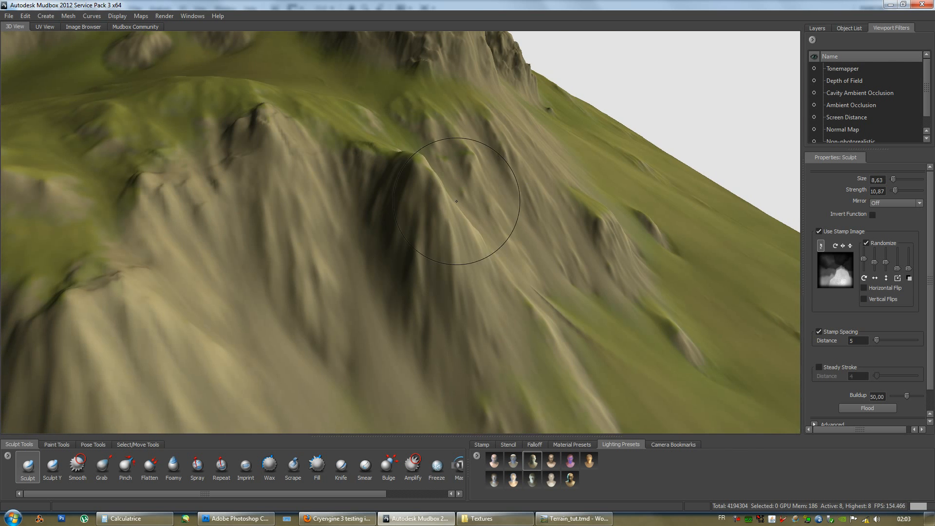
mouse_move(521, 177)
left_mouse_down("alt")
mouse_move(304, 182)
mouse_move(427, 197)
mouse_move(428, 256)
mouse_move(431, 234)
left_mouse_up("alt")
left_click_drag(434, 200, 432, 188)
left_click_drag(432, 249, 575, 250, "alt")
left_click_drag(516, 219, 499, 248)
left_click_drag(619, 249, 522, 255, "alt")
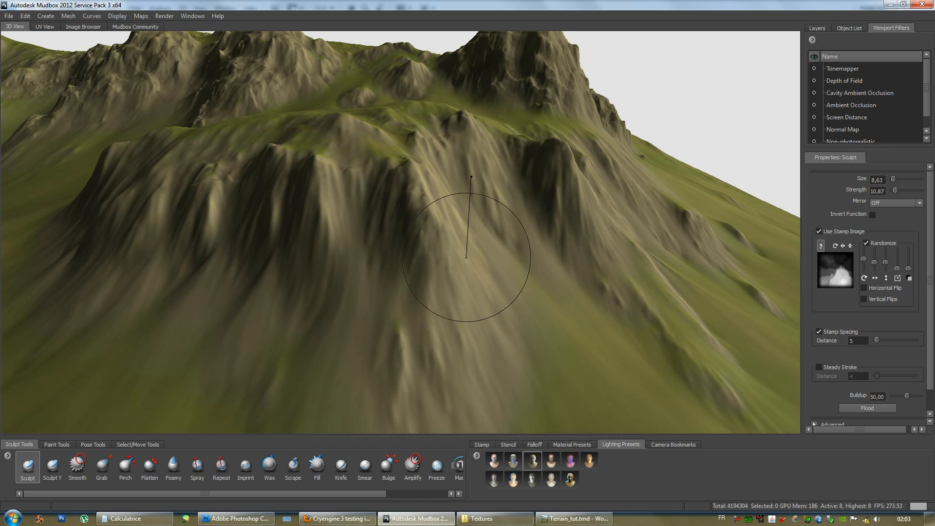
- Set the brush to size 7.06 and stamp distance 7, and carve crags into the ribs of the cliff's front face
left_click_drag(422, 240, 436, 224, "alt")
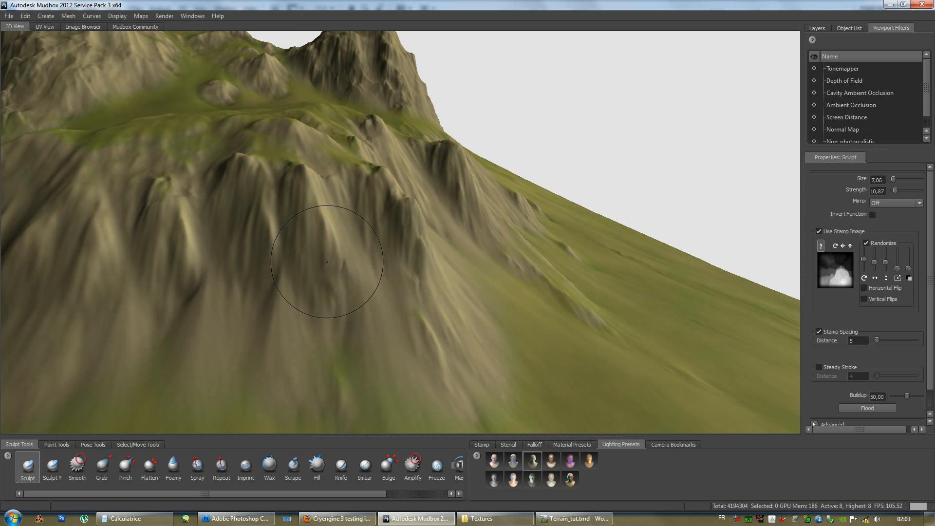
mouse_move(334, 270)
left_mouse_down("alt")
mouse_move(318, 256)
mouse_move(381, 268)
mouse_move(253, 278)
mouse_move(309, 275)
mouse_move(268, 245)
mouse_move(359, 278)
left_mouse_up("alt")
mouse_move(360, 278)
right_mouse_down("alt")
mouse_move(376, 271)
mouse_move(386, 297)
mouse_move(390, 238)
right_mouse_up("alt")
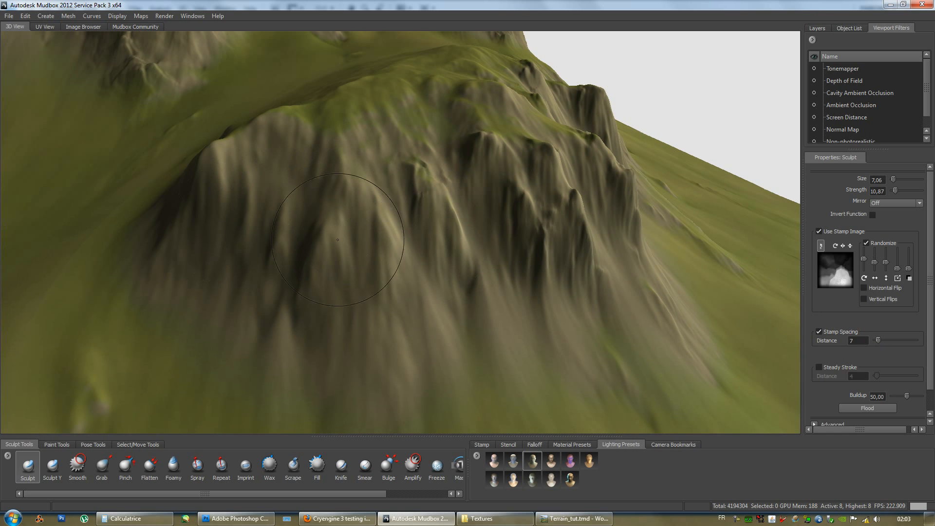
left_click_drag(366, 233, 372, 225, "alt")
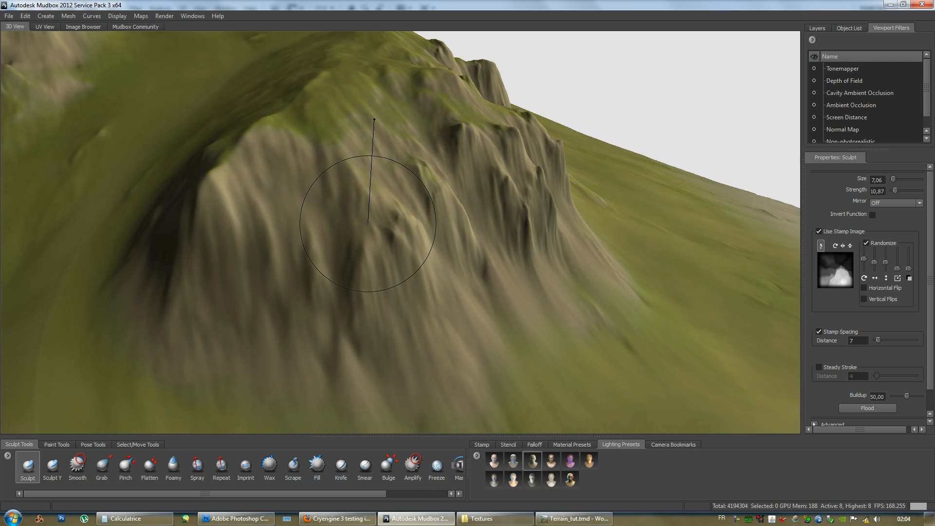
- Set the brush to size 5.85 and strength 5.93, and sculpt finer ledges along the top of the cliff's end face
right_click_drag(400, 194, 334, 210, "alt")
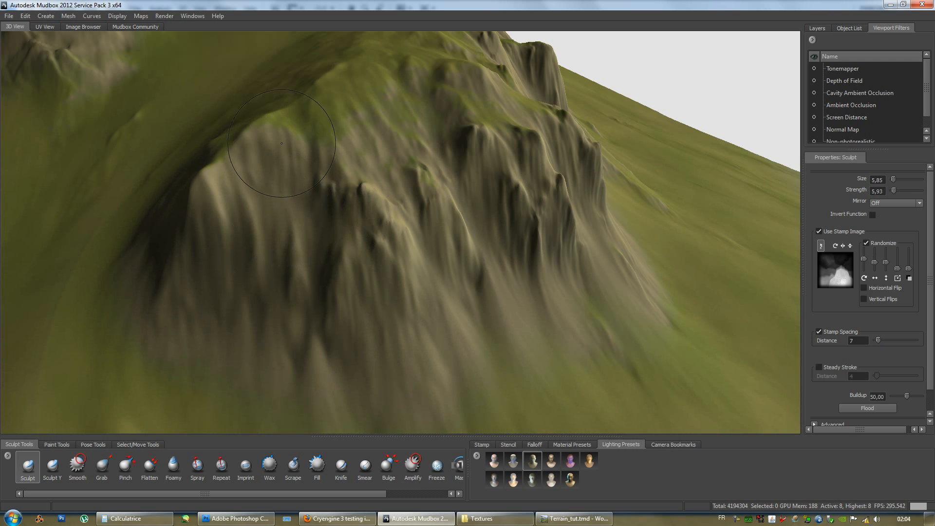
mouse_move(351, 152)
left_mouse_down("alt")
mouse_move(369, 144)
mouse_move(373, 184)
mouse_move(336, 238)
left_mouse_up("alt")
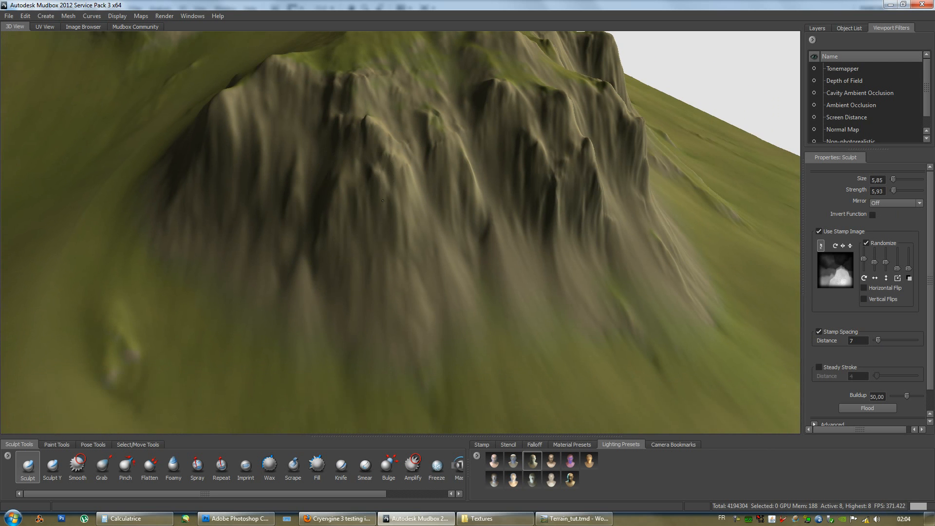
right_click_drag(384, 182, 403, 223, "alt")
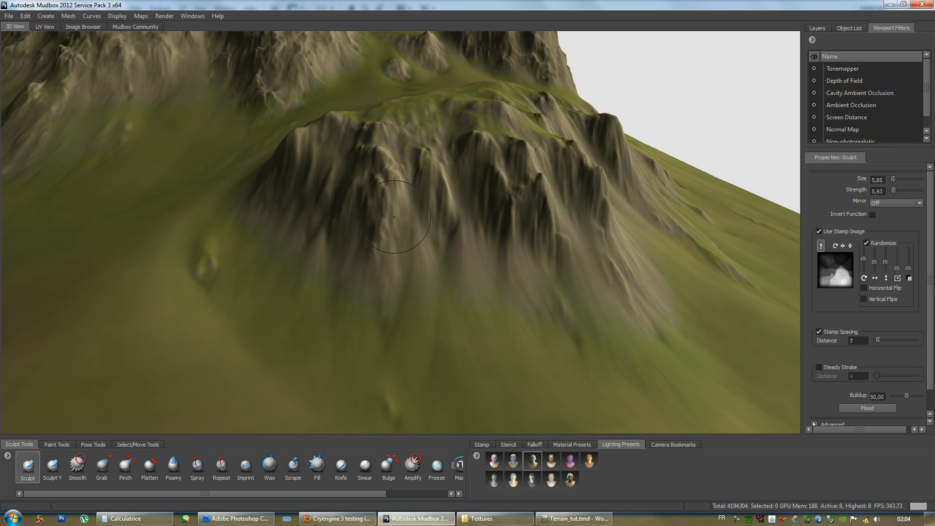
- Sculpt fine rock detail down the cliff's end face and its lower ridge, checking the shape from several sides
left_click_drag(381, 288, 549, 304, "alt")
mouse_move(461, 276)
left_mouse_down("alt")
mouse_move(522, 263)
mouse_move(189, 266)
left_mouse_up("alt")
right_click_drag(190, 265, 287, 193, "alt")
middle_click_drag(287, 192, 303, 231, "alt")
left_click_drag(303, 230, 286, 225, "alt")
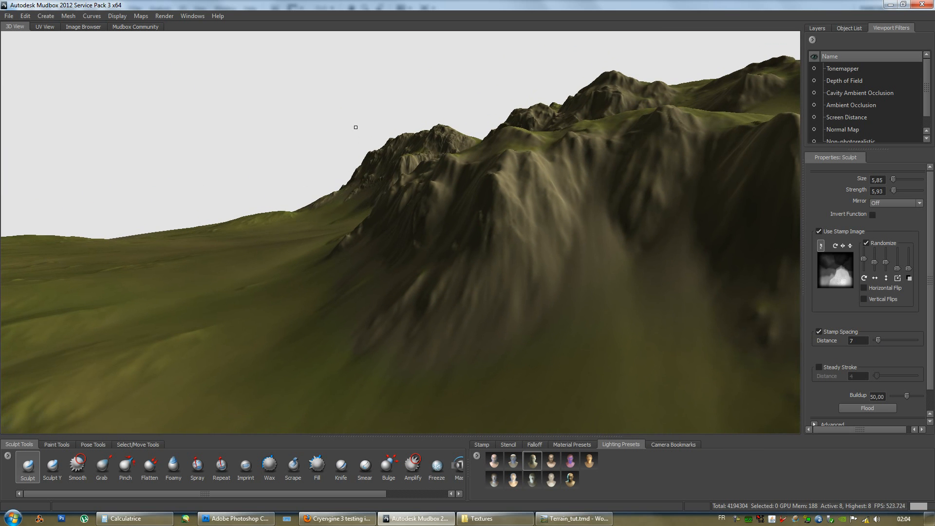
mouse_move(346, 216)
left_mouse_down("alt")
mouse_move(487, 265)
mouse_move(398, 235)
mouse_move(510, 232)
left_mouse_up("alt")
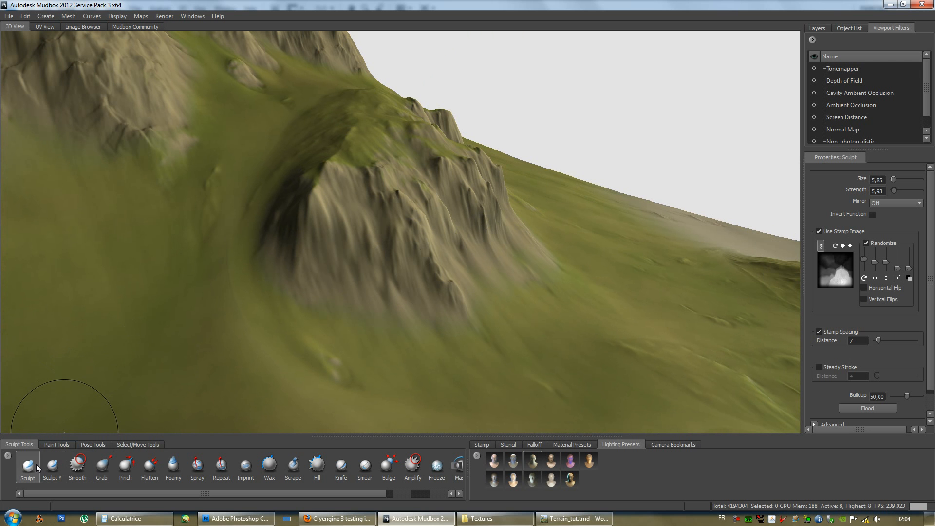
left_click_drag(297, 265, 236, 292, "alt")
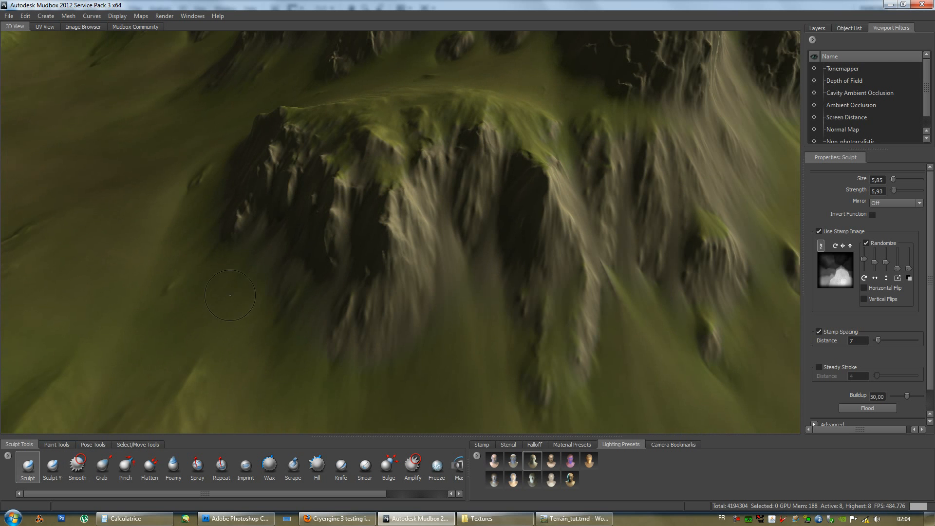
right_click_drag(321, 280, 375, 273, "alt")
left_click_drag(375, 273, 331, 310, "alt")
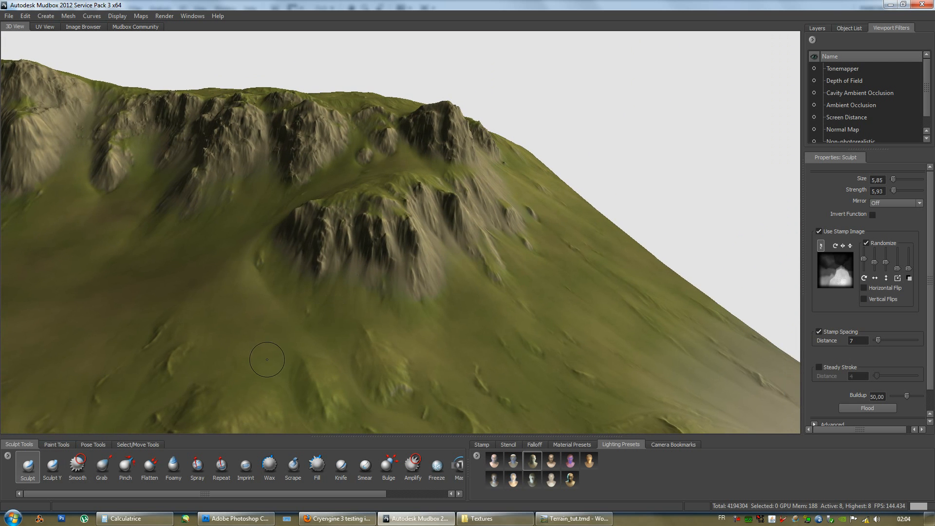
left_click_drag(481, 184, 409, 210, "alt")
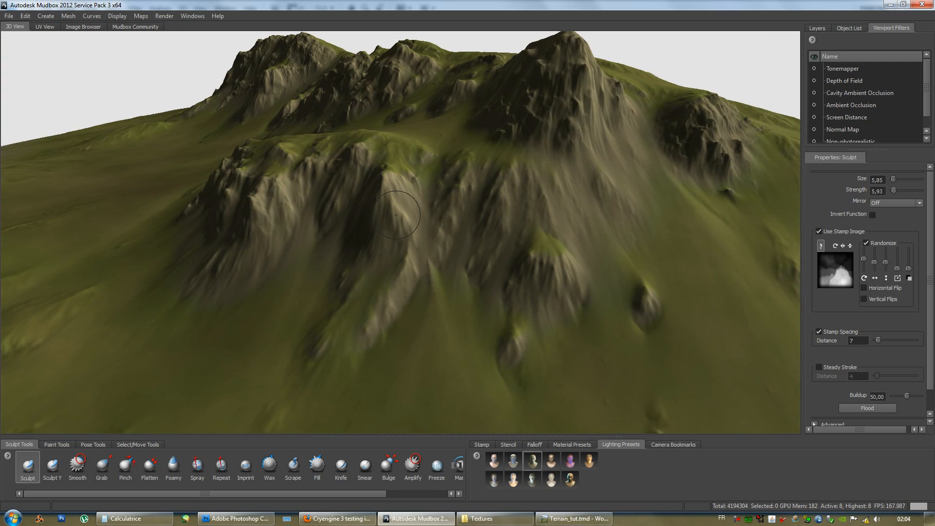
- Set the brush size to 6.32 and break up the grassy rim and rib tops along the cliff's shaded side
right_click_drag(409, 209, 430, 249, "alt")
left_click_drag(413, 210, 423, 215, "alt")
right_click_drag(411, 224, 438, 267, "alt")
left_click_drag(437, 267, 378, 244, "alt")
mouse_move(452, 253)
left_mouse_down("alt")
mouse_move(336, 235)
mouse_move(451, 246)
left_mouse_up("alt")
left_click_drag(446, 290, 492, 306, "alt")
left_click_drag(484, 269, 350, 219, "alt")
left_click_drag(423, 203, 467, 187, "alt")
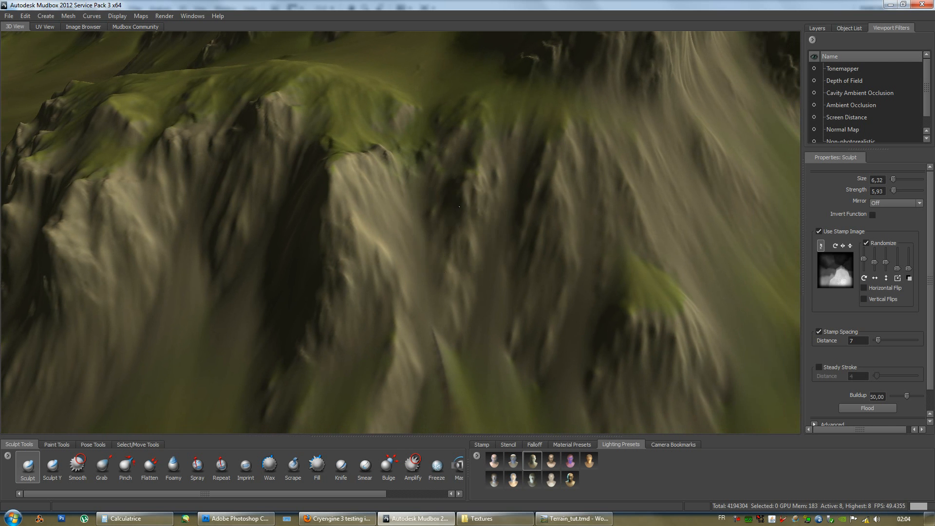
- Set the Sculpt brush to size 9.38 and strength 12.09, and sculpt rugged detail into the tall rounded peak's face and crest
mouse_move(454, 265)
left_mouse_down("alt")
mouse_move(351, 309)
mouse_move(375, 275)
mouse_move(351, 261)
left_mouse_up("alt")
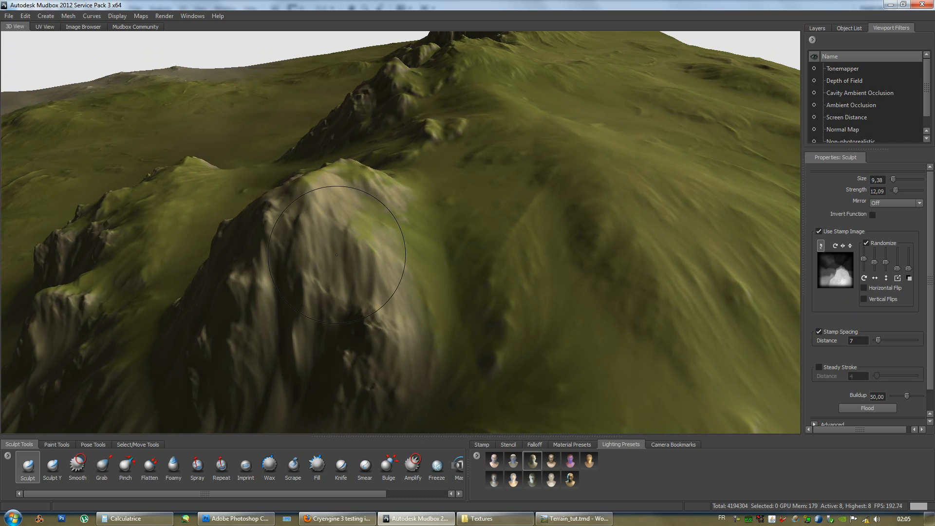
left_click_drag(417, 249, 356, 279, "alt")
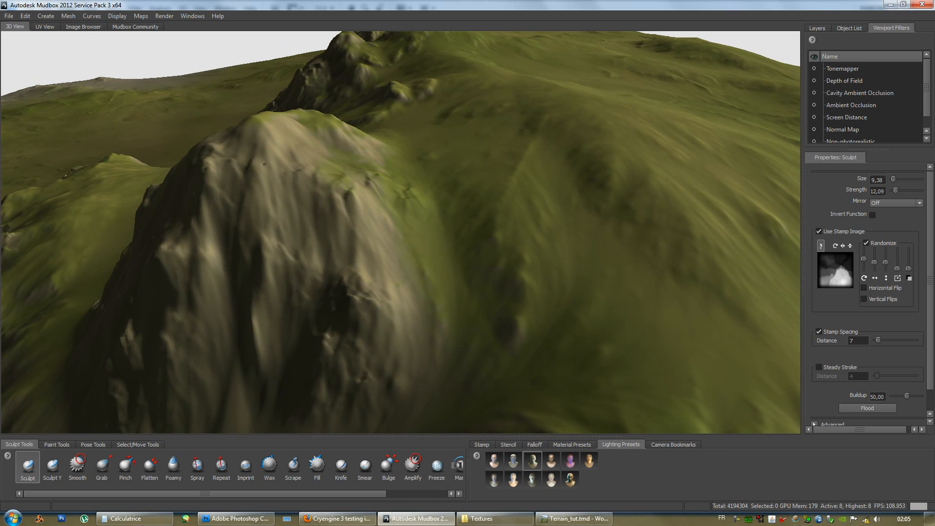
mouse_move(367, 211)
left_mouse_down("alt")
mouse_move(451, 210)
mouse_move(508, 185)
mouse_move(525, 248)
mouse_move(468, 272)
mouse_move(184, 250)
mouse_move(380, 263)
mouse_move(424, 288)
left_mouse_up("alt")
right_click_drag(424, 287, 513, 262, "alt")
middle_click_drag(513, 263, 445, 267, "alt")
- Soften the rough crest of the tall peak with the Smooth brush
left_click(78, 465)
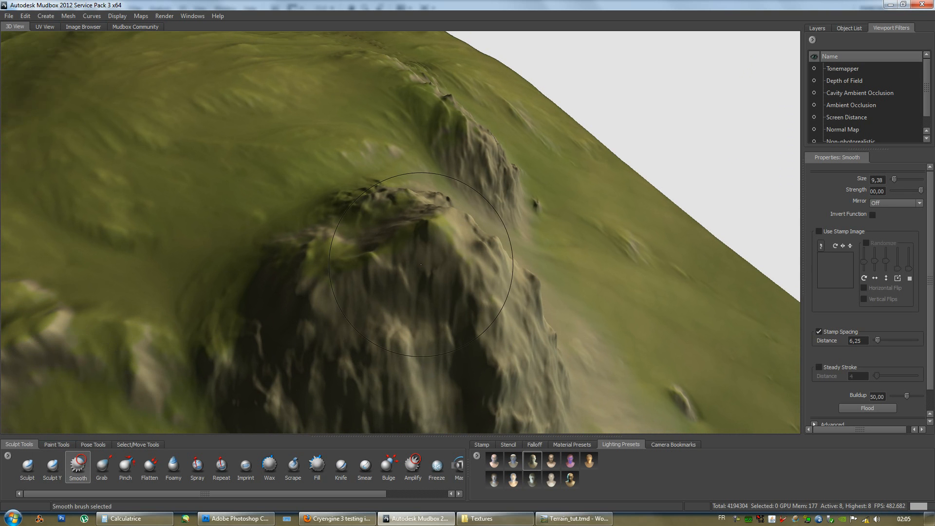
mouse_move(430, 229)
left_mouse_down("alt")
mouse_move(341, 248)
mouse_move(350, 238)
mouse_move(494, 232)
left_mouse_up("alt")
middle_click_drag(494, 232, 452, 232, "alt")
left_click_drag(452, 232, 499, 273, "alt")
- Scrape the tall peak's crest and the nearby rocky slope, setting the Scrape brush to size 4.61
left_click(295, 468)
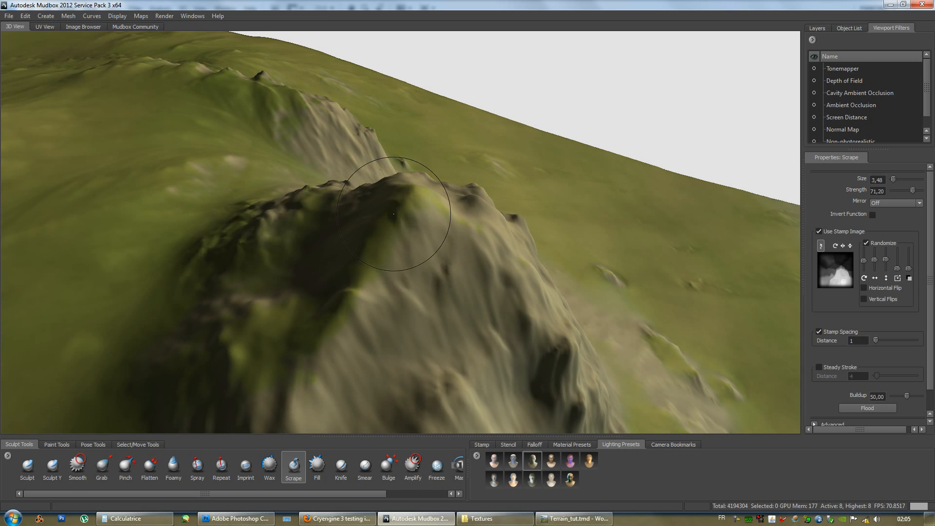
left_click_drag(393, 214, 420, 232, "alt")
mouse_move(393, 306)
left_mouse_down()
mouse_move(410, 284)
mouse_move(89, 219)
mouse_move(448, 254)
mouse_move(175, 384)
left_mouse_up()
mouse_move(294, 377)
left_mouse_down("alt")
mouse_move(322, 317)
mouse_move(385, 341)
mouse_move(397, 363)
left_mouse_up("alt")
right_click_drag(397, 363, 437, 351, "alt")
key("b")
left_click_drag(382, 236, 368, 231)
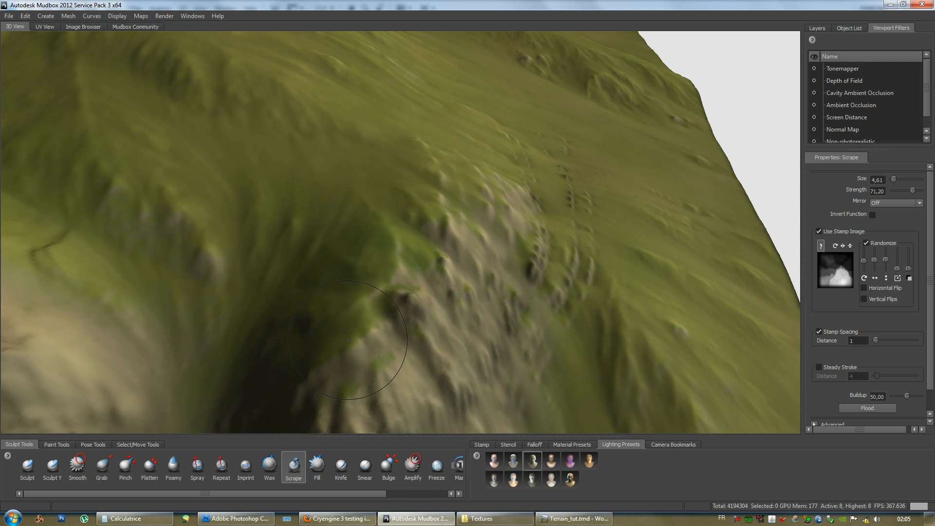
- Switch back to the Sculpt brush at size 5.42 and carve rock detail into the pointed peak's lower face
right_click_drag(310, 303, 253, 312, "alt")
mouse_move(253, 312)
left_mouse_down("alt")
mouse_move(222, 275)
mouse_move(292, 275)
left_mouse_up("alt")
right_click_drag(292, 275, 343, 275, "alt")
left_click(27, 466)
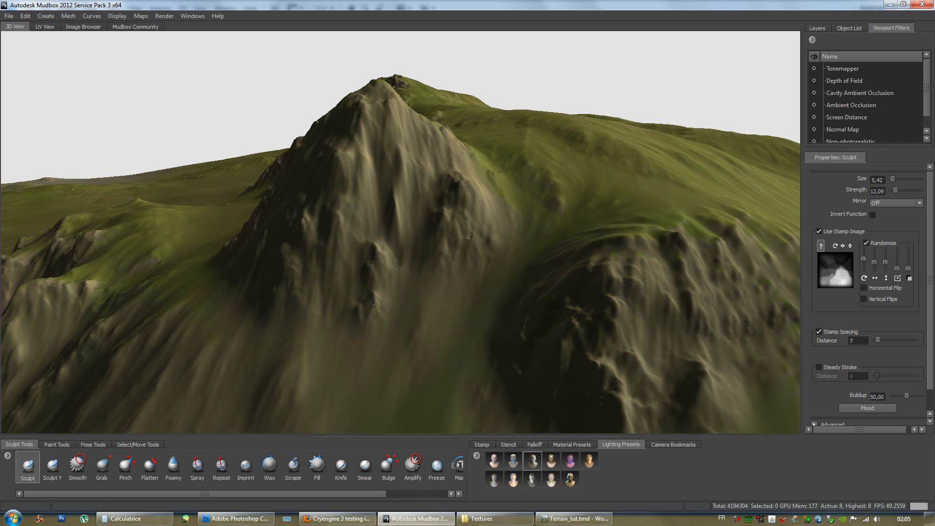
- Set the brush size to 6.60 and sculpt crags into the steep ribbed slope beneath the small grassy ledge
mouse_move(385, 286)
left_mouse_down("alt")
mouse_move(432, 229)
mouse_move(424, 167)
mouse_move(423, 179)
mouse_move(393, 138)
mouse_move(482, 142)
mouse_move(340, 125)
mouse_move(449, 130)
mouse_move(447, 166)
mouse_move(482, 138)
mouse_move(418, 213)
mouse_move(195, 224)
left_mouse_up("alt")
left_click_drag(295, 210, 363, 219, "alt")
mouse_move(363, 219)
right_mouse_down("alt")
mouse_move(479, 241)
mouse_move(438, 240)
right_mouse_up("alt")
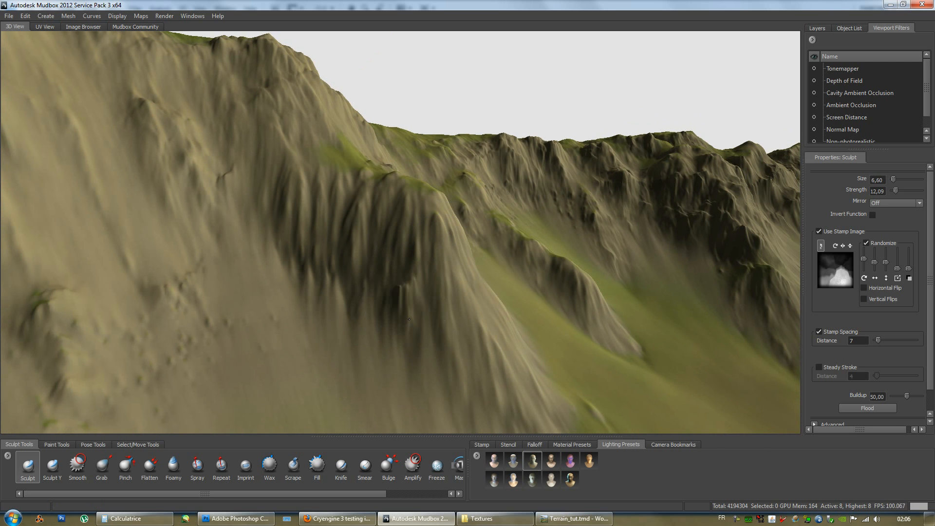
- Set the brush size to 8.10 and sculpt crags into the lower part of the ribbed spur beneath the grassy ledge
mouse_move(413, 317)
left_mouse_down("alt")
mouse_move(397, 281)
mouse_move(405, 248)
left_mouse_up("alt")
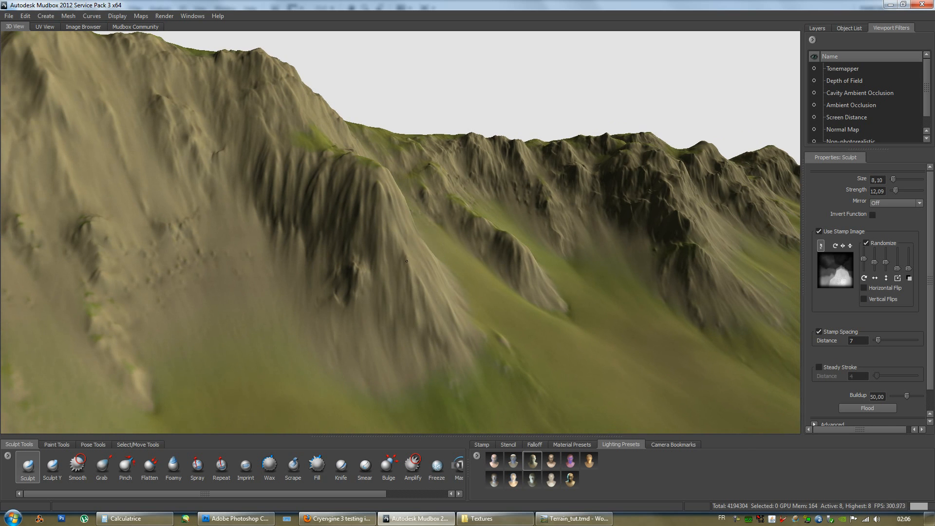
mouse_move(417, 304)
left_mouse_down("alt")
mouse_move(370, 302)
mouse_move(453, 246)
left_mouse_up("alt")
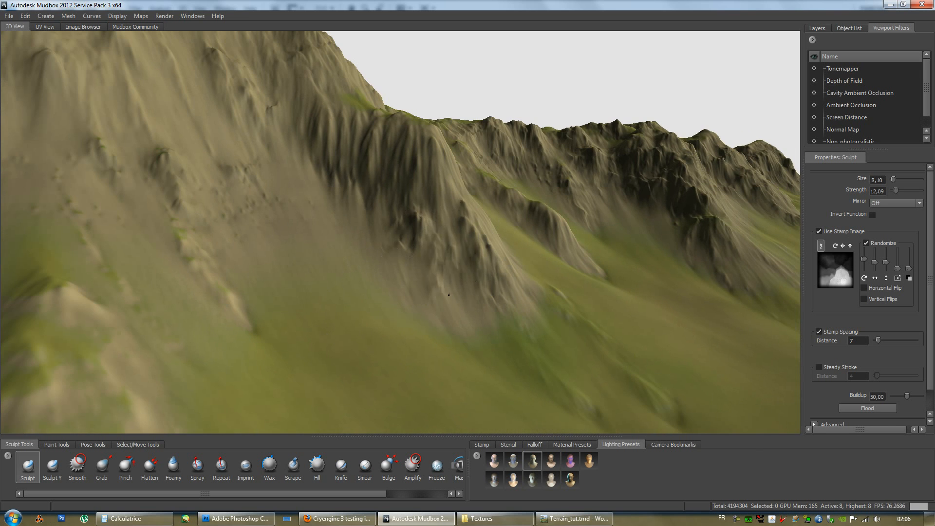
scroll(477, 316, "down", 5)
scroll(477, 316, "up", 5)
- Sculpt rocky ridges around the ribbed spur's shaded side and down to its grassy foot
mouse_move(592, 263)
left_mouse_down("alt")
mouse_move(479, 262)
mouse_move(482, 148)
left_mouse_up("alt")
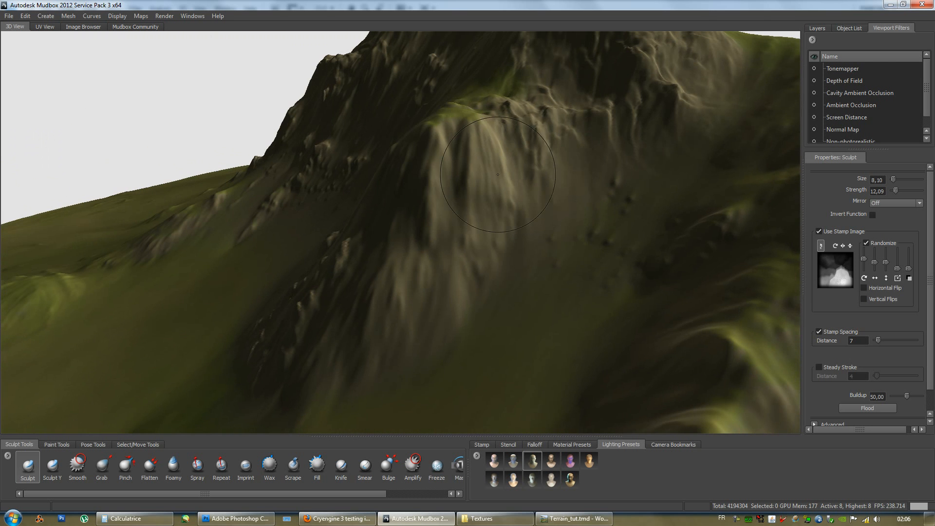
left_click_drag(494, 209, 507, 232, "alt")
left_click_drag(481, 283, 522, 300, "alt")
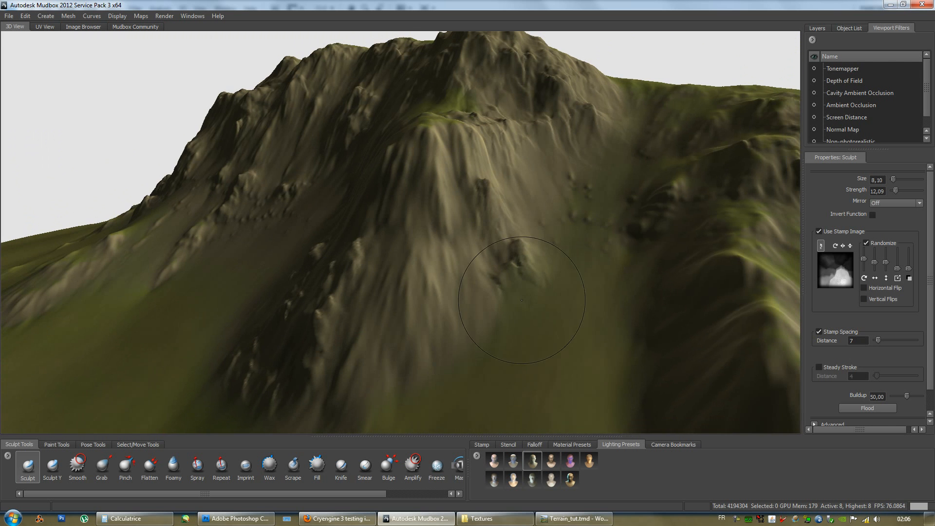
left_click_drag(439, 285, 461, 299, "alt")
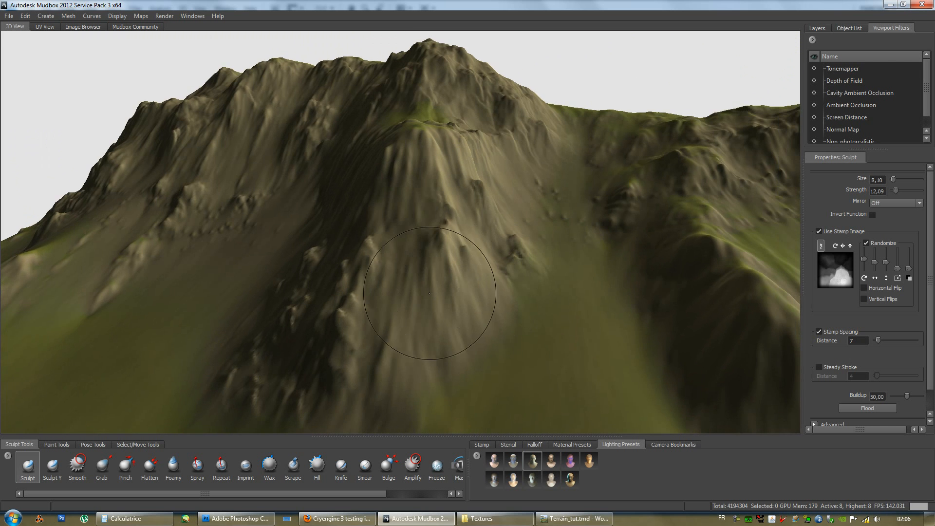
mouse_move(416, 230)
left_mouse_down("alt")
mouse_move(420, 288)
mouse_move(419, 270)
mouse_move(370, 254)
mouse_move(447, 279)
left_mouse_up("alt")
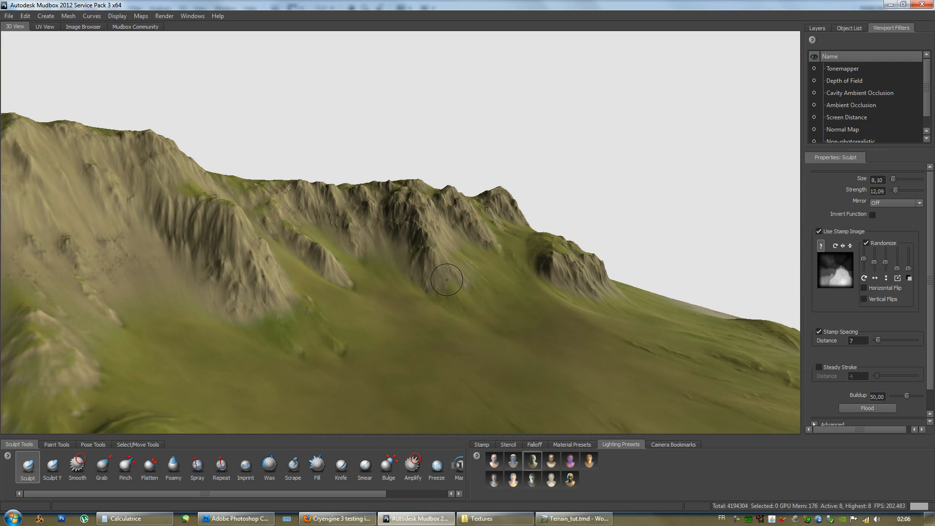
- Set the brush size to 11.21 and sculpt a rugged rock ledge across the middle of the broad cliff beside the ribbed spur
mouse_move(512, 232)
left_mouse_down("alt")
mouse_move(363, 249)
mouse_move(492, 220)
left_mouse_up("alt")
left_click_drag(438, 234, 530, 246, "alt")
scroll(433, 207, "up", 5)
middle_click_drag(521, 228, 434, 249, "alt")
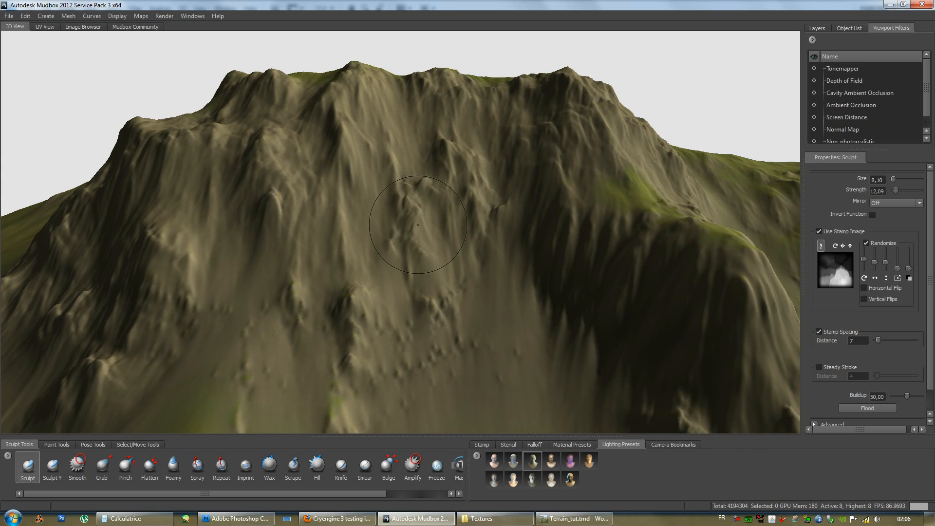
left_click_drag(397, 109, 402, 47)
left_click_drag(402, 80, 413, 100)
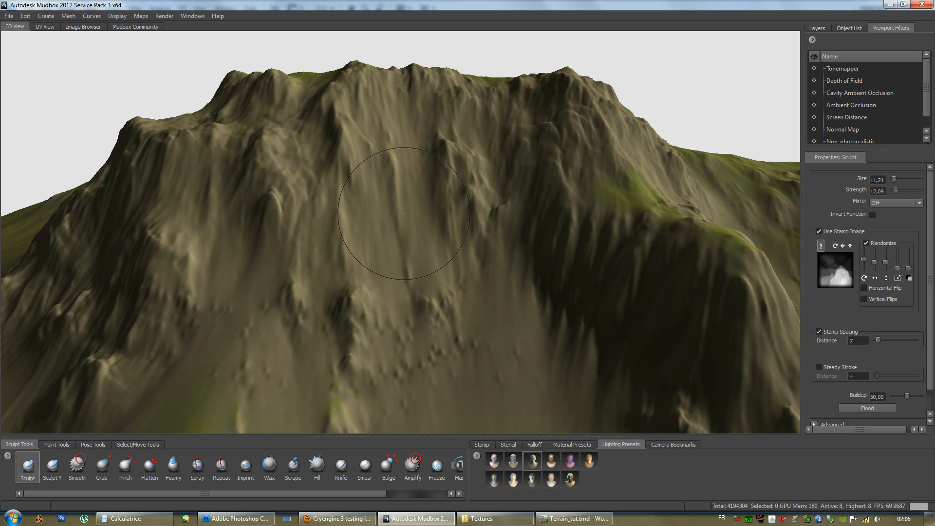
right_click_drag(404, 196, 415, 212, "alt")
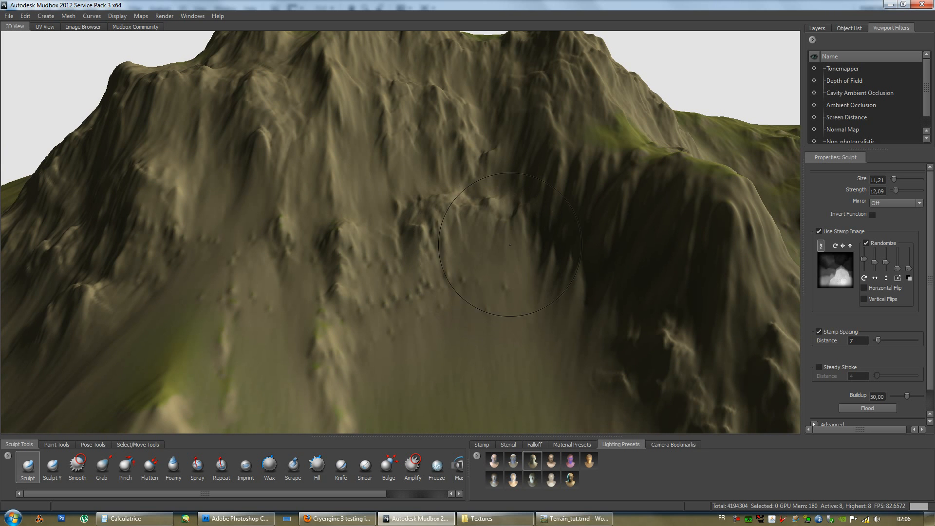
right_click_drag(337, 222, 415, 213, "alt")
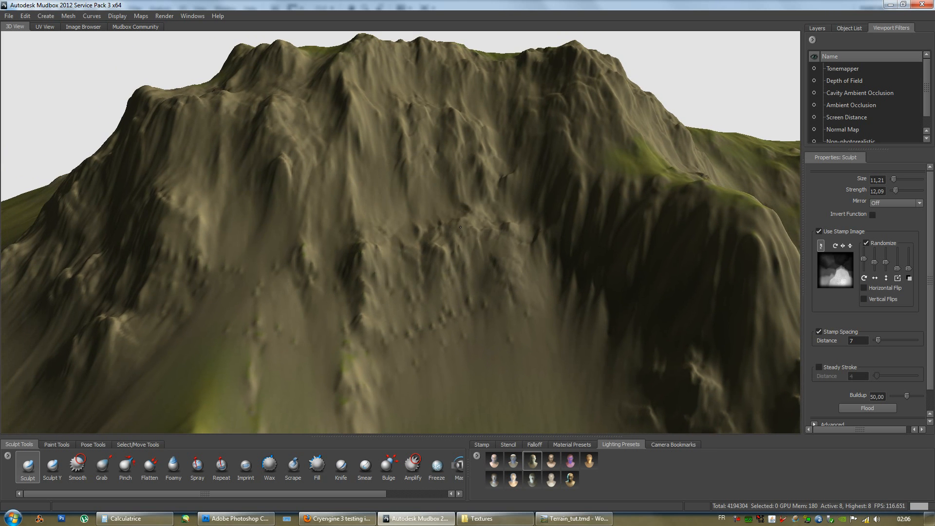
right_click_drag(368, 237, 395, 322, "alt")
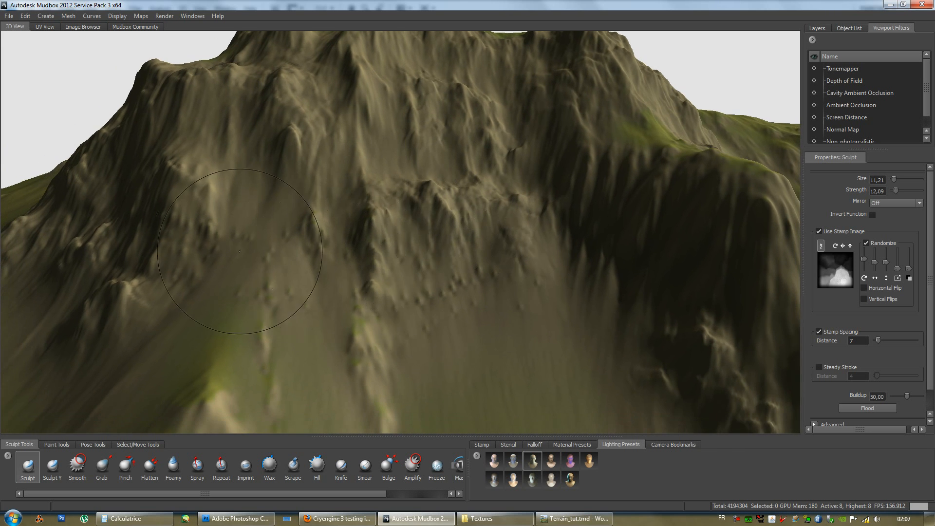
- Sculpt ledges and crags across the rest of the broad cliff, around to its outer end above the grassy slope
left_click_drag(315, 227, 246, 231)
mouse_move(246, 231)
left_mouse_down("alt")
mouse_move(295, 239)
mouse_move(216, 236)
left_mouse_up("alt")
mouse_move(216, 235)
left_mouse_down("alt")
mouse_move(228, 237)
mouse_move(193, 223)
mouse_move(159, 244)
left_mouse_up("alt")
right_click_drag(159, 244, 263, 216, "alt")
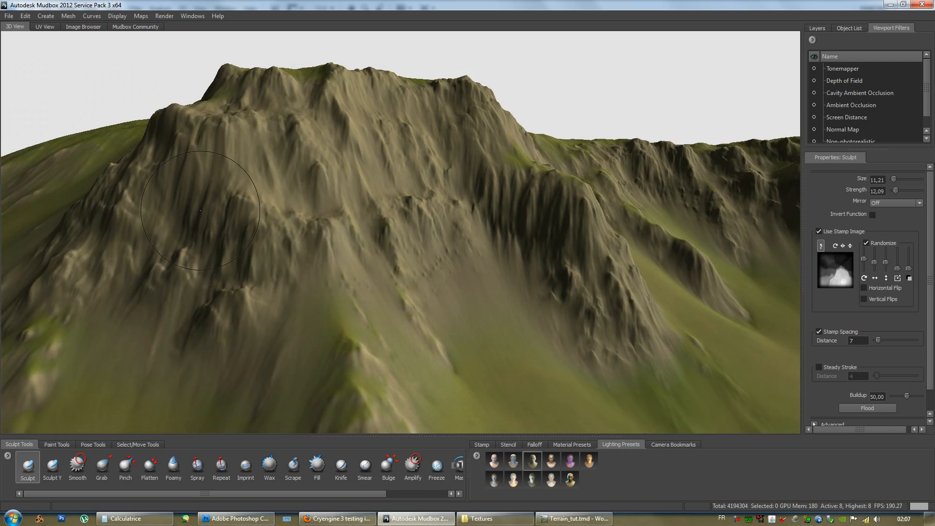
left_click_drag(263, 217, 330, 206, "alt")
right_click_drag(330, 206, 341, 178, "alt")
left_click_drag(341, 178, 360, 188, "alt")
right_click_drag(361, 187, 453, 209, "alt")
left_click_drag(453, 209, 508, 251, "alt")
right_click_drag(508, 251, 419, 227, "alt")
left_click_drag(418, 226, 535, 254, "alt")
right_click_drag(535, 254, 574, 259, "alt")
right_click_drag(248, 239, 286, 247, "alt")
left_click_drag(285, 247, 319, 233, "alt")
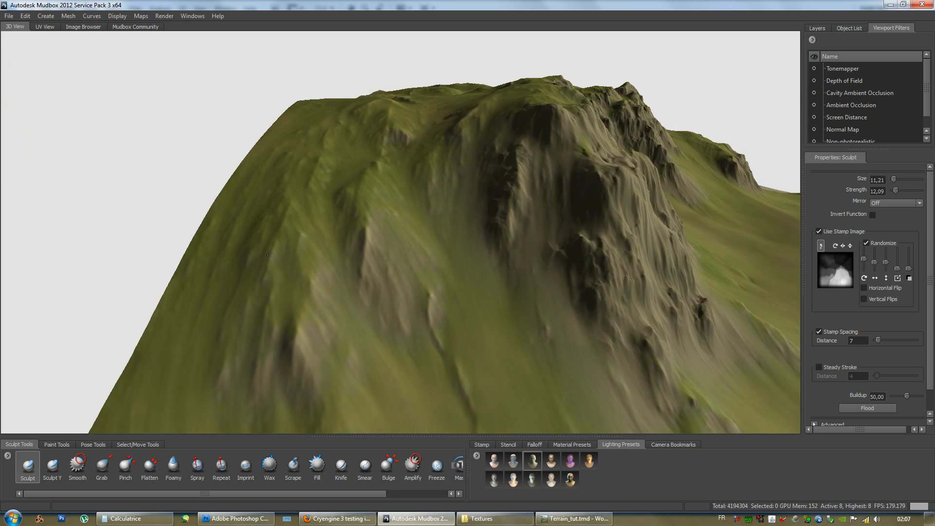
- Sculpt rock detail into the small outcrops on the steep grassy slope beside the broad cliff
right_click_drag(319, 233, 378, 237, "alt")
mouse_move(391, 229)
left_mouse_down("alt")
mouse_move(335, 222)
mouse_move(366, 217)
left_mouse_up("alt")
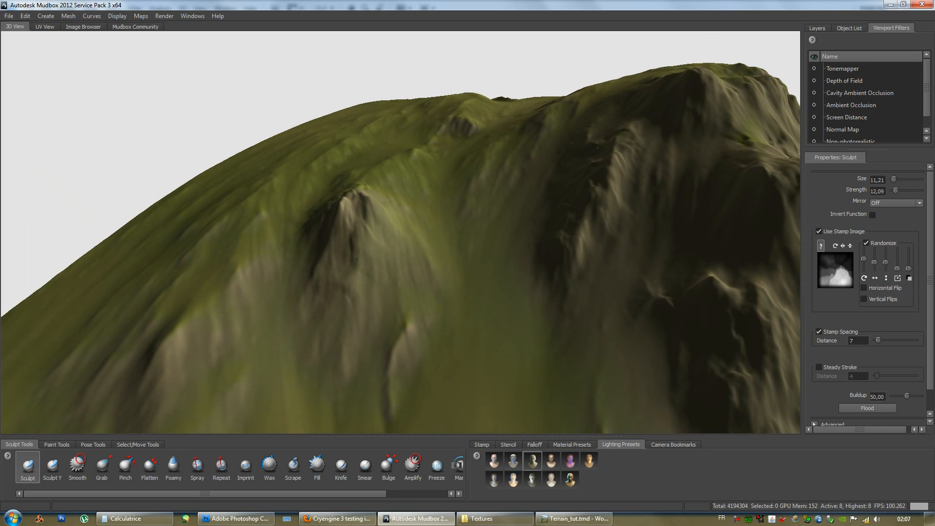
right_click_drag(351, 338, 322, 312, "alt")
middle_click_drag(321, 311, 423, 248, "alt")
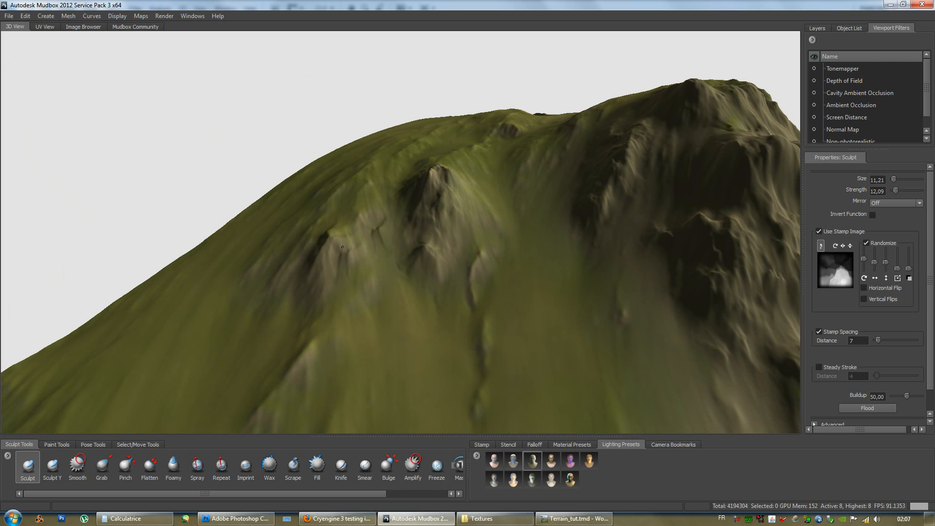
left_click_drag(308, 299, 366, 302, "alt")
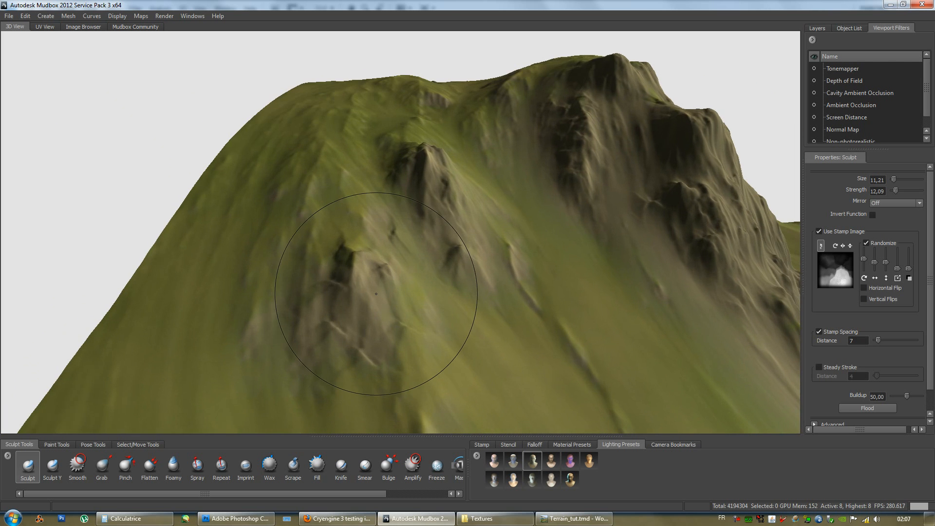
mouse_move(359, 276)
left_mouse_down("alt")
mouse_move(292, 287)
mouse_move(319, 288)
left_mouse_up("alt")
mouse_move(263, 318)
left_mouse_down()
mouse_move(286, 307)
mouse_move(307, 327)
left_mouse_up()
- Set the brush size to 8.22 and sculpt the grass-topped rocky knoll at the foot of the broad cliff
mouse_move(414, 273)
left_mouse_down("alt")
mouse_move(441, 271)
mouse_move(484, 244)
mouse_move(424, 219)
mouse_move(407, 231)
mouse_move(359, 223)
mouse_move(471, 271)
left_mouse_up("alt")
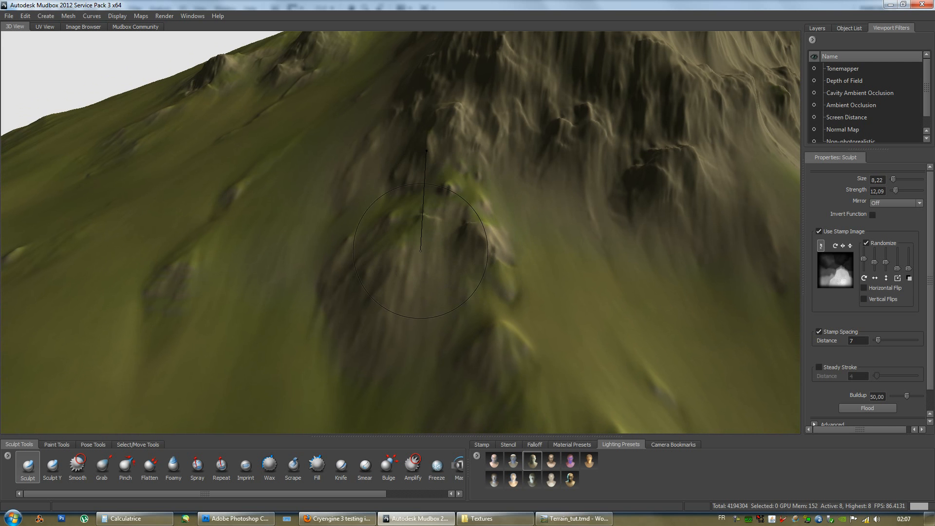
left_click_drag(399, 268, 447, 284, "alt")
right_click_drag(459, 319, 451, 280, "alt")
left_click_drag(450, 280, 439, 257, "alt")
mouse_move(439, 257)
right_mouse_down("alt")
mouse_move(533, 282)
mouse_move(566, 269)
right_mouse_up("alt")
- Set the brush size to 10.43 and sculpt more crags into the broad cliff's ledge and the neighbouring ribbed spur
left_click_drag(616, 244, 439, 261, "alt")
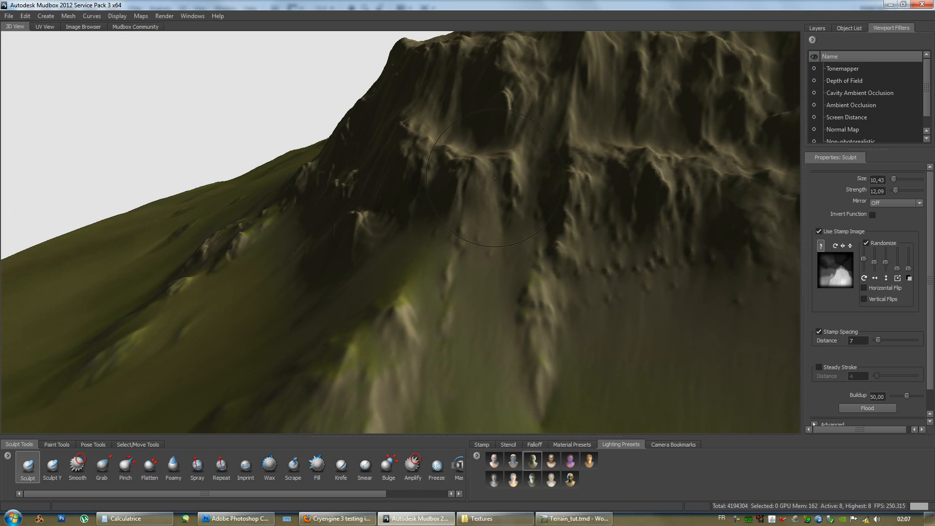
mouse_move(490, 180)
left_mouse_down("alt")
mouse_move(631, 241)
mouse_move(545, 252)
left_mouse_up("alt")
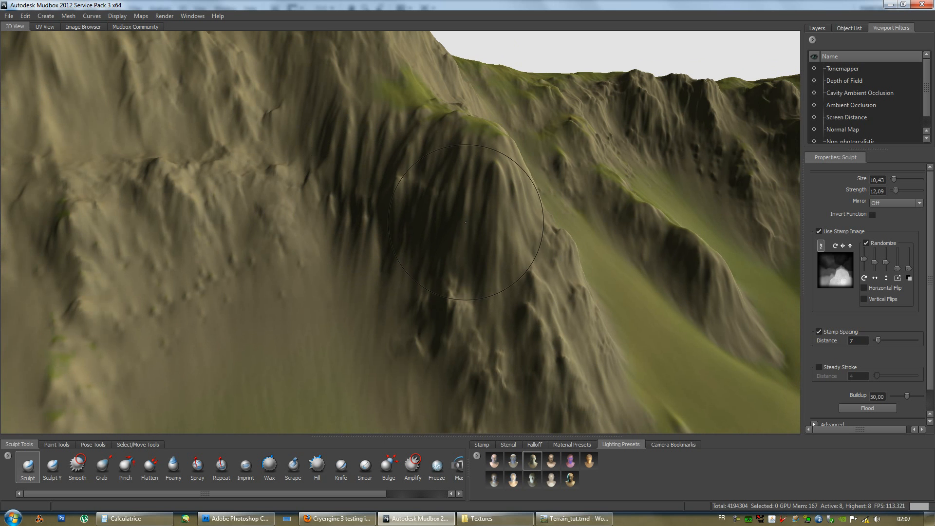
left_click_drag(447, 224, 430, 214, "alt")
left_click_drag(289, 240, 289, 220, "alt")
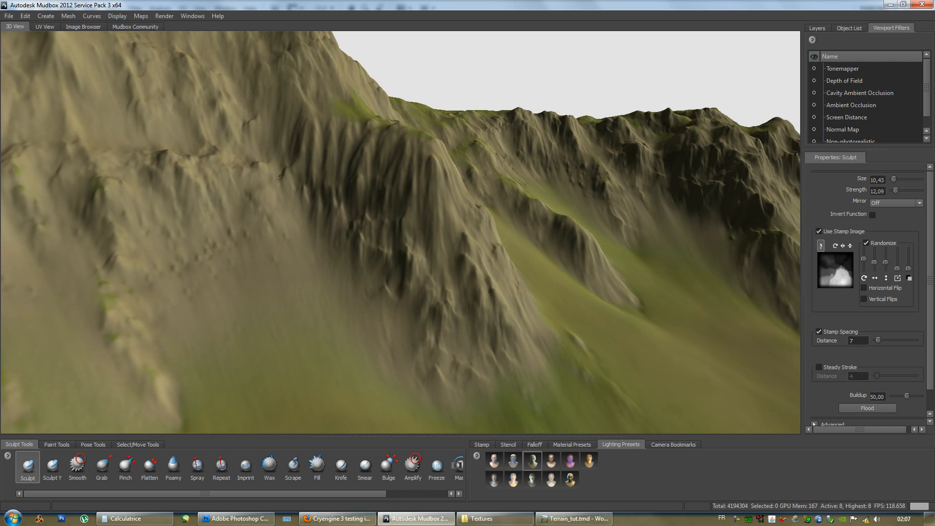
mouse_move(391, 248)
left_mouse_down("alt")
mouse_move(396, 302)
mouse_move(346, 286)
mouse_move(428, 268)
mouse_move(574, 273)
mouse_move(398, 276)
mouse_move(345, 219)
left_mouse_up("alt")
- Sculpt crags into the cliff edge below the grassy saddle at the foot of the tall pointed peak
mouse_move(413, 209)
left_mouse_down("alt")
mouse_move(373, 174)
mouse_move(385, 186)
mouse_move(526, 178)
mouse_move(661, 154)
mouse_move(465, 158)
left_mouse_up("alt")
right_click_drag(465, 159, 409, 194, "alt")
left_click_drag(410, 194, 327, 199, "alt")
middle_click_drag(467, 263, 394, 215, "alt")
right_click_drag(395, 214, 373, 238, "alt")
middle_click_drag(373, 238, 385, 195, "alt")
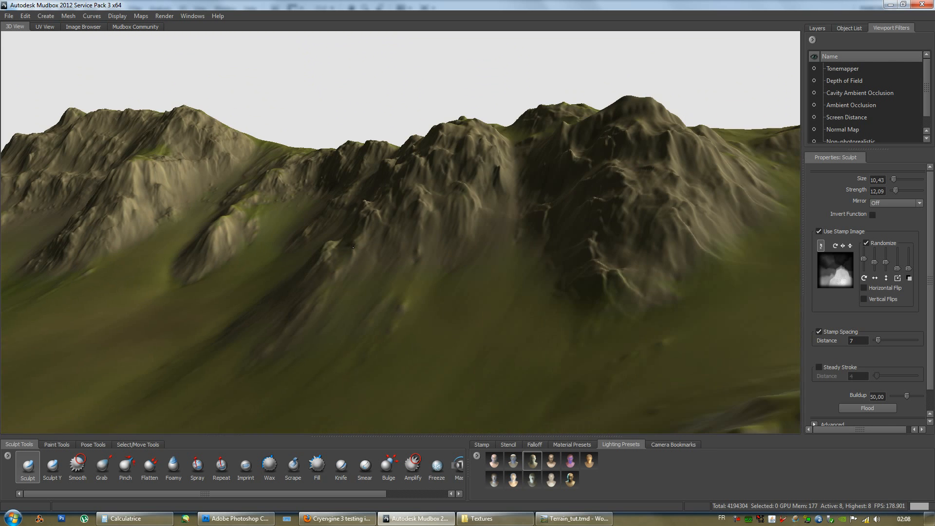
left_click_drag(385, 195, 414, 209, "alt")
right_click_drag(414, 209, 392, 229, "alt")
mouse_move(393, 229)
left_mouse_down("alt")
mouse_move(356, 273)
mouse_move(405, 234)
mouse_move(389, 243)
mouse_move(463, 286)
mouse_move(431, 271)
mouse_move(444, 275)
left_mouse_up("alt")
right_click_drag(444, 274, 472, 297, "alt")
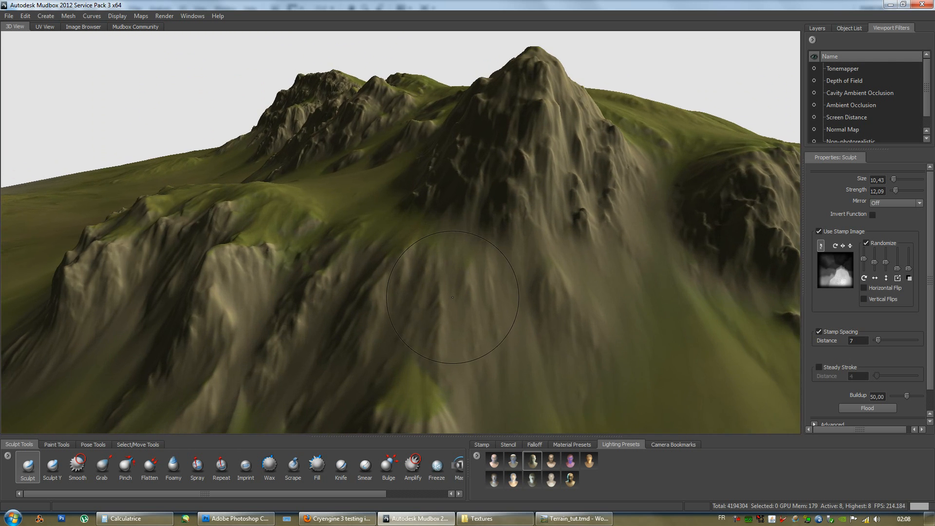
middle_click_drag(472, 297, 454, 270, "alt")
right_click_drag(454, 271, 444, 302, "alt")
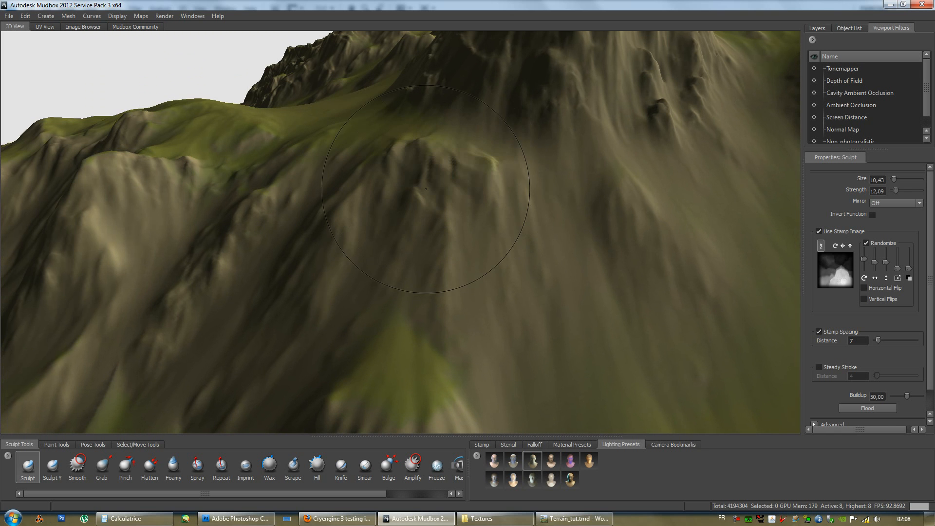
- Sculpt rock down the pointed peak's lower slope and around the small grassy mound beneath it
right_click_drag(584, 178, 366, 192, "alt")
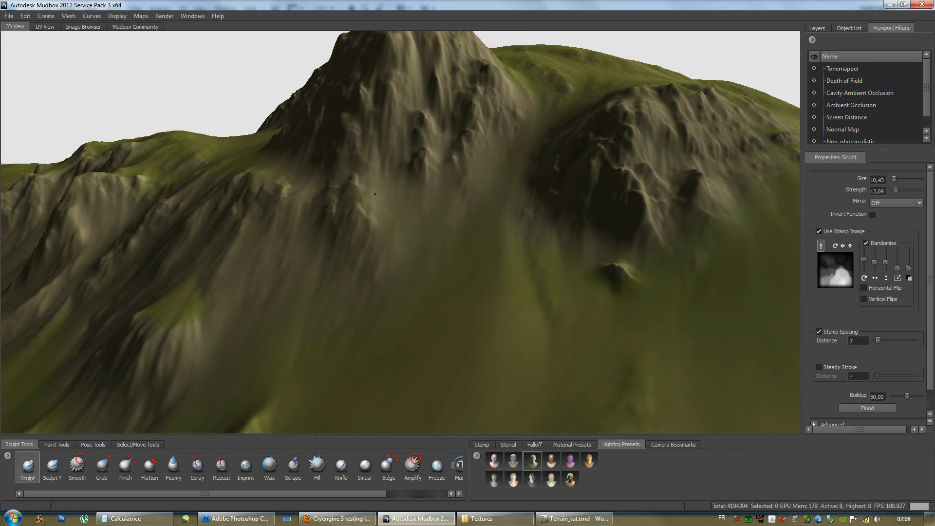
left_click_drag(414, 205, 395, 208, "alt")
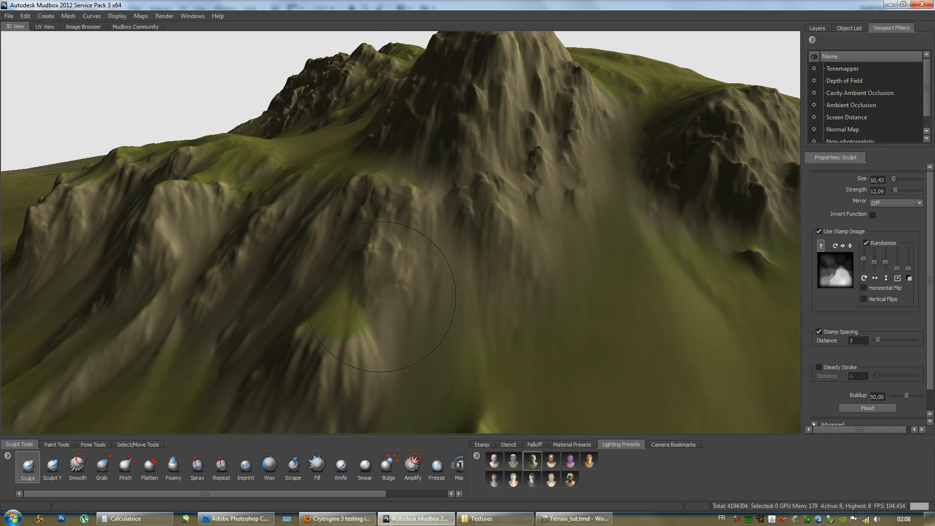
left_click_drag(380, 295, 492, 295, "alt")
mouse_move(492, 294)
middle_mouse_down("alt")
mouse_move(514, 288)
mouse_move(504, 285)
middle_mouse_up("alt")
right_click_drag(504, 284, 456, 288, "alt")
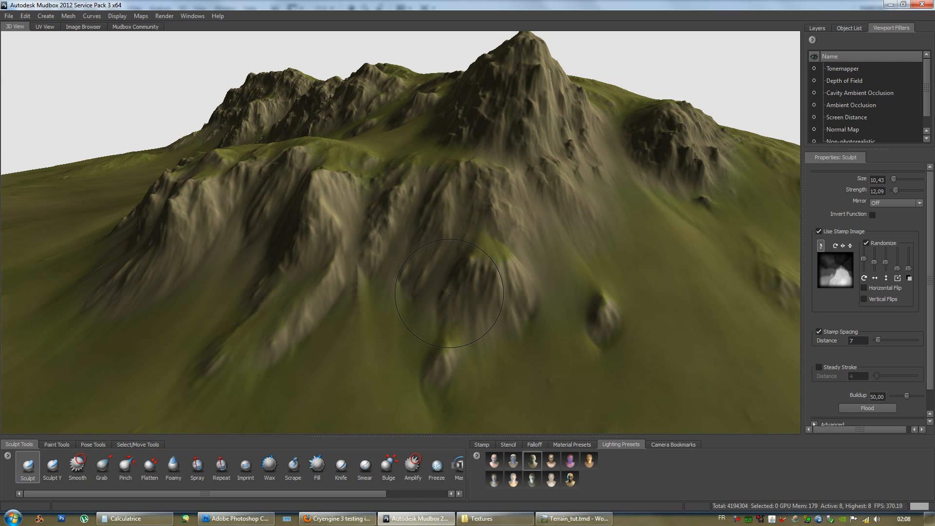
- Sculpt crags into the ribbed cliffs and gully below the grassy plateau
left_click_drag(384, 263, 413, 259, "alt")
right_click_drag(414, 259, 427, 202, "alt")
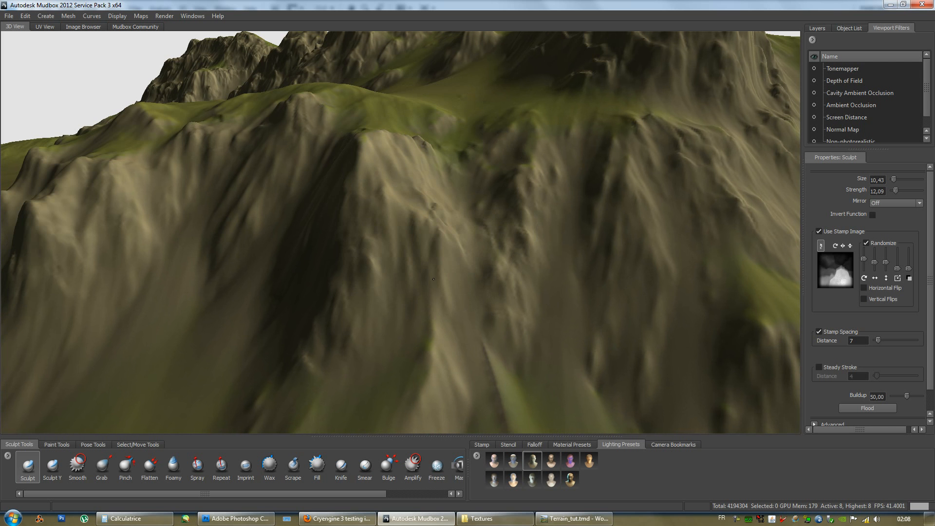
right_click_drag(465, 312, 450, 356, "alt")
left_click_drag(451, 355, 528, 340, "alt")
right_click_drag(529, 341, 554, 273, "alt")
- Examine the overall terrain from both sides of the main ridge, including the grassy slopes and plains
left_click_drag(554, 273, 426, 204, "alt")
middle_click_drag(426, 203, 450, 278, "alt")
left_click_drag(450, 278, 413, 273, "alt")
right_click_drag(414, 273, 428, 268, "alt")
mouse_move(429, 268)
left_mouse_down("alt")
mouse_move(370, 249)
mouse_move(427, 247)
mouse_move(384, 224)
mouse_move(447, 222)
mouse_move(417, 229)
mouse_move(426, 209)
mouse_move(413, 227)
left_mouse_up("alt")
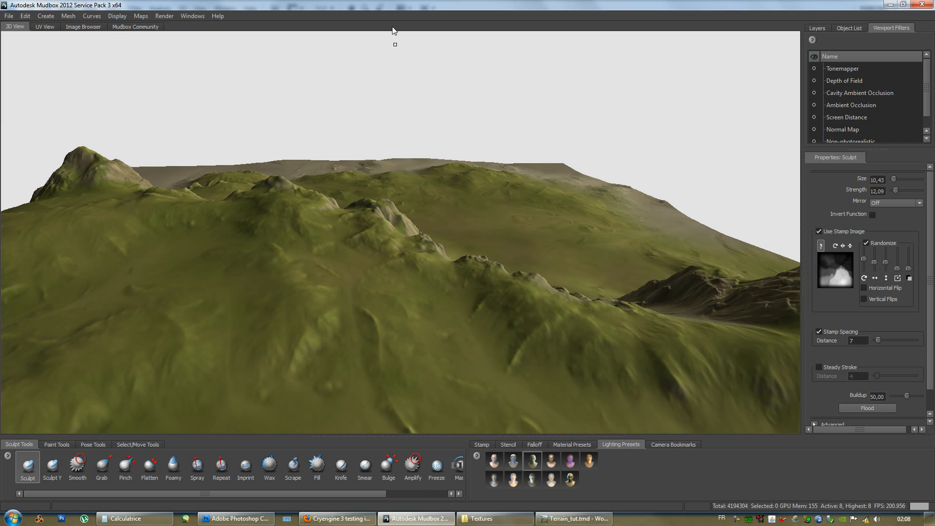
left_click_drag(440, 214, 474, 214, "alt")
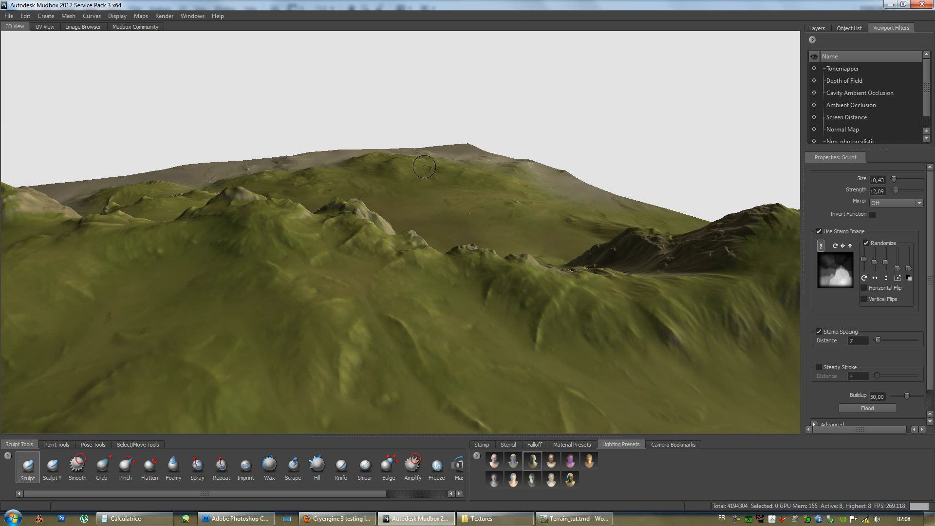
mouse_move(304, 175)
left_mouse_down("alt")
mouse_move(492, 244)
mouse_move(492, 194)
mouse_move(532, 192)
mouse_move(487, 227)
mouse_move(386, 217)
left_mouse_up("alt")
mouse_move(347, 201)
left_mouse_down("alt")
mouse_move(454, 229)
mouse_move(335, 227)
left_mouse_up("alt")
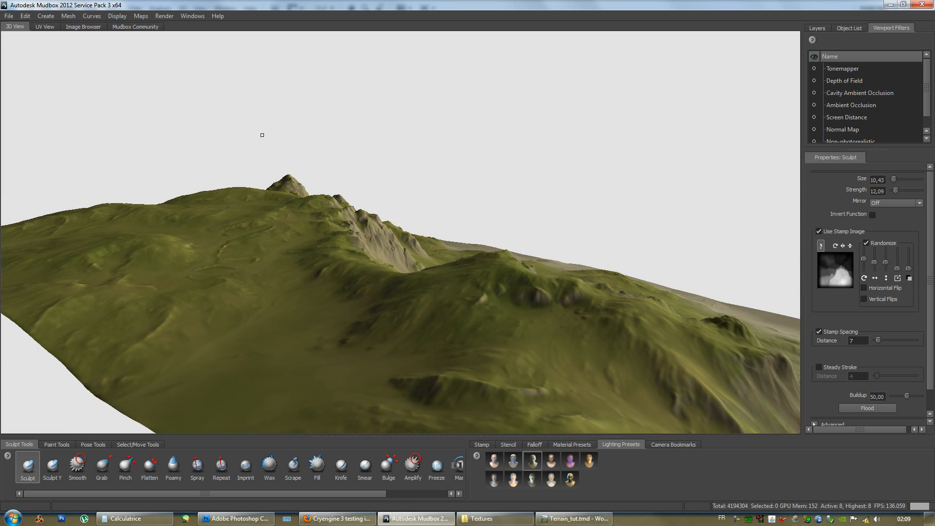
left_click_drag(427, 186, 416, 194, "alt")
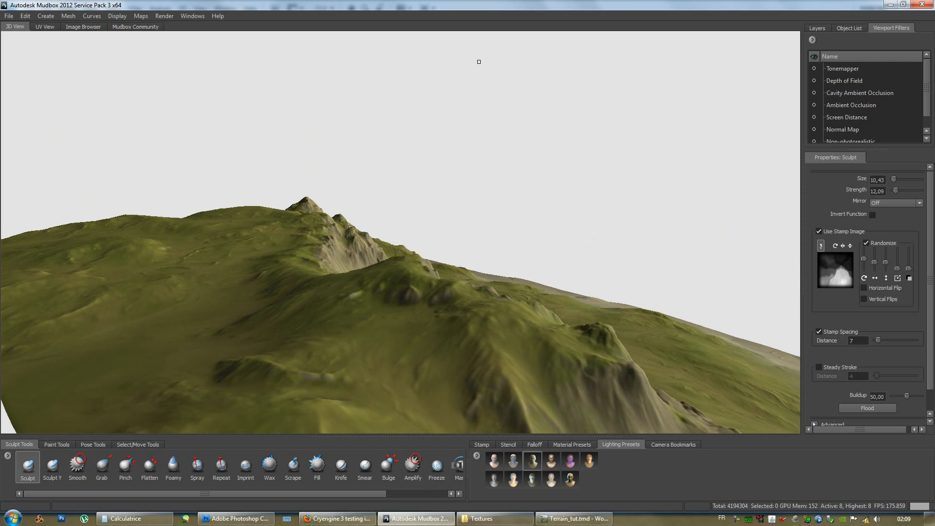
left_click_drag(474, 68, 441, 193, "alt")
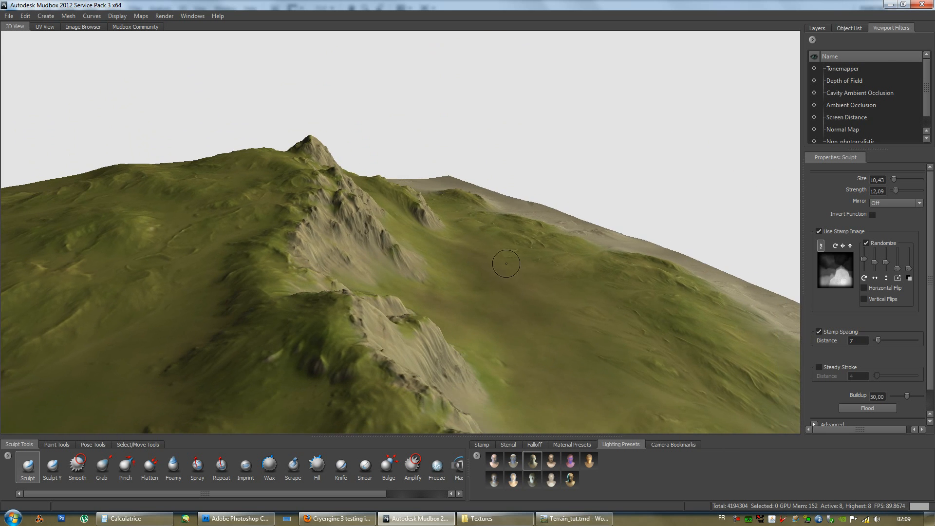
left_click_drag(477, 288, 342, 263, "alt")
right_click_drag(342, 263, 458, 317, "alt")
middle_click_drag(458, 317, 320, 244, "alt")
left_click_drag(321, 245, 502, 275, "alt")
middle_click_drag(501, 275, 405, 178, "alt")
right_click_drag(405, 178, 348, 263, "alt")
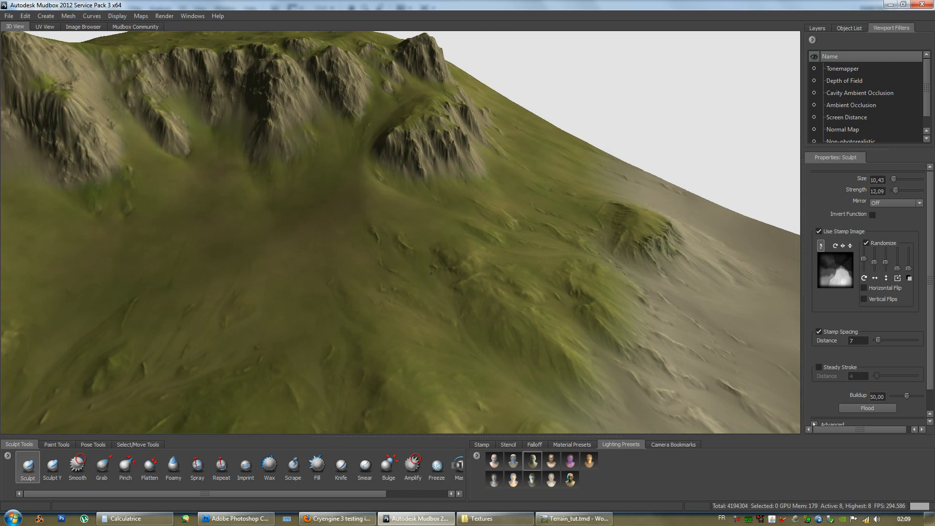
- Sculpt small crags along the edge of the rounded rocky hill, extending its rock into the adjoining grassy slope
left_click_drag(348, 263, 395, 224, "alt")
right_click_drag(395, 224, 363, 231, "alt")
mouse_move(362, 232)
left_mouse_down("alt")
mouse_move(427, 276)
mouse_move(467, 278)
mouse_move(376, 280)
mouse_move(377, 293)
left_mouse_up("alt")
right_click_drag(377, 293, 396, 291, "alt")
left_click_drag(397, 291, 317, 297, "alt")
left_click_drag(533, 262, 586, 273, "alt")
right_click_drag(586, 273, 604, 302, "alt")
left_click_drag(560, 302, 581, 314, "alt")
right_click_drag(582, 314, 585, 322, "alt")
left_click_drag(585, 321, 548, 276, "alt")
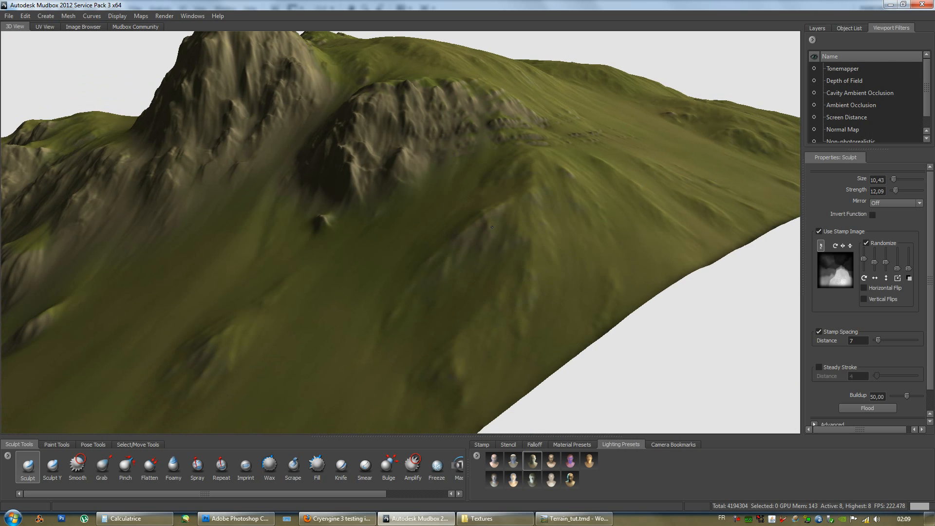
left_click_drag(500, 236, 540, 242, "alt")
right_click_drag(604, 250, 570, 259, "alt")
left_click_drag(561, 280, 513, 298, "alt")
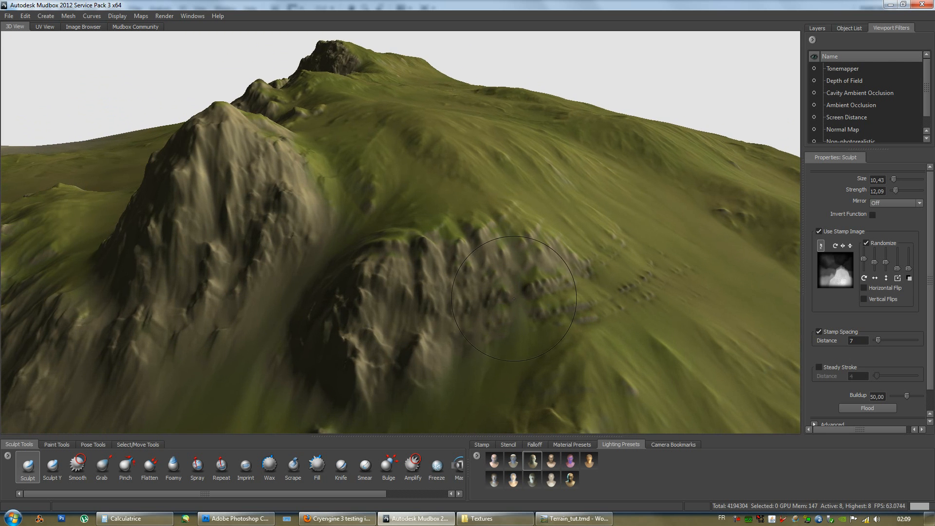
- Sculpt small crags around the rocky outcrop high on the grassy shoulder beside the dark cliff
mouse_move(536, 254)
left_mouse_down("alt")
mouse_move(498, 255)
mouse_move(509, 264)
mouse_move(492, 267)
mouse_move(599, 263)
mouse_move(595, 277)
mouse_move(560, 278)
mouse_move(556, 268)
mouse_move(577, 268)
left_mouse_up("alt")
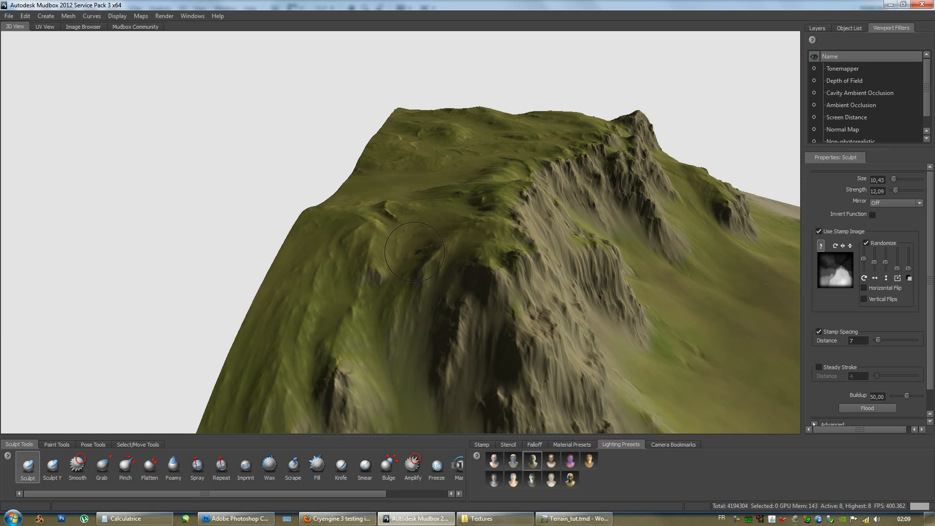
middle_click_drag(447, 250, 450, 182, "alt")
left_click_drag(450, 183, 451, 163, "alt")
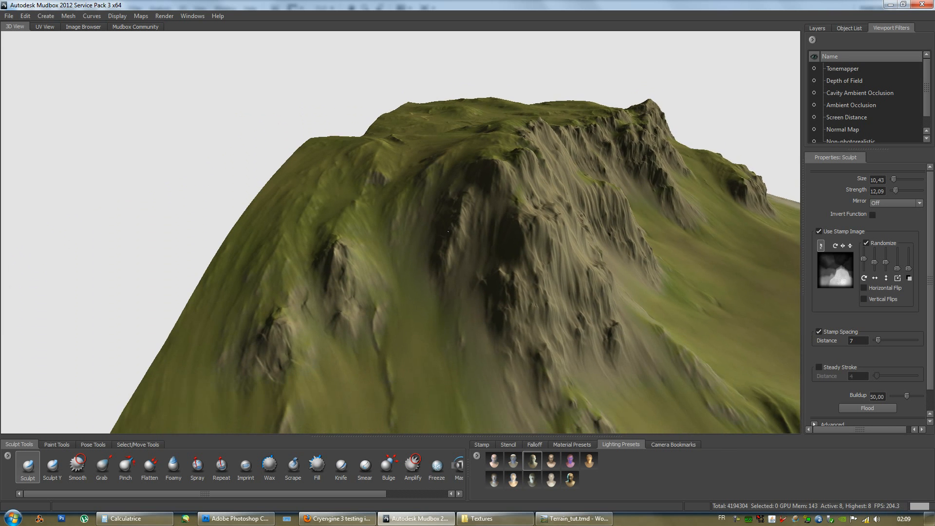
right_click_drag(451, 163, 451, 258, "alt")
left_click_drag(451, 258, 455, 278, "alt")
right_click_drag(455, 278, 453, 336, "alt")
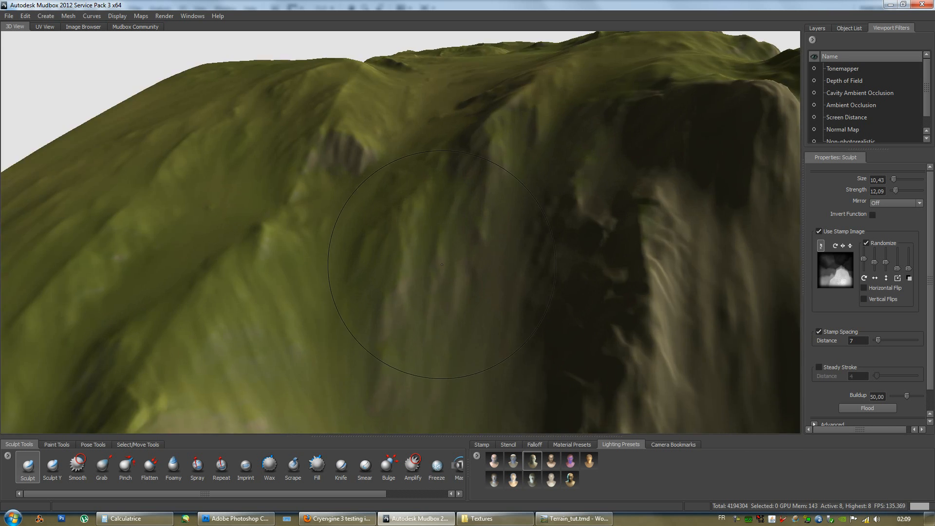
middle_click_drag(359, 131, 362, 211, "alt")
left_click_drag(388, 209, 387, 203)
left_click(370, 202)
left_click(382, 201)
- Extend the crags from the outcrop across the grass to the edge of the dark cliff
right_click_drag(430, 220, 395, 214, "alt")
left_click(467, 211)
left_click(499, 219)
left_click_drag(500, 222, 504, 187, "alt")
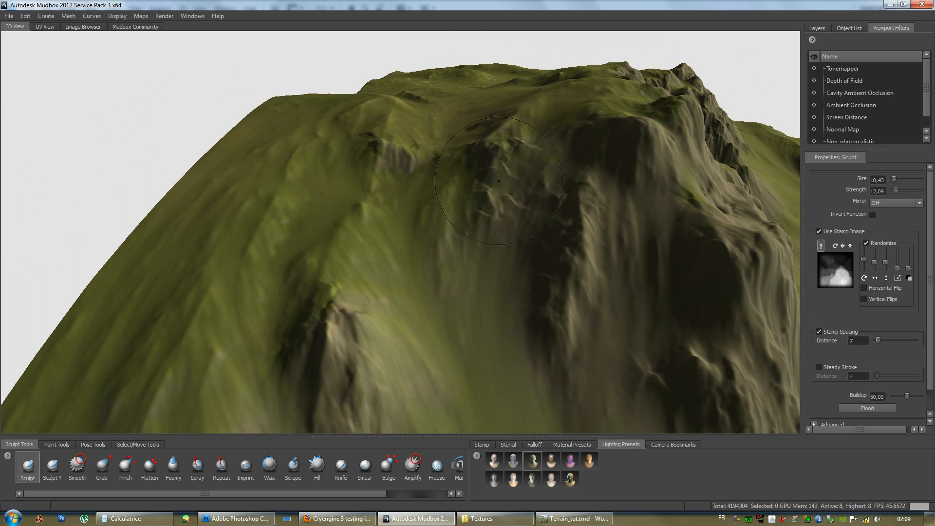
- Sculpt rock detail into the shaded cliff flank and the upper face of the adjoining pale cliff
left_click_drag(502, 269, 631, 193, "alt")
left_click_drag(624, 137, 486, 149, "alt")
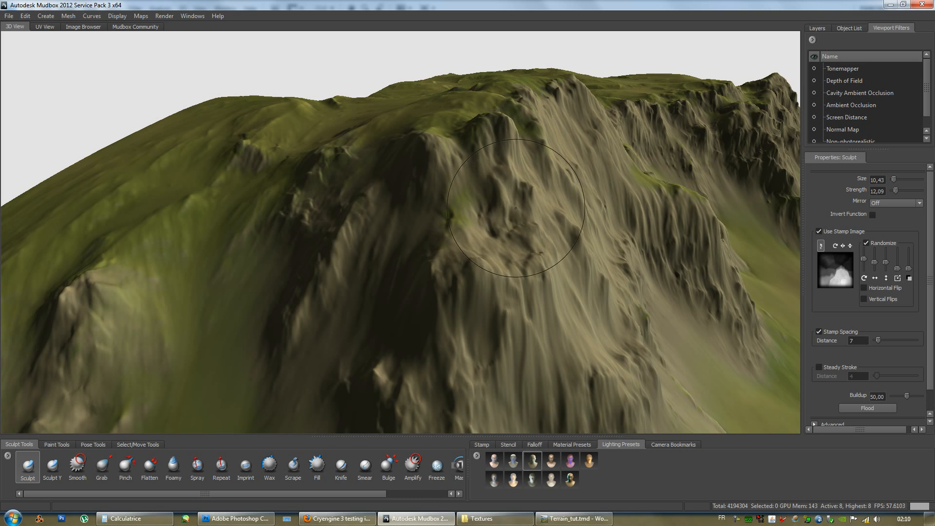
left_click_drag(515, 208, 539, 209, "alt")
left_click_drag(477, 240, 521, 196, "alt")
right_click_drag(478, 186, 504, 219, "alt")
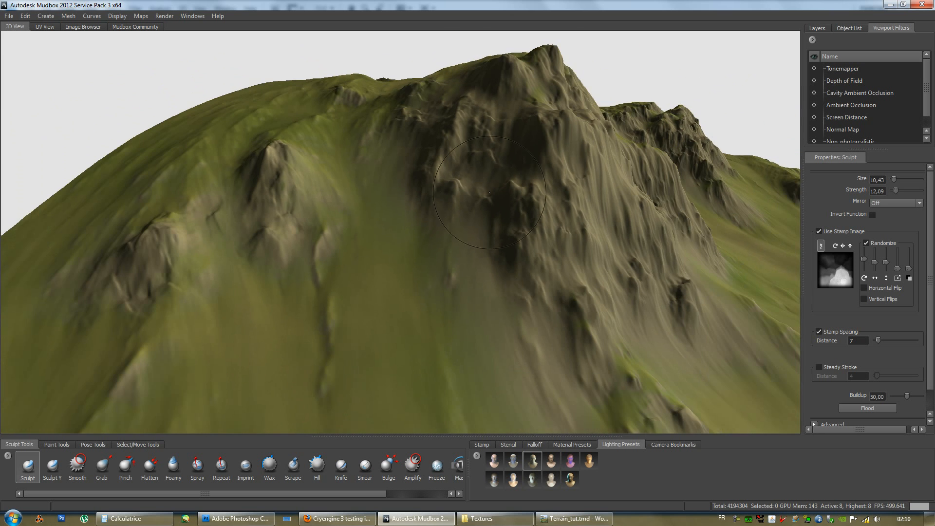
- Sculpt crags down the lower face and foot of the main cliff, above the small grassy spur
middle_click_drag(505, 219, 477, 183, "alt")
mouse_move(508, 309)
right_mouse_down("alt")
mouse_move(453, 272)
mouse_move(469, 282)
right_mouse_up("alt")
left_click_drag(469, 282, 446, 273, "alt")
mouse_move(445, 273)
right_mouse_down("alt")
mouse_move(470, 281)
mouse_move(440, 270)
mouse_move(560, 383)
right_mouse_up("alt")
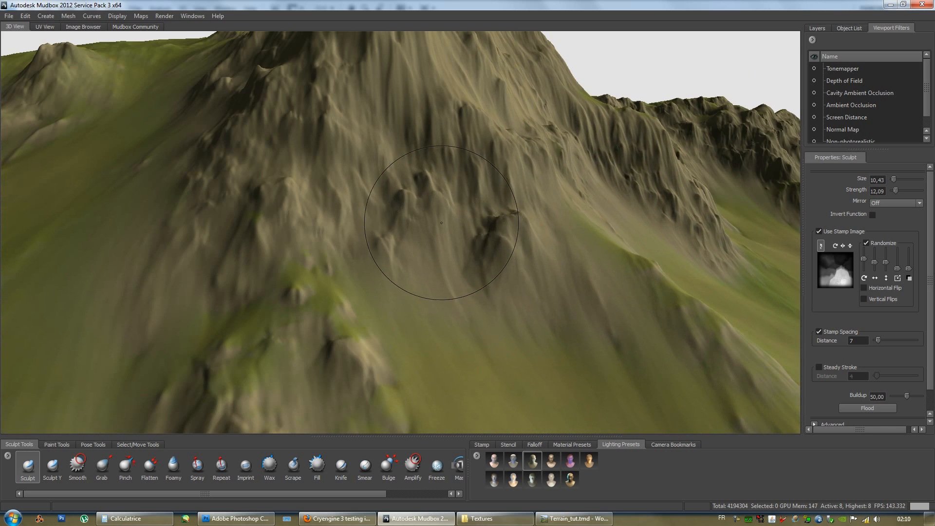
right_click_drag(449, 253, 424, 236, "alt")
left_click_drag(424, 236, 467, 244, "alt")
- Compare several lighting presets on the whole terrain and apply the warm one that gives soft side shading
middle_click_drag(492, 256, 395, 267, "alt")
right_click_drag(499, 295, 479, 279, "alt")
mouse_move(479, 279)
left_mouse_down("alt")
mouse_move(489, 291)
mouse_move(423, 242)
mouse_move(410, 259)
mouse_move(402, 249)
left_mouse_up("alt")
left_click(552, 476)
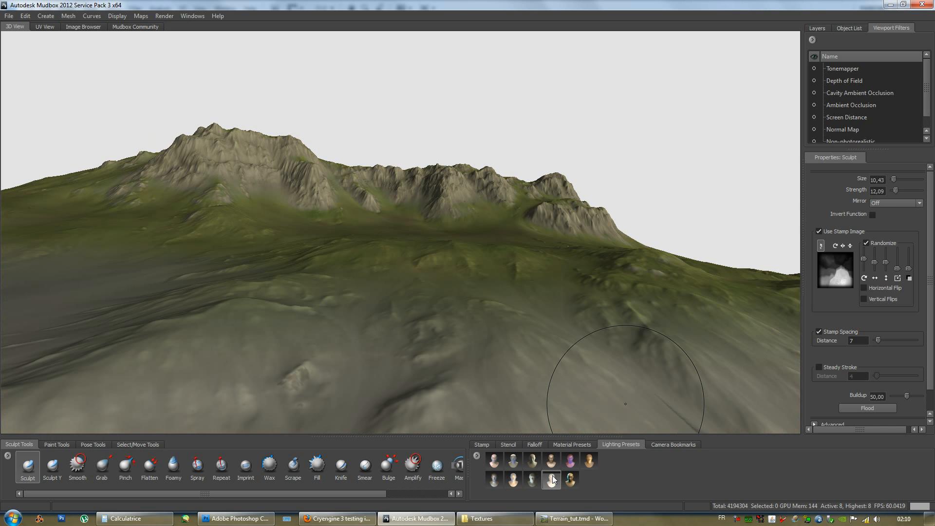
left_click(530, 473)
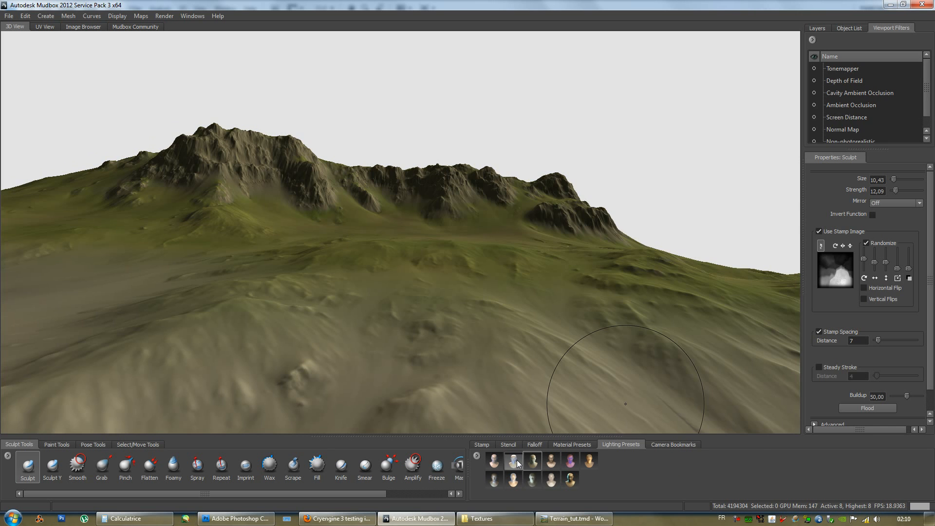
left_click(514, 461)
mouse_move(472, 322)
left_mouse_down("alt")
mouse_move(506, 329)
mouse_move(487, 414)
left_mouse_up("alt")
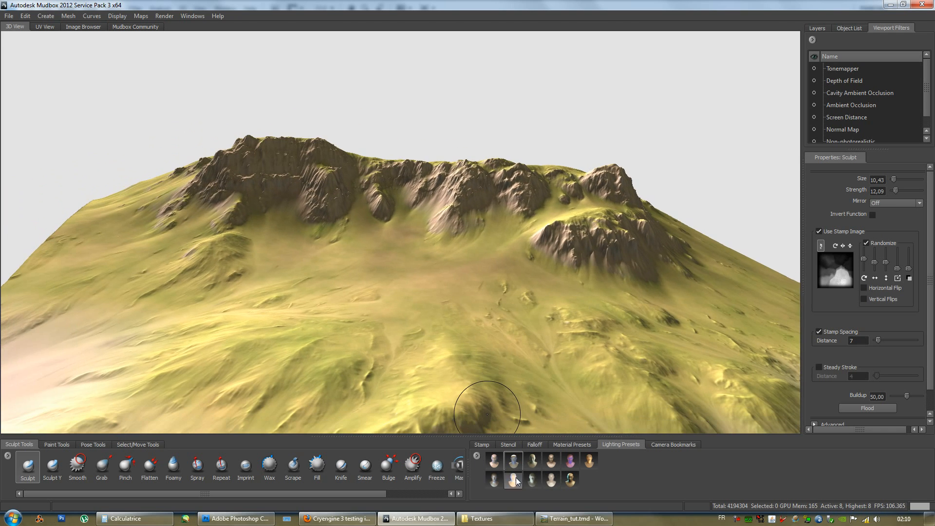
left_click(495, 460)
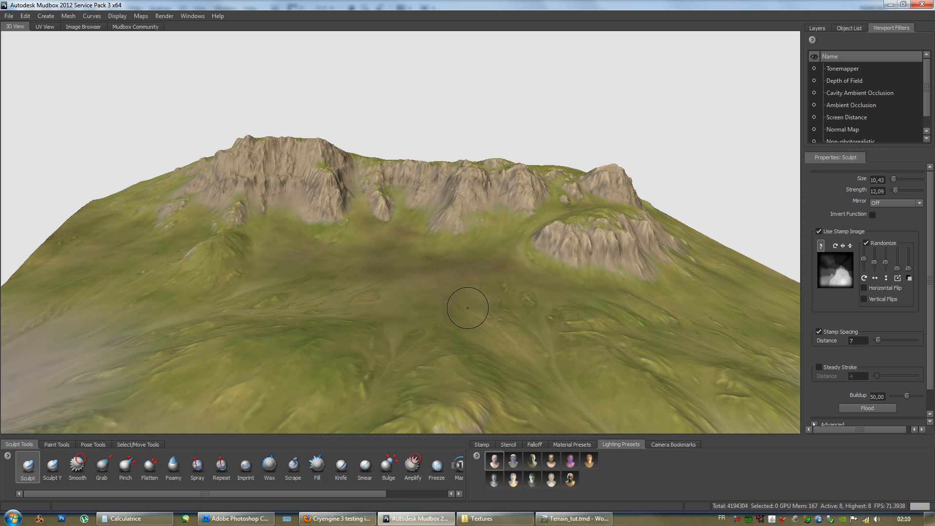
mouse_move(408, 316)
left_mouse_down("alt")
mouse_move(511, 317)
mouse_move(581, 430)
left_mouse_up("alt")
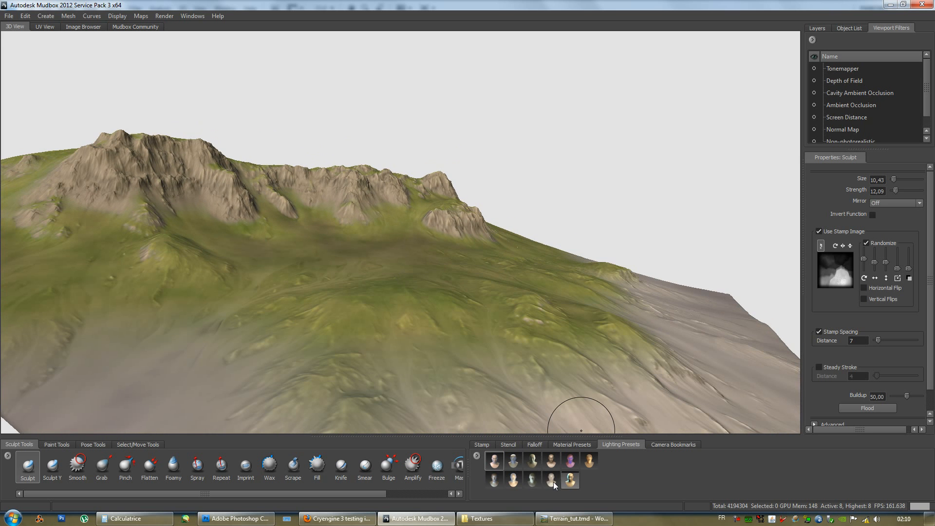
left_click(520, 479)
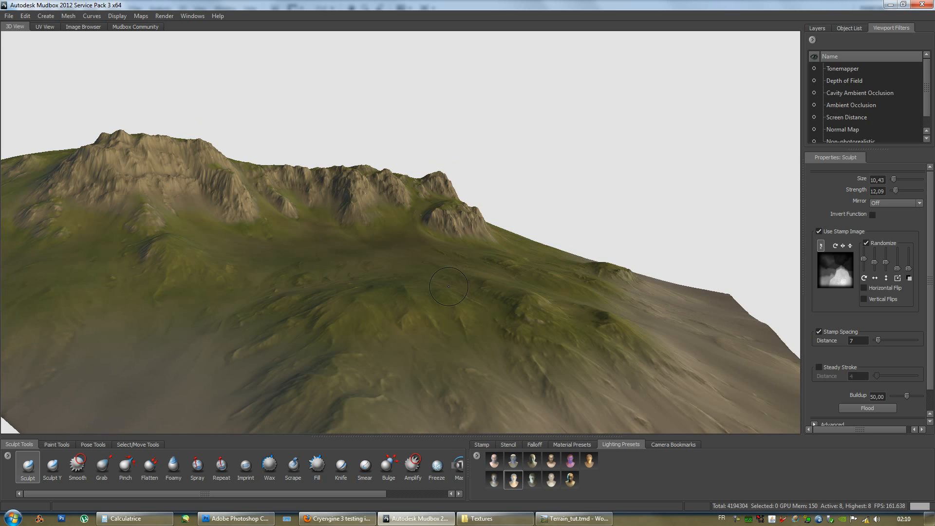
left_click_drag(447, 291, 401, 293, "alt")
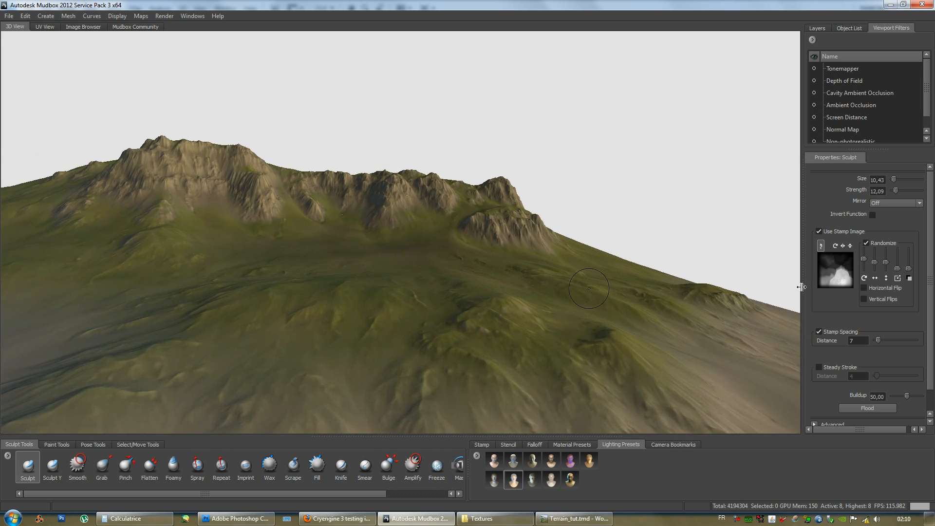
- Enable the Cavity Ambient Occlusion and Ambient Occlusion viewport filters to preview the terrain
left_click(813, 93)
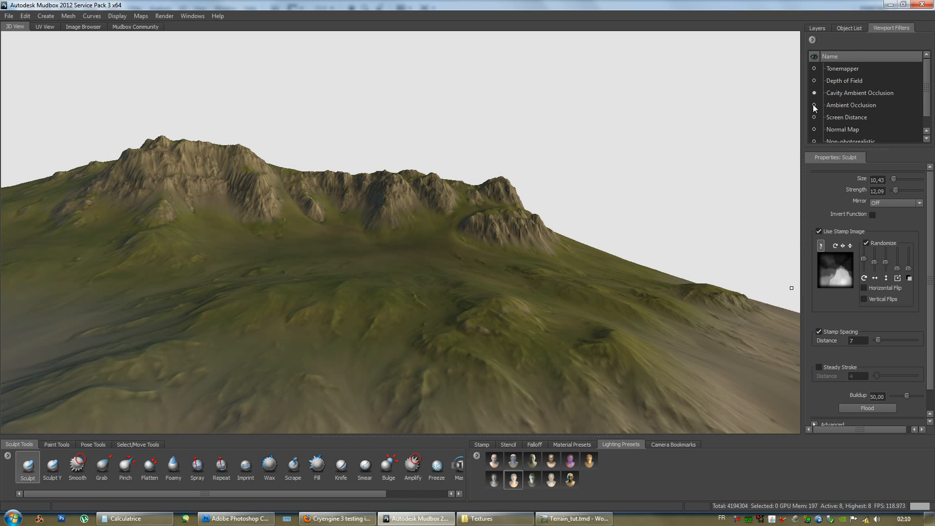
left_click(814, 105)
left_click_drag(495, 193, 359, 186, "alt")
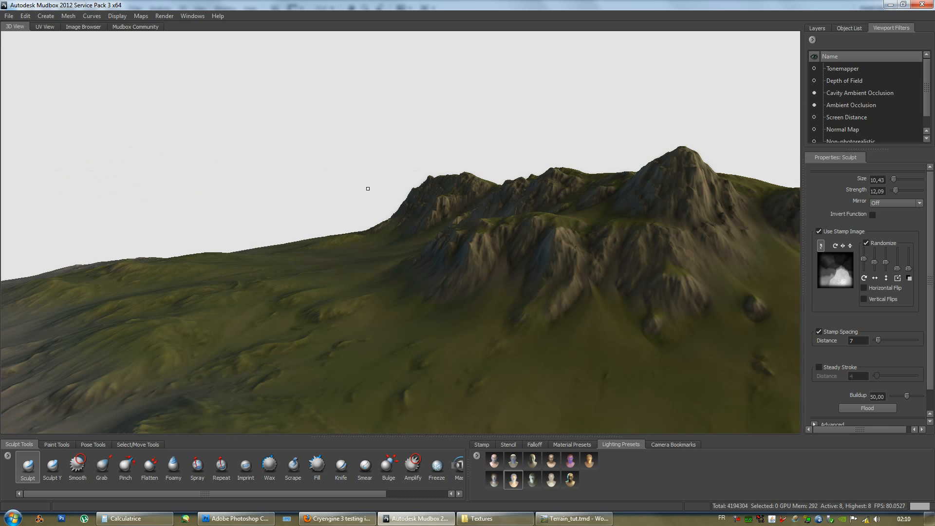
left_click_drag(583, 228, 503, 209, "alt")
scroll(504, 208, "down", 3)
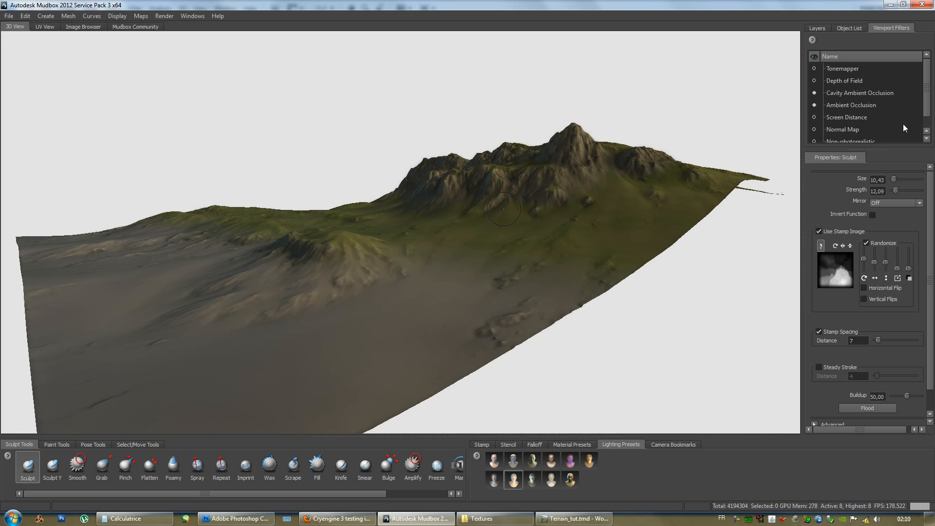
- Enable the Tonemapper viewport filter and set its Luminance Max to 0.57
left_click(813, 68)
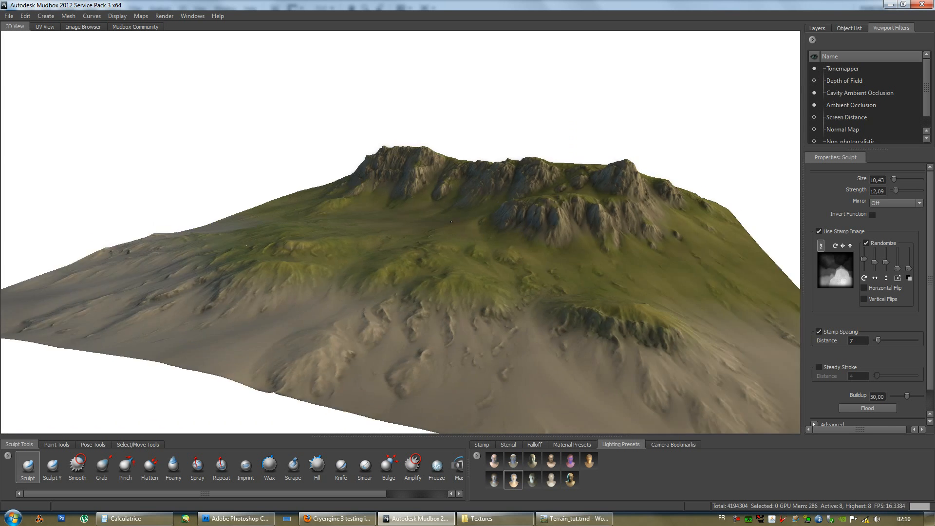
scroll(451, 222, "down", 3)
left_click_drag(452, 222, 487, 257, "alt")
scroll(487, 257, "up", 2)
left_click(848, 70)
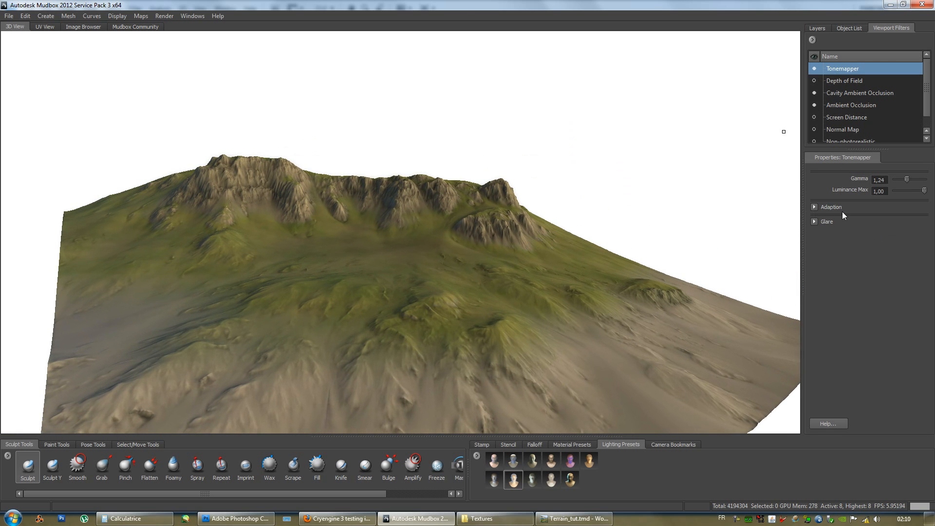
left_click_drag(924, 191, 910, 191)
mouse_move(486, 212)
left_mouse_down("alt")
mouse_move(338, 221)
mouse_move(276, 237)
mouse_move(536, 232)
mouse_move(599, 228)
mouse_move(607, 218)
mouse_move(483, 219)
left_mouse_up("alt")
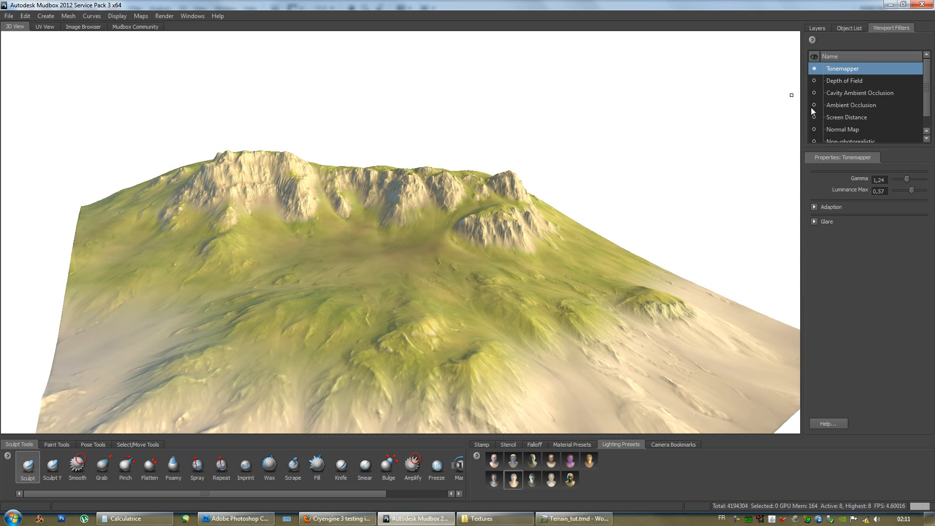
- Smooth the small curved ridges on the grassy plain behind the main rocky ridge with the Smooth tool
mouse_move(465, 172)
left_mouse_down("alt")
mouse_move(421, 185)
mouse_move(387, 172)
mouse_move(375, 179)
left_mouse_up("alt")
mouse_move(375, 179)
right_mouse_down("alt")
mouse_move(468, 179)
mouse_move(495, 201)
mouse_move(506, 230)
right_mouse_up("alt")
mouse_move(506, 230)
left_mouse_down("alt")
mouse_move(503, 215)
mouse_move(539, 198)
mouse_move(591, 200)
mouse_move(601, 220)
mouse_move(460, 198)
mouse_move(504, 209)
mouse_move(529, 199)
left_mouse_up("alt")
middle_click_drag(373, 233, 413, 197, "alt")
right_click_drag(306, 246, 438, 265, "alt")
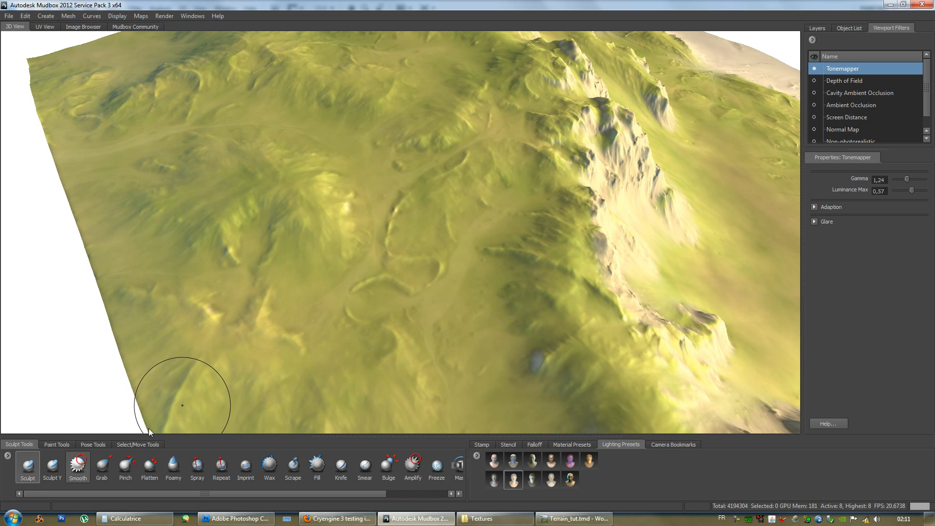
left_click(78, 466)
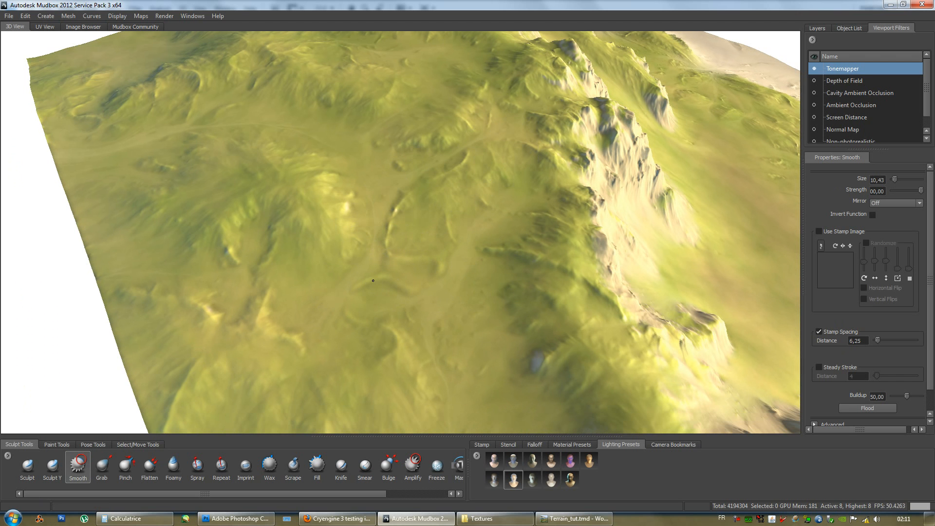
right_click_drag(400, 277, 438, 266, "alt")
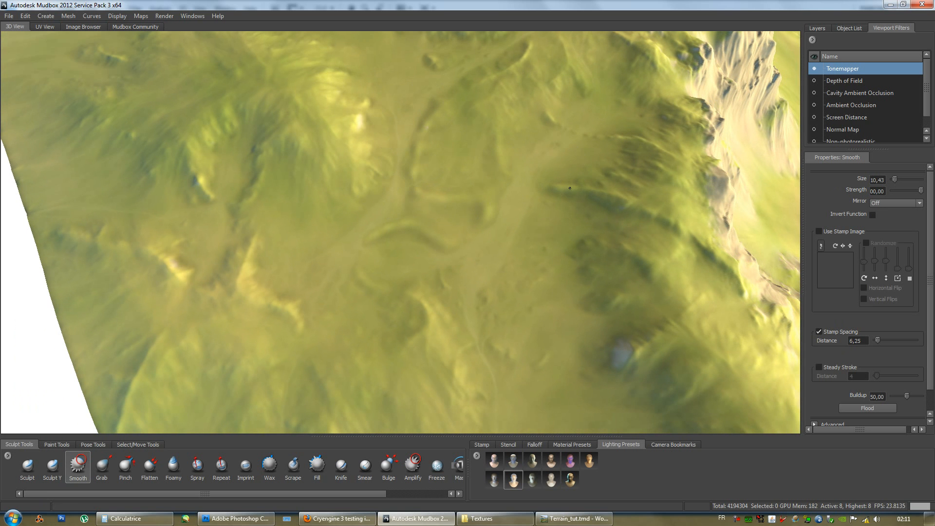
middle_click_drag(540, 182, 538, 395, "alt")
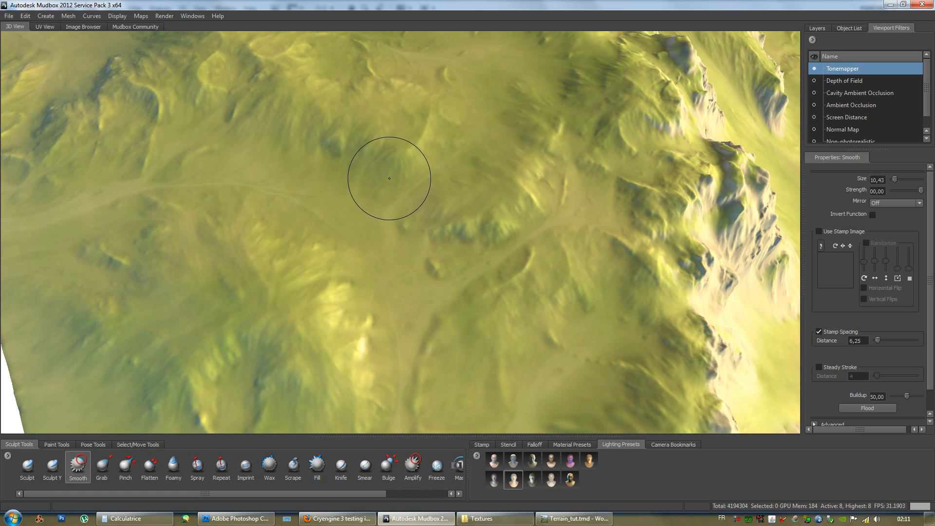
- Smooth the small ridges and bumps on the grassy mounds and valleys towards the terrain's corner
middle_click_drag(374, 161, 438, 250, "alt")
left_click_drag(438, 251, 347, 252, "alt")
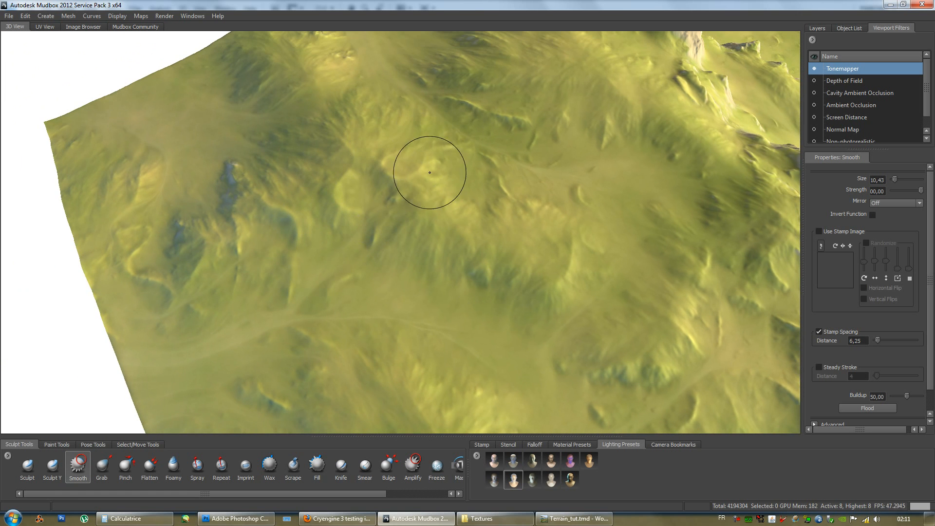
middle_click_drag(475, 139, 349, 223, "alt")
right_click_drag(349, 224, 396, 217, "alt")
middle_click_drag(397, 218, 529, 260, "alt")
scroll(352, 168, "down", 3)
scroll(351, 181, "up", 5)
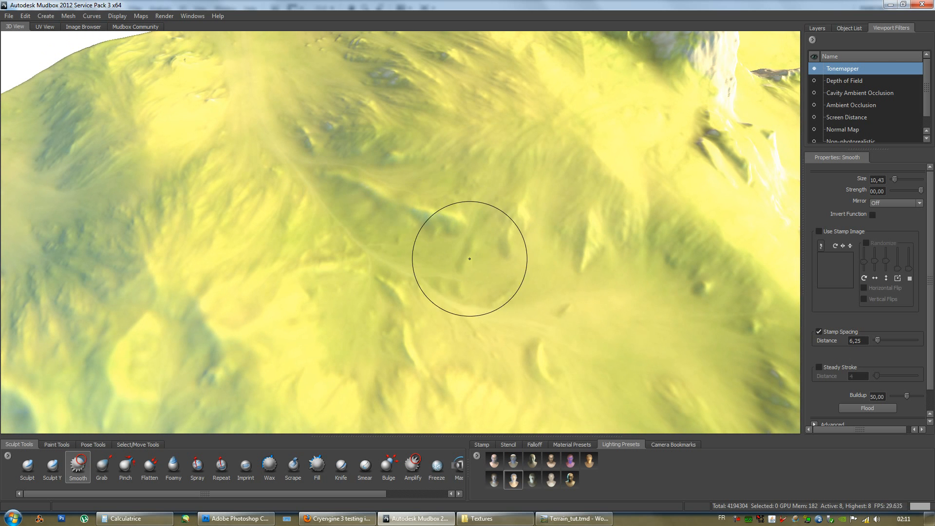
right_click_drag(447, 282, 463, 247, "alt")
middle_click_drag(463, 247, 476, 151, "alt")
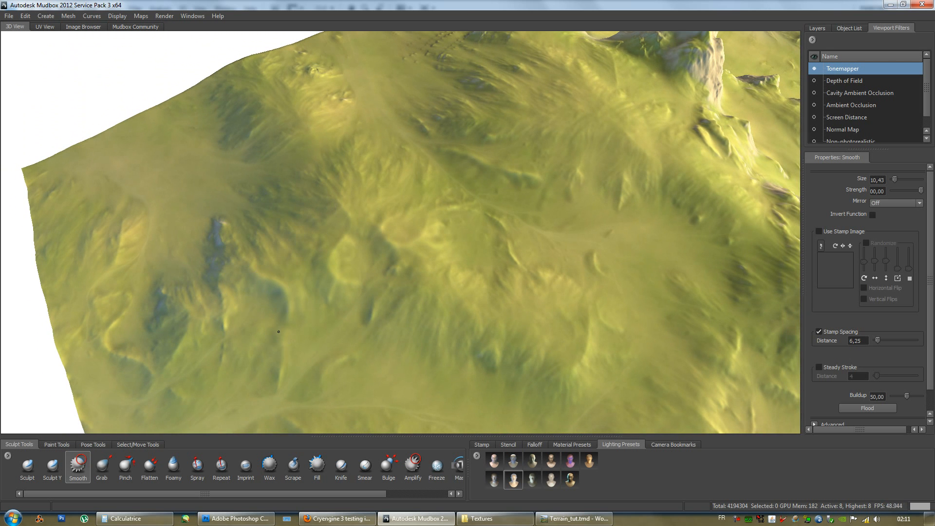
- Turn off the Tonemapper viewport filter for a close view of the grassy basin below the cliffs
right_click_drag(373, 297, 390, 277, "alt")
mouse_move(506, 278)
left_mouse_down("alt")
mouse_move(440, 234)
mouse_move(556, 292)
left_mouse_up("alt")
middle_click_drag(556, 293, 396, 235, "alt")
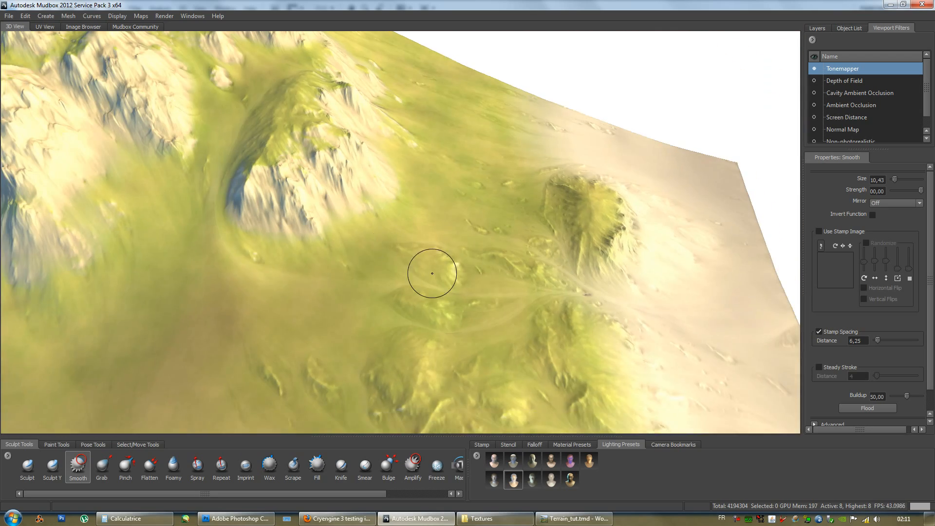
right_click_drag(396, 236, 387, 263, "alt")
middle_click_drag(387, 263, 424, 169, "alt")
mouse_move(424, 169)
left_mouse_down("alt")
mouse_move(494, 234)
mouse_move(421, 177)
left_mouse_up("alt")
right_click_drag(421, 177, 452, 159, "alt")
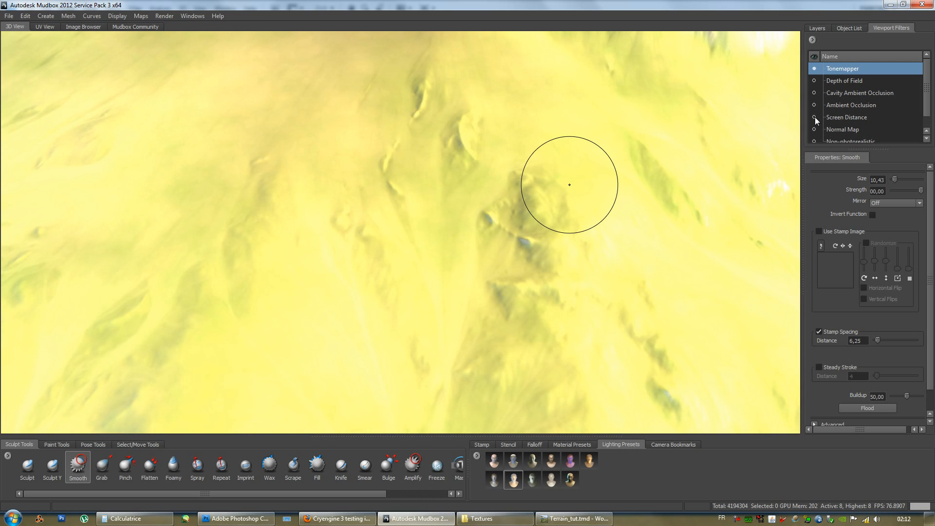
left_click(815, 69)
- Smooth the narrow sharp ridges in the grassy basin below the rounded rocky hill
middle_click_drag(444, 113, 420, 186, "alt")
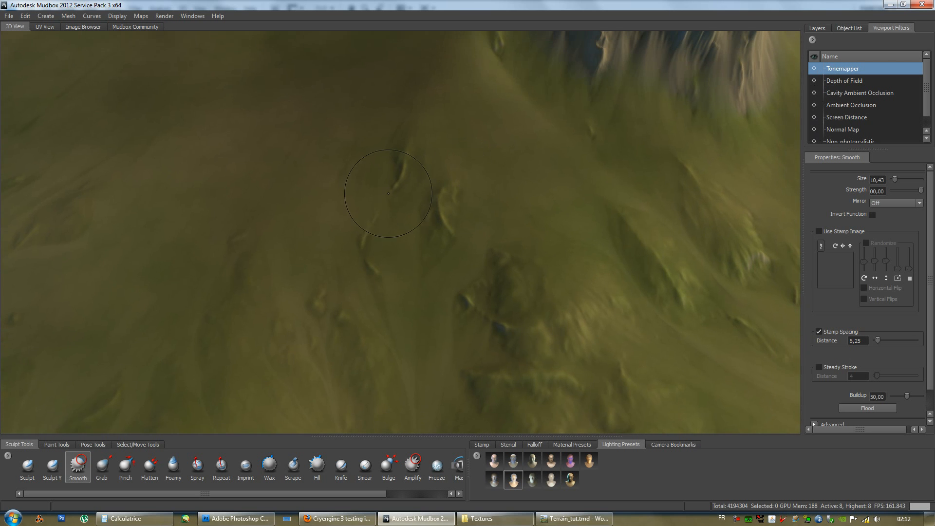
left_click_drag(486, 237, 470, 214, "alt")
middle_click_drag(470, 214, 408, 242, "alt")
right_click_drag(408, 243, 426, 258, "alt")
middle_click_drag(426, 258, 413, 278, "alt")
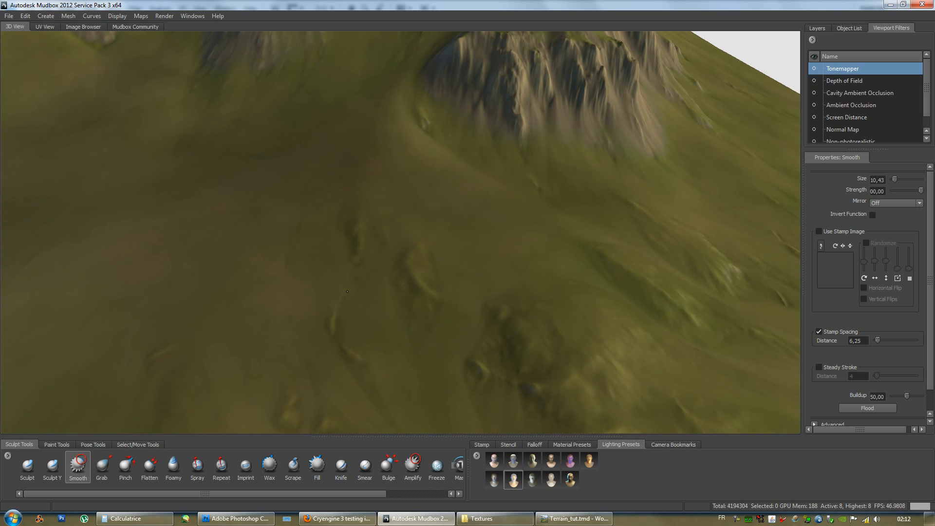
- Examine the whole terrain from several angles, including the main cliffs, rounded hill and grassy plains
right_click_drag(516, 390, 375, 207, "alt")
mouse_move(375, 207)
left_mouse_down("alt")
mouse_move(404, 185)
mouse_move(532, 194)
mouse_move(178, 158)
mouse_move(469, 158)
mouse_move(346, 156)
left_mouse_up("alt")
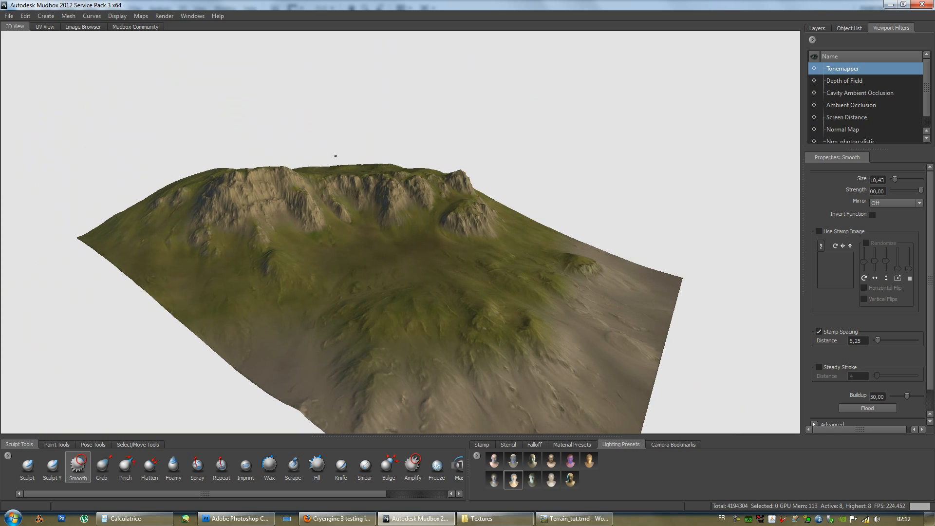
right_click_drag(330, 156, 326, 122, "alt")
left_click_drag(272, 170, 367, 189, "alt")
right_click_drag(367, 189, 431, 229, "alt")
left_click_drag(431, 229, 428, 273, "alt")
right_click_drag(428, 273, 361, 214, "alt")
left_click_drag(360, 214, 273, 229, "alt")
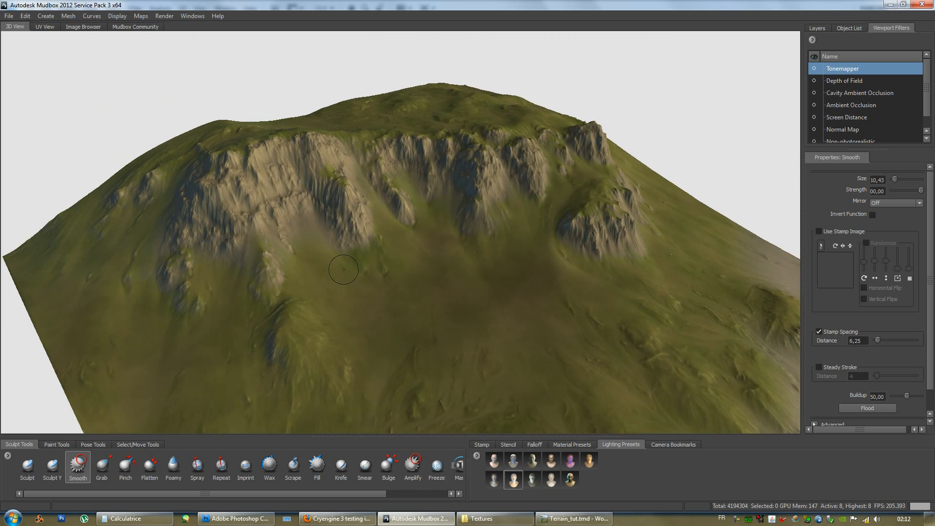
right_click_drag(448, 278, 389, 263, "alt")
left_click_drag(389, 263, 324, 251, "alt")
- Save the scene under the new name Terrain_tut_mud_02 in the Terrain_tut folder
left_click(9, 16)
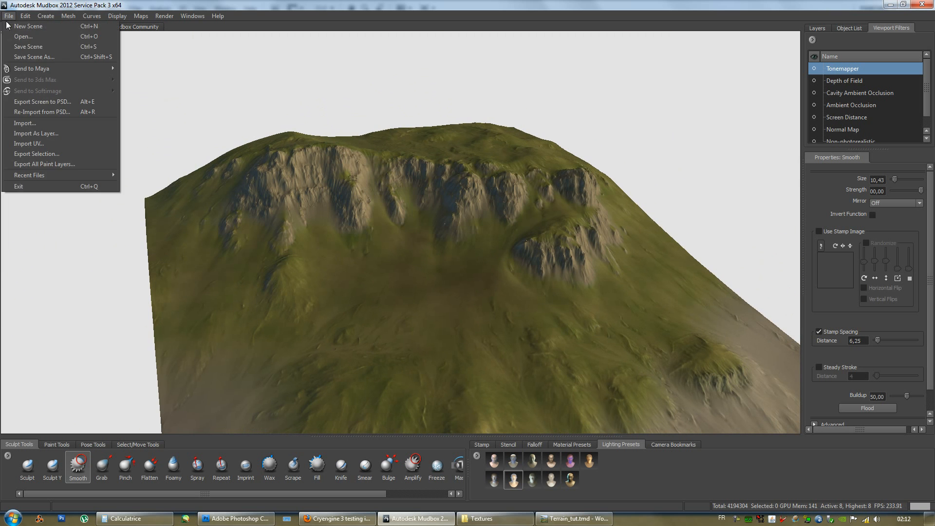
left_click(22, 23)
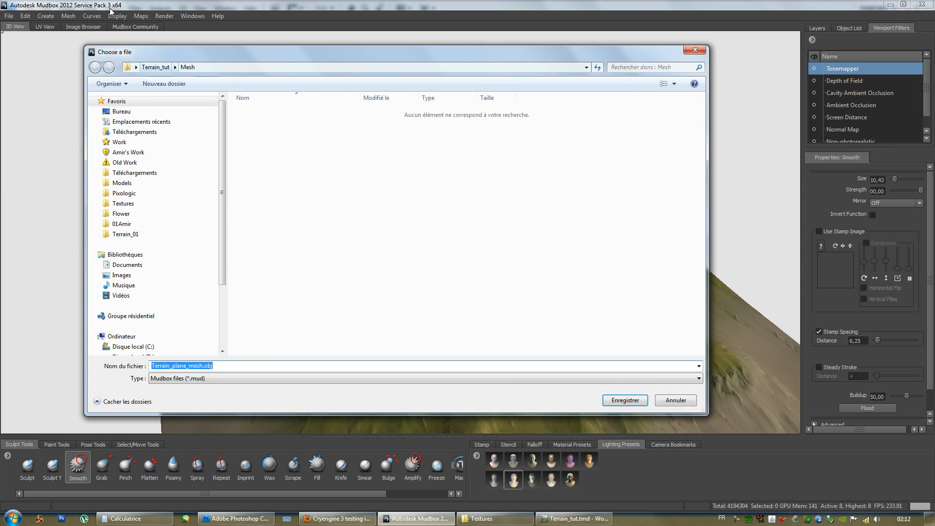
left_click(150, 69)
left_click(274, 142)
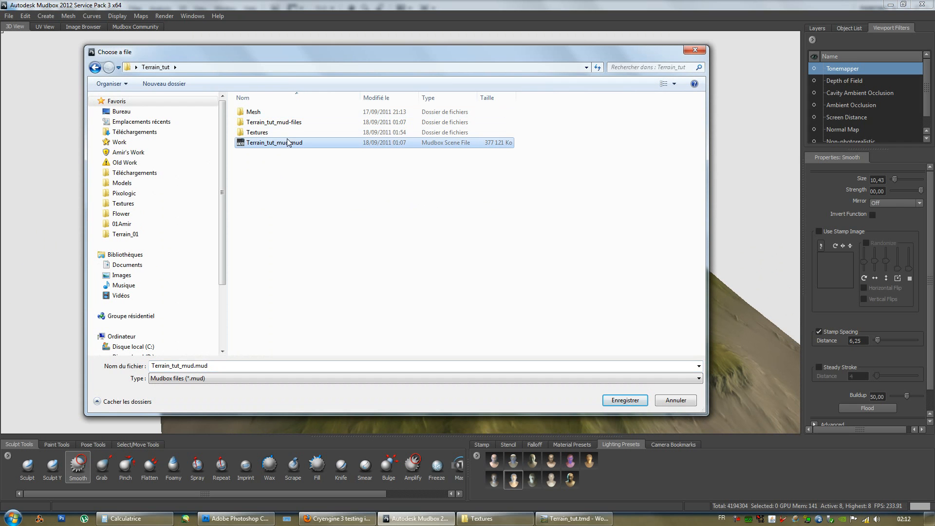
left_click(195, 366)
type("é02")
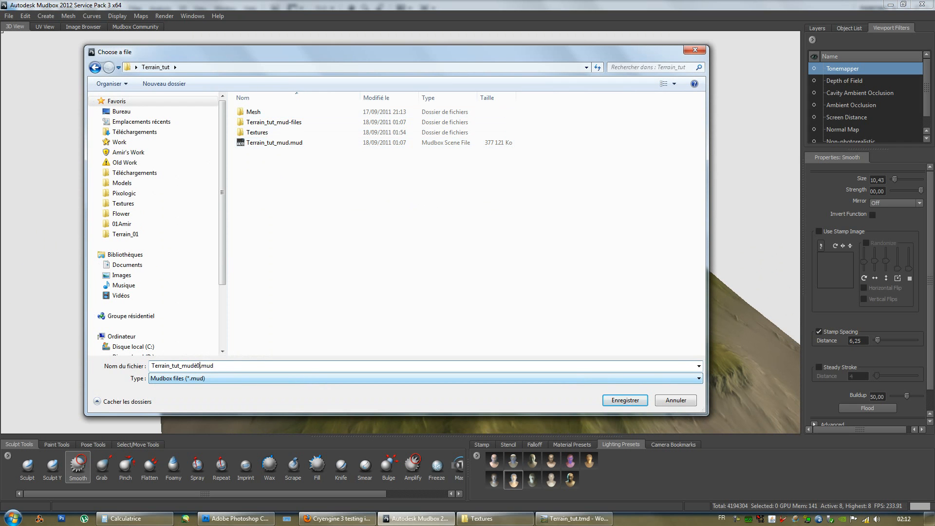
key("BackSpace")
key("BackSpace")
key("BackSpace")
type("_0")
key("Return")
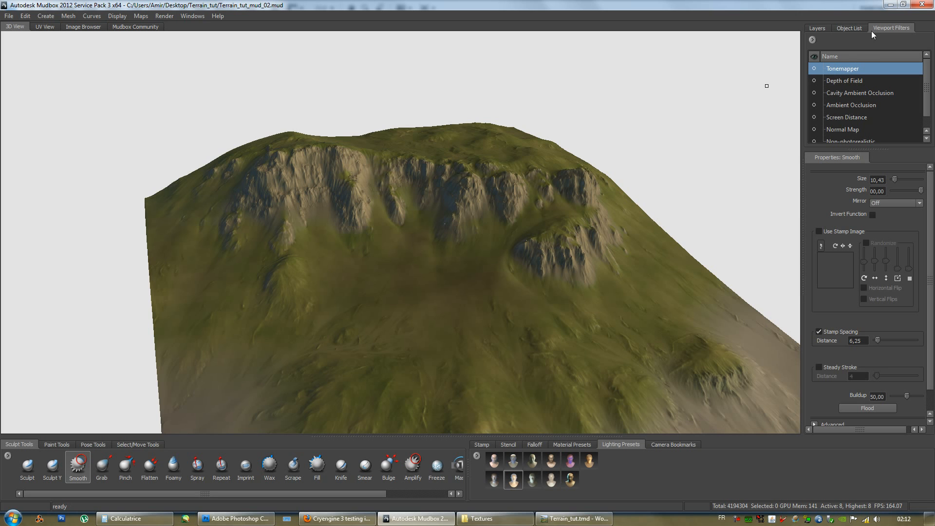
- Import Terrain_plane_mesh.obj from the Mesh folder into the current scene
left_click(837, 30)
left_click_drag(502, 285, 412, 294, "alt")
right_click_drag(412, 294, 352, 297, "alt")
left_click_drag(351, 297, 371, 325, "alt")
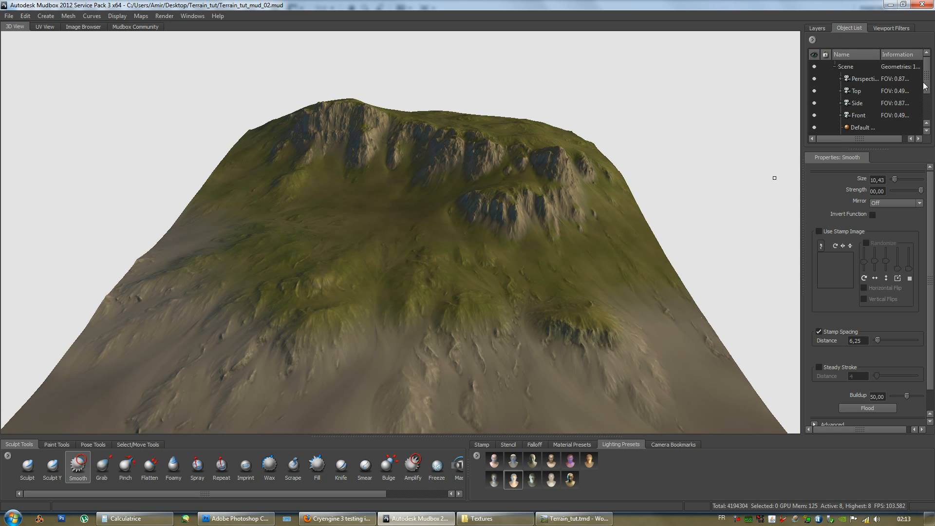
left_click_drag(926, 80, 923, 117)
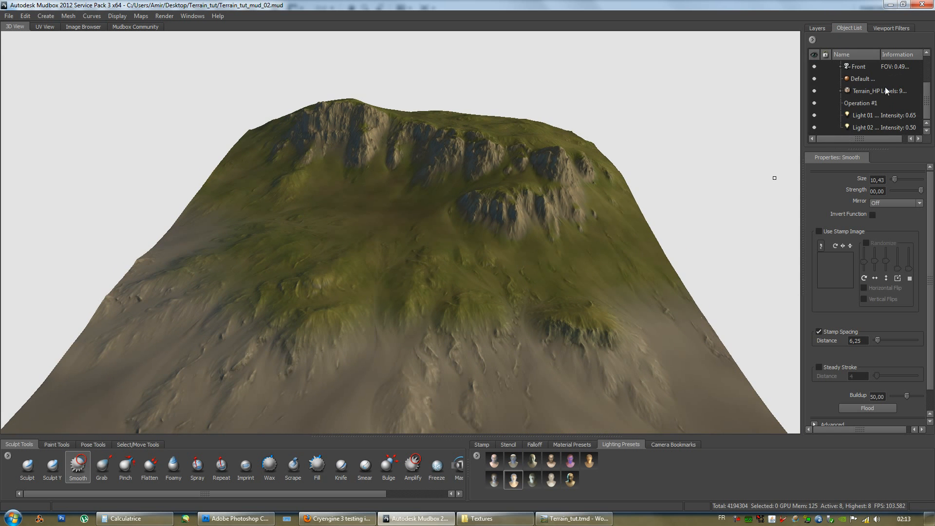
left_click(9, 16)
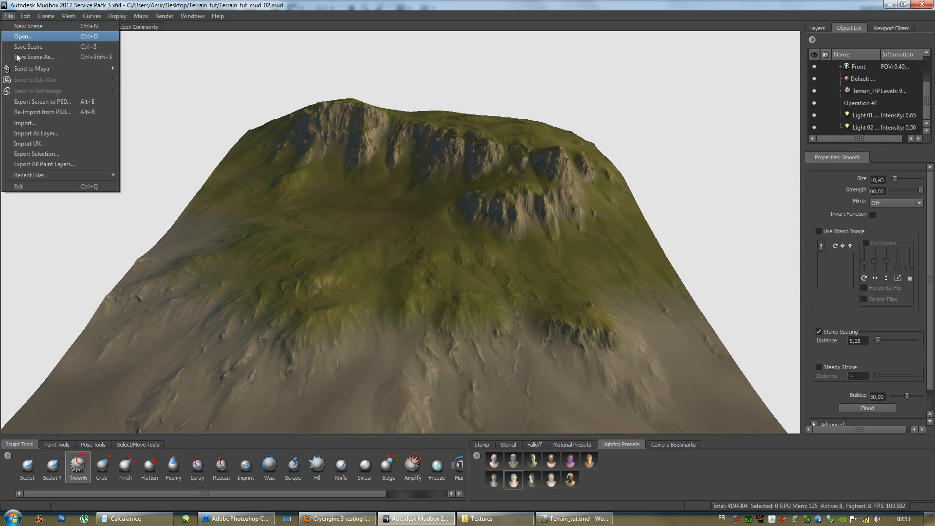
left_click(30, 122)
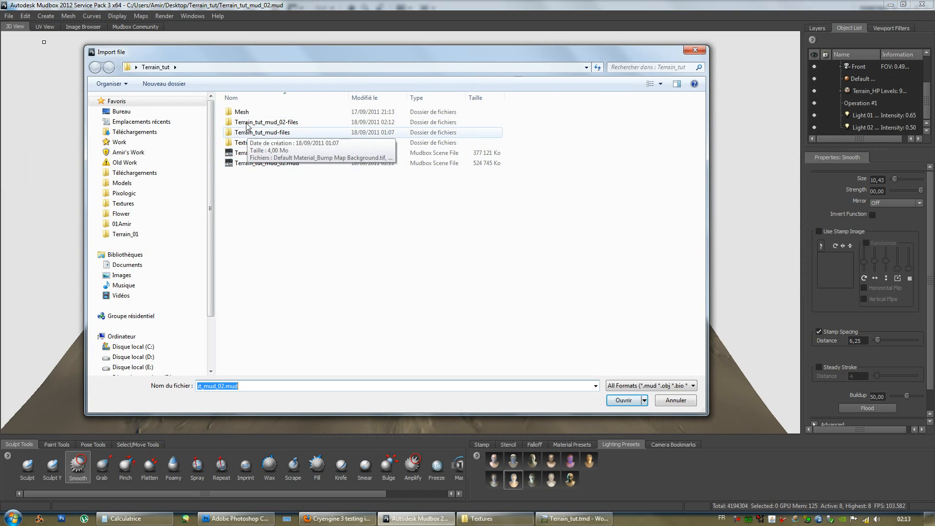
left_click(247, 112)
double_click(247, 112)
left_click(292, 115)
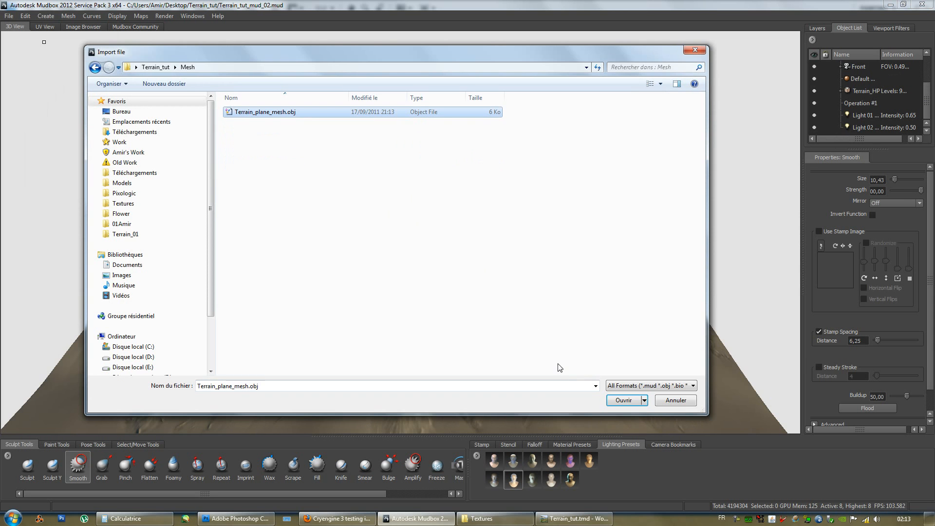
left_click(623, 400)
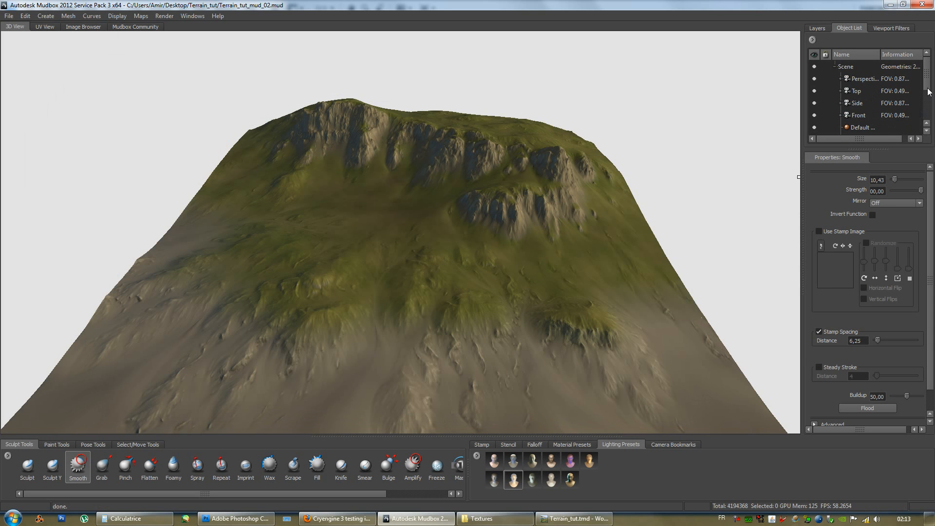
- Rename the imported plane mesh to Terrain_LP
left_click(927, 129)
left_click(866, 128)
right_click(865, 127)
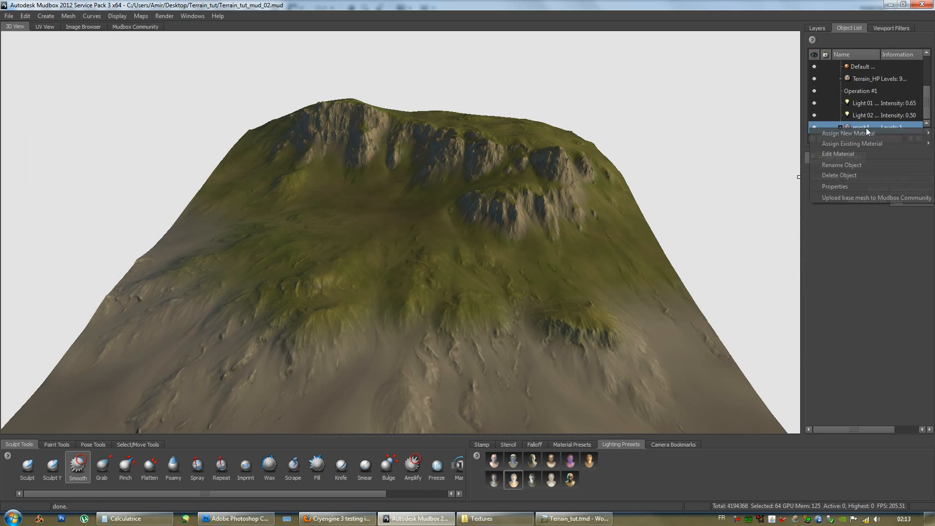
left_click(844, 165)
type("T")
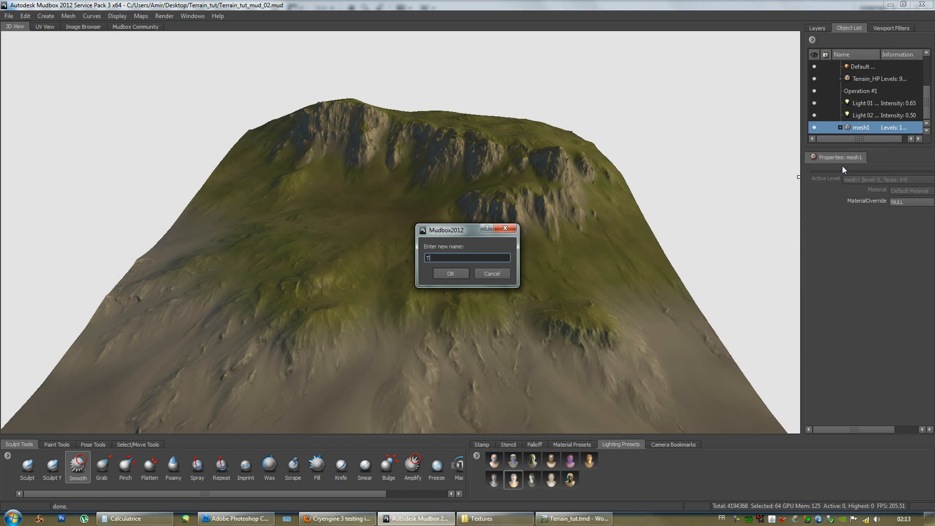
type("errain_LP")
key("Return")
left_click(925, 91)
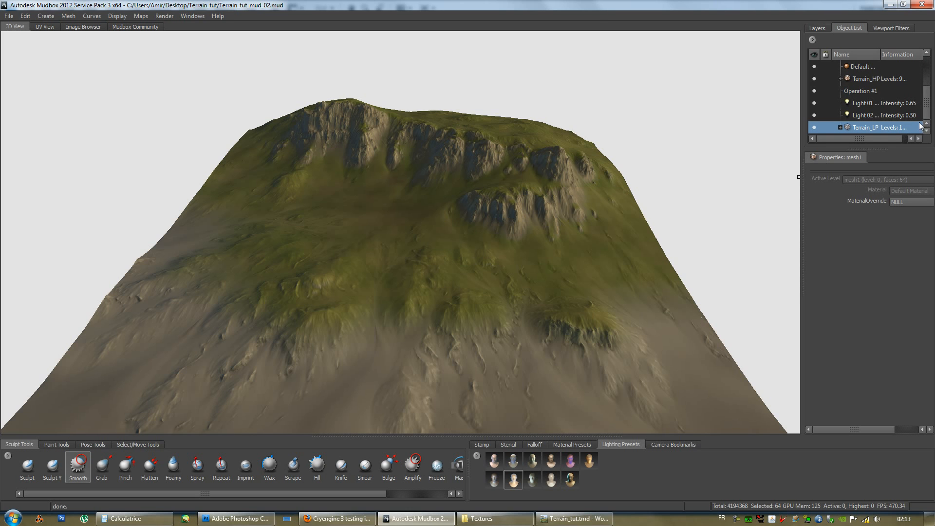
- Start a new texture map extraction and choose Ambient Occlusion Map as the map to generate
left_click(141, 16)
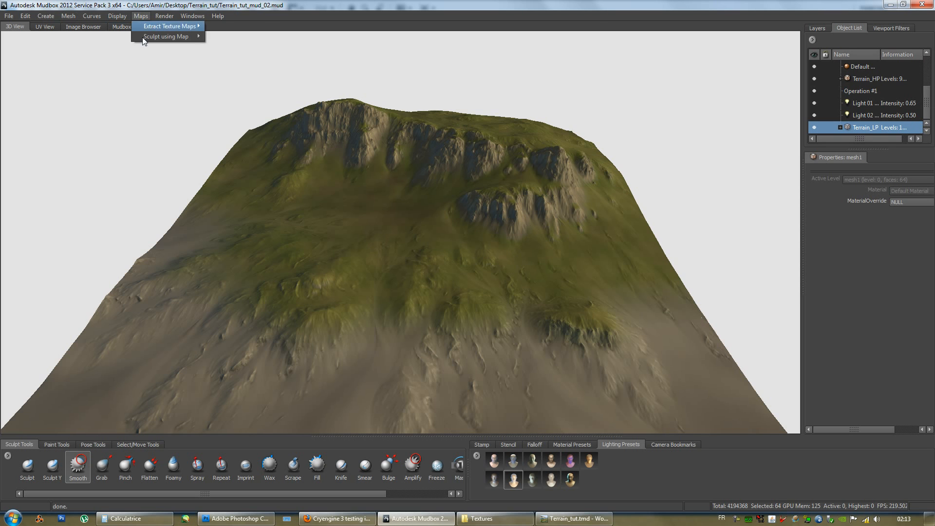
left_click(243, 26)
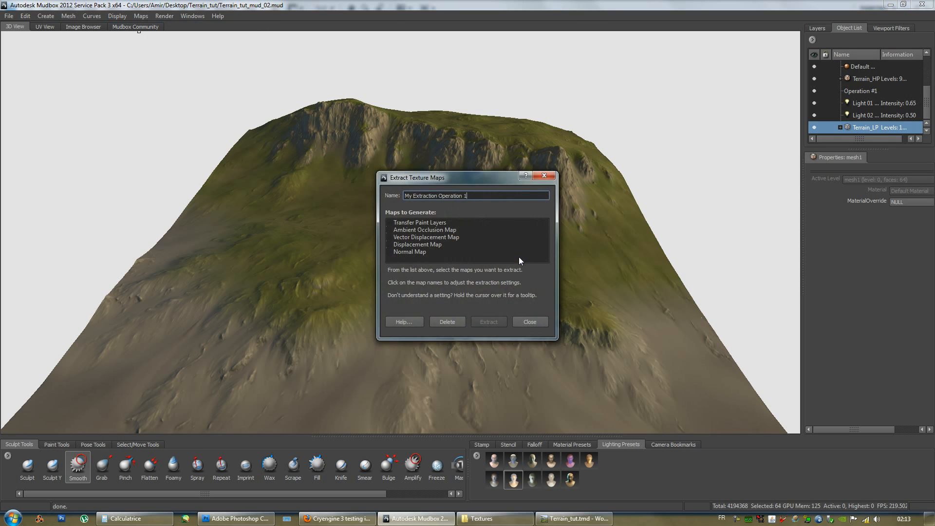
left_click(388, 230)
left_click(430, 230)
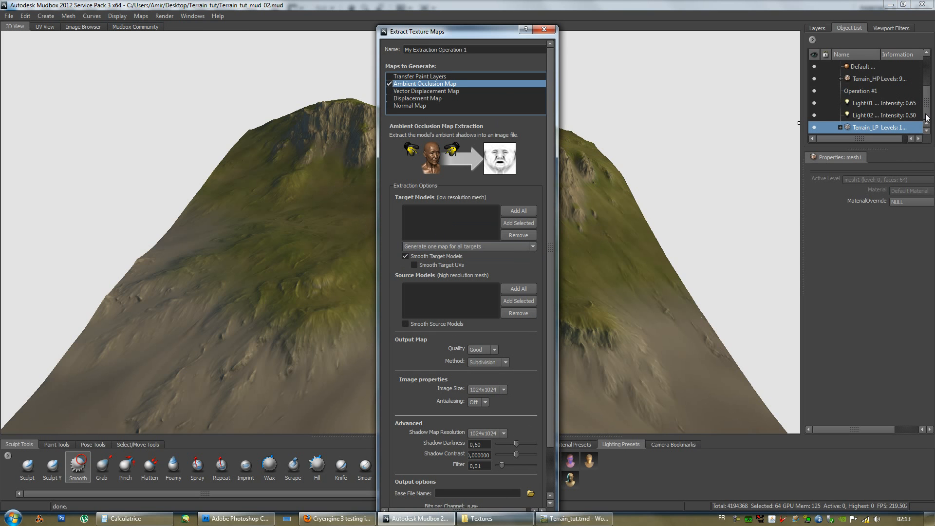
- Assign Terrain_LP as the extraction's target model and Terrain_HP as its source model
left_click(882, 130)
left_click(518, 222)
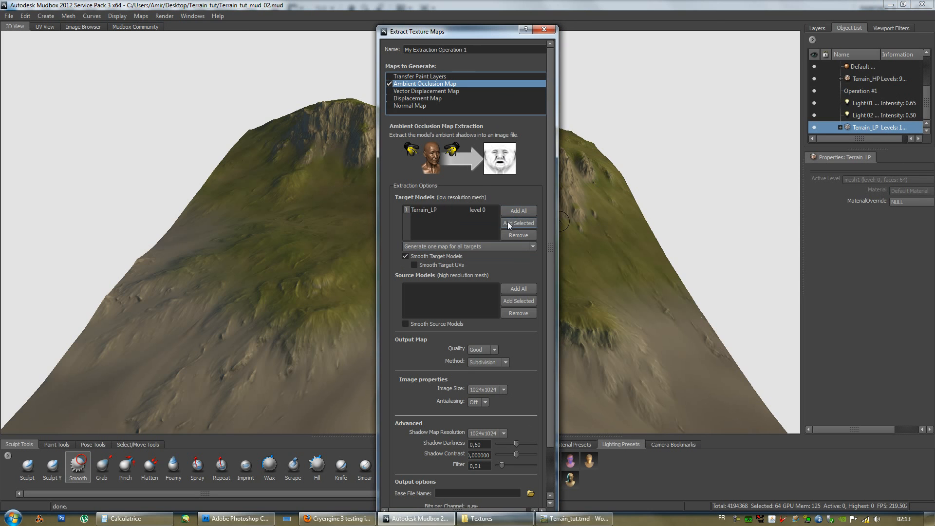
left_click_drag(551, 201, 551, 264)
left_click(425, 245)
left_click_drag(928, 112, 927, 90)
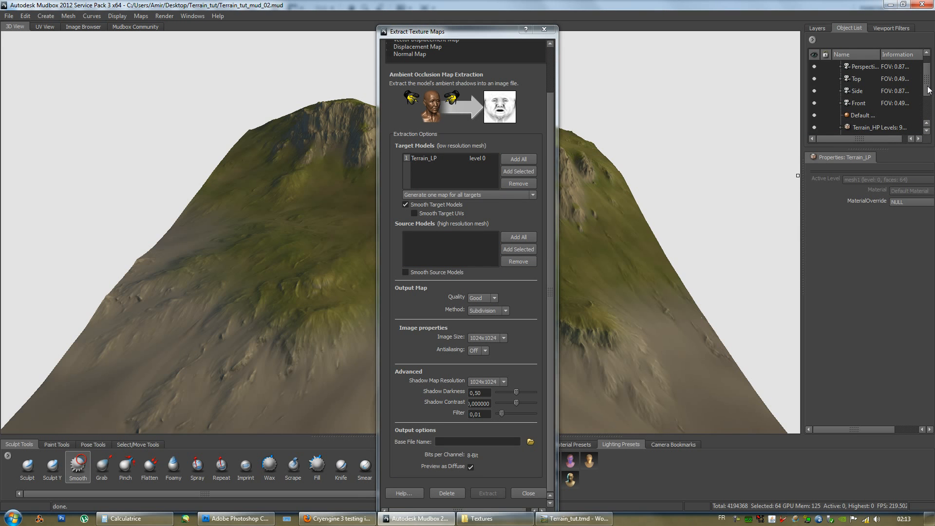
left_click(876, 127)
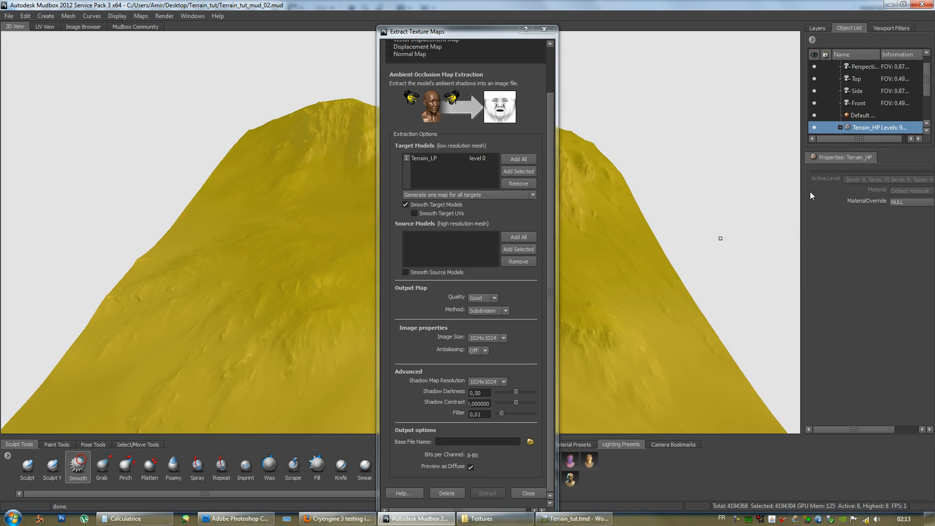
left_click(518, 249)
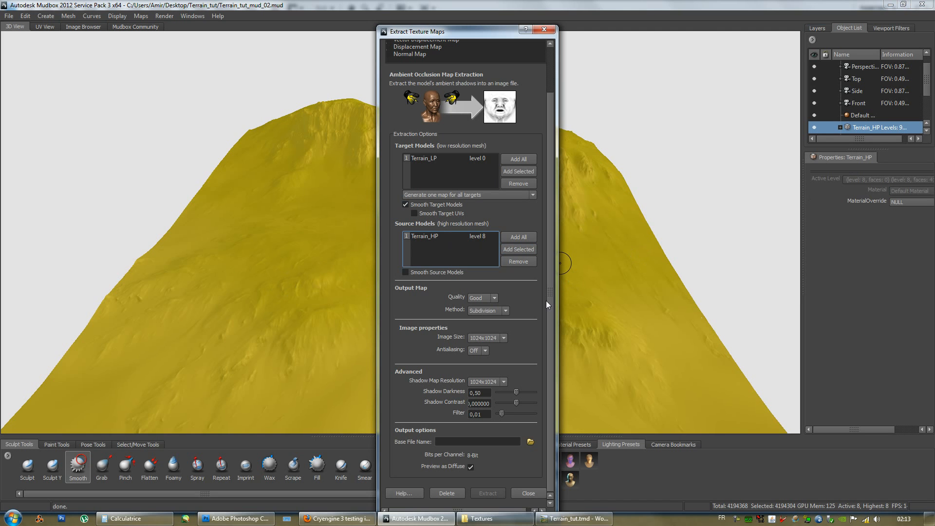
- Set the ambient occlusion shadow map resolution to 512x512 and move the extraction window aside
left_click(487, 381)
left_click(479, 397)
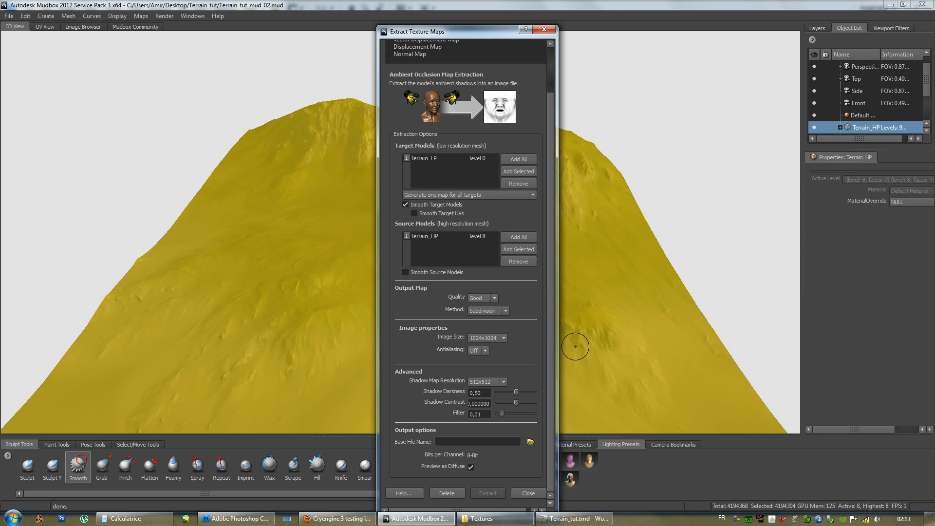
left_click_drag(426, 32, 505, 26)
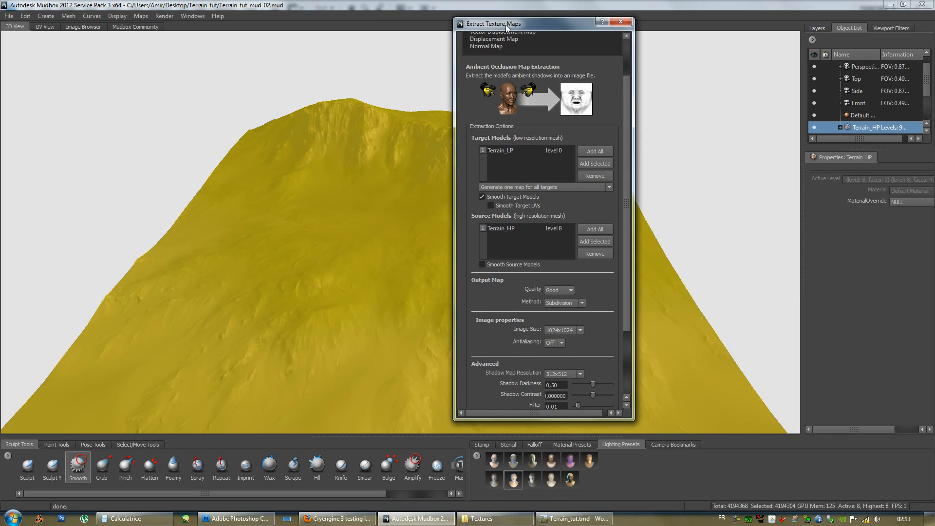
- Set the output file to Terrain_tut_01_mudbox_AO.tga in the Textures folder, using the Targa 8-bit RGBA format
left_click_drag(623, 297, 623, 362)
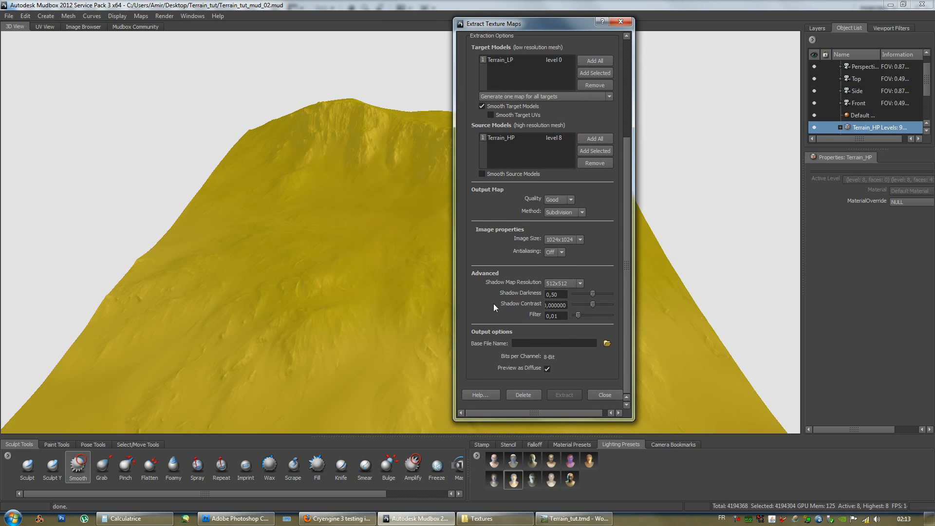
left_click(608, 344)
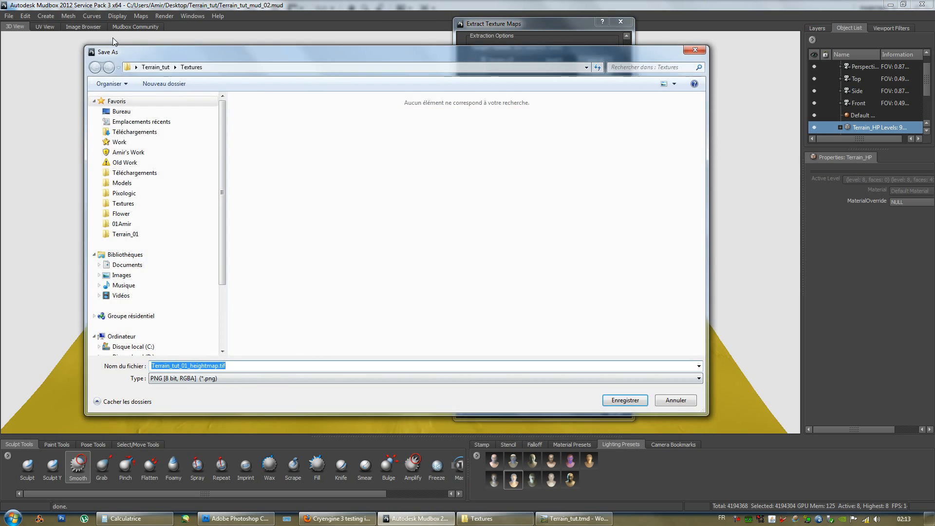
left_click(217, 366)
left_click(251, 376)
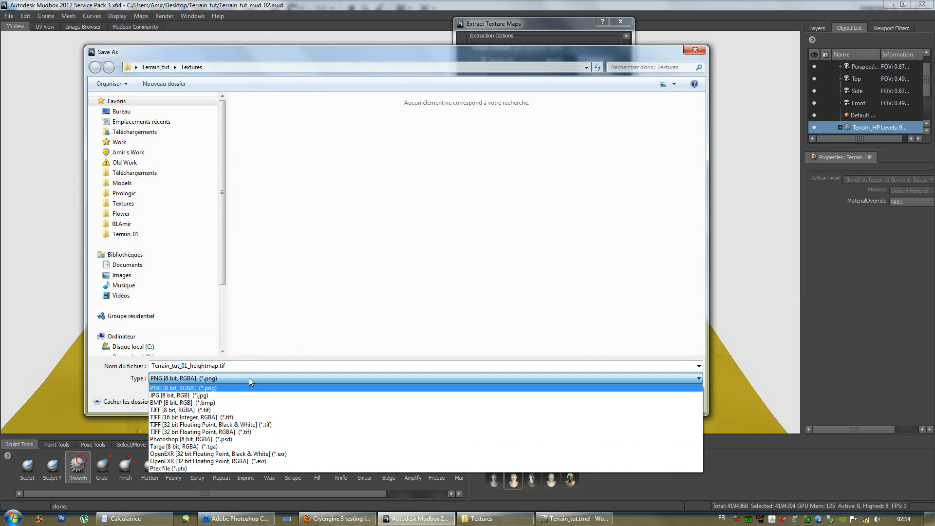
left_click(192, 446)
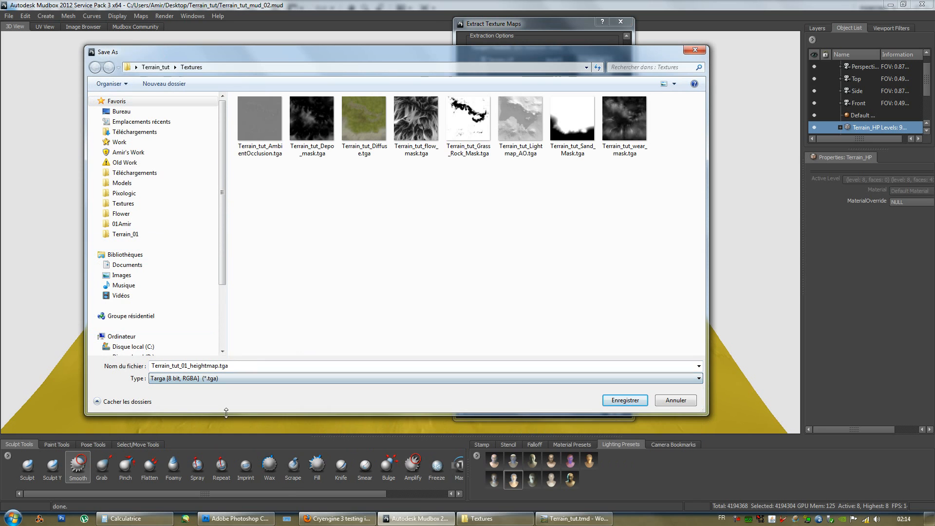
double_click(214, 365)
left_click_drag(218, 367, 192, 369)
key("BackSpace")
type("mudbox_")
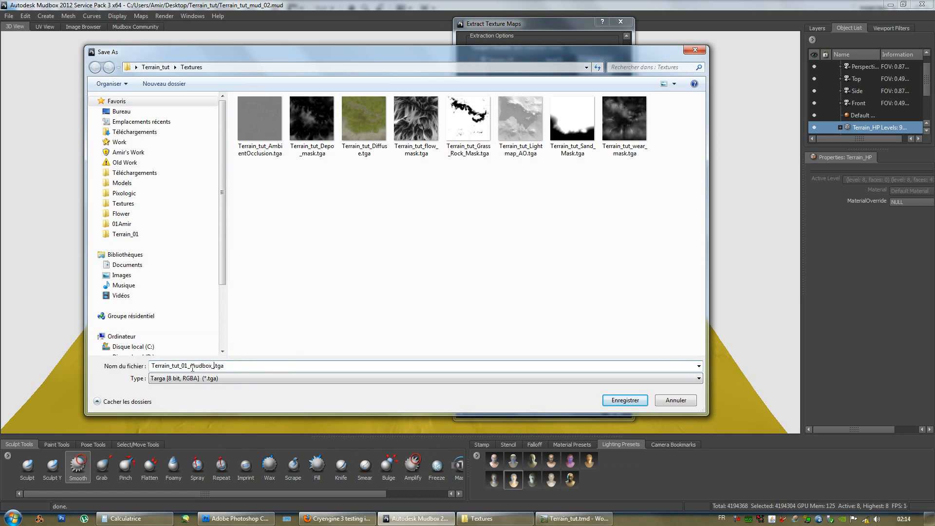
type("AO")
left_click(614, 396)
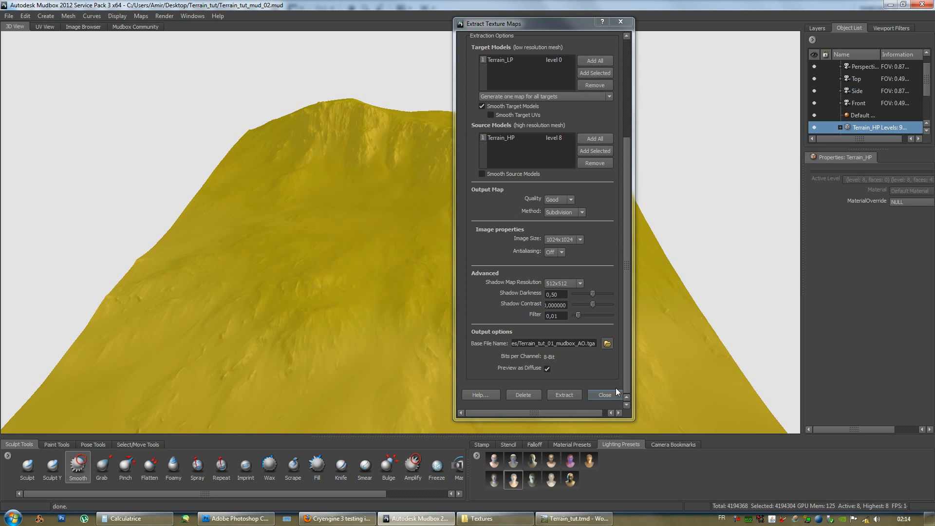
- Review the ambient occlusion extraction settings and re-enter 0.01 as the Filter value
left_click_drag(625, 373, 625, 409)
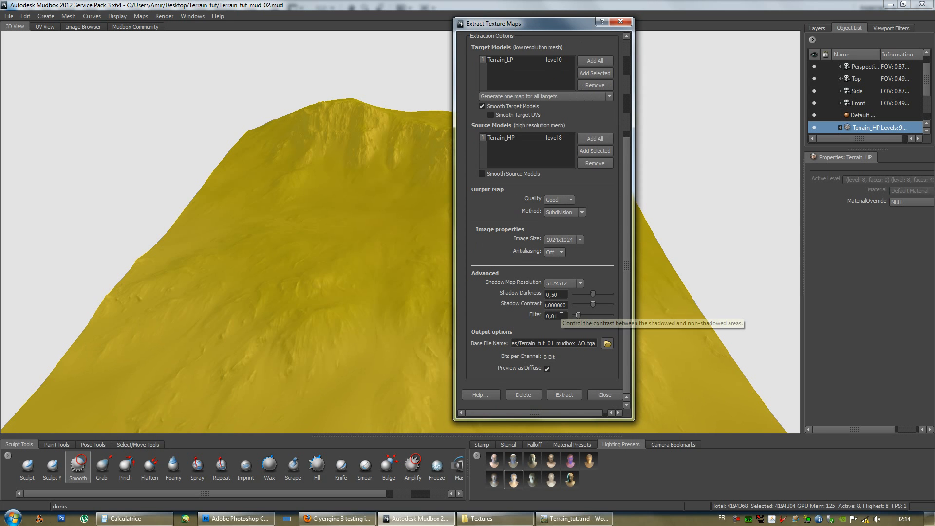
left_click_drag(629, 154, 627, 59)
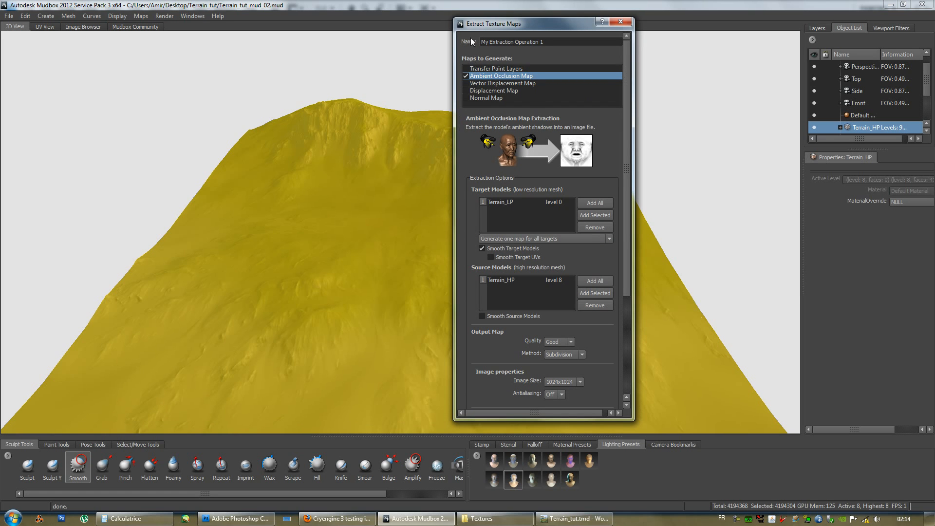
left_click_drag(623, 154, 624, 255)
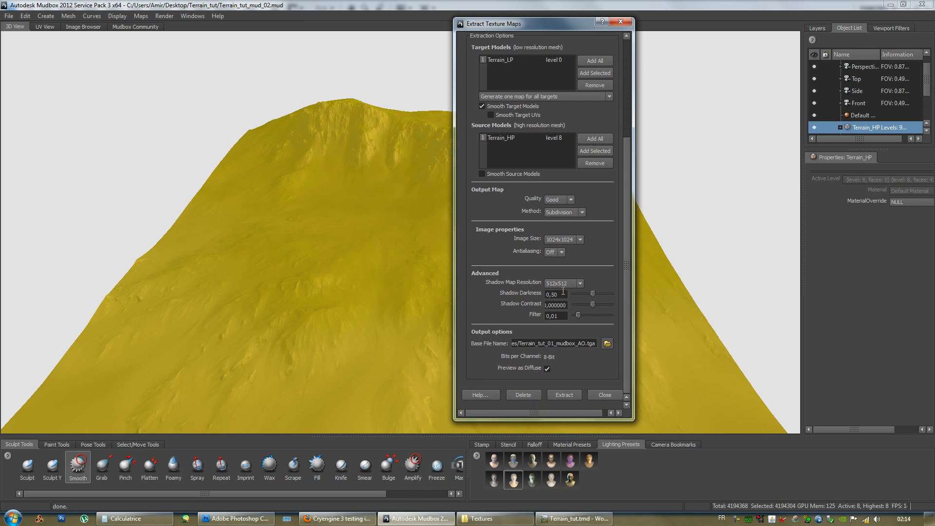
left_click(562, 316)
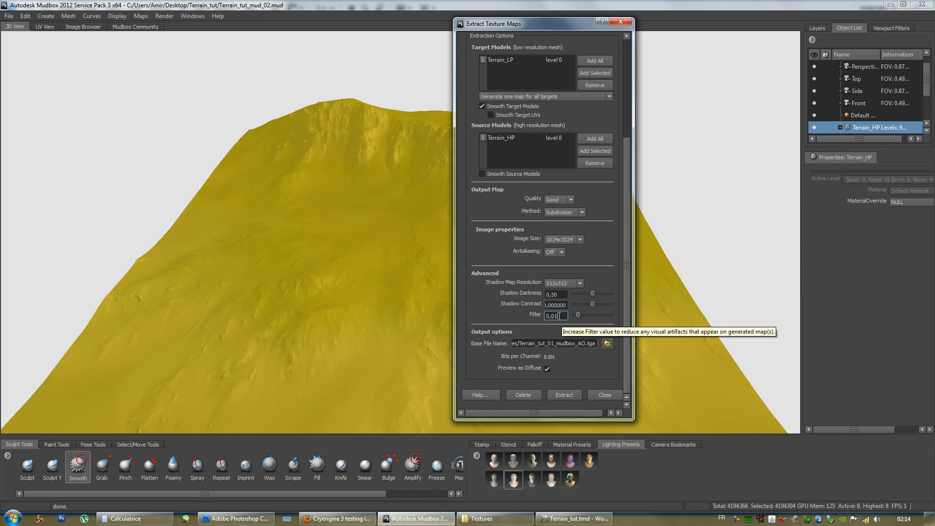
left_click_drag(565, 315, 546, 316)
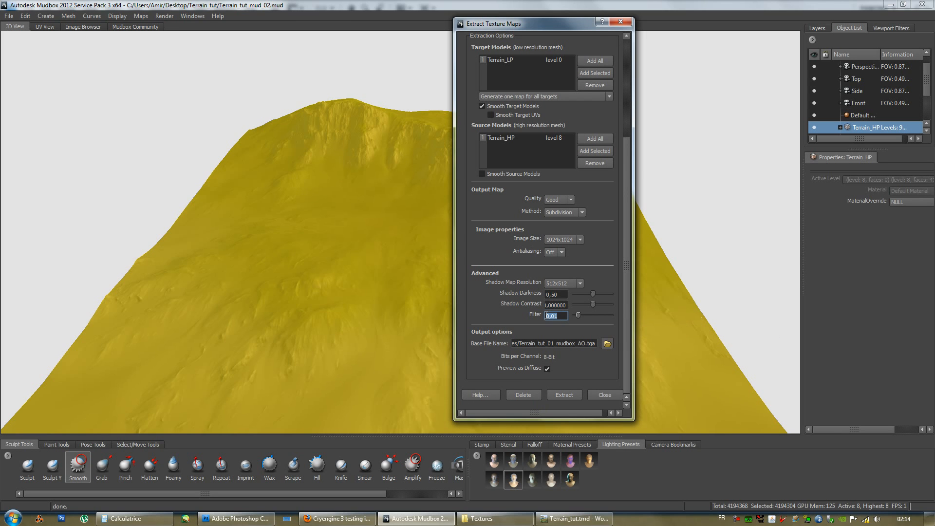
left_click(561, 317)
type("01")
key("BackSpace")
left_click_drag(562, 318, 555, 317)
key("BackSpace")
type("1")
- Set the extraction's image size to 512x512, its quality to Fast and its method to Ray Casting
left_click(562, 240)
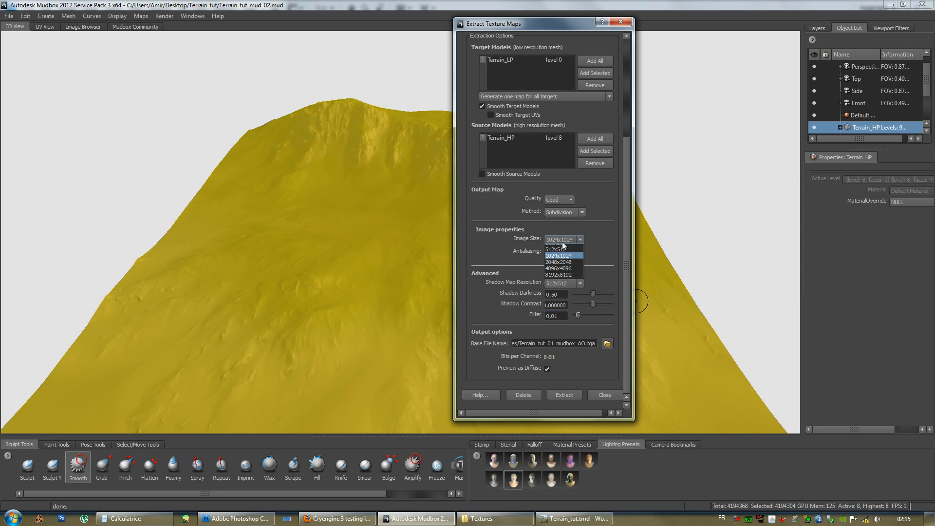
left_click(563, 254)
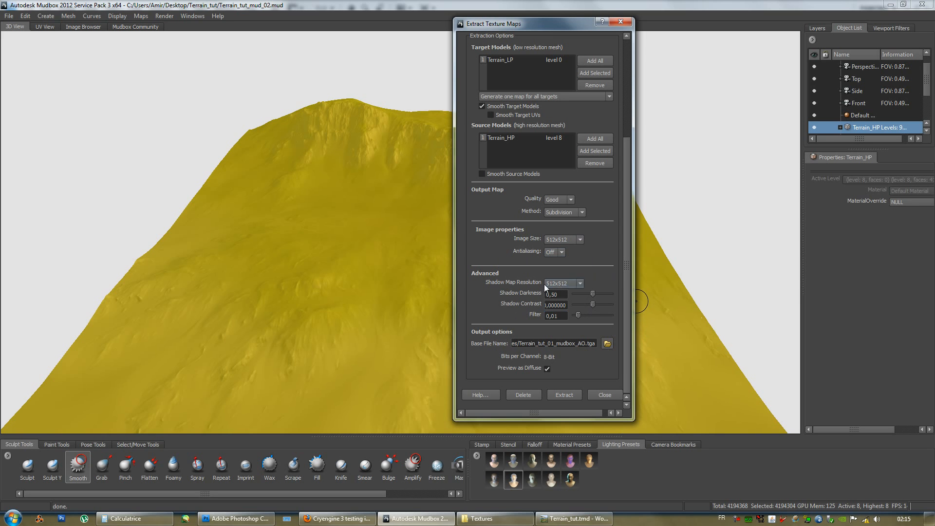
left_click(571, 201)
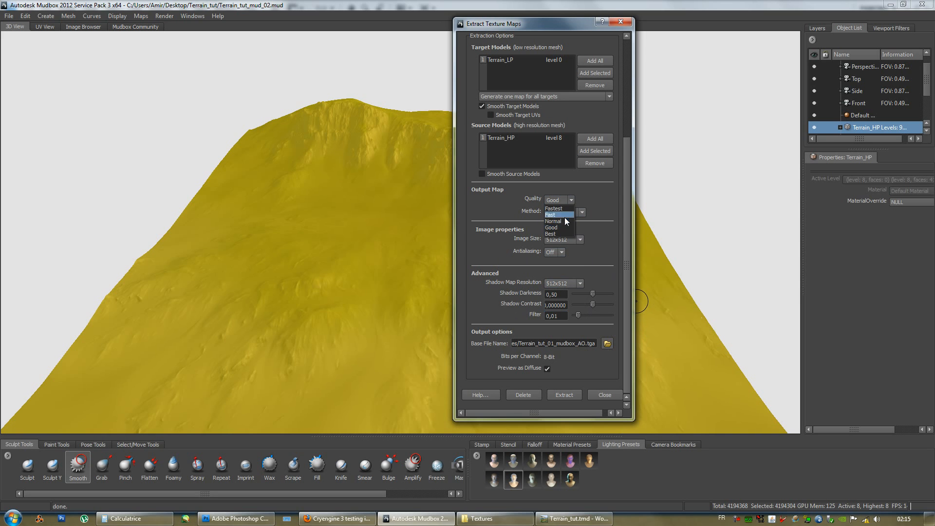
left_click(570, 213)
left_click(564, 227)
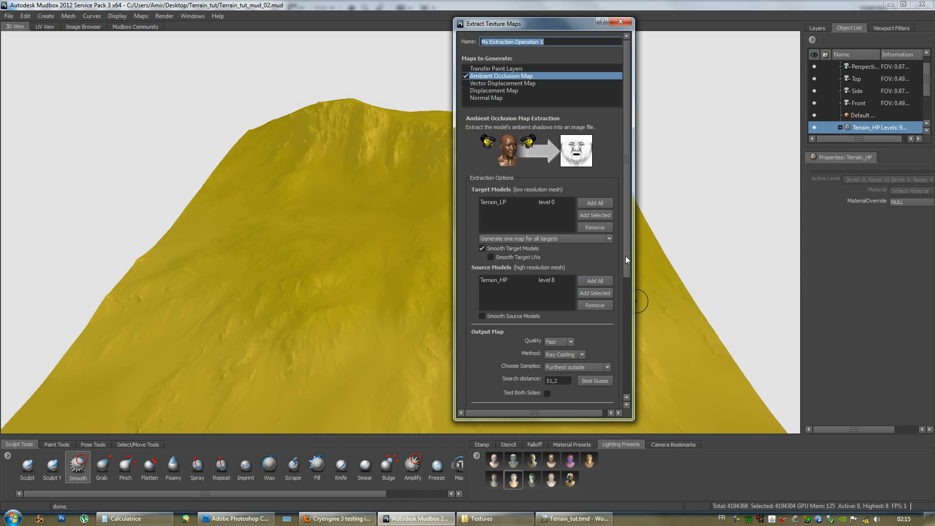
- Review the ray casting options and set the search distance to 100
scroll(623, 252, "down", 3)
left_click_drag(566, 296, 538, 292)
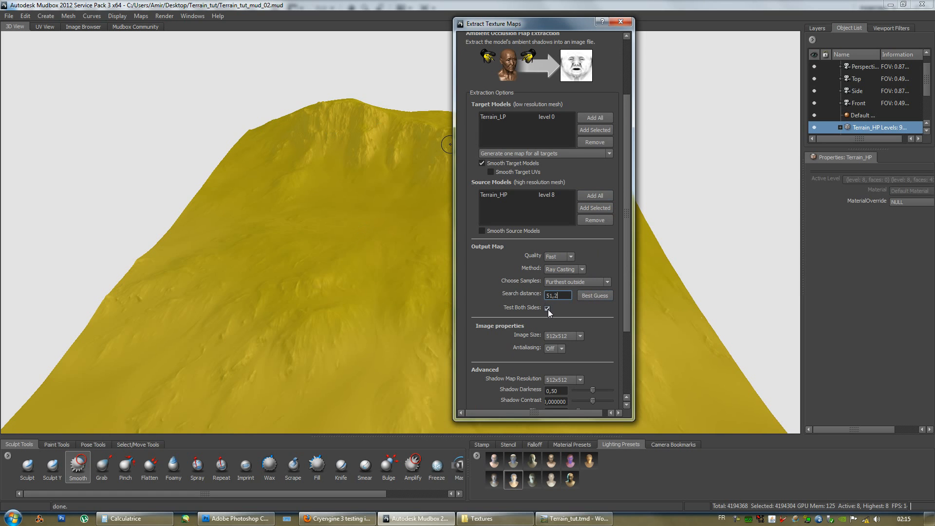
left_click_drag(627, 321, 624, 384)
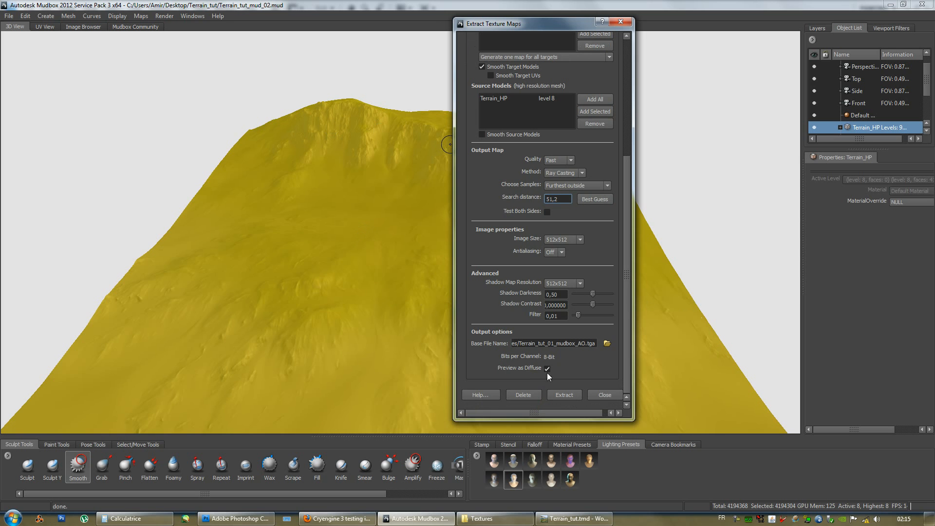
scroll(629, 289, "up", 3)
scroll(629, 289, "up", 1)
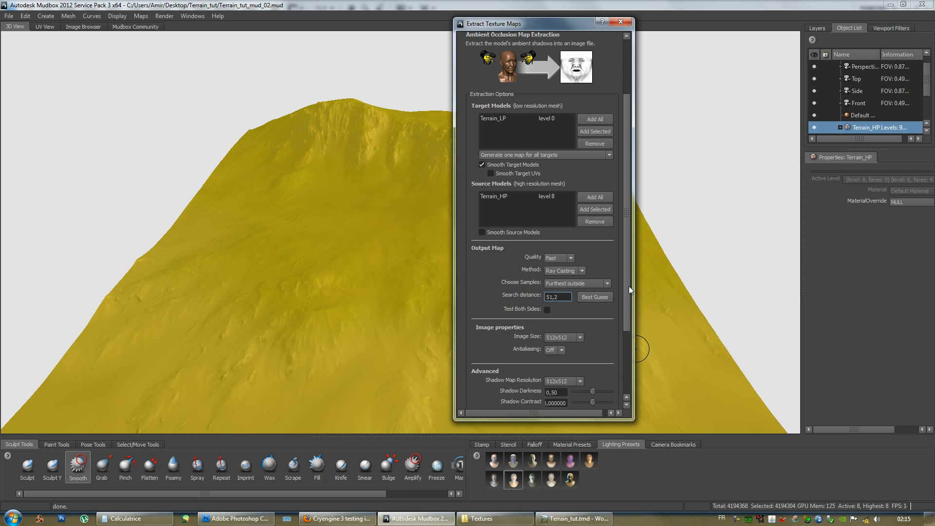
double_click(555, 296)
type("100")
- Turn off Preview as Diffuse, extract the ambient occlusion map, and close the extraction results
left_click_drag(626, 302, 627, 388)
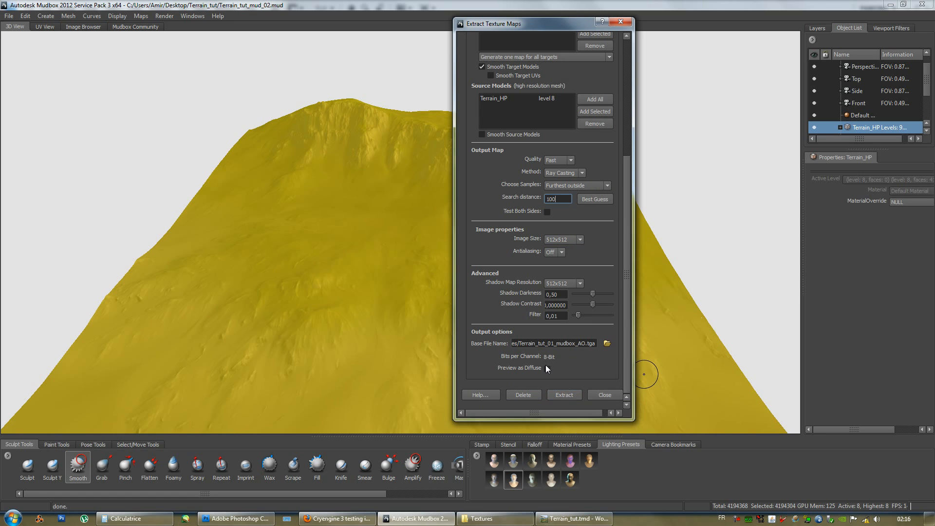
left_click(556, 395)
left_click_drag(626, 283, 626, 344)
left_click(565, 395)
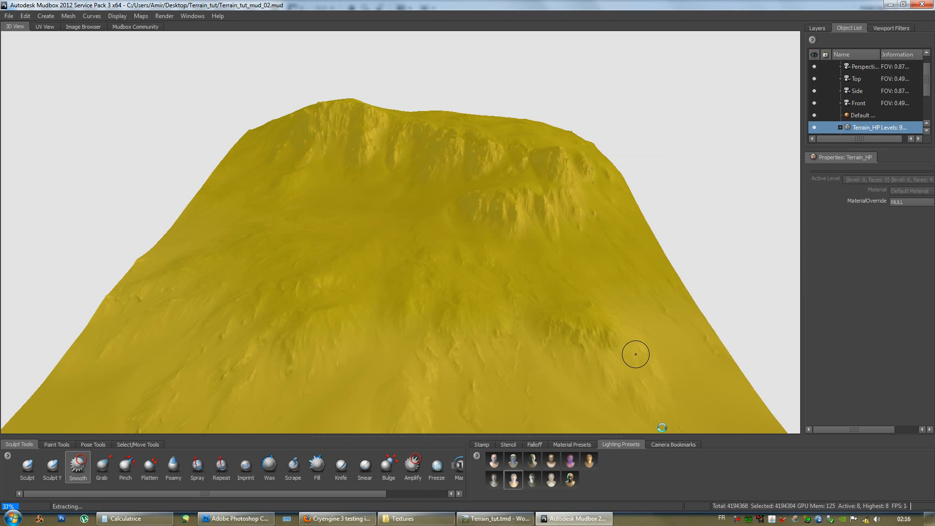
left_click(737, 519)
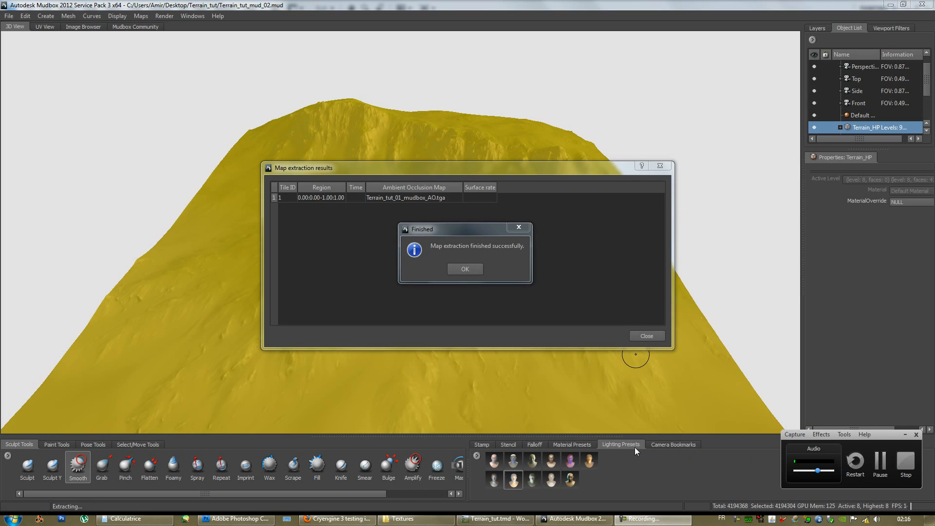
left_click(462, 269)
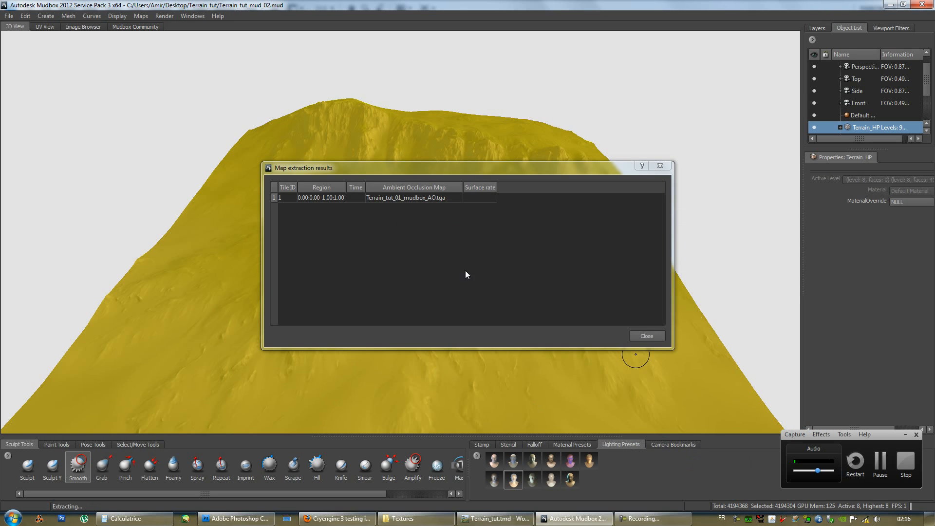
left_click(906, 434)
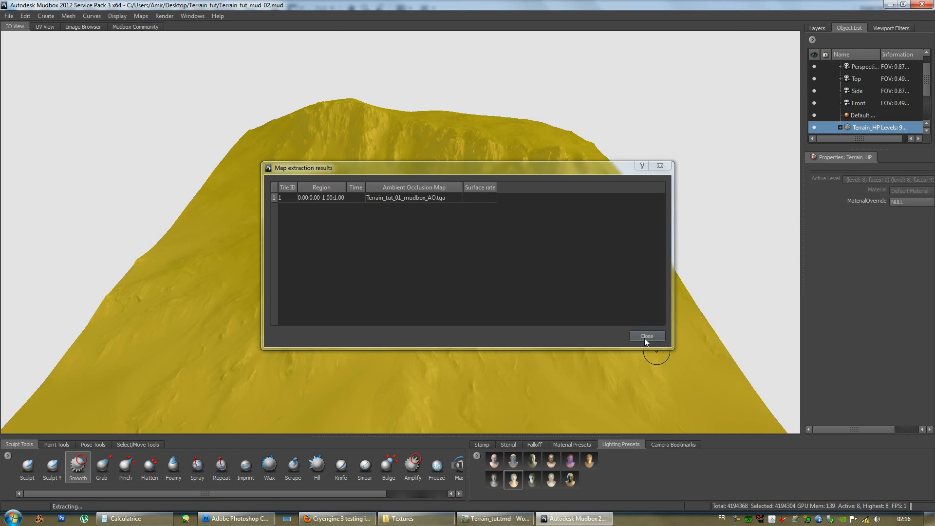
left_click(645, 335)
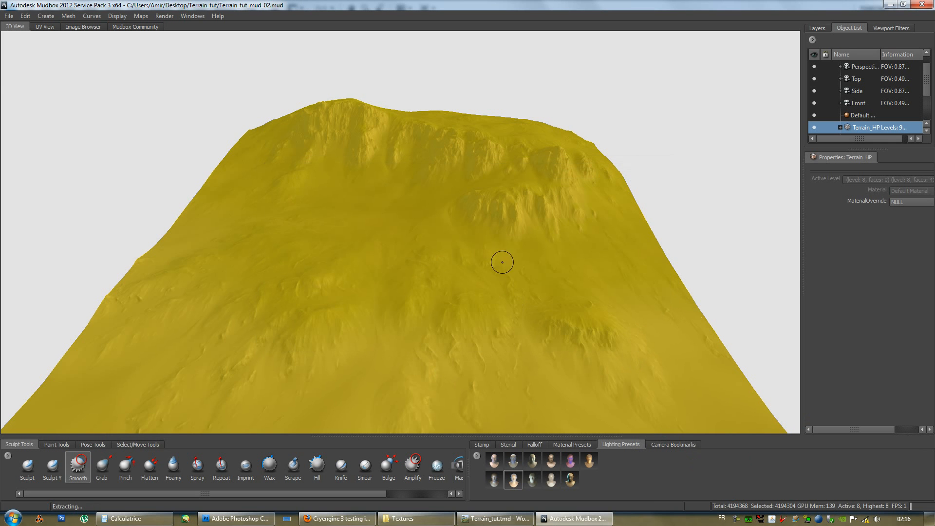
- Switch to the Textures folder and examine the thumbnail of Terrain_tut_01_mudbox_AO.tga for clipped areas
left_click(419, 518)
scroll(675, 389, "down", 2)
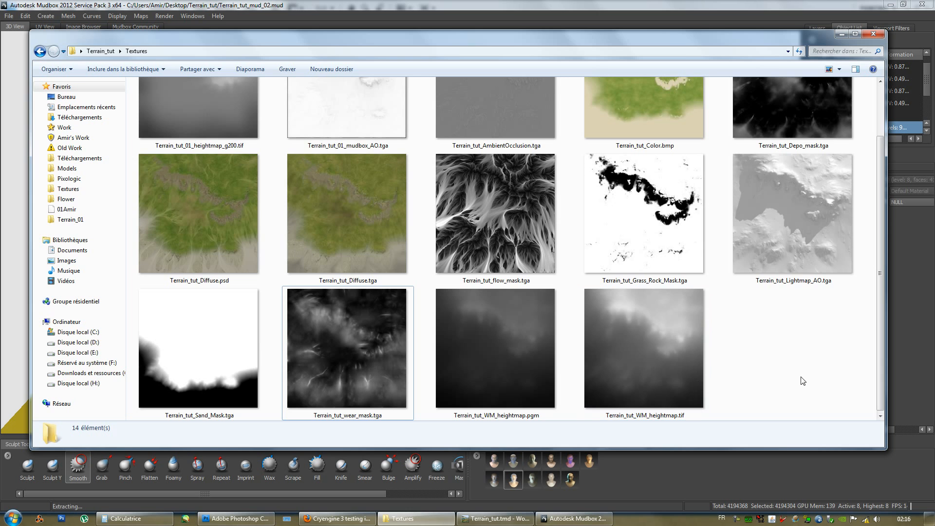
scroll(802, 381, "up", 1)
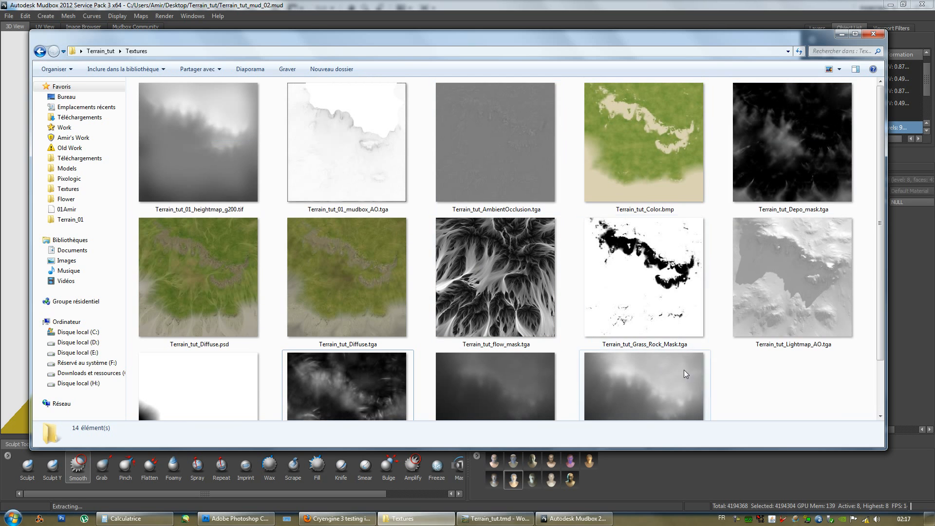
left_click(343, 194)
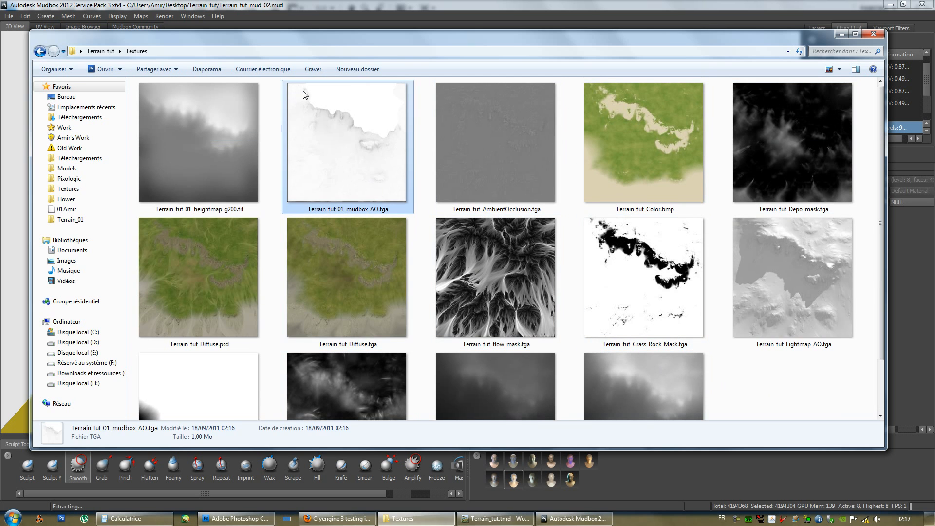
mouse_move(306, 92)
- Return to Mudbox, reopen the ambient occlusion settings of My Extraction Operation 1, and set the search distance to 155
left_click(586, 518)
left_click(165, 16)
left_click(140, 16)
mouse_move(170, 26)
left_click(252, 27)
left_click(414, 230)
scroll(547, 367, "down", 3)
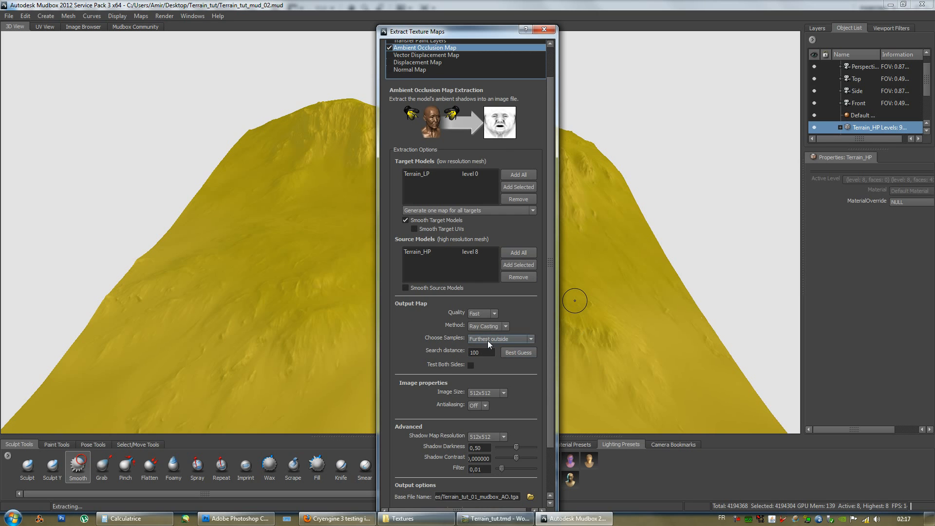
double_click(480, 352)
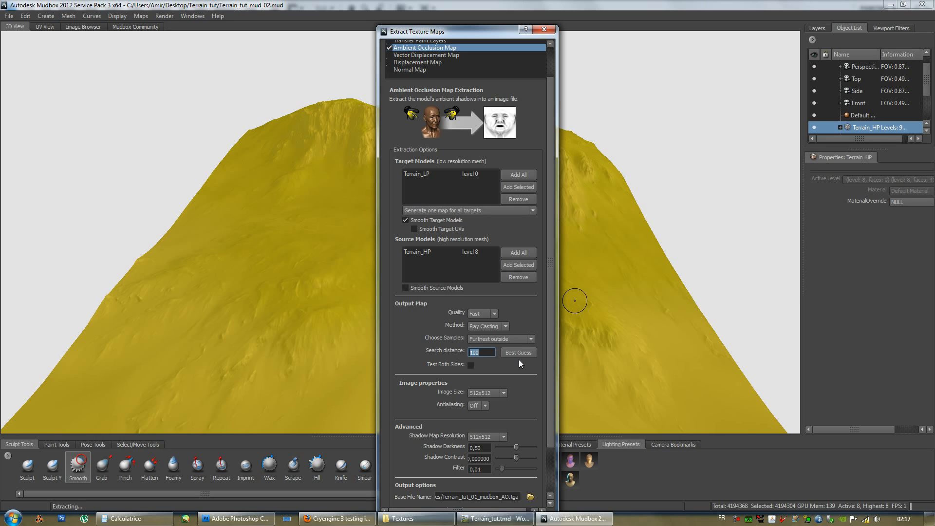
type("155")
- Extract the ambient occlusion map again with the new search distance and close the results
scroll(550, 341, "down", 2)
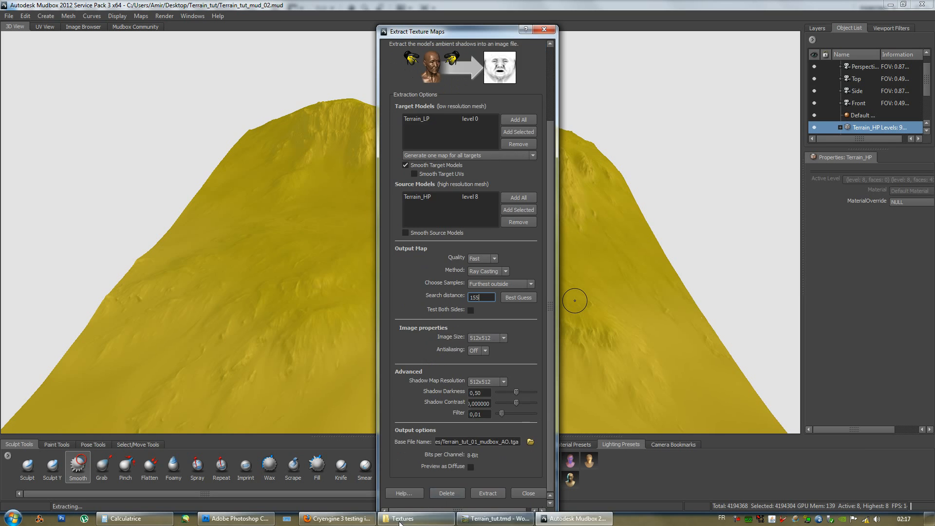
left_click(475, 493)
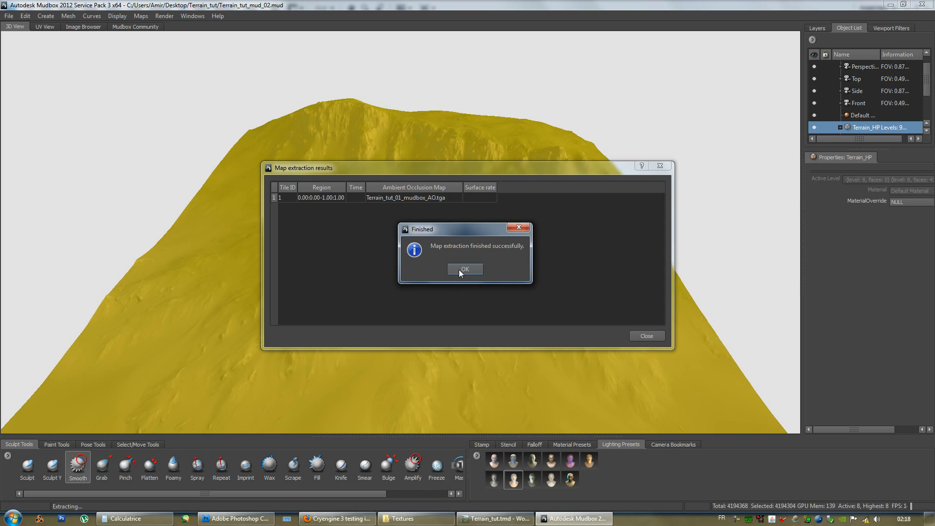
left_click(464, 270)
left_click(647, 335)
- Open Terrain_tut_01_mudbox_AO.tga from the Textures folder in Photoshop, examine its shading up close, and return to Mudbox
left_click(416, 518)
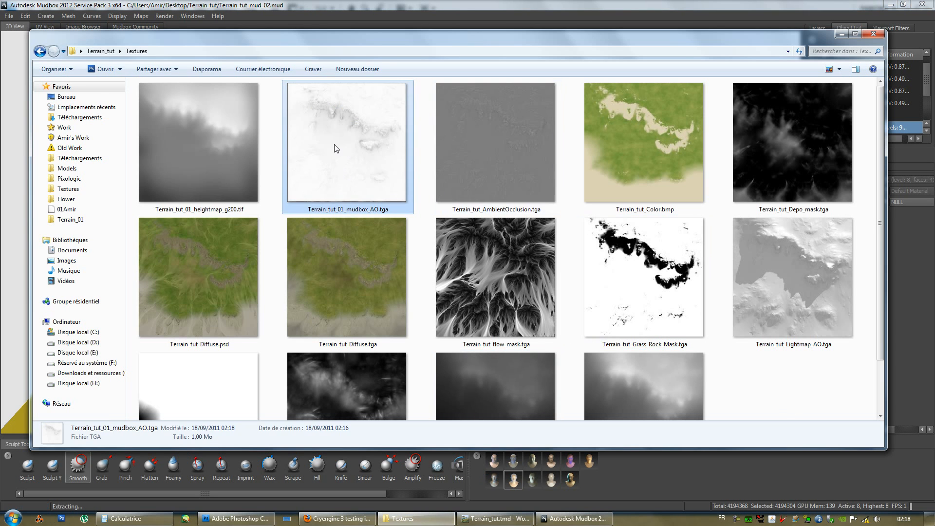
left_click_drag(351, 161, 364, 270)
scroll(505, 203, "up", 8, "alt")
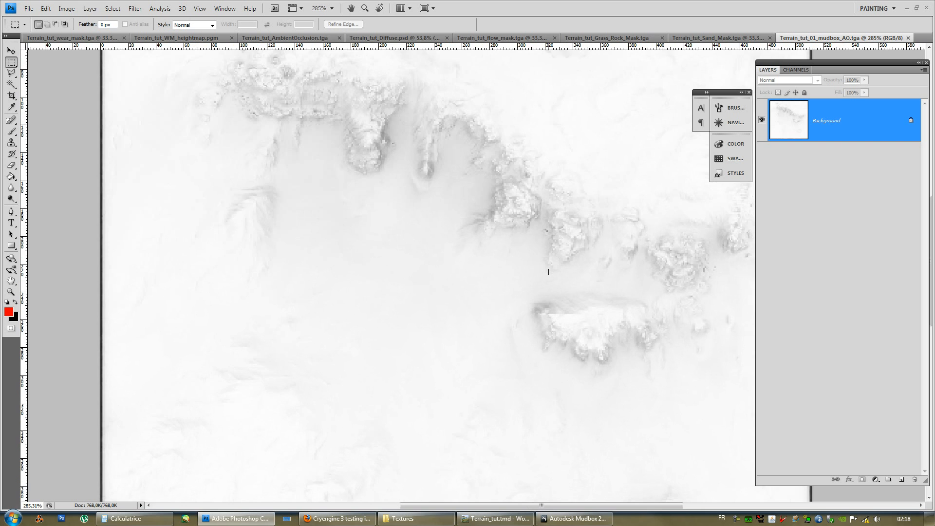
scroll(548, 271, "down", 3, "alt")
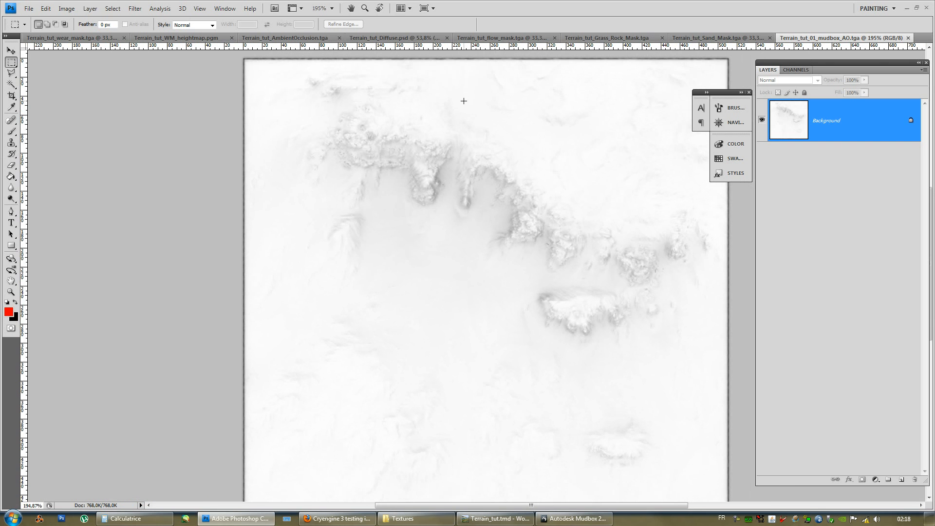
scroll(452, 184, "down", 2, "alt")
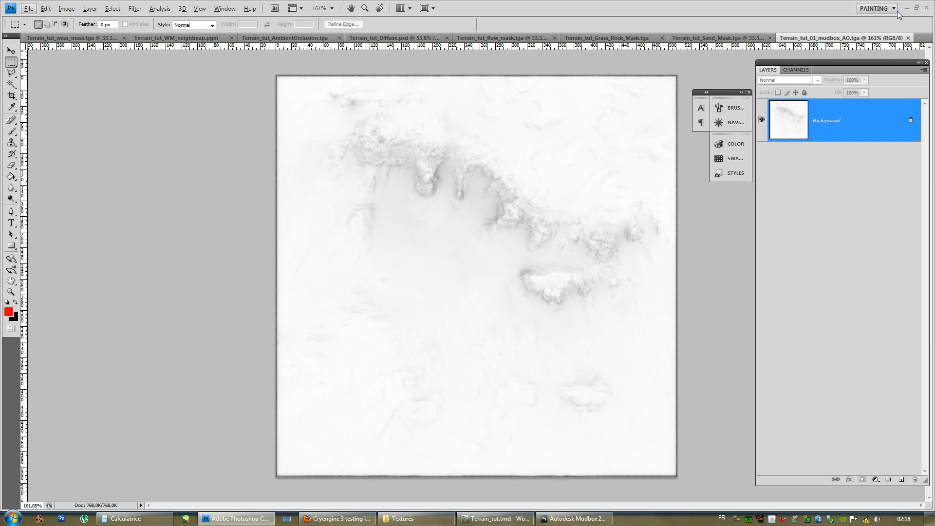
left_click(907, 8)
left_click(467, 4)
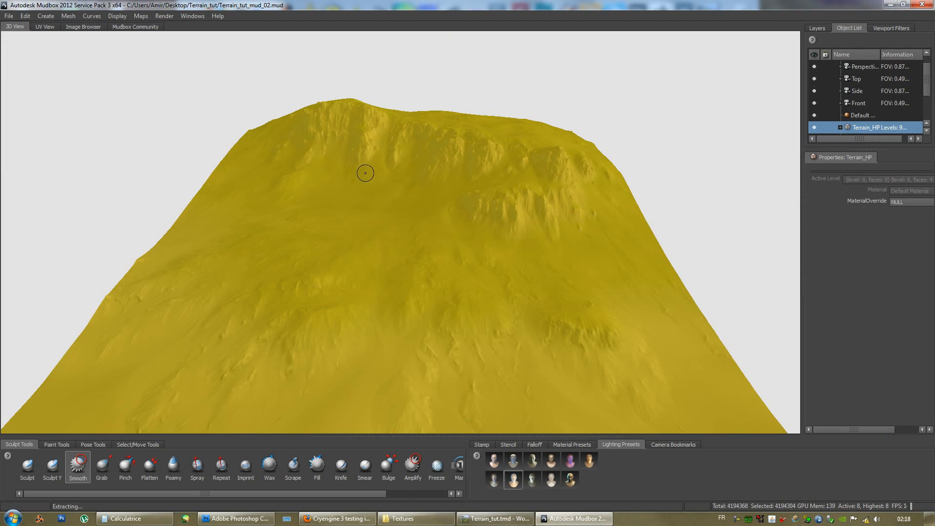
- Reopen the ambient occlusion settings of My Extraction Operation 1 and set the image size to 2048x2048
left_click(164, 16)
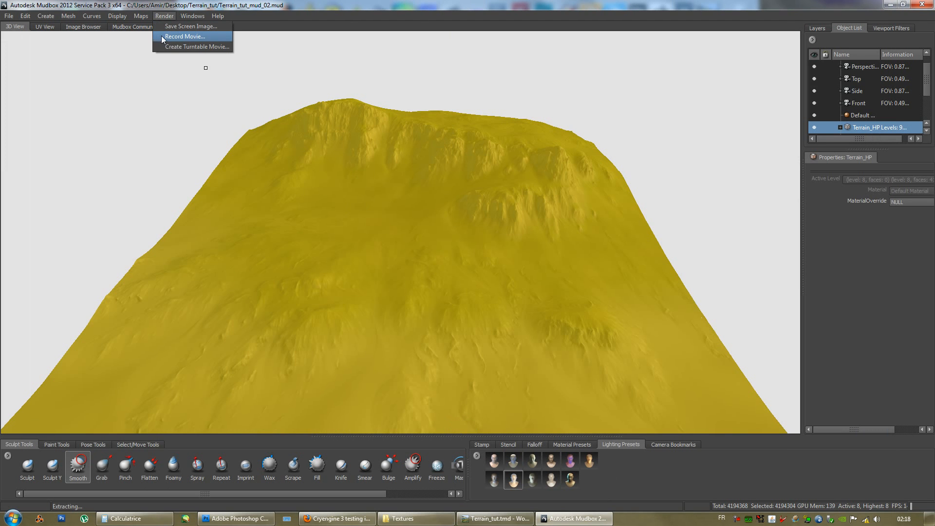
mouse_move(140, 15)
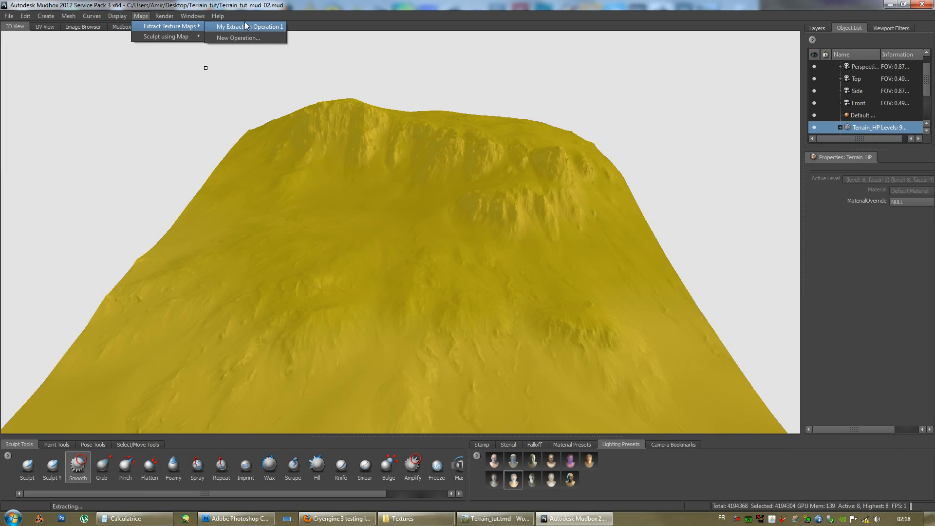
left_click(245, 25)
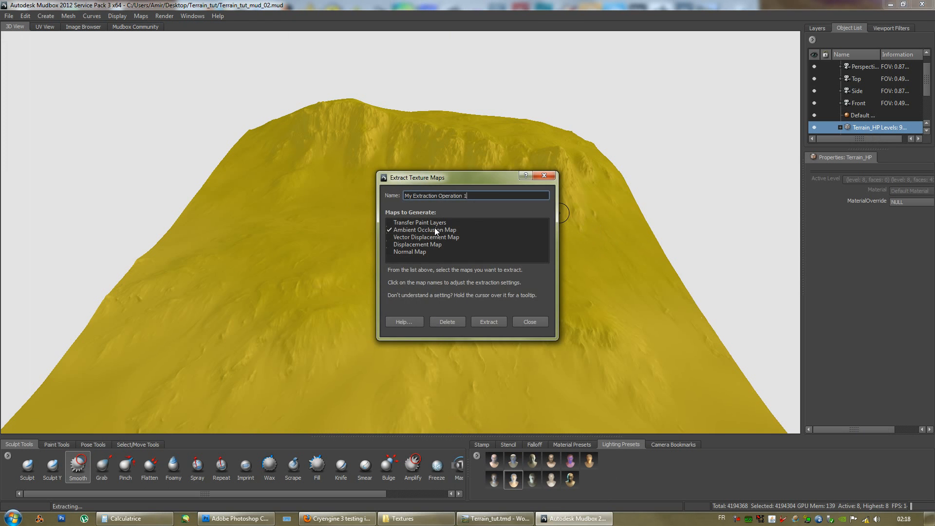
left_click(434, 227)
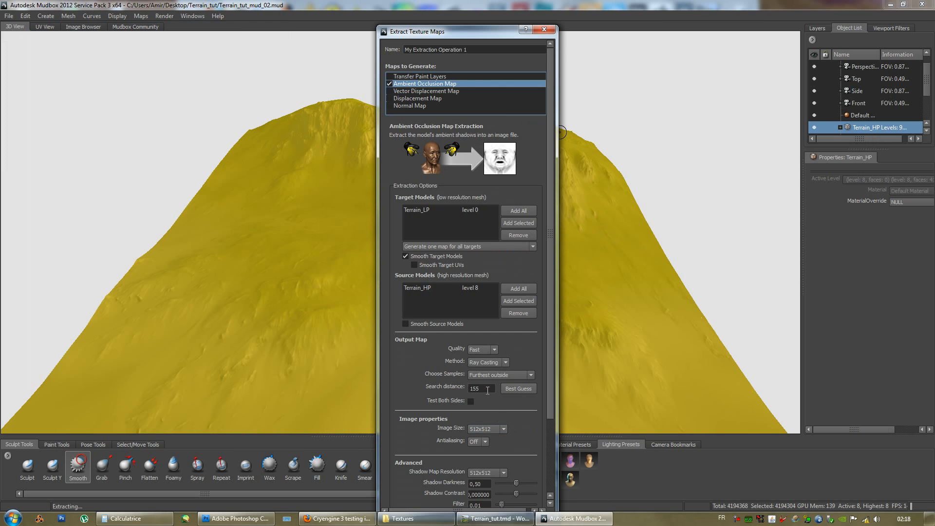
left_click(486, 429)
left_click(485, 456)
left_click_drag(551, 389, 551, 469)
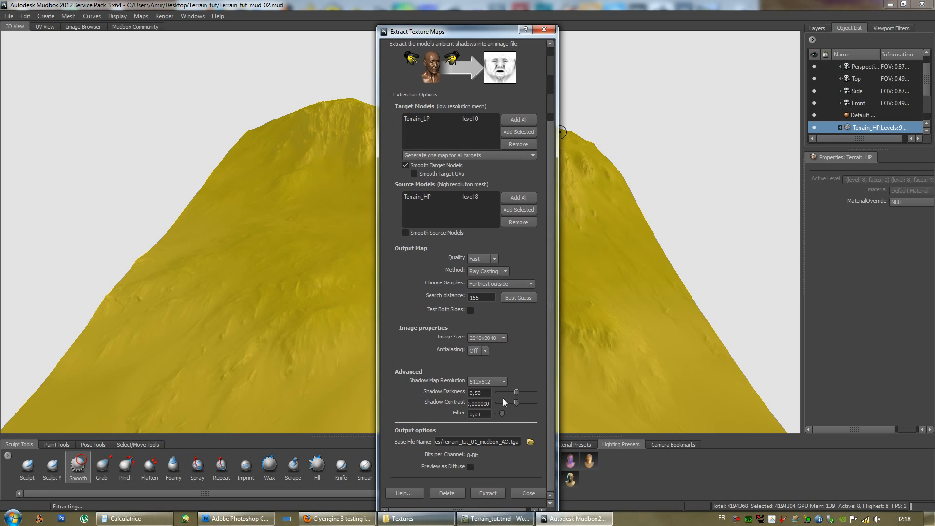
- Go through the antialiasing and shadow map resolution options and run the ambient occlusion extraction at the larger image size
left_click(476, 355)
left_click(503, 383)
left_click(486, 492)
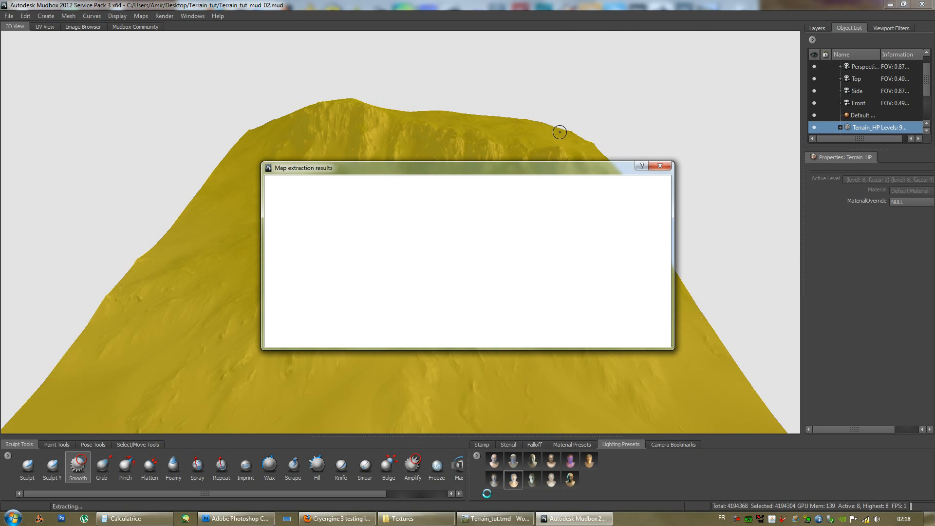